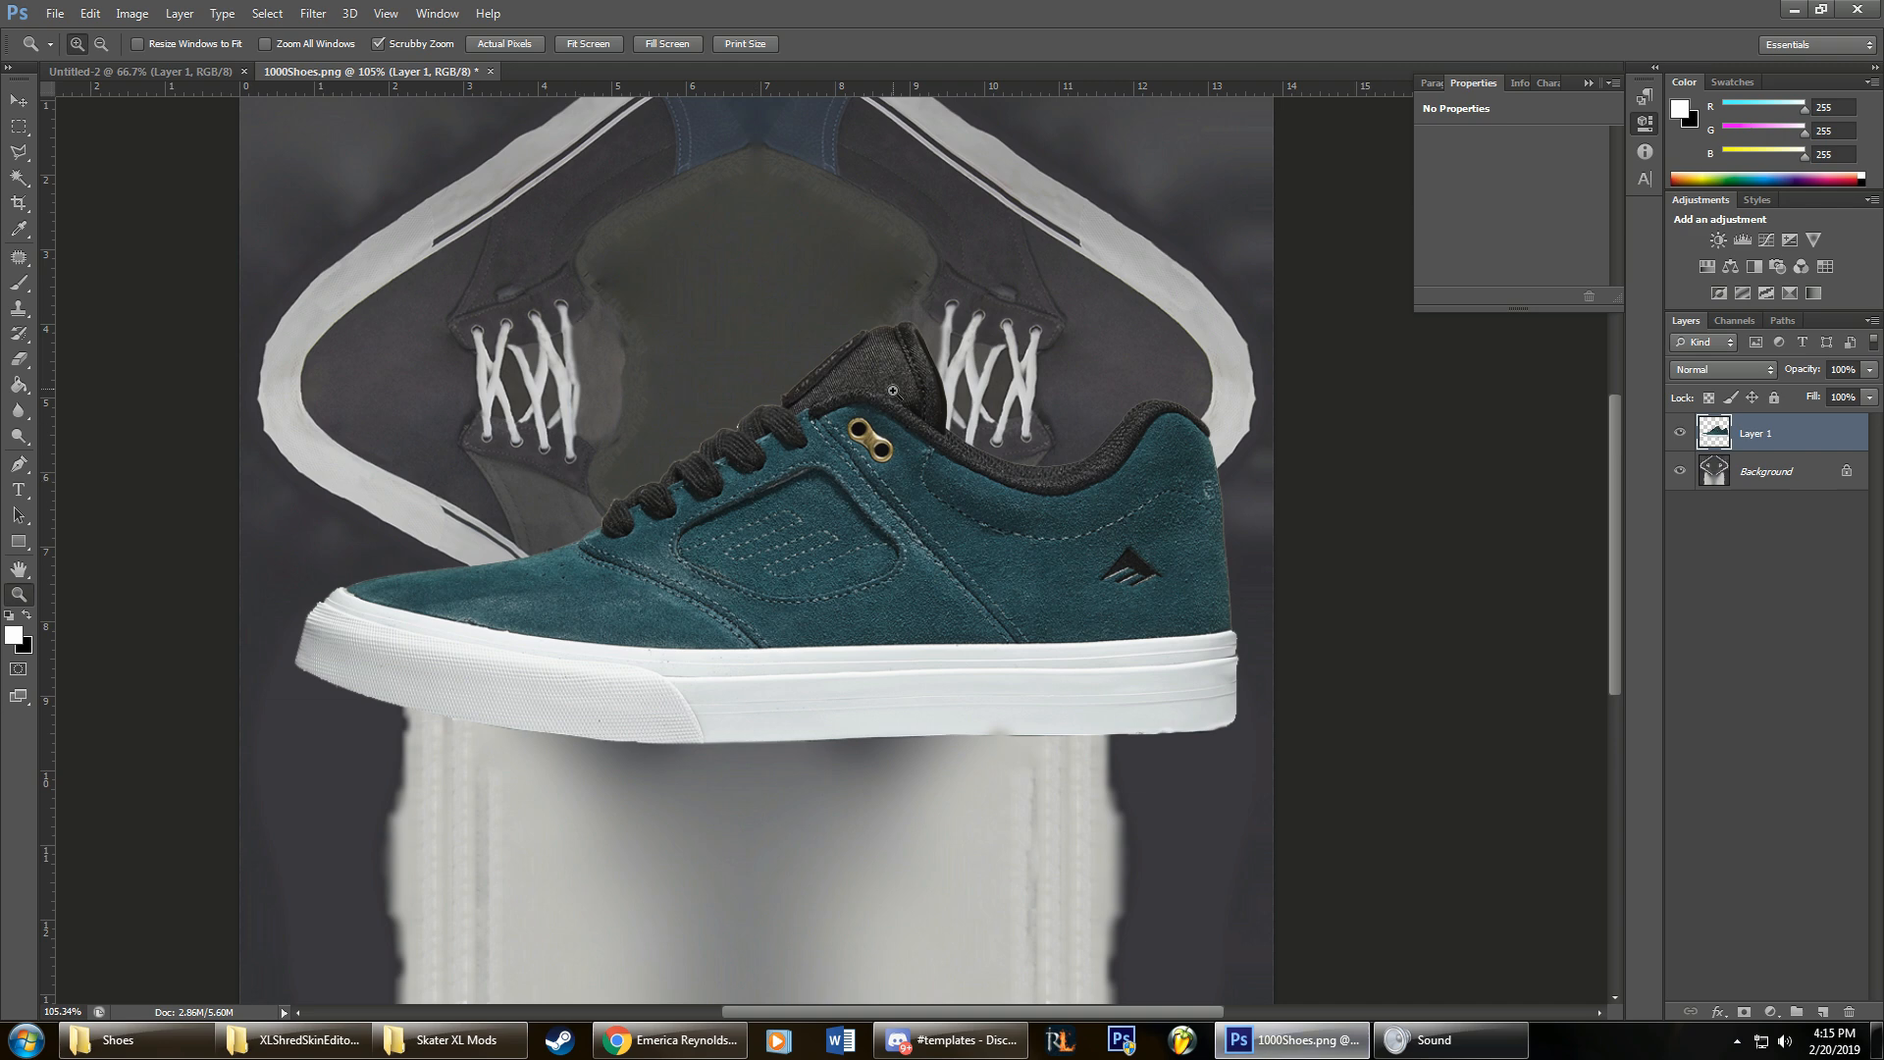
# Step: Switch to the Skate Warehouse page in Chrome and copy the large view image of the Emerica Reynolds 3 Vulc shoe
pyautogui.moveTo(792, 507); pyautogui.dragTo(667, 510)
pyautogui.click(669, 1040)
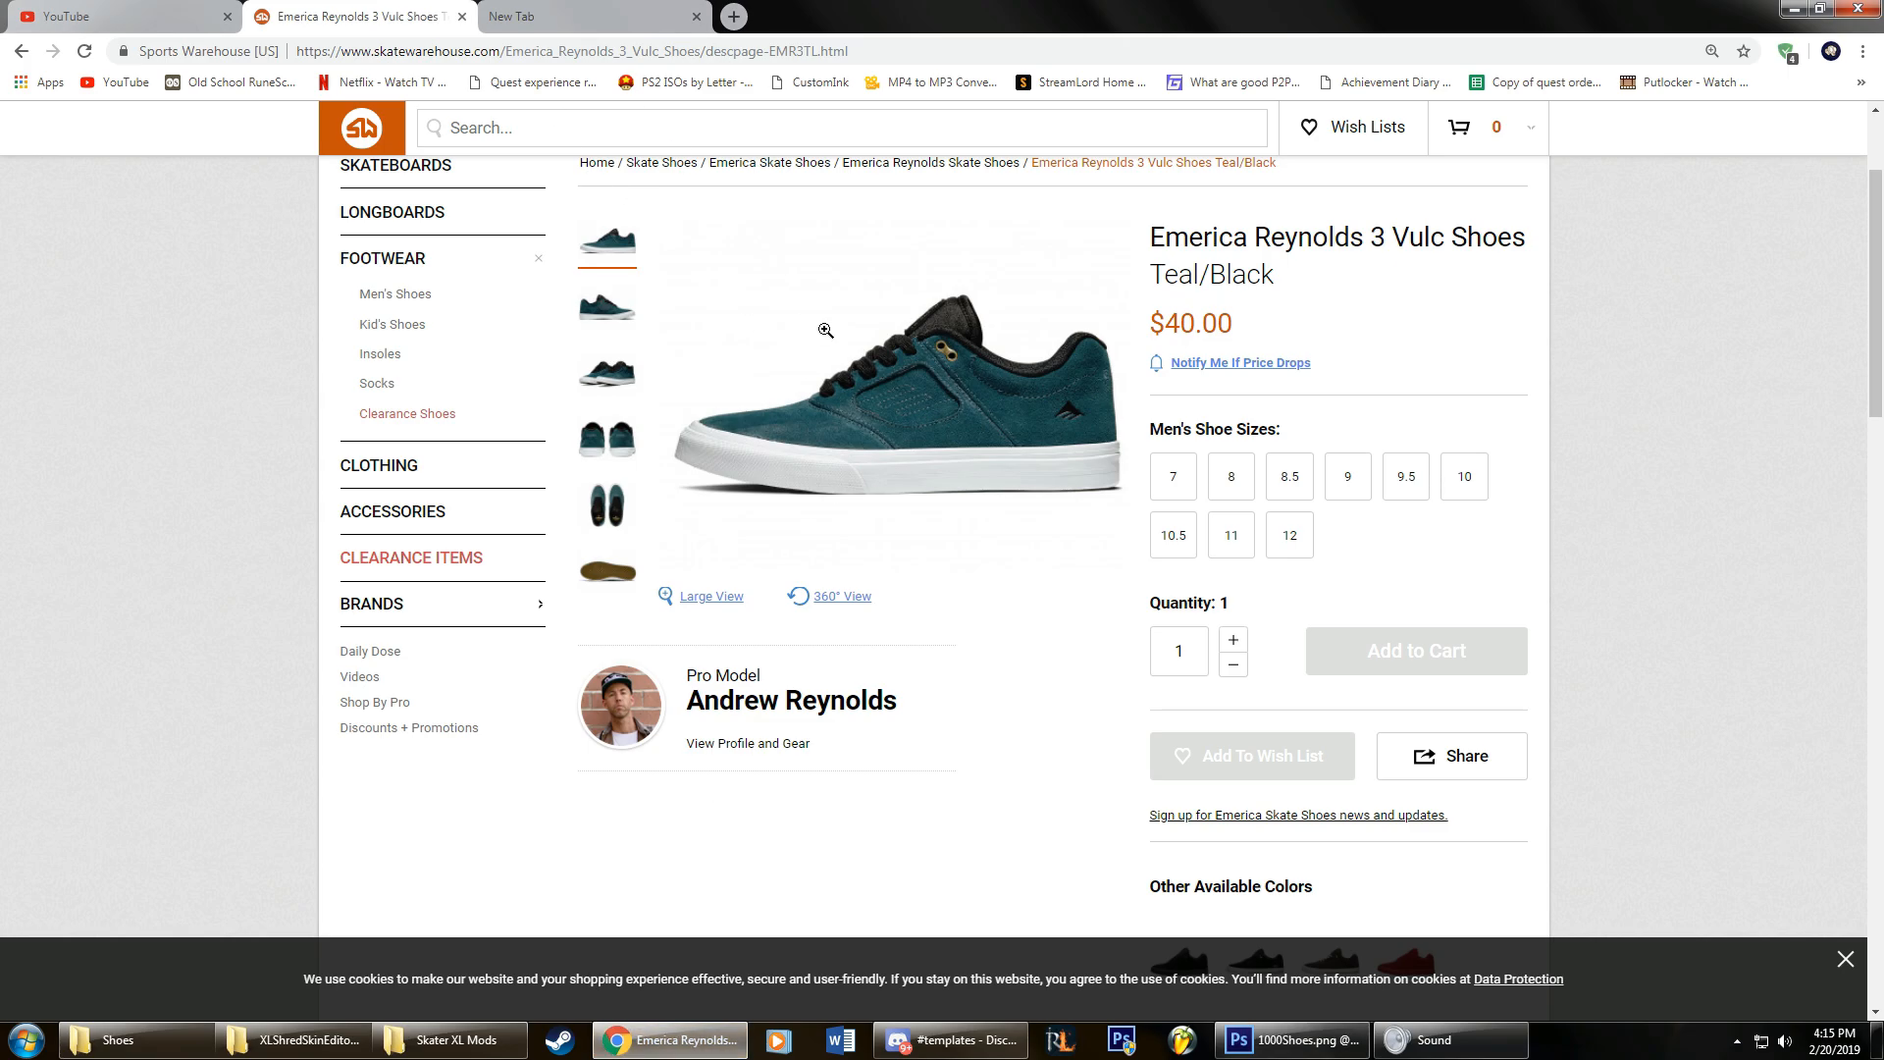
pyautogui.scroll(2, 1041, 417)
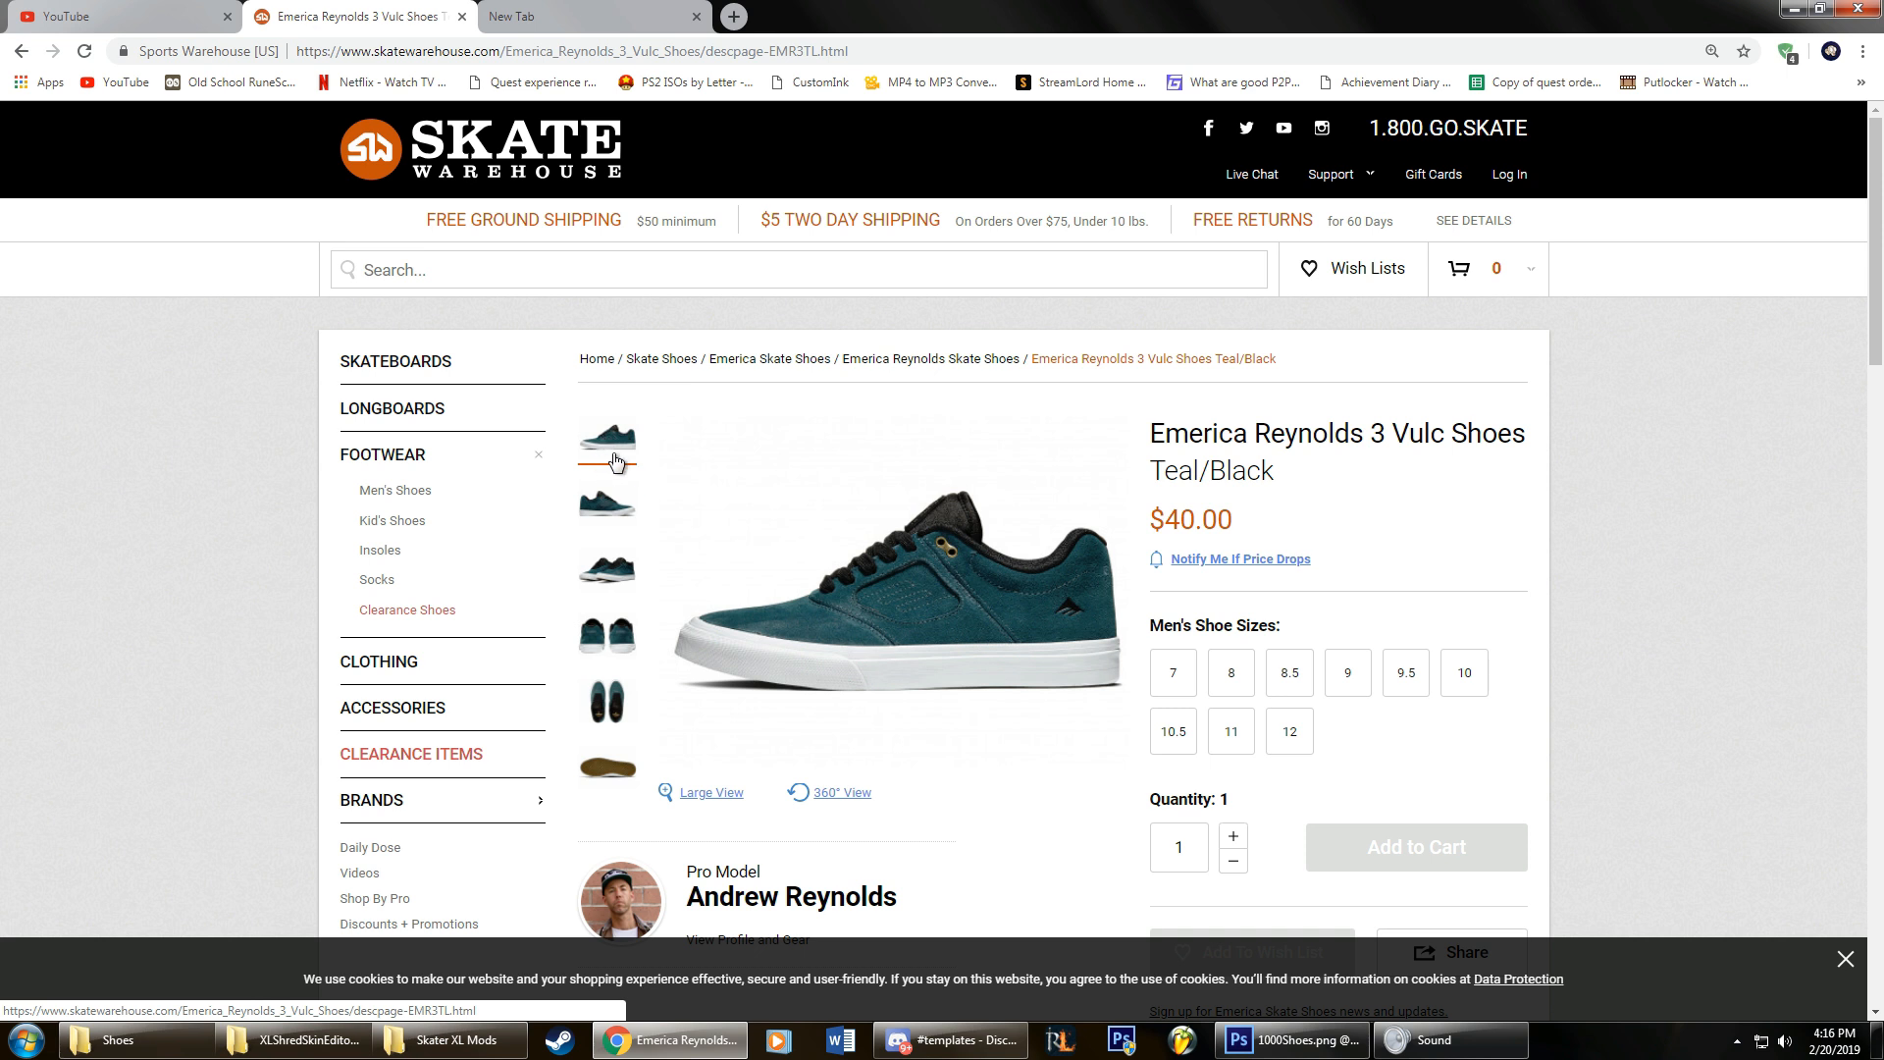
pyautogui.click(719, 792)
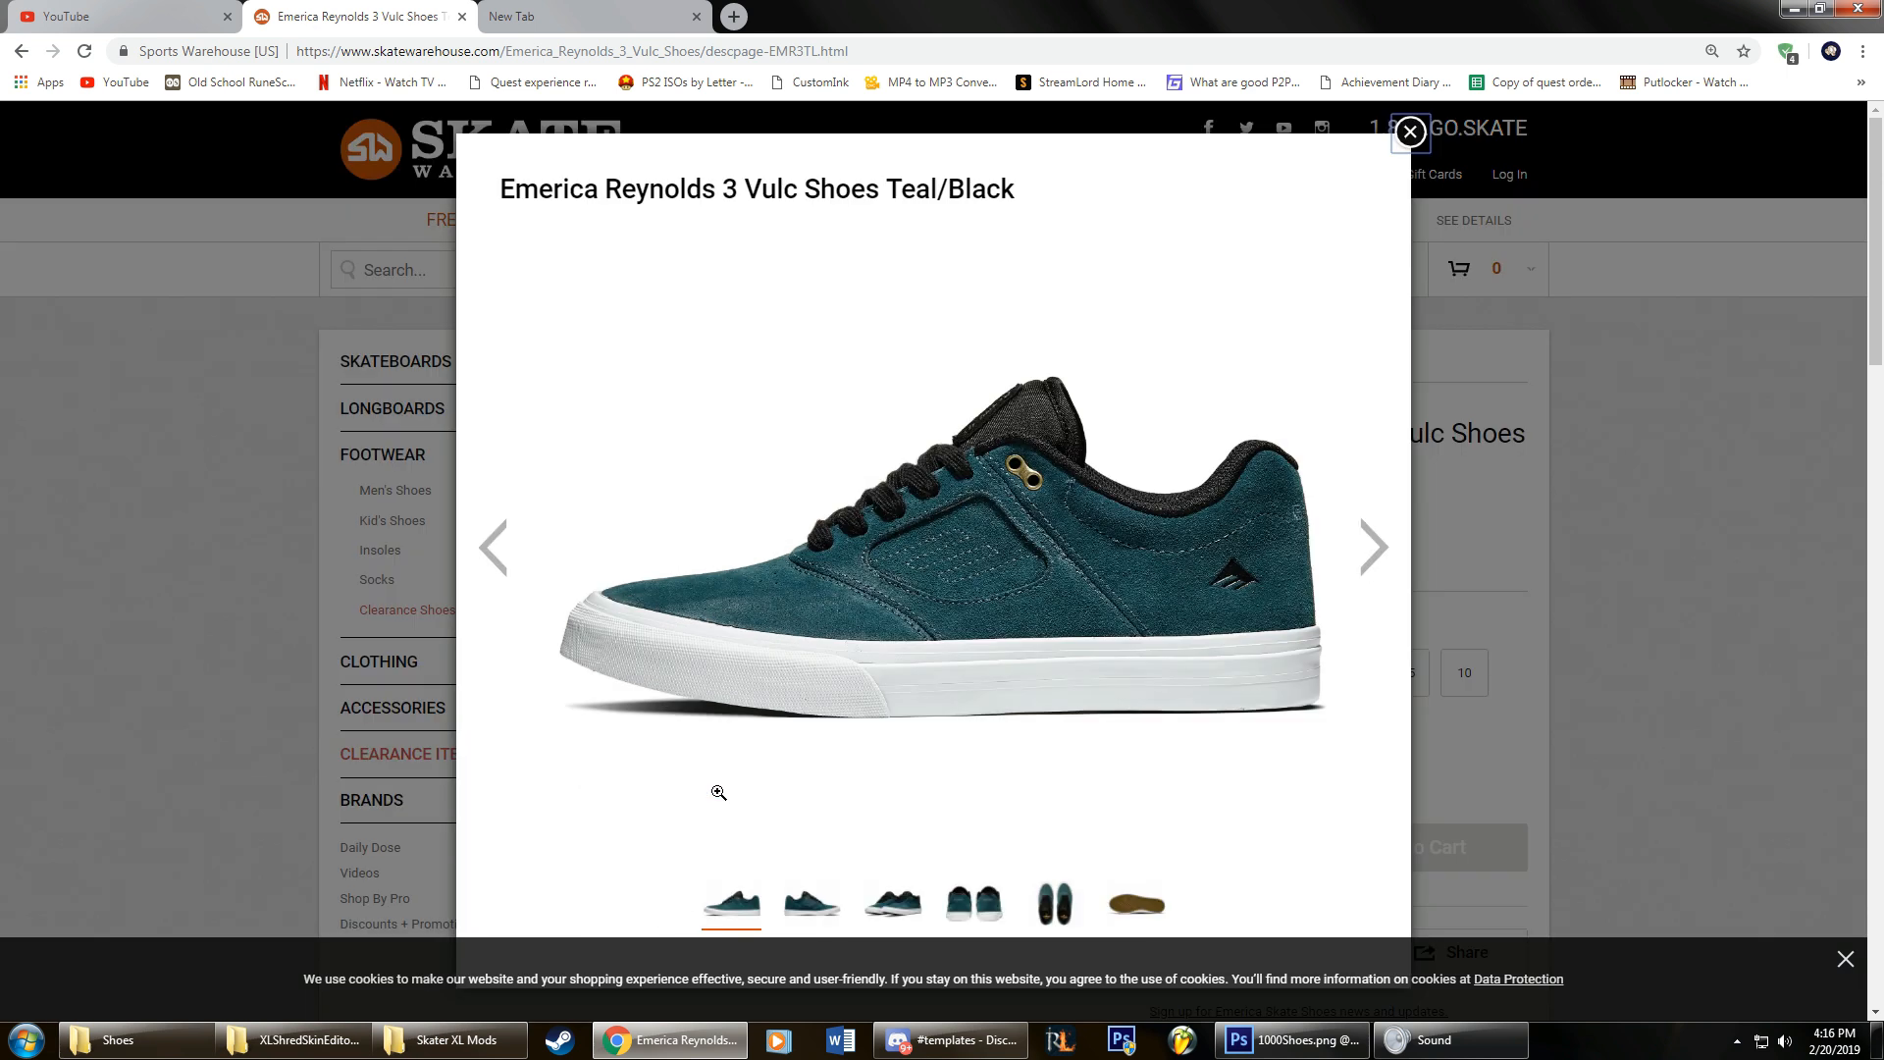
pyautogui.rightClick(991, 571)
pyautogui.click(1050, 634)
# Step: Switch to Photoshop and paste the copied shoe image as a new layer in 1000Shoes.png
pyautogui.click(1301, 1039)
pyautogui.hotkey('ctrl', 'v')
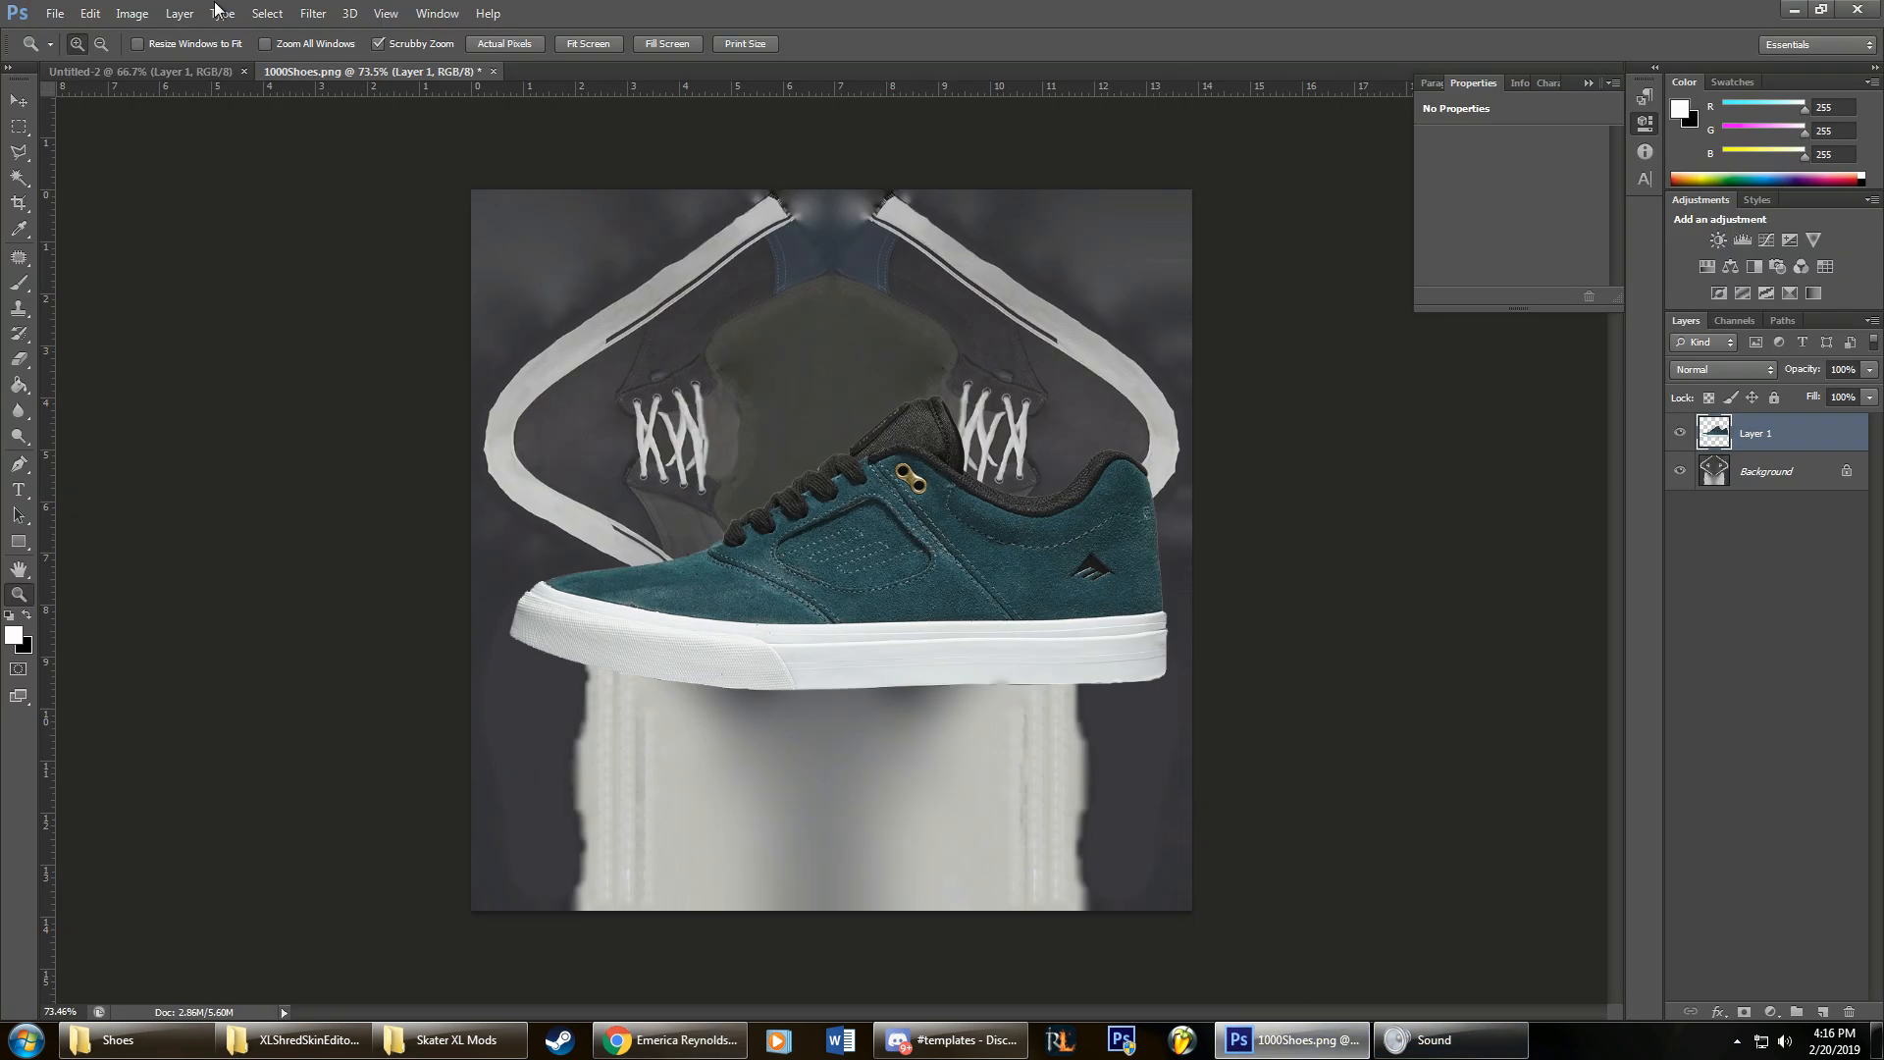
pyautogui.click(89, 13)
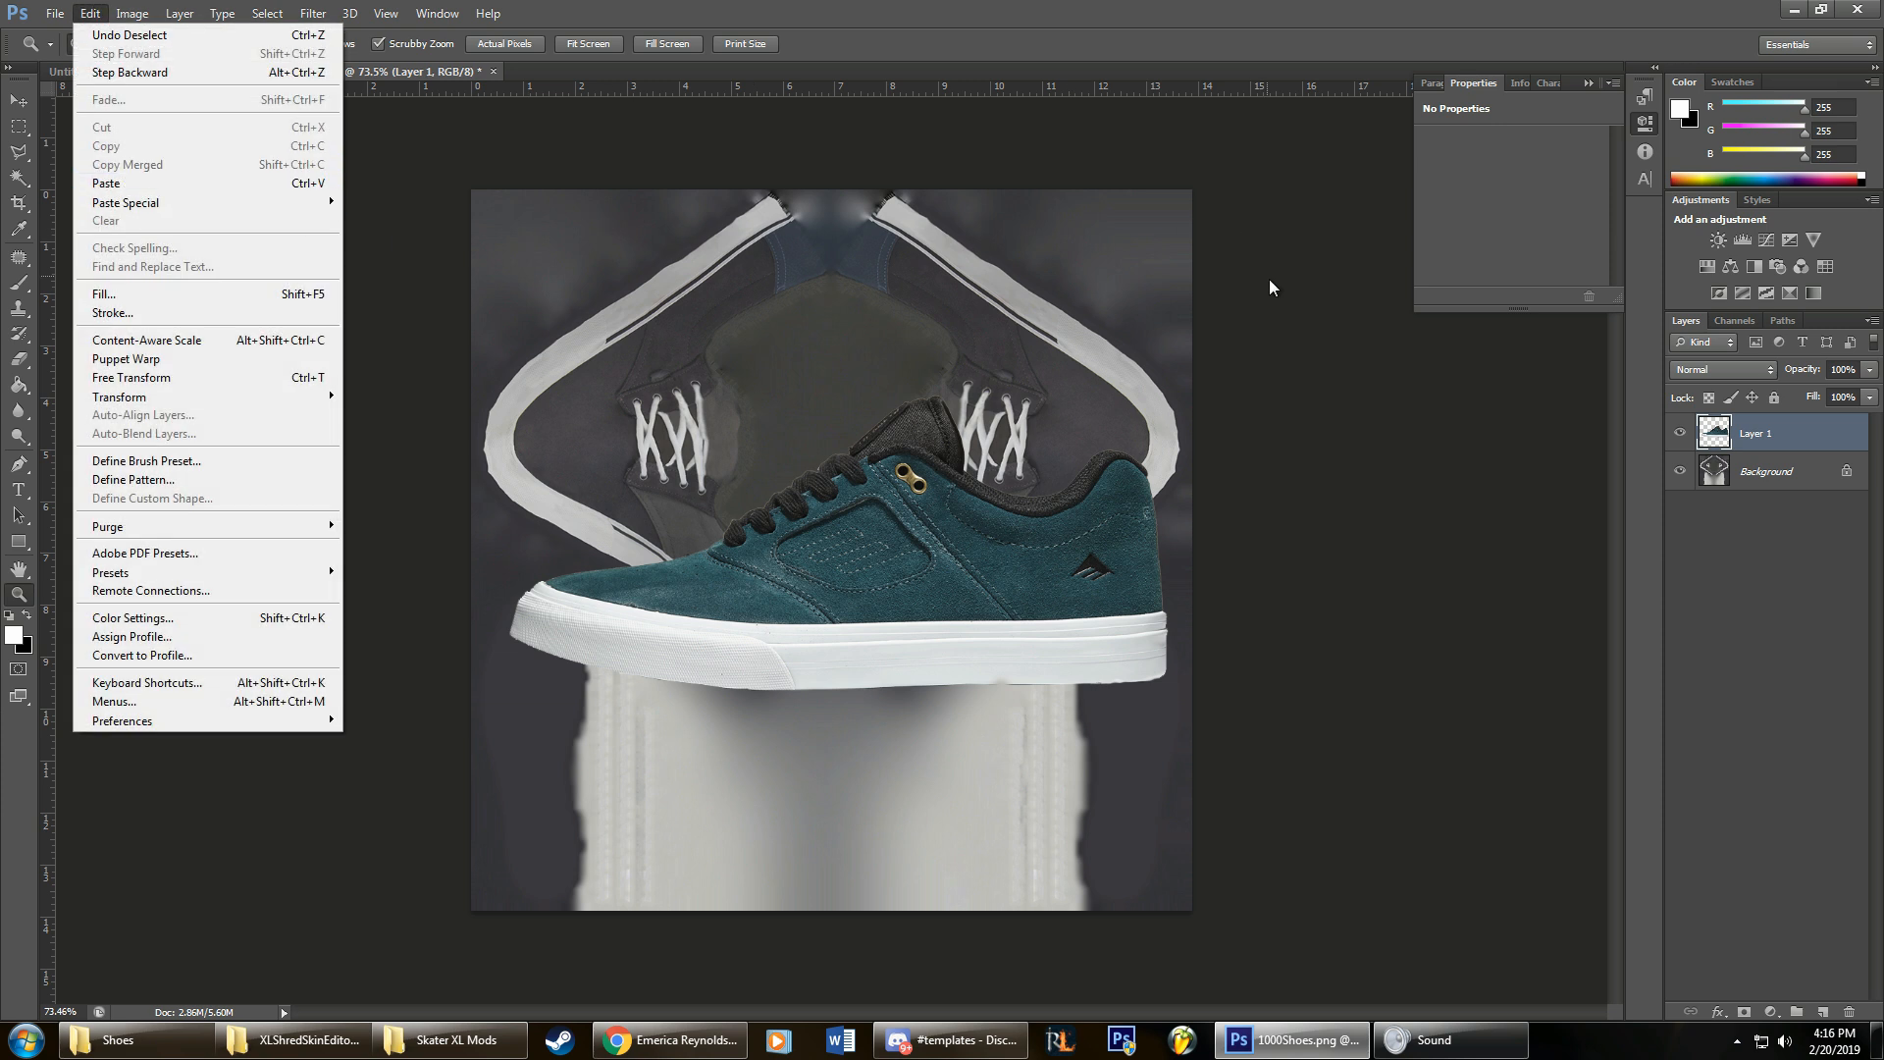
pyautogui.click(1270, 281)
pyautogui.hotkey('ctrl', 'v')
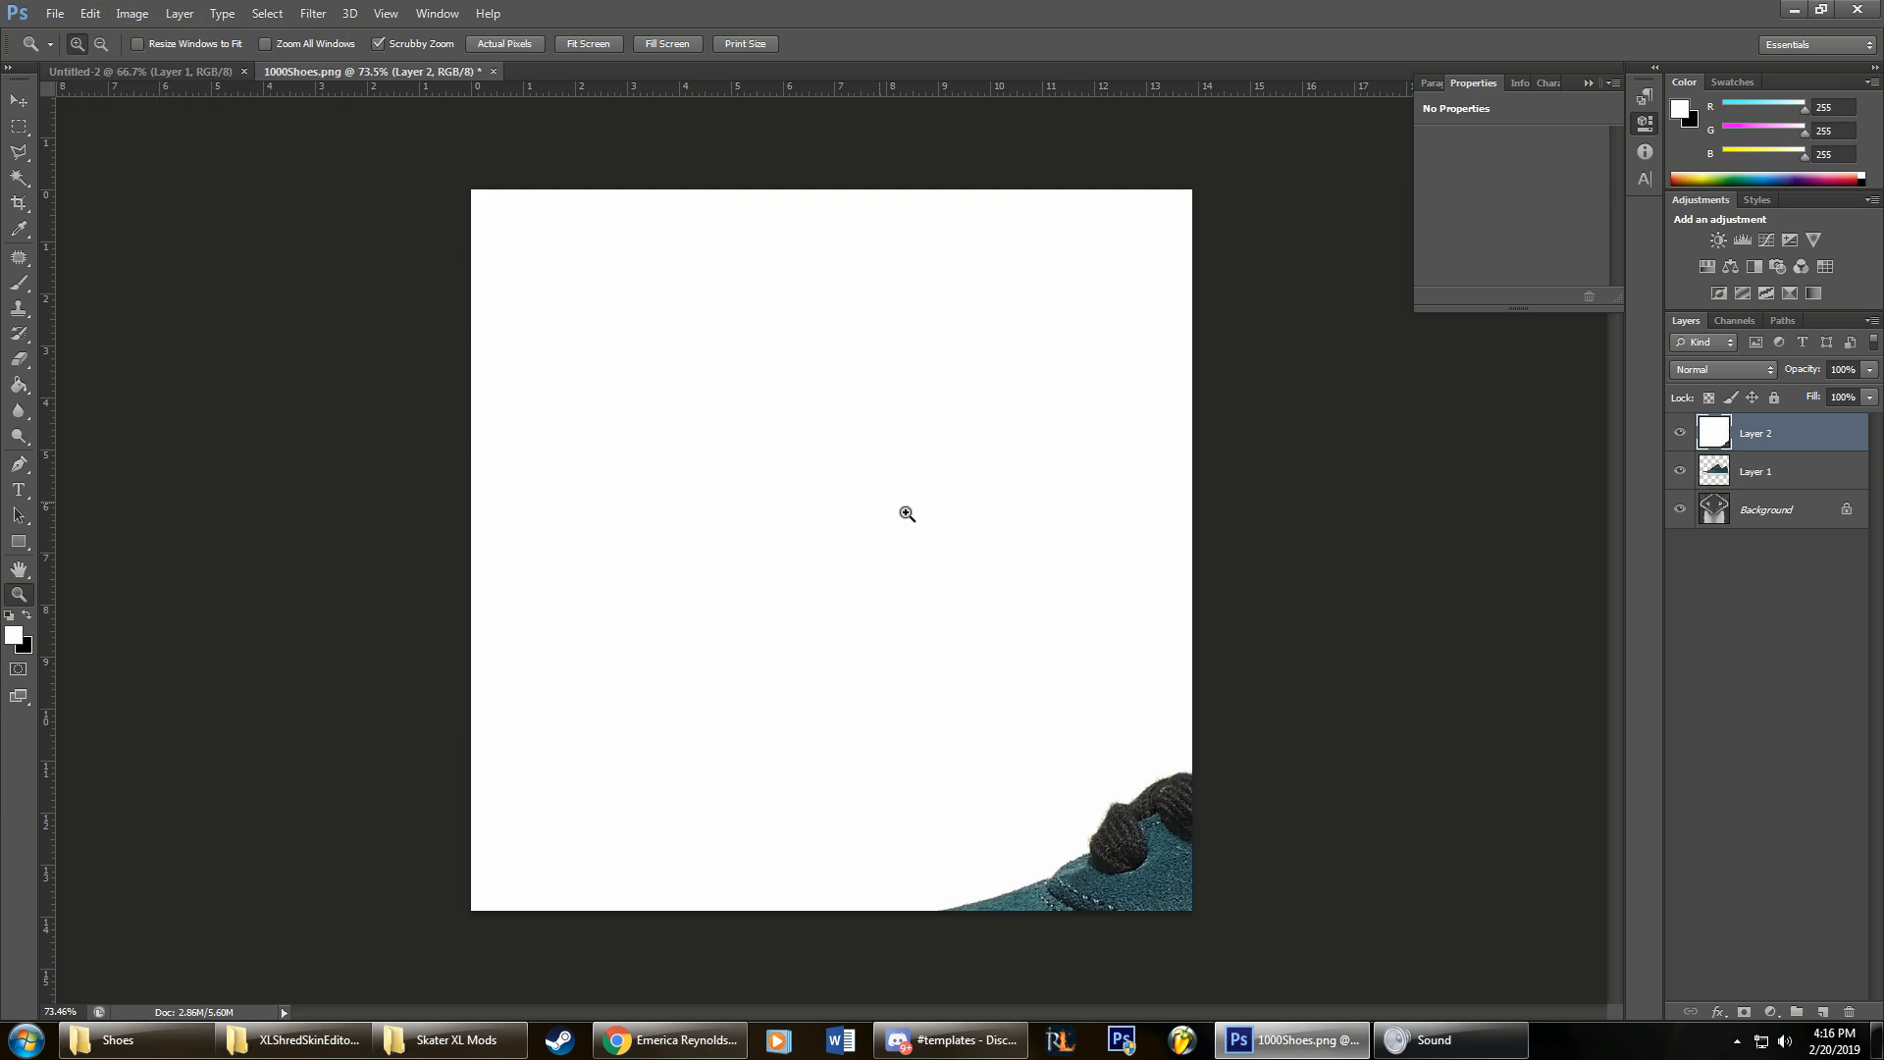
# Step: Scale the pasted shoe image proportionally to about 33% and place it in the middle of the canvas
pyautogui.moveTo(992, 608); pyautogui.dragTo(893, 628)
pyautogui.hotkey('ctrl', 't')
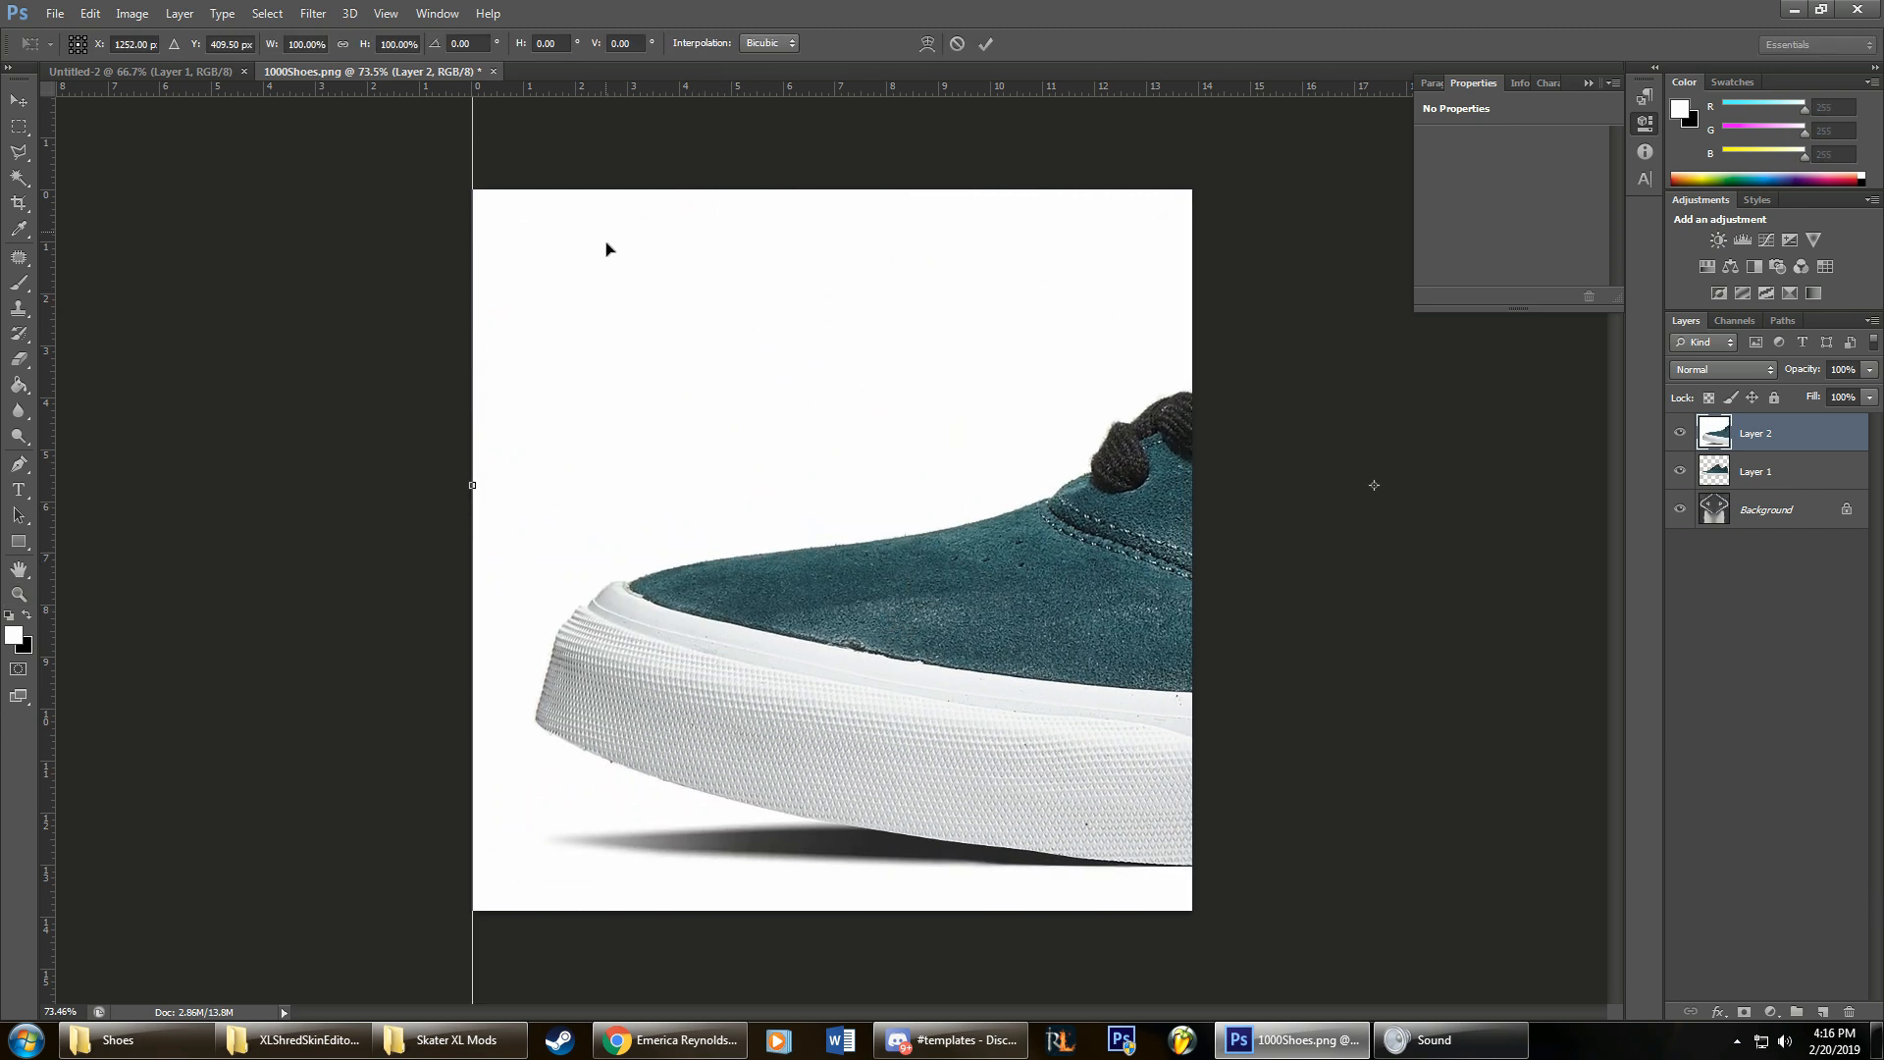
pyautogui.moveTo(606, 249); pyautogui.dragTo(642, 480)
pyautogui.moveTo(564, 197); pyautogui.dragTo(569, 430)
pyautogui.moveTo(473, 273); pyautogui.dragTo(535, 224)
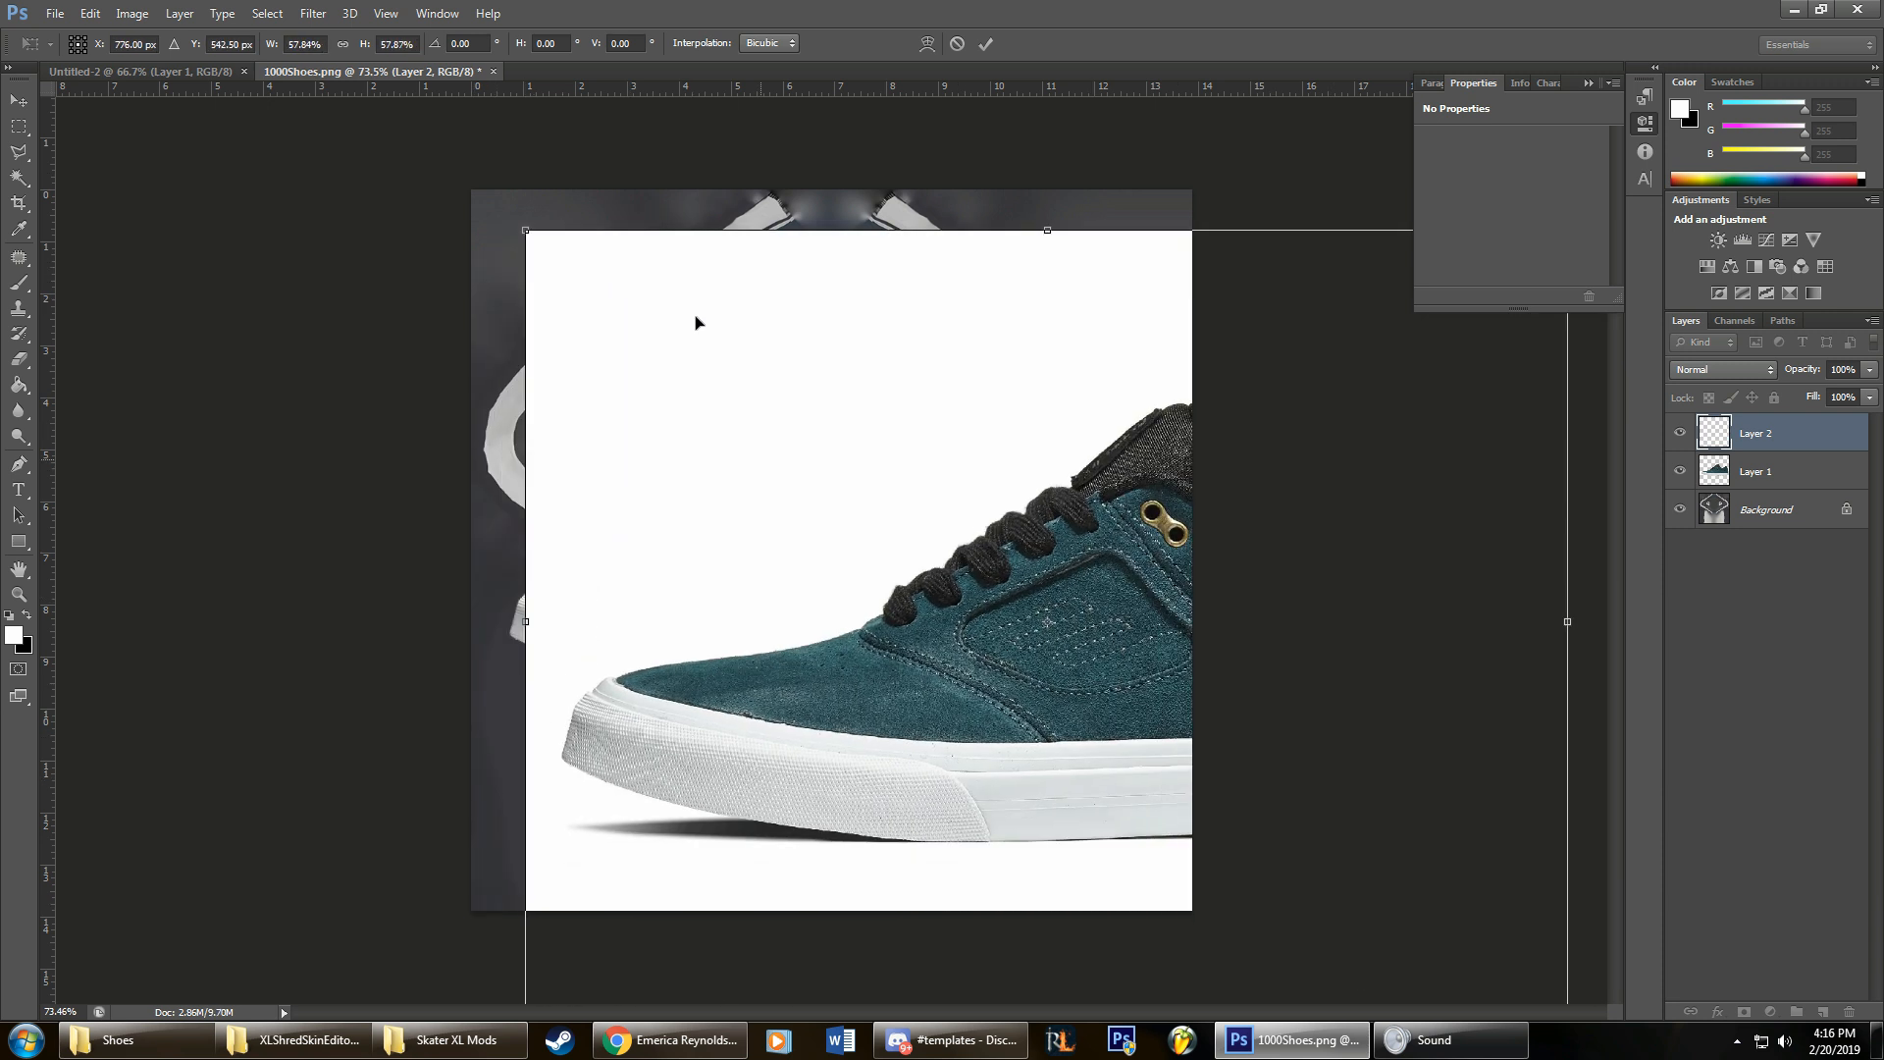
pyautogui.moveTo(1001, 628); pyautogui.dragTo(506, 625)
pyautogui.moveTo(1077, 229); pyautogui.dragTo(628, 559)
pyautogui.moveTo(503, 689); pyautogui.dragTo(1019, 449)
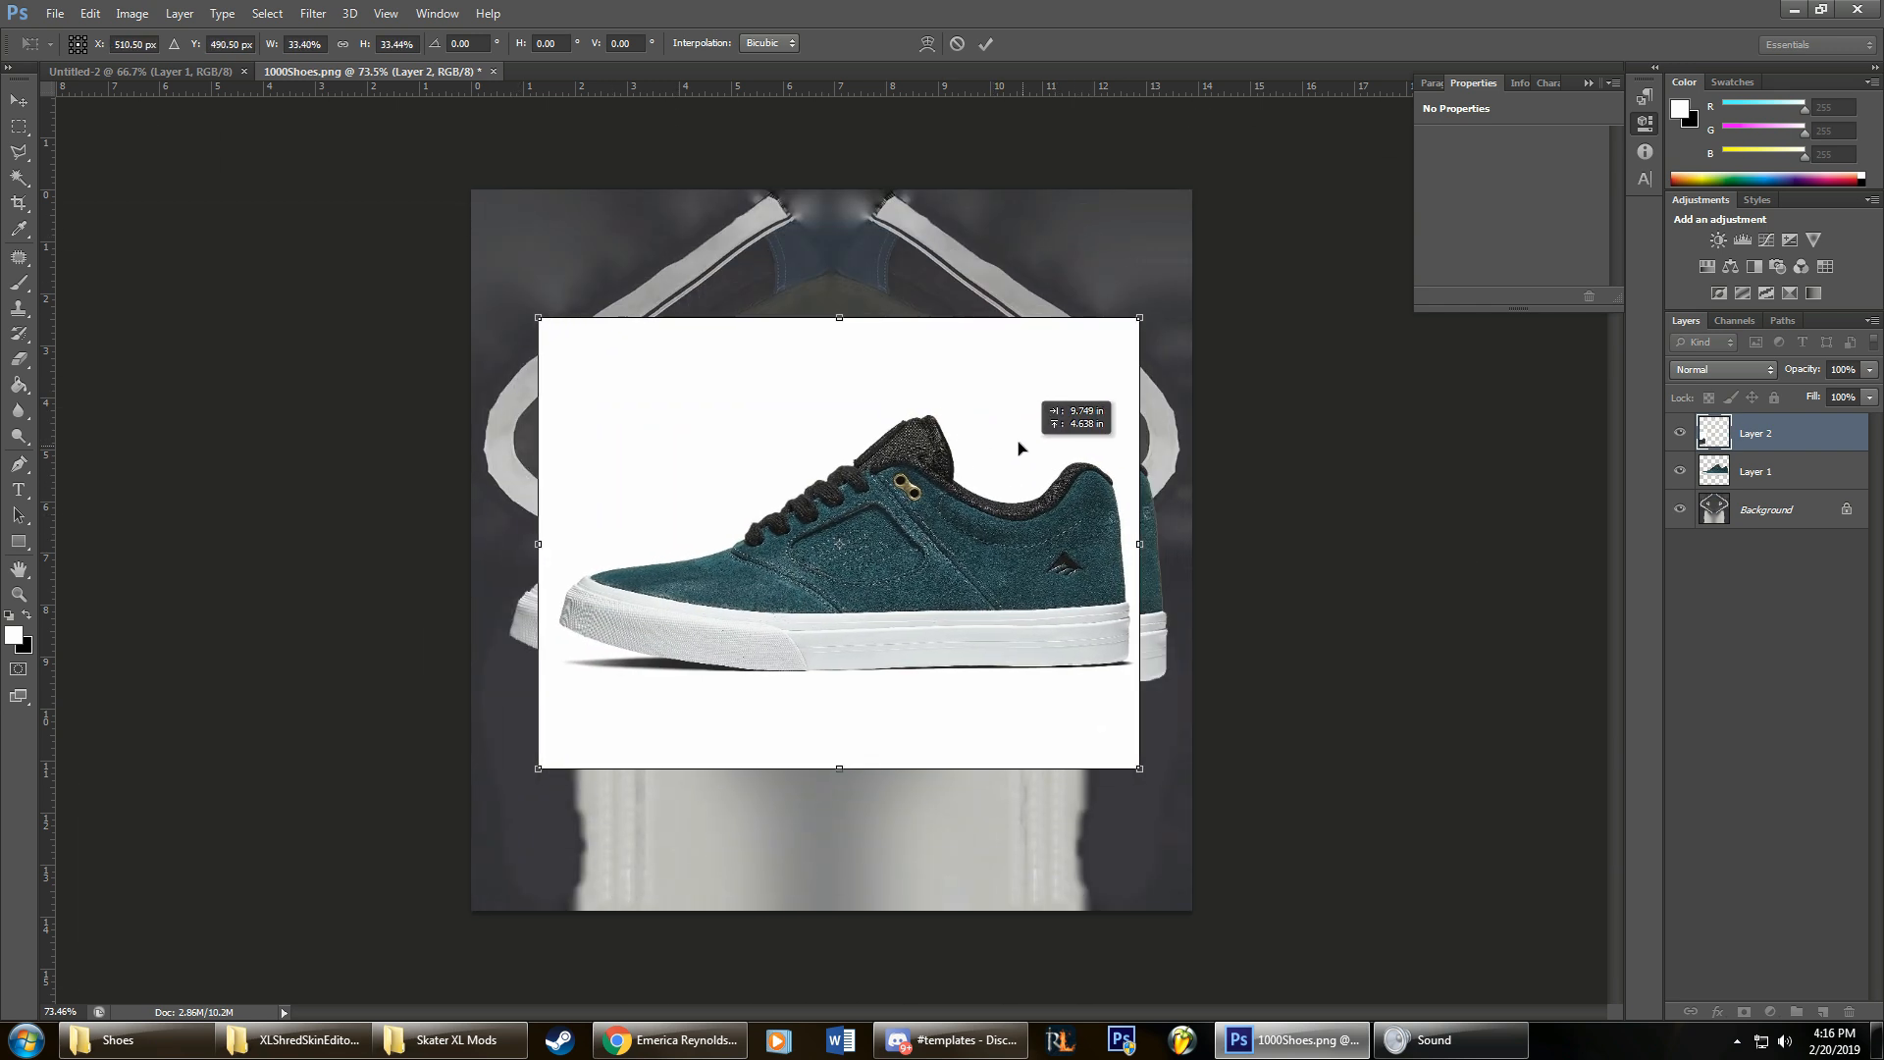
pyautogui.click(985, 43)
# Step: Remove the white background around the pasted shoe with the Magic Wand, setting the tolerance to 16, and delete that duplicate shoe layer
pyautogui.click(18, 178)
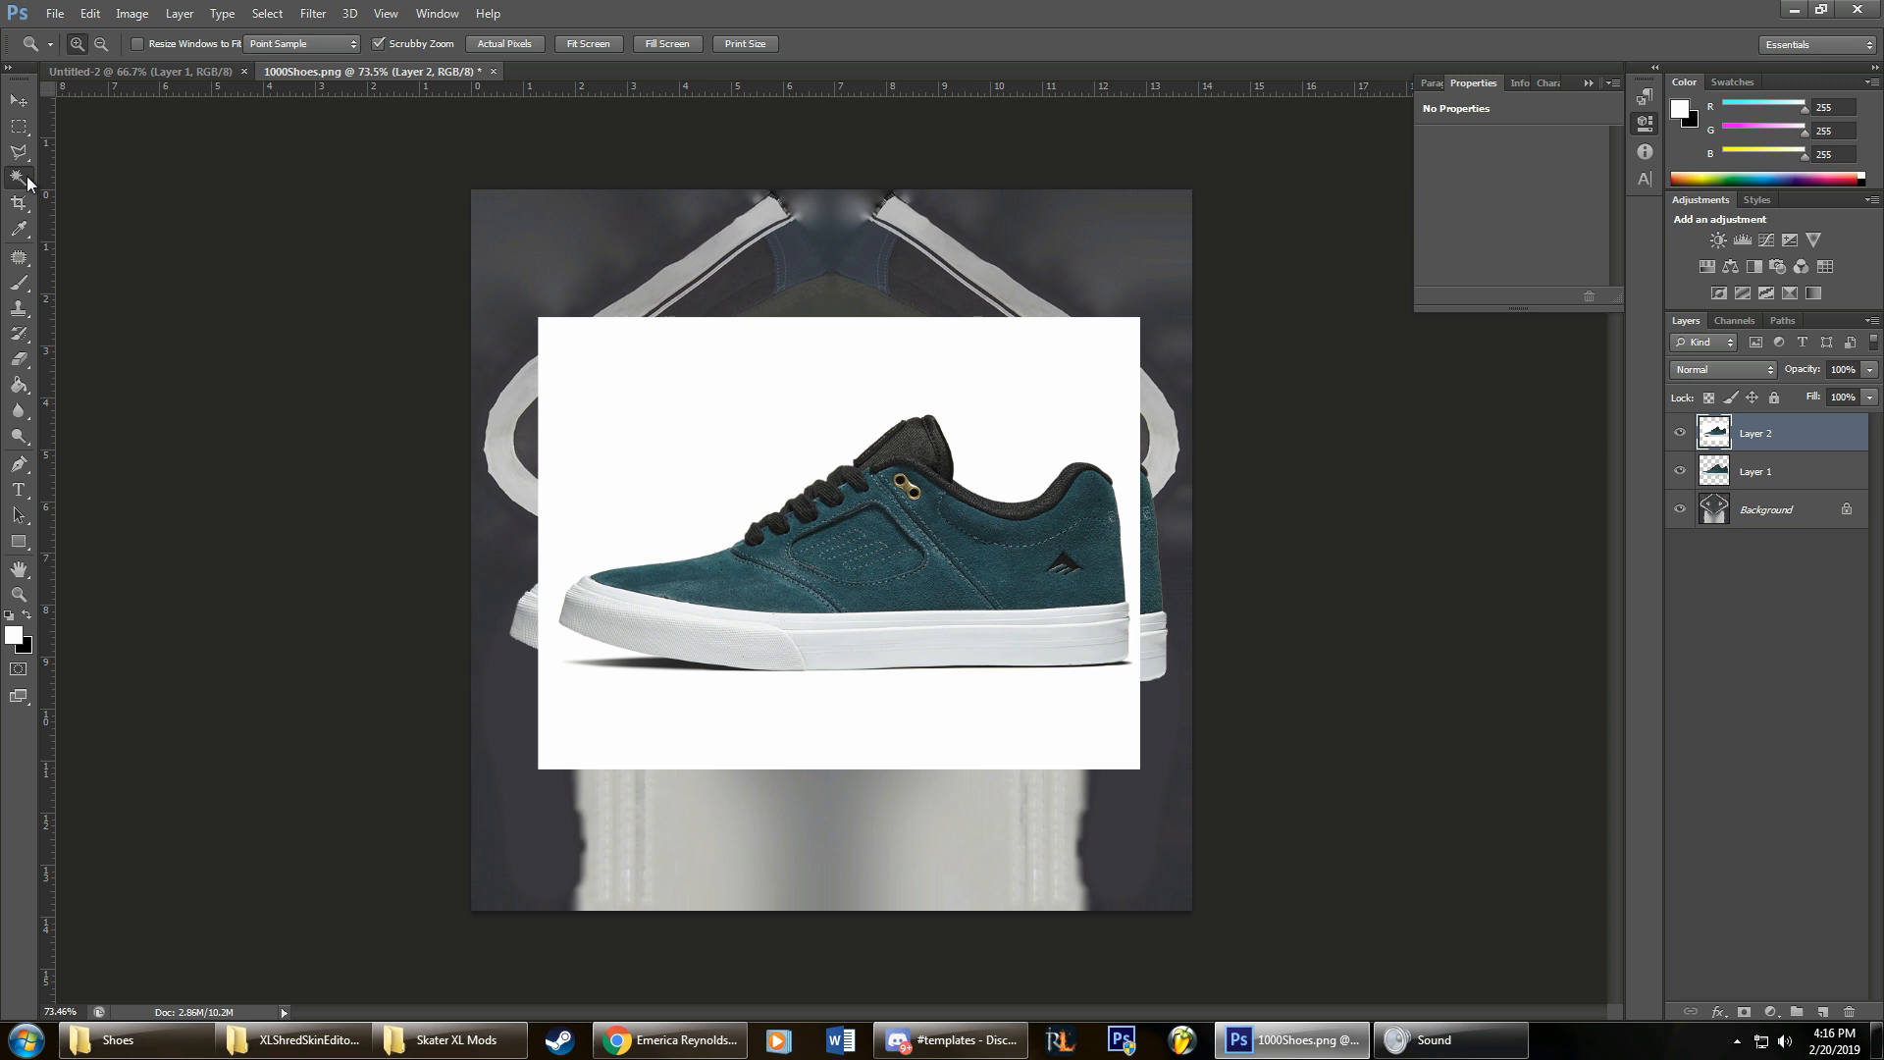
pyautogui.click(785, 417)
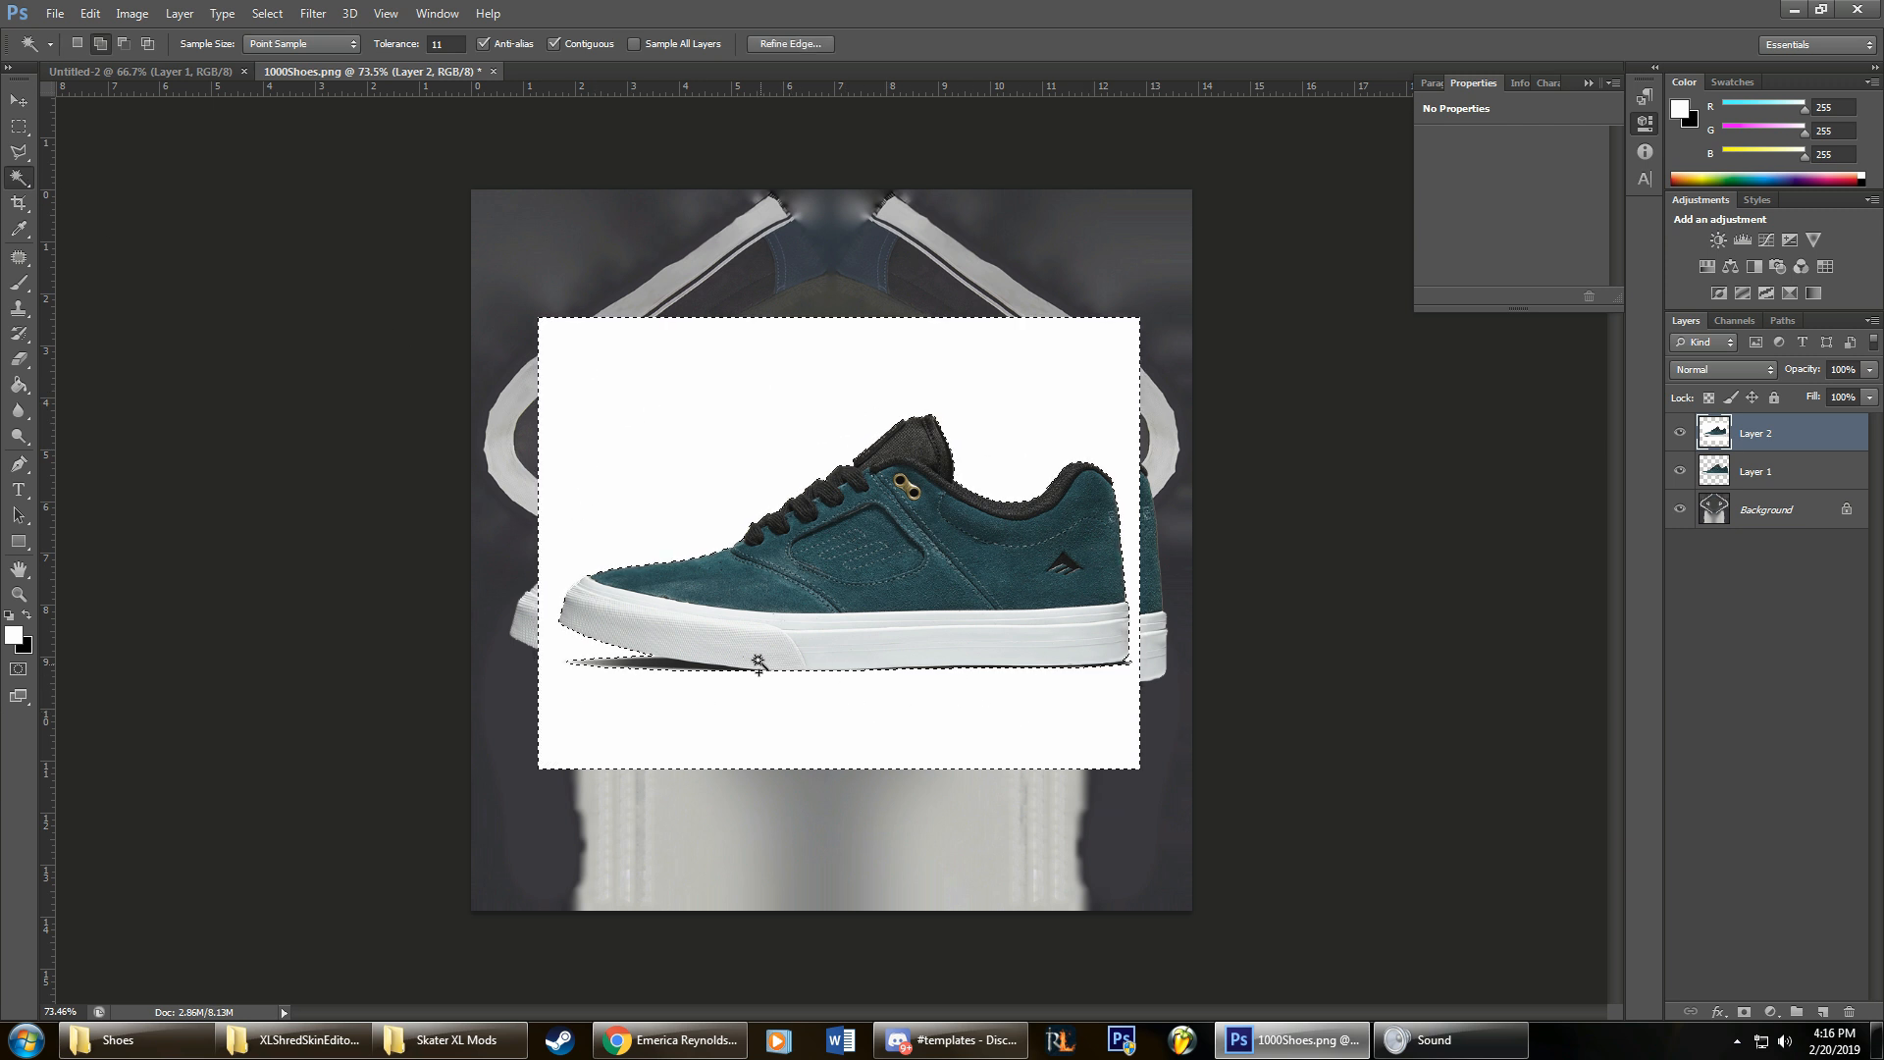
pyautogui.click(394, 47)
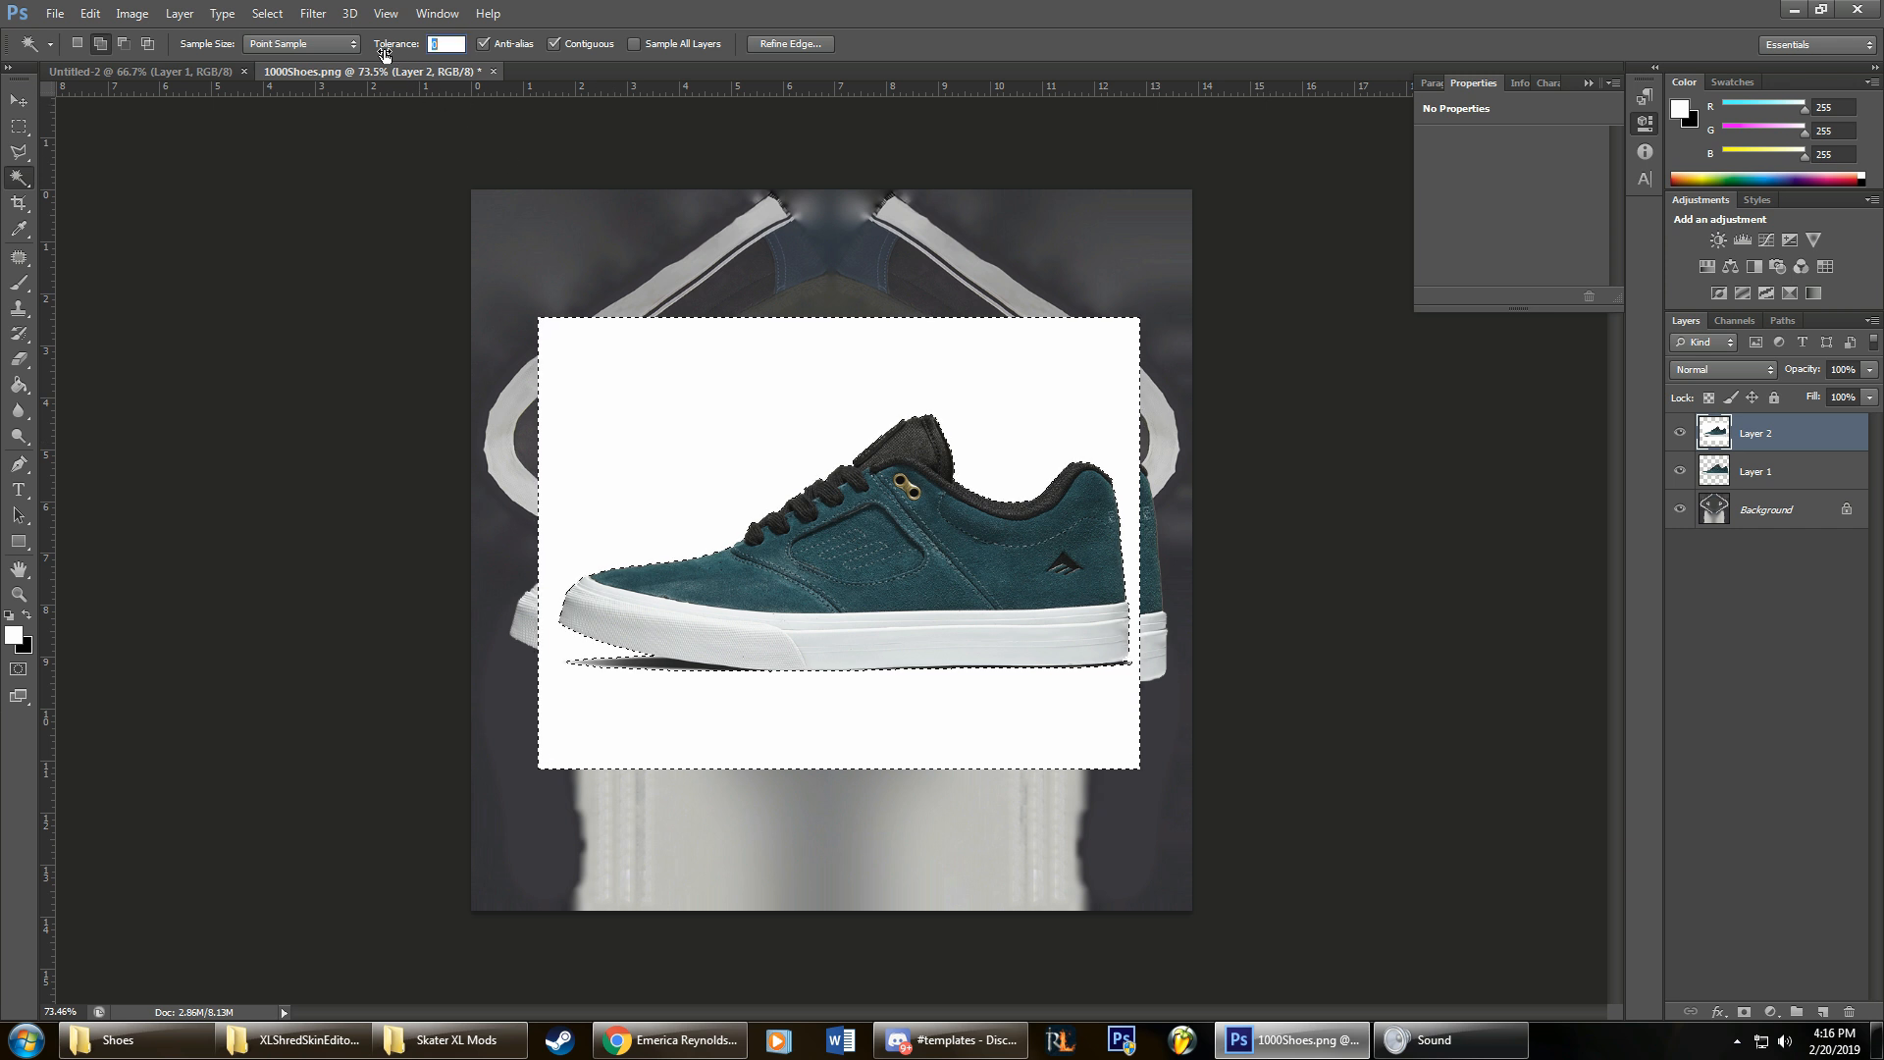
pyautogui.moveTo(394, 53); pyautogui.dragTo(401, 53)
pyautogui.press('Delete')
pyautogui.hotkey('ctrl', 'd')
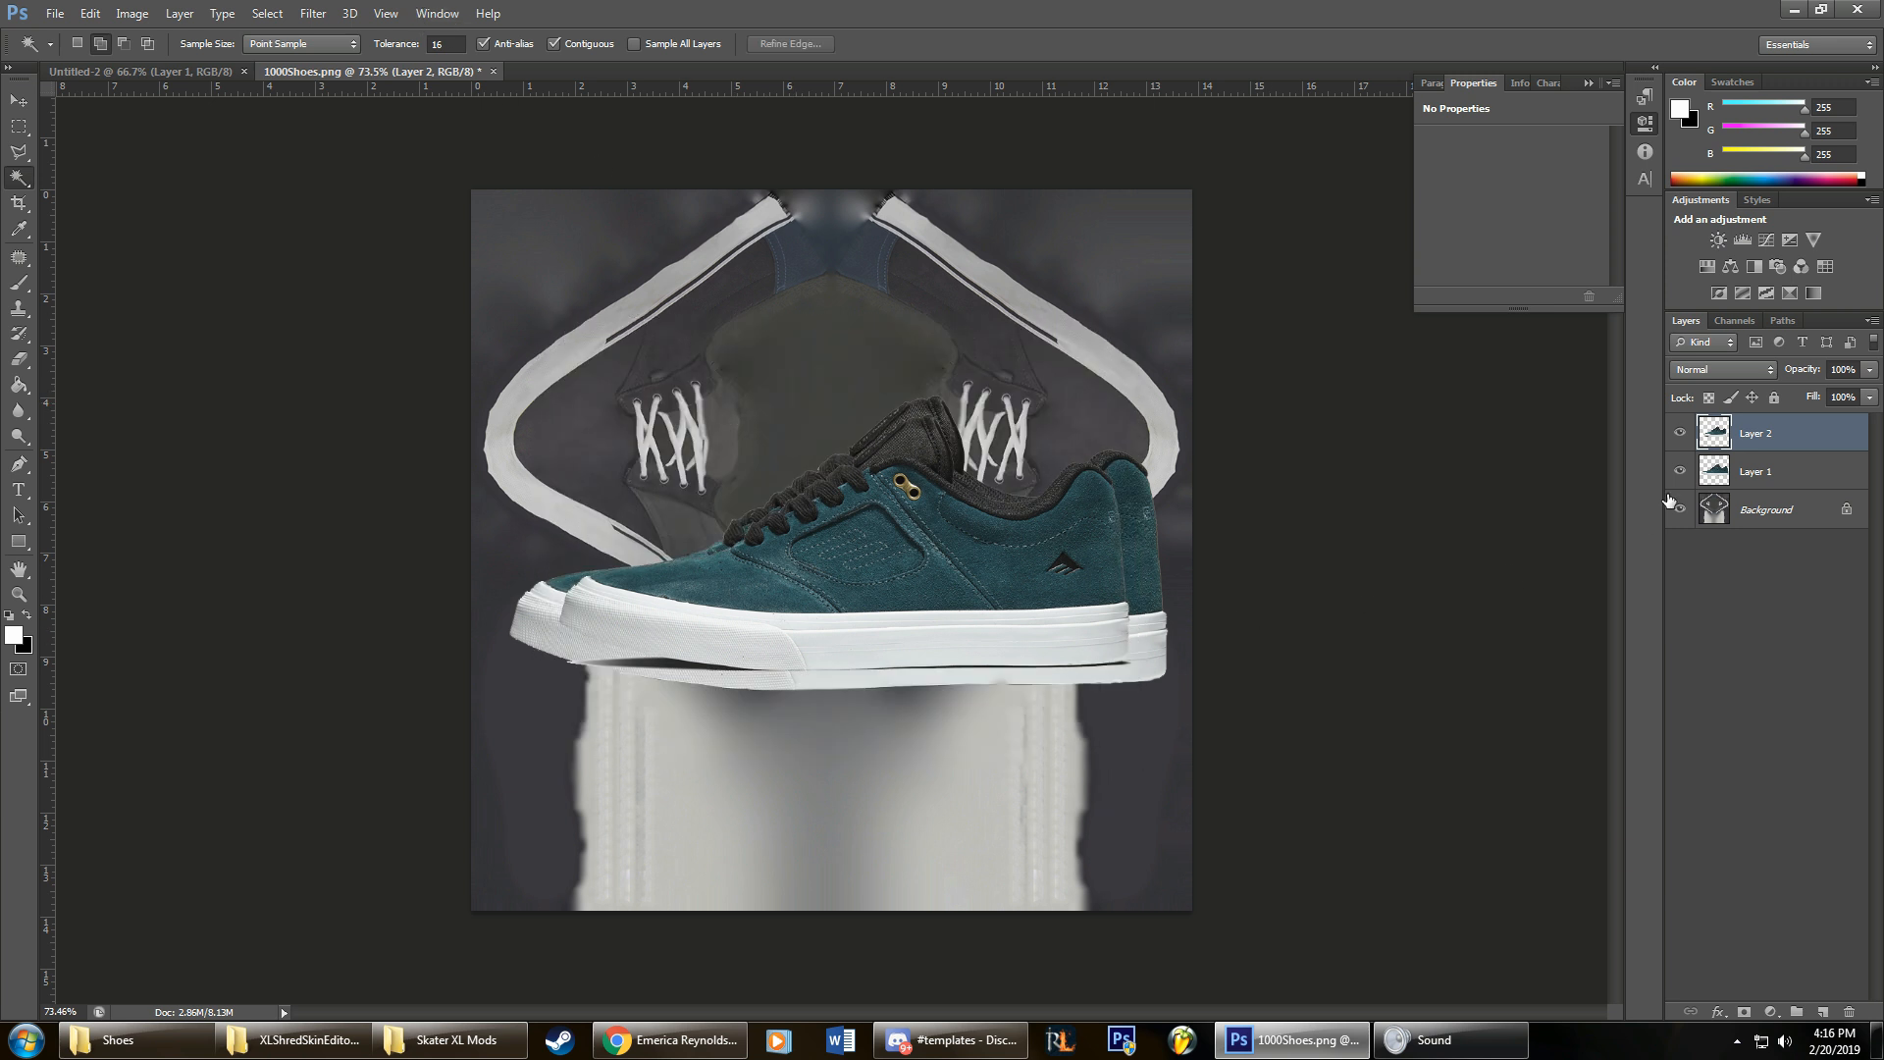
pyautogui.press('Delete')
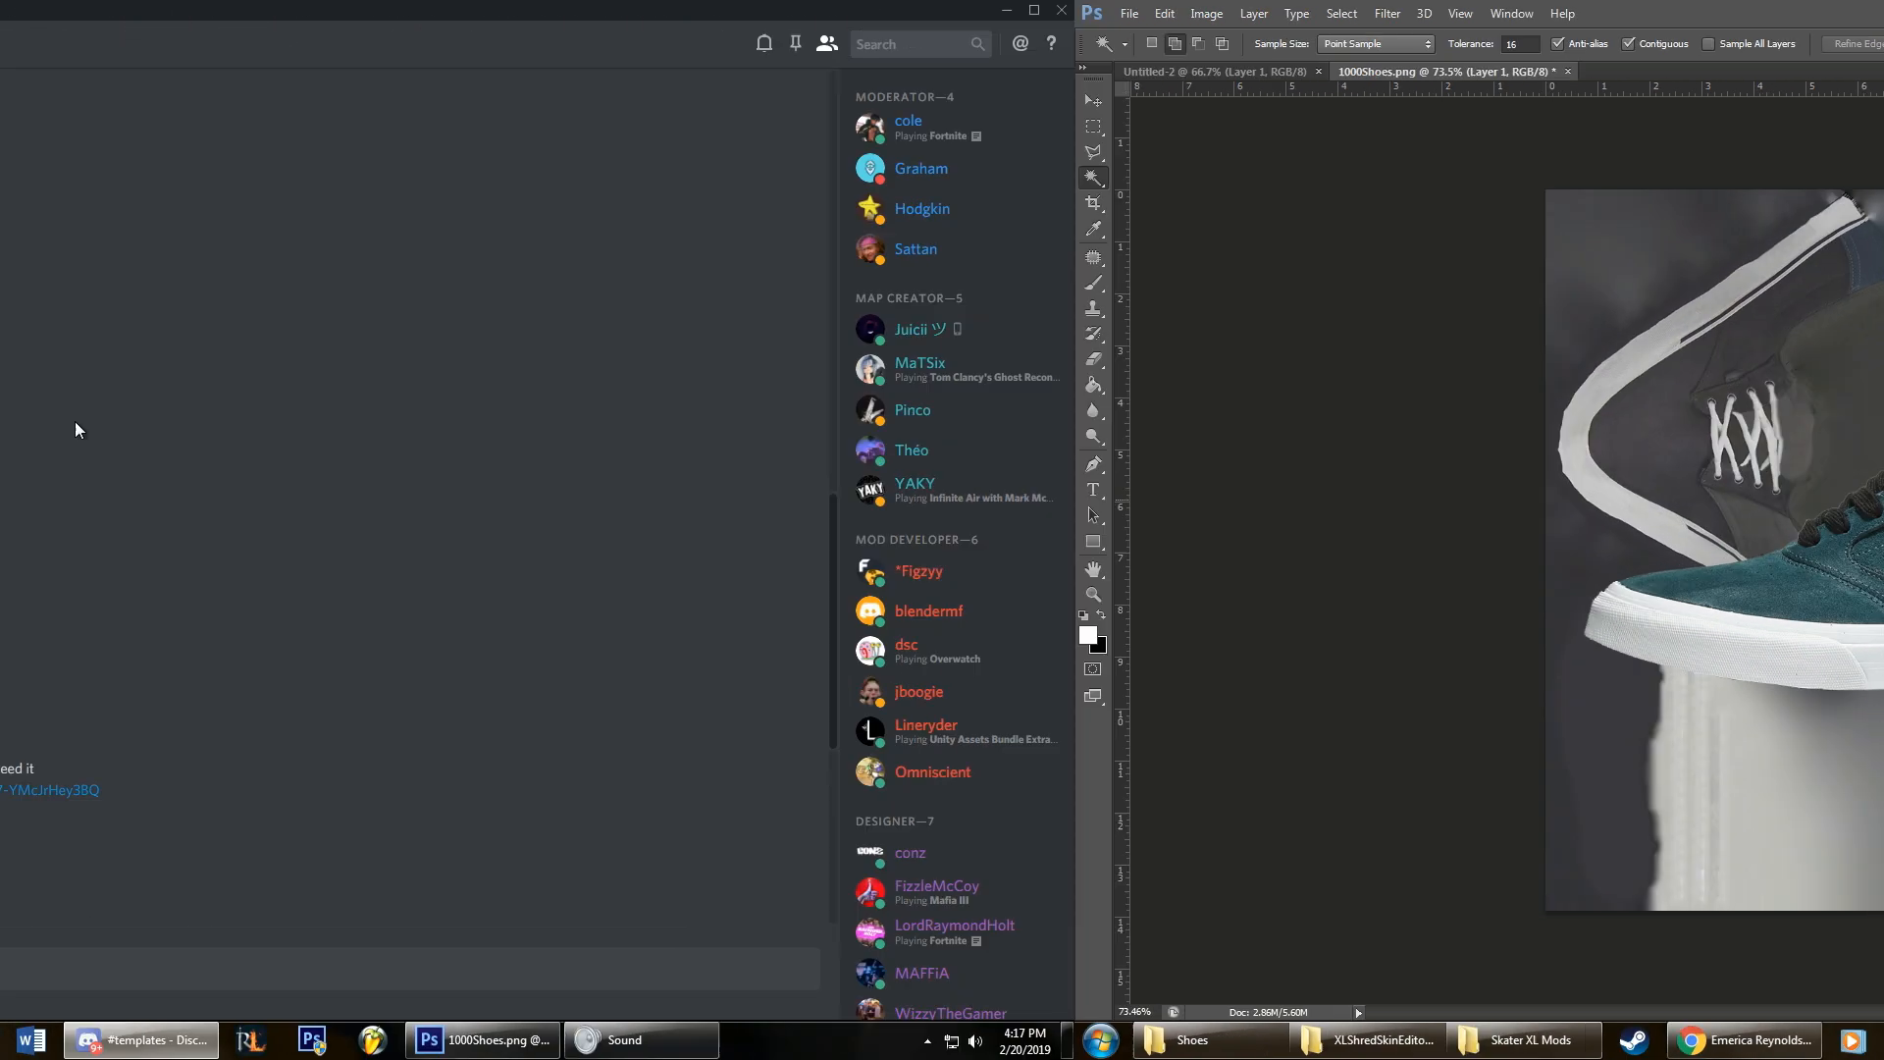
# Step: Examine the labelled shoe template image in Discord's templates channel to identify the left, right, inside, outside and sole areas
pyautogui.scroll(1, 752, 602)
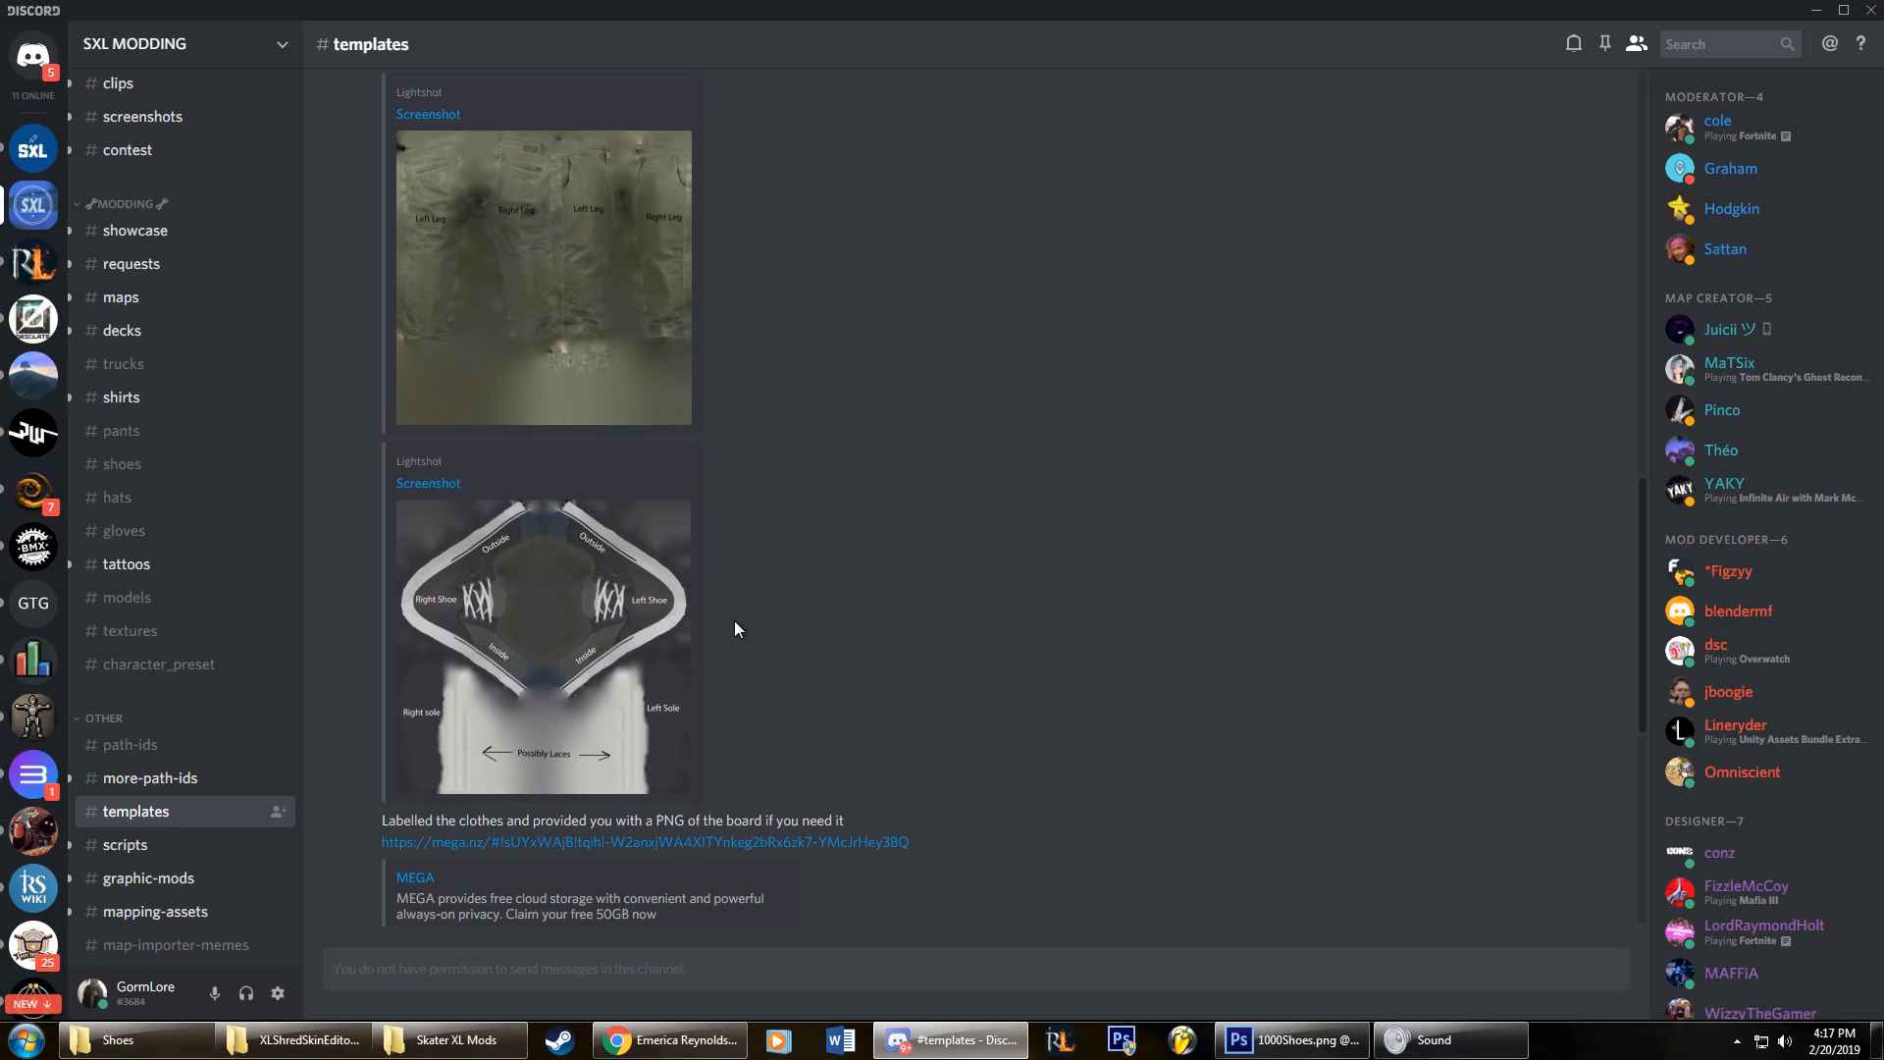
pyautogui.scroll(1, 687, 687)
pyautogui.scroll(-1, 579, 628)
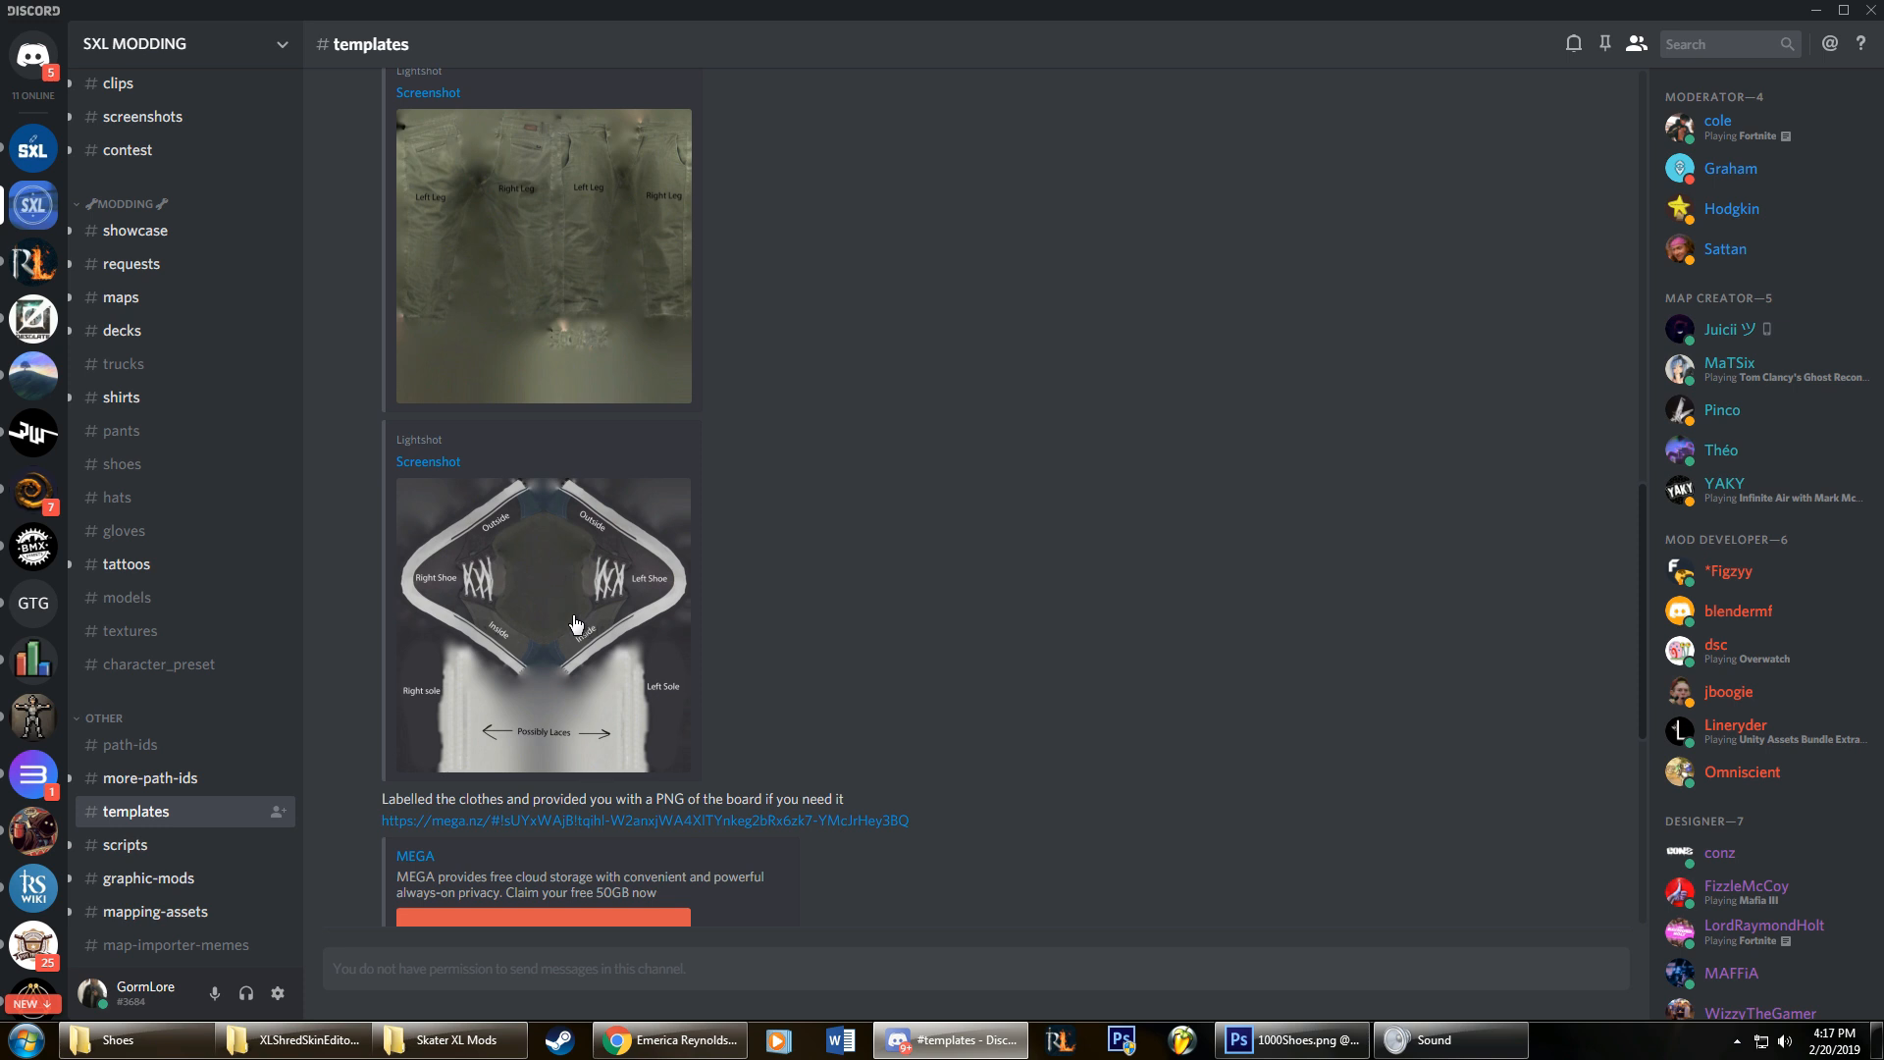
pyautogui.click(567, 610)
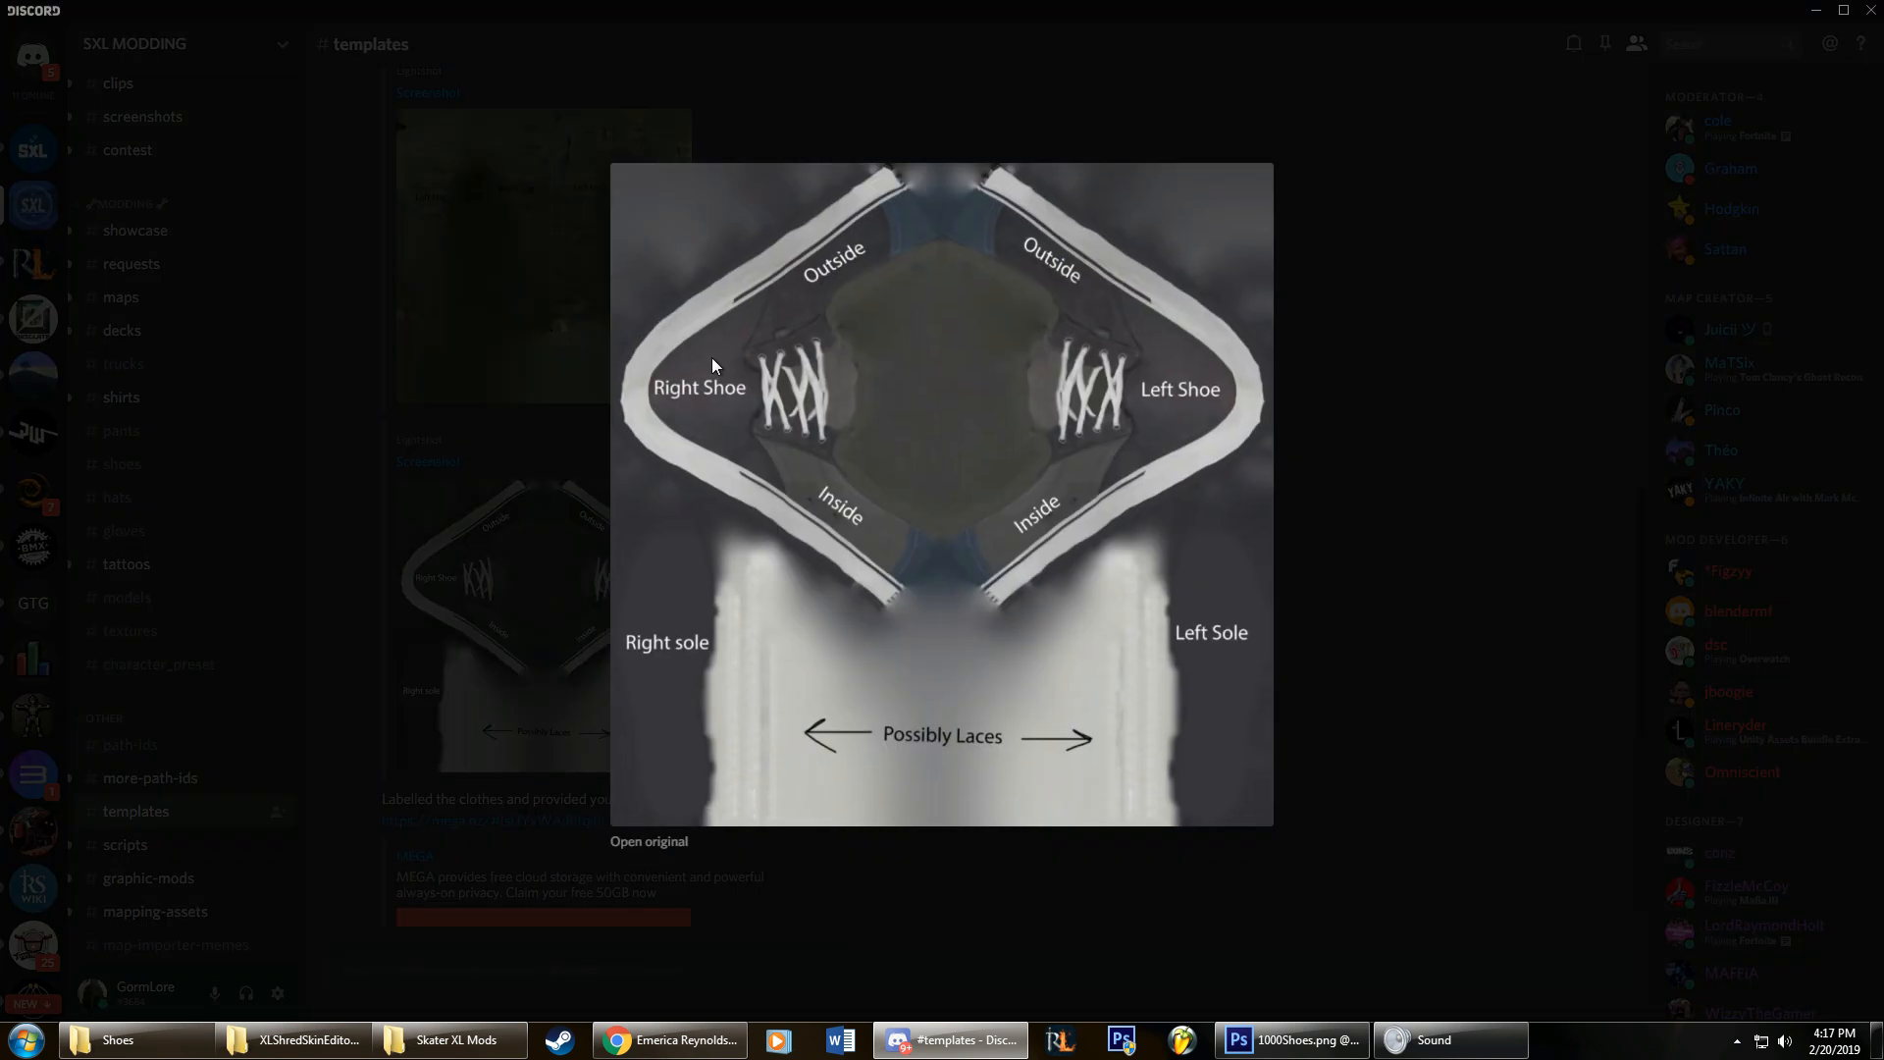
pyautogui.click(527, 435)
pyautogui.scroll(-3, 134, 750)
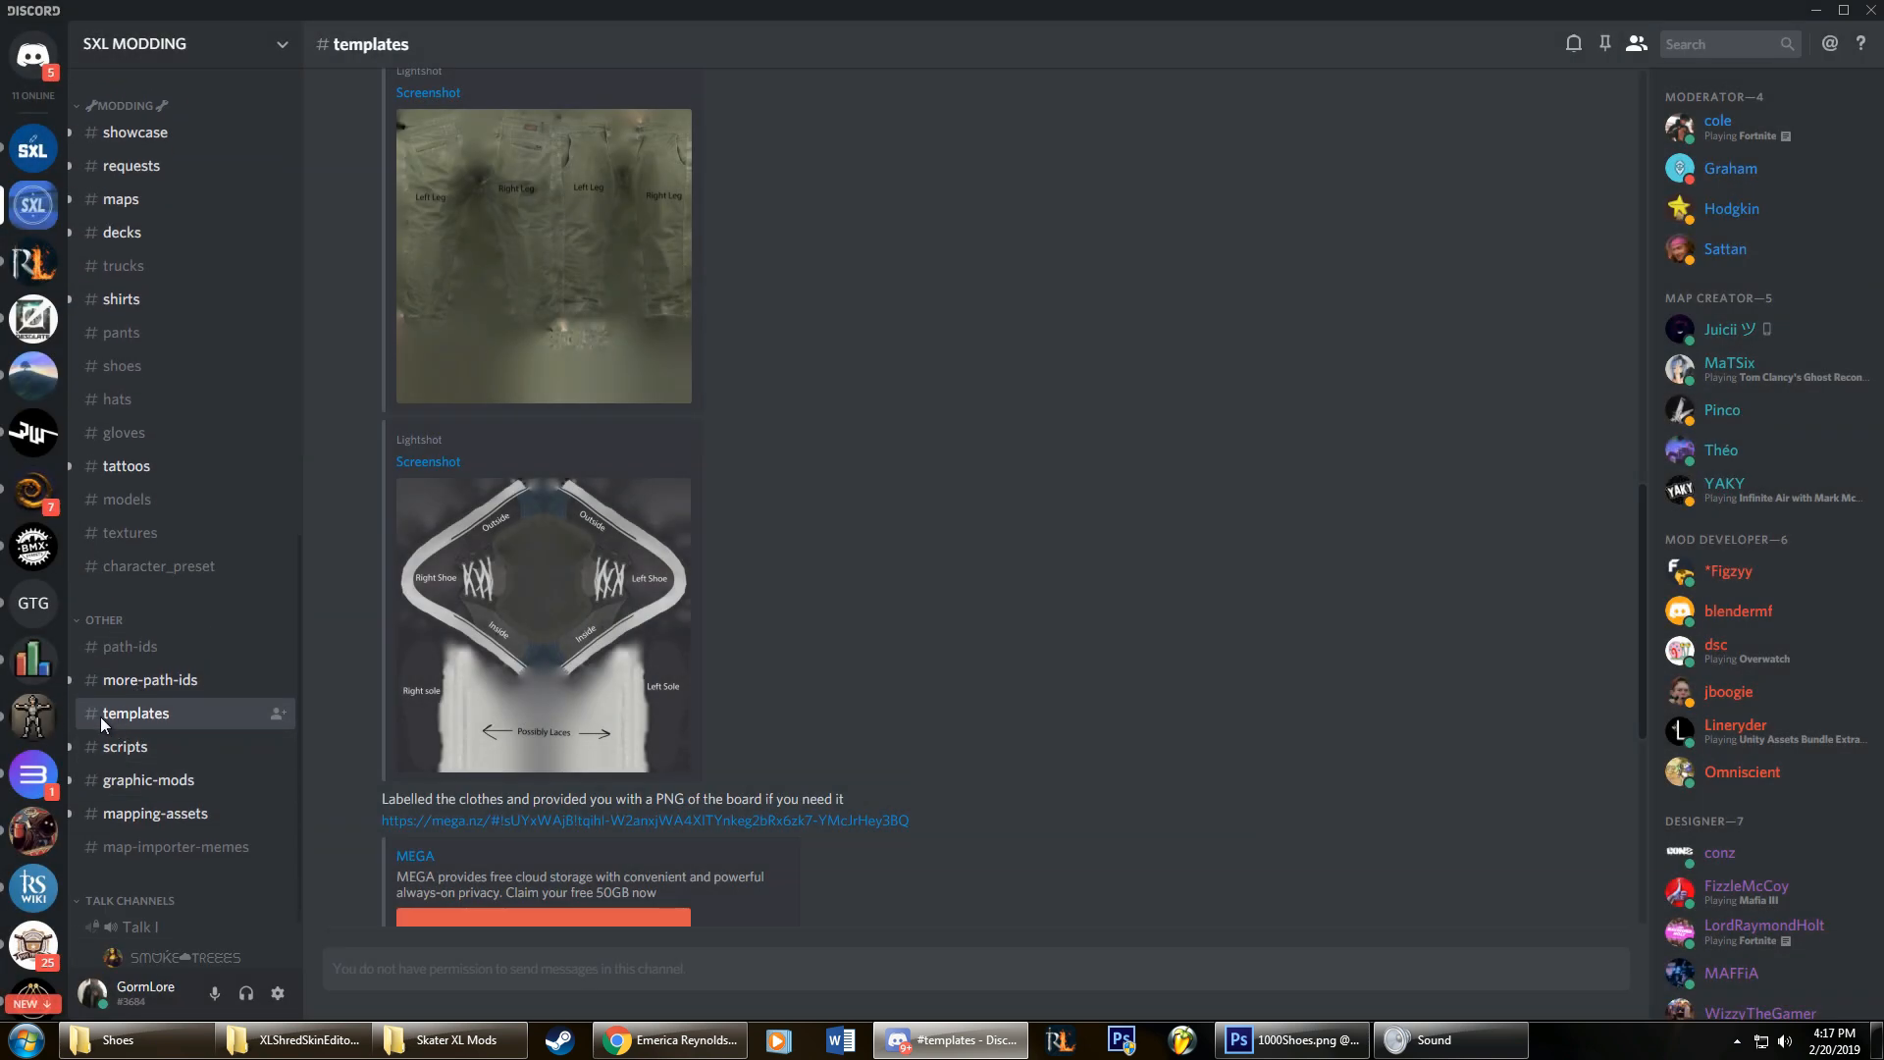
pyautogui.click(526, 602)
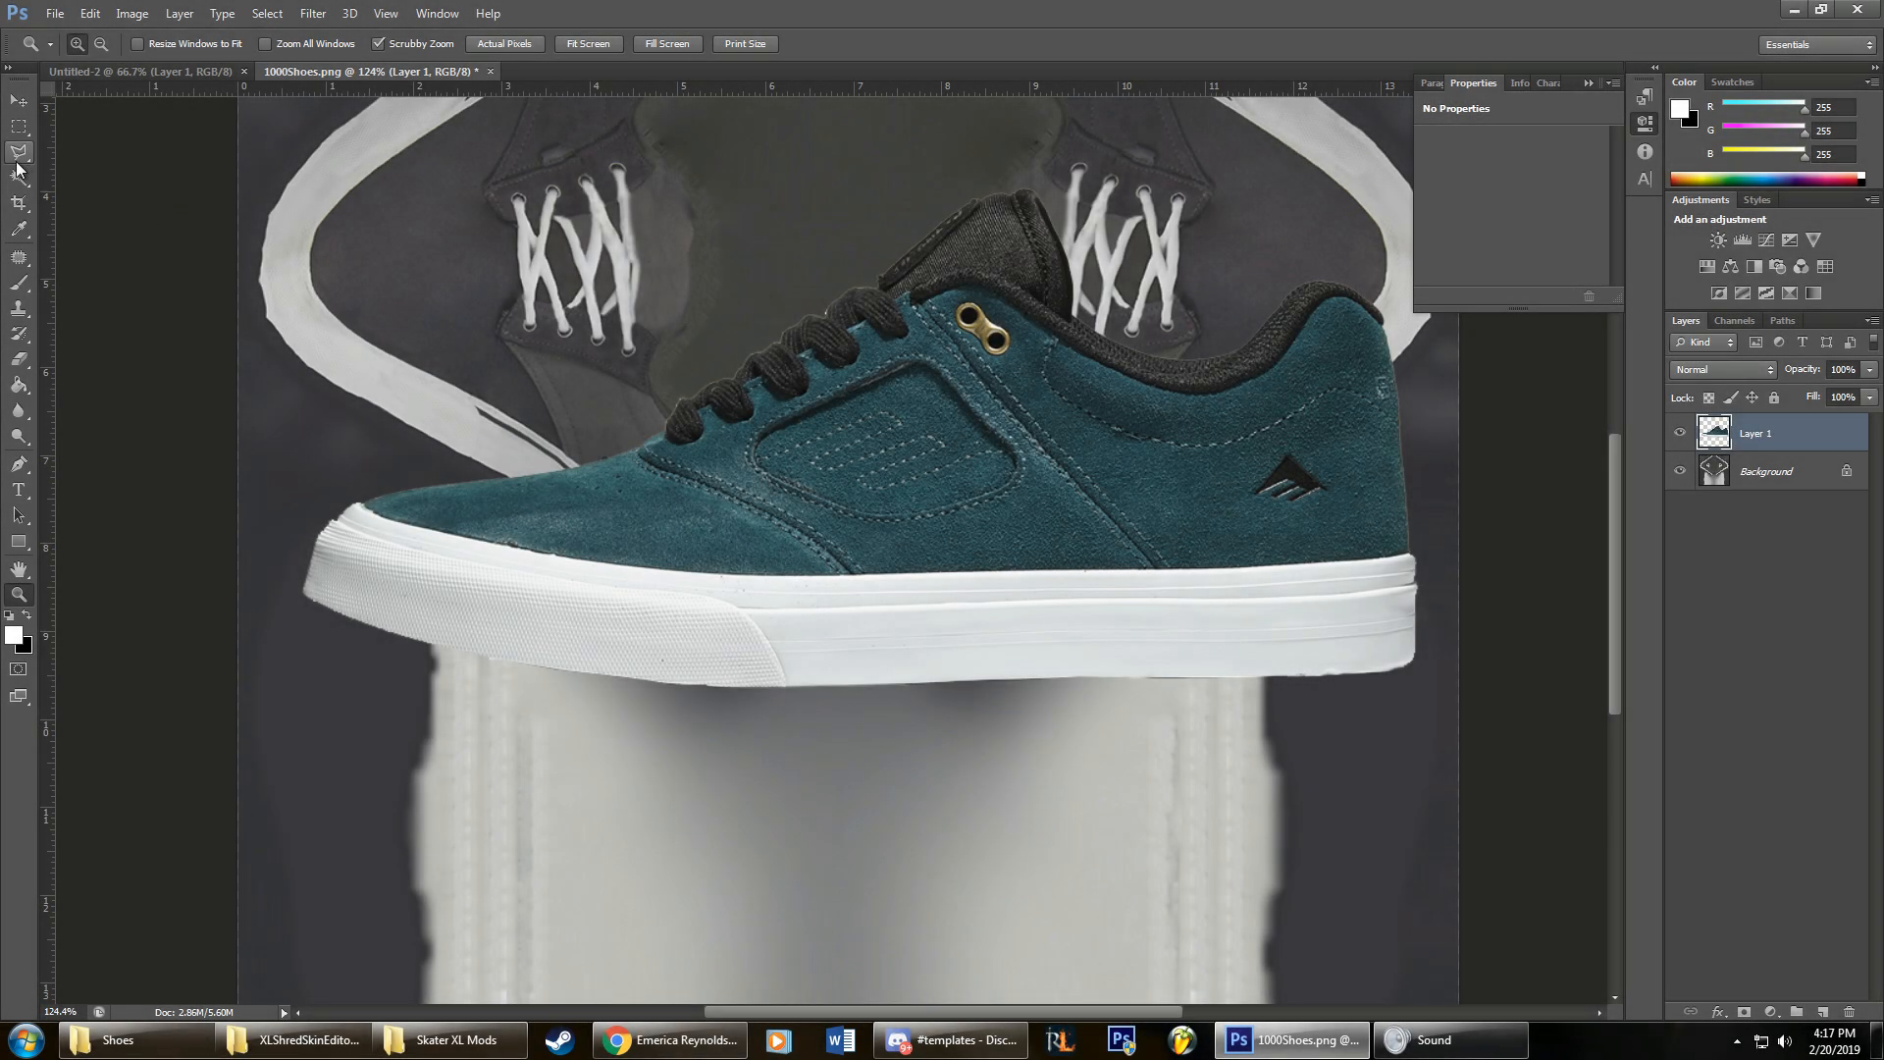
# Step: Select the white sole of the shoe on Layer 1 with the Magnetic Lasso, tracing along the edge of the teal upper
pyautogui.click(21, 160)
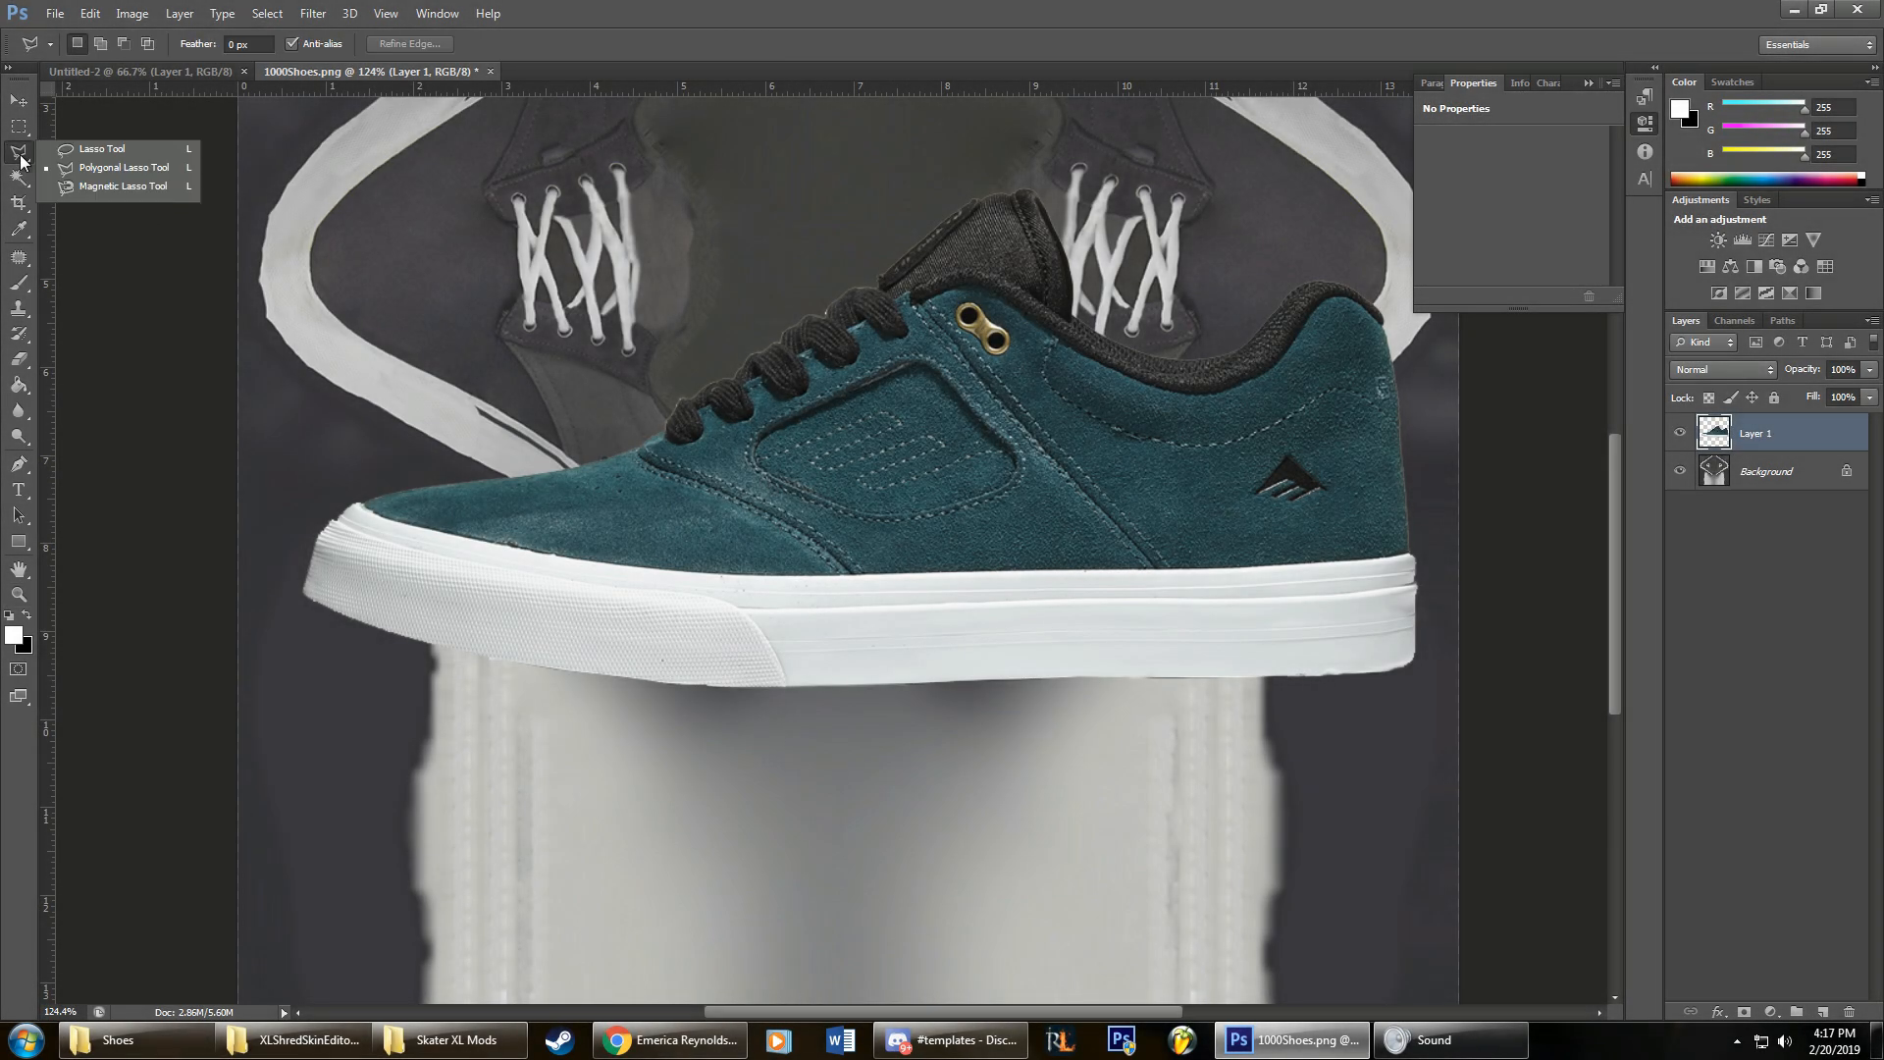
pyautogui.click(94, 186)
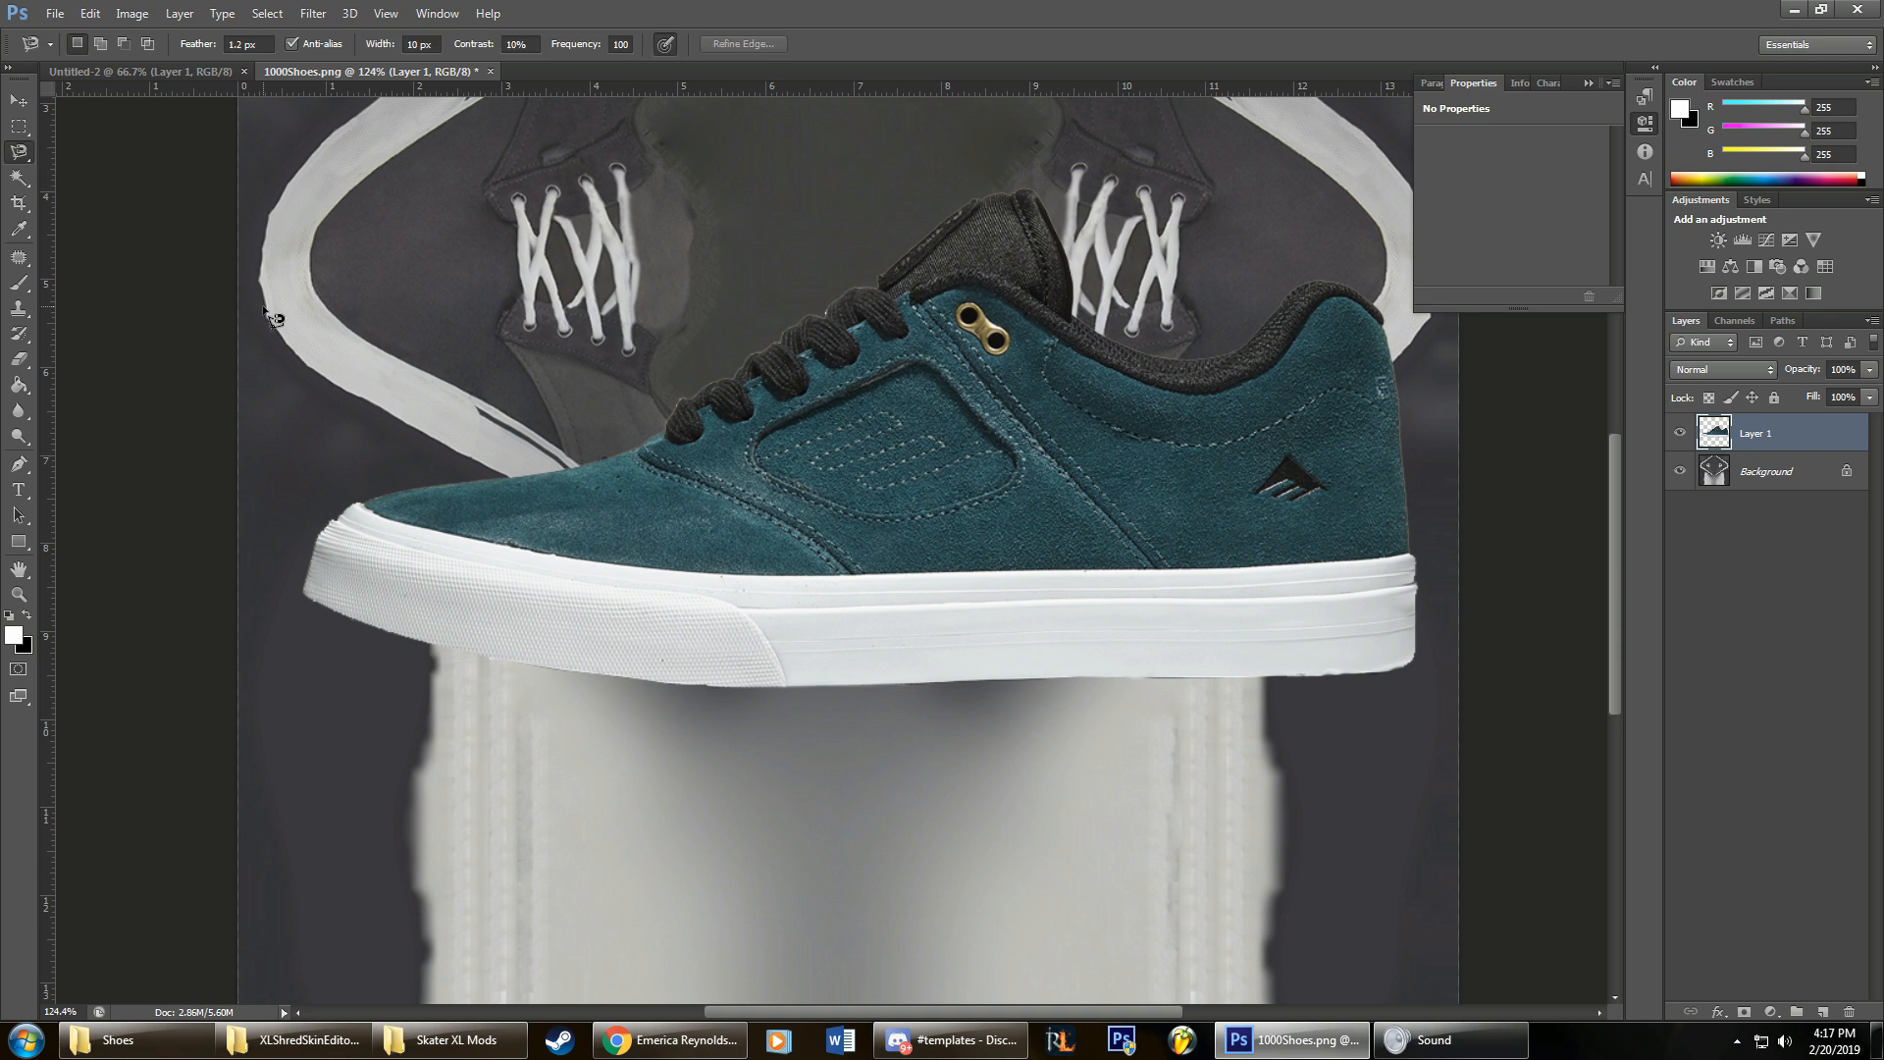
pyautogui.click(353, 493)
pyautogui.click(356, 494)
pyautogui.click(898, 392)
pyautogui.click(358, 494)
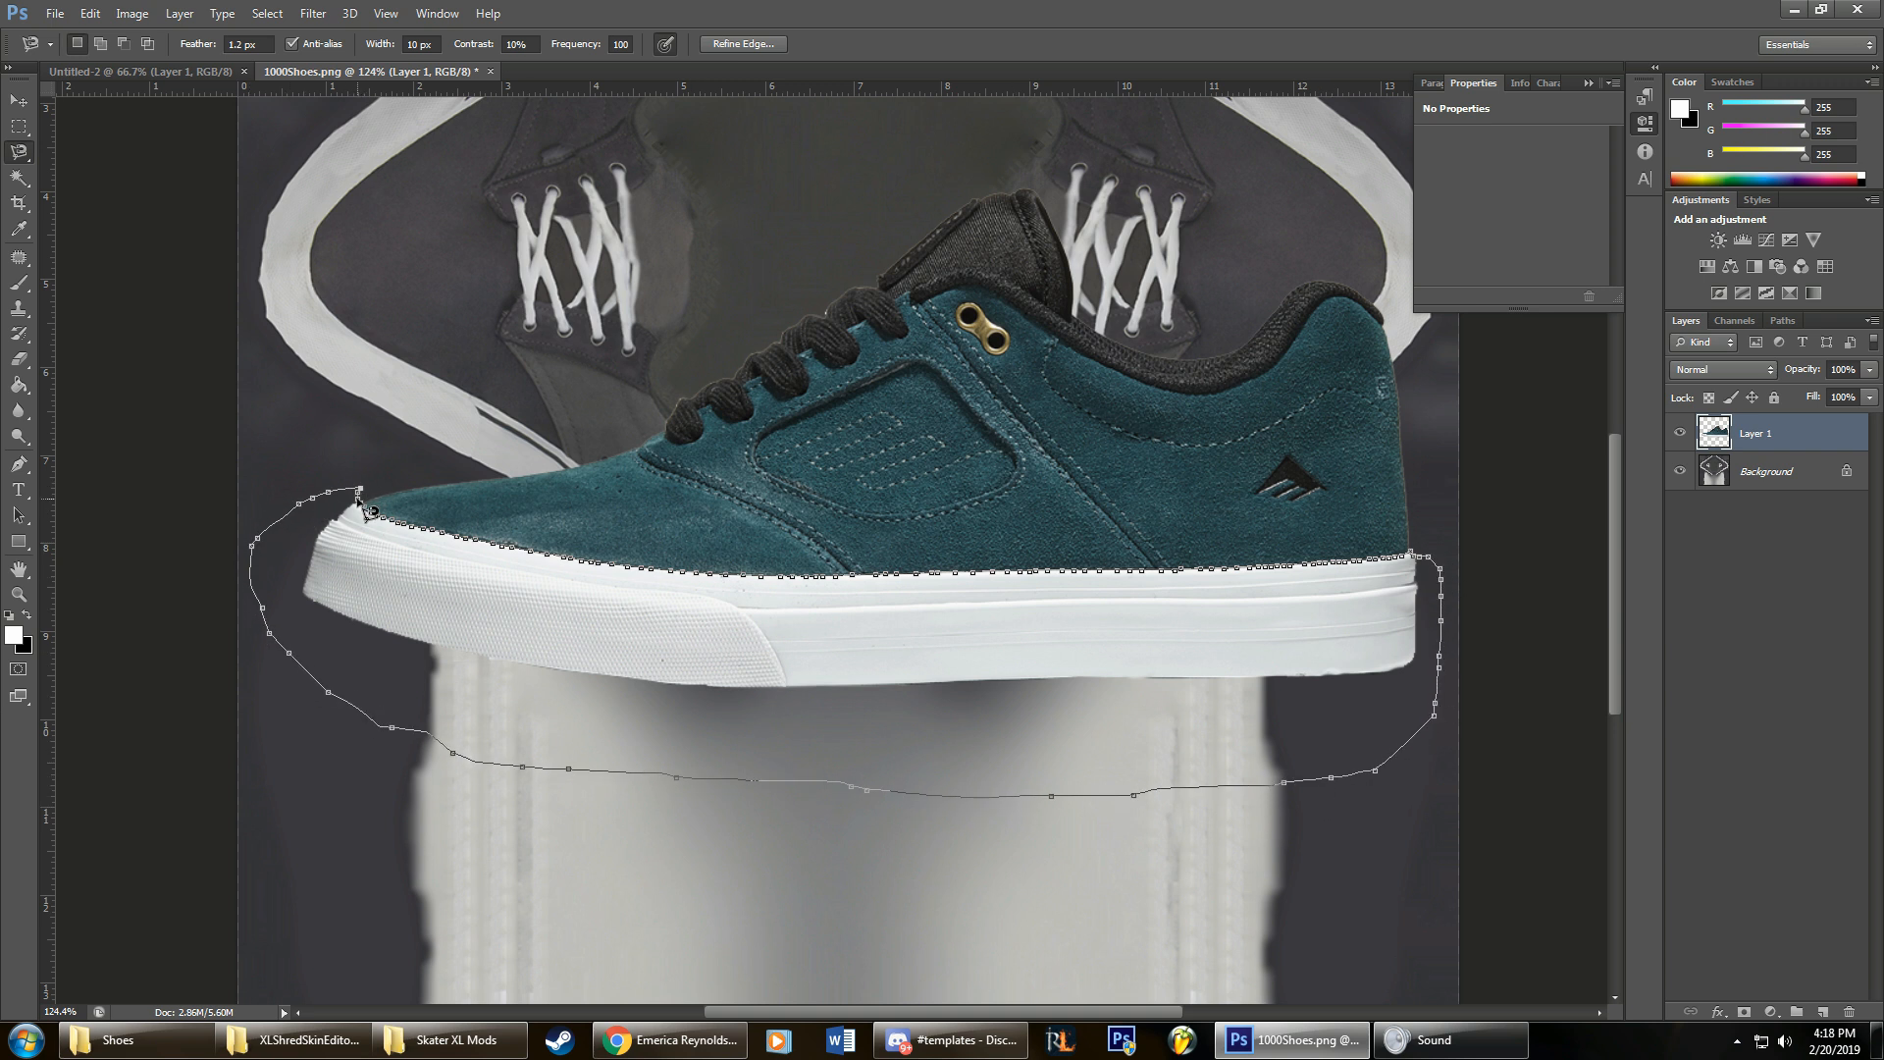
pyautogui.click(363, 504)
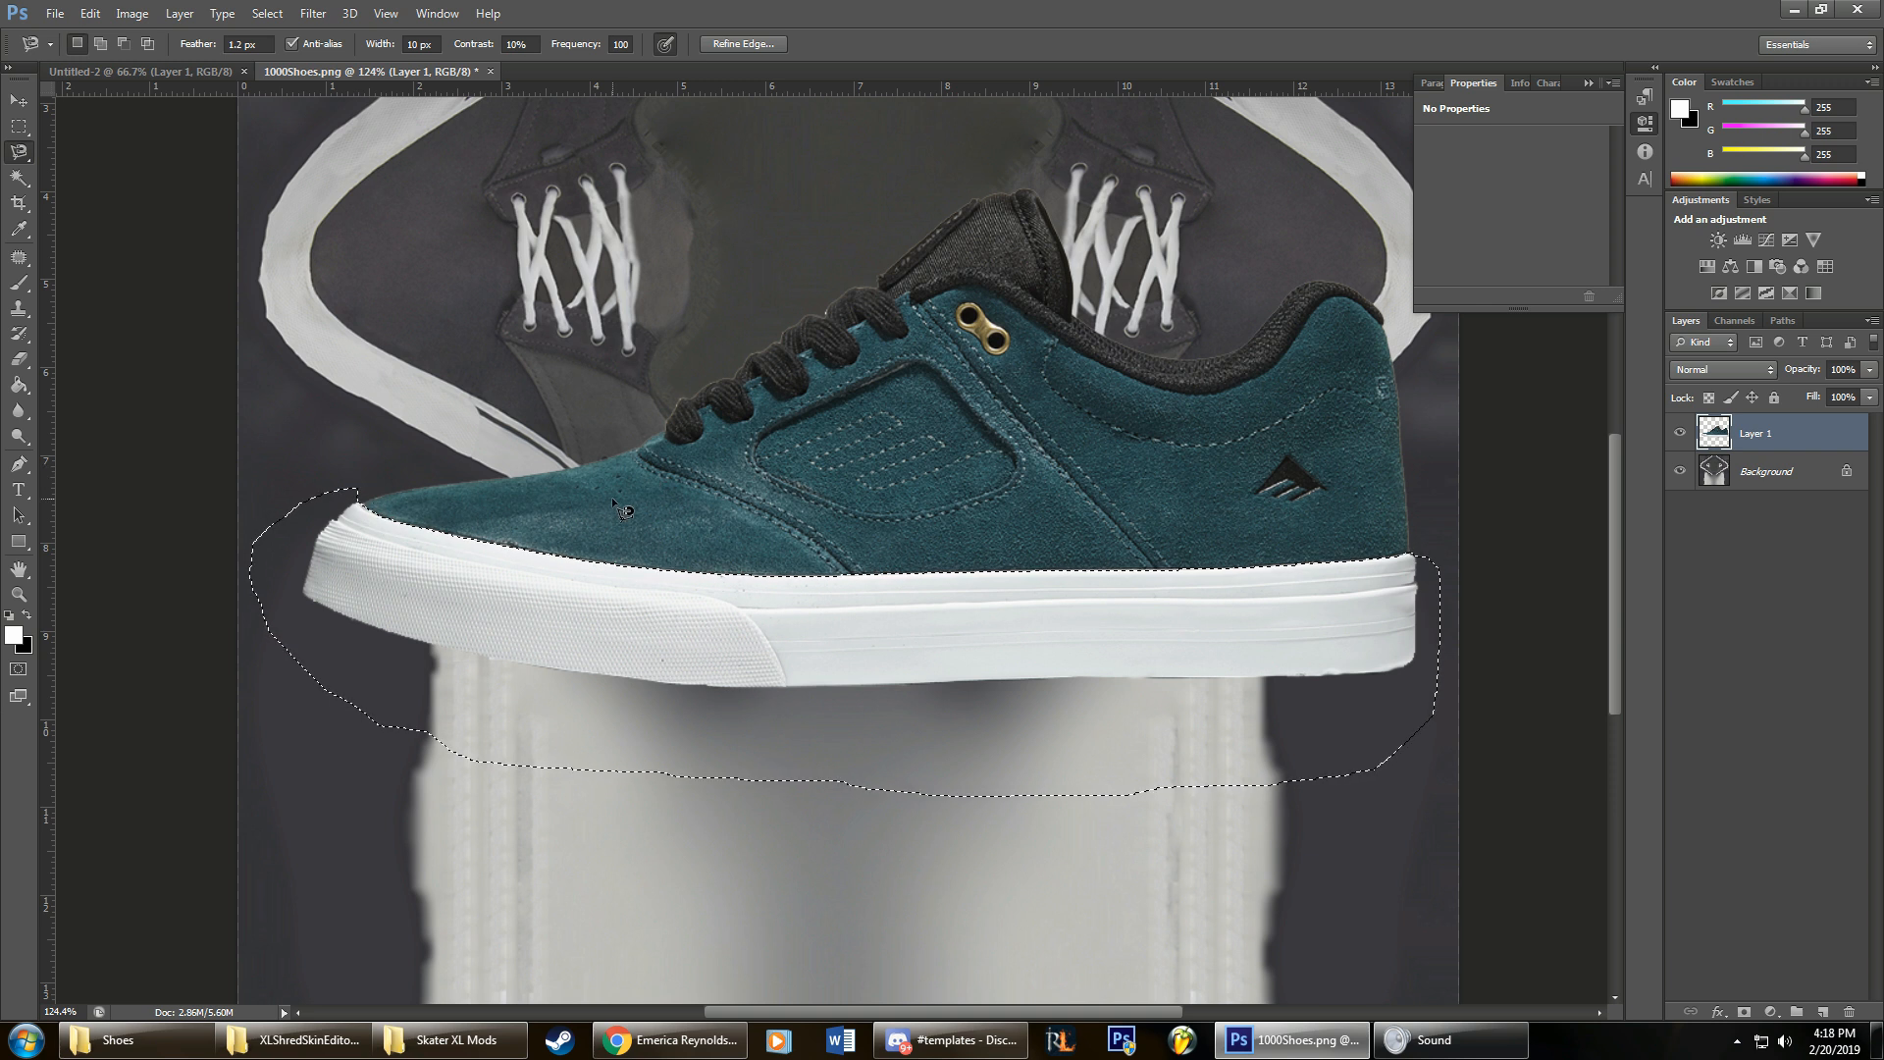
# Step: Copy the selected sole to its own layer and move it up across the template, with the full shoe layer hidden
pyautogui.hotkey('ctrl', 'j')
pyautogui.moveTo(952, 667); pyautogui.dragTo(917, 813)
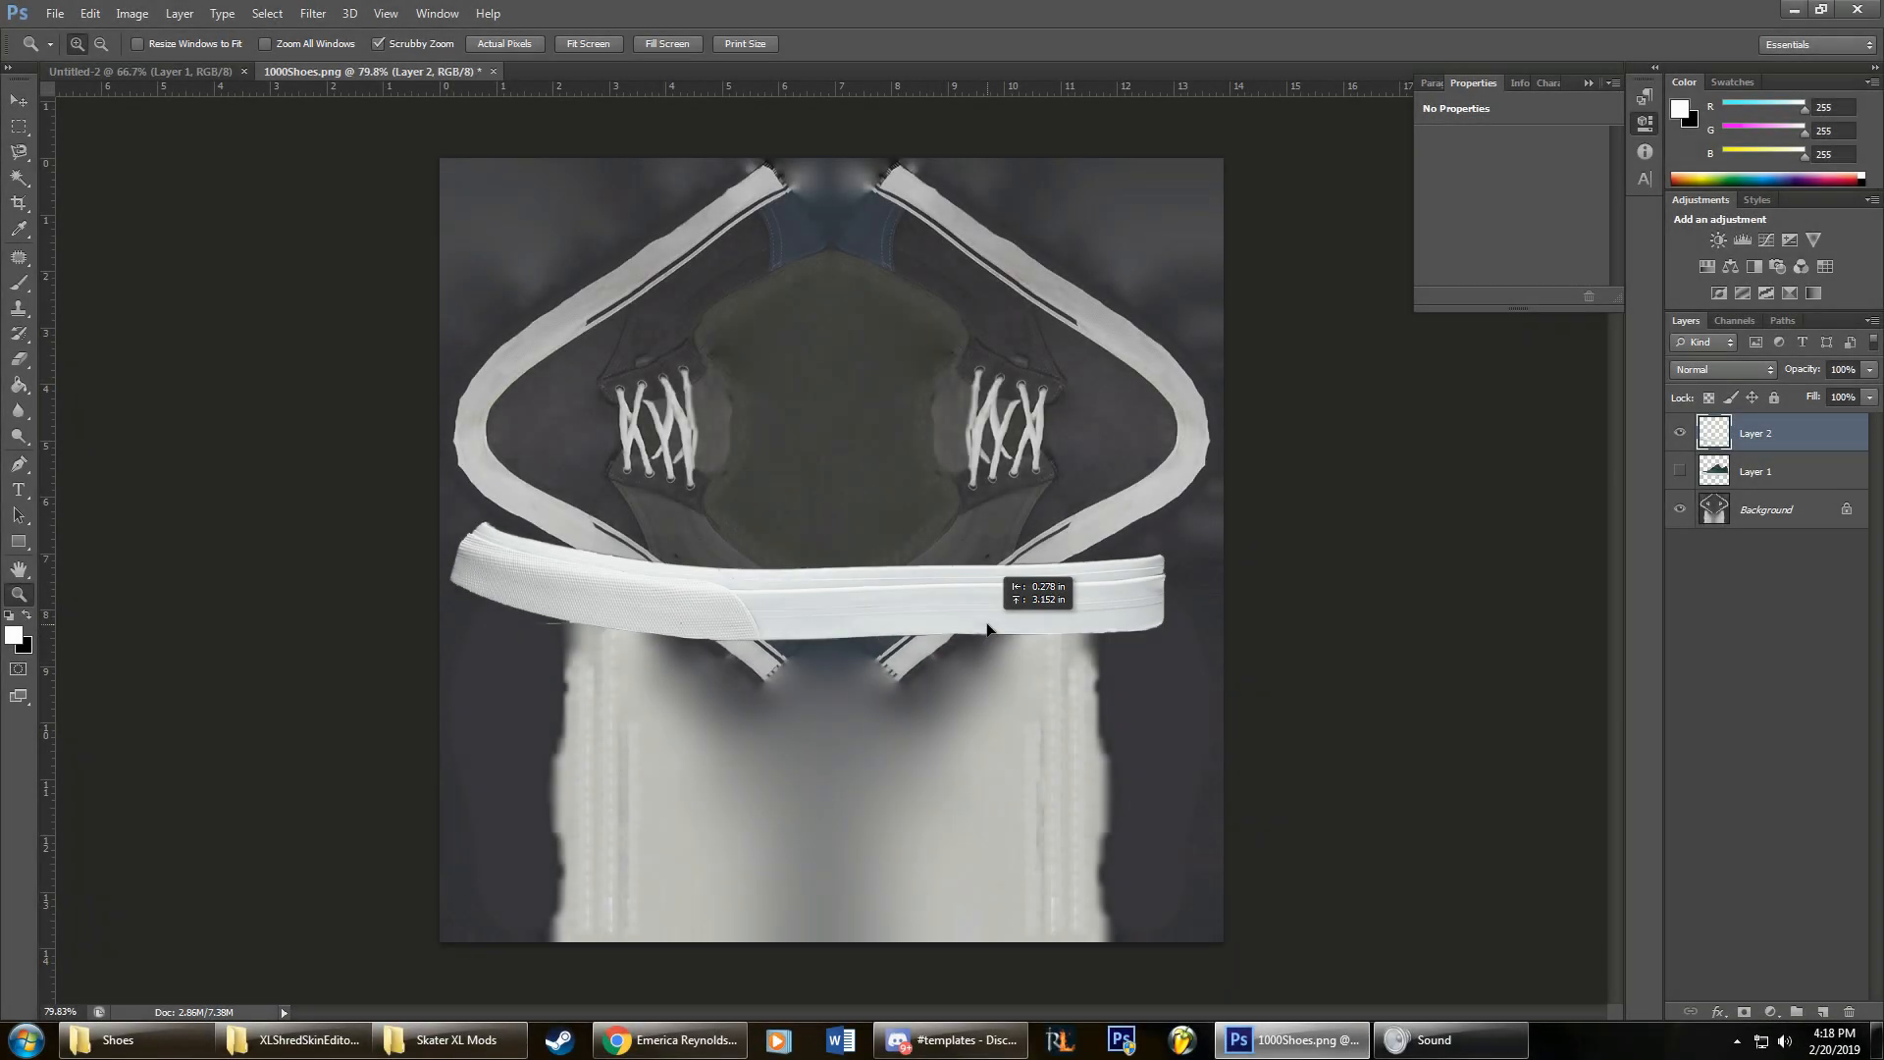
pyautogui.moveTo(985, 621); pyautogui.dragTo(1009, 619)
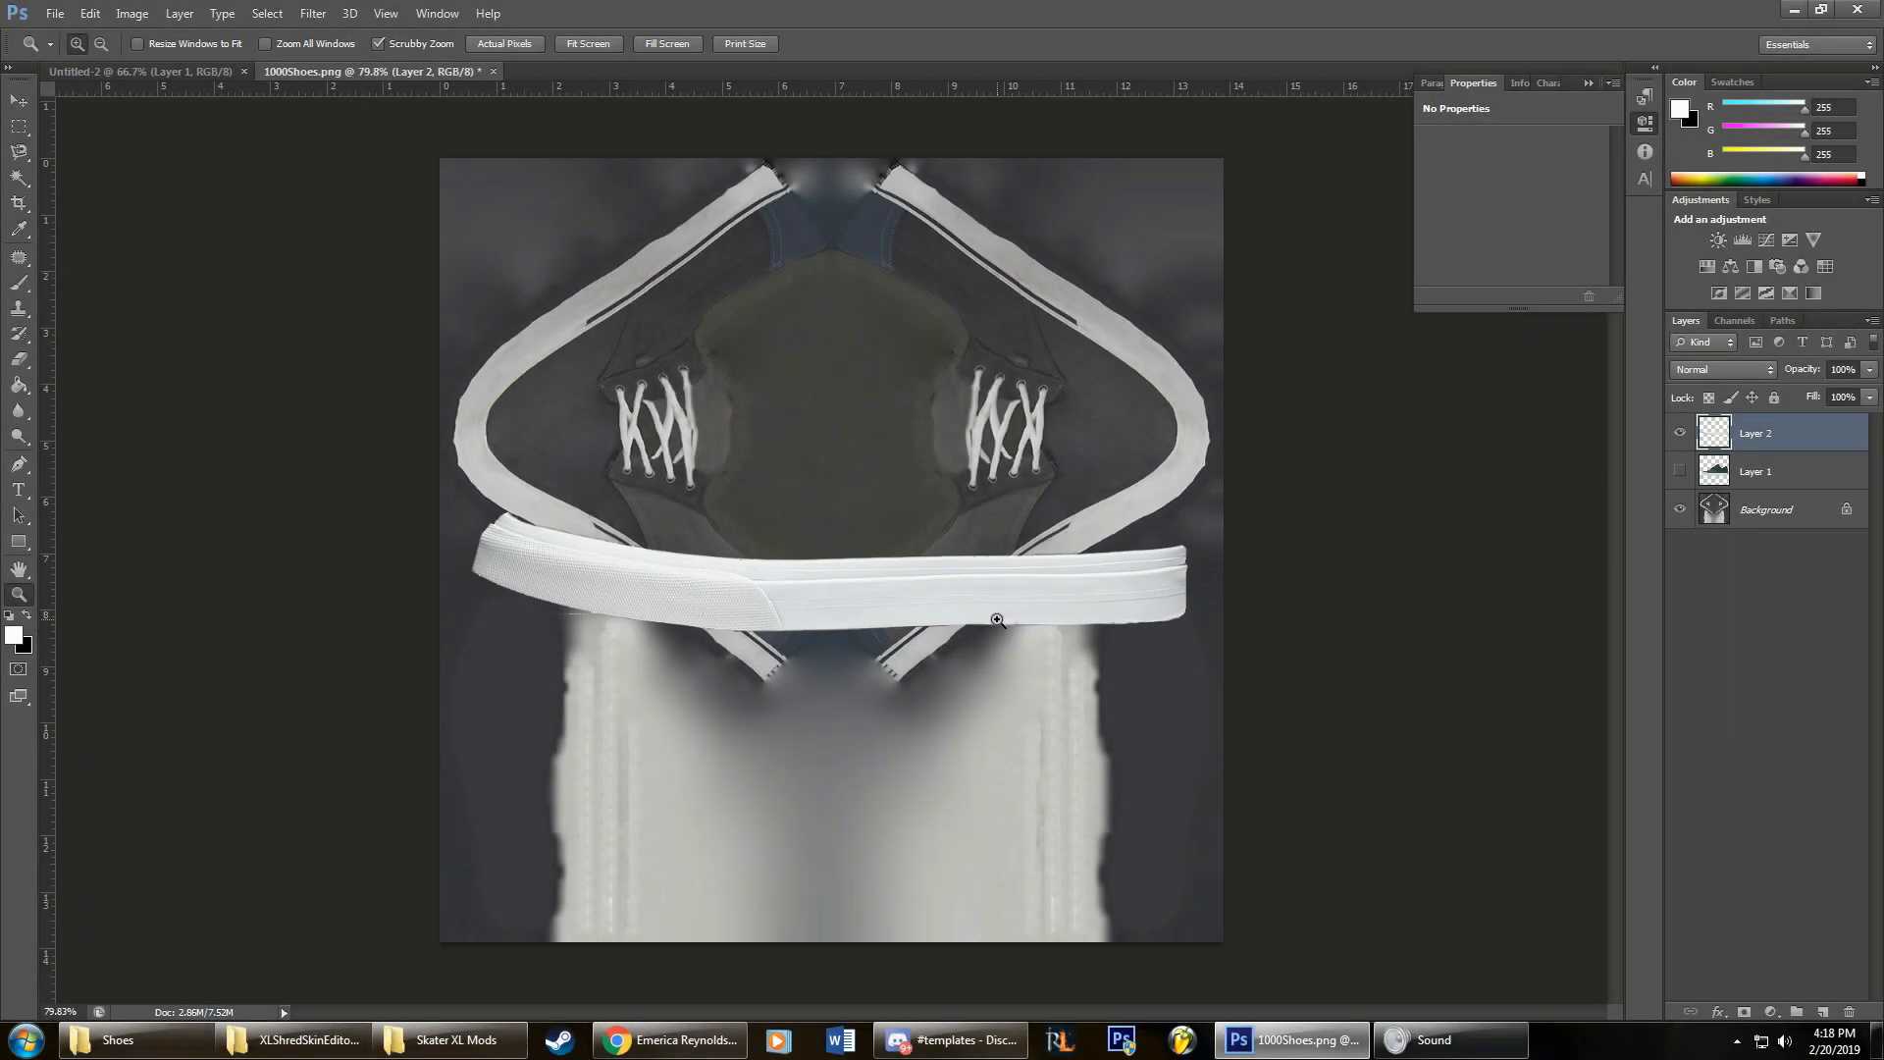
# Step: Scale the sole to about 53%, rotate it about 34°, and place it over the inside sole strip of the template's right shoe
pyautogui.hotkey('ctrl', 't')
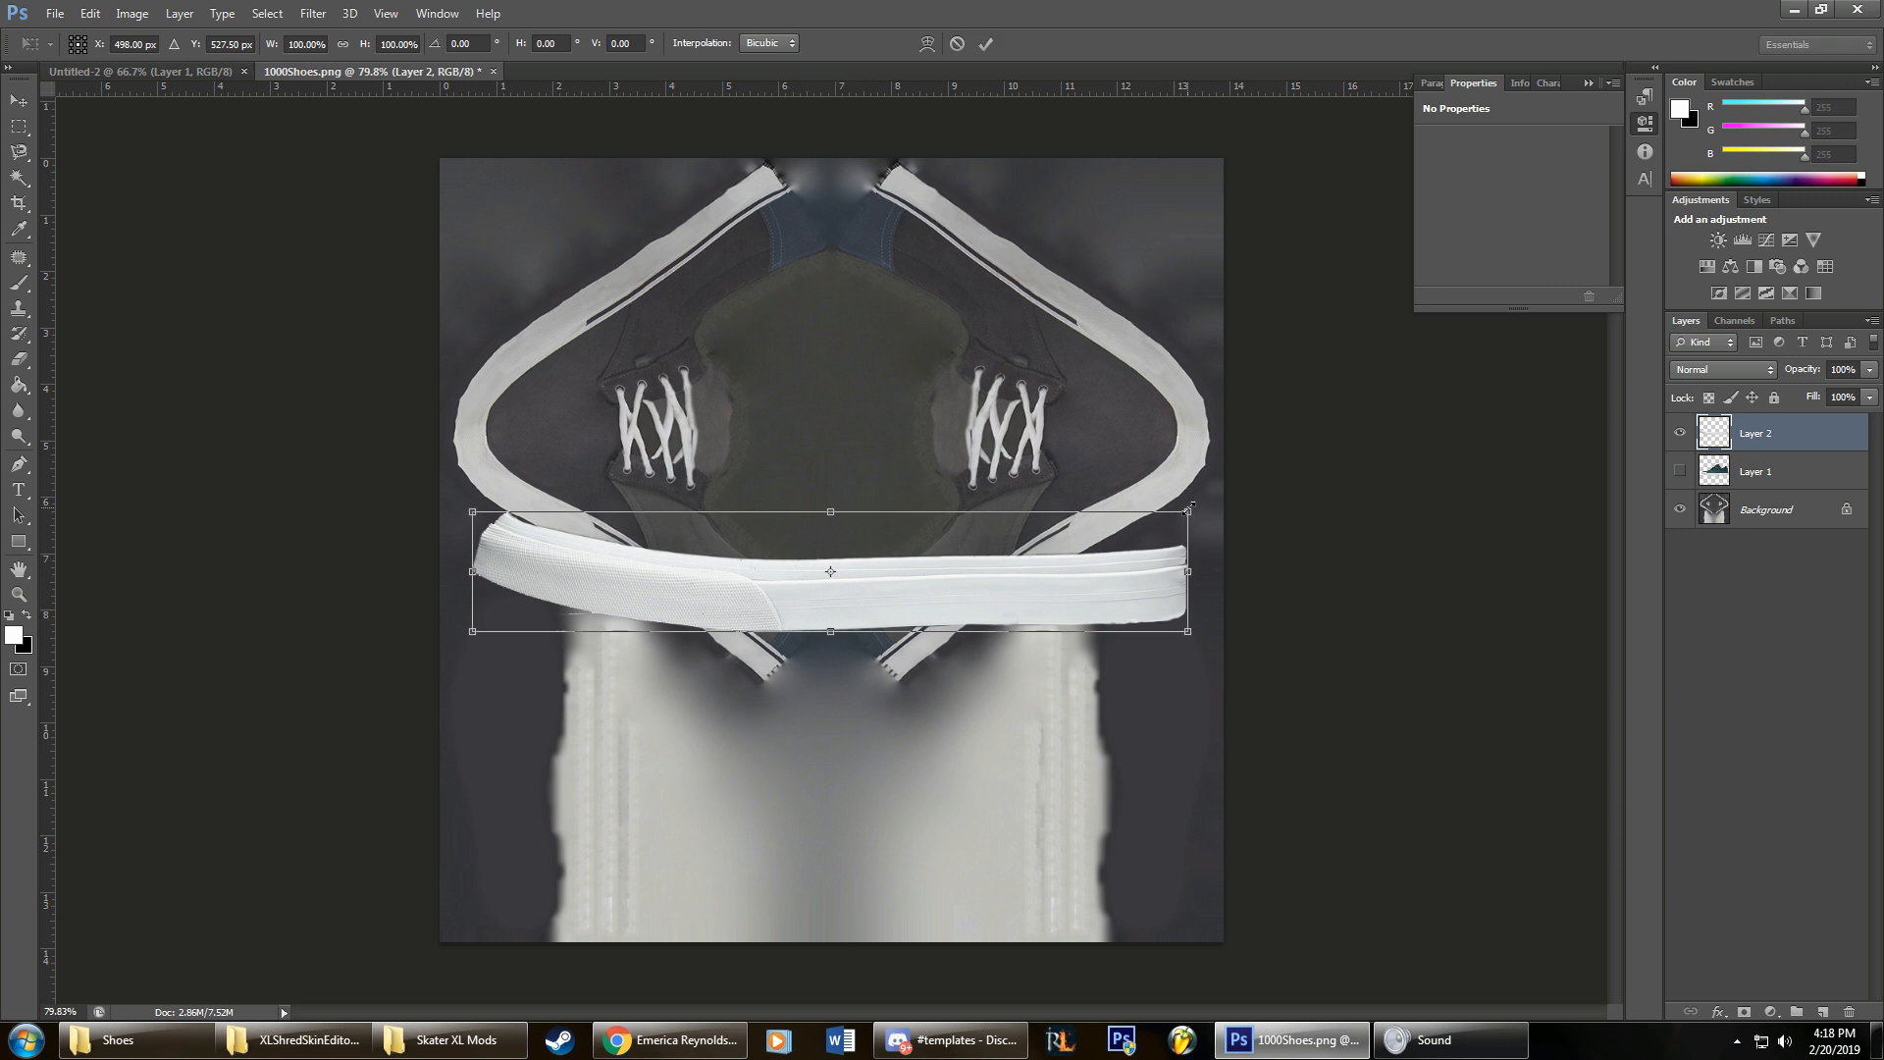
pyautogui.moveTo(1189, 510); pyautogui.dragTo(1066, 684)
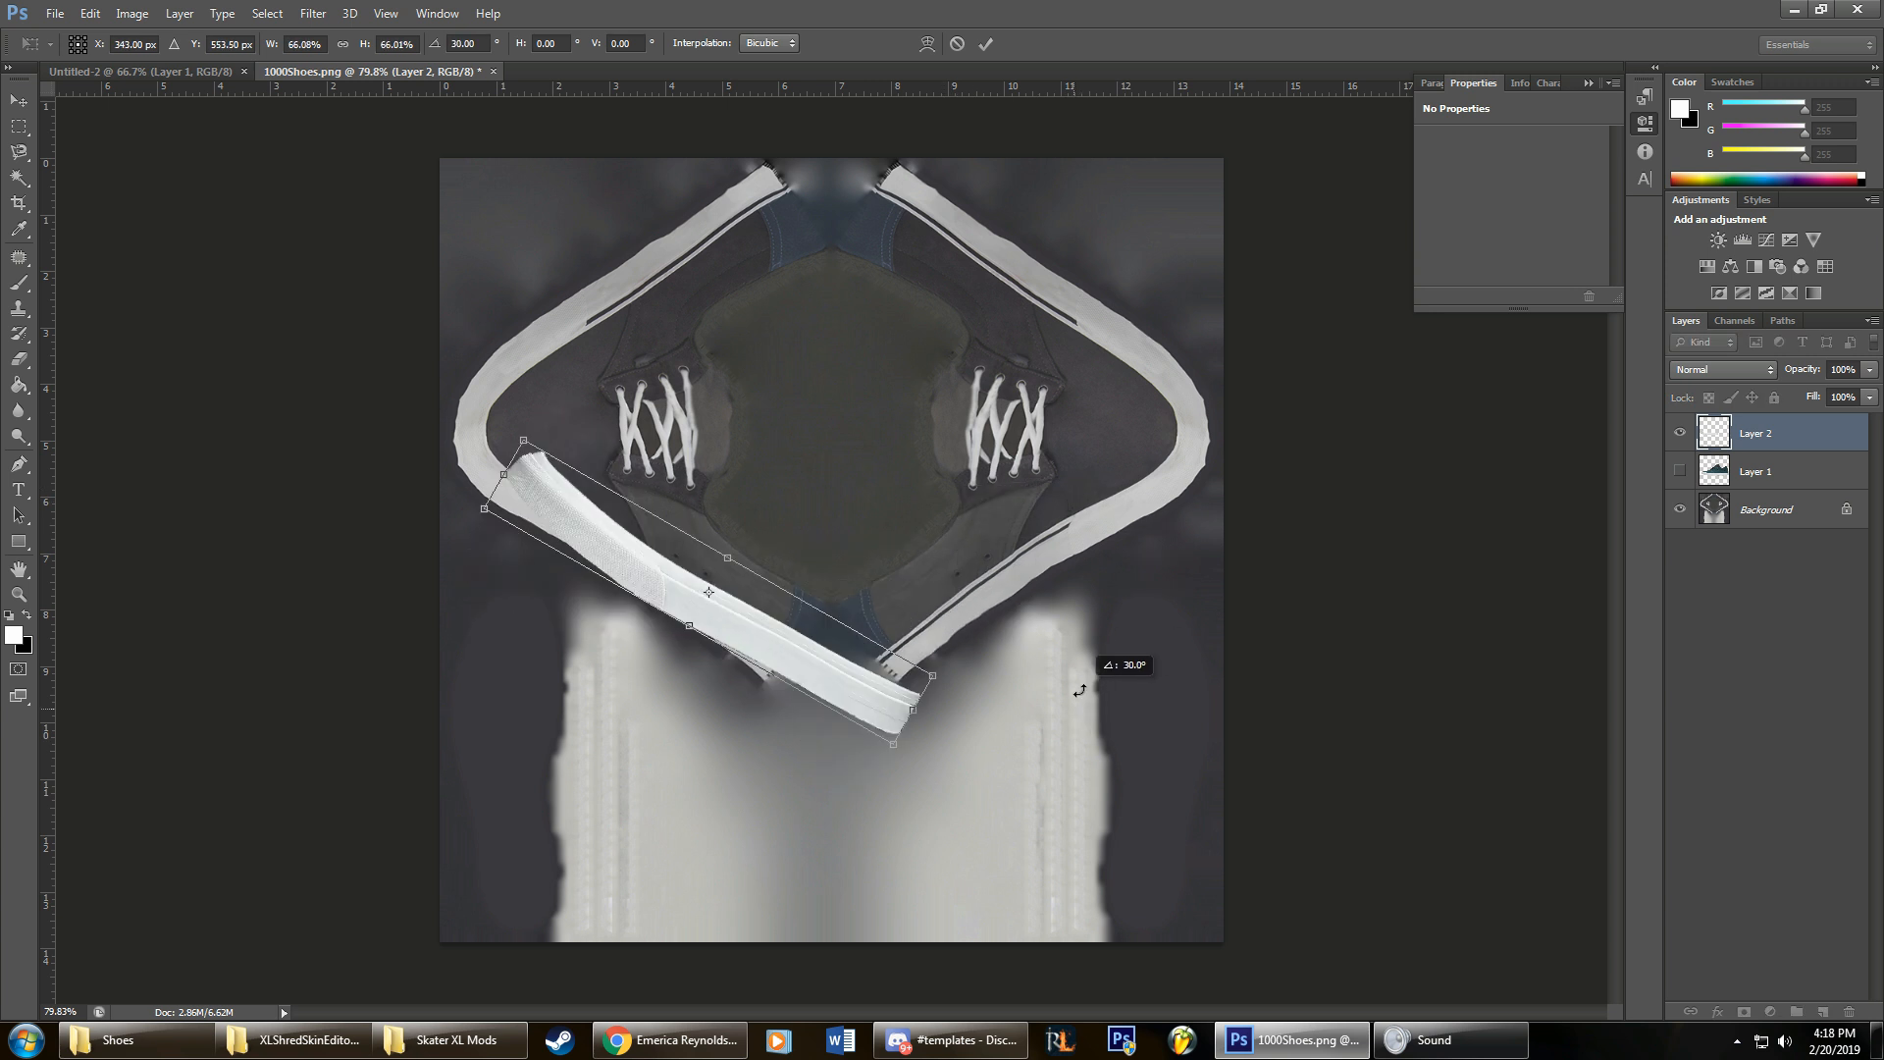
pyautogui.moveTo(835, 664); pyautogui.dragTo(816, 624)
pyautogui.moveTo(652, 603); pyautogui.dragTo(686, 604)
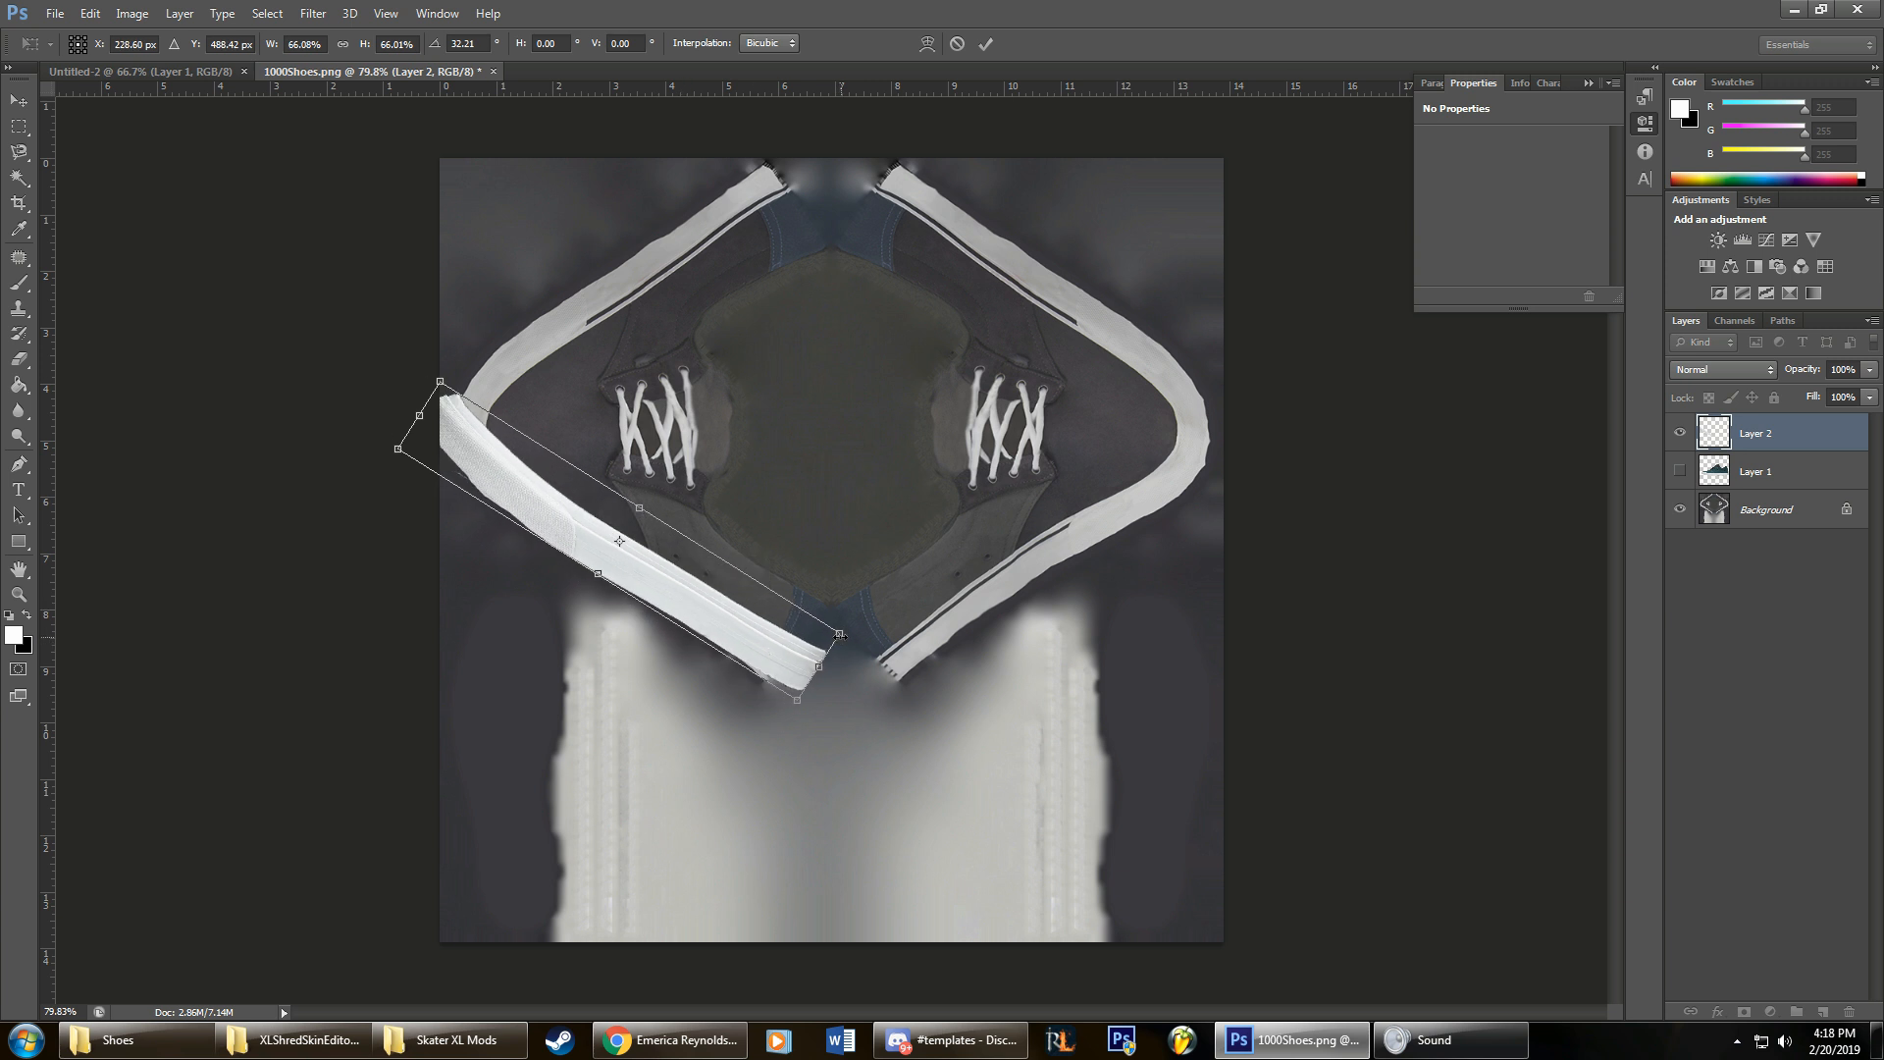
pyautogui.moveTo(840, 634); pyautogui.dragTo(791, 642)
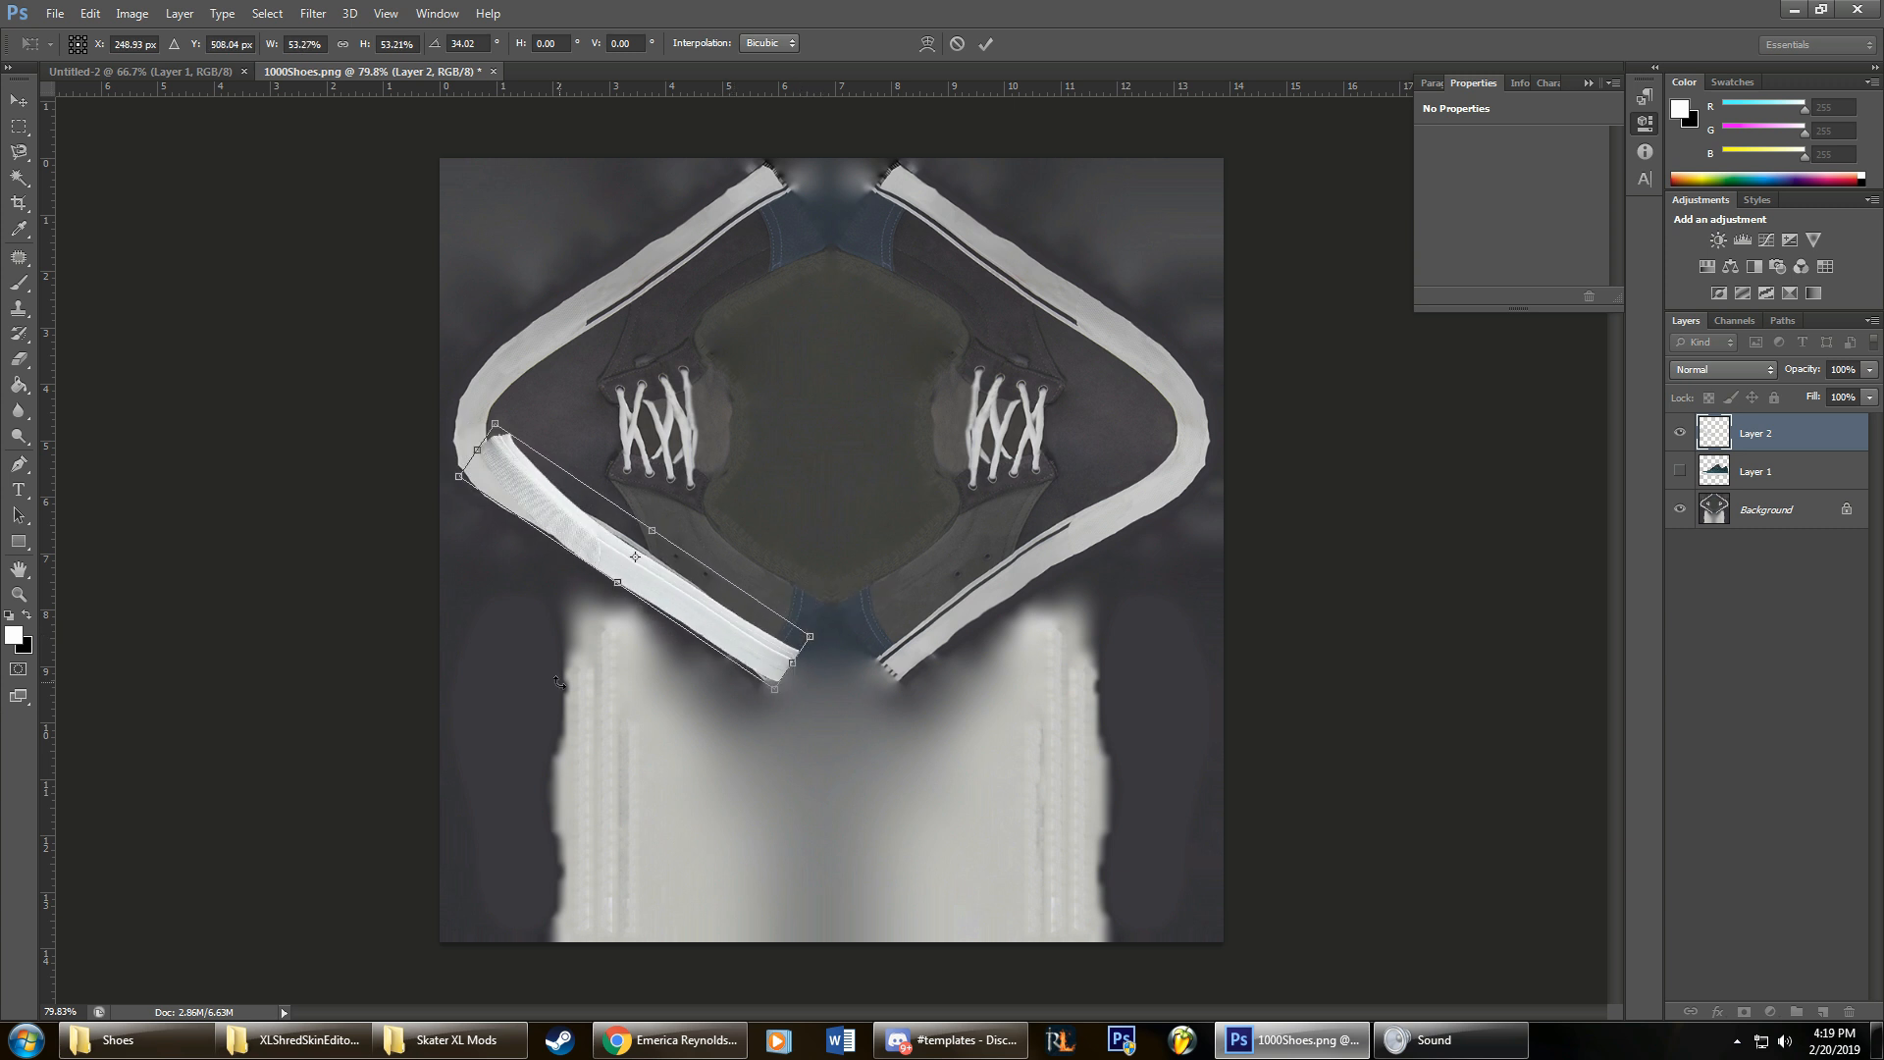
pyautogui.click(985, 44)
# Step: Warp the Layer 2 sole so its heel end lines up with the heel end of the template's lower-left sole strip
pyautogui.press('z')
pyautogui.moveTo(610, 560); pyautogui.dragTo(725, 677)
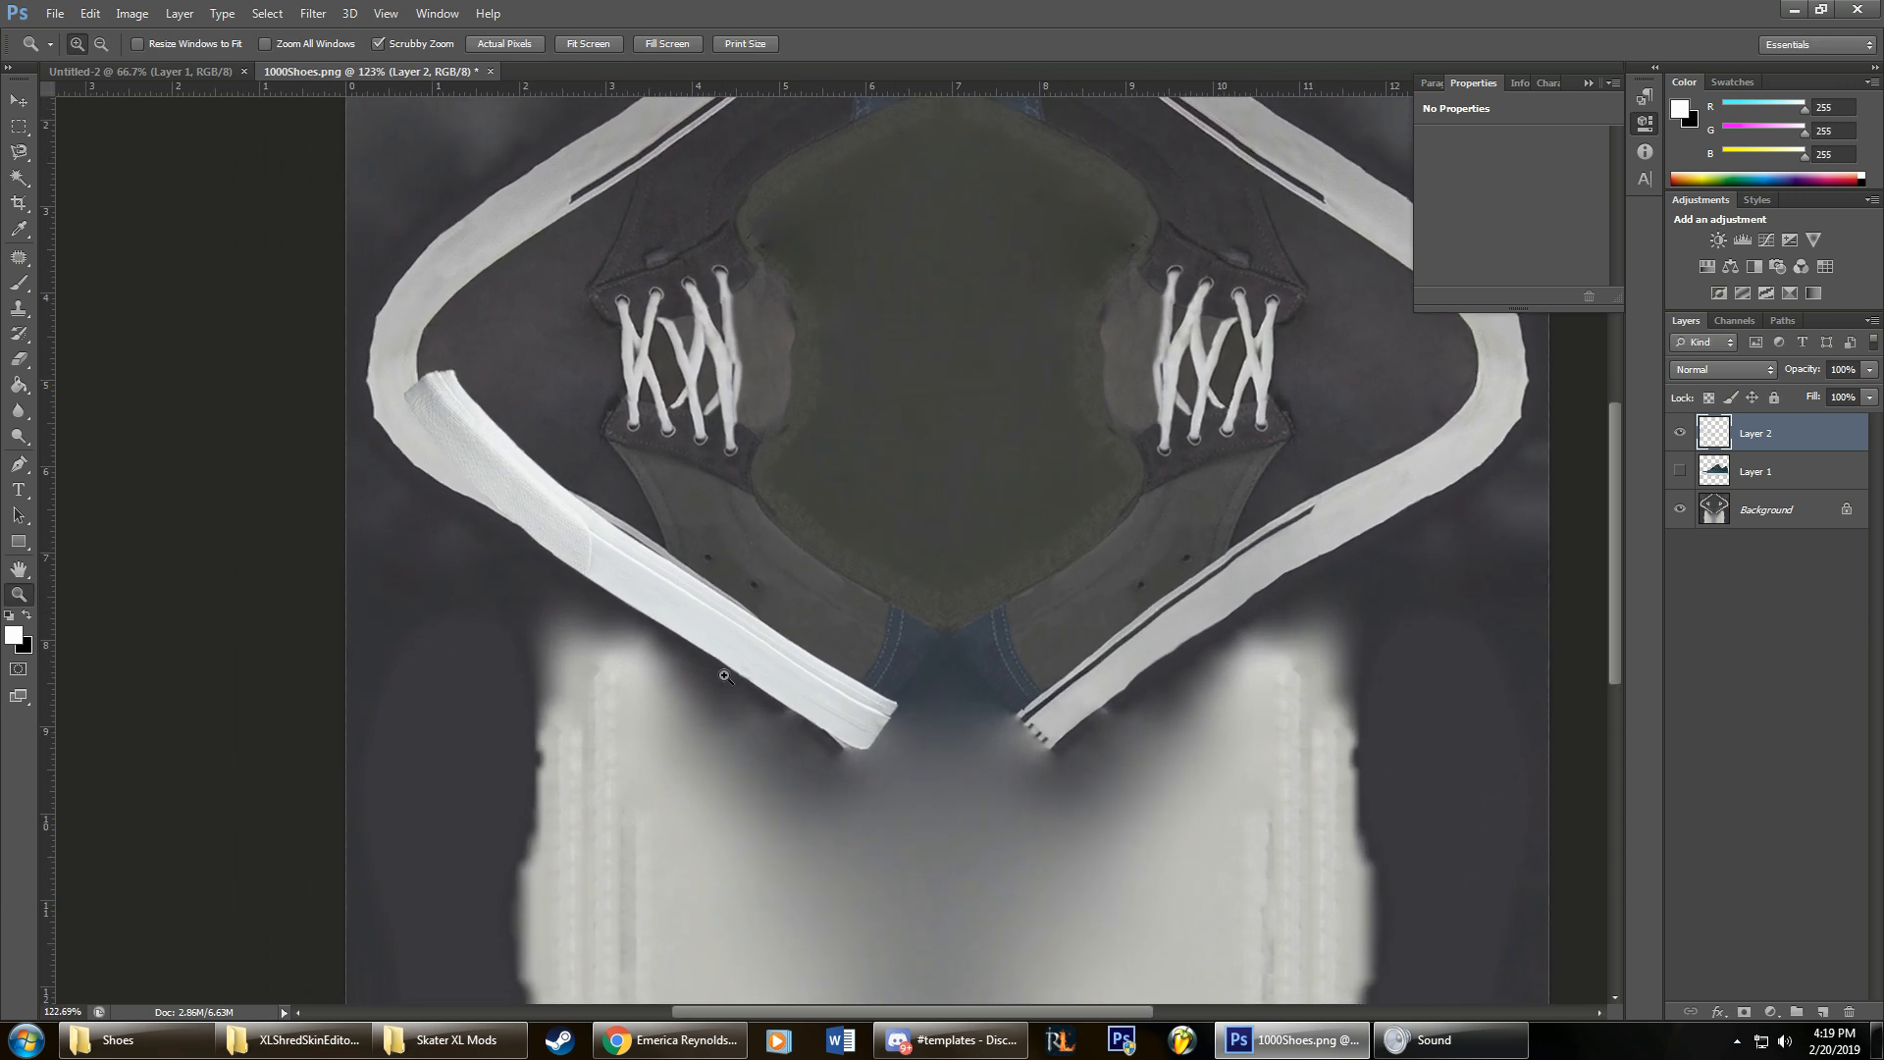
pyautogui.hscroll(-4, 910, 1015)
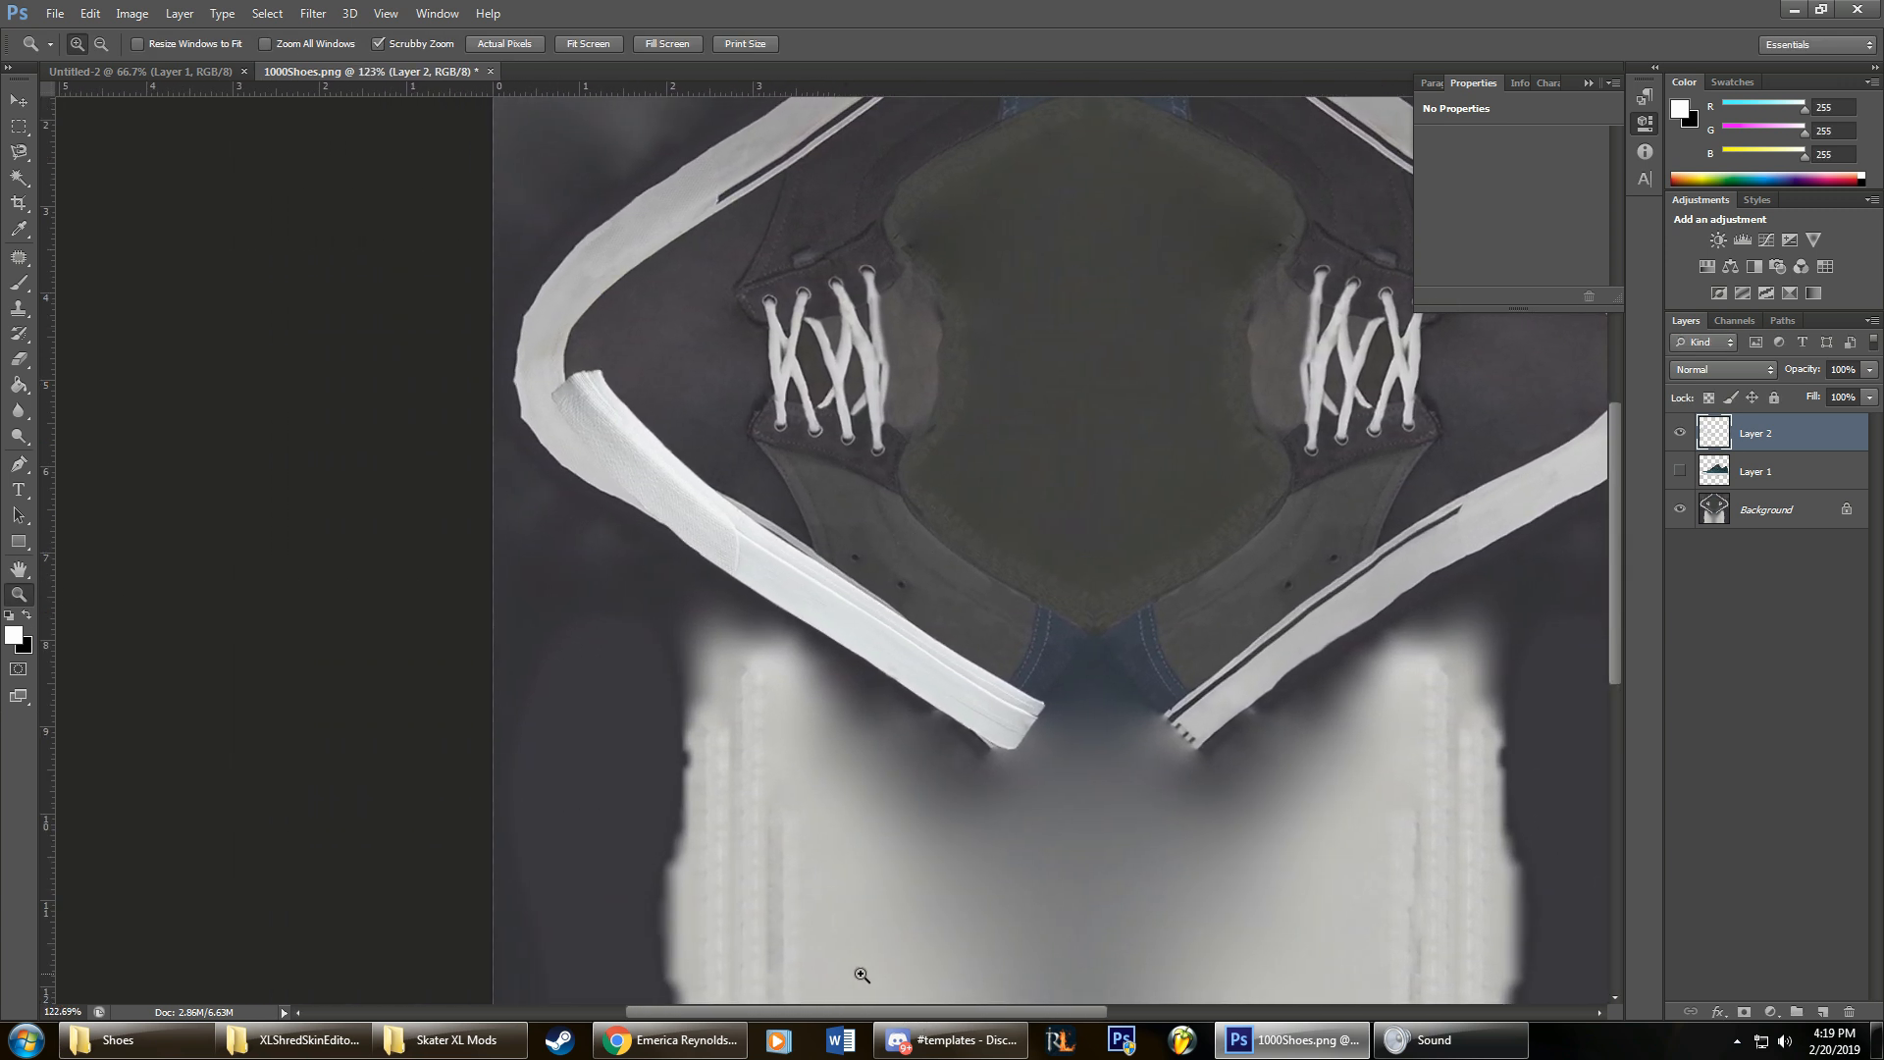
pyautogui.moveTo(858, 681); pyautogui.dragTo(888, 673)
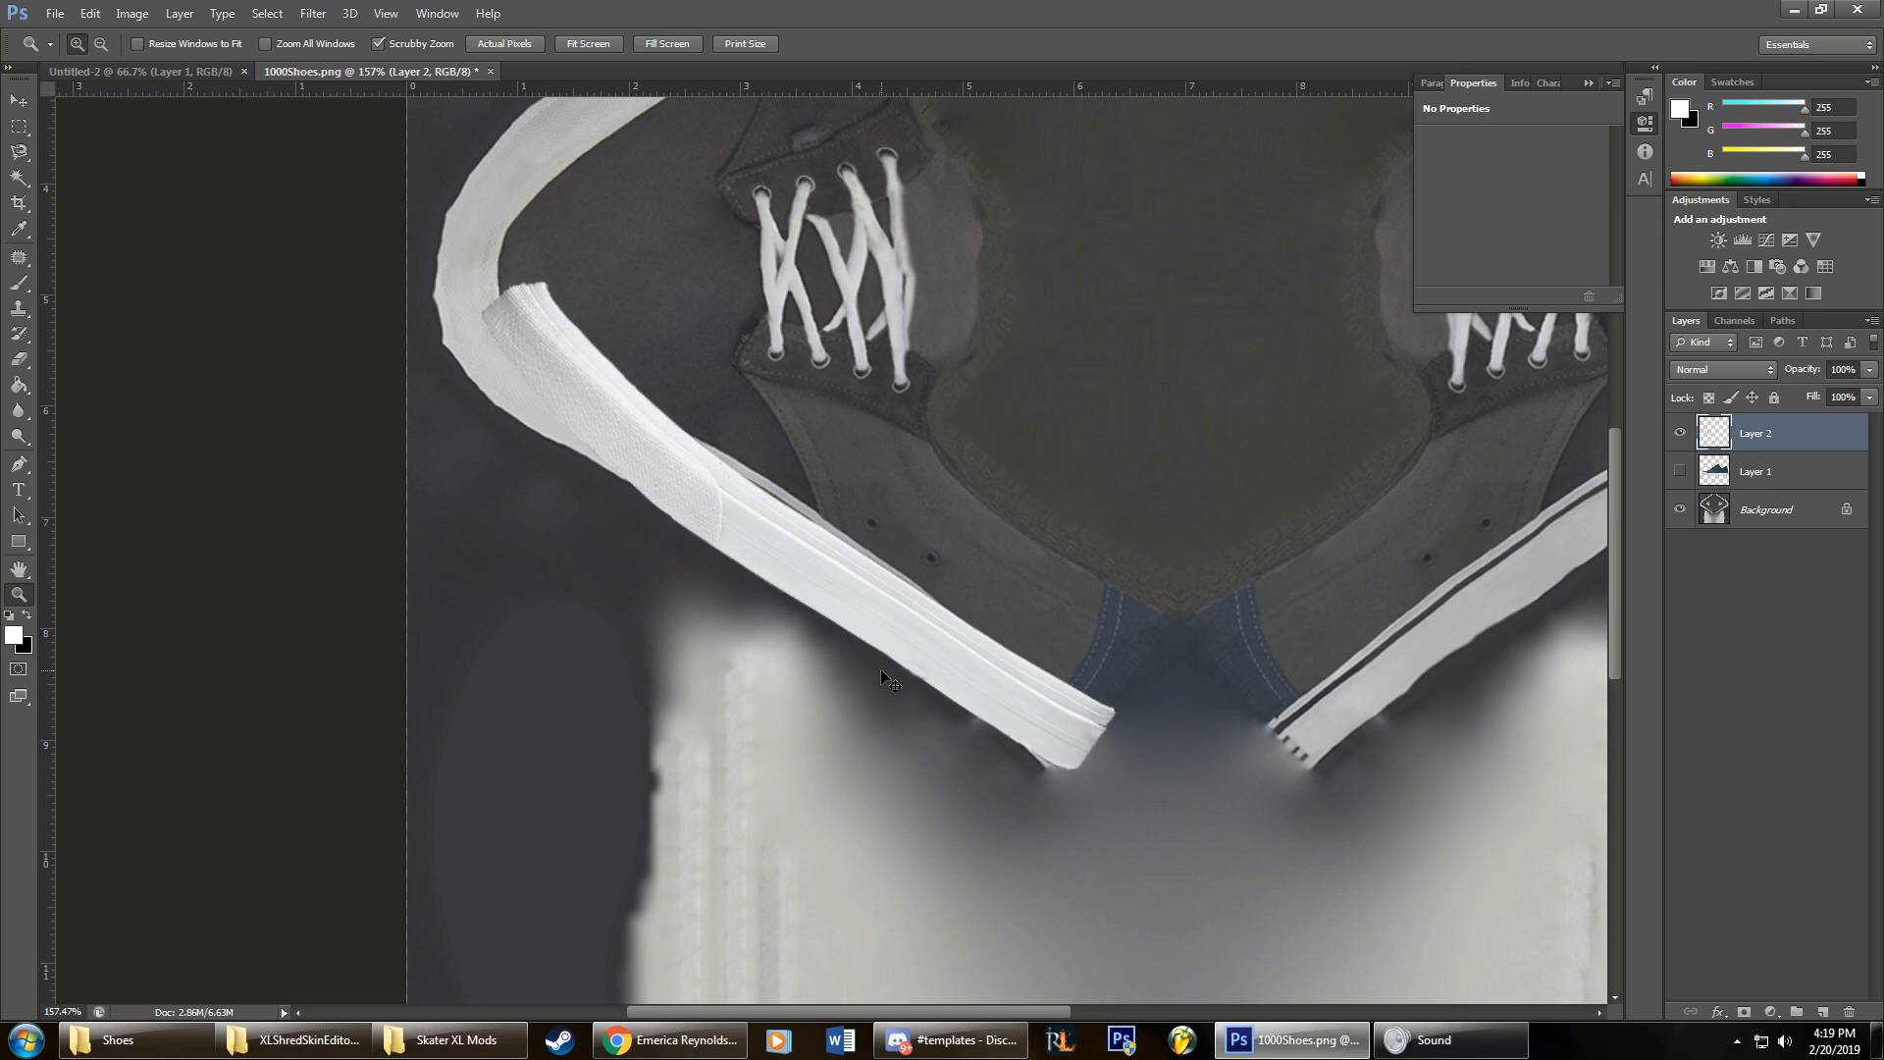
pyautogui.hotkey('ctrl', 't')
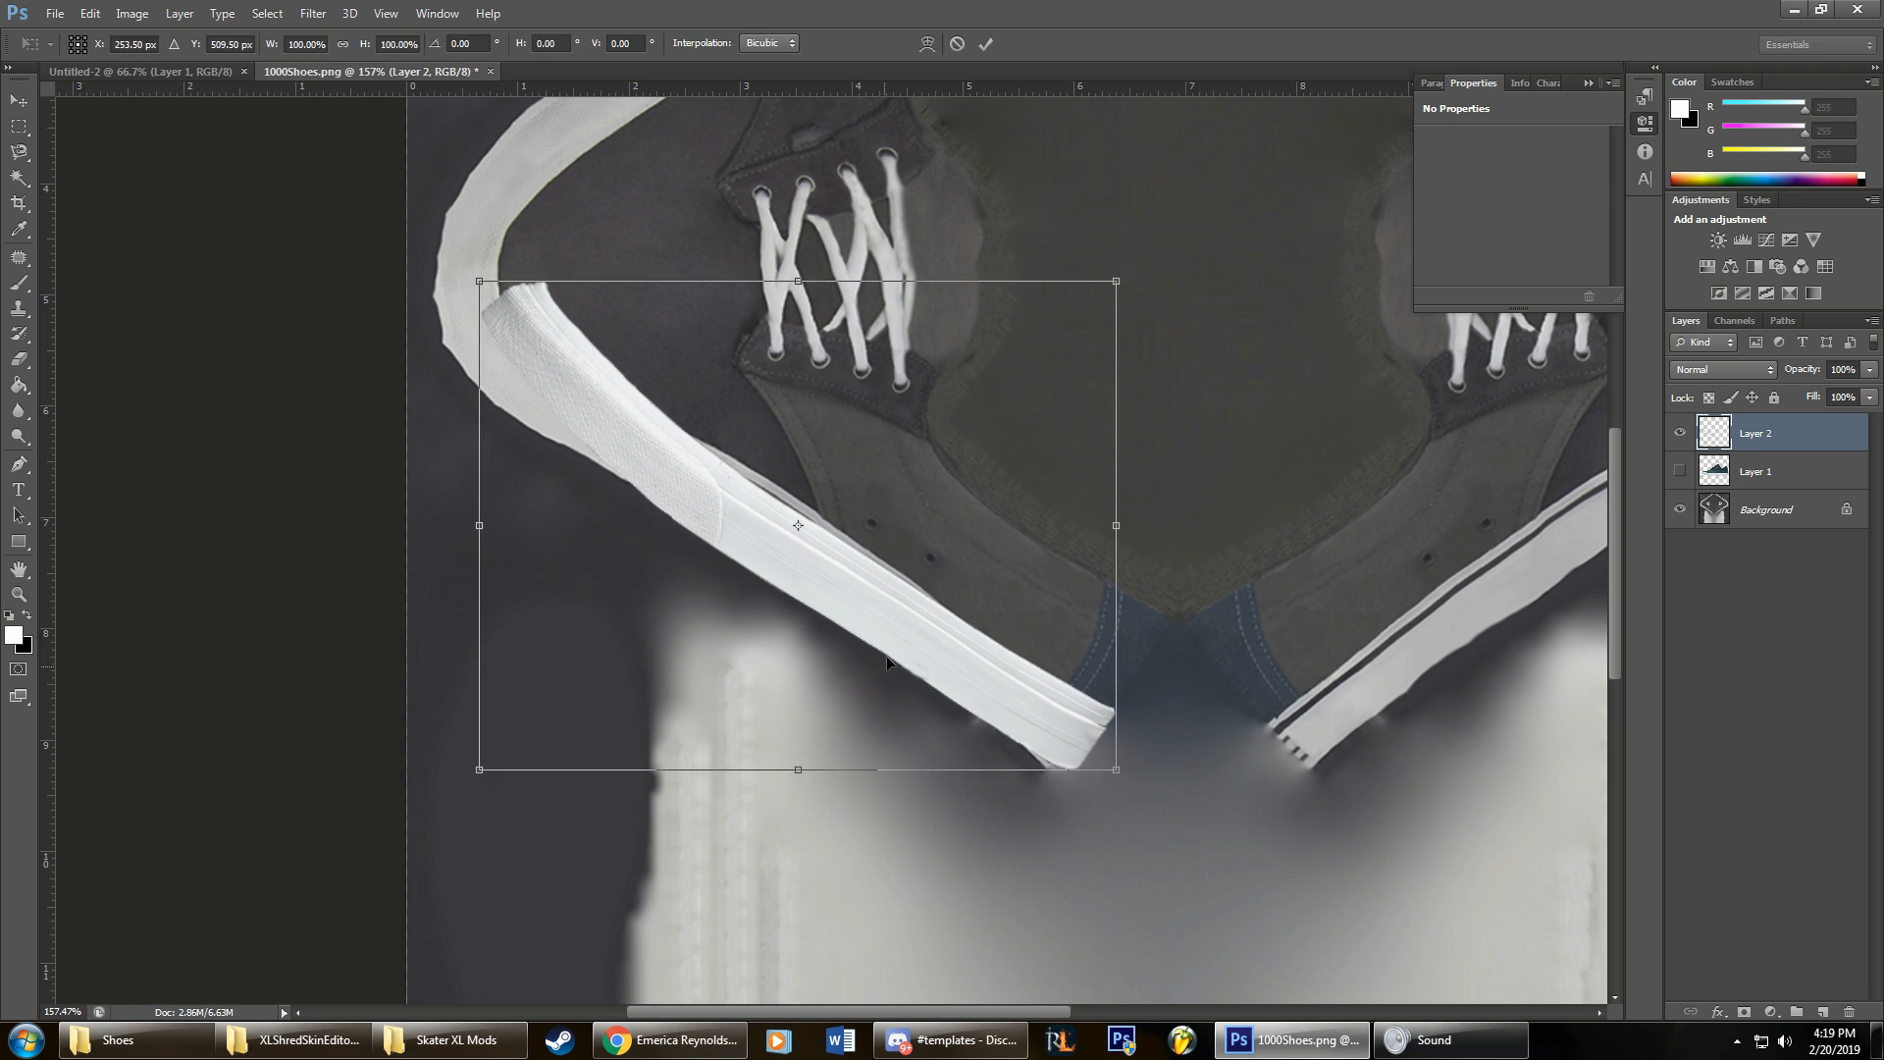
pyautogui.rightClick(824, 563)
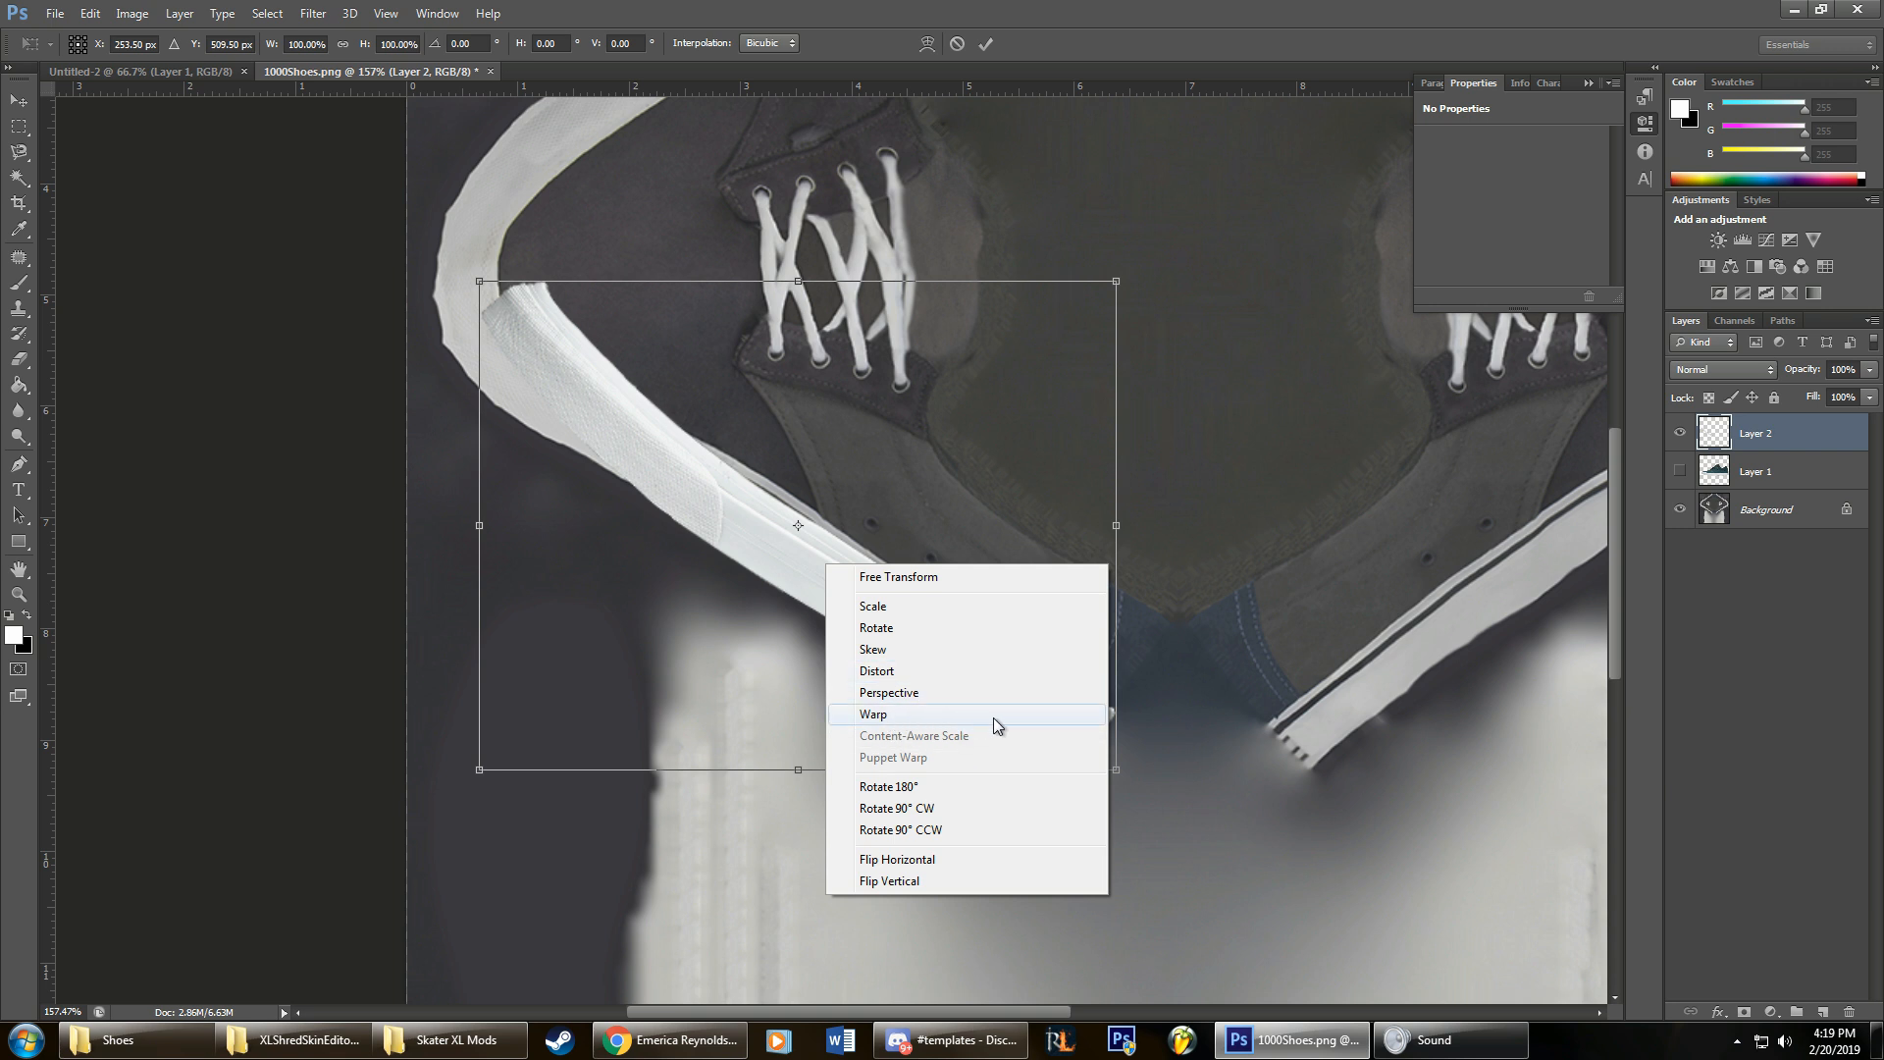
pyautogui.click(1046, 716)
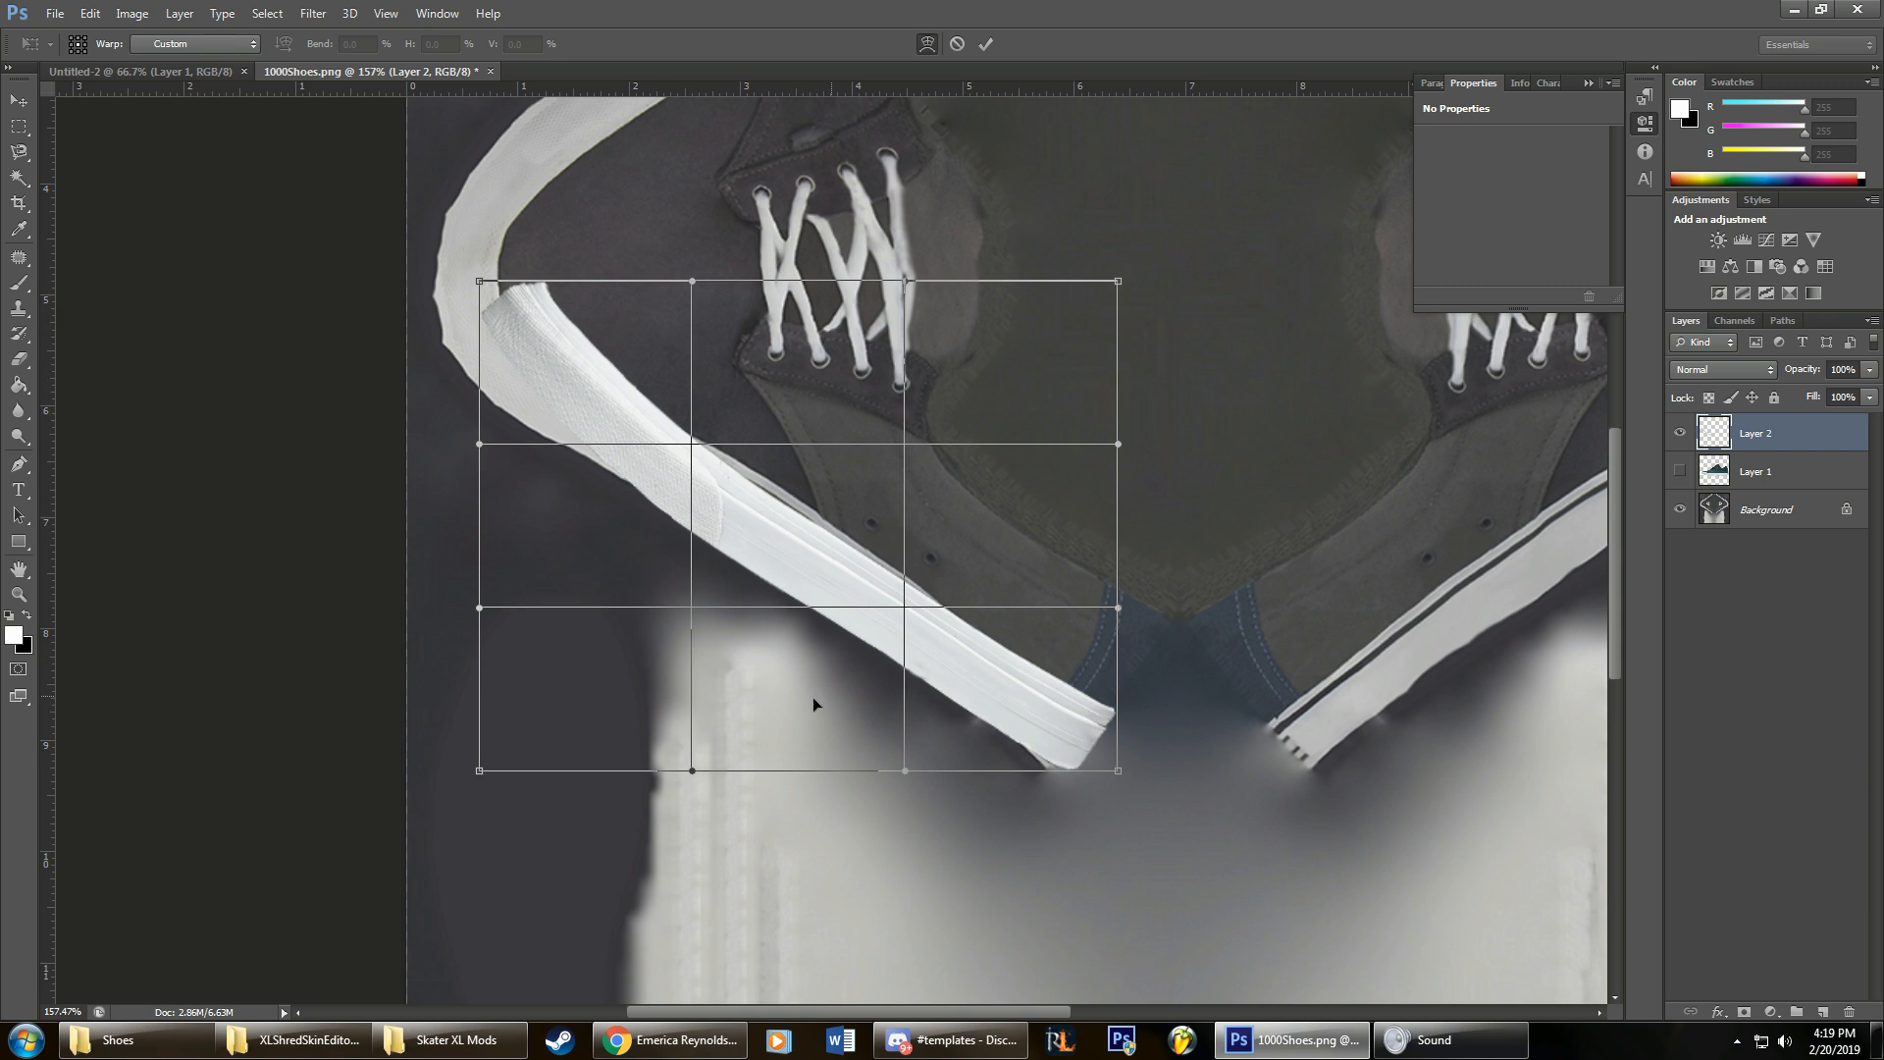
pyautogui.moveTo(1119, 769); pyautogui.dragTo(1083, 771)
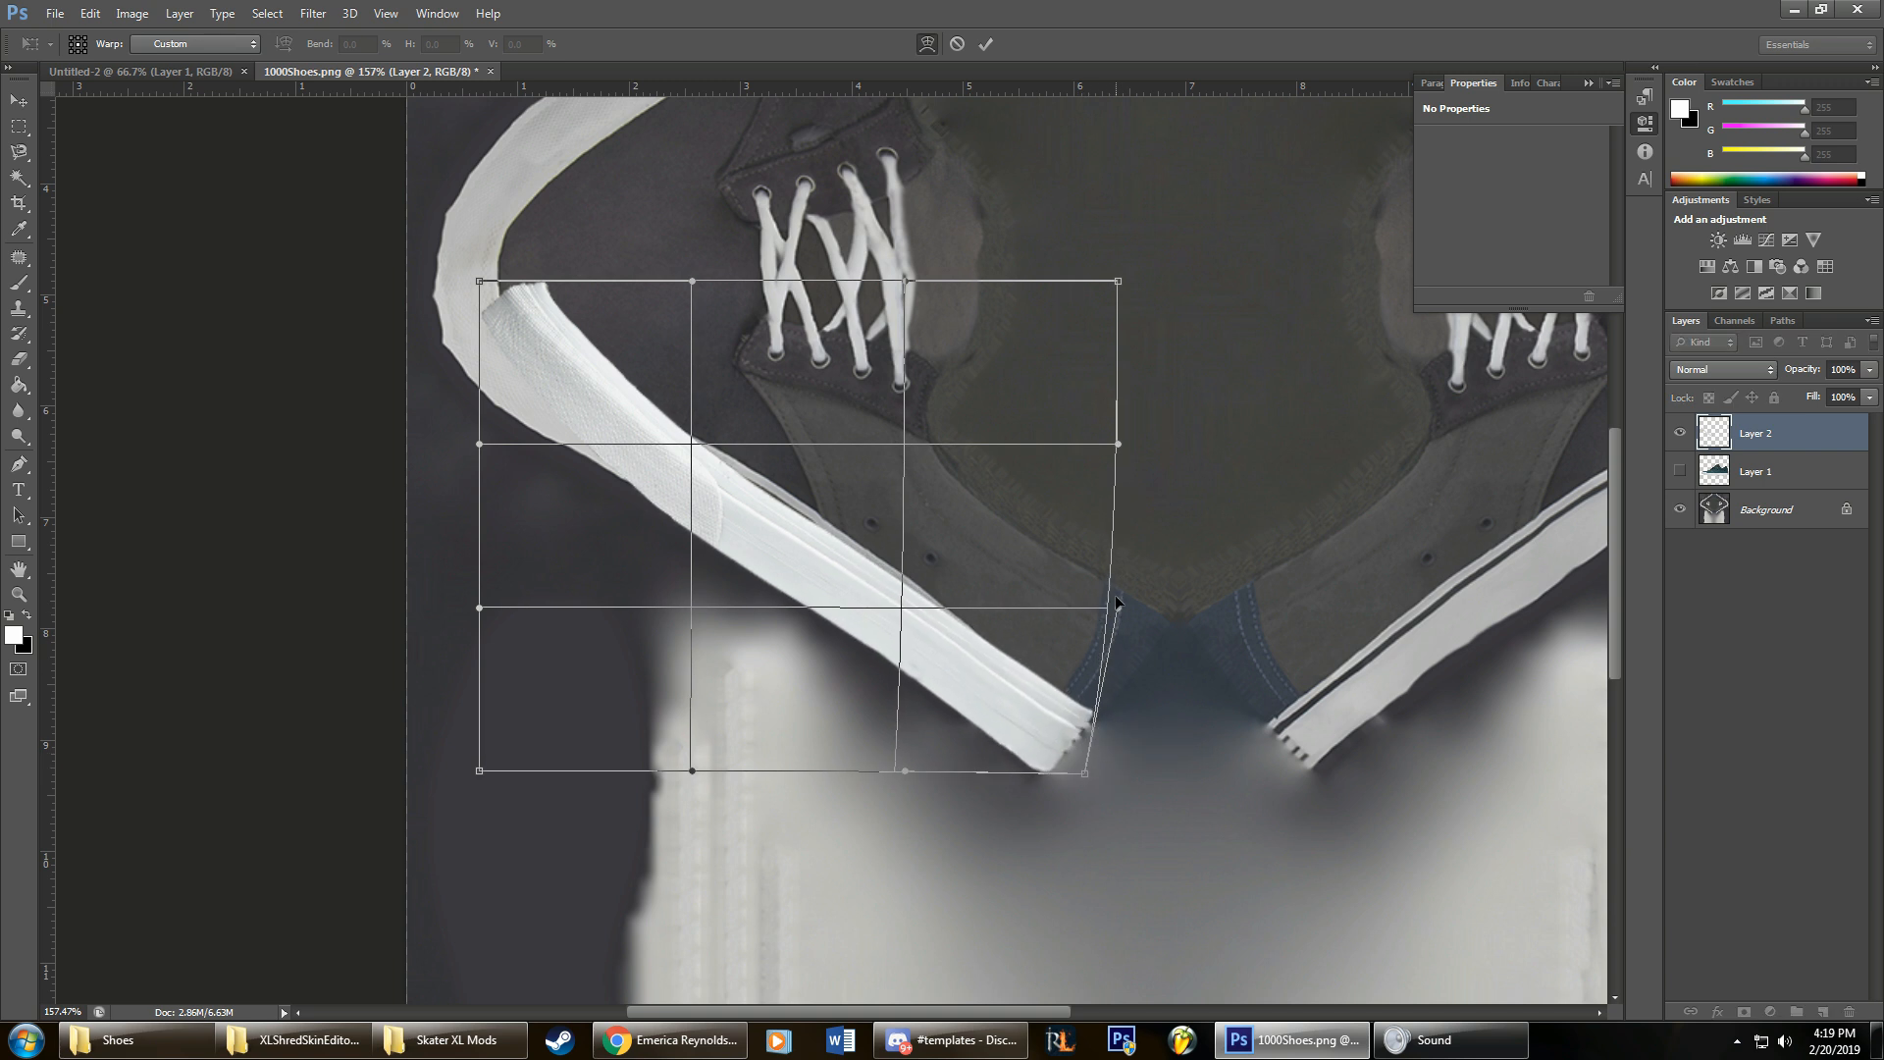
pyautogui.moveTo(1117, 607); pyautogui.dragTo(1118, 648)
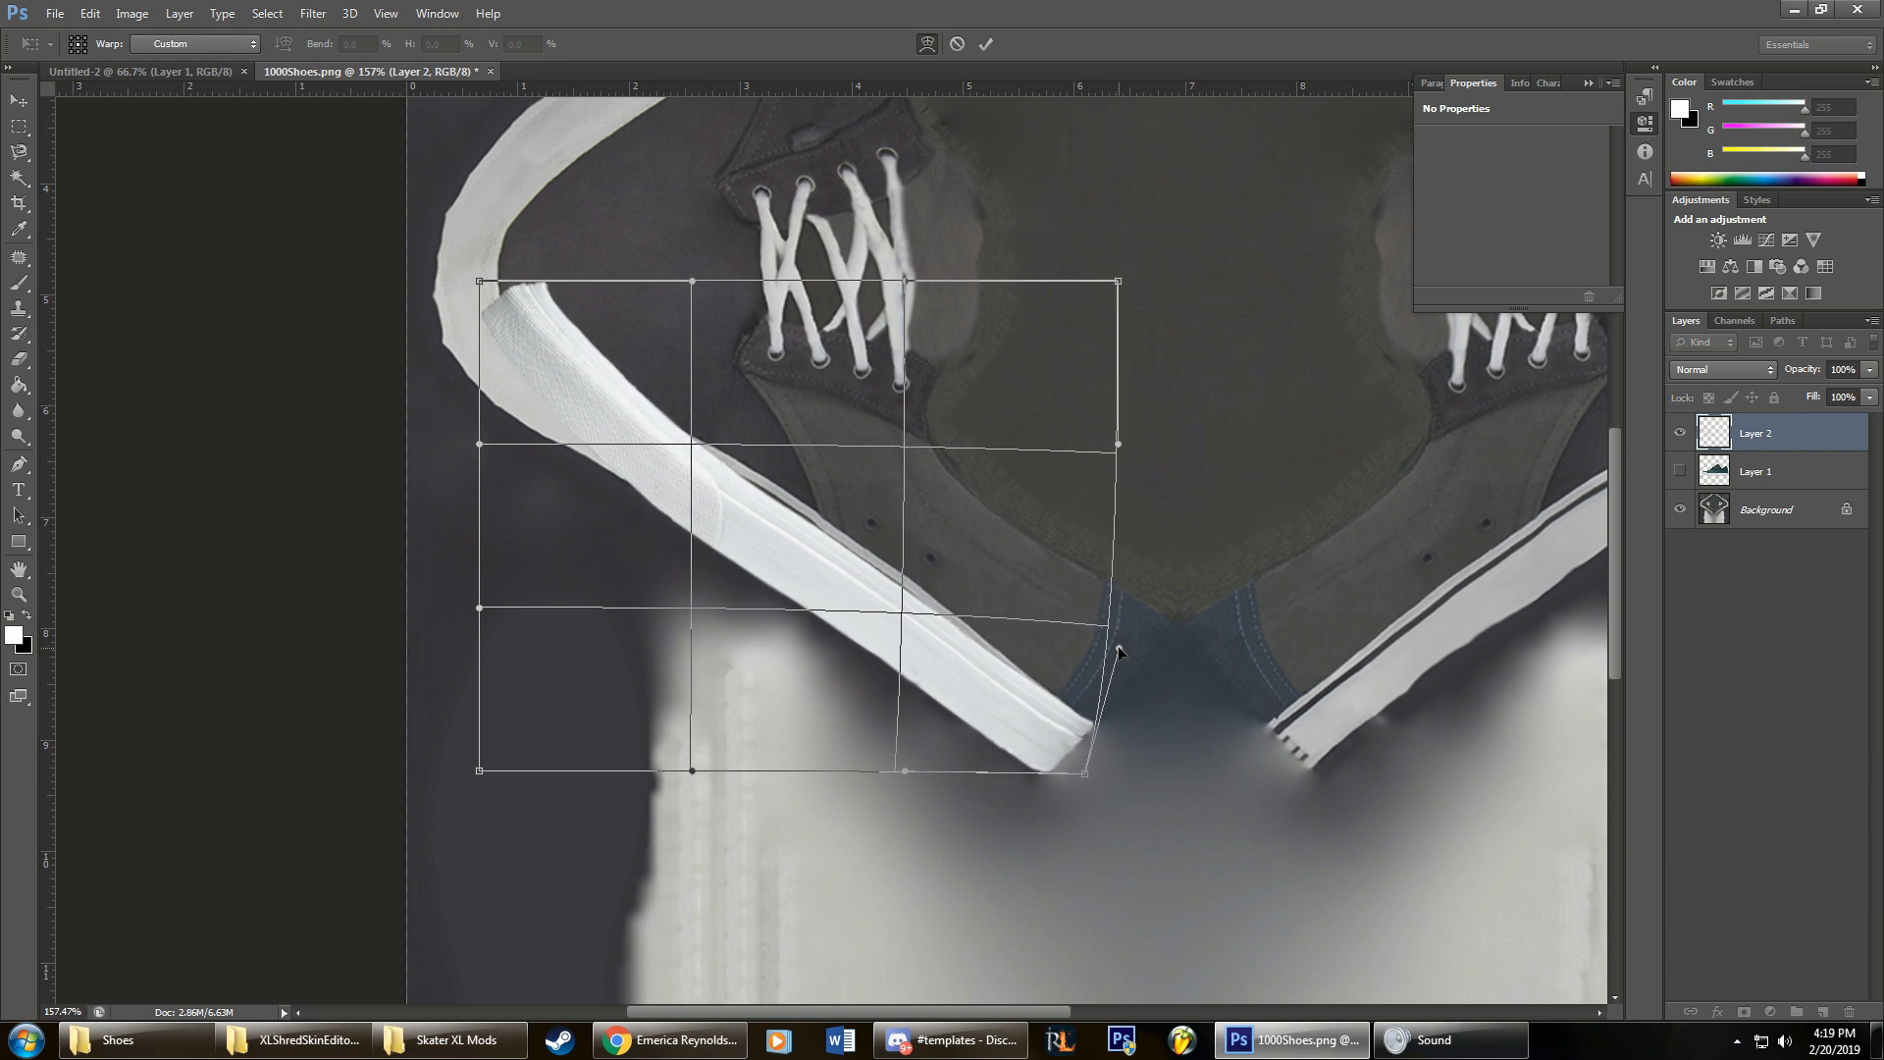
pyautogui.moveTo(1086, 769); pyautogui.dragTo(1087, 768)
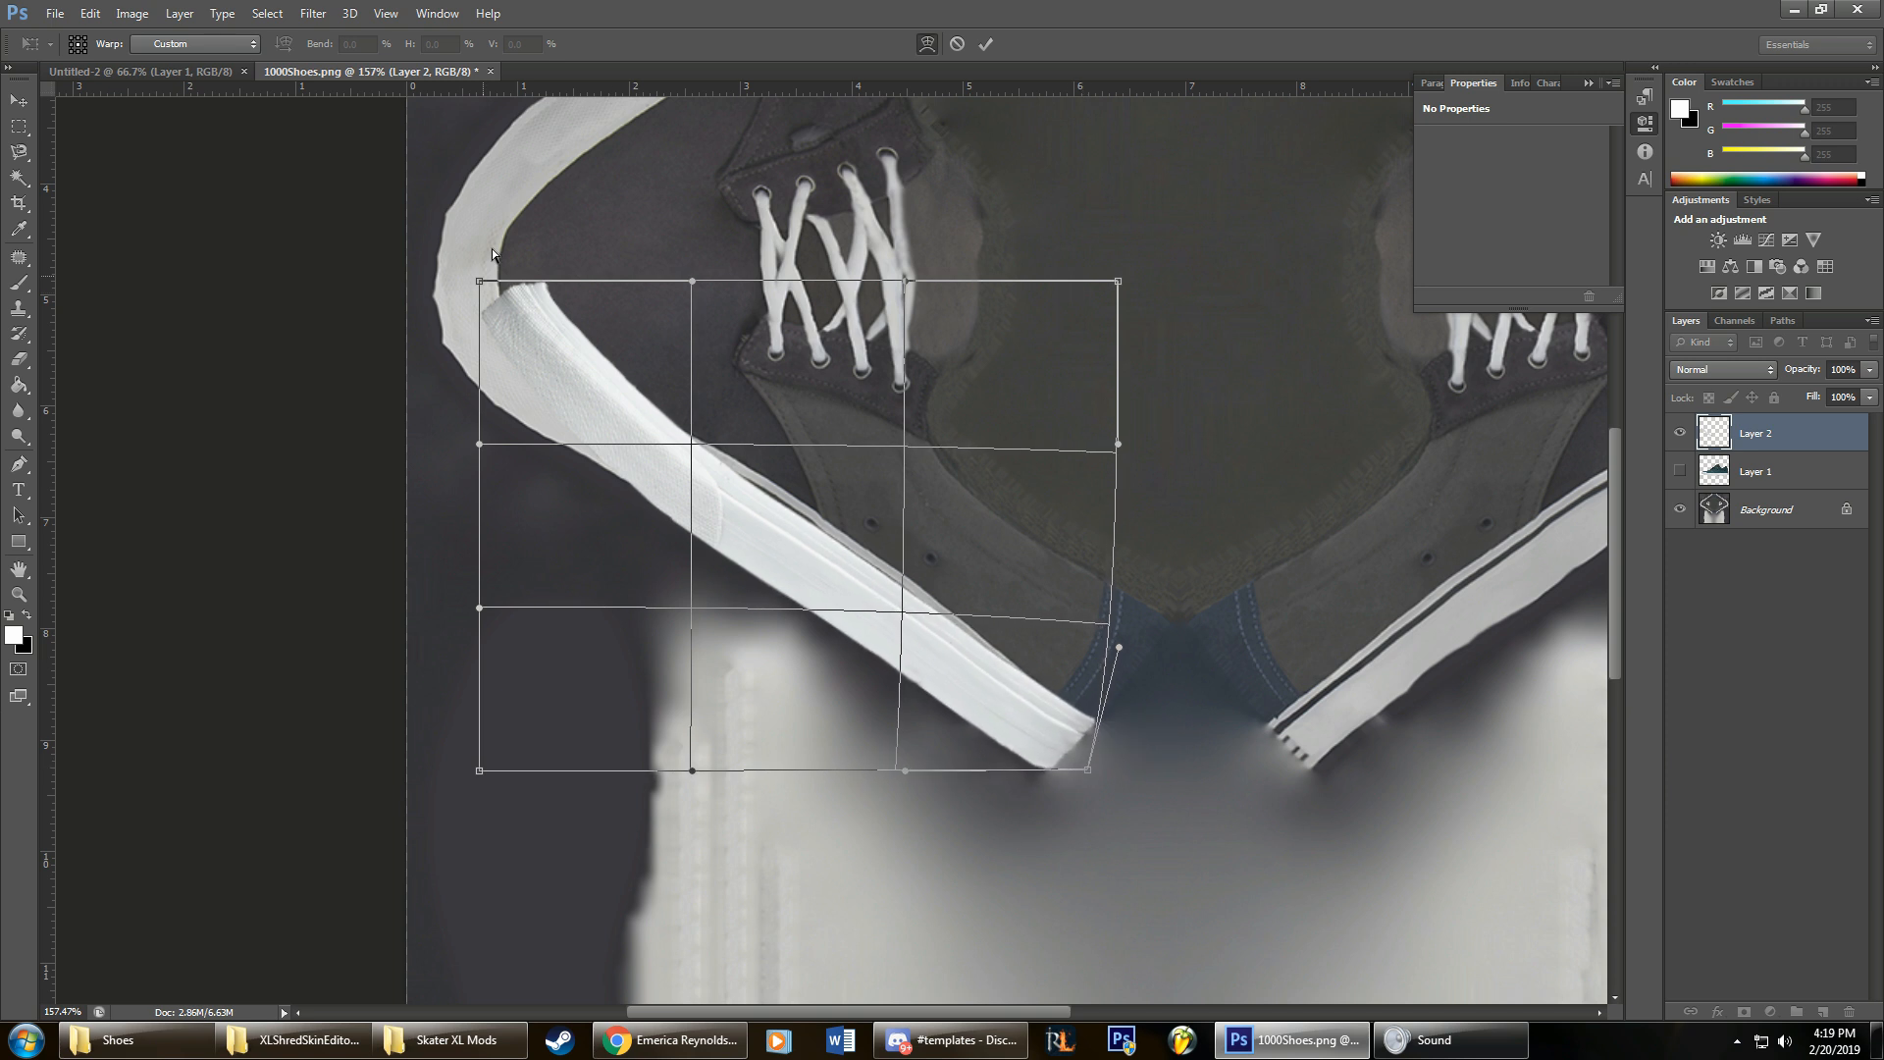
pyautogui.click(986, 45)
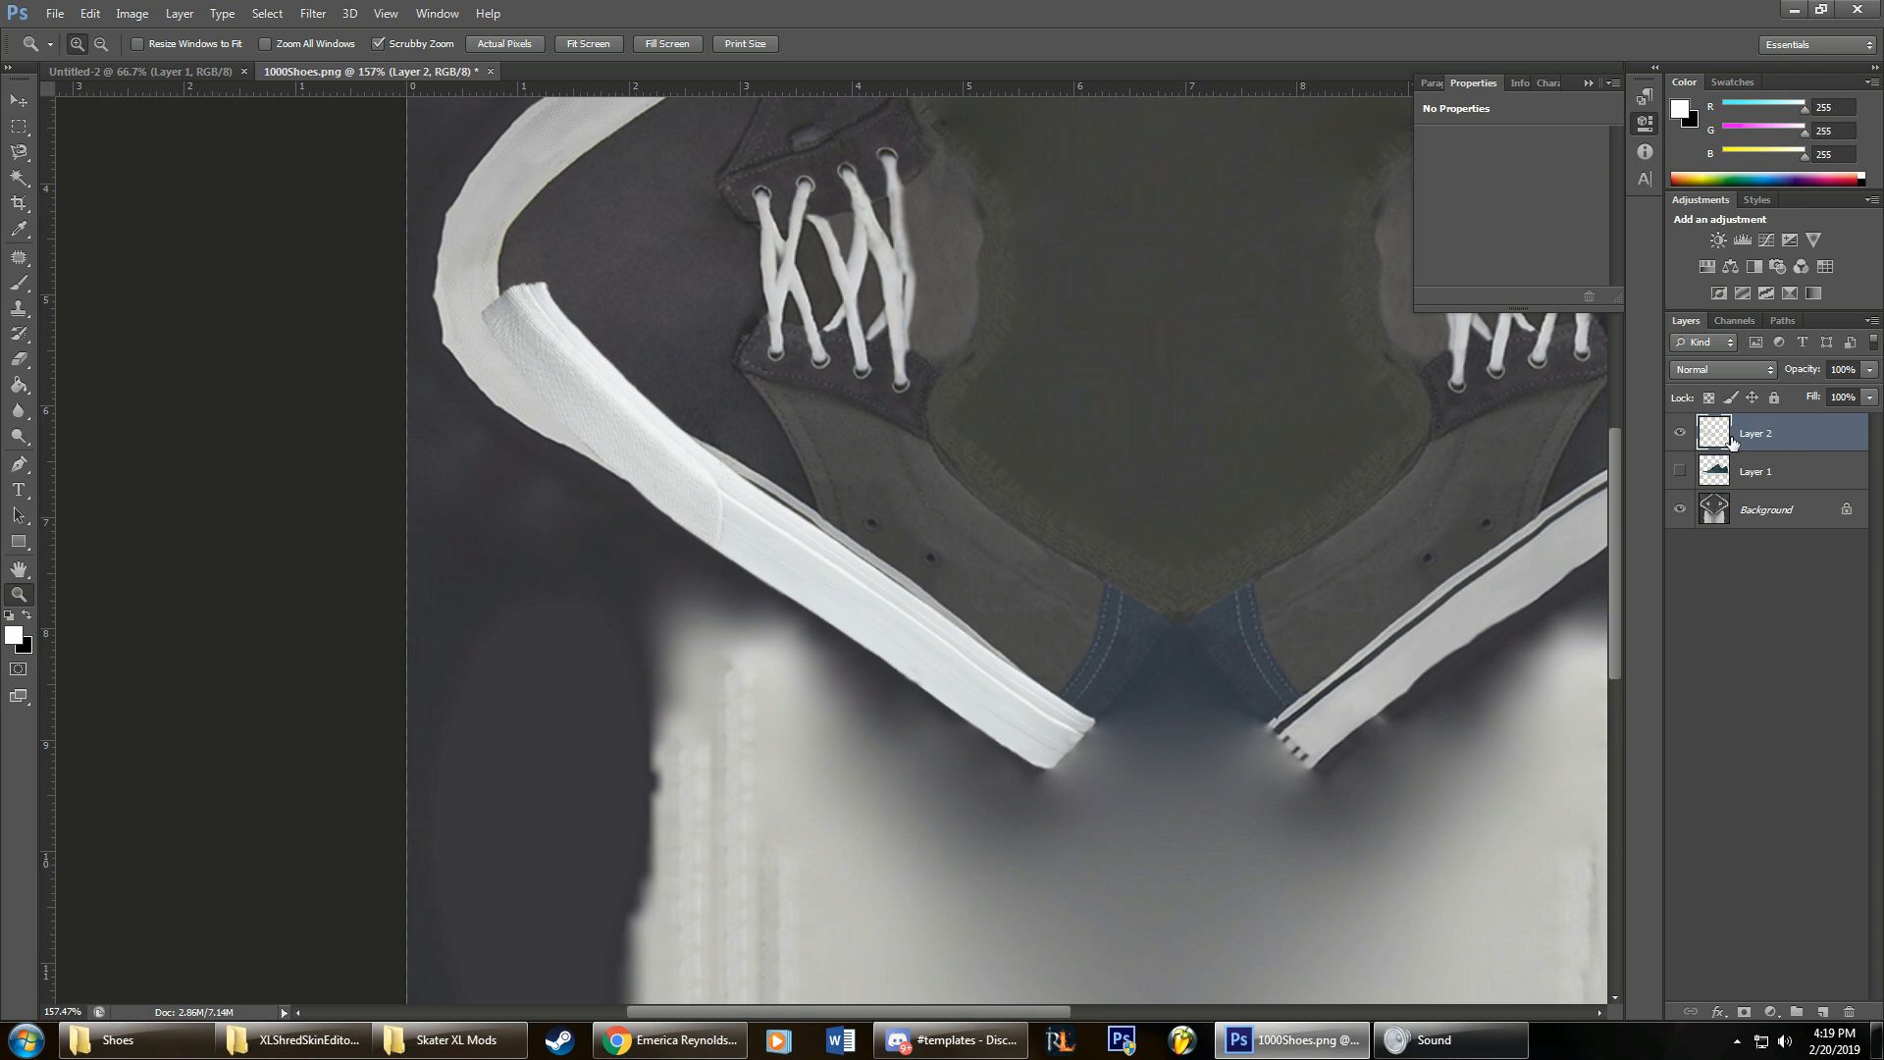
# Step: Lower the sole layer's opacity to 63% and warp its middle and toe end onto the template's curved strip
pyautogui.moveTo(1814, 375); pyautogui.dragTo(1772, 385)
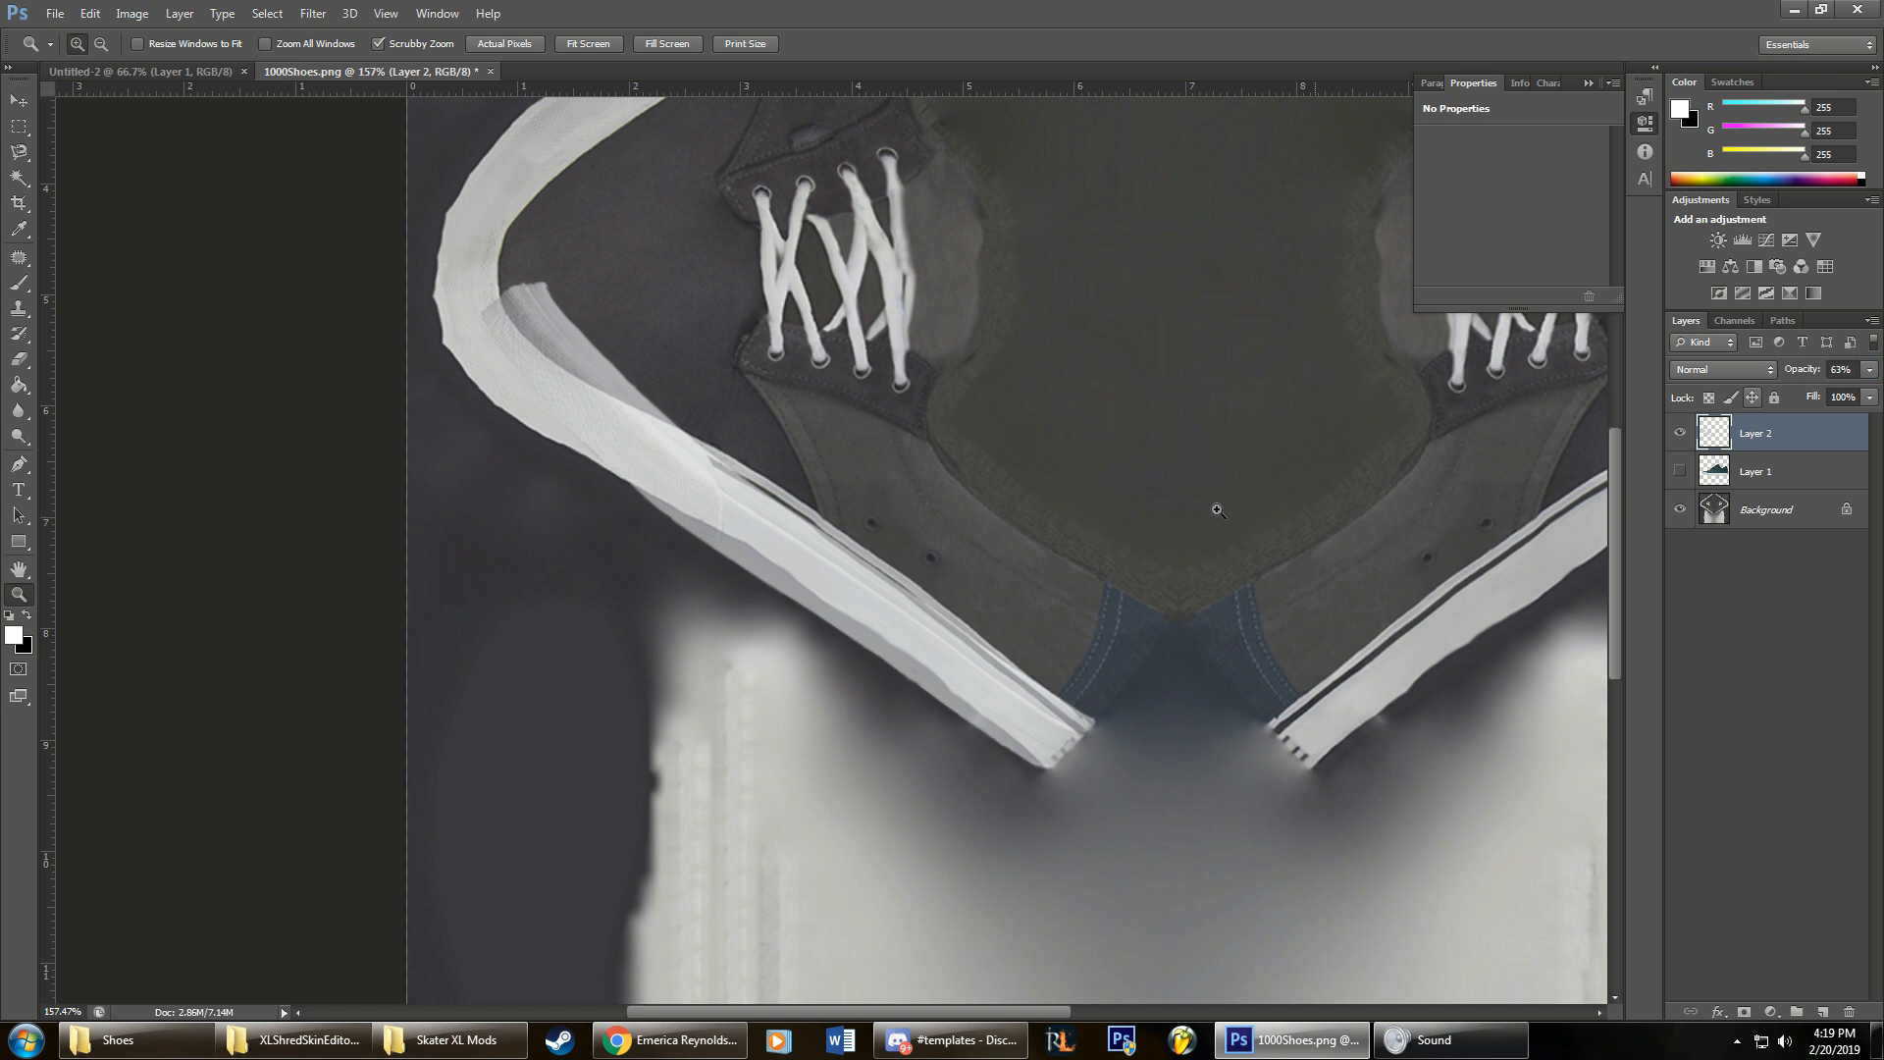
pyautogui.hotkey('ctrl', 't')
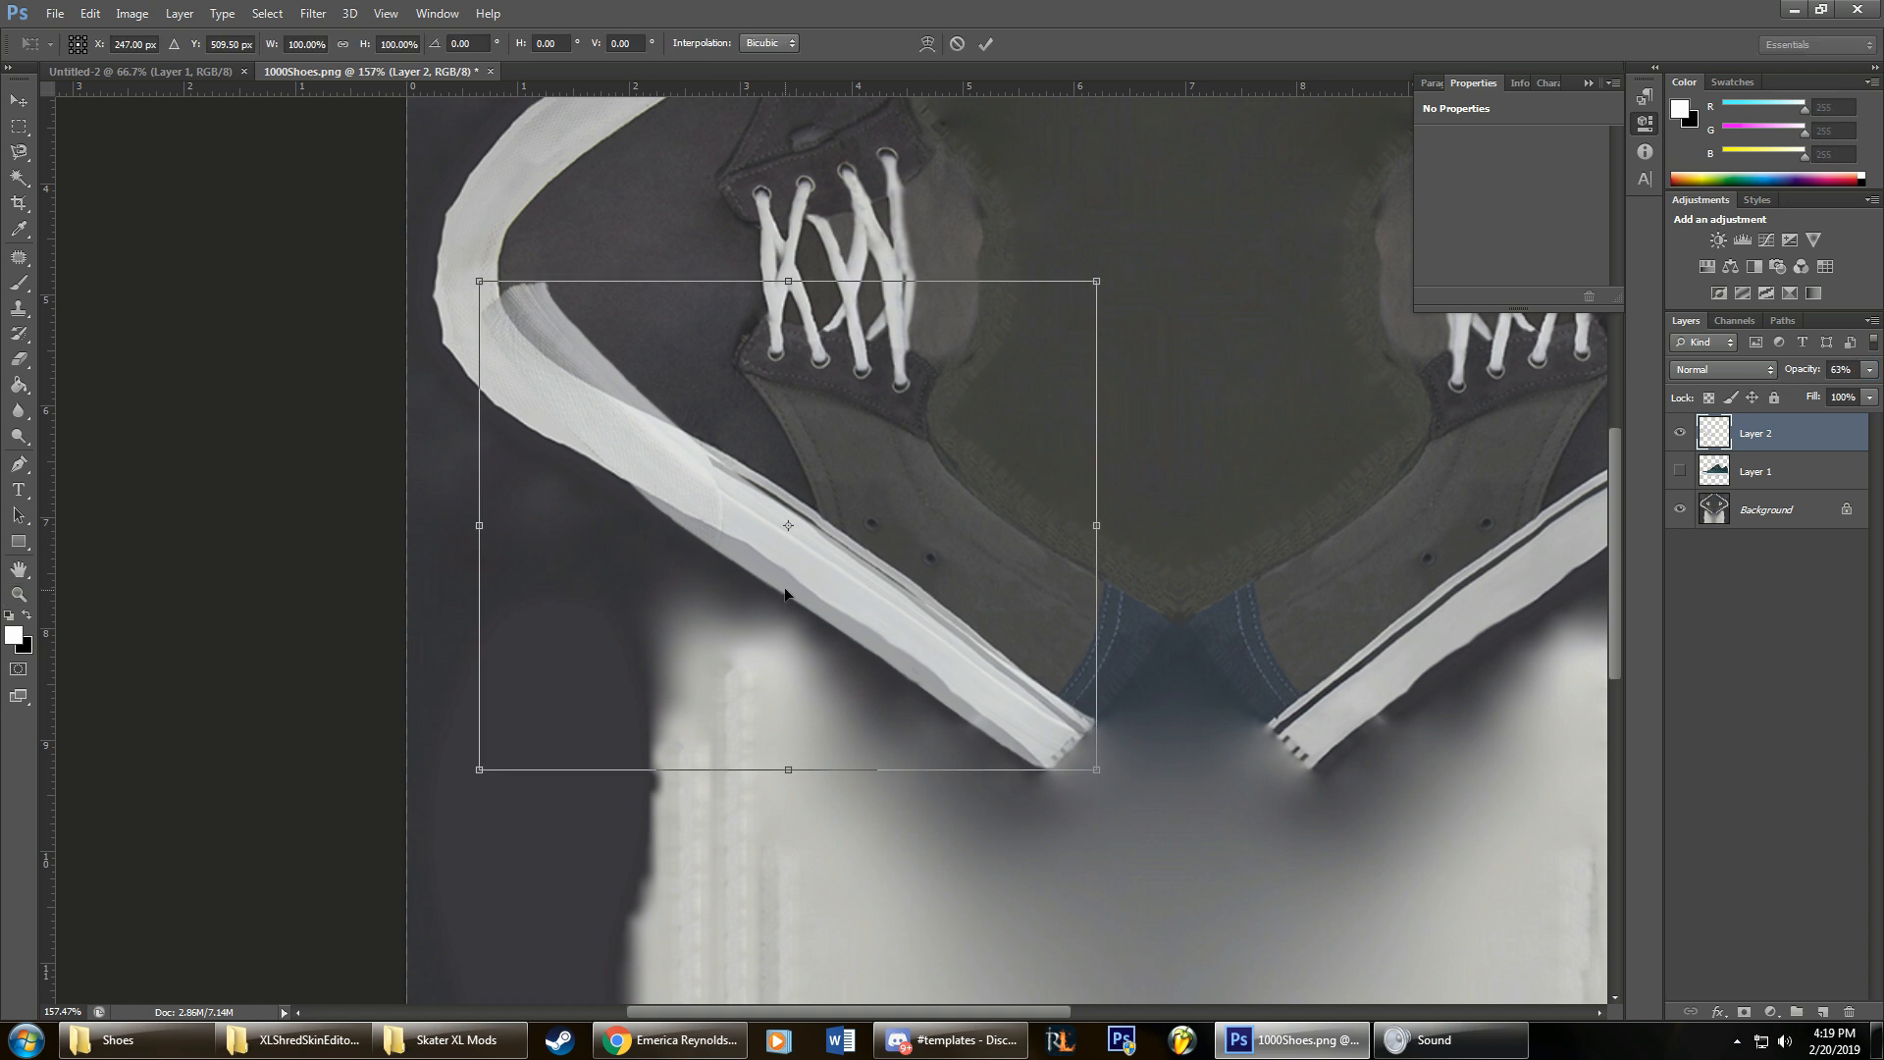
pyautogui.rightClick(785, 573)
pyautogui.click(827, 722)
pyautogui.moveTo(779, 580); pyautogui.dragTo(683, 355)
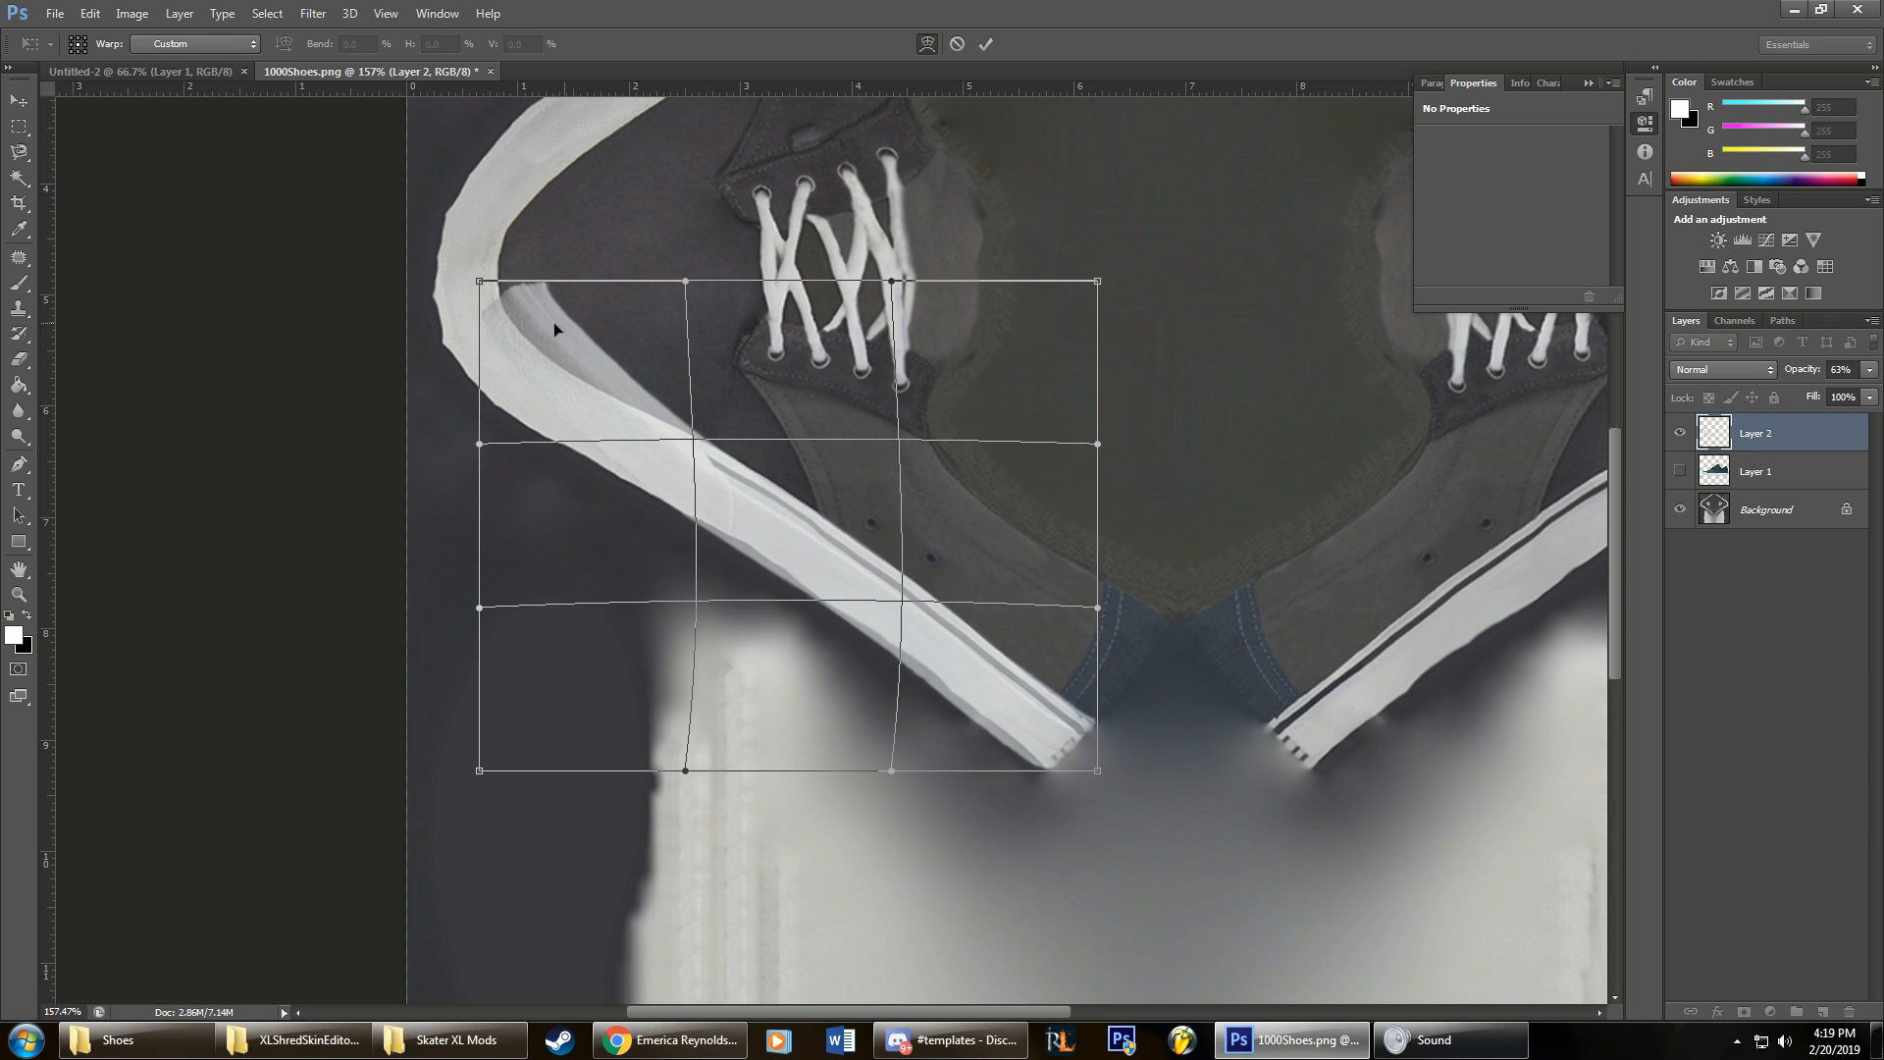
pyautogui.moveTo(553, 324); pyautogui.dragTo(508, 346)
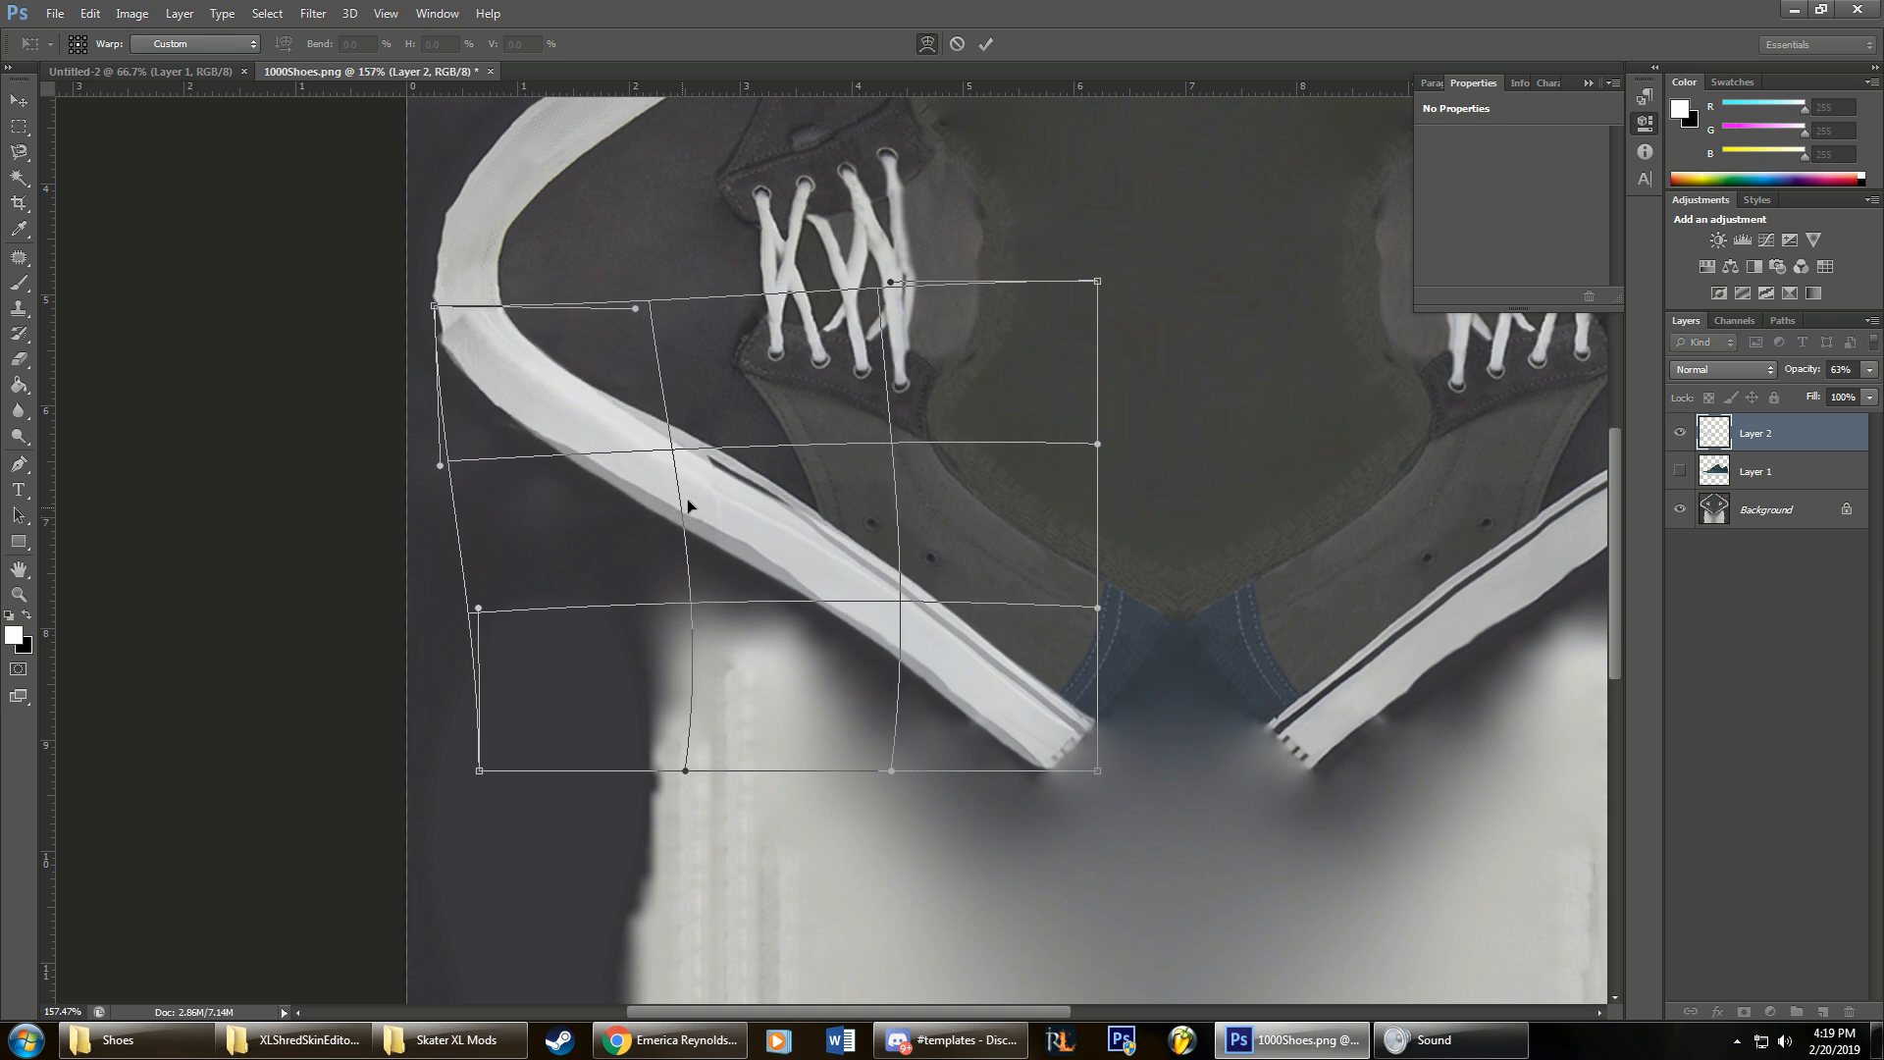
# Step: Refine the sole's warp to follow the template strip's edges, restore the layer to 100% opacity, and compare it with the template underneath
pyautogui.moveTo(688, 502); pyautogui.dragTo(767, 494)
pyautogui.moveTo(635, 309); pyautogui.dragTo(615, 324)
pyautogui.moveTo(435, 306); pyautogui.dragTo(445, 304)
pyautogui.moveTo(440, 466); pyautogui.dragTo(428, 461)
pyautogui.moveTo(478, 609); pyautogui.dragTo(493, 598)
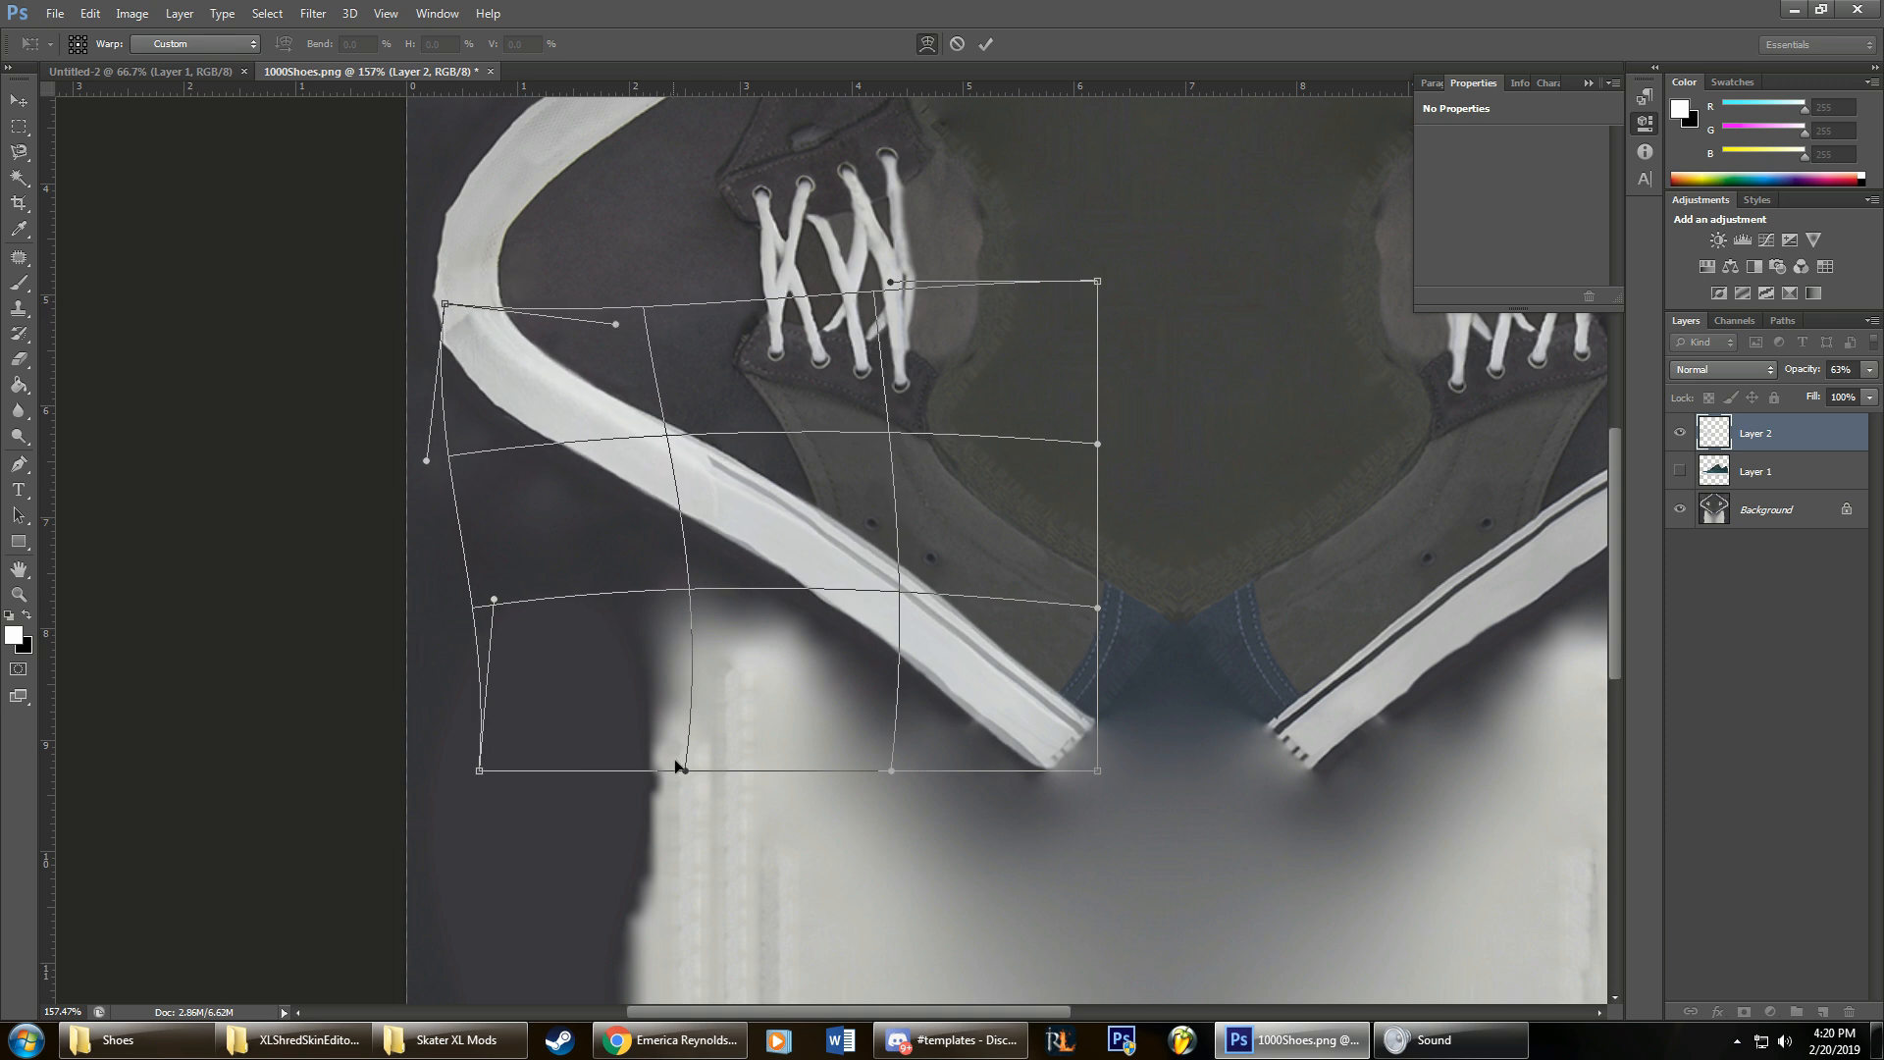
pyautogui.moveTo(893, 770); pyautogui.dragTo(1091, 773)
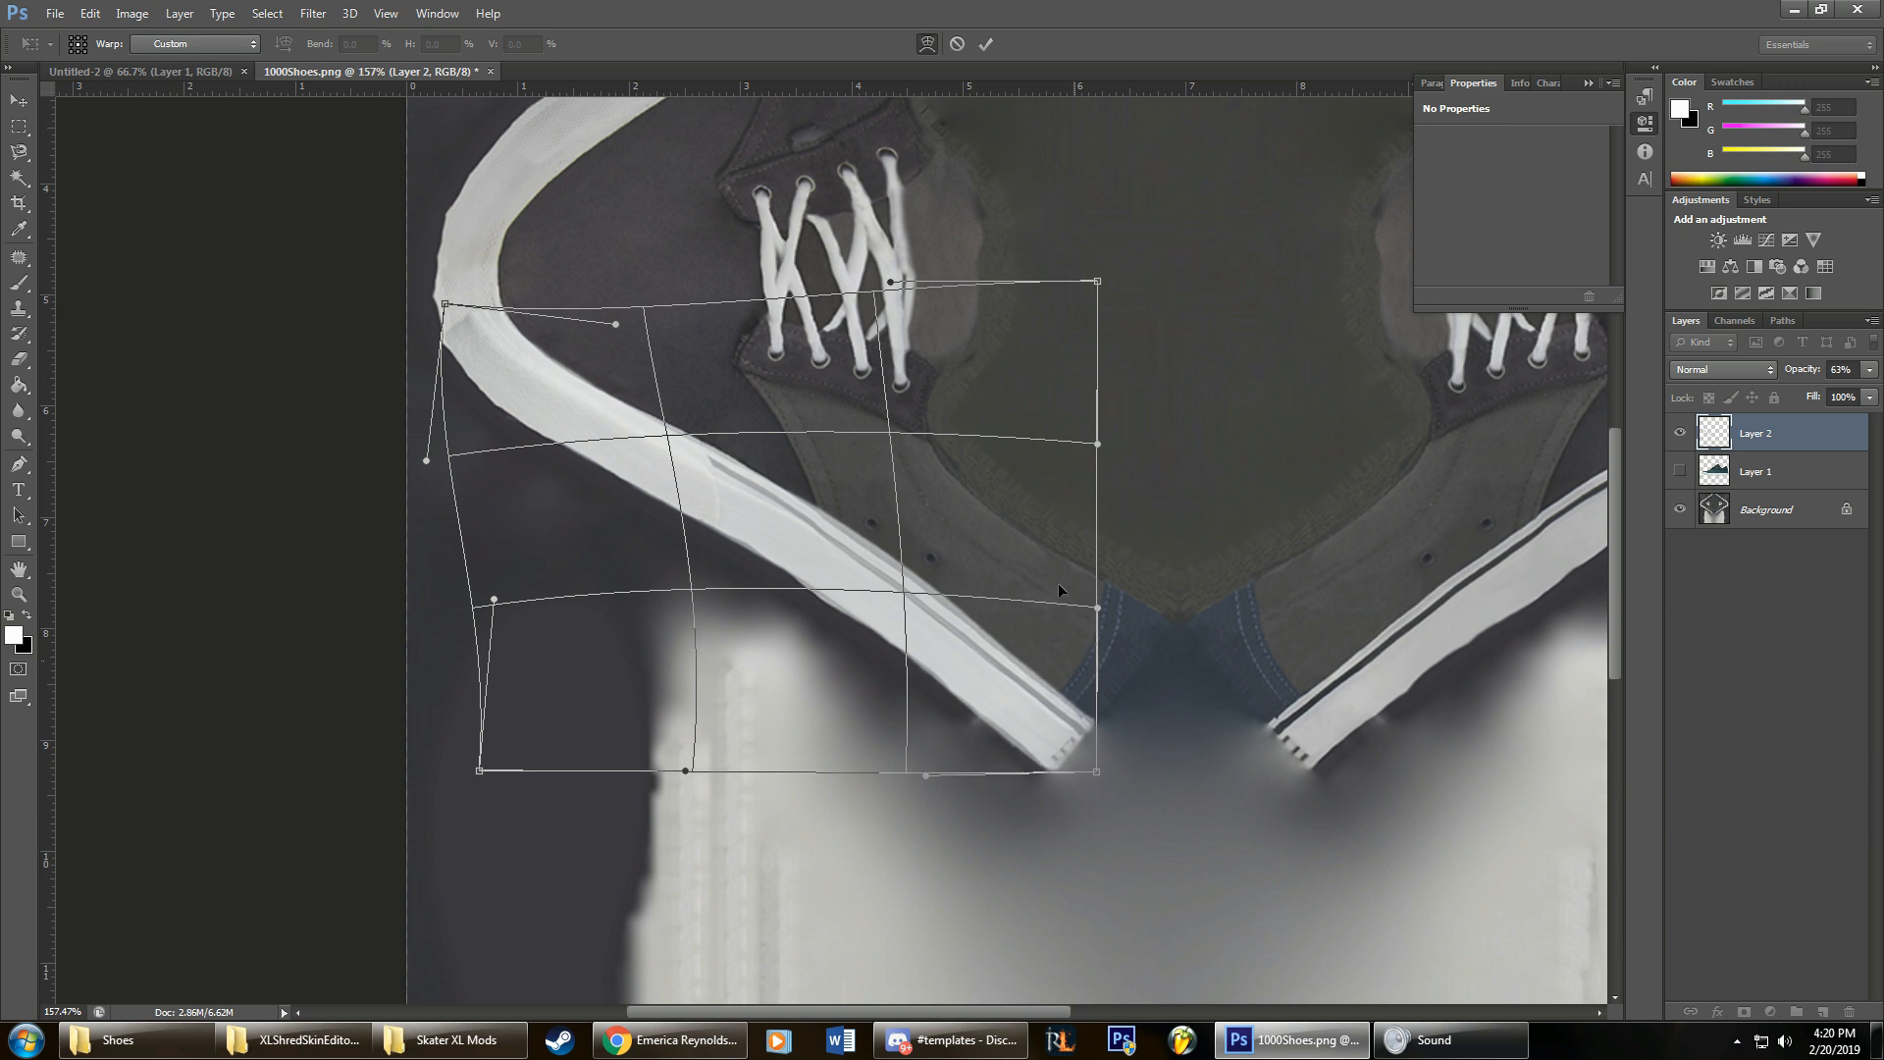
pyautogui.click(986, 43)
pyautogui.press('0')
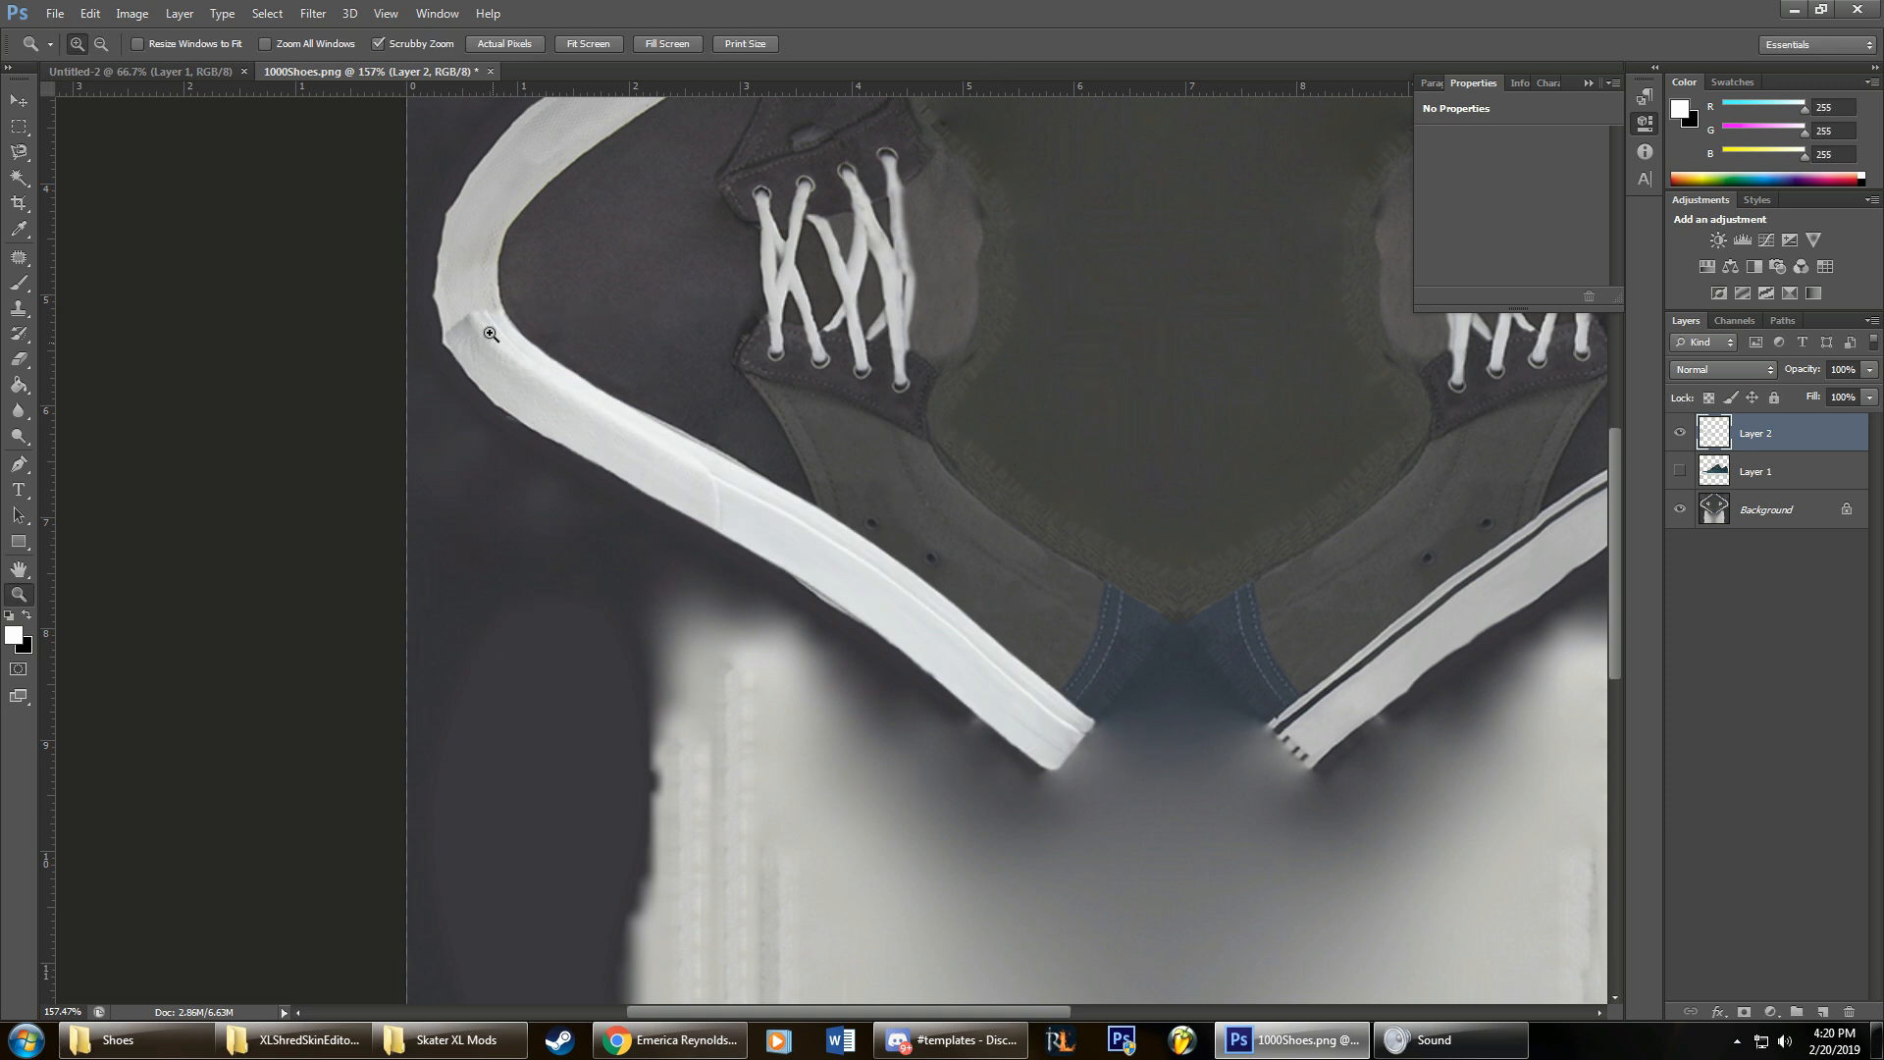
pyautogui.click(1680, 433)
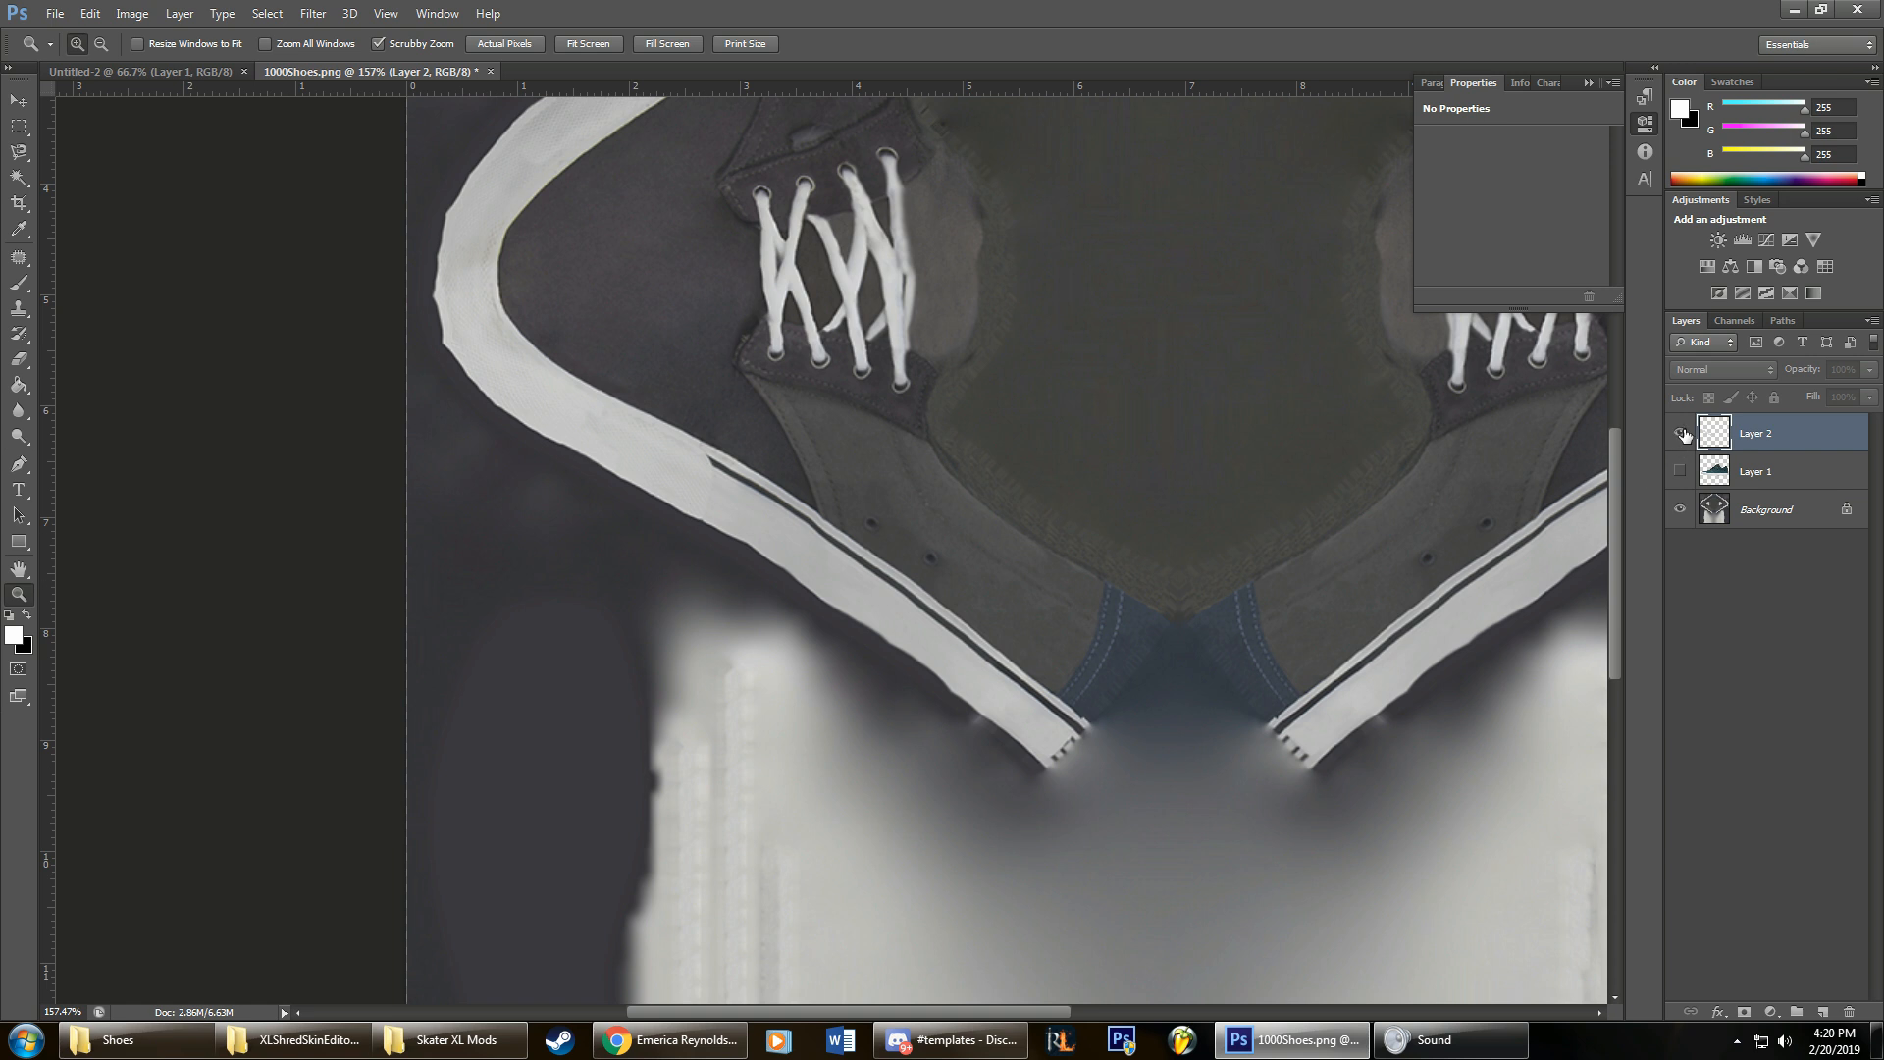
pyautogui.click(1680, 433)
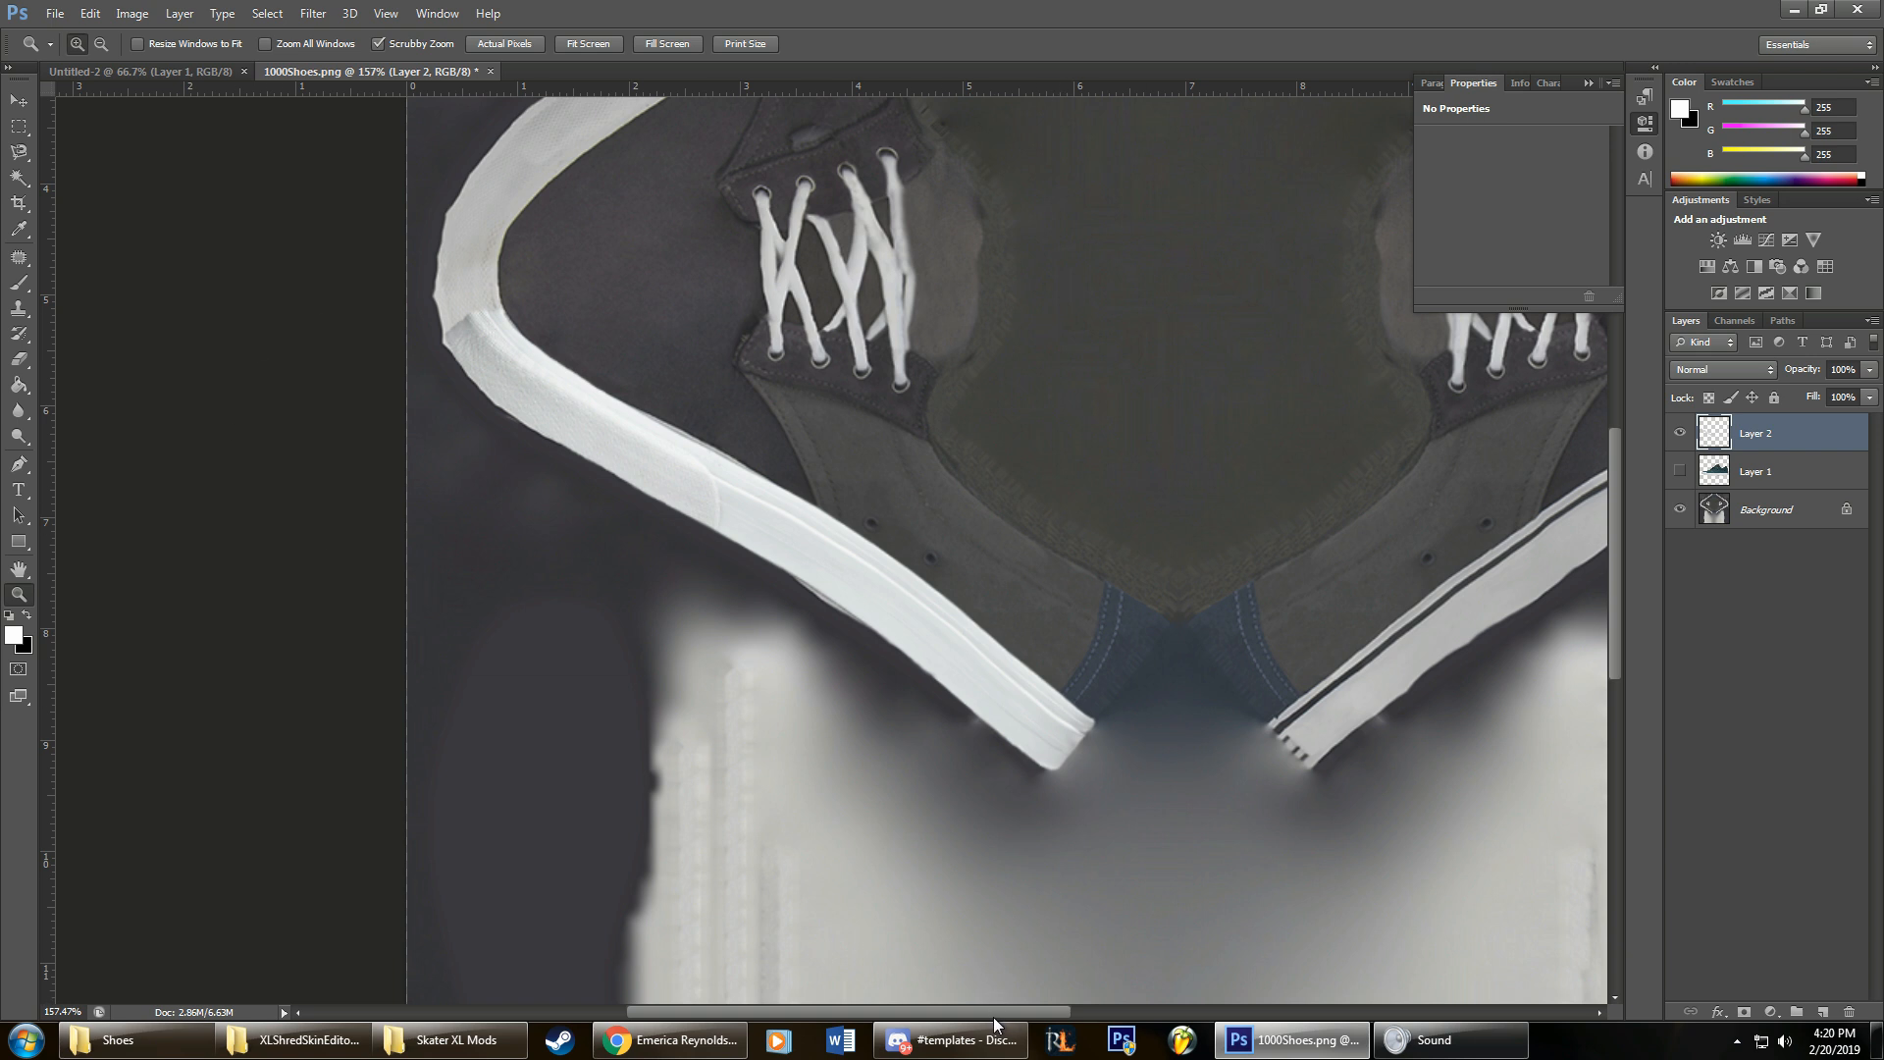
# Step: Duplicate the fitted sole layer and flip the copy vertically
pyautogui.hscroll(-1, 981, 1010)
pyautogui.scroll(3, 978, 797)
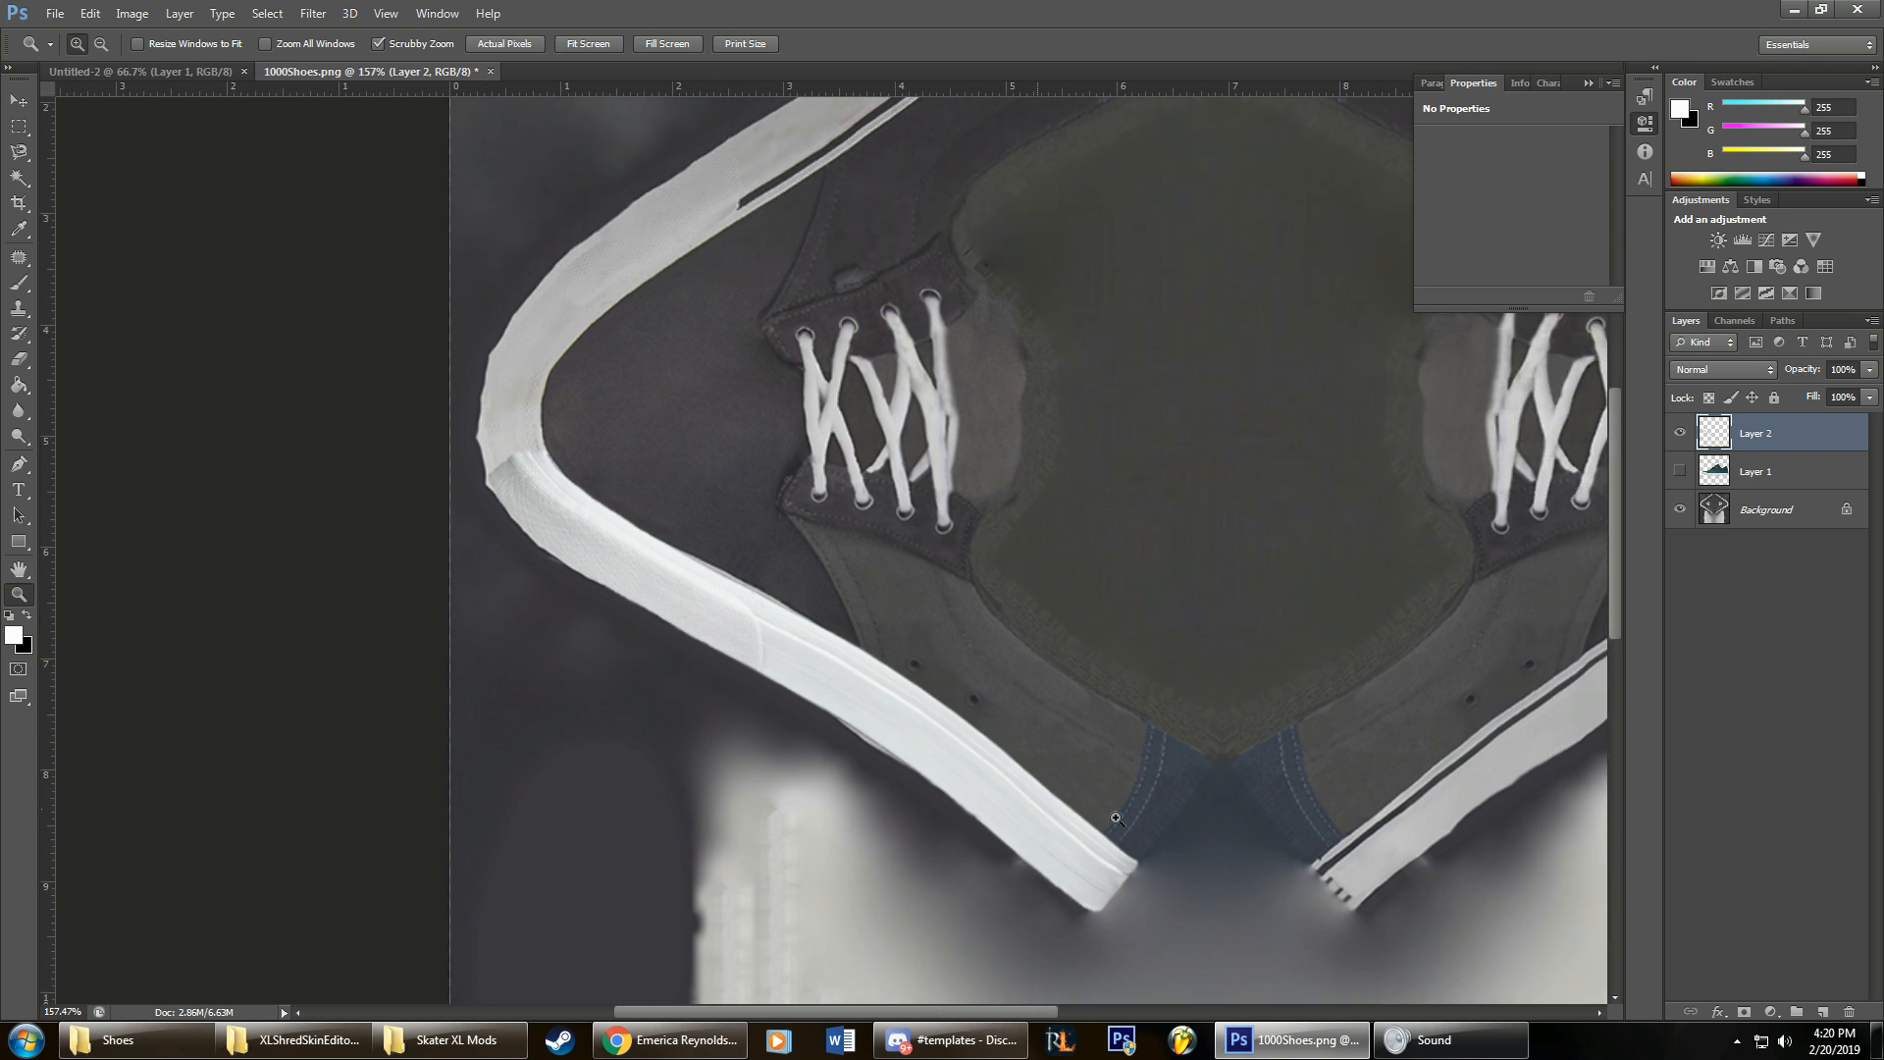
pyautogui.moveTo(1811, 439); pyautogui.dragTo(1821, 1012)
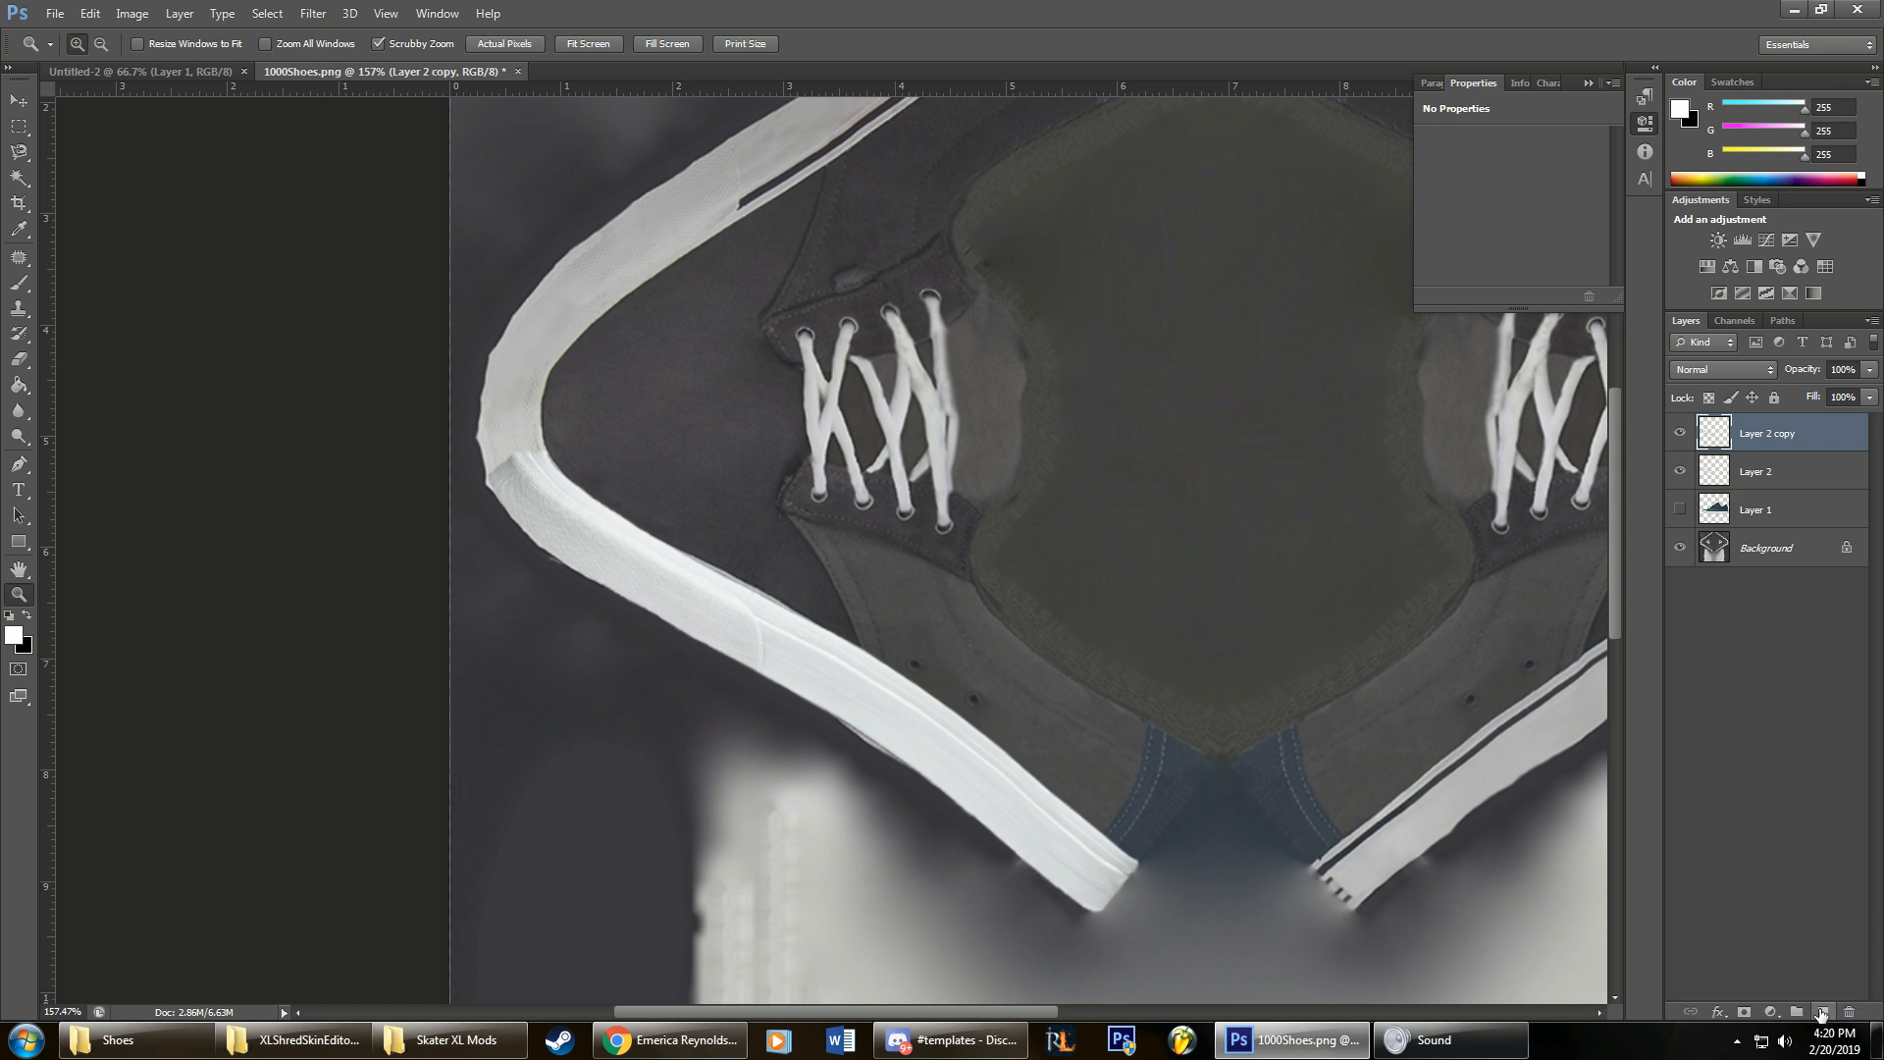
pyautogui.hotkey('ctrl', 't')
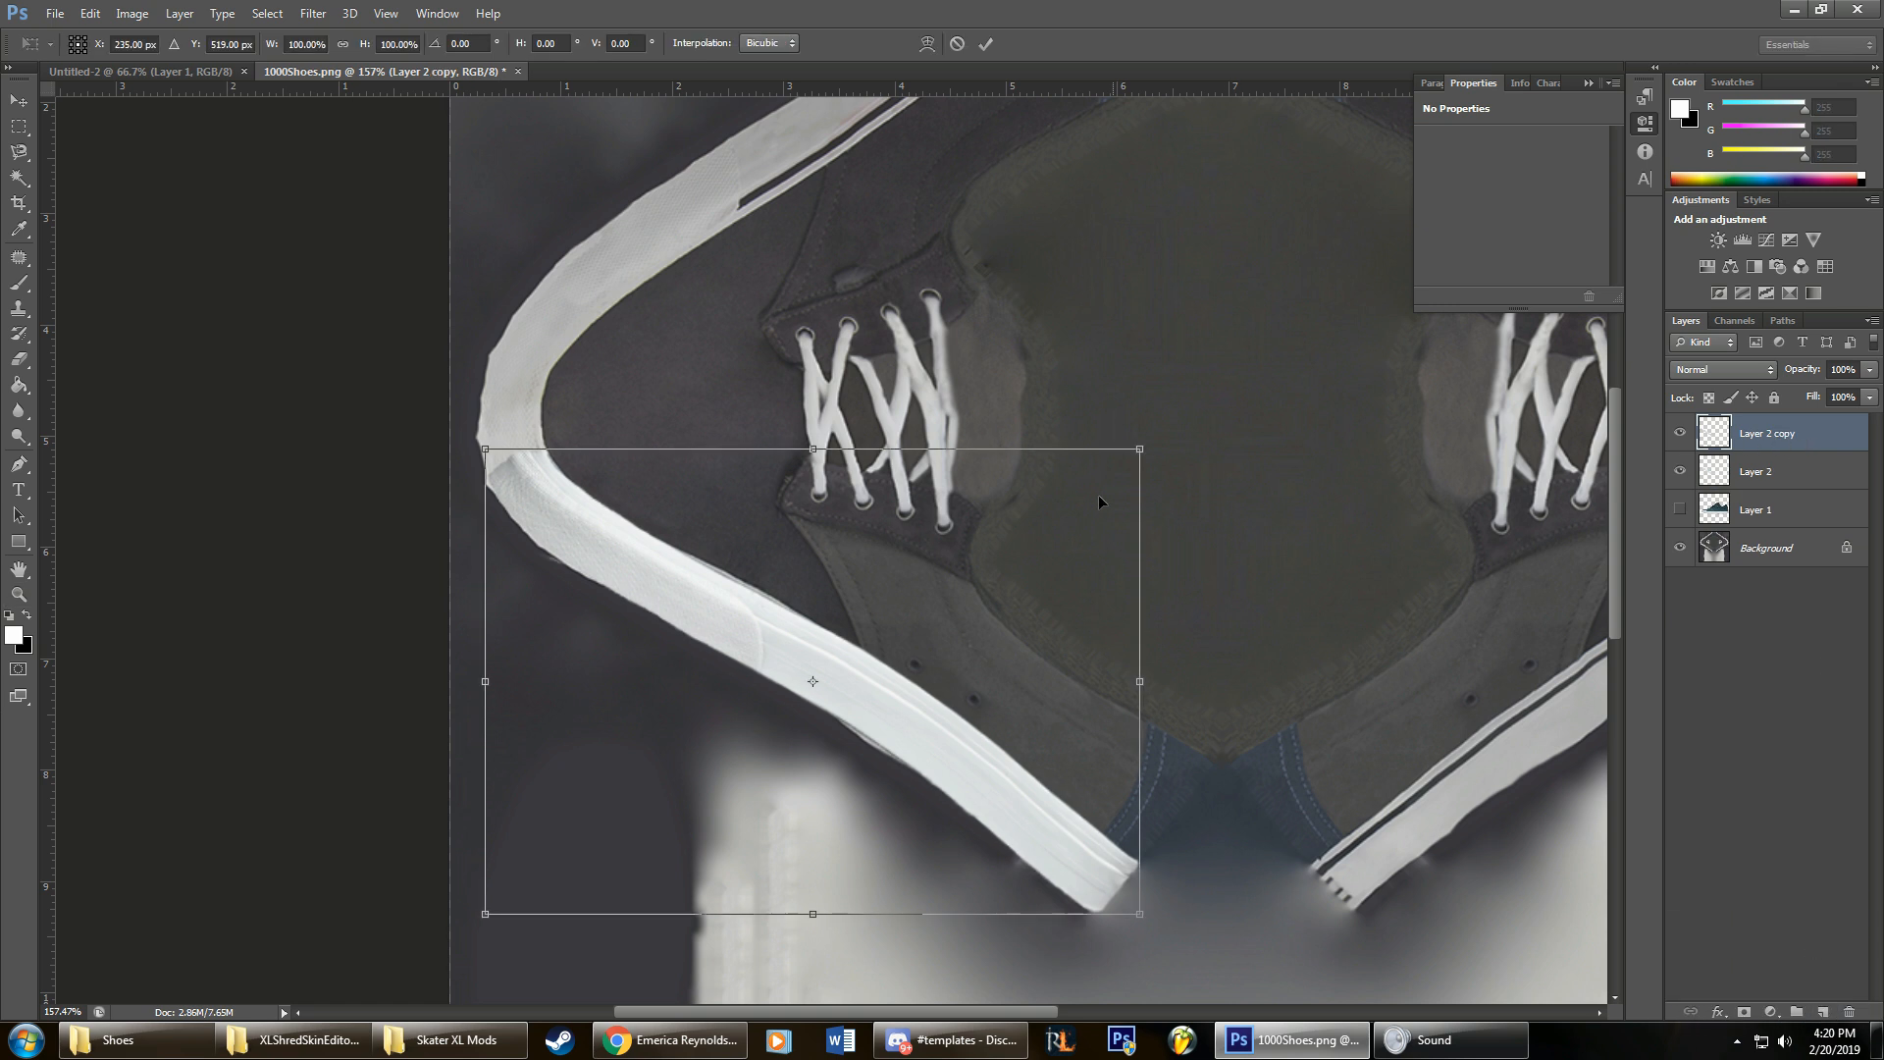
pyautogui.rightClick(894, 605)
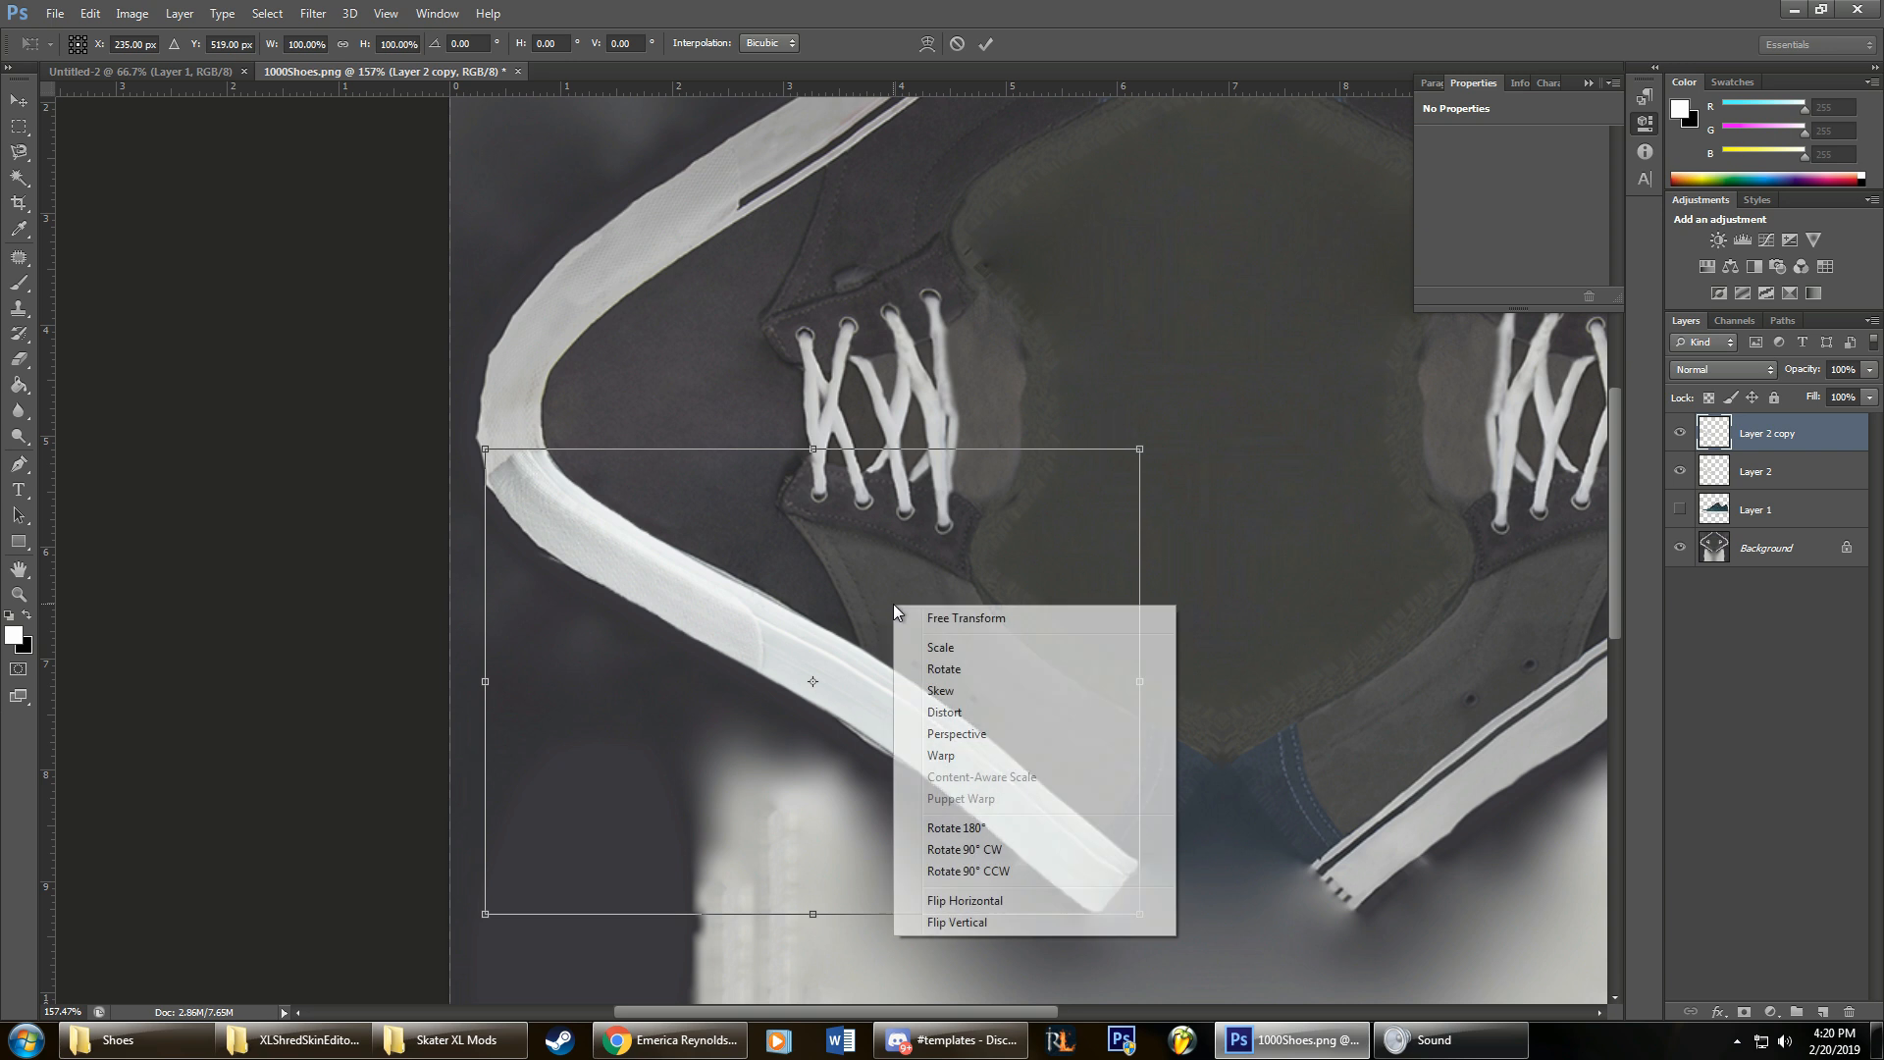
pyautogui.click(954, 922)
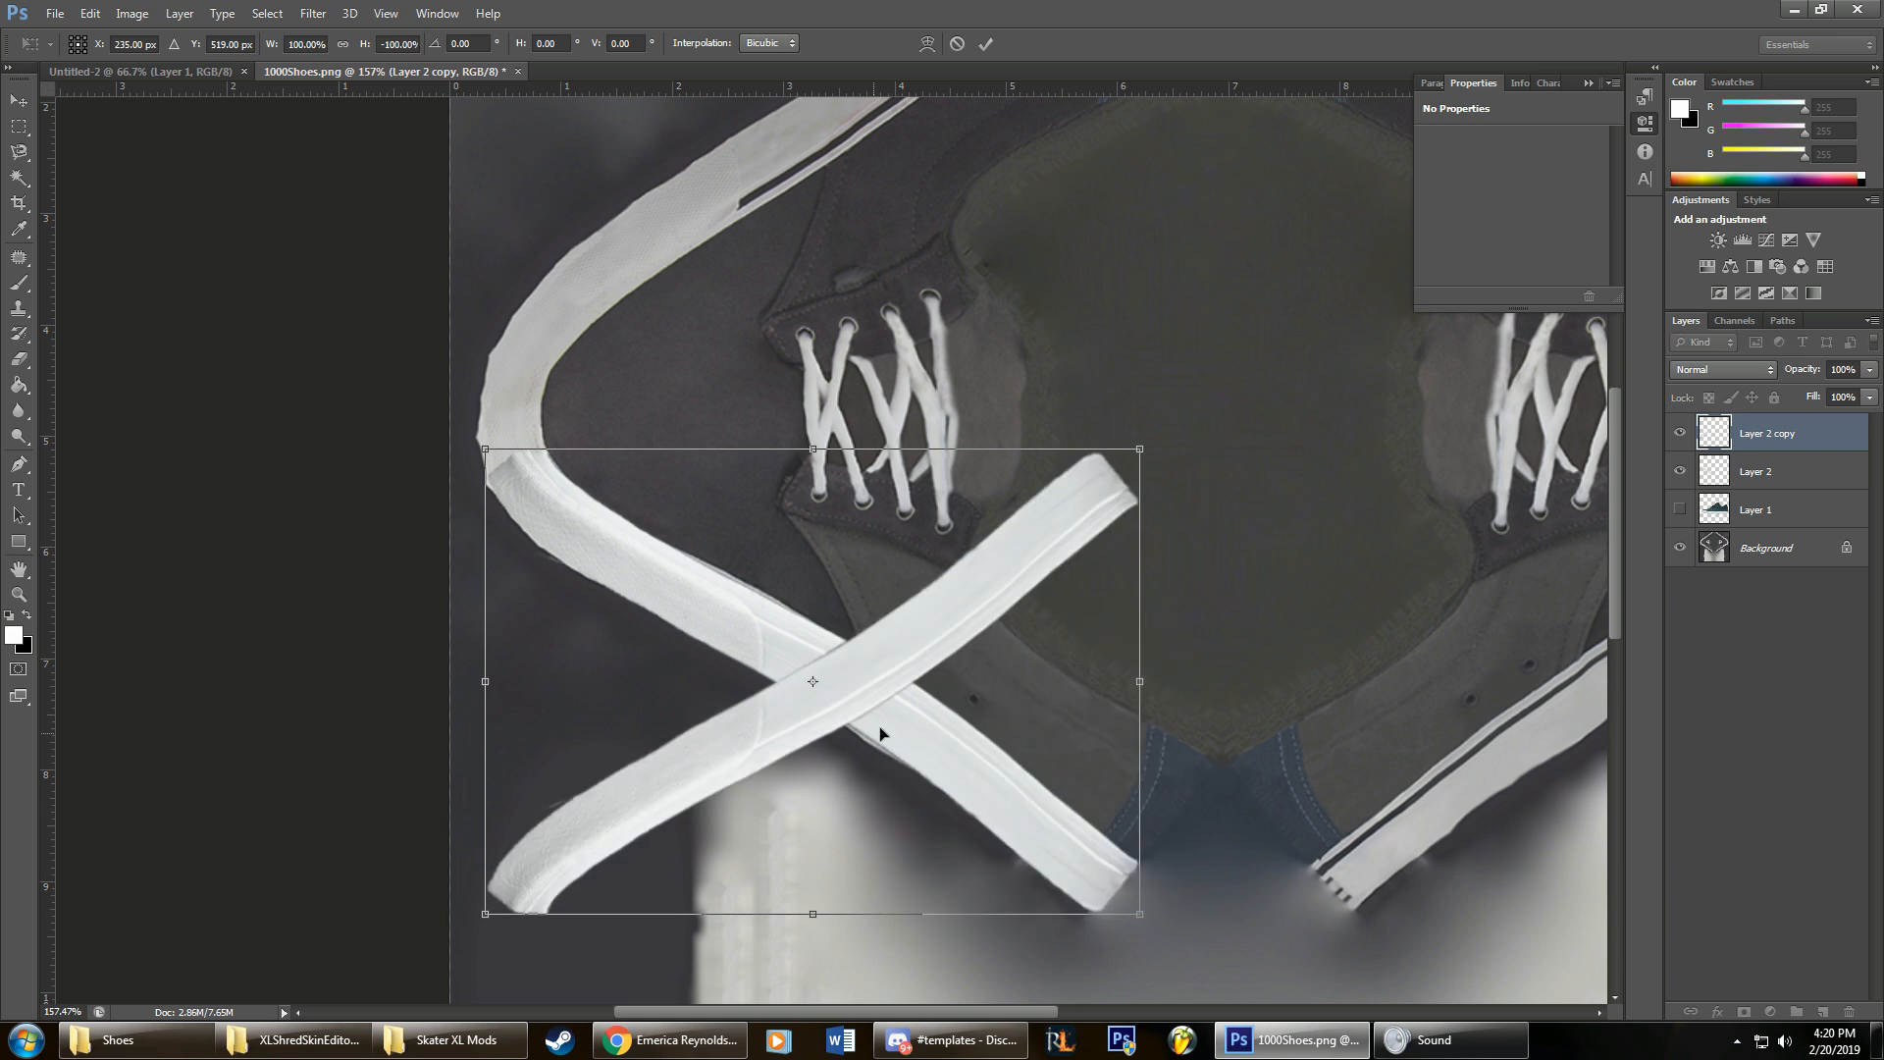
# Step: Move the flipped sole copy up over the template's upper-left sole strip, aligning its heel end with the strip's end
pyautogui.moveTo(902, 676); pyautogui.dragTo(893, 245)
pyautogui.scroll(3, 986, 355)
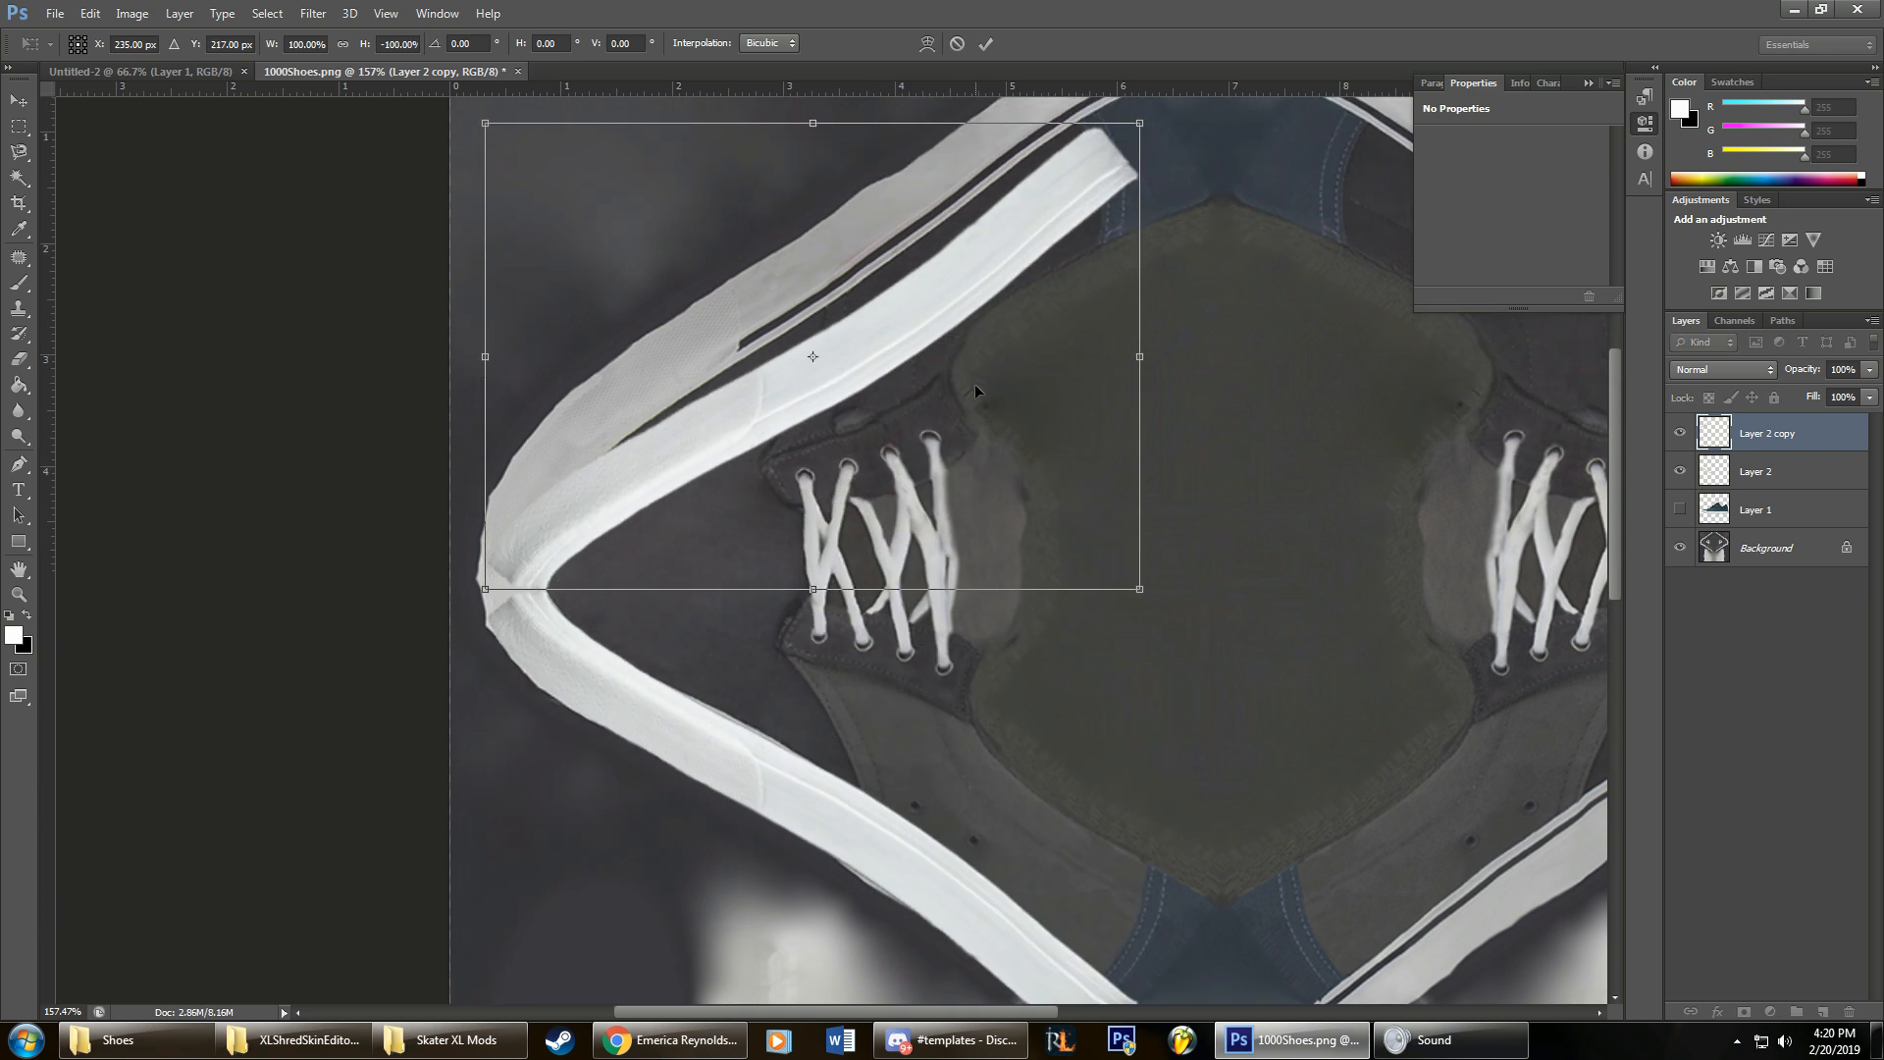
pyautogui.moveTo(926, 385); pyautogui.dragTo(927, 316)
pyautogui.scroll(2, 938, 323)
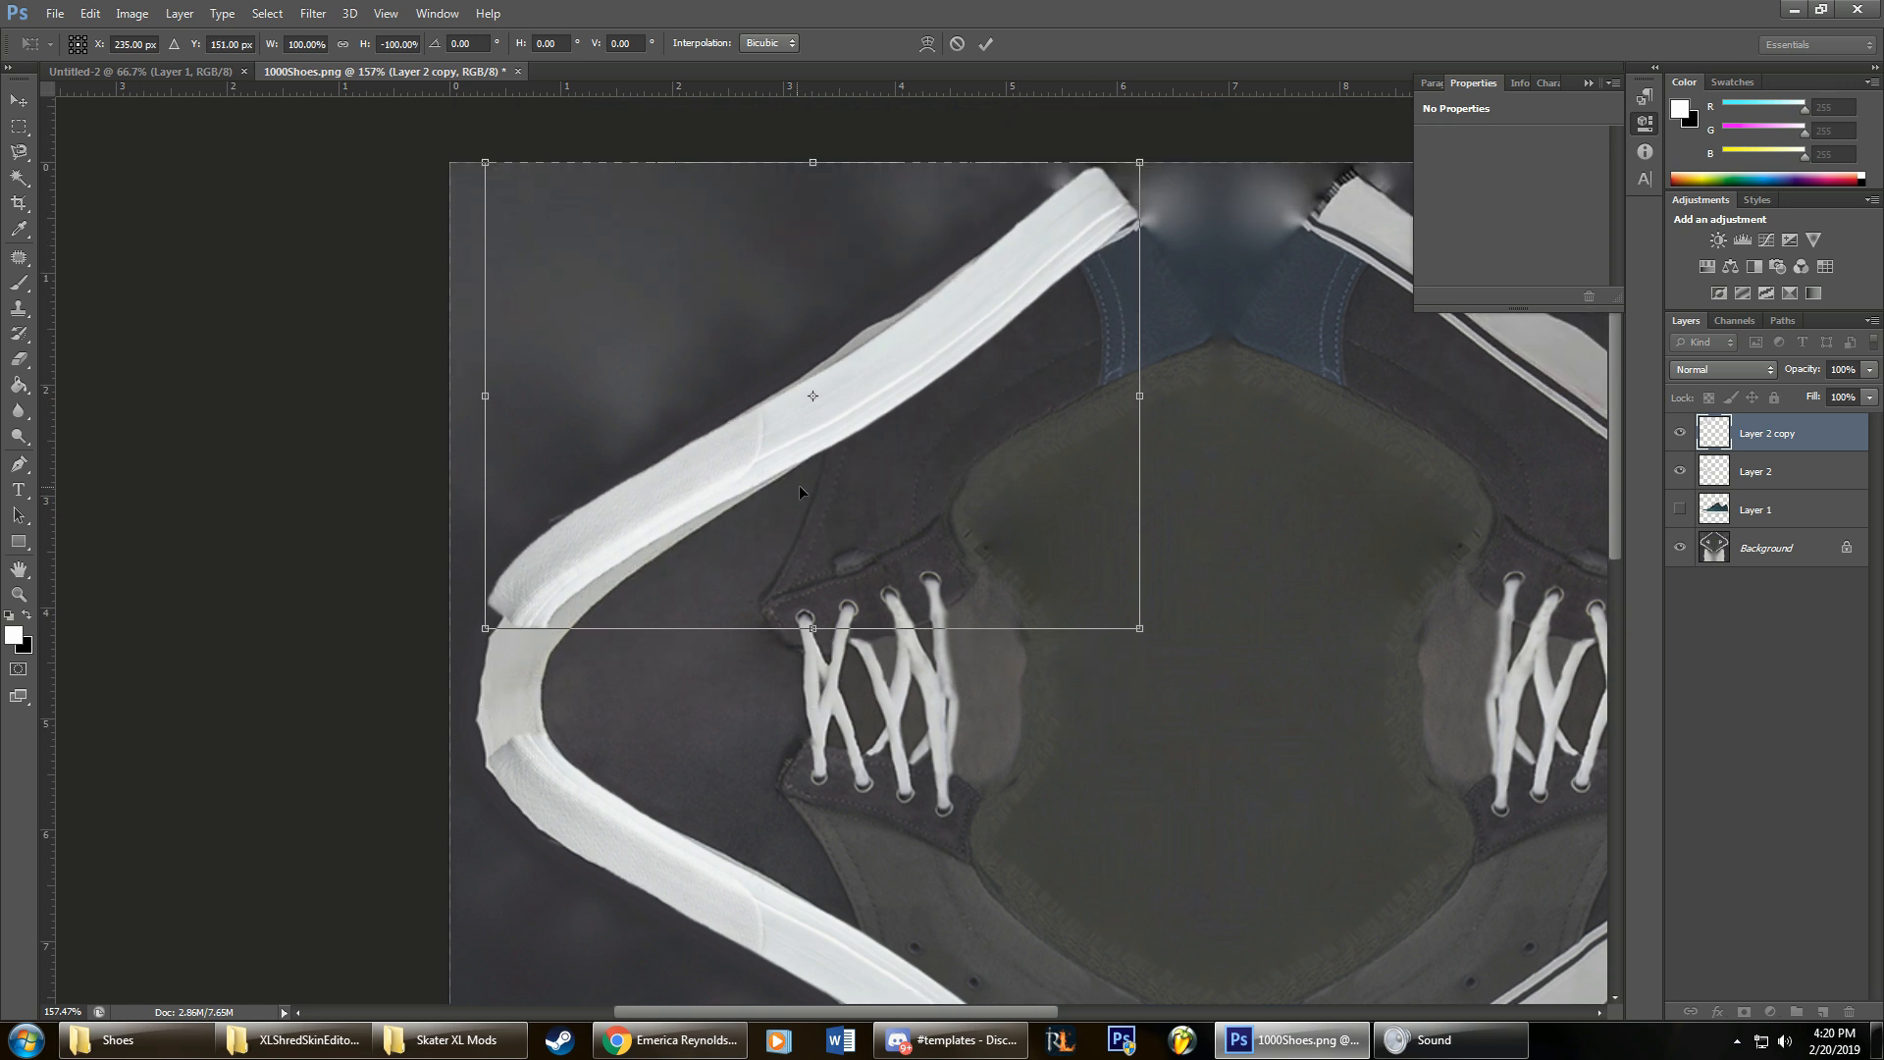
pyautogui.moveTo(850, 469); pyautogui.dragTo(848, 458)
pyautogui.click(986, 44)
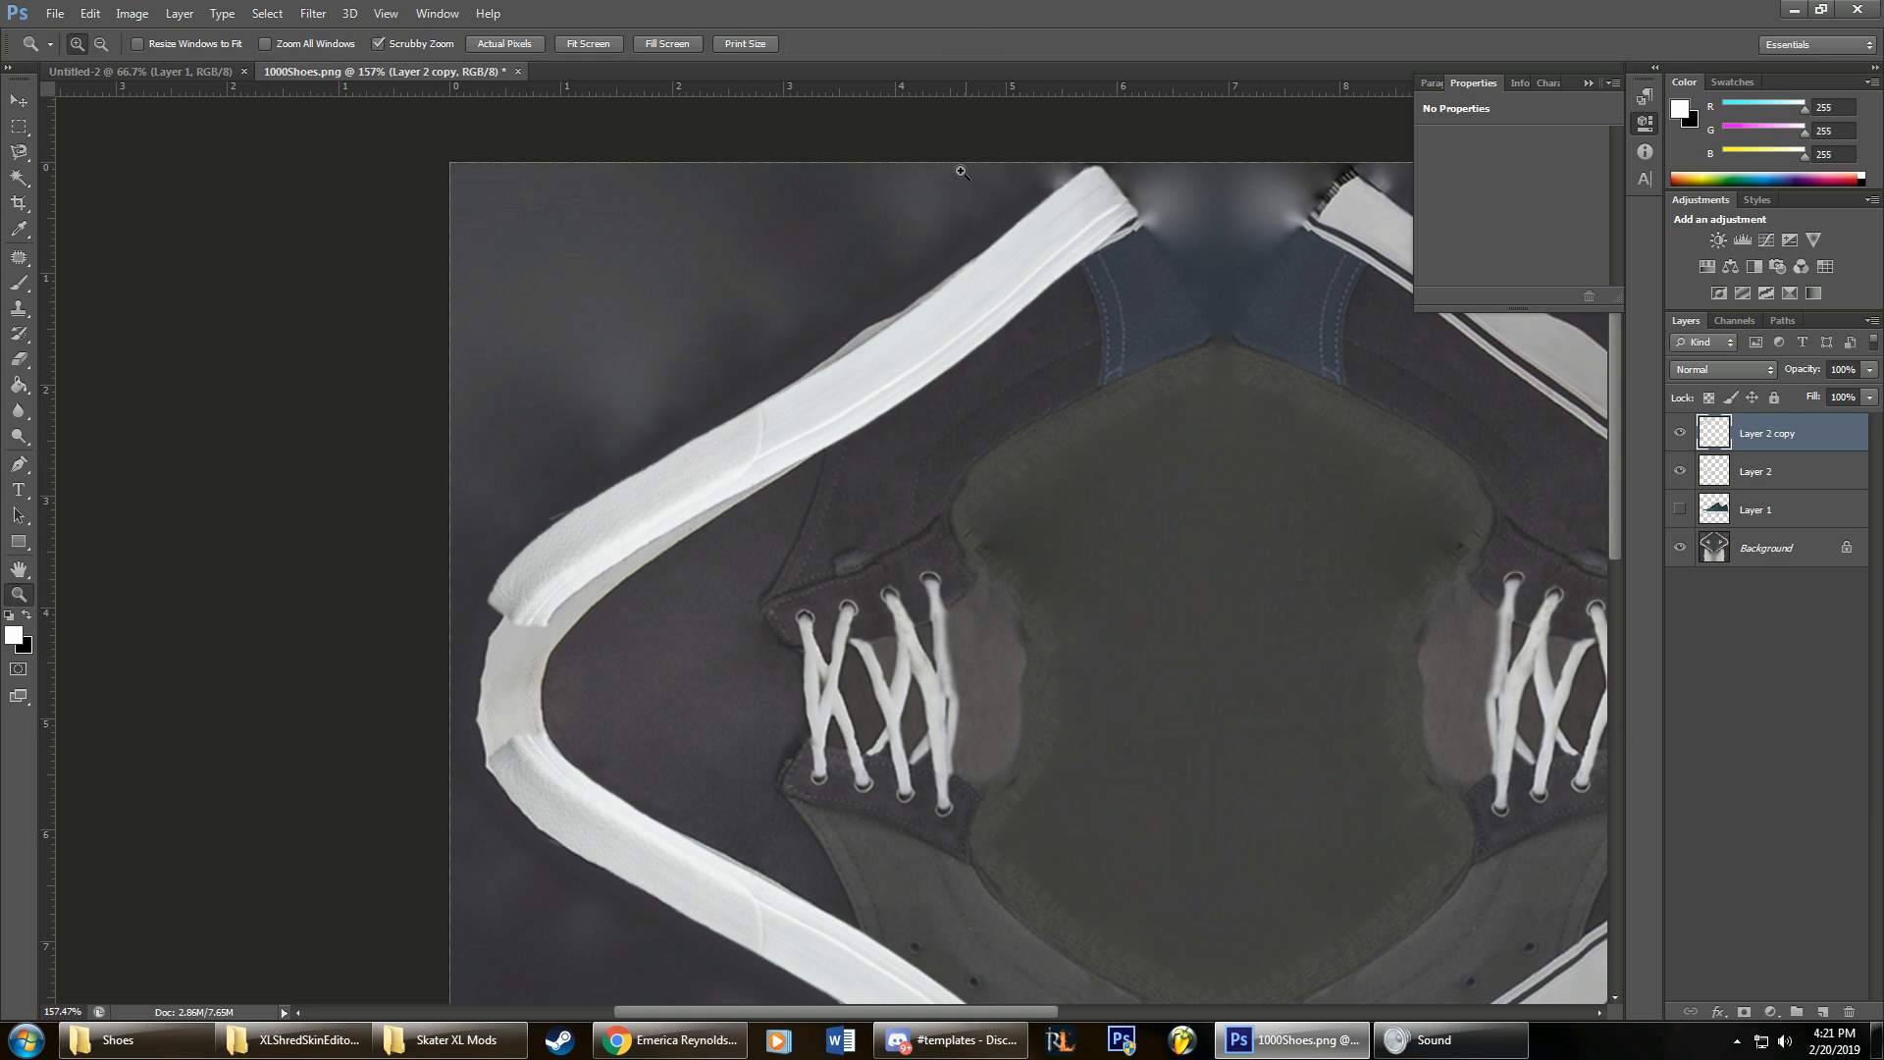
# Step: Warp the middle and heel end of the sole copy to the upper strip, with the layer's opacity at 55%
pyautogui.hotkey('ctrl', 't')
pyautogui.rightClick(898, 380)
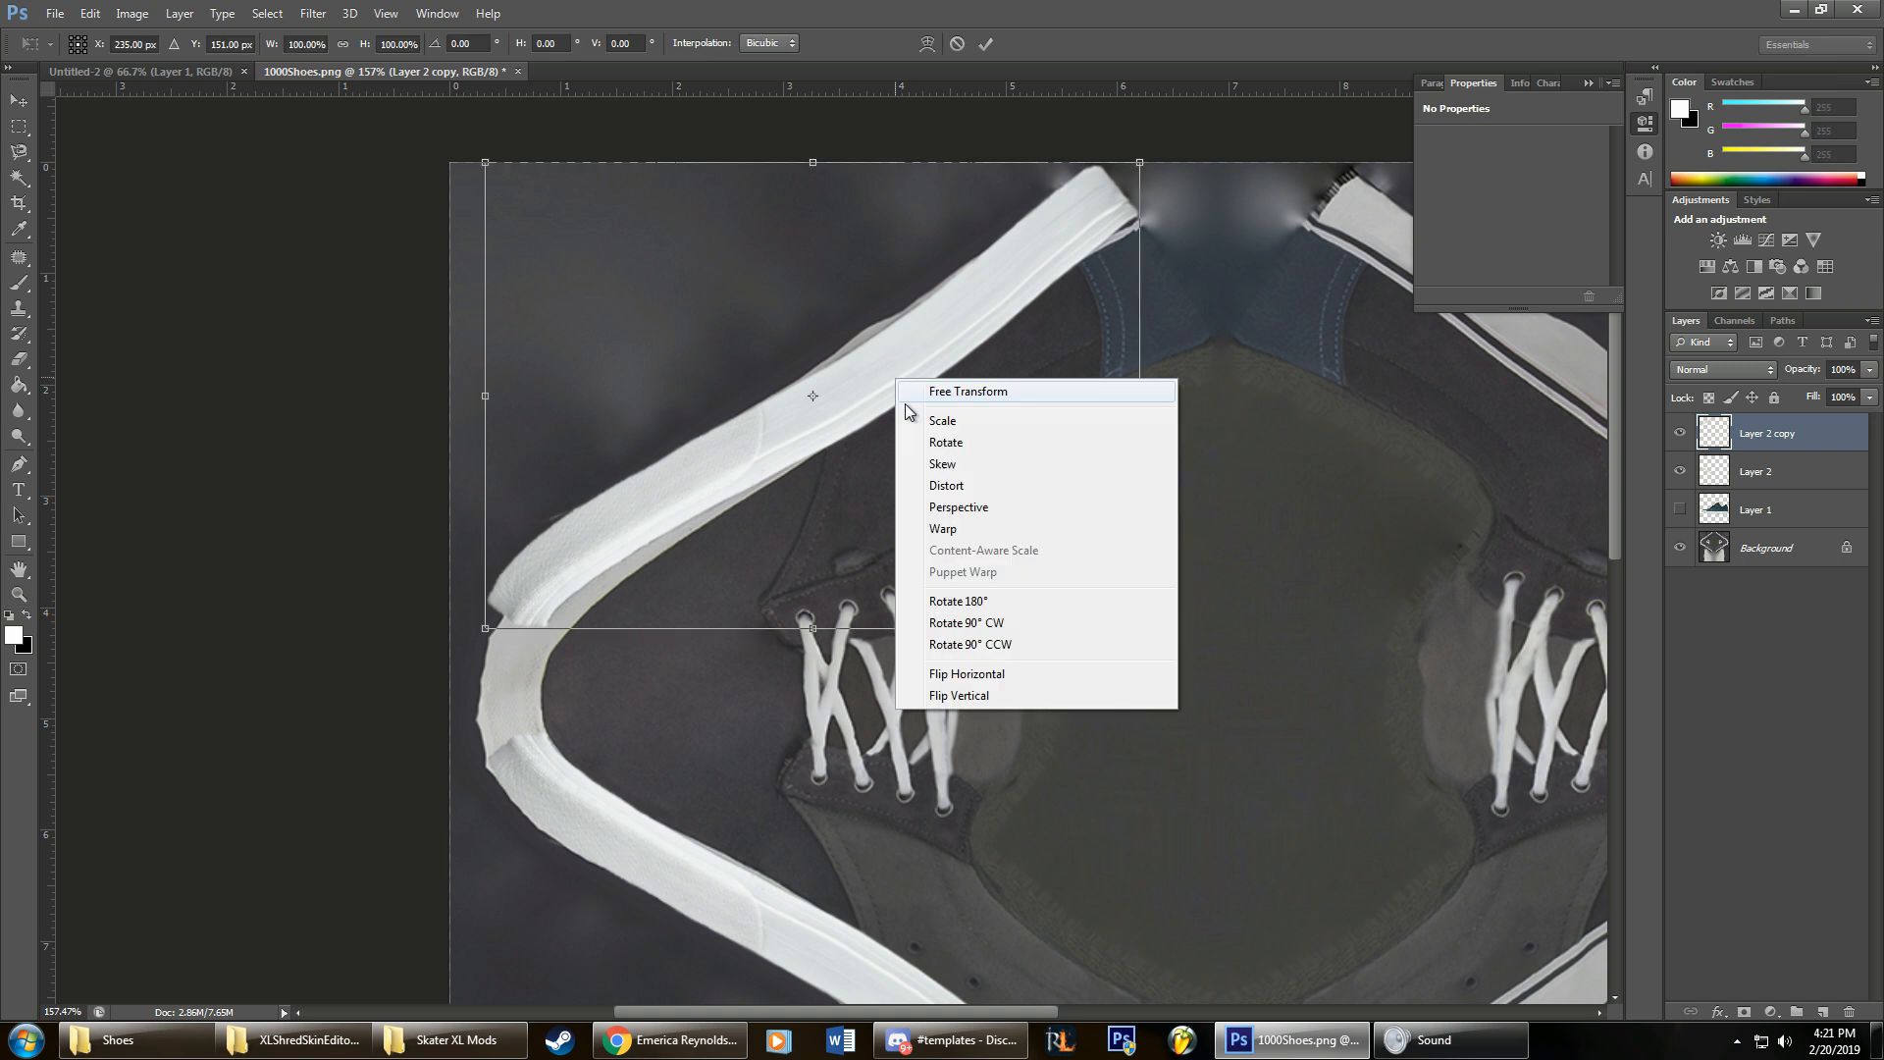
pyautogui.click(967, 530)
pyautogui.moveTo(889, 367); pyautogui.dragTo(989, 204)
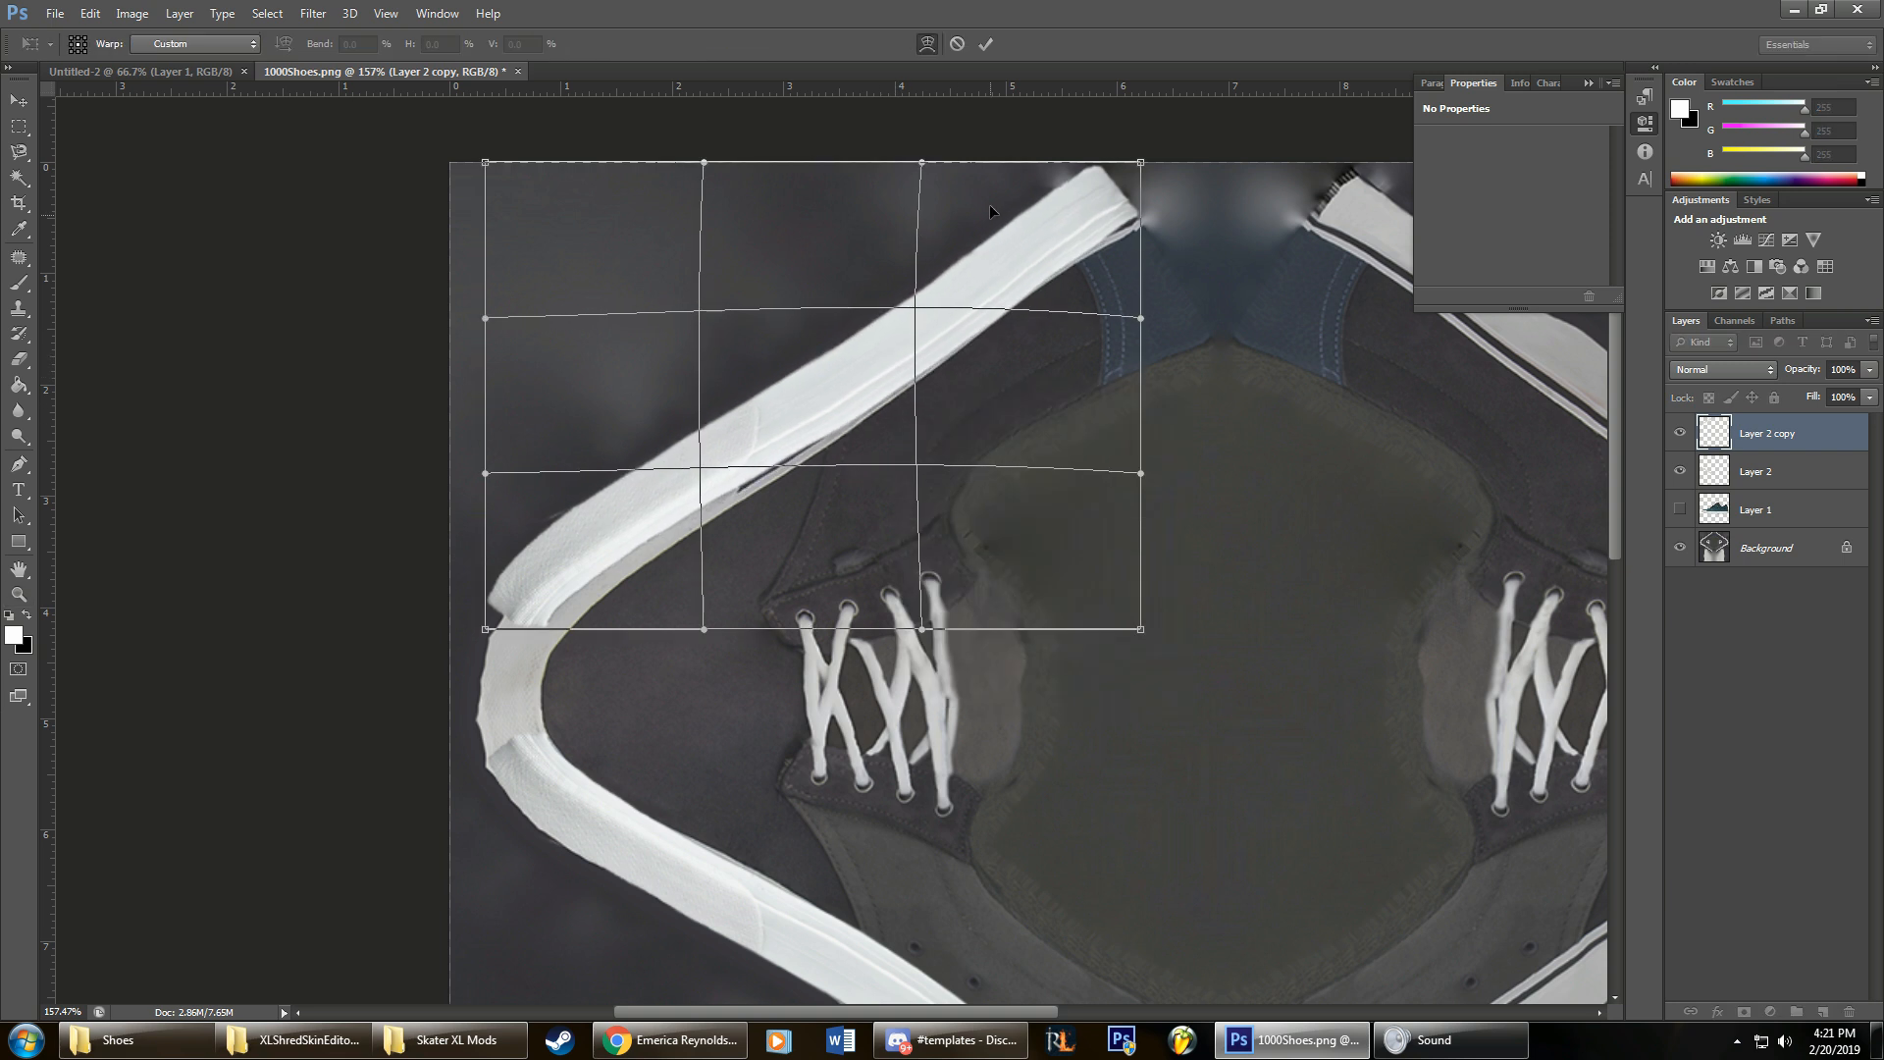
pyautogui.moveTo(1809, 373); pyautogui.dragTo(1765, 373)
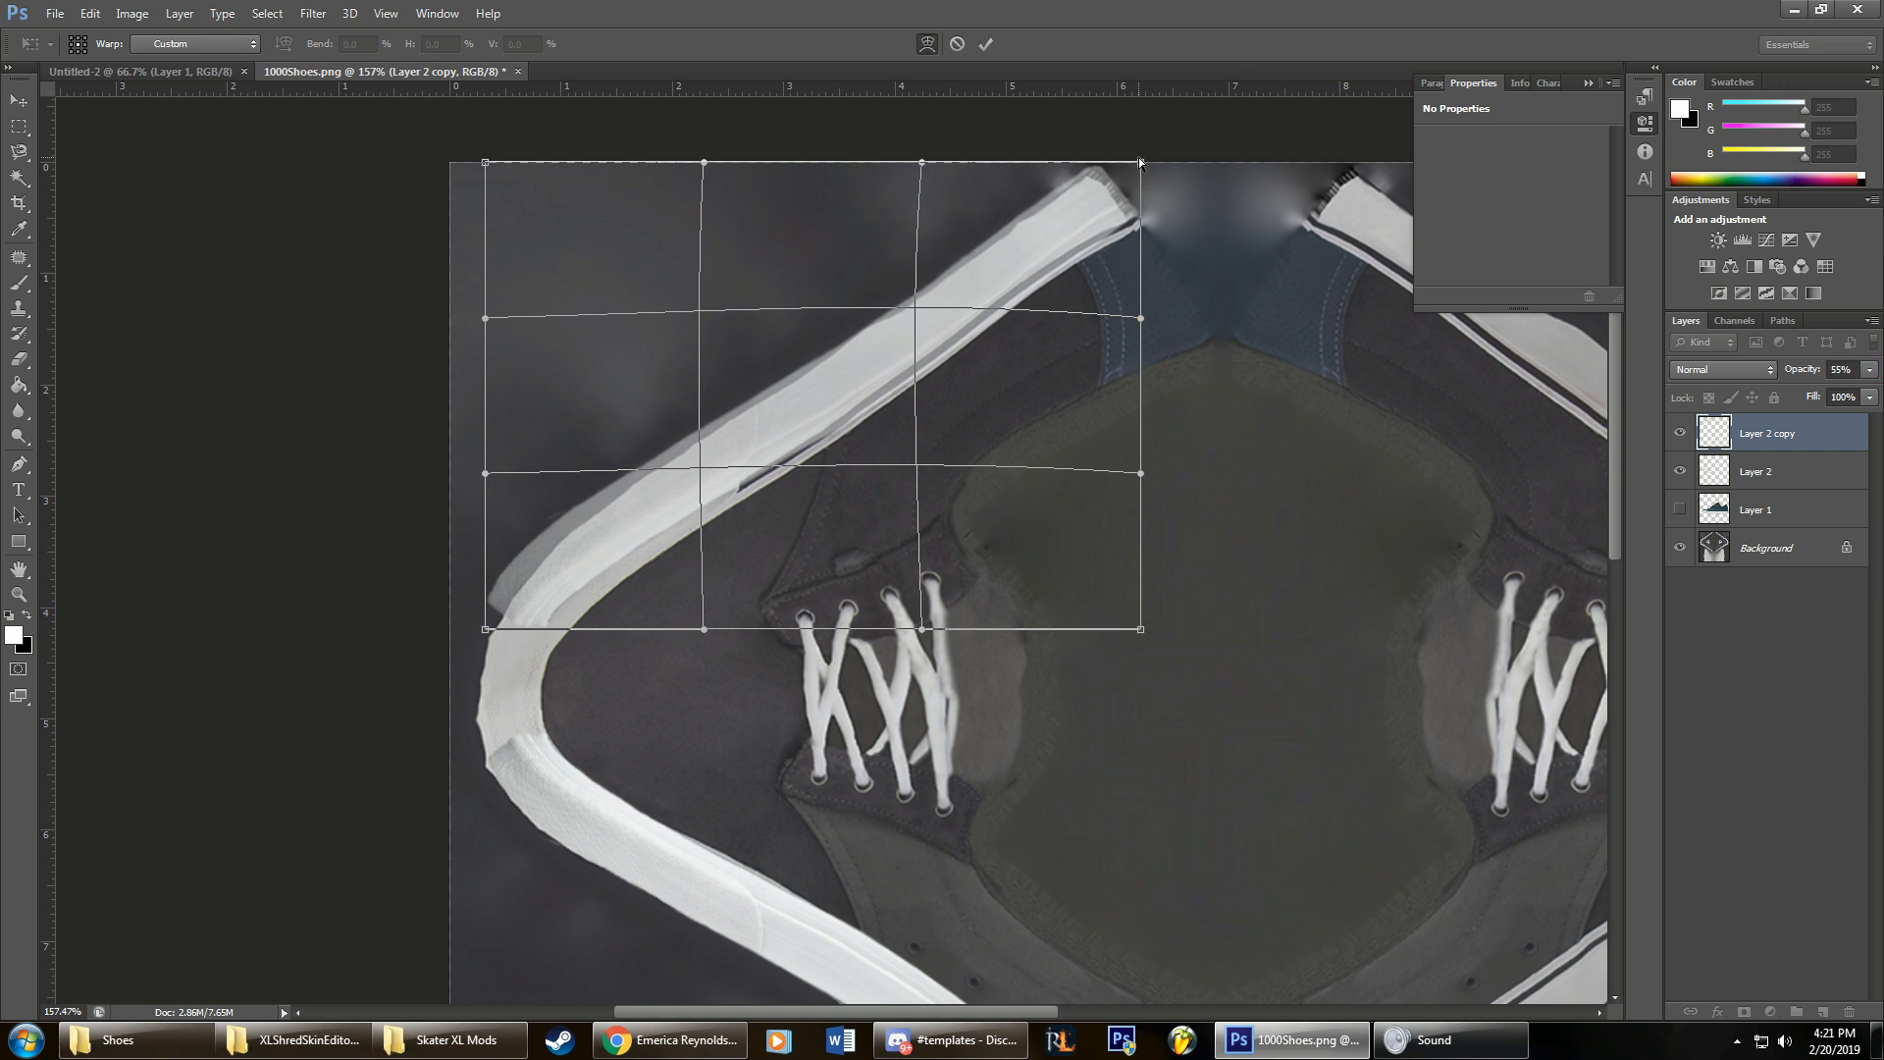
pyautogui.moveTo(1139, 160); pyautogui.dragTo(1142, 164)
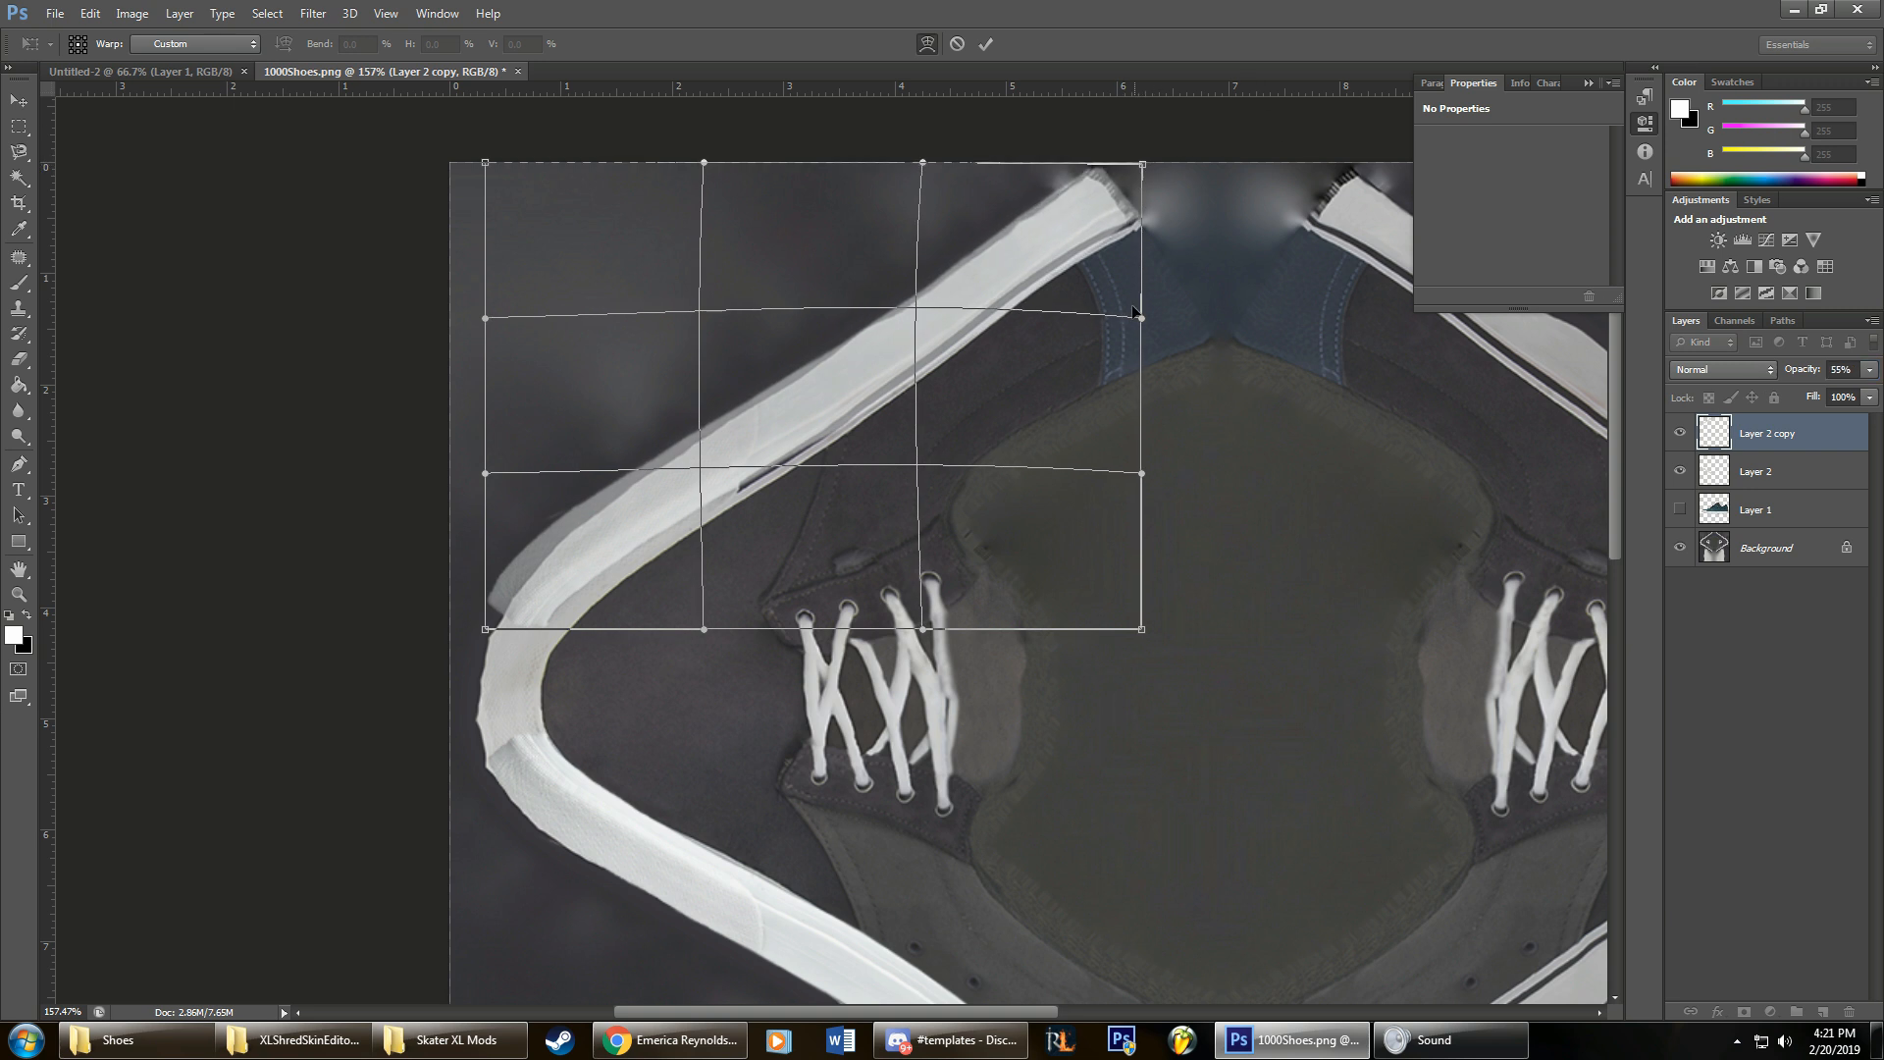
pyautogui.moveTo(1144, 319); pyautogui.dragTo(1146, 328)
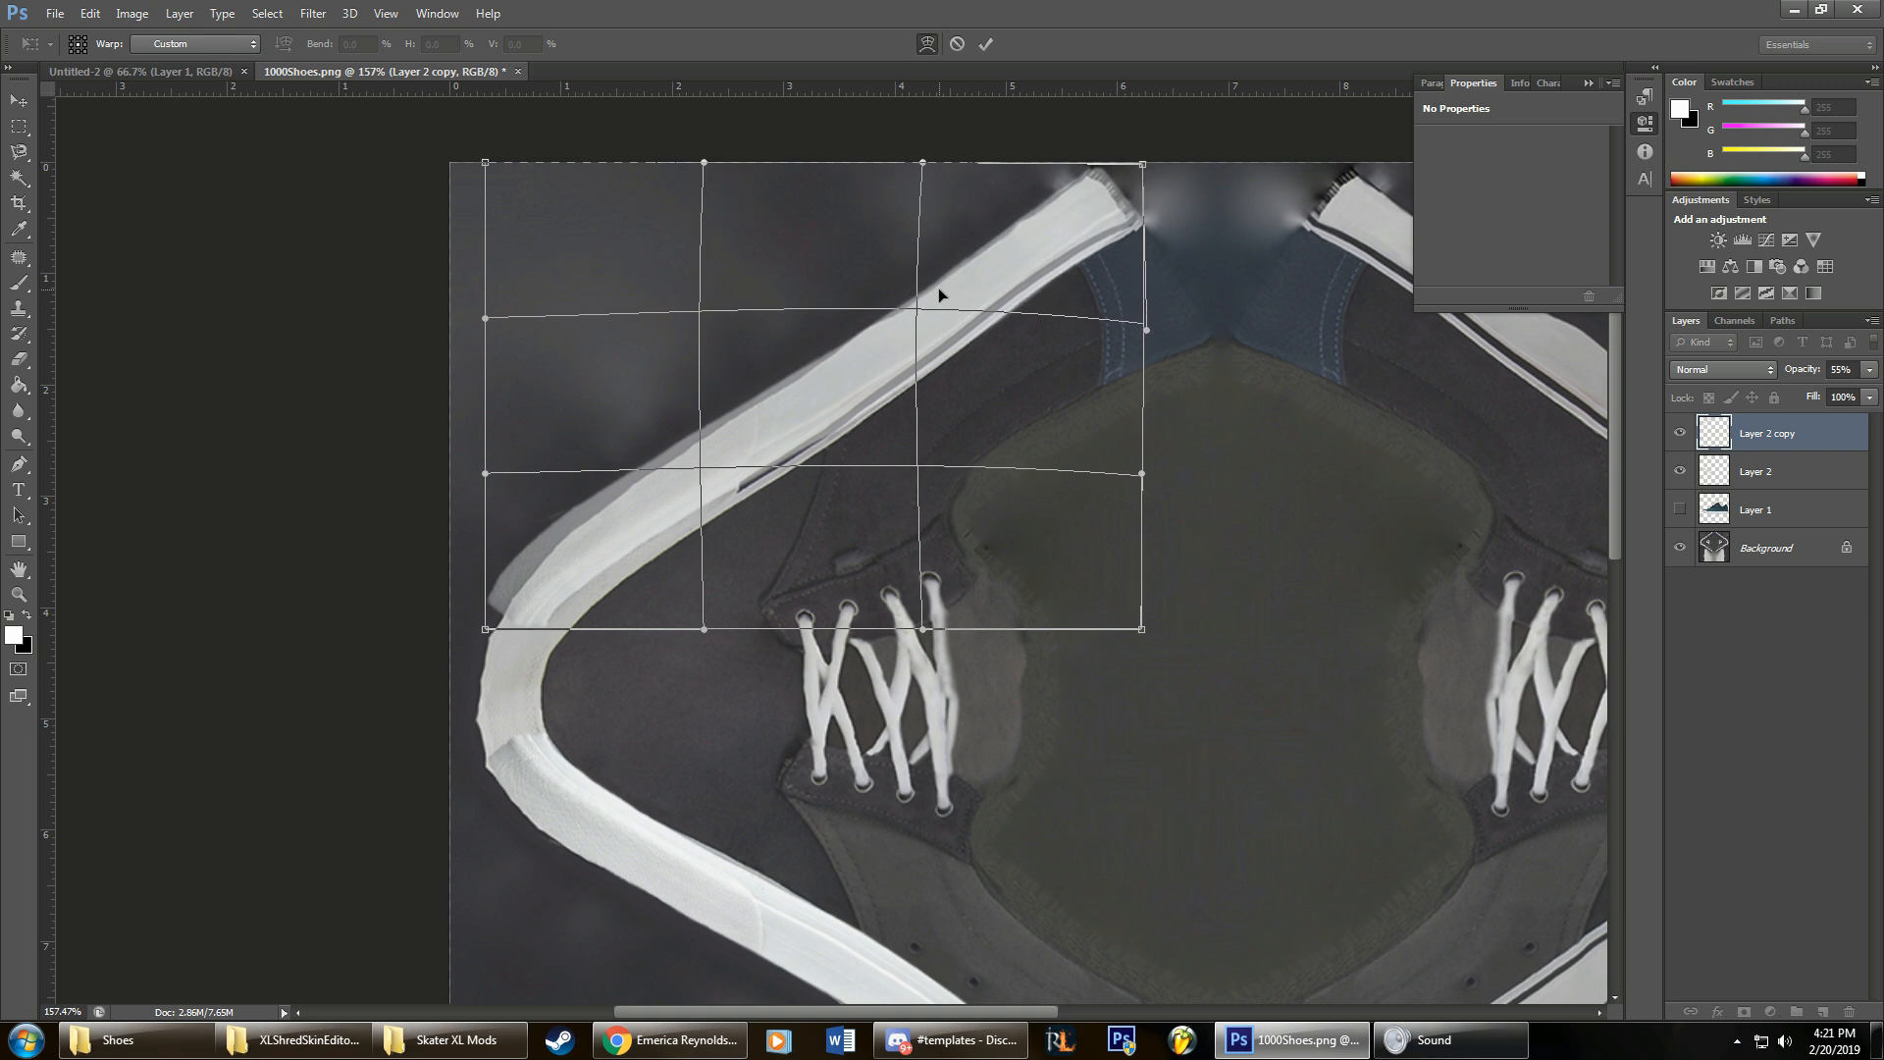
pyautogui.moveTo(938, 290); pyautogui.dragTo(944, 290)
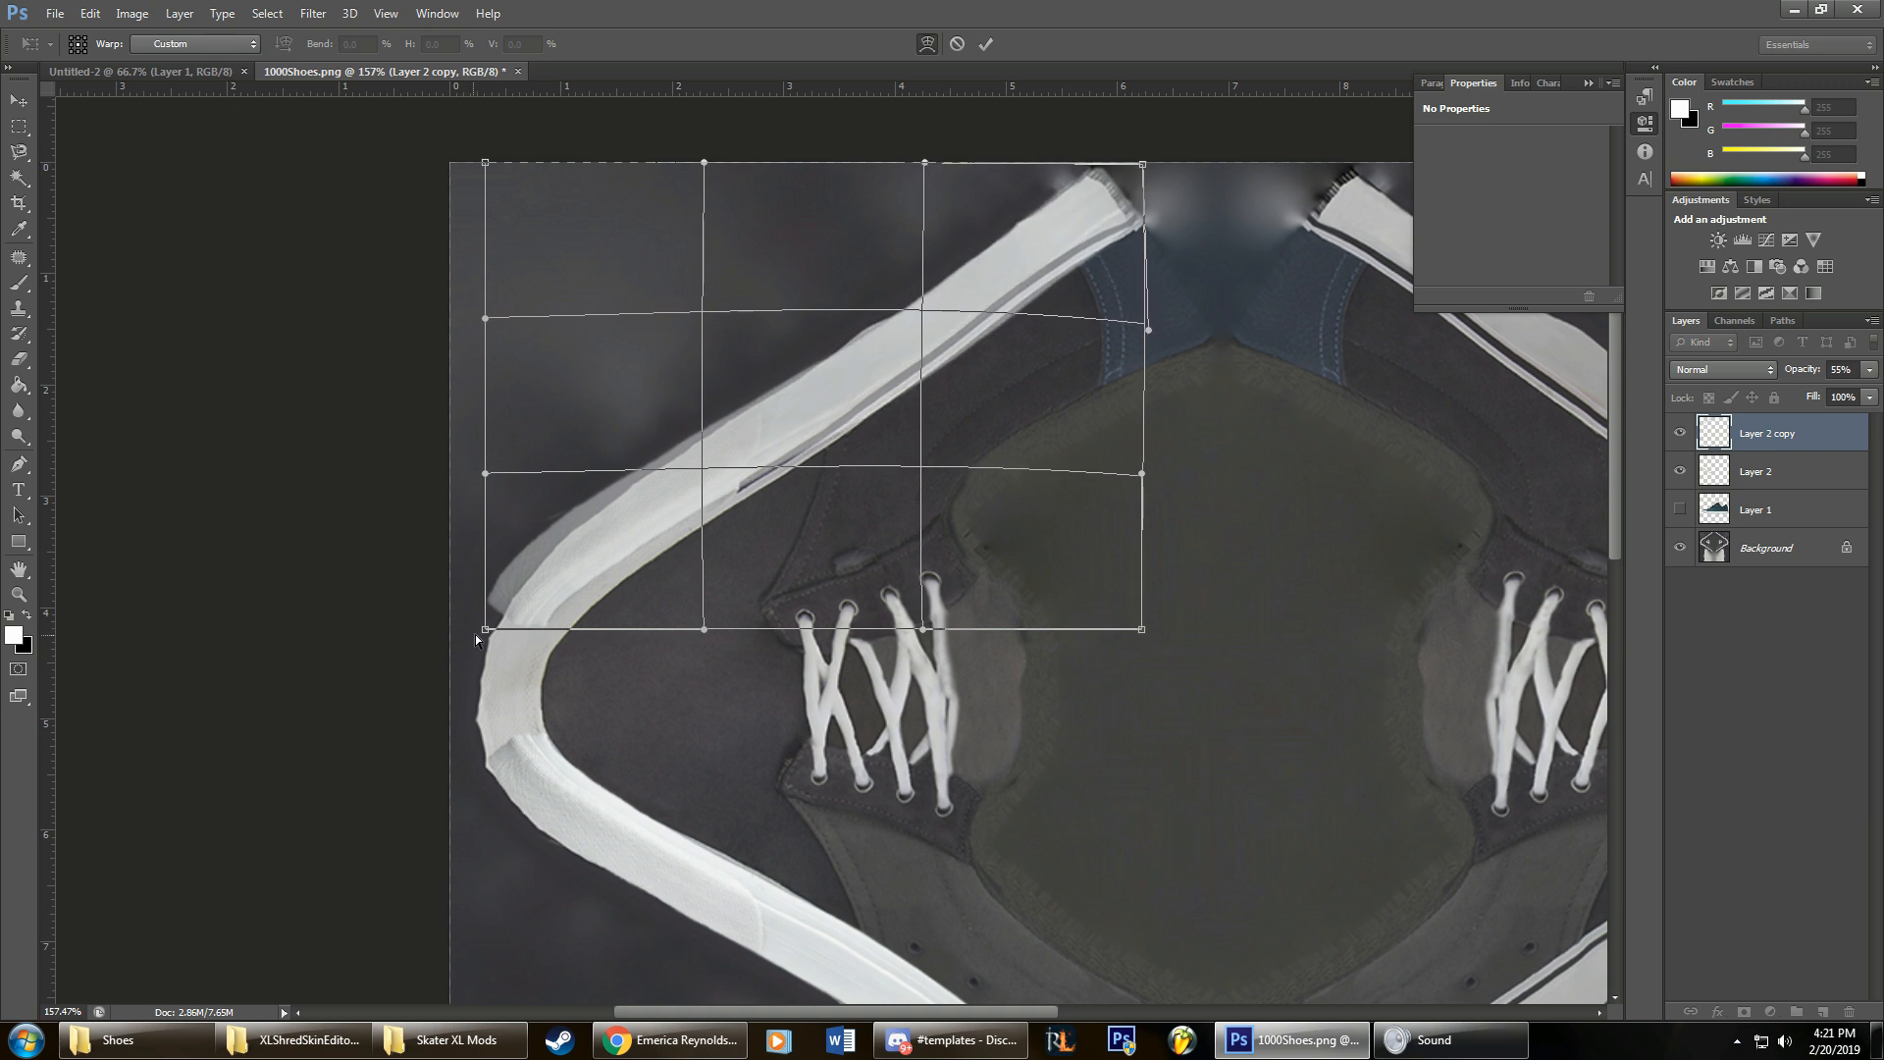
# Step: Warp the toe end of the flipped sole copy to the template strip's curve, apply it, and restore the layer's opacity to 100%
pyautogui.moveTo(475, 634); pyautogui.dragTo(524, 657)
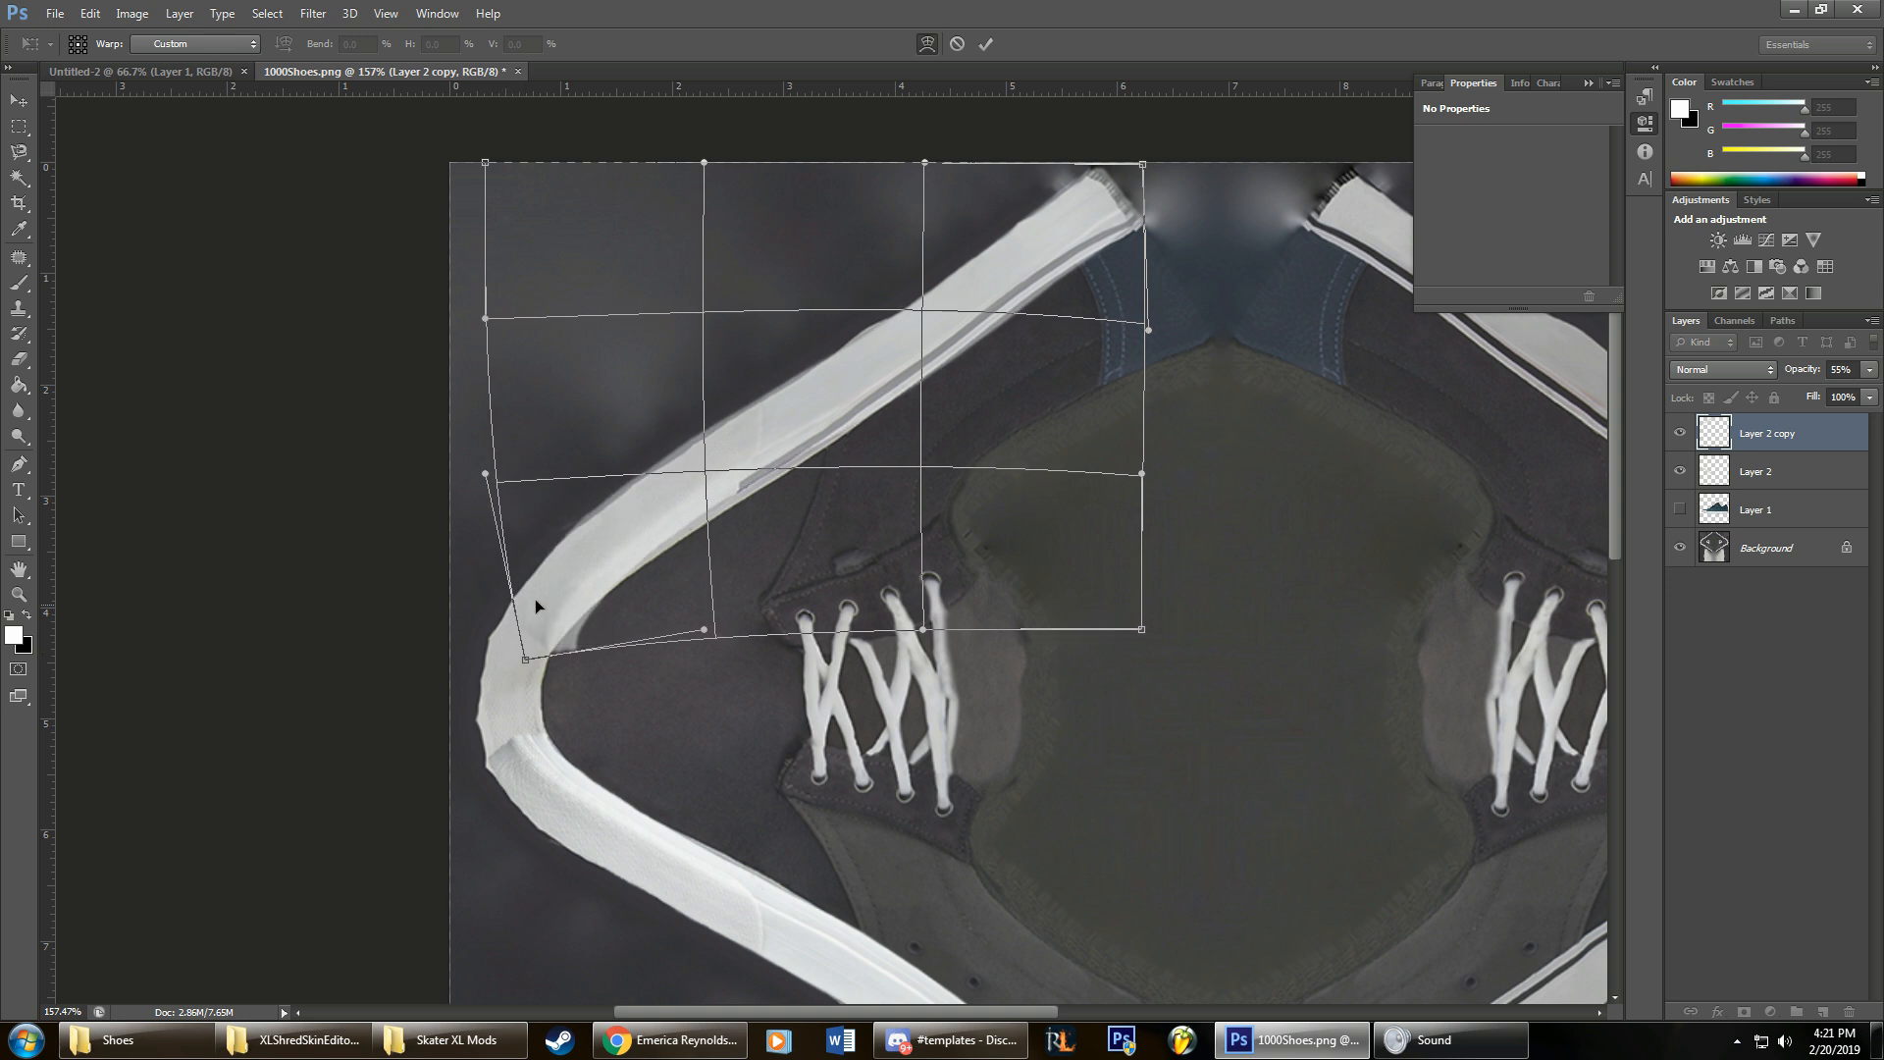
pyautogui.moveTo(490, 482); pyautogui.dragTo(517, 494)
pyautogui.moveTo(703, 633); pyautogui.dragTo(640, 695)
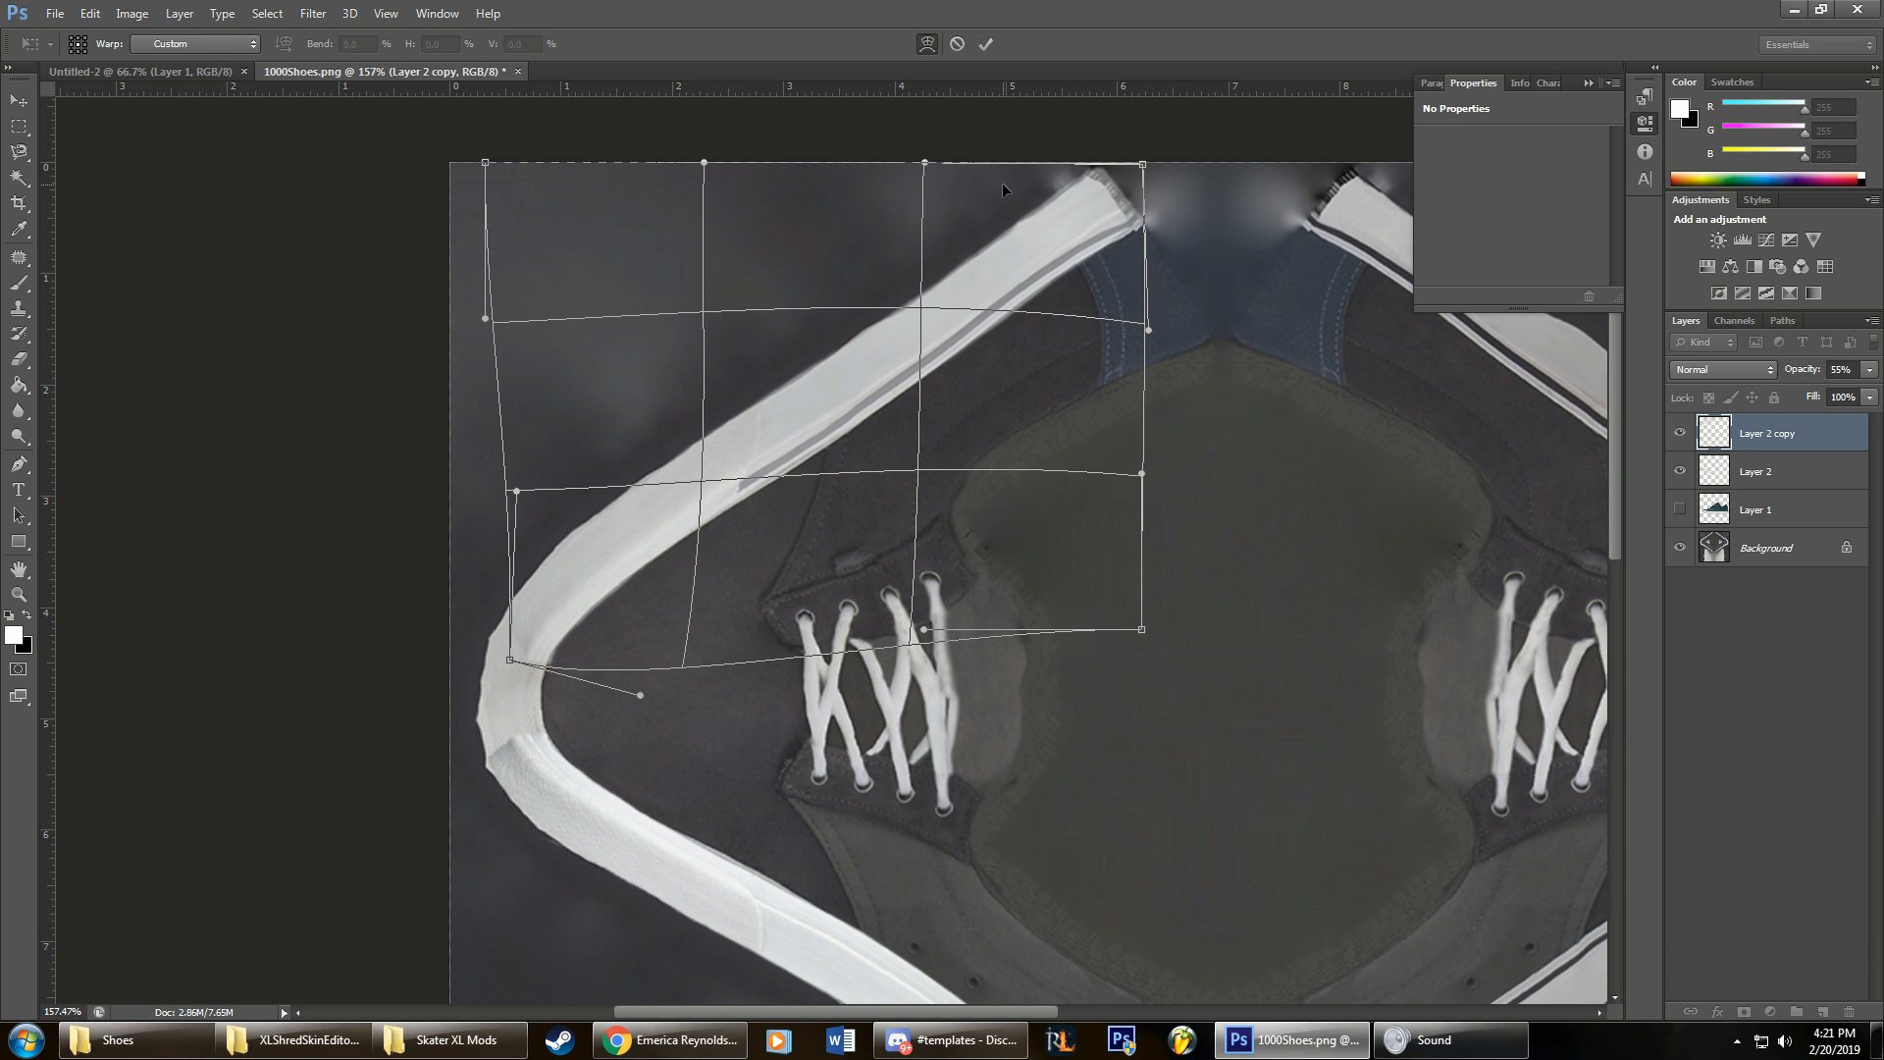
pyautogui.click(985, 45)
pyautogui.moveTo(1803, 380); pyautogui.dragTo(1847, 380)
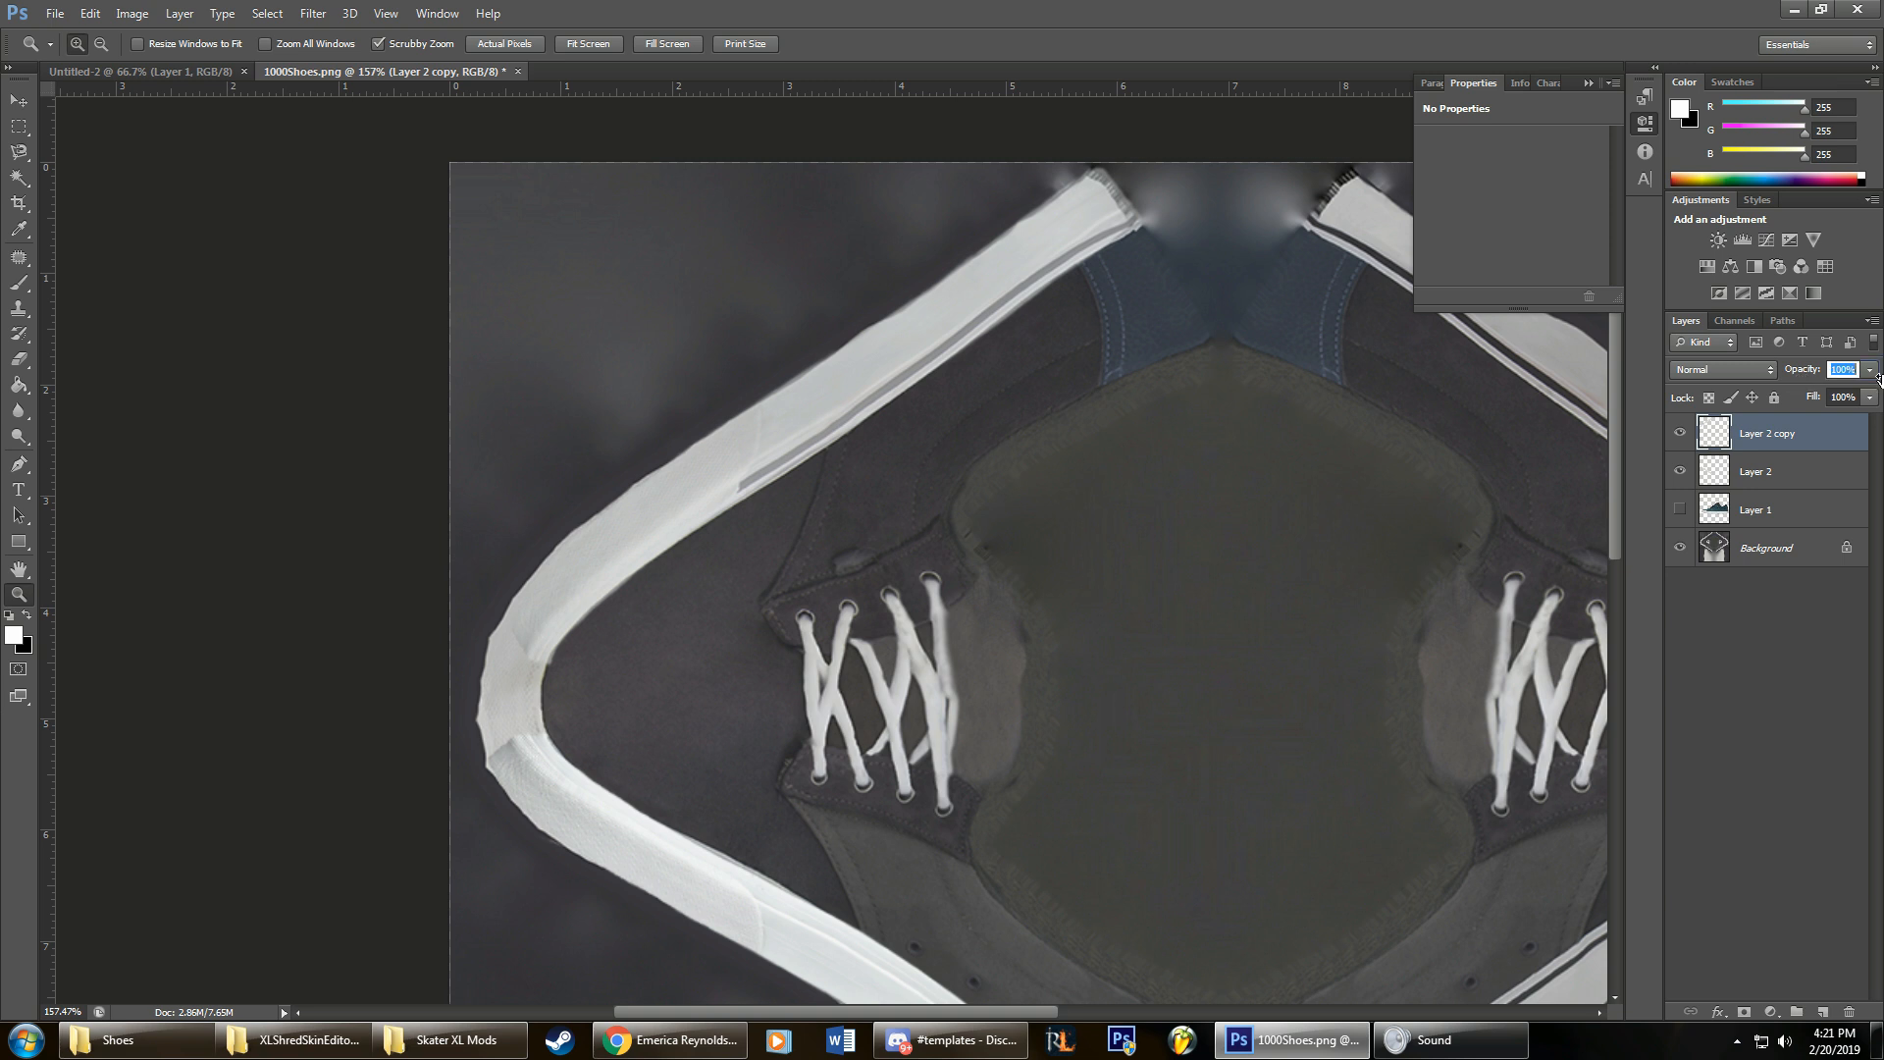
# Step: Outline a section of the lower sole strip just past the toe curve with a four-sided polygonal selection
pyautogui.click(515, 696)
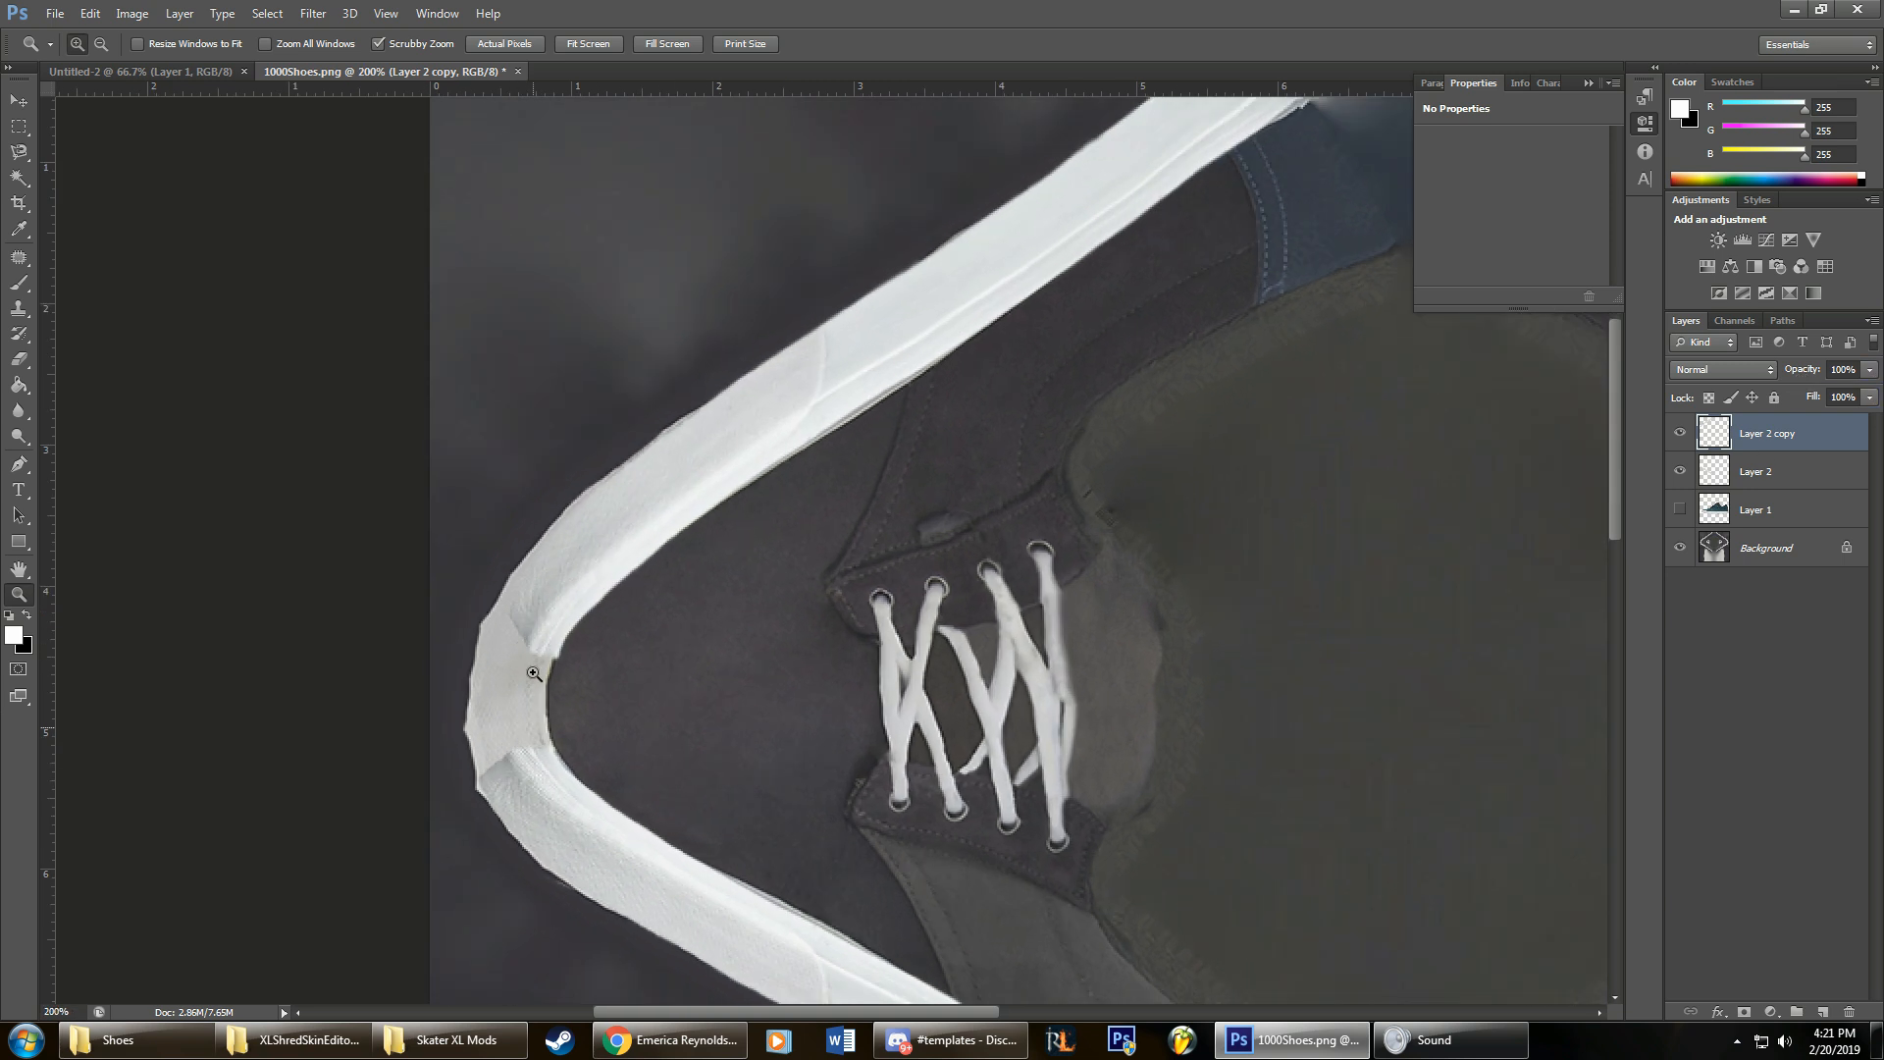
pyautogui.moveTo(692, 687)
pyautogui.mouseDown()
pyautogui.moveTo(622, 664)
pyautogui.moveTo(679, 658)
pyautogui.moveTo(716, 736)
pyautogui.moveTo(862, 863)
pyautogui.moveTo(766, 815)
pyautogui.mouseUp()
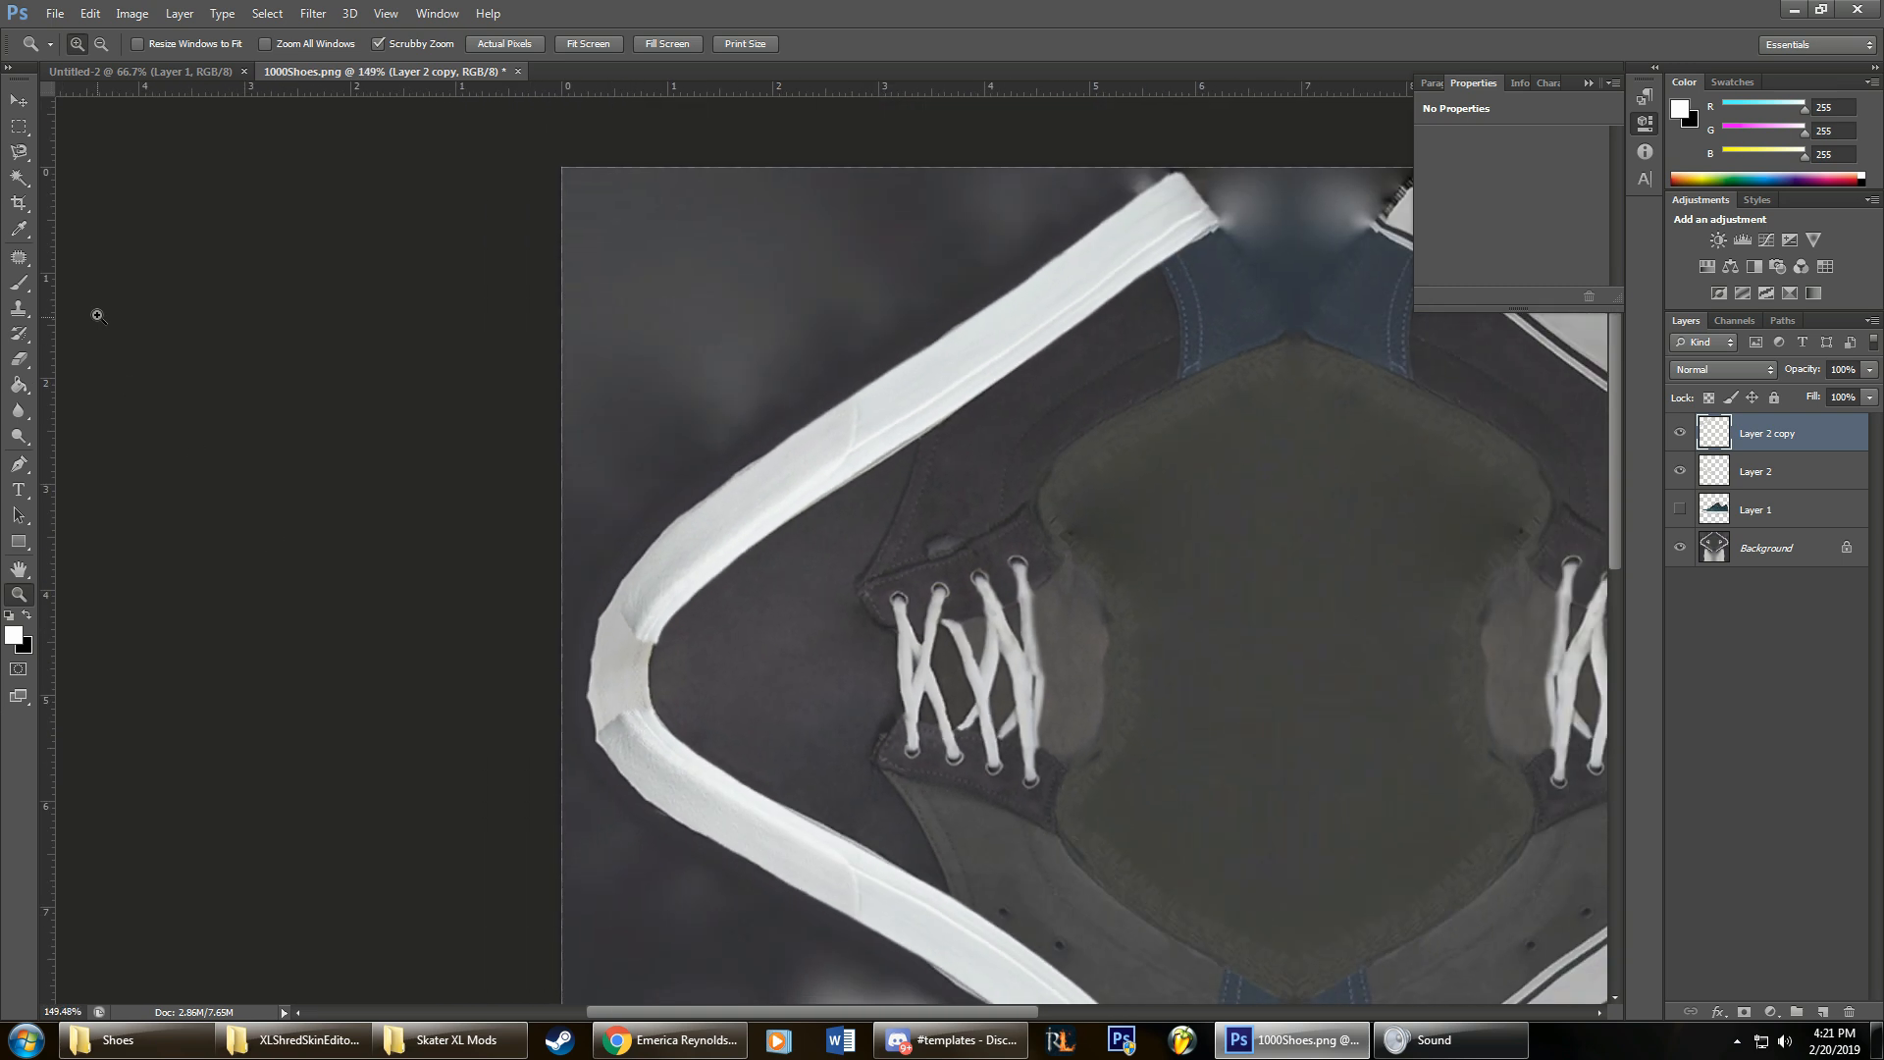
pyautogui.moveTo(24, 158); pyautogui.dragTo(78, 169)
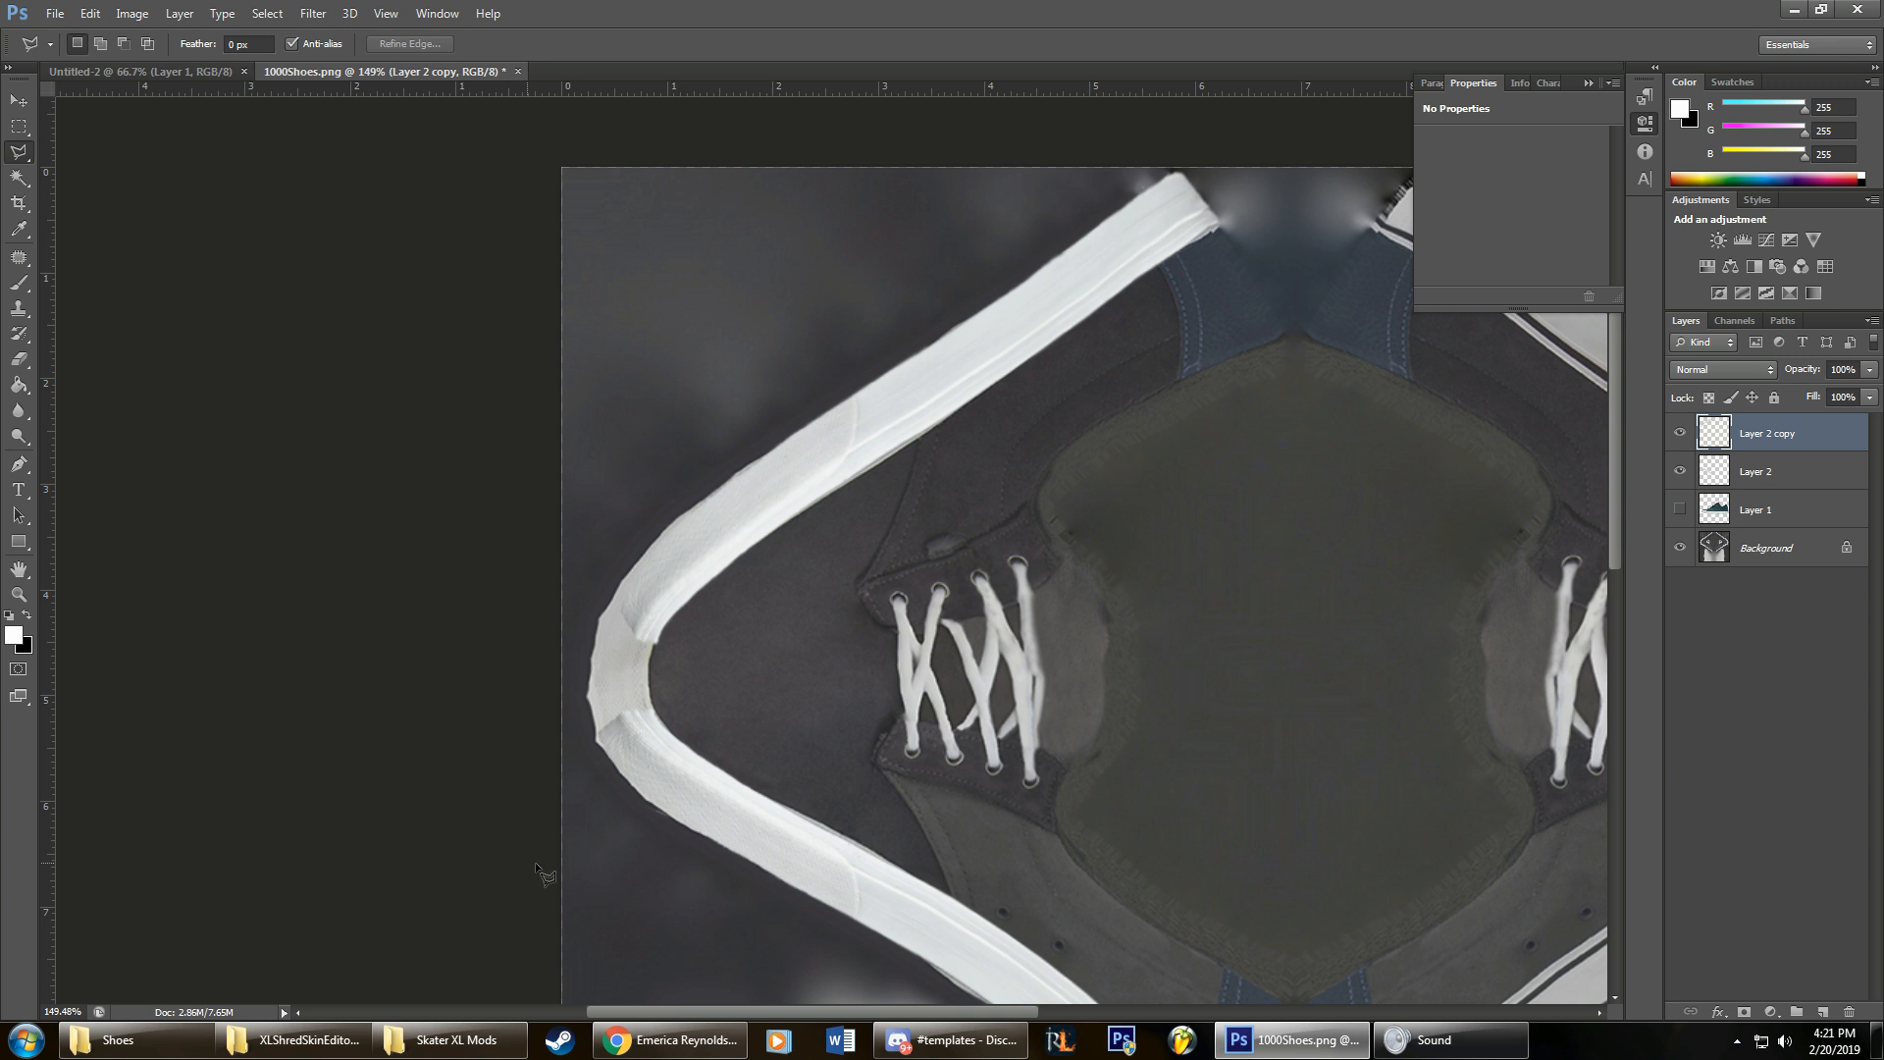
pyautogui.click(625, 798)
pyautogui.click(837, 799)
pyautogui.click(771, 917)
pyautogui.click(624, 800)
# Step: Find the layer holding the selected sole section and copy that section from Layer 2 onto its own layer
pyautogui.hotkey('ctrl', 'j')
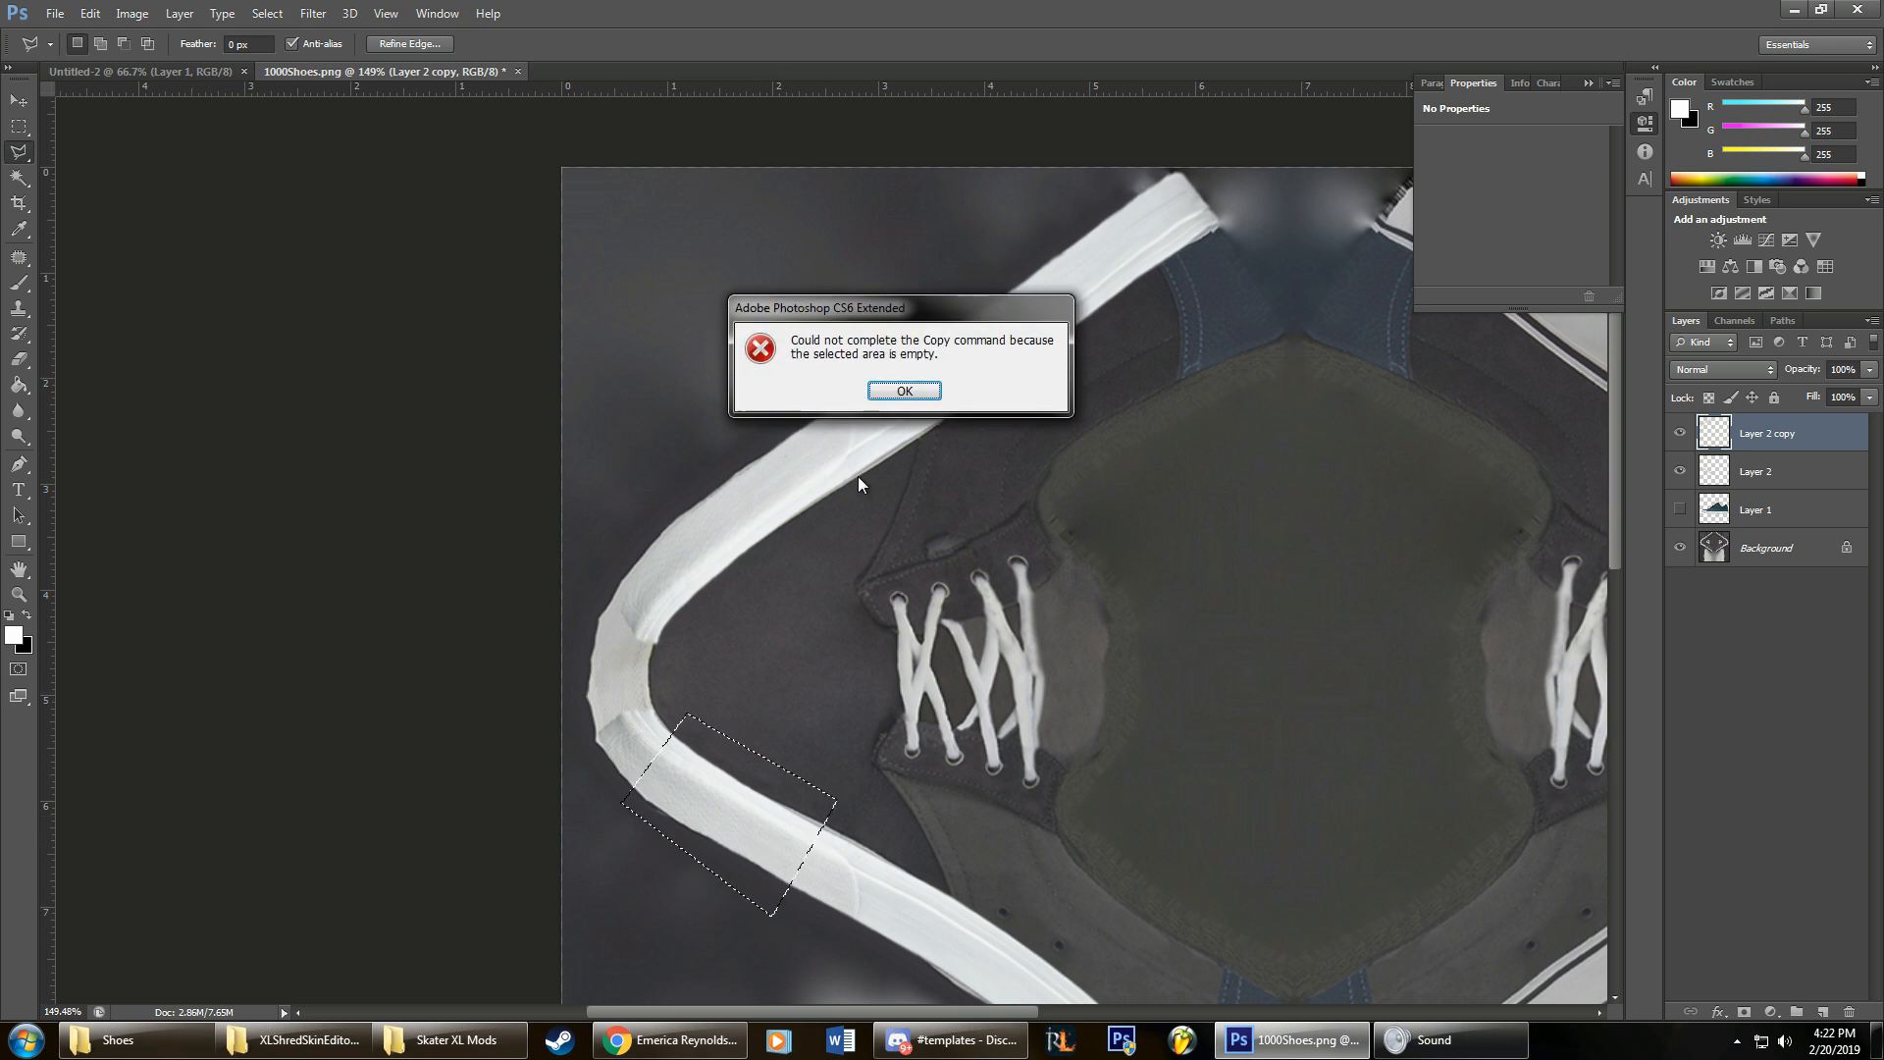
pyautogui.click(908, 393)
pyautogui.click(1680, 433)
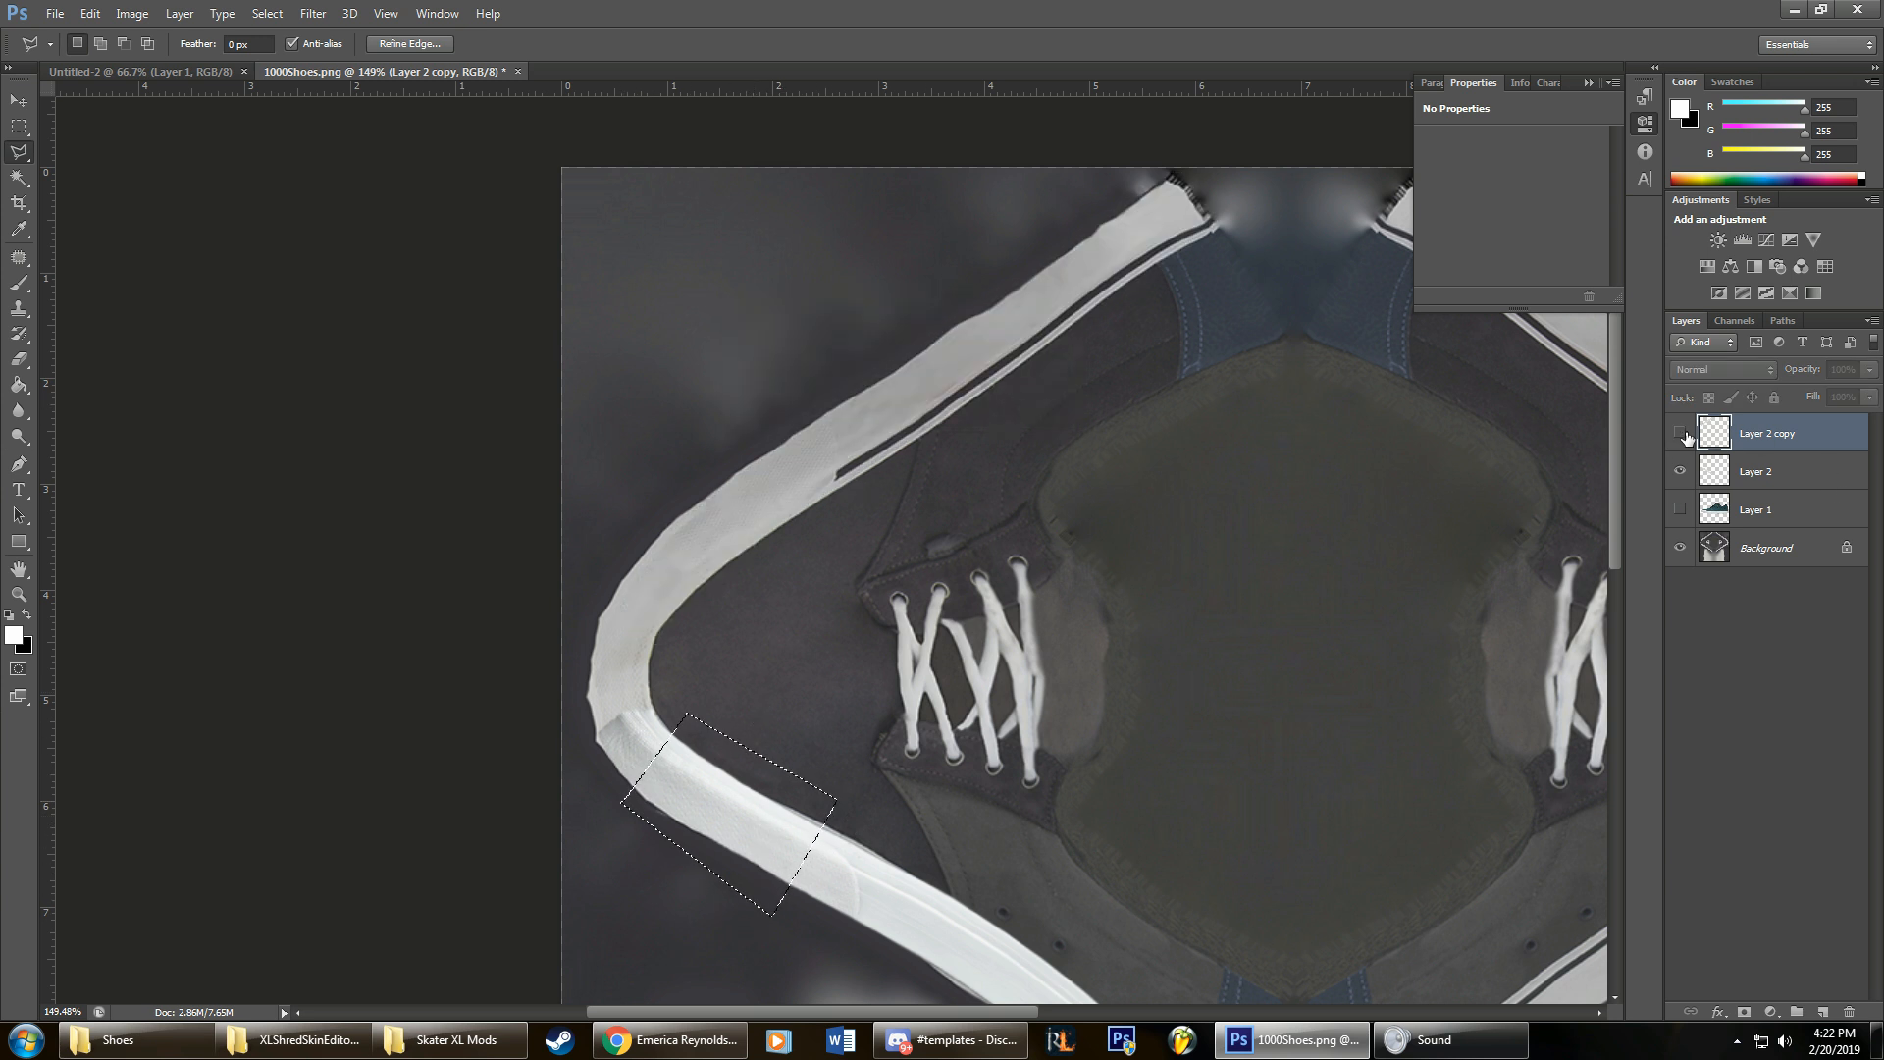
pyautogui.click(1680, 433)
pyautogui.click(1682, 474)
pyautogui.click(1681, 474)
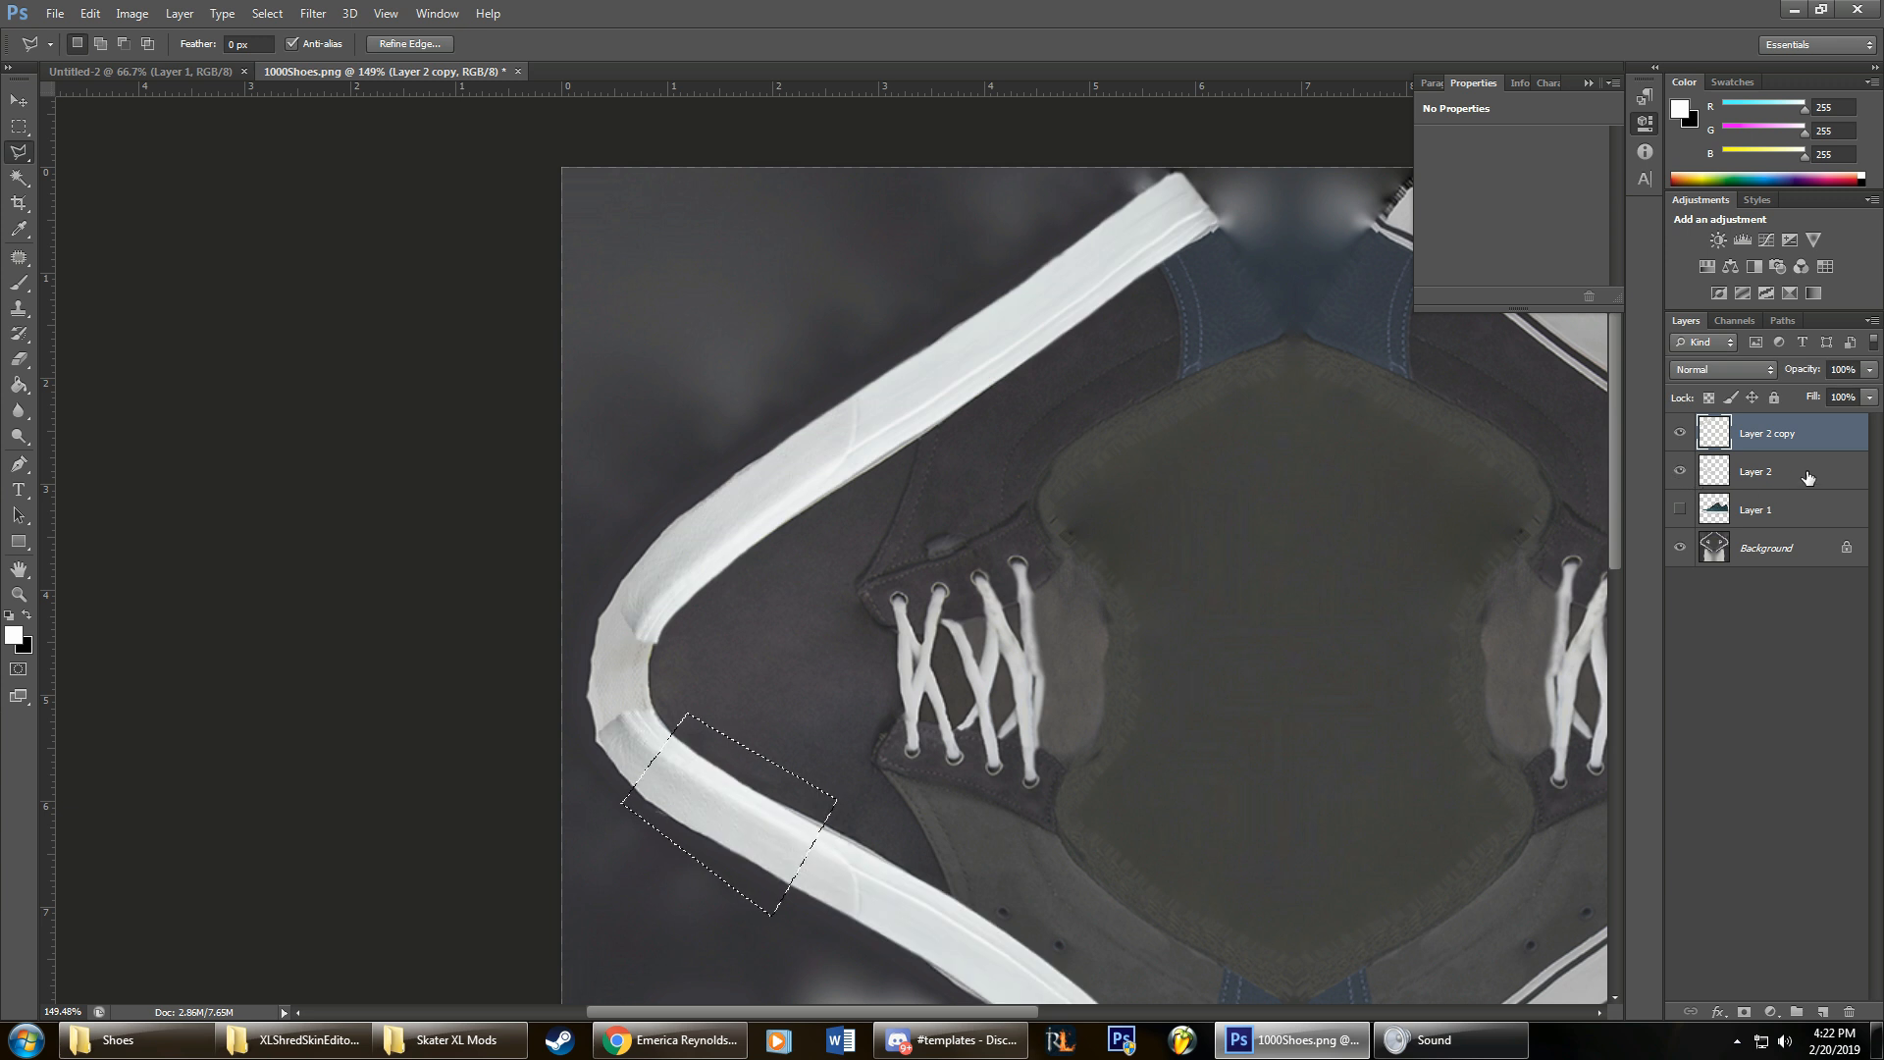
pyautogui.click(1818, 471)
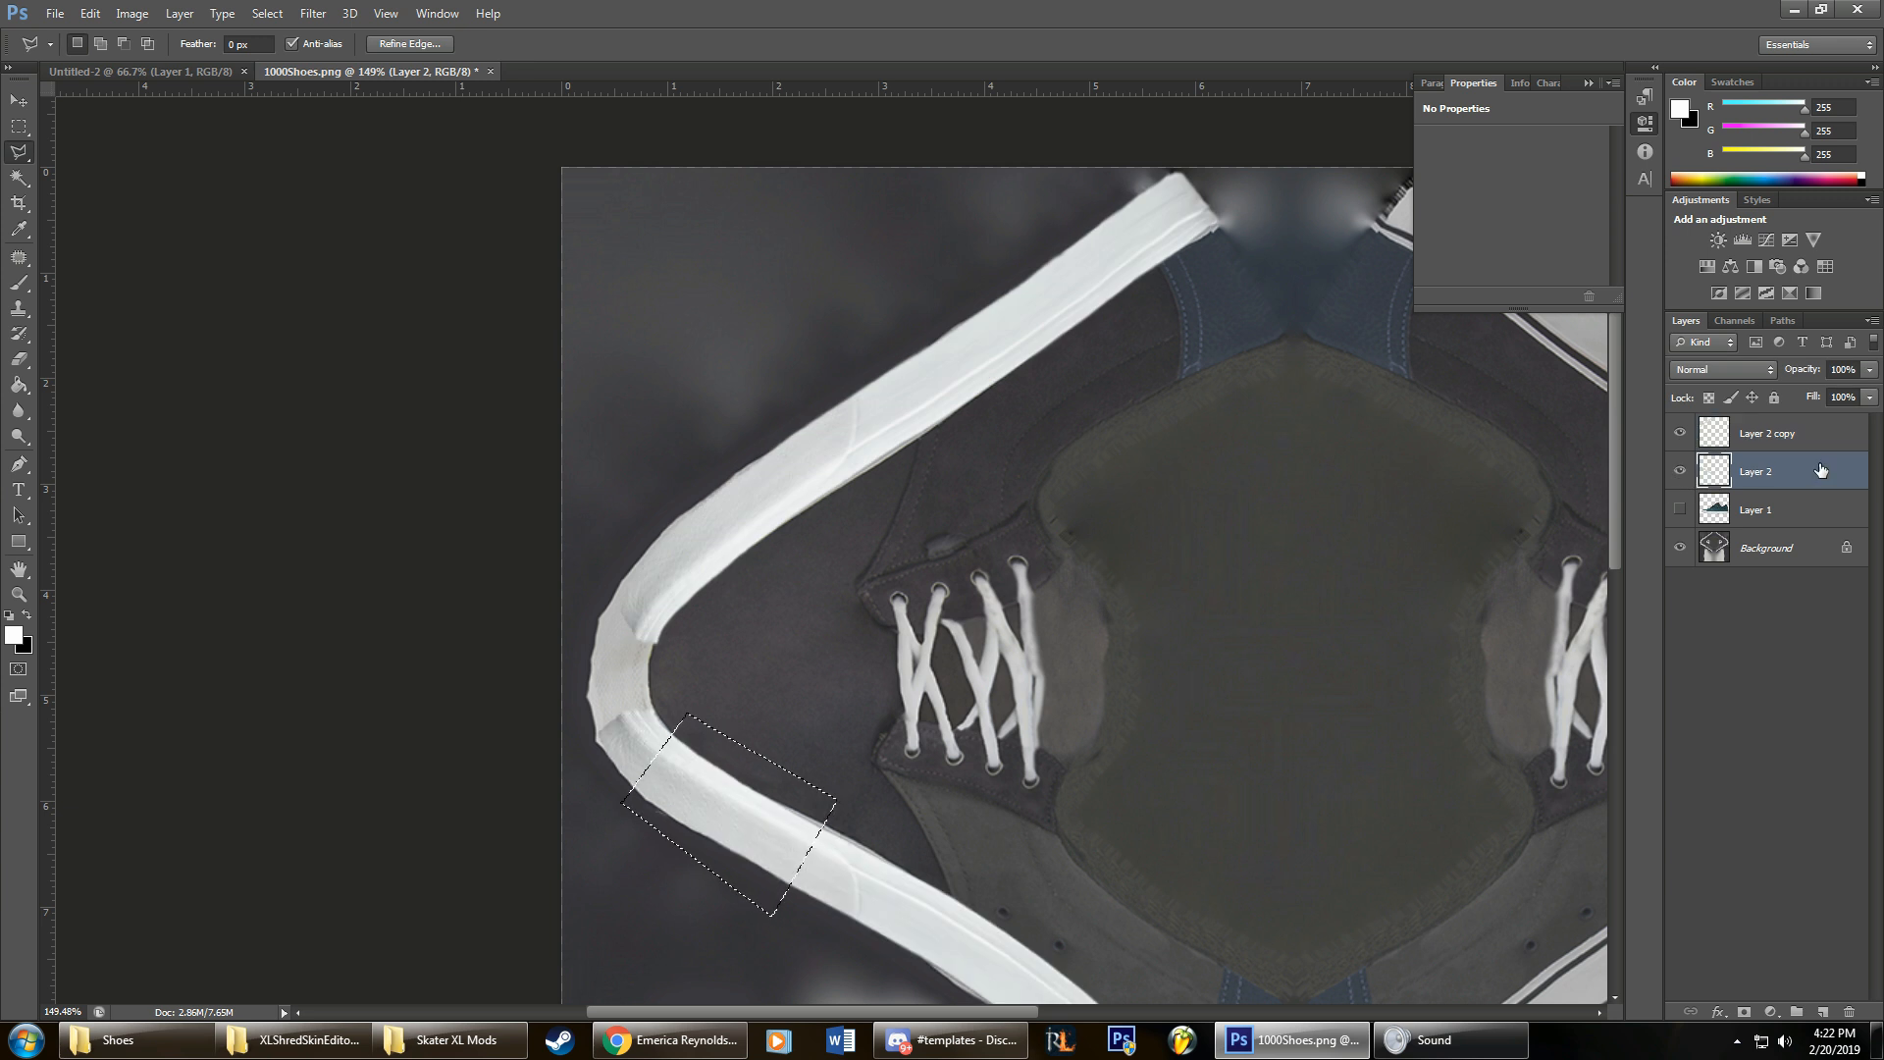
pyautogui.hotkey('ctrl', 'j')
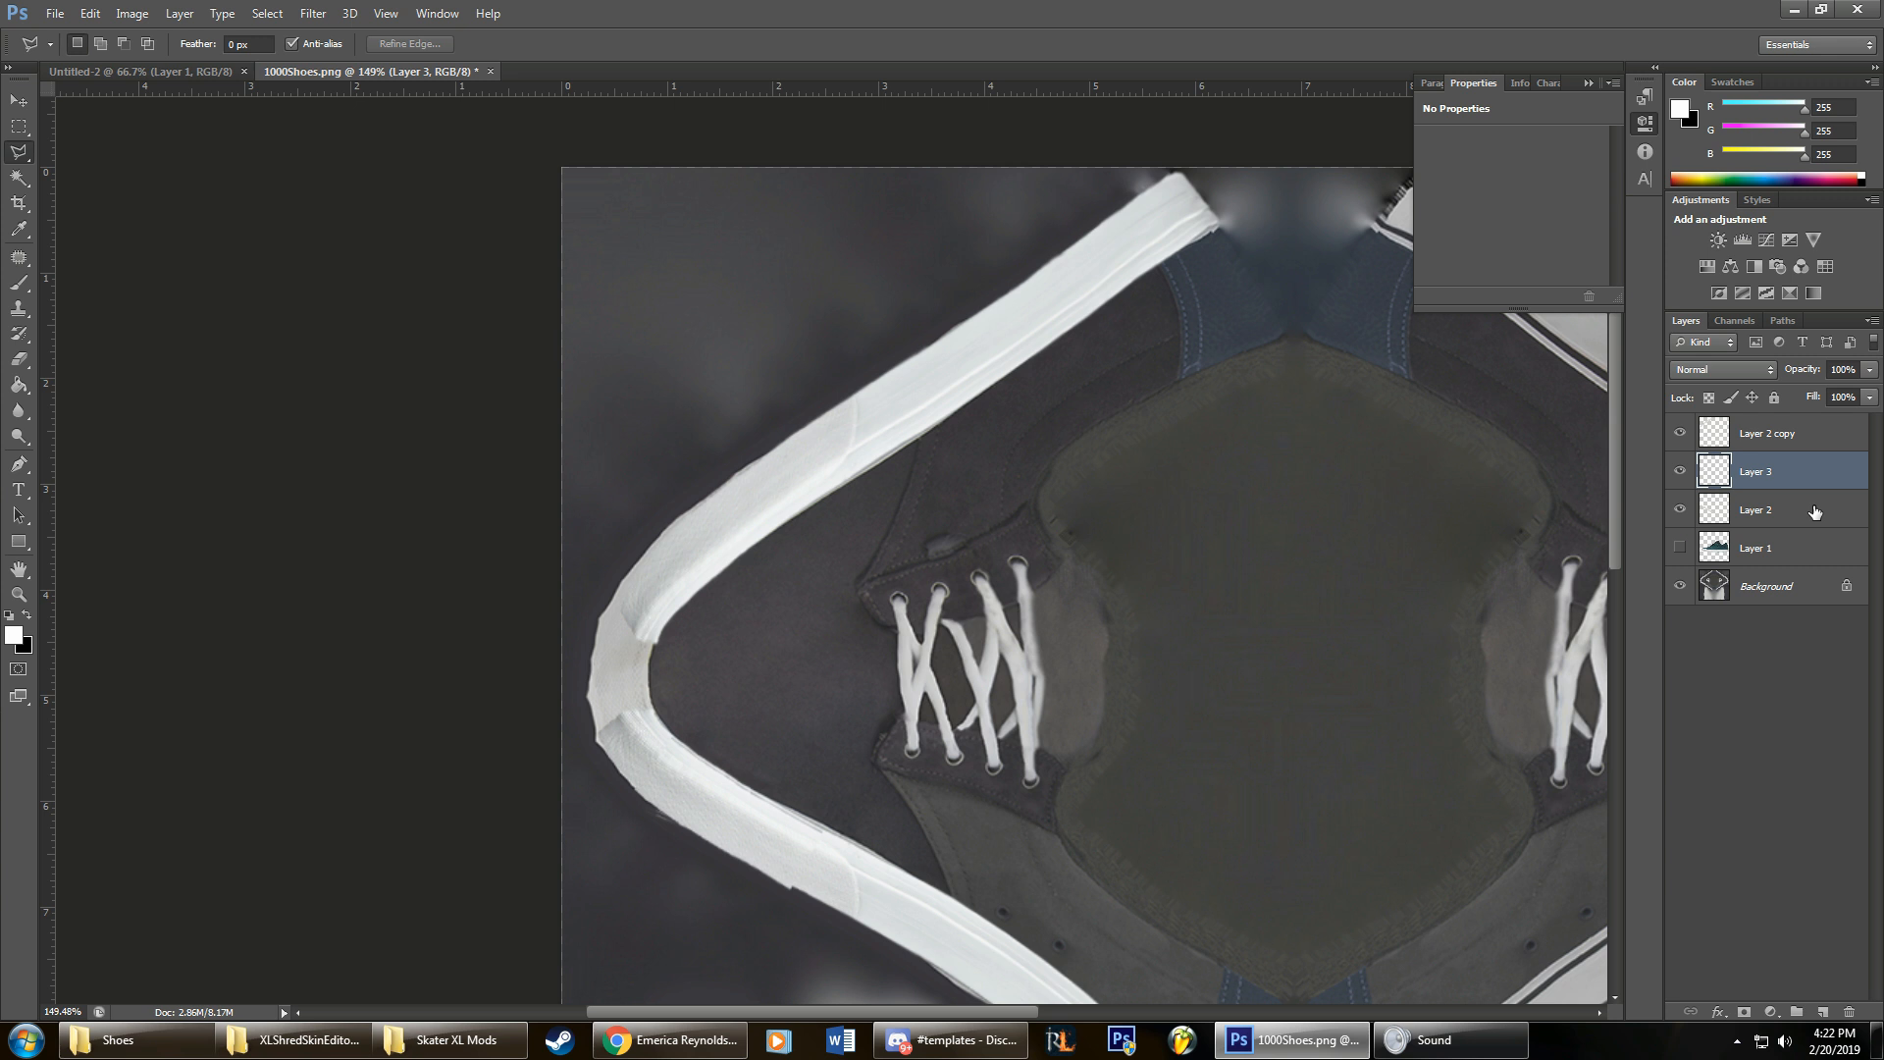
# Step: Move the copied sole piece over the toe gap, rotate it by about 58° to stand upright, and apply the transform
pyautogui.moveTo(819, 825); pyautogui.dragTo(744, 697)
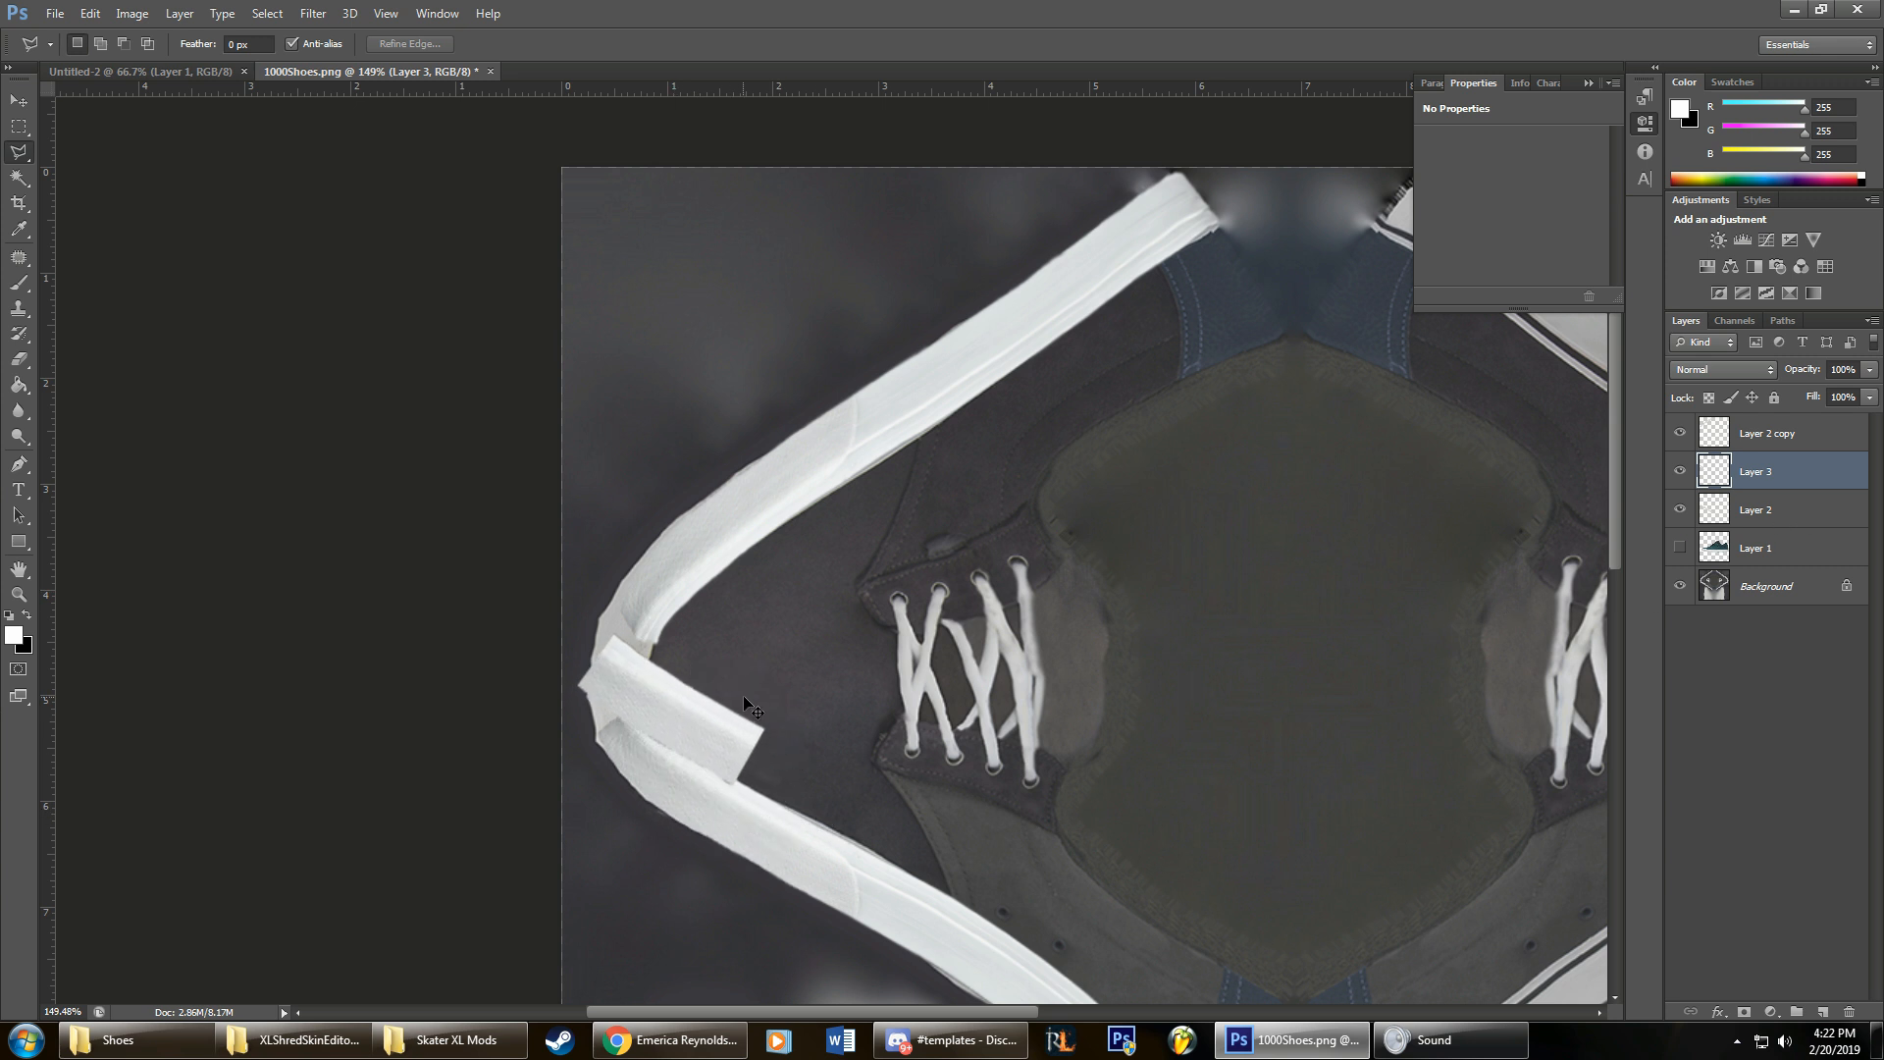
pyautogui.hotkey('ctrl', 't')
pyautogui.moveTo(903, 655); pyautogui.dragTo(812, 852)
pyautogui.moveTo(701, 701); pyautogui.dragTo(651, 657)
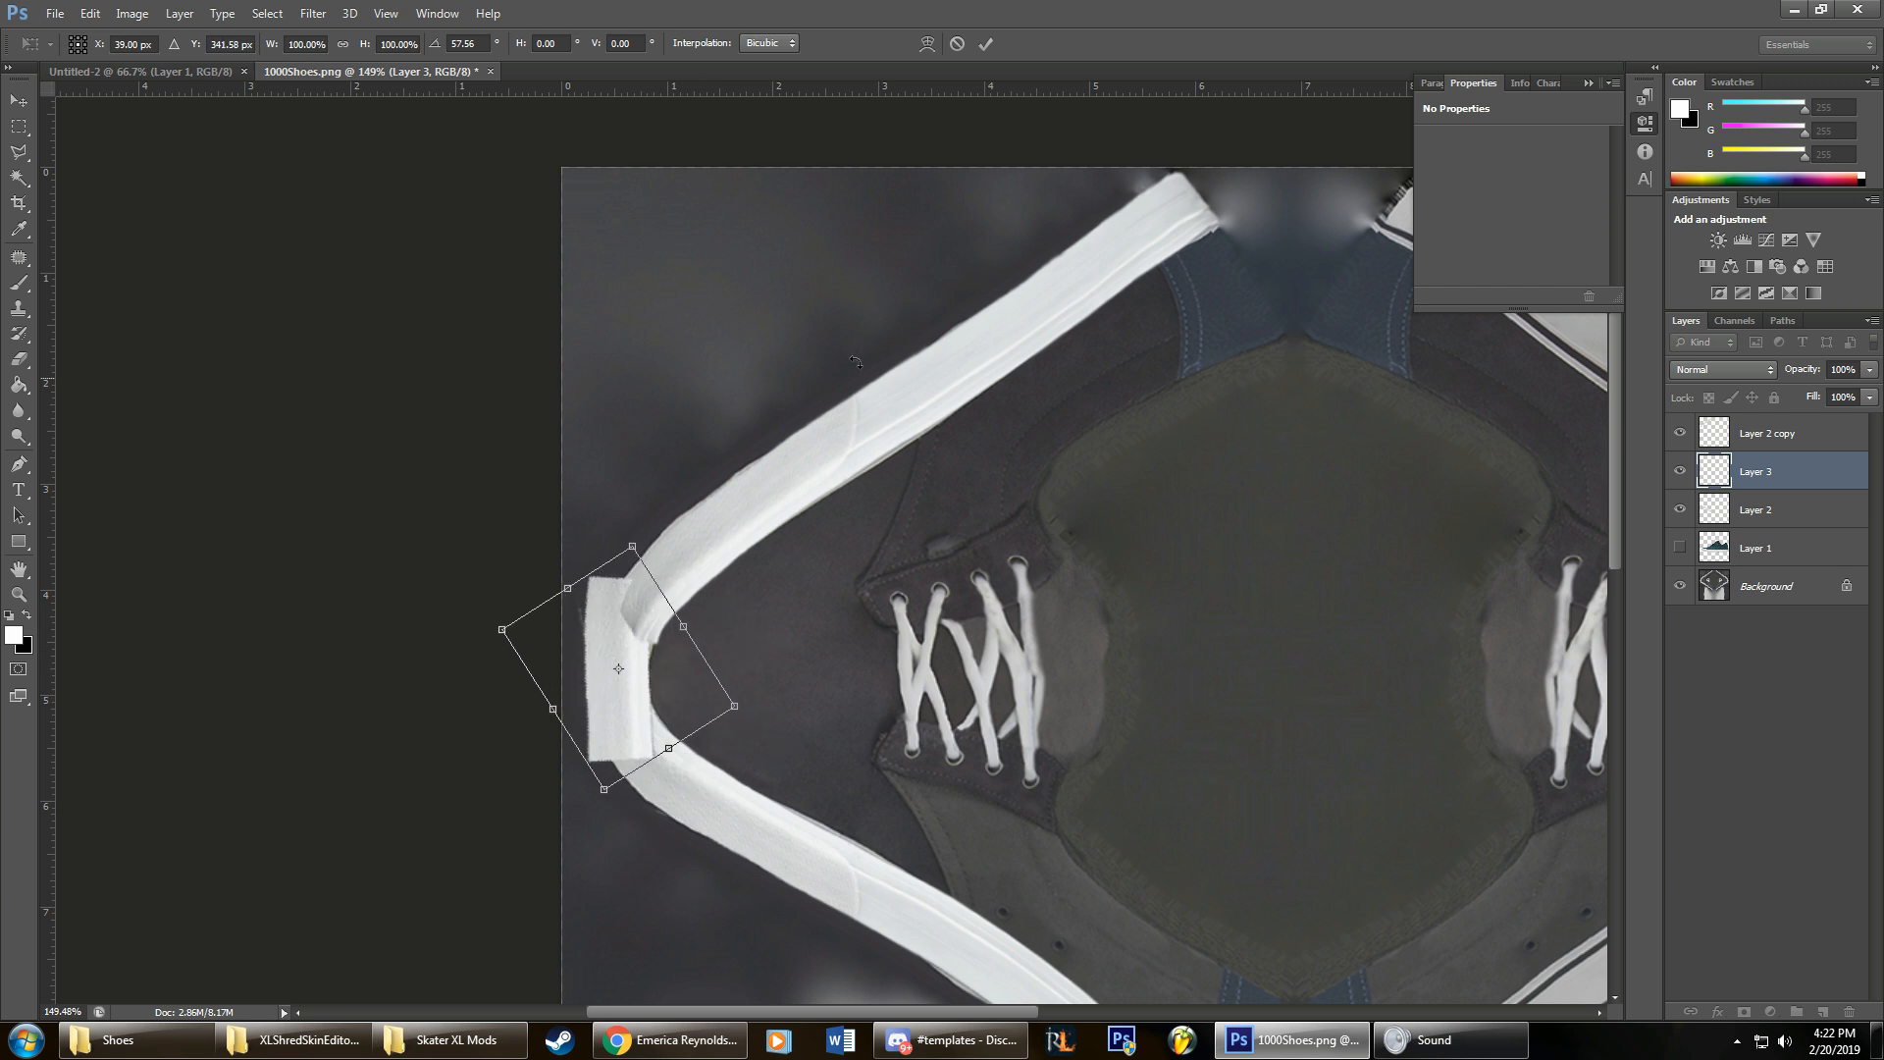
pyautogui.click(987, 42)
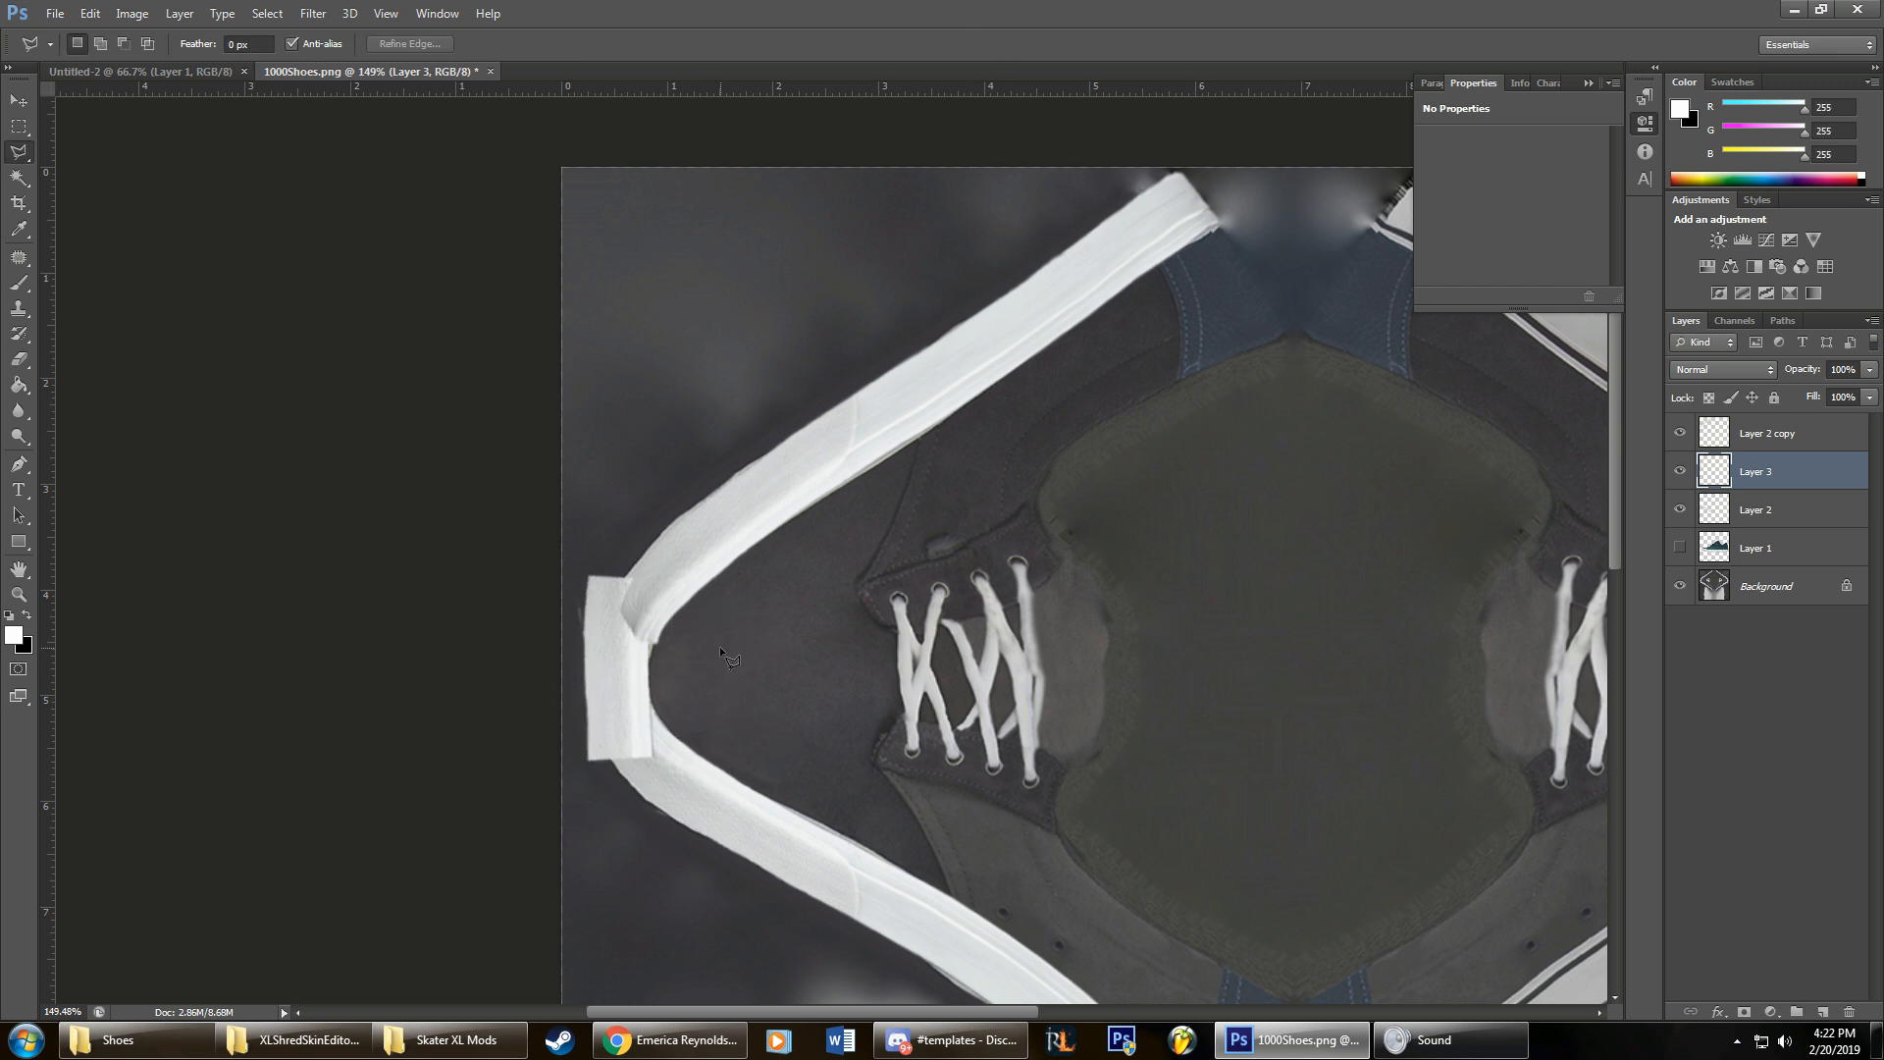
# Step: Warp the inner corners of the toe piece outward so it bridges the upper and lower sole strips, and apply the warp
pyautogui.click(19, 594)
pyautogui.moveTo(648, 601); pyautogui.dragTo(623, 726)
pyautogui.hotkey('ctrl', 't')
pyautogui.rightClick(592, 693)
pyautogui.click(636, 521)
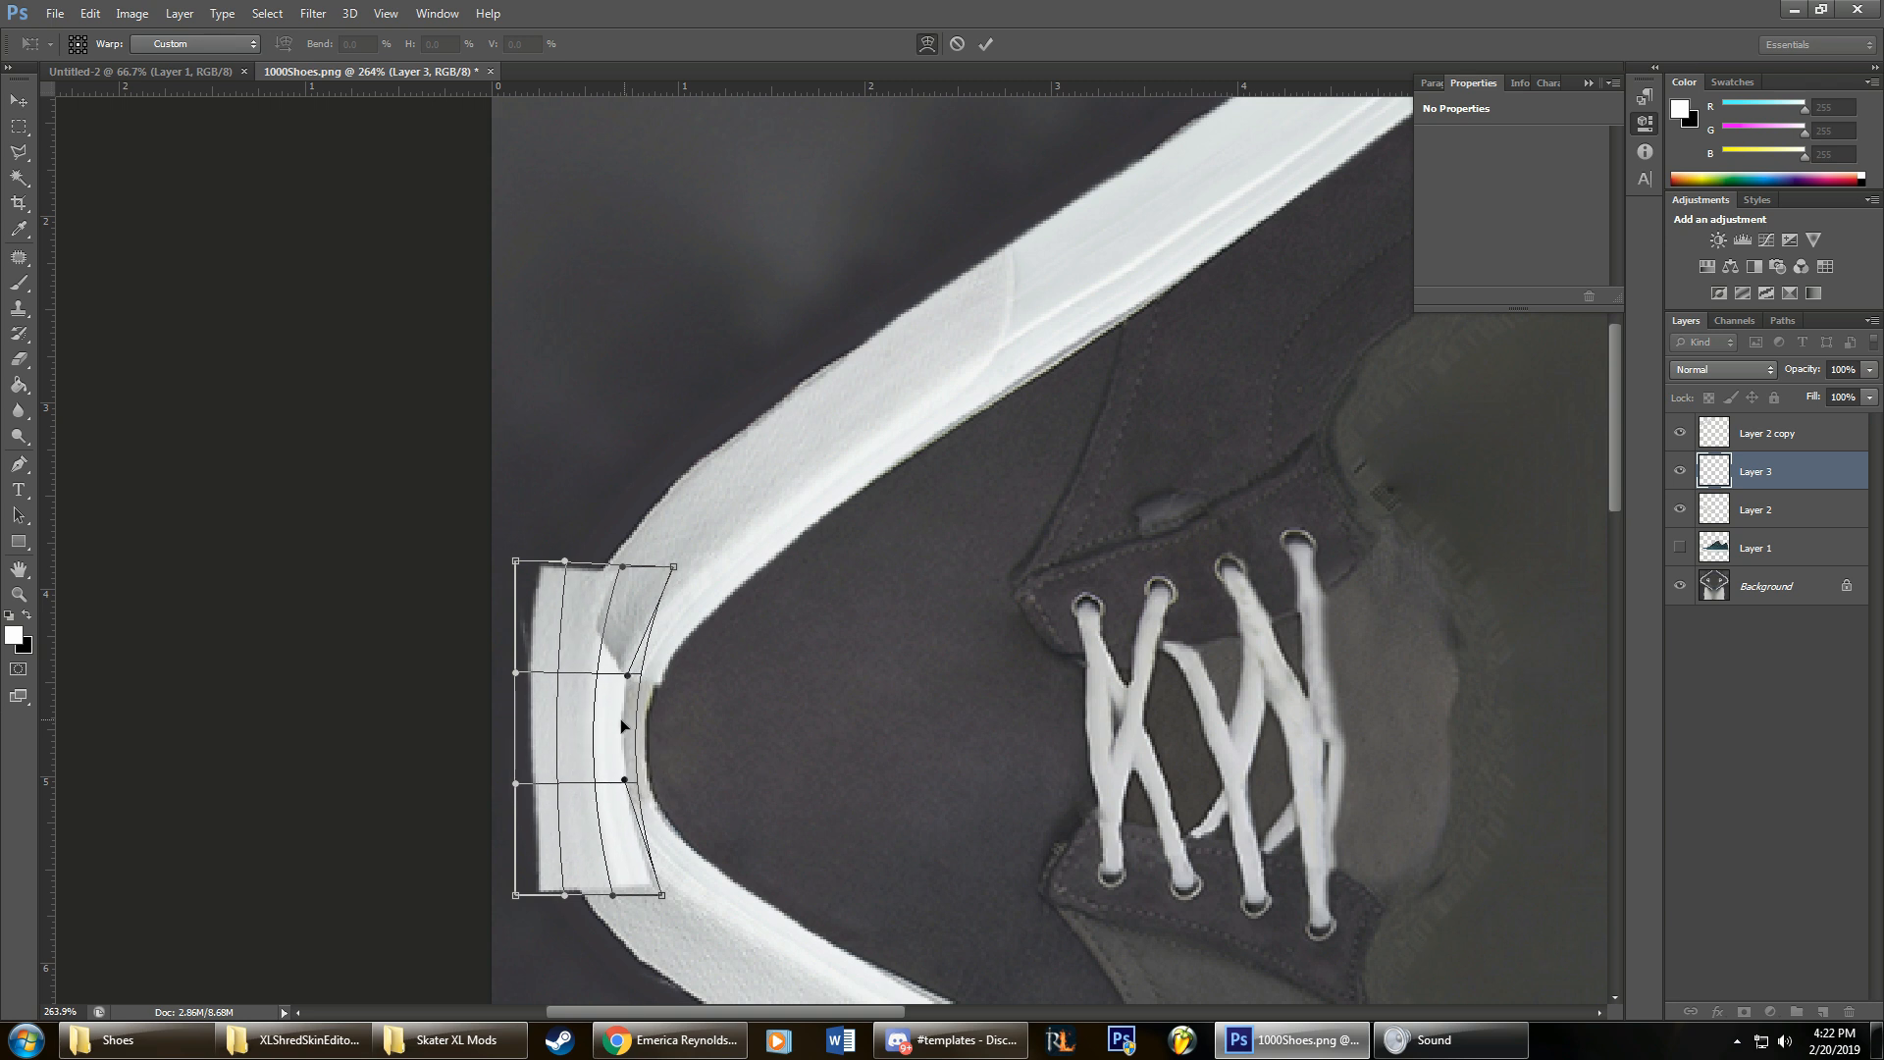
pyautogui.moveTo(676, 567); pyautogui.dragTo(692, 581)
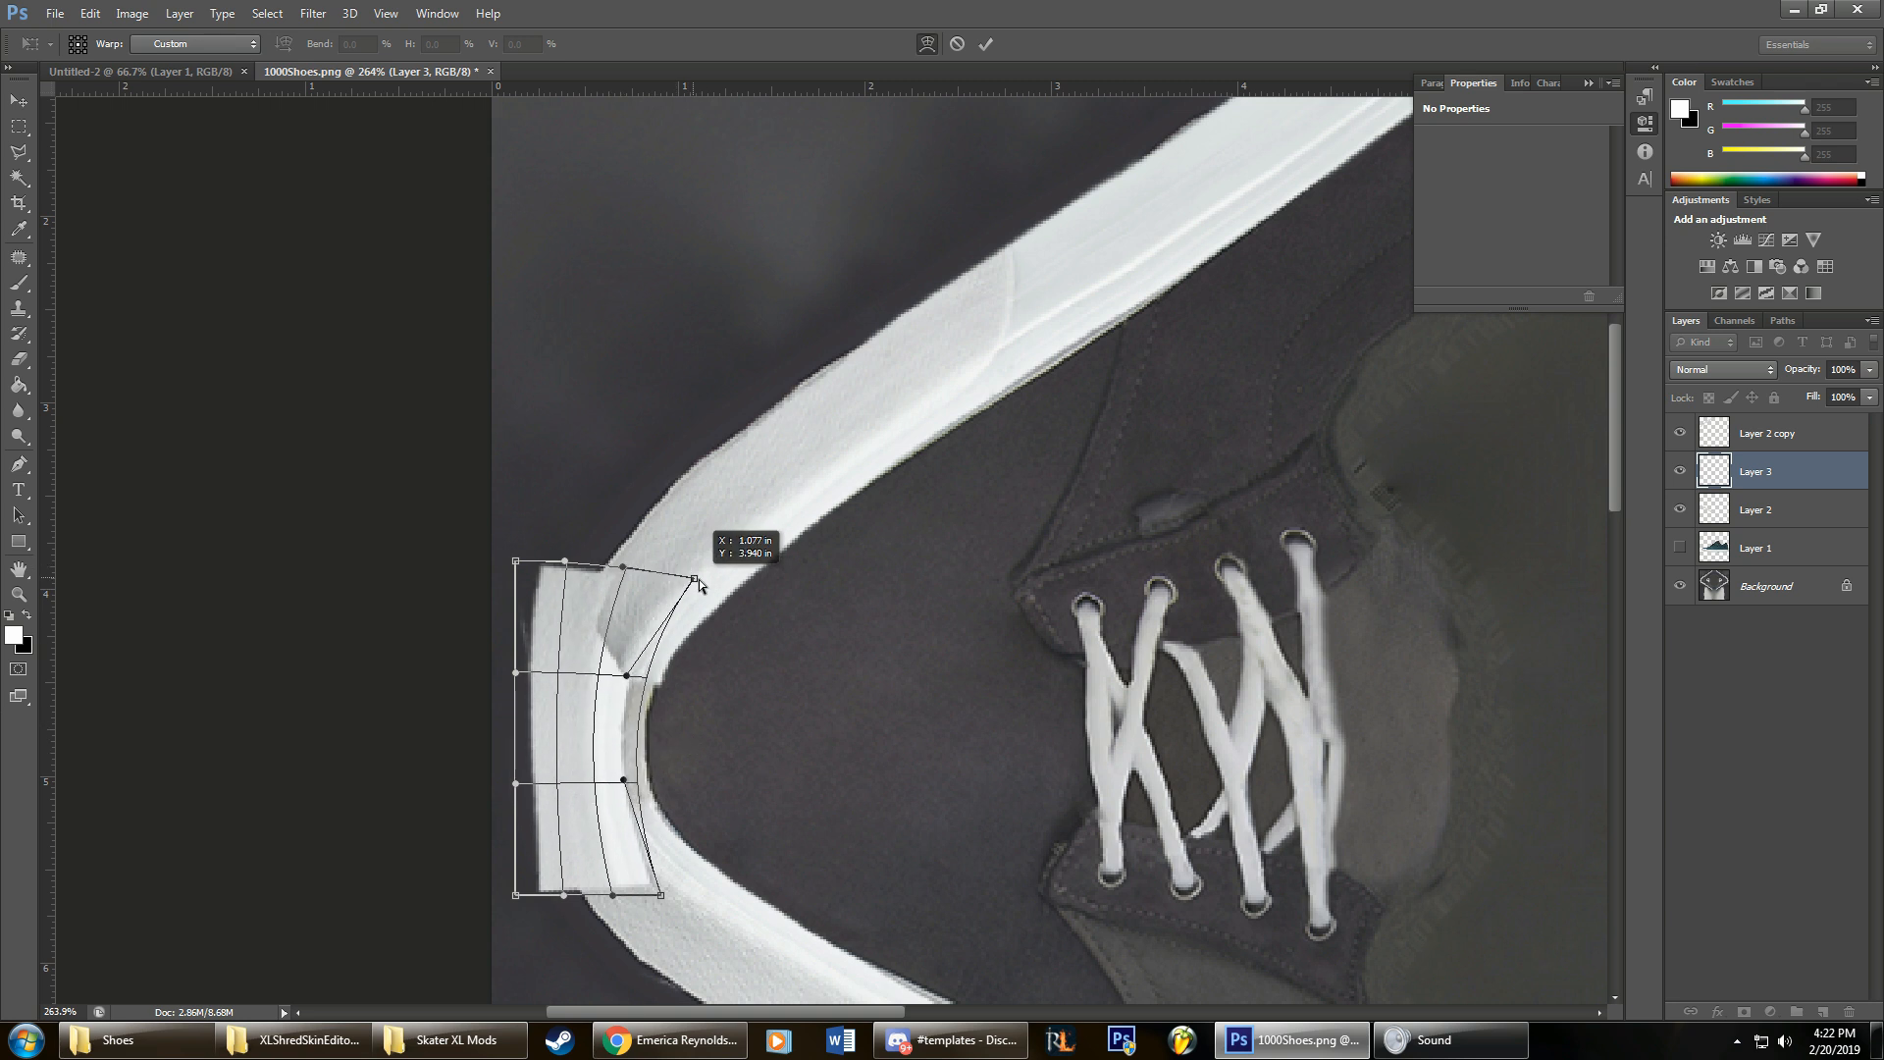
pyautogui.moveTo(663, 895)
pyautogui.mouseDown()
pyautogui.moveTo(682, 879)
pyautogui.moveTo(723, 903)
pyautogui.mouseUp()
pyautogui.press('Return')
pyautogui.hotkey('ctrl', 't')
pyautogui.press('Return')
# Step: Erase the stray edge of the toe piece along the inside of the curve with a 35 px eraser
pyautogui.press('e')
pyautogui.scroll(-3, 813, 641)
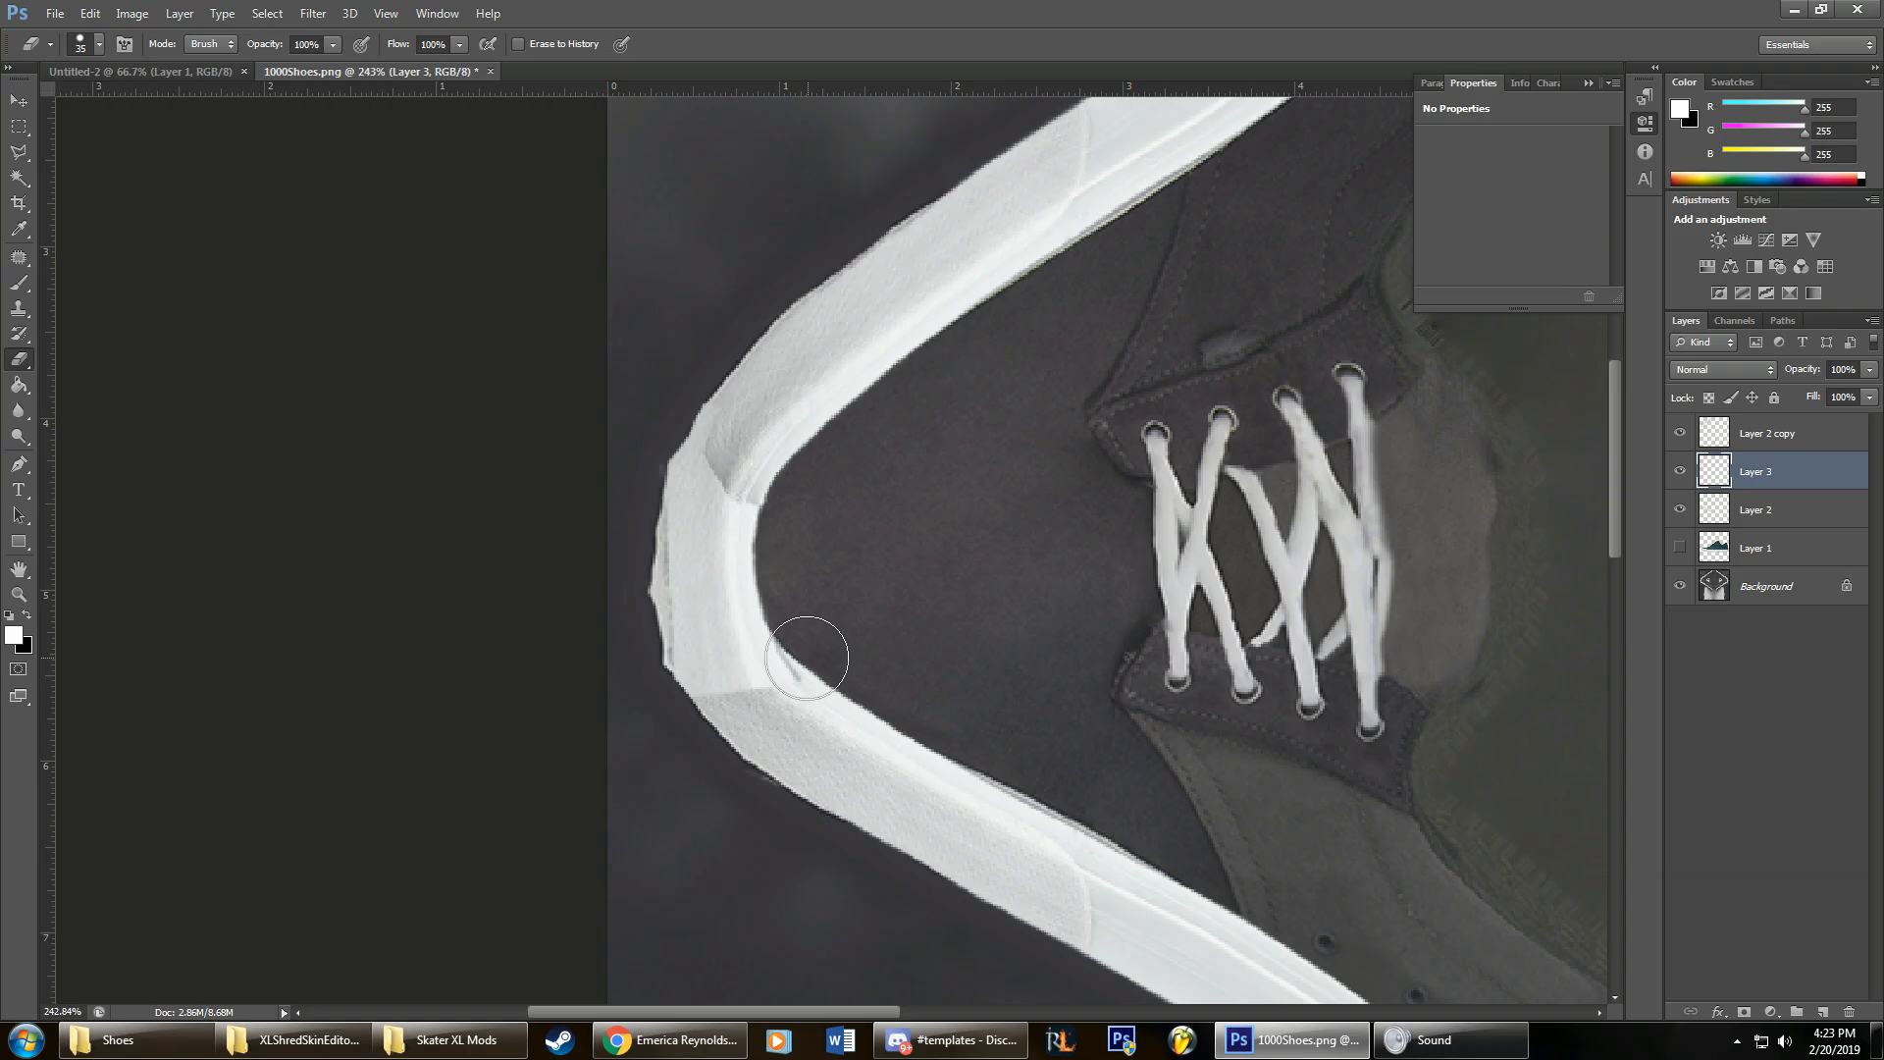
pyautogui.moveTo(814, 641)
pyautogui.mouseDown()
pyautogui.moveTo(802, 511)
pyautogui.moveTo(610, 526)
pyautogui.moveTo(631, 454)
pyautogui.moveTo(609, 559)
pyautogui.moveTo(636, 671)
pyautogui.mouseUp()
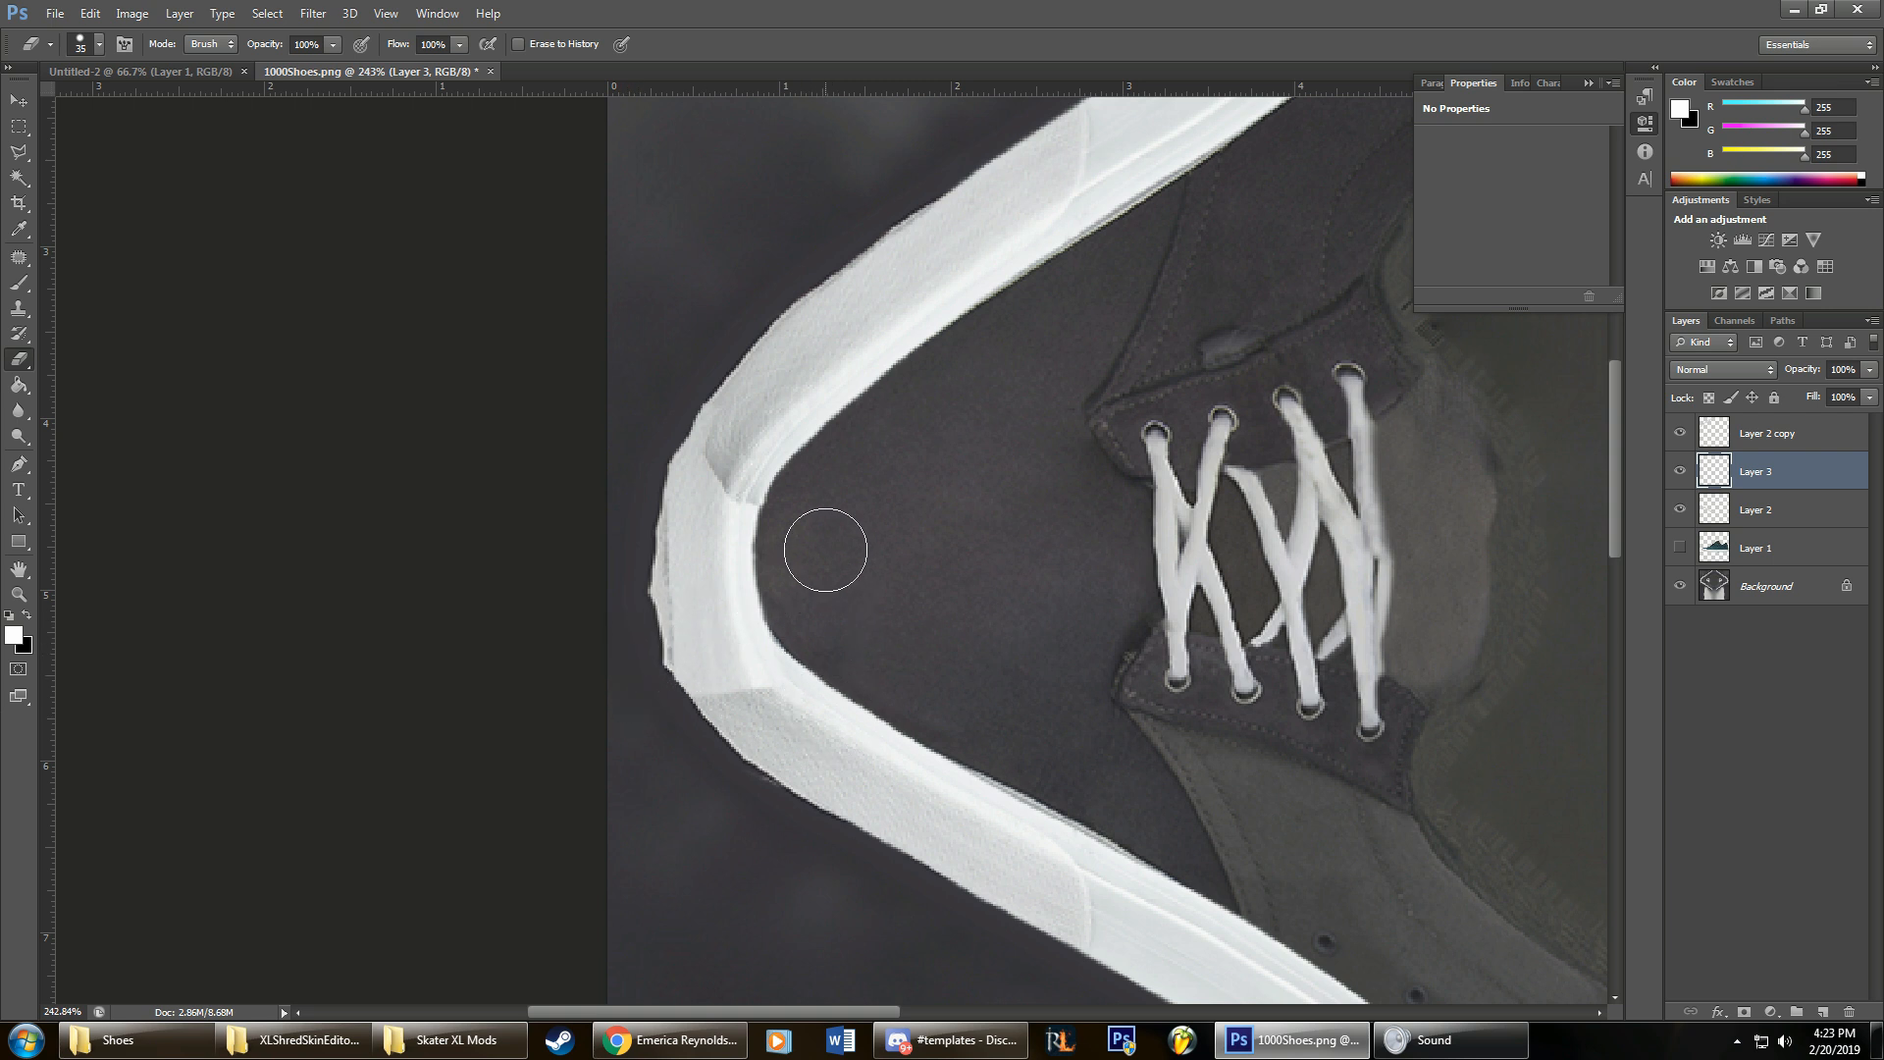
# Step: Warp the toe piece's outer edge outward to cover the template's toe outline, adjust its outer corners, and apply the warp
pyautogui.hotkey('ctrl', 't')
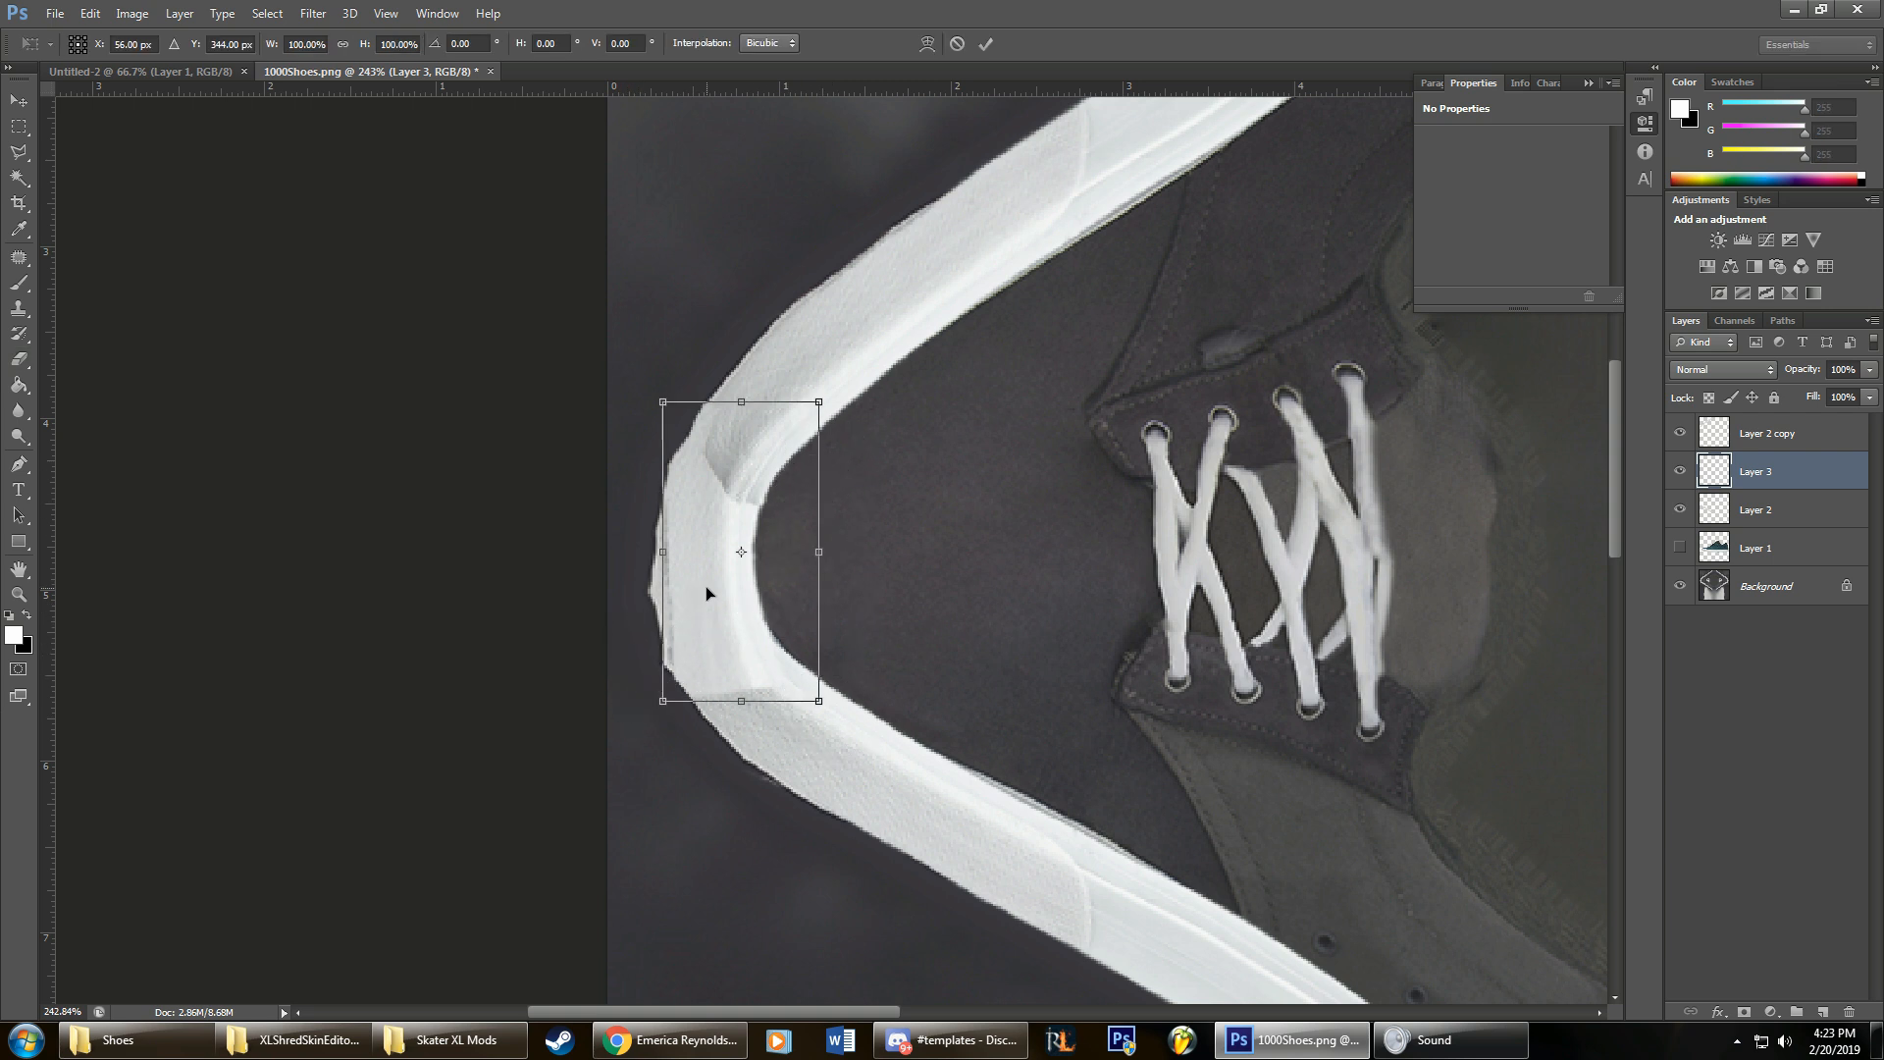
pyautogui.rightClick(697, 586)
pyautogui.click(744, 740)
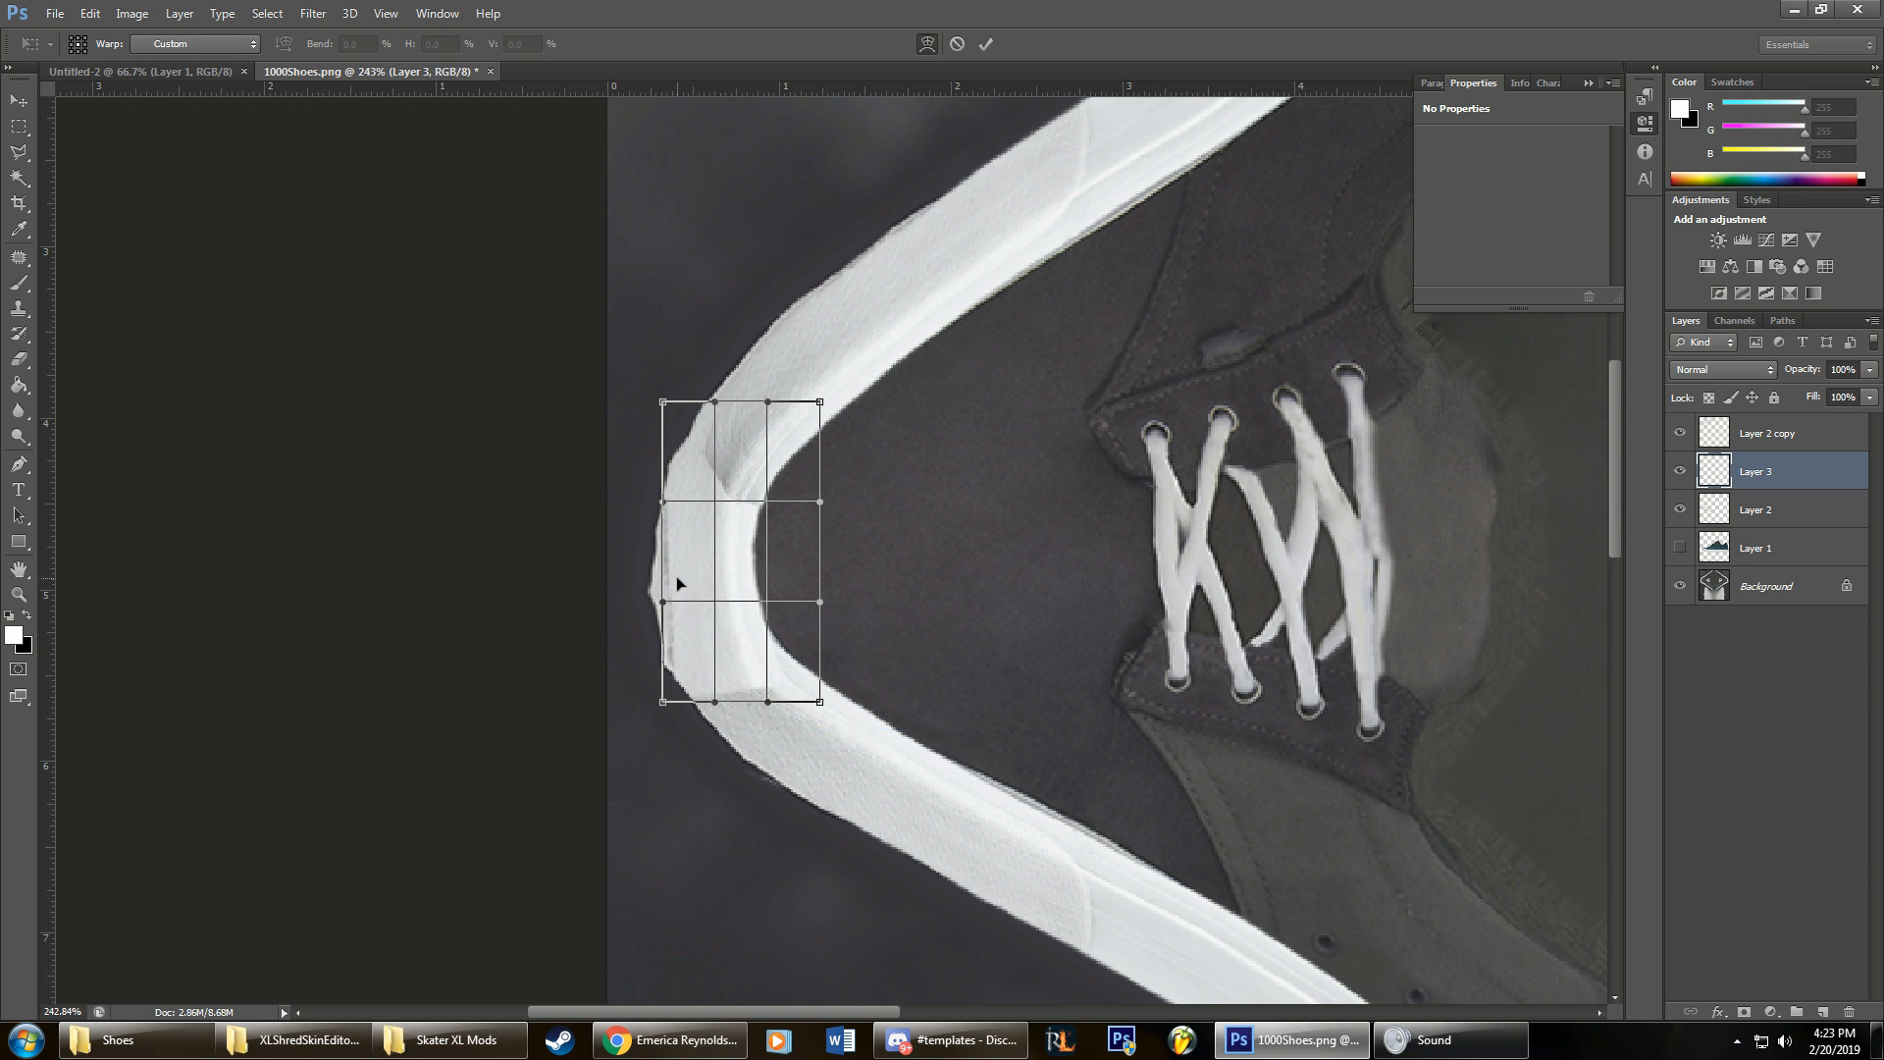
pyautogui.moveTo(676, 576); pyautogui.dragTo(629, 626)
pyautogui.moveTo(675, 399); pyautogui.dragTo(677, 399)
pyautogui.moveTo(665, 701); pyautogui.dragTo(673, 695)
pyautogui.click(985, 43)
pyautogui.scroll(3, 686, 489)
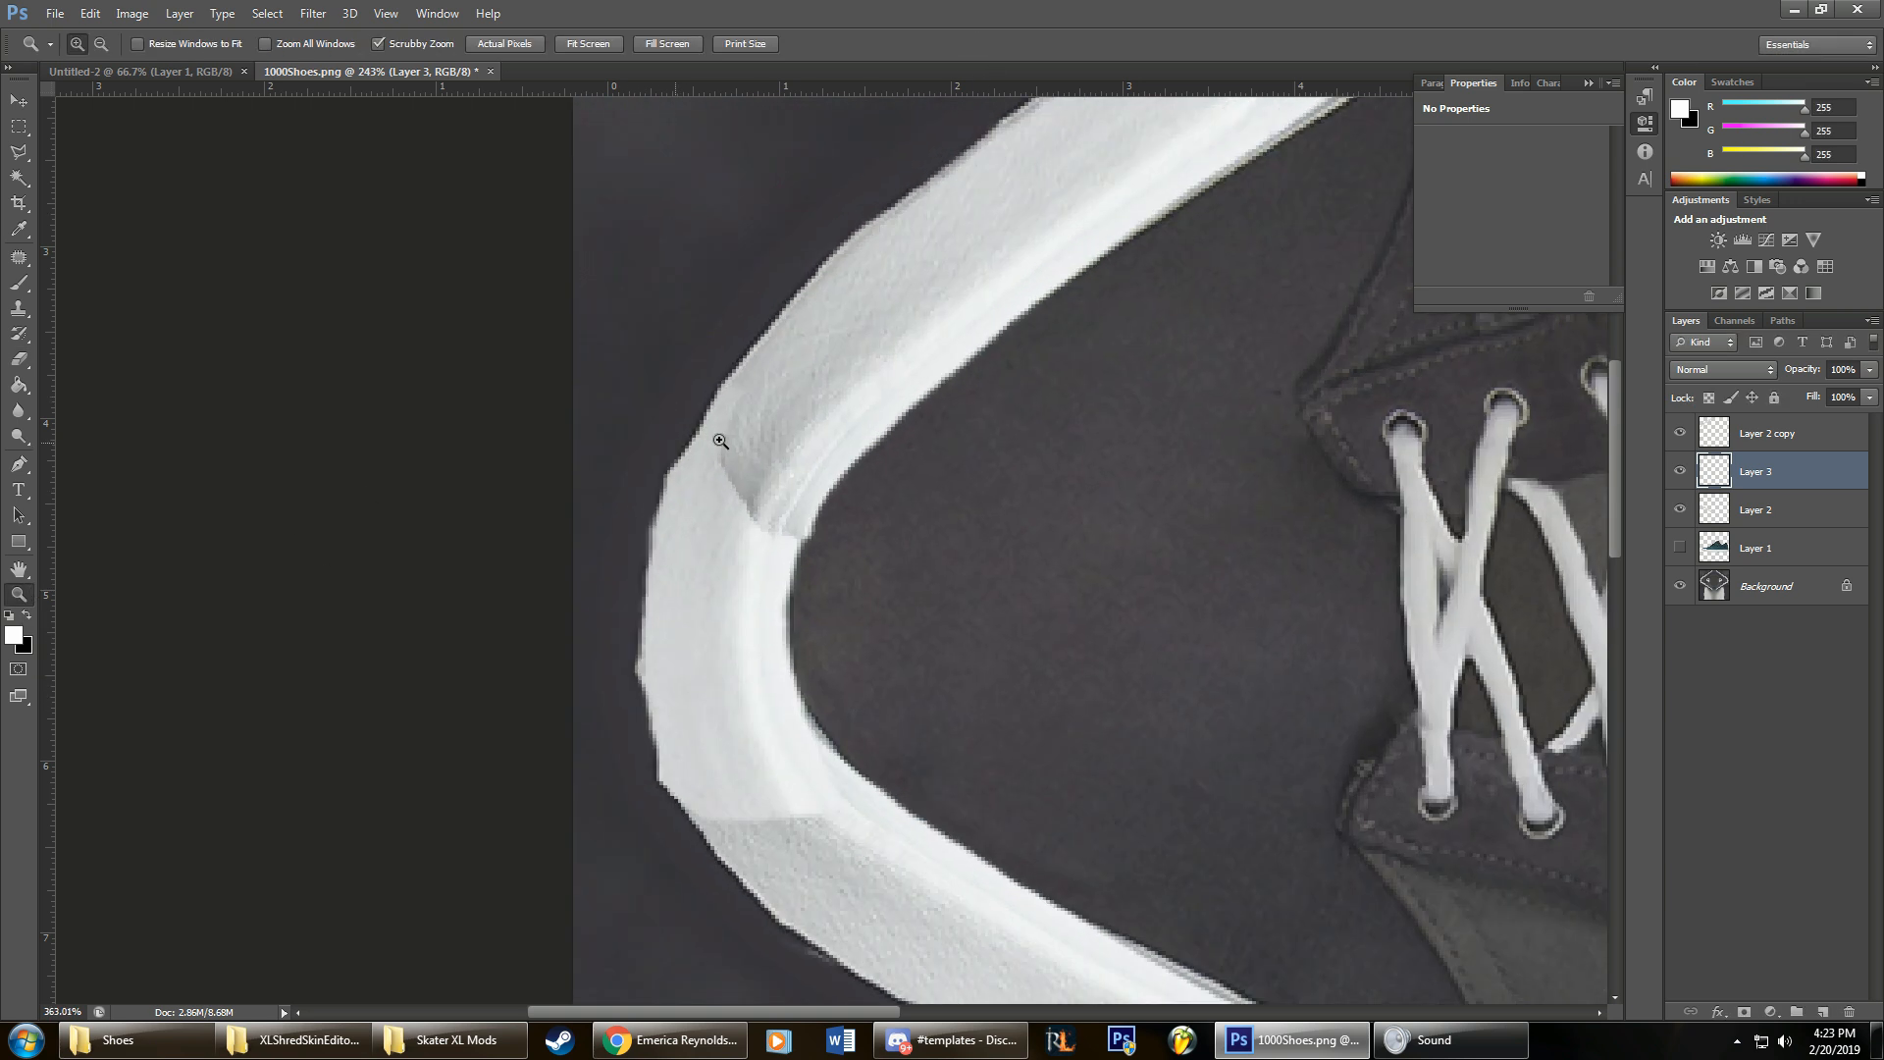
# Step: Try placing the flipped sole copy below the toe piece in the layer order, and return it to the top
pyautogui.moveTo(726, 487)
pyautogui.mouseDown()
pyautogui.moveTo(744, 423)
pyautogui.moveTo(720, 562)
pyautogui.moveTo(769, 454)
pyautogui.mouseUp()
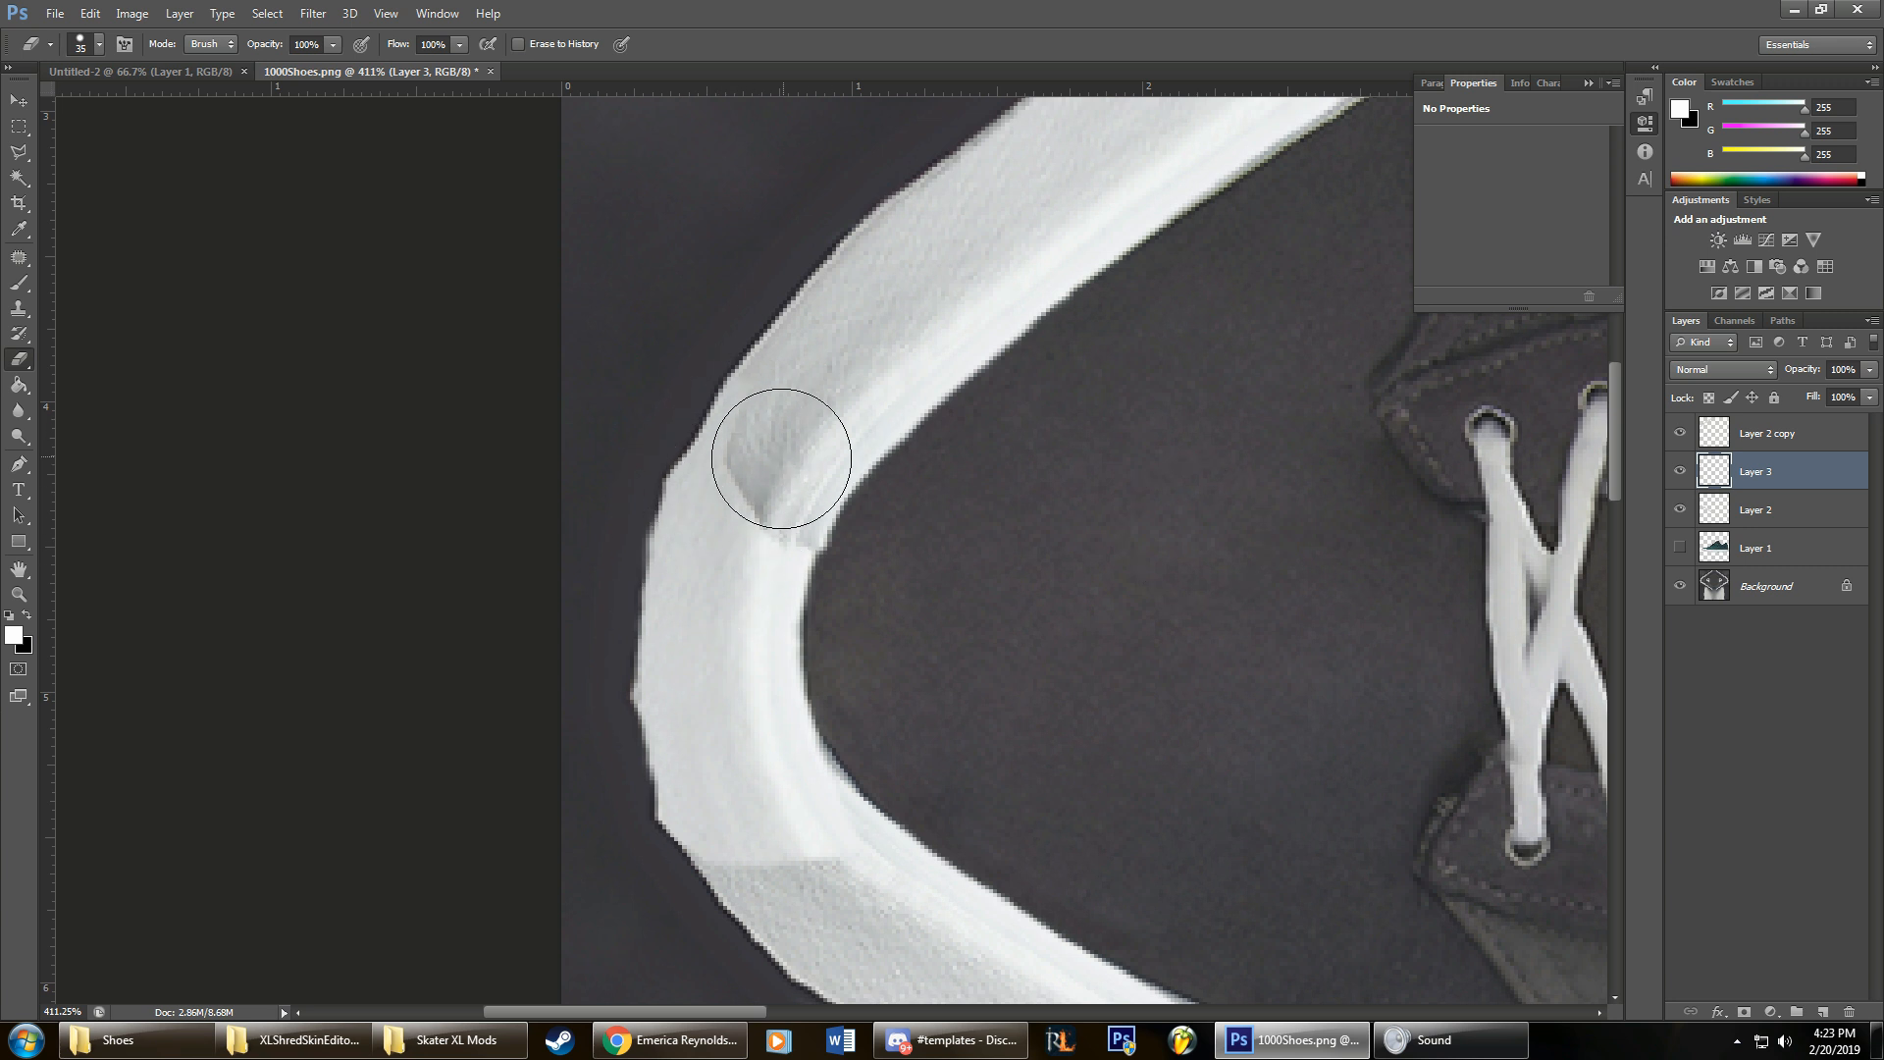
pyautogui.click(1681, 435)
pyautogui.click(1678, 435)
pyautogui.click(1783, 436)
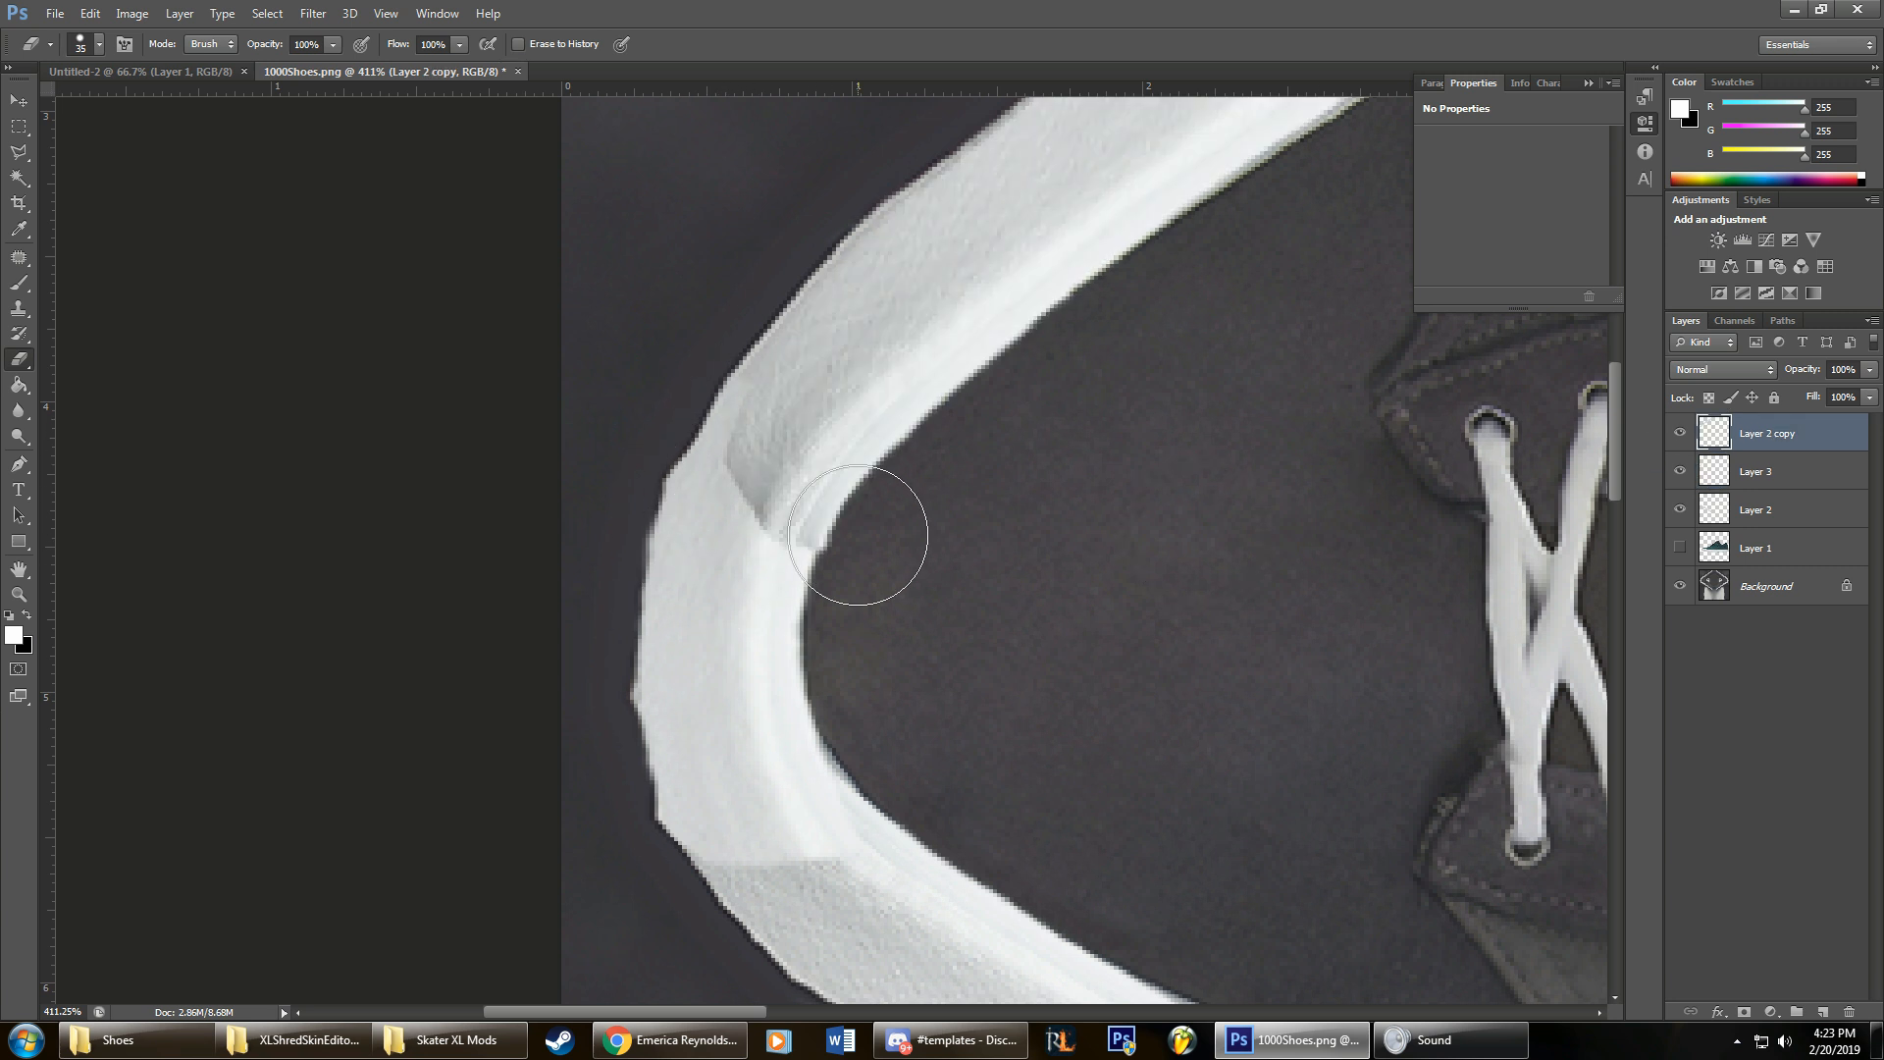
pyautogui.moveTo(1804, 439); pyautogui.dragTo(1809, 485)
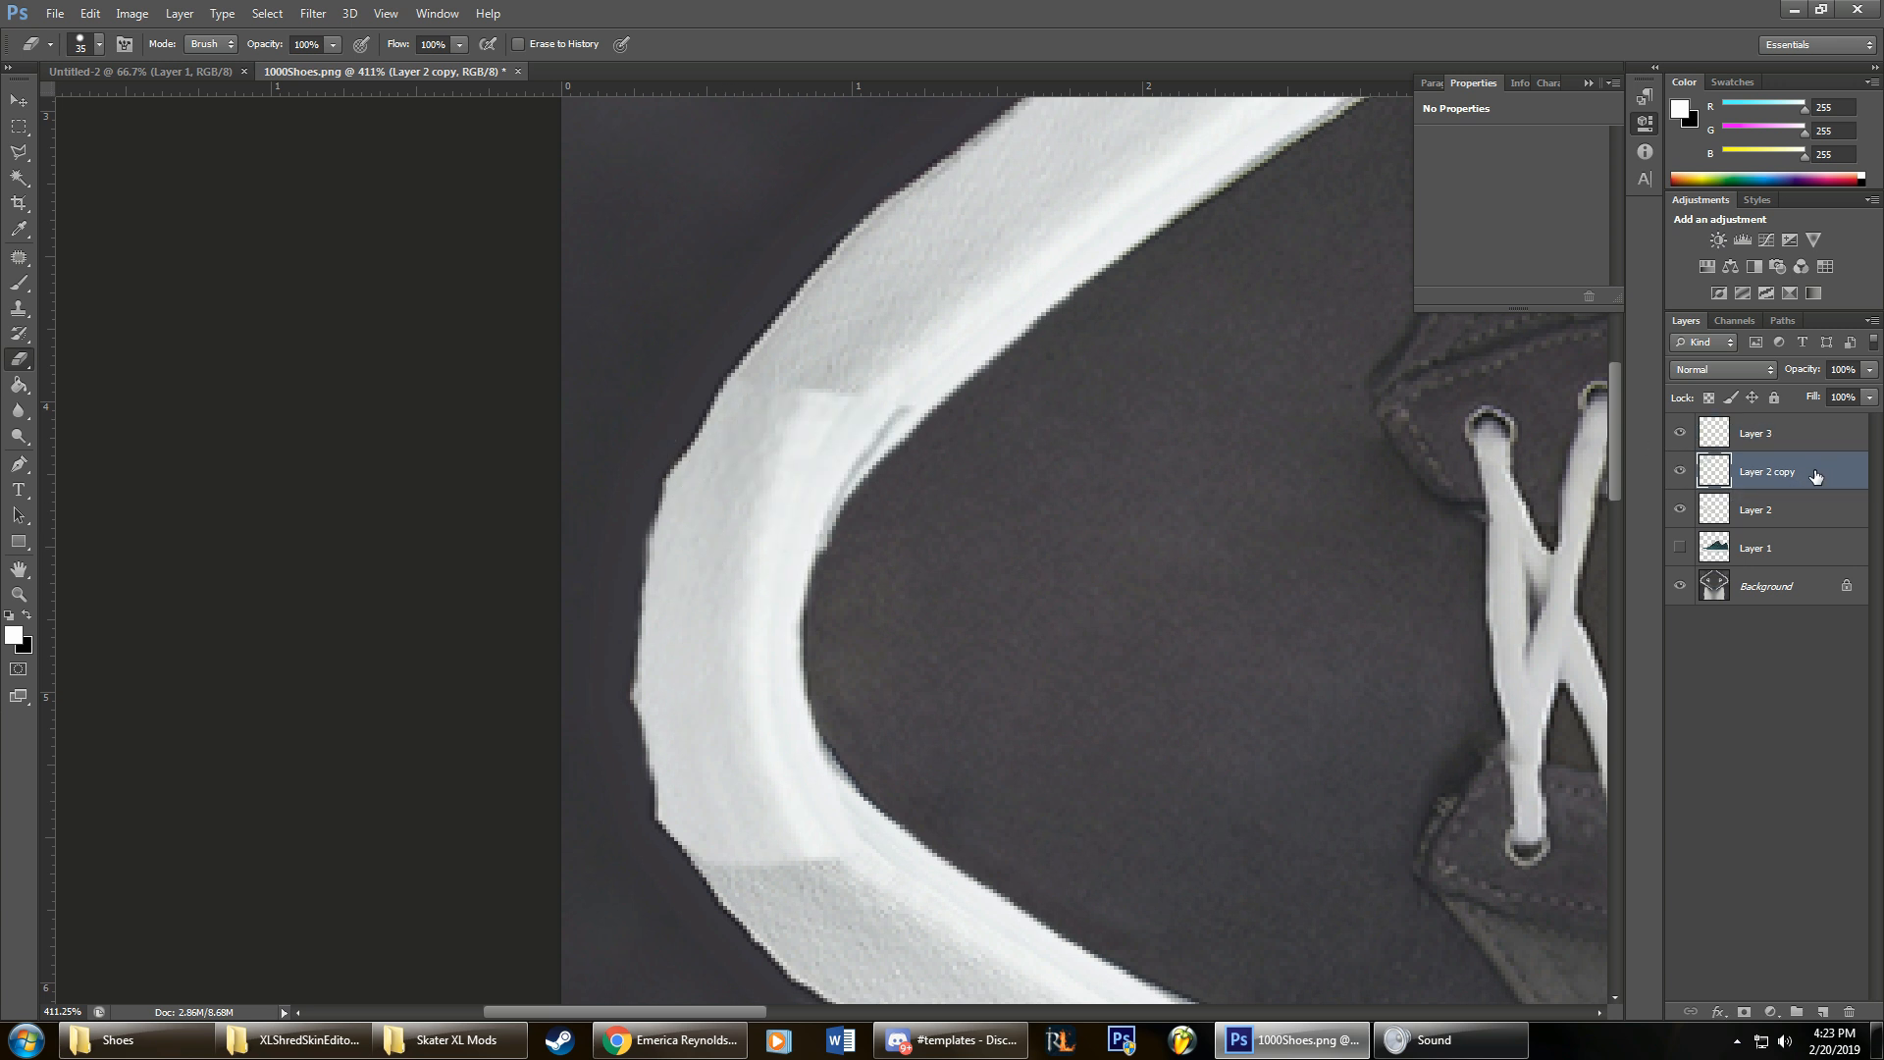
pyautogui.moveTo(1833, 479); pyautogui.dragTo(1811, 422)
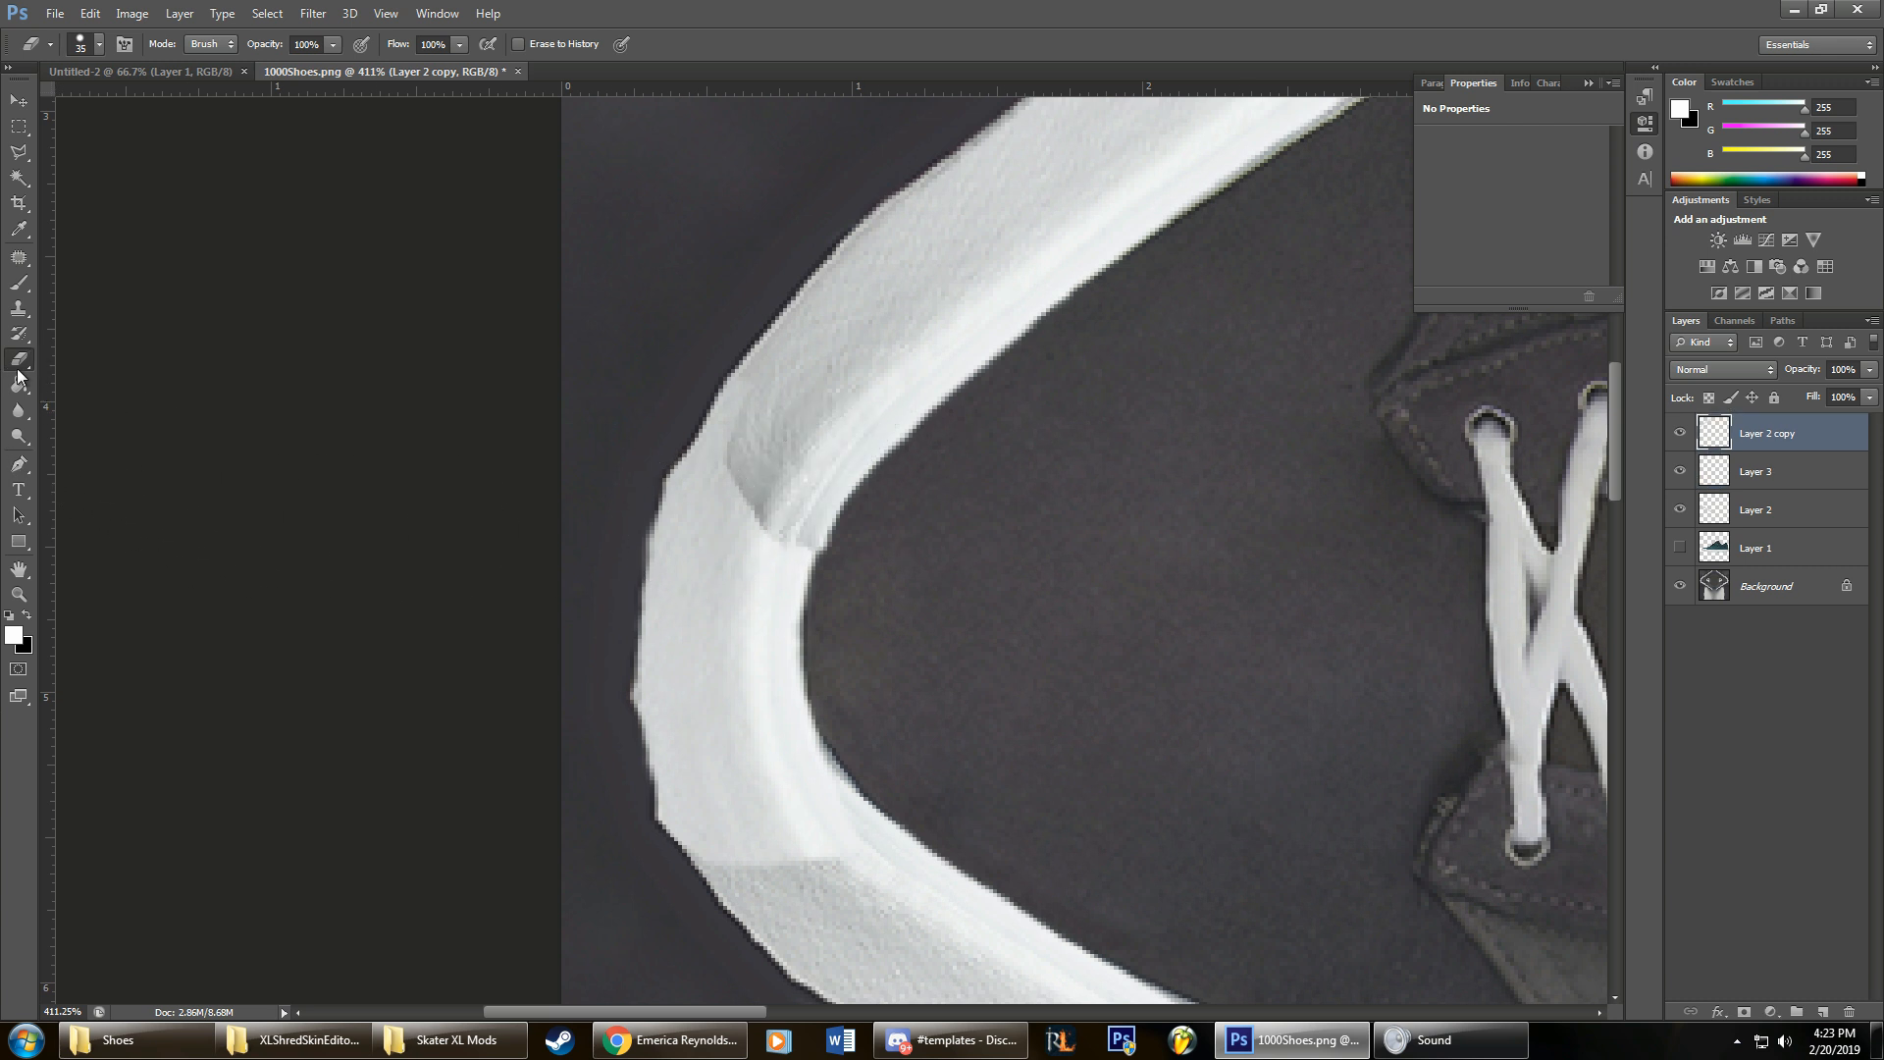
# Step: Set the eraser to 30 px with 0% hardness and blend the flipped sole copy's toe end into the toe piece
pyautogui.rightClick(868, 429)
pyautogui.moveTo(903, 517); pyautogui.dragTo(897, 518)
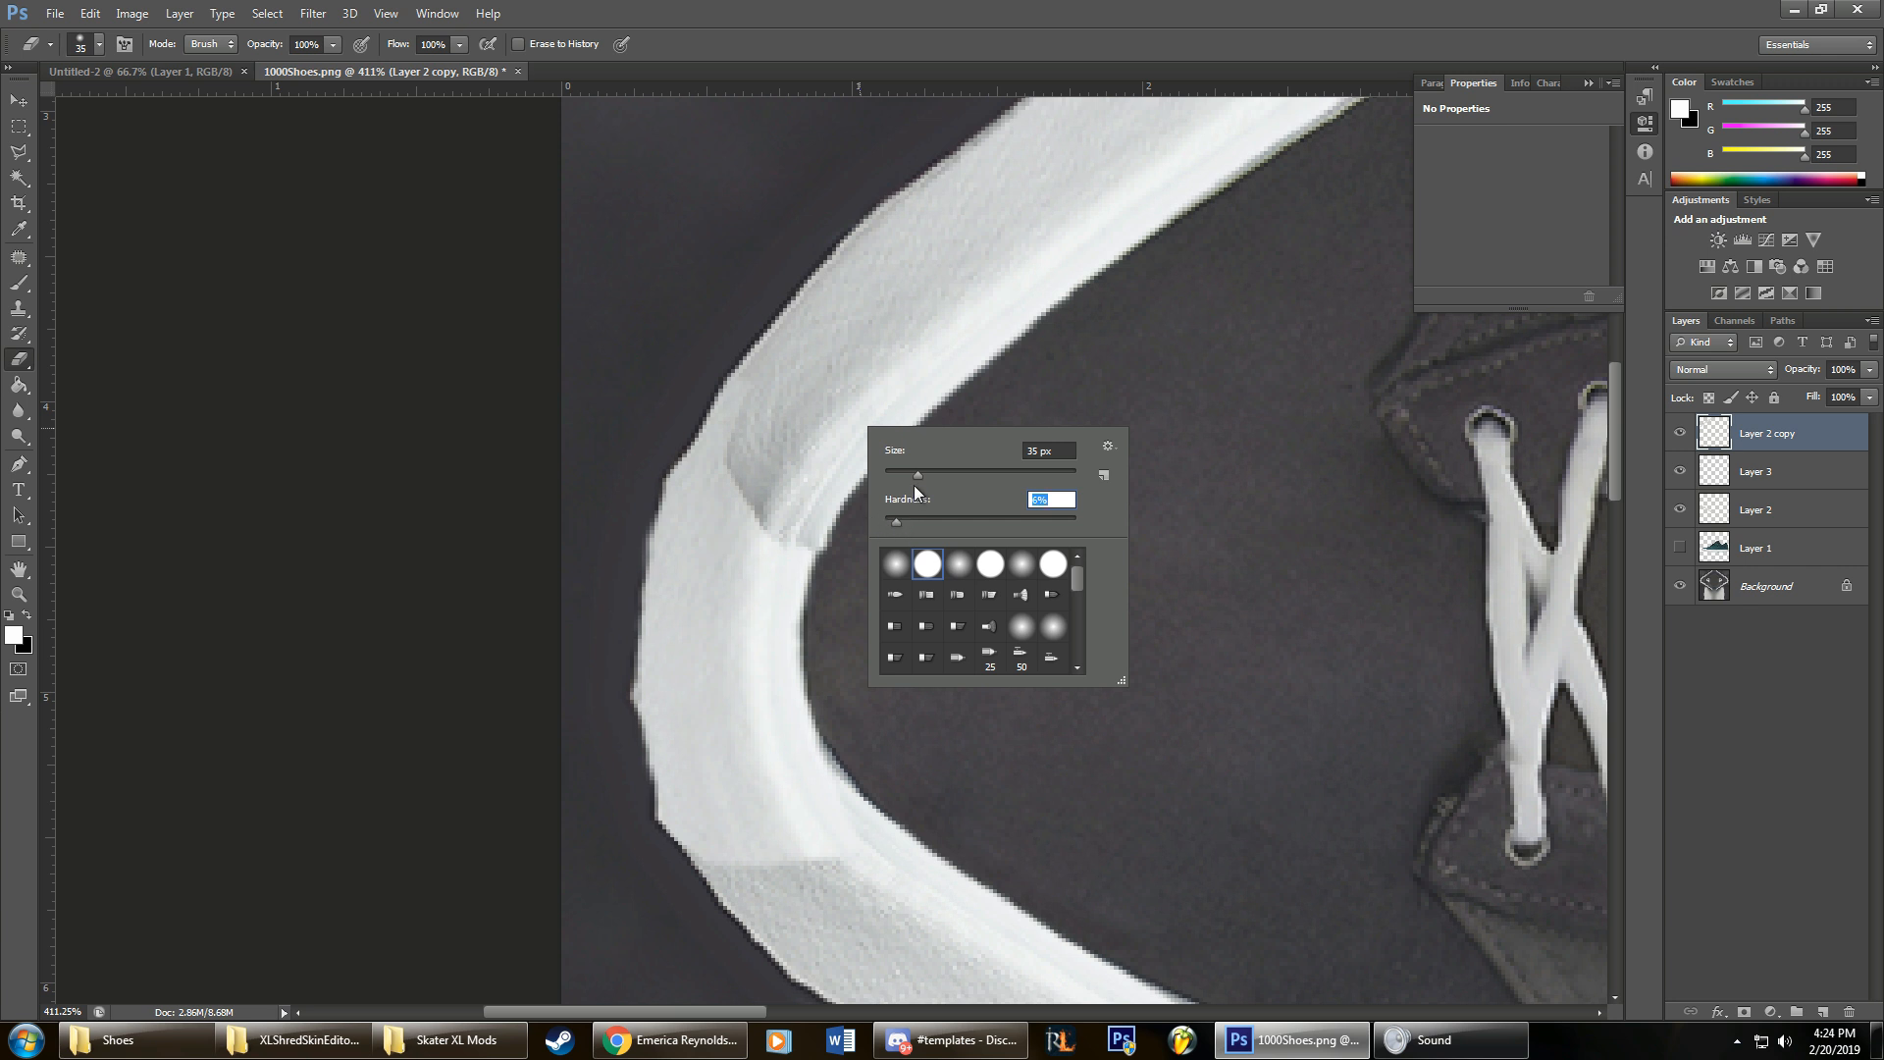
pyautogui.click(914, 474)
pyautogui.click(719, 512)
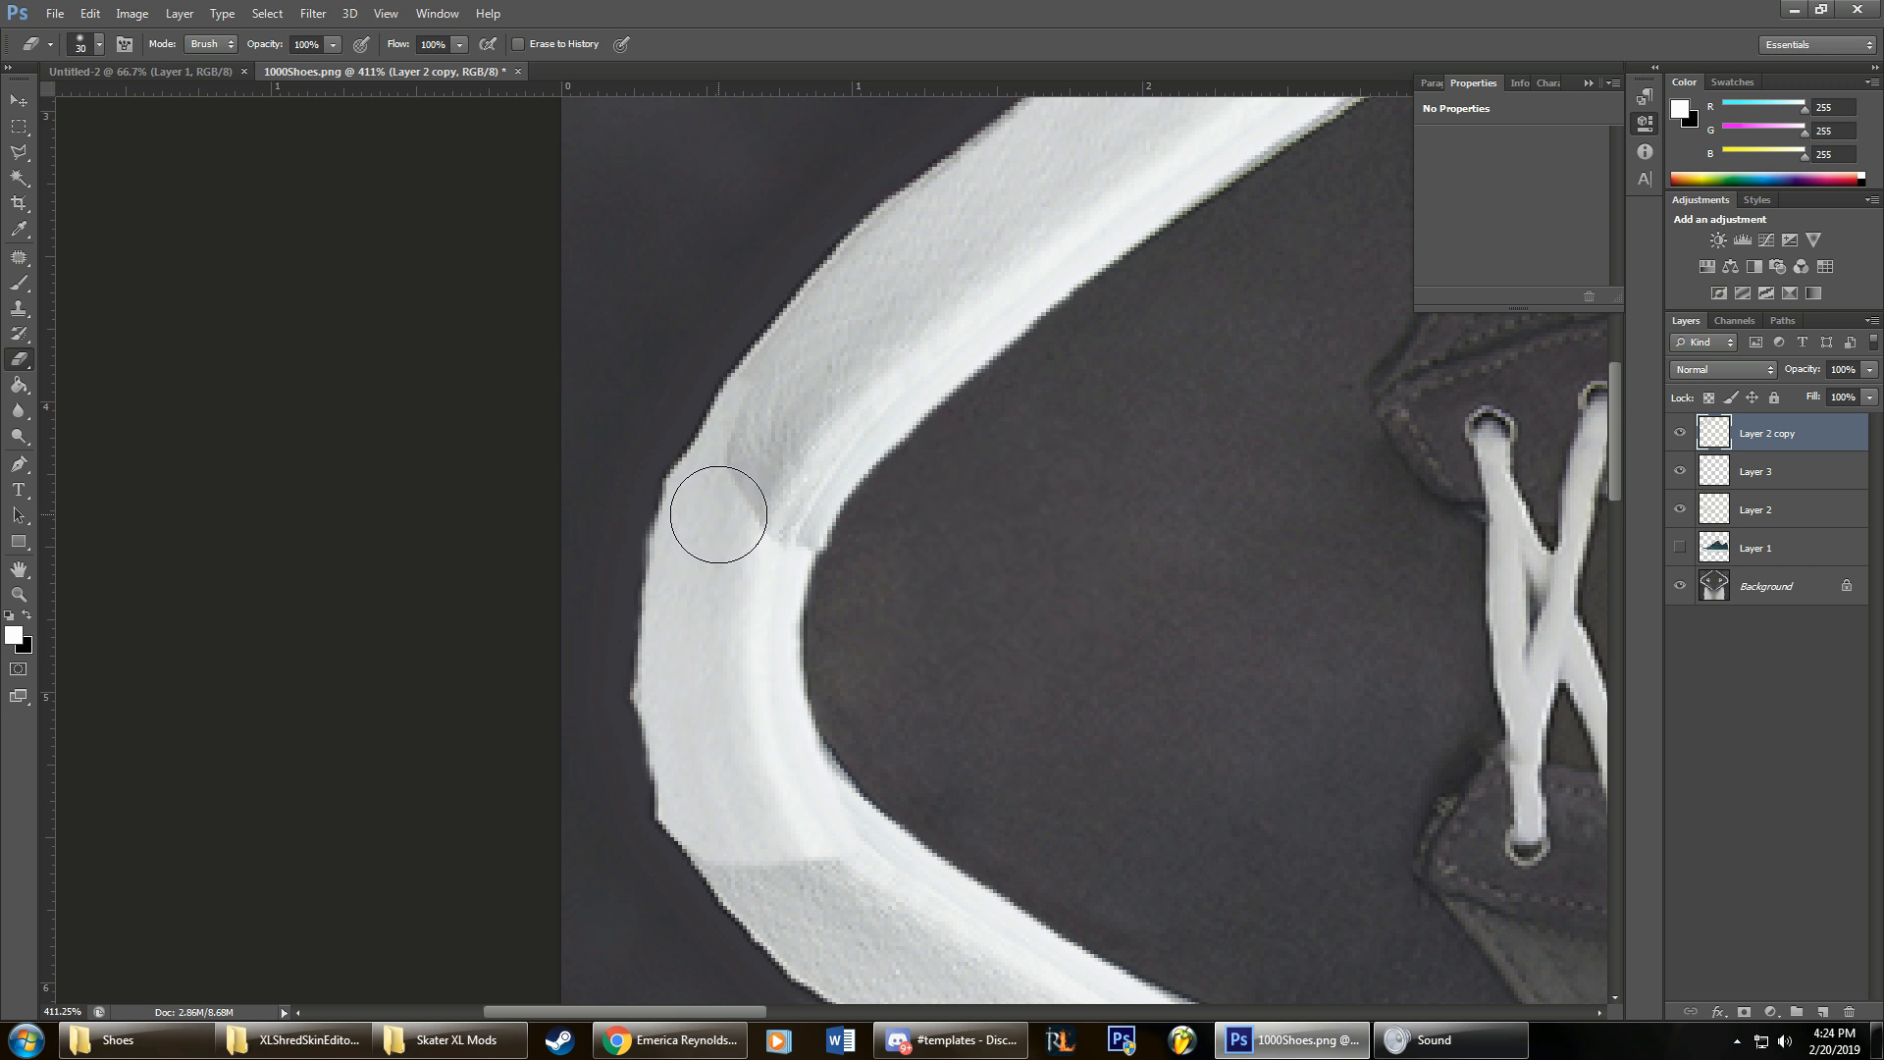
pyautogui.moveTo(718, 512)
pyautogui.mouseDown()
pyautogui.moveTo(730, 431)
pyautogui.moveTo(706, 395)
pyautogui.moveTo(719, 509)
pyautogui.mouseUp()
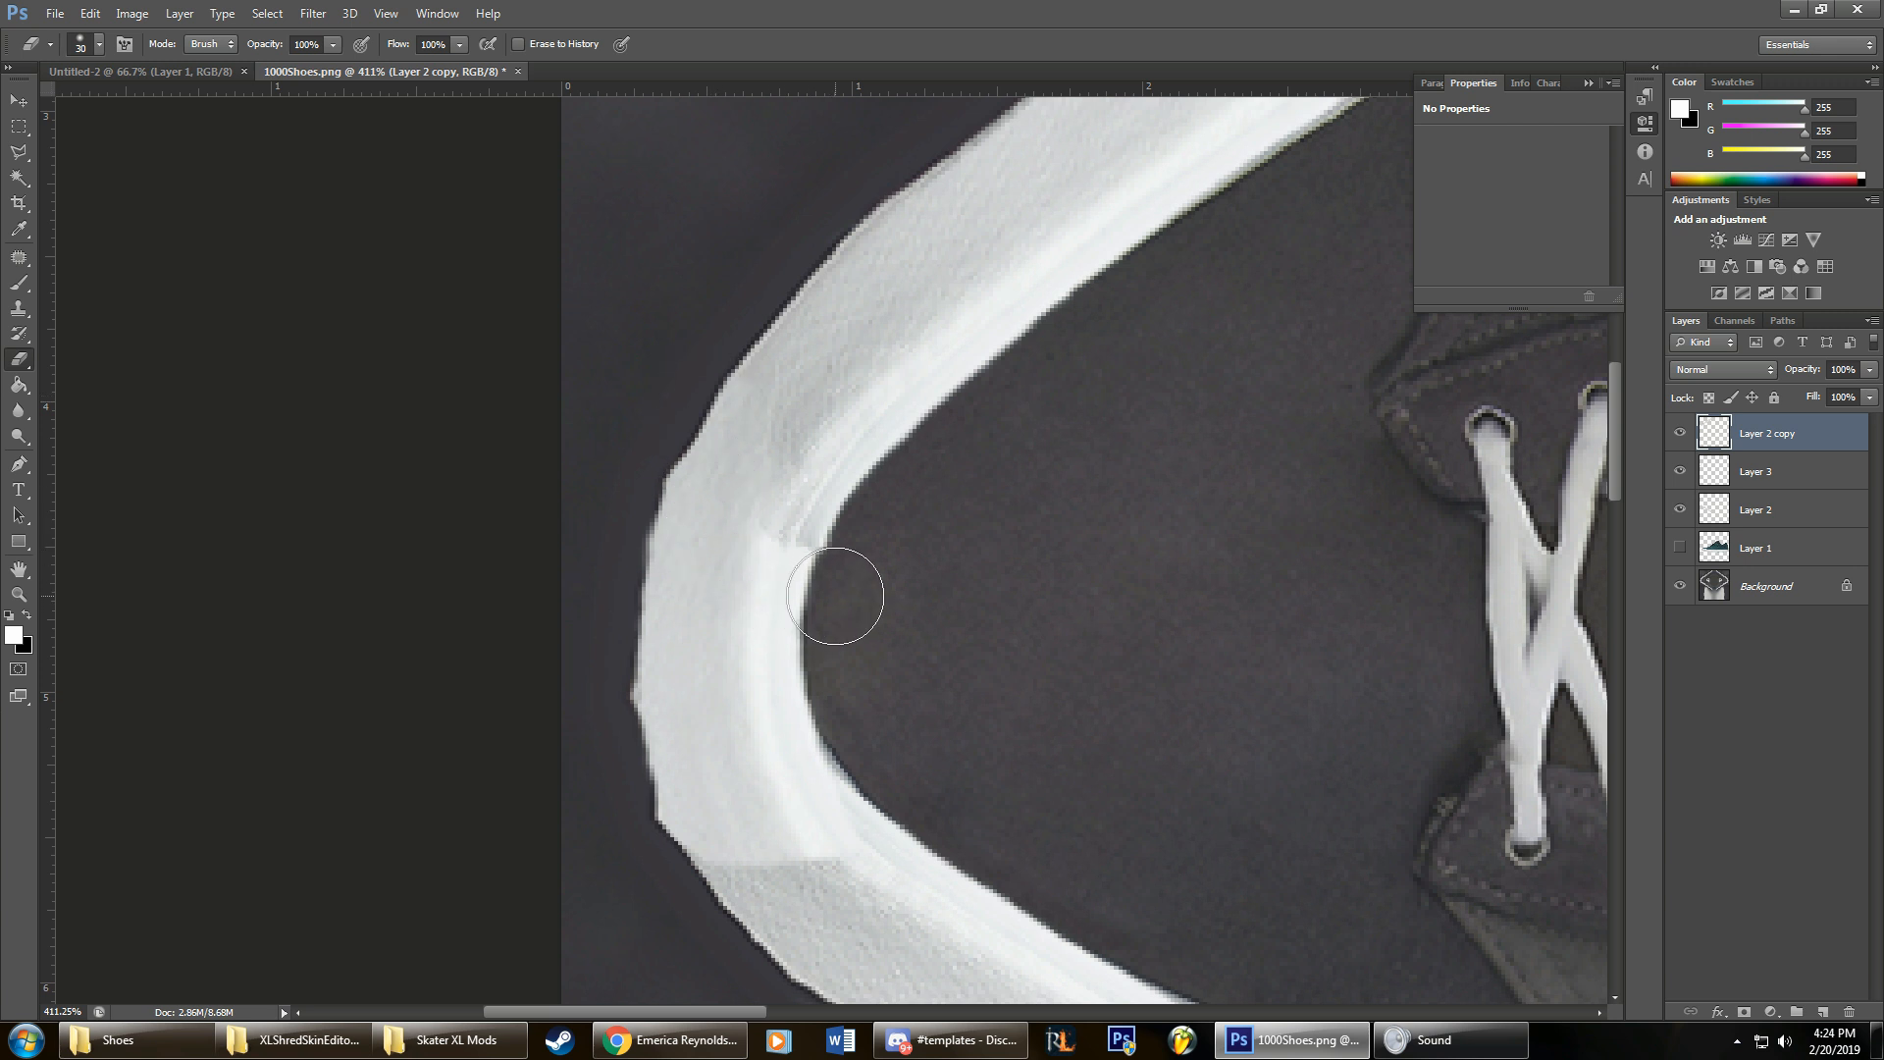
pyautogui.moveTo(835, 596)
pyautogui.mouseDown()
pyautogui.moveTo(862, 560)
pyautogui.moveTo(738, 551)
pyautogui.moveTo(739, 469)
pyautogui.mouseUp()
# Step: Soften the toe piece's lower edge on Layer 3 where it overlaps the lower sole strip, and undo the last eraser strokes
pyautogui.scroll(-3, 791, 875)
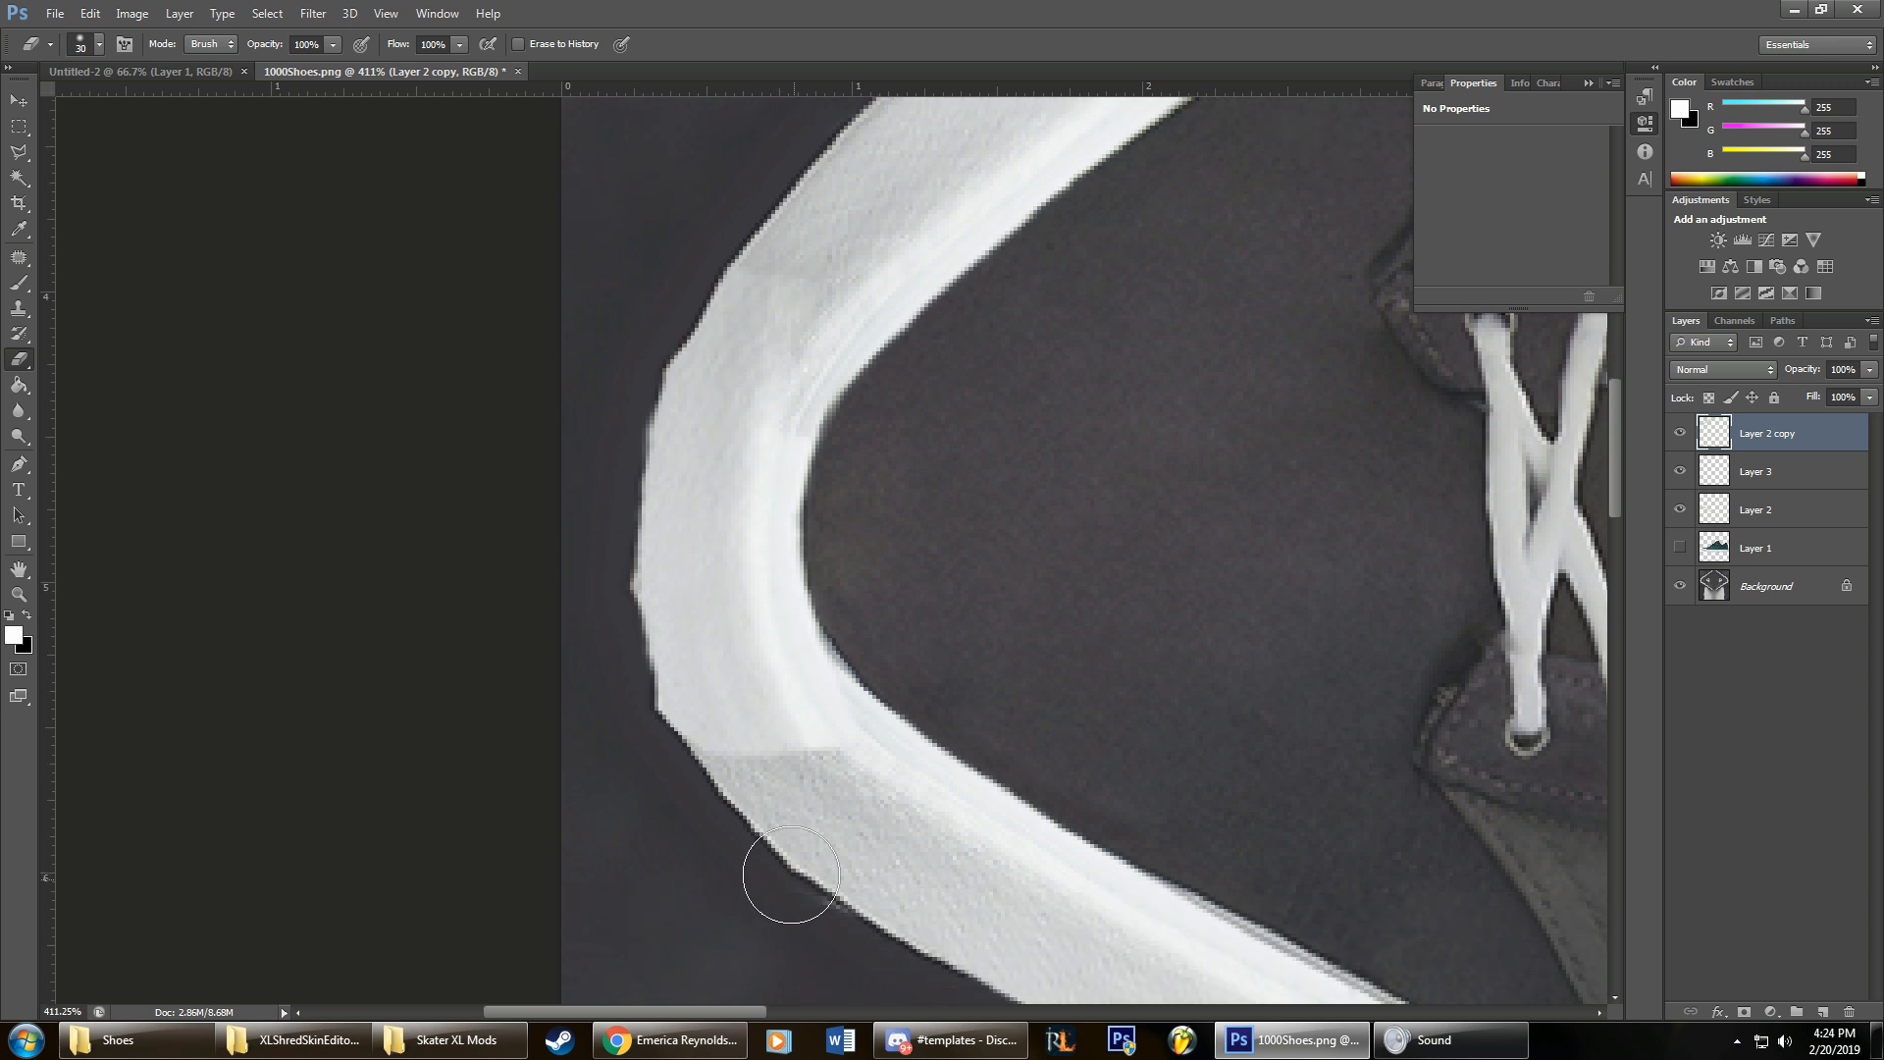
pyautogui.click(1680, 510)
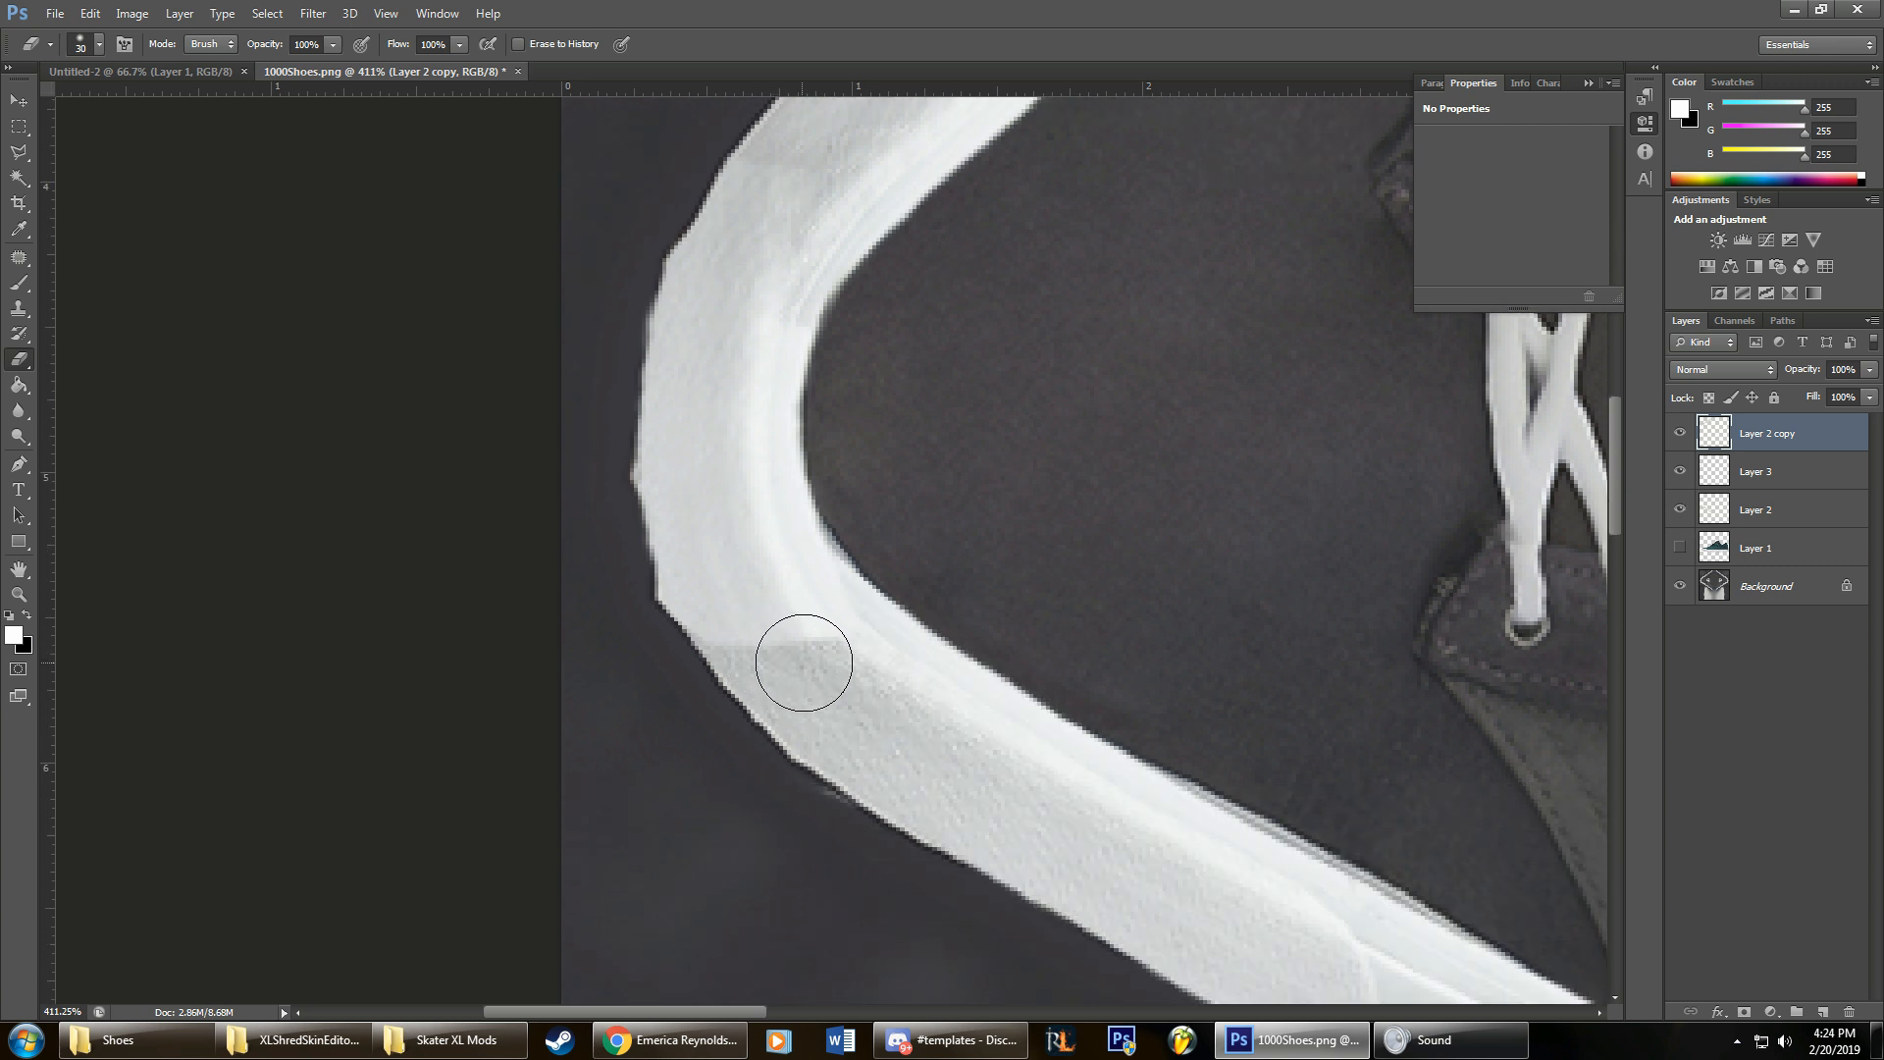
pyautogui.click(1786, 514)
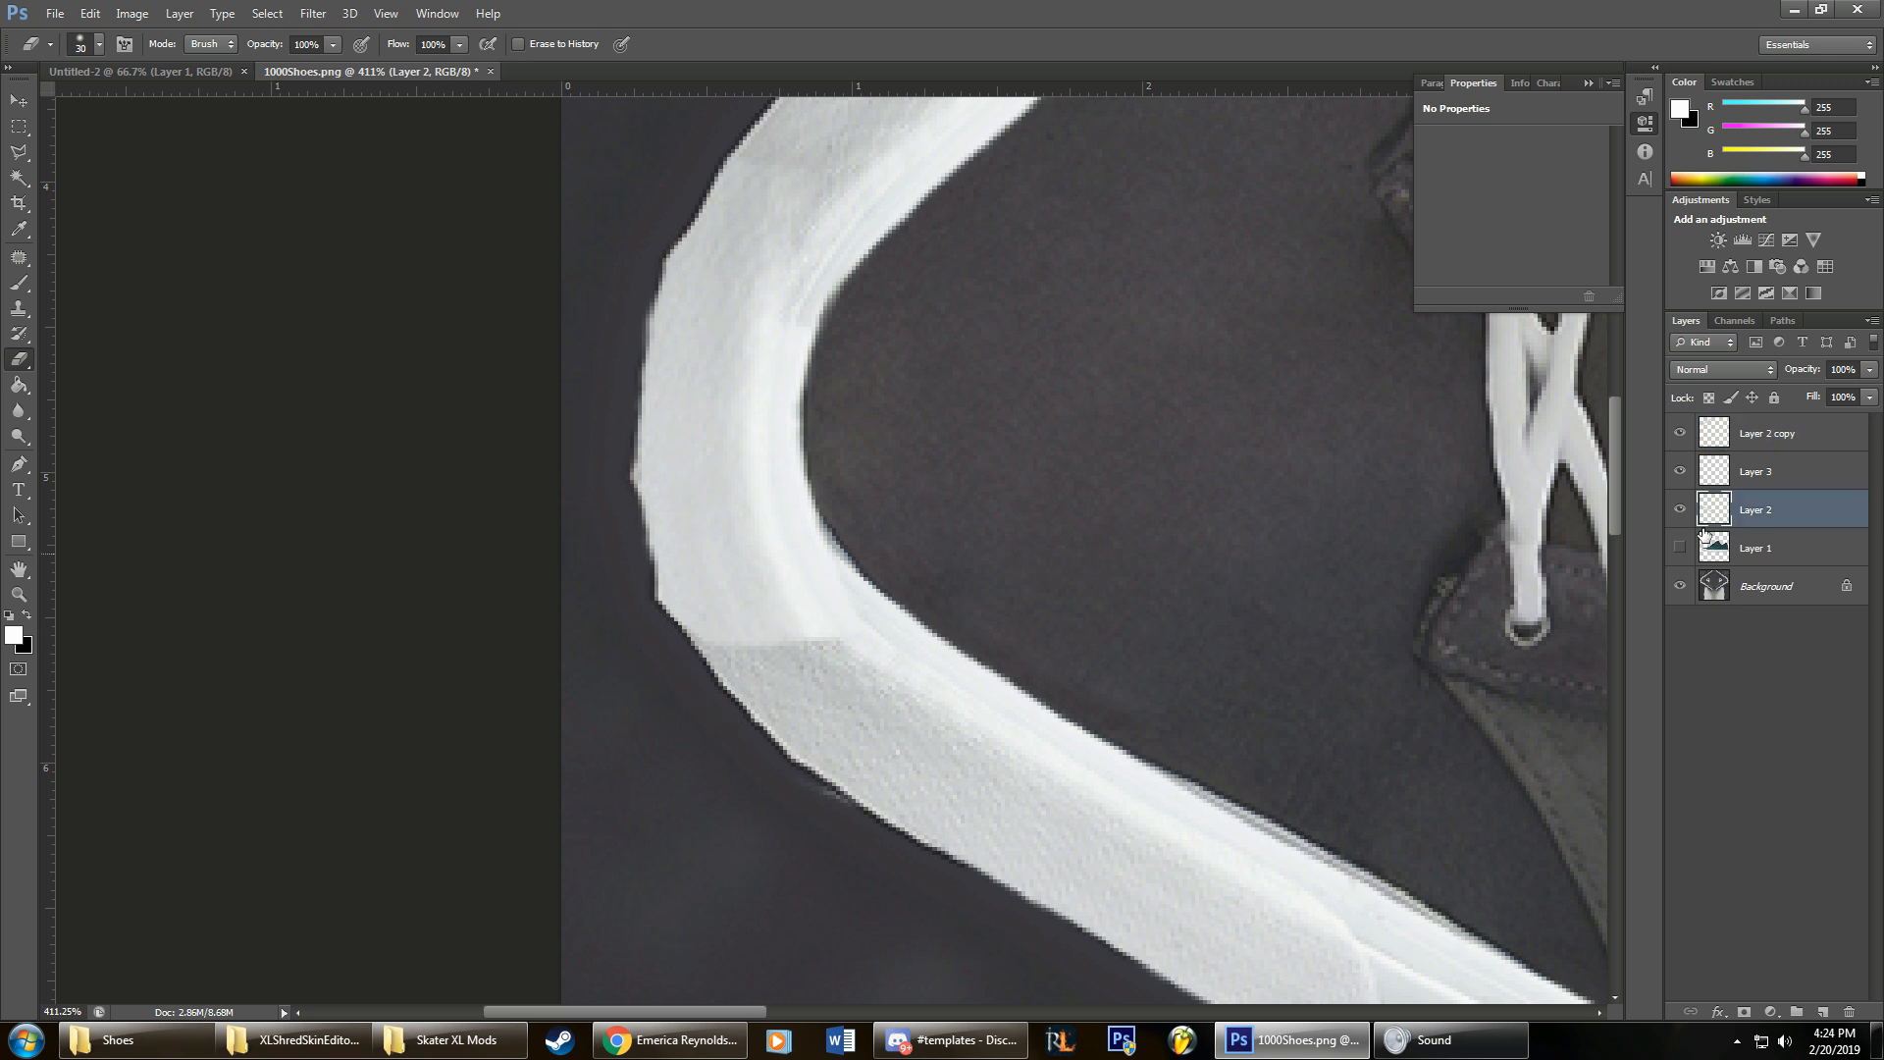
pyautogui.click(1680, 471)
pyautogui.click(1680, 471)
pyautogui.click(1786, 473)
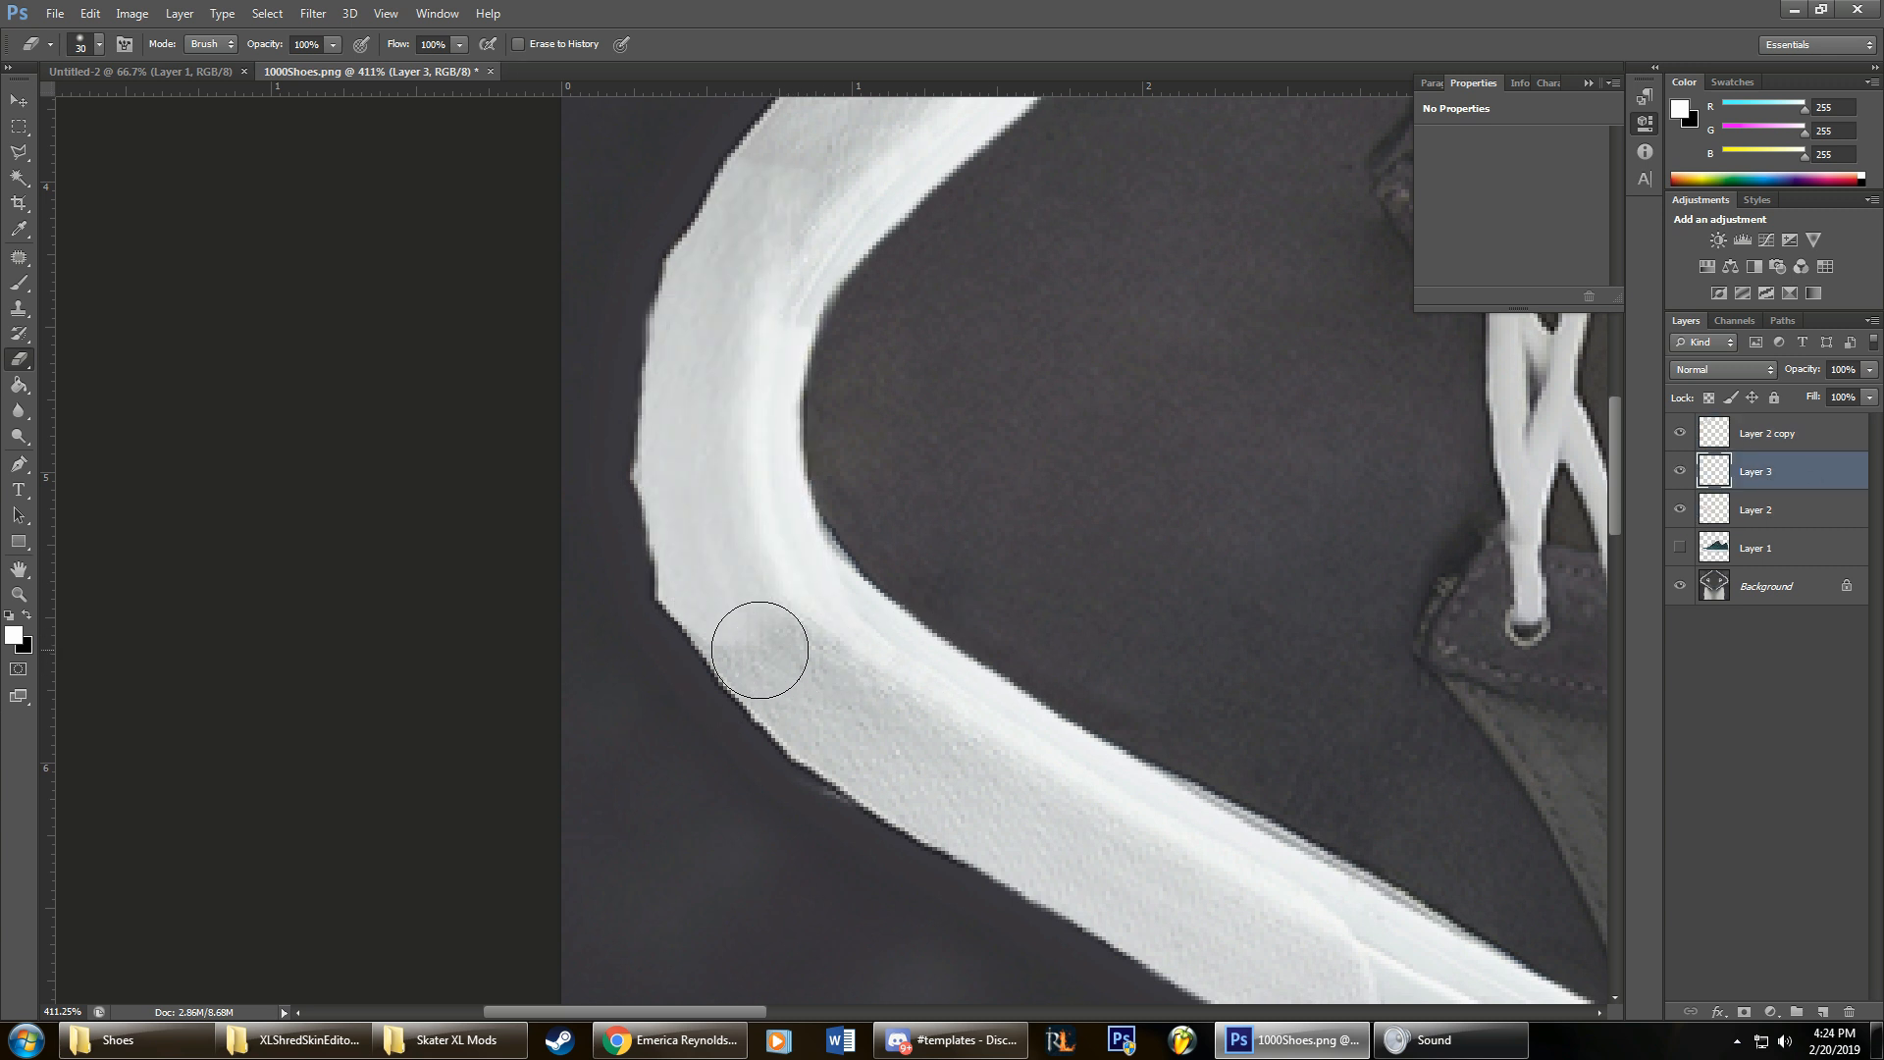
pyautogui.moveTo(760, 649)
pyautogui.mouseDown()
pyautogui.moveTo(742, 599)
pyautogui.moveTo(699, 590)
pyautogui.moveTo(706, 554)
pyautogui.moveTo(772, 670)
pyautogui.mouseUp()
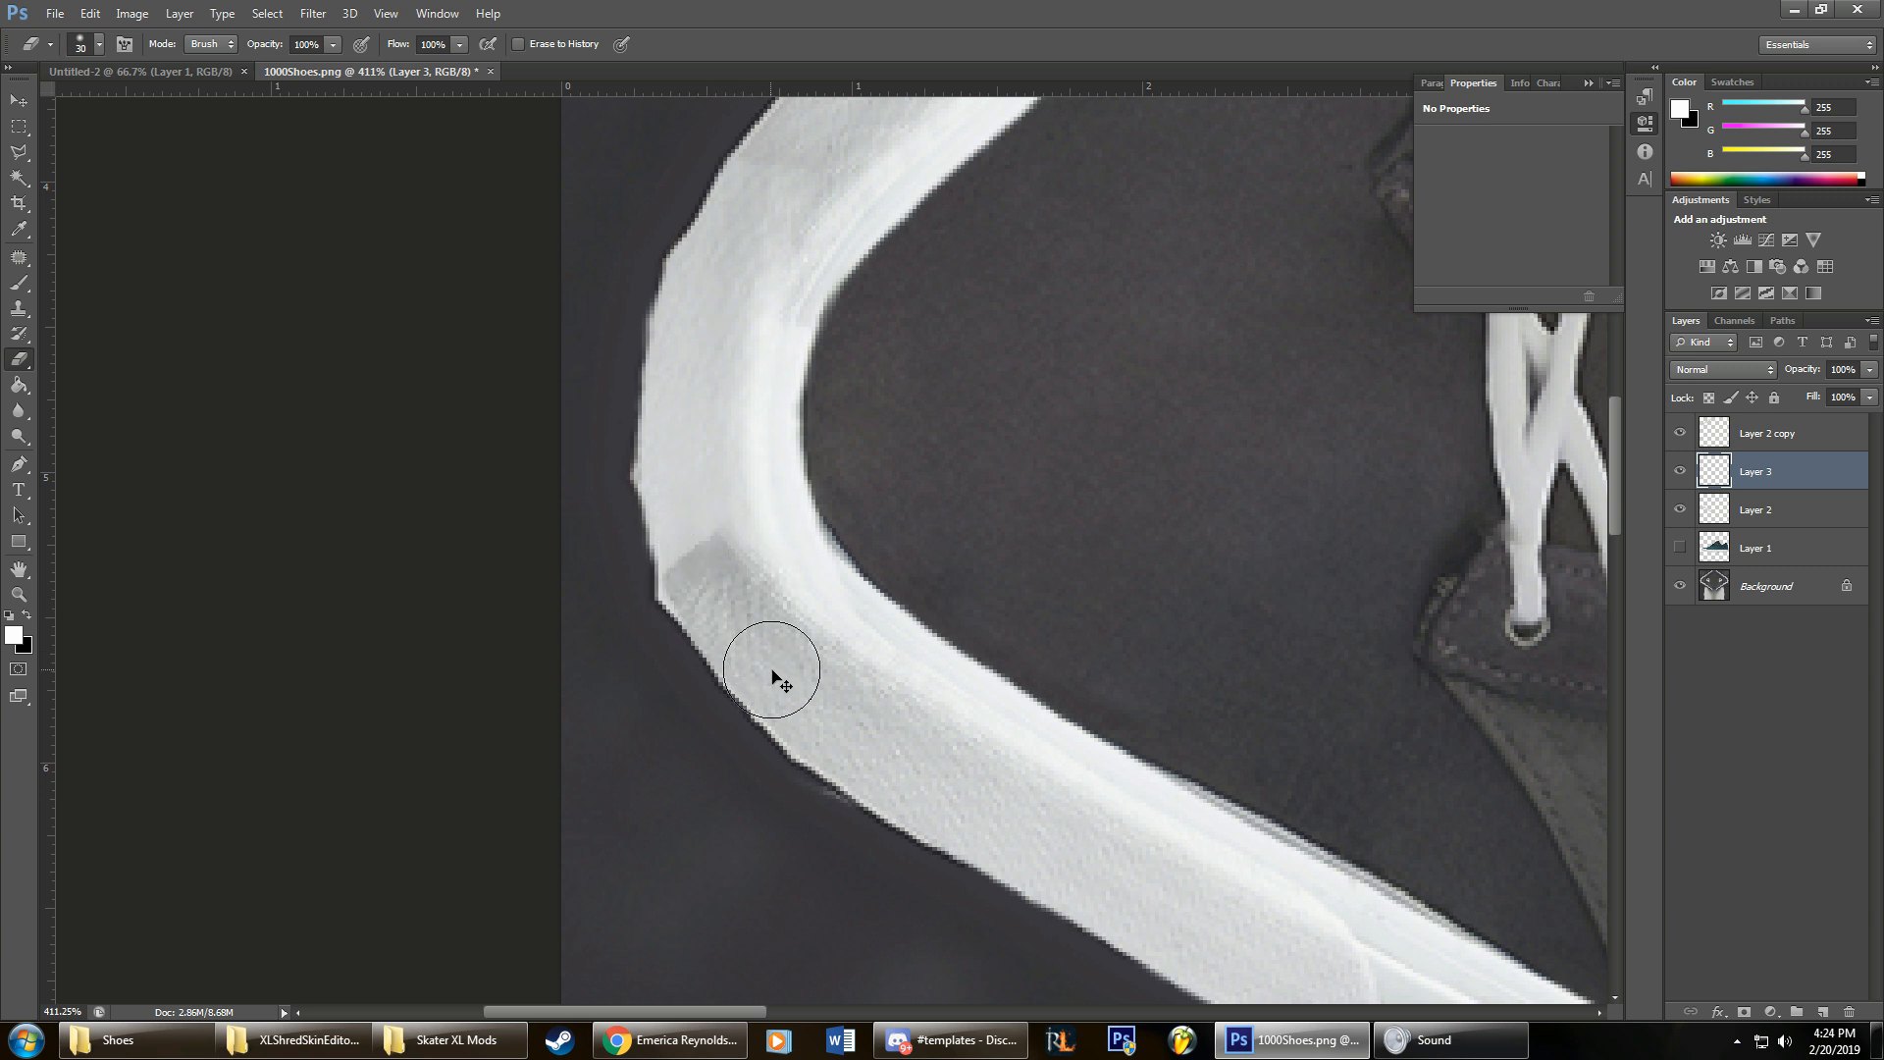
pyautogui.hotkey('ctrl', 'alt', 'z')
pyautogui.hotkey('ctrl', 'alt', 'z')
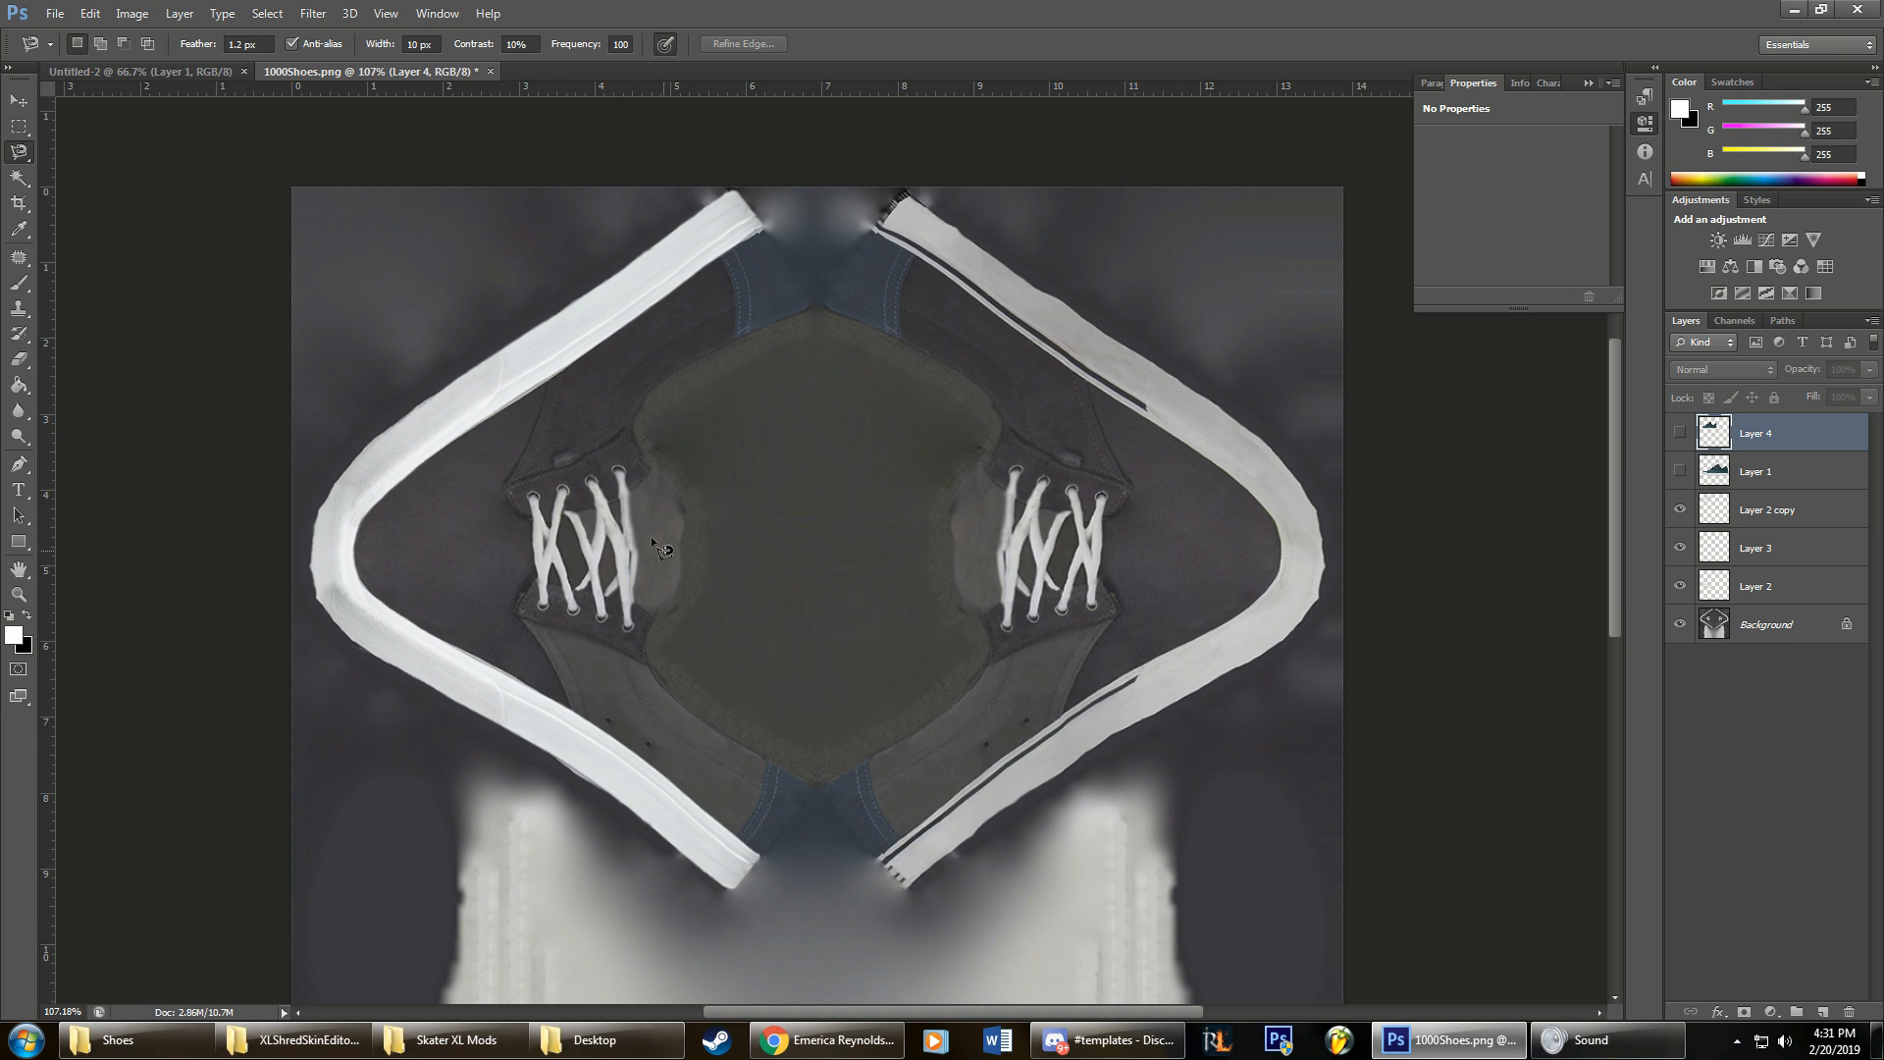
# Step: Try cutting the teal upper out of the full shoe on Layer 1 with the Magnetic Lasso, then discard the copy and hide Layer 1
pyautogui.click(1680, 472)
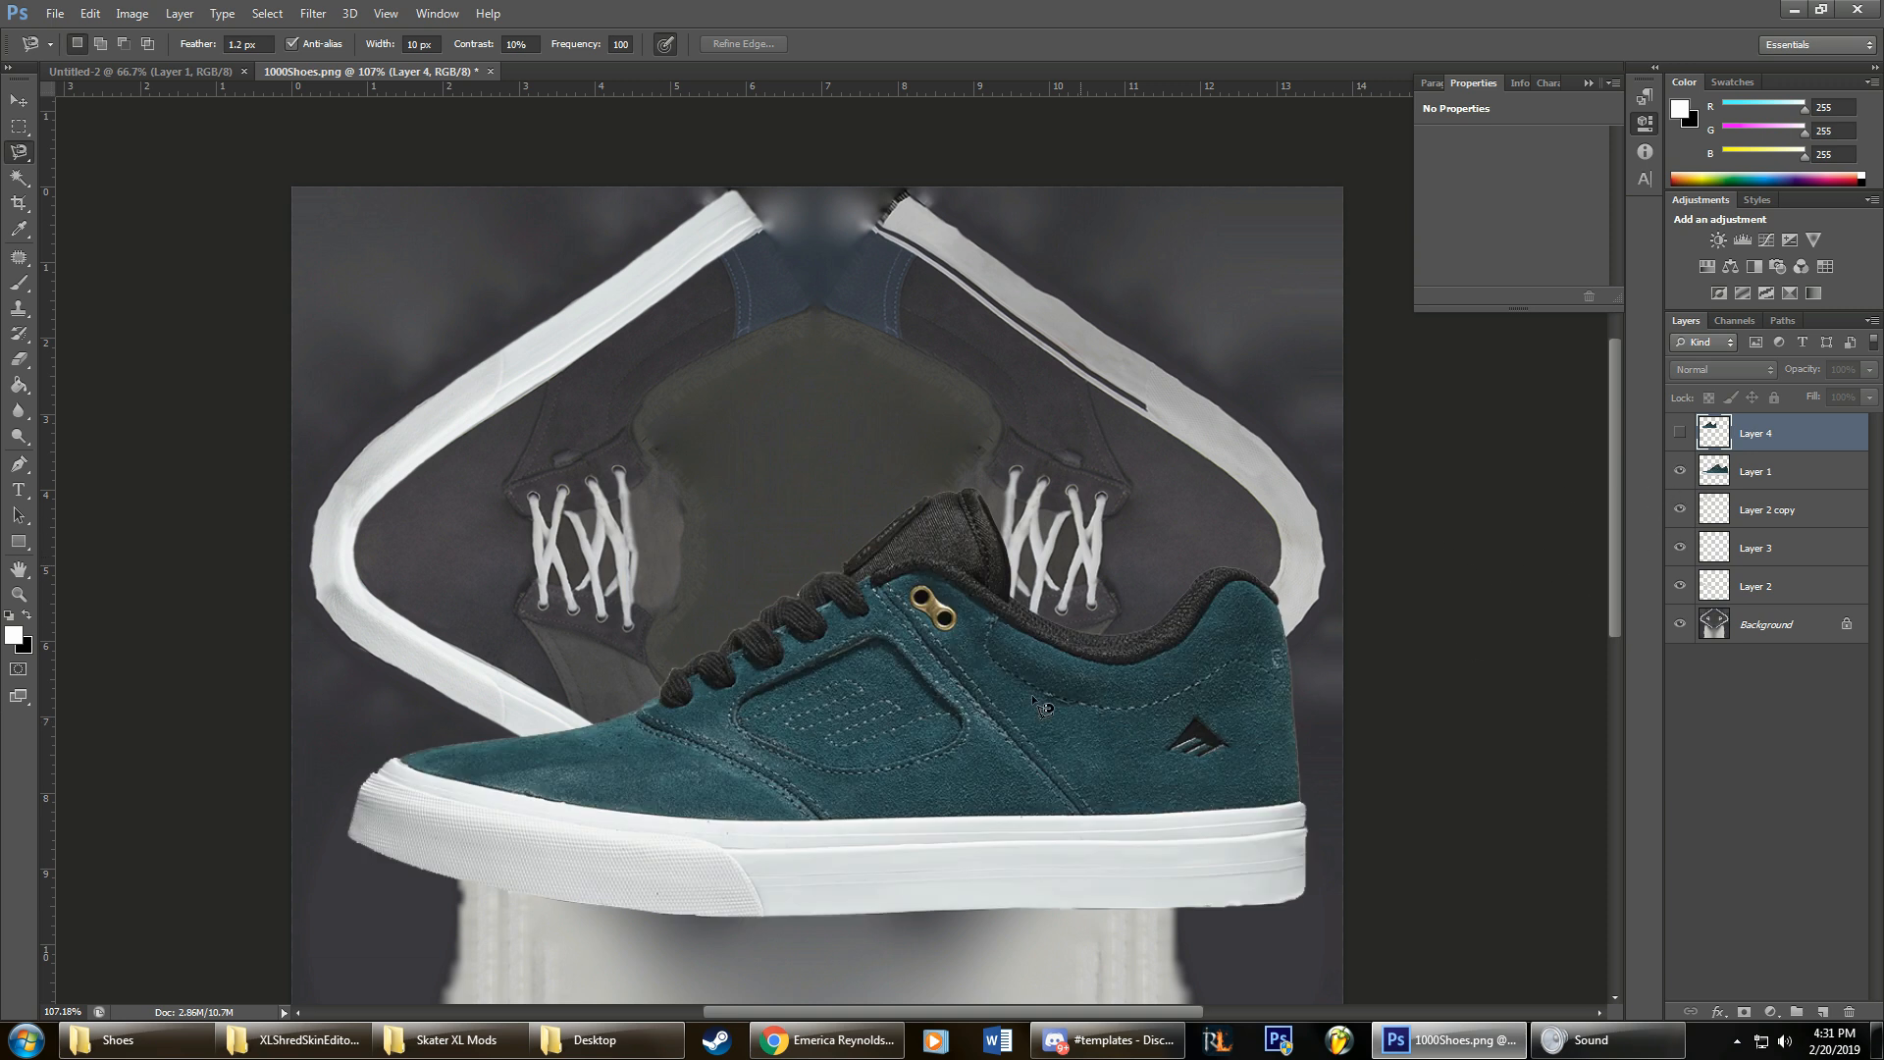
pyautogui.rightClick(27, 157)
pyautogui.click(120, 191)
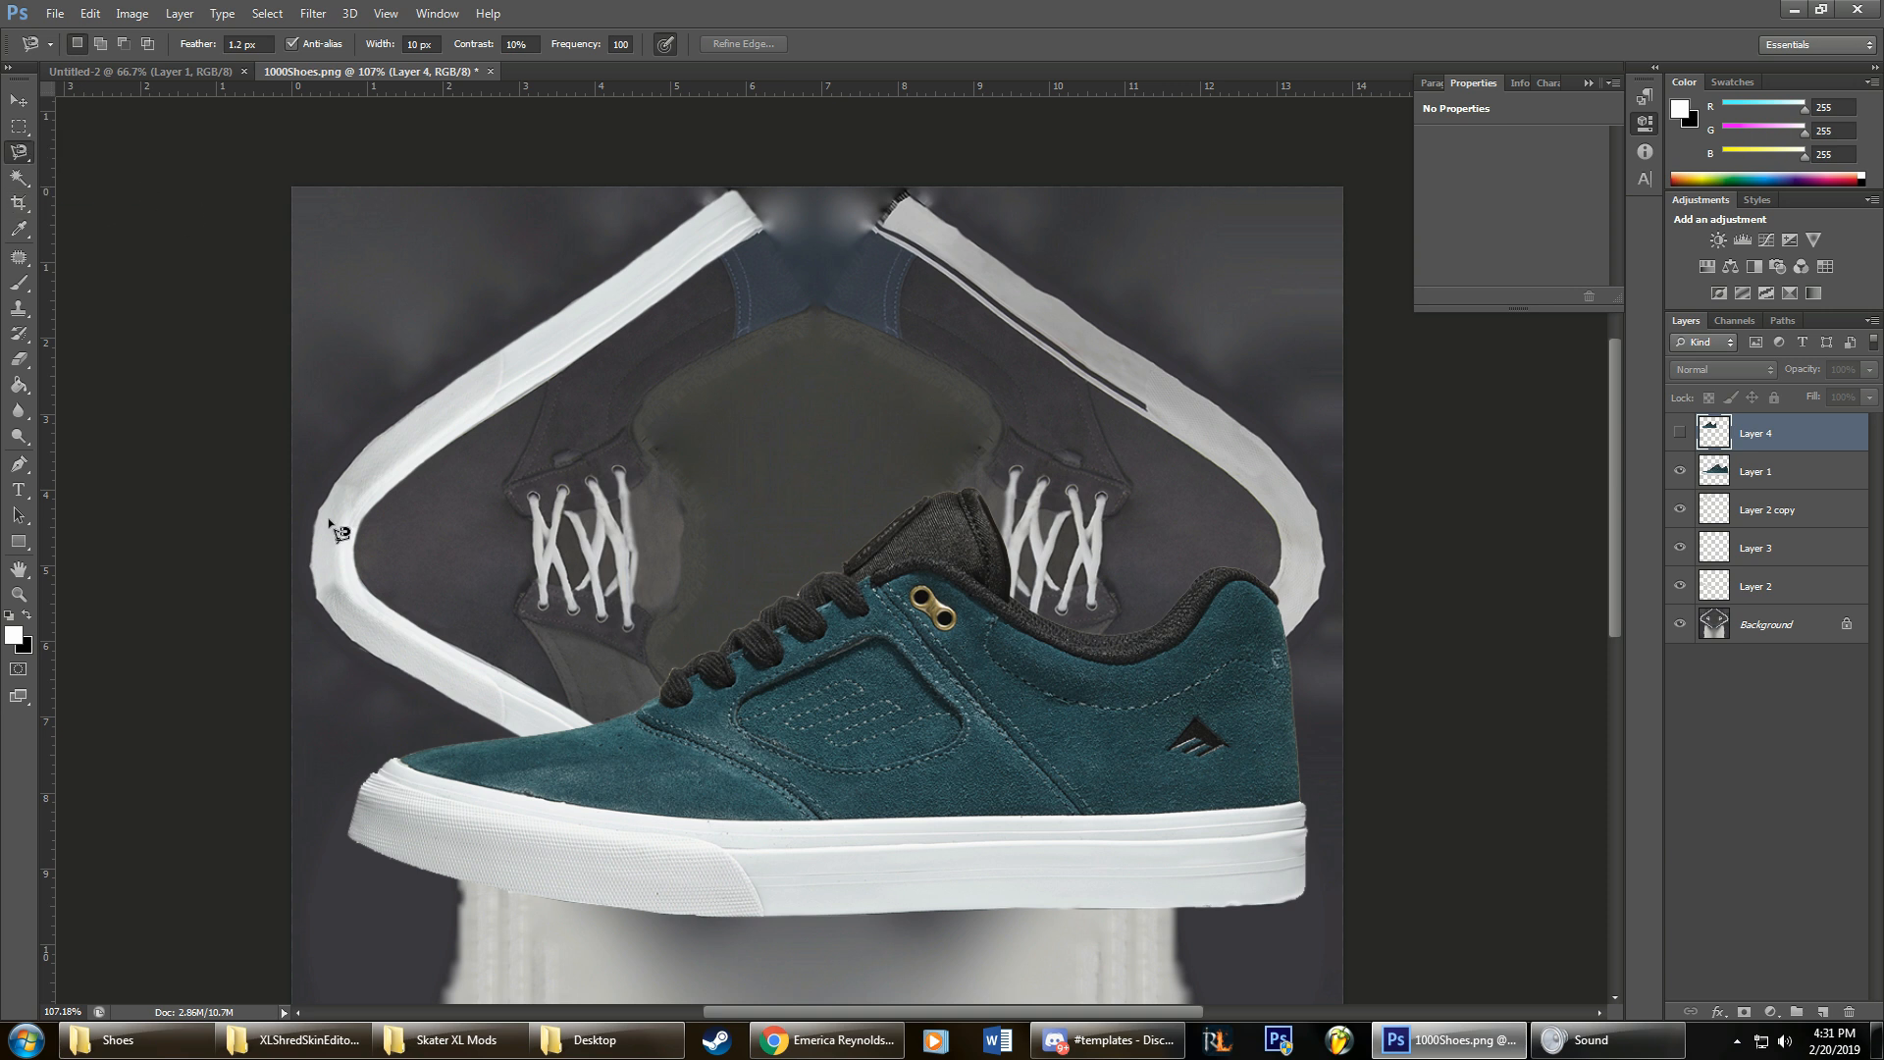
pyautogui.click(397, 755)
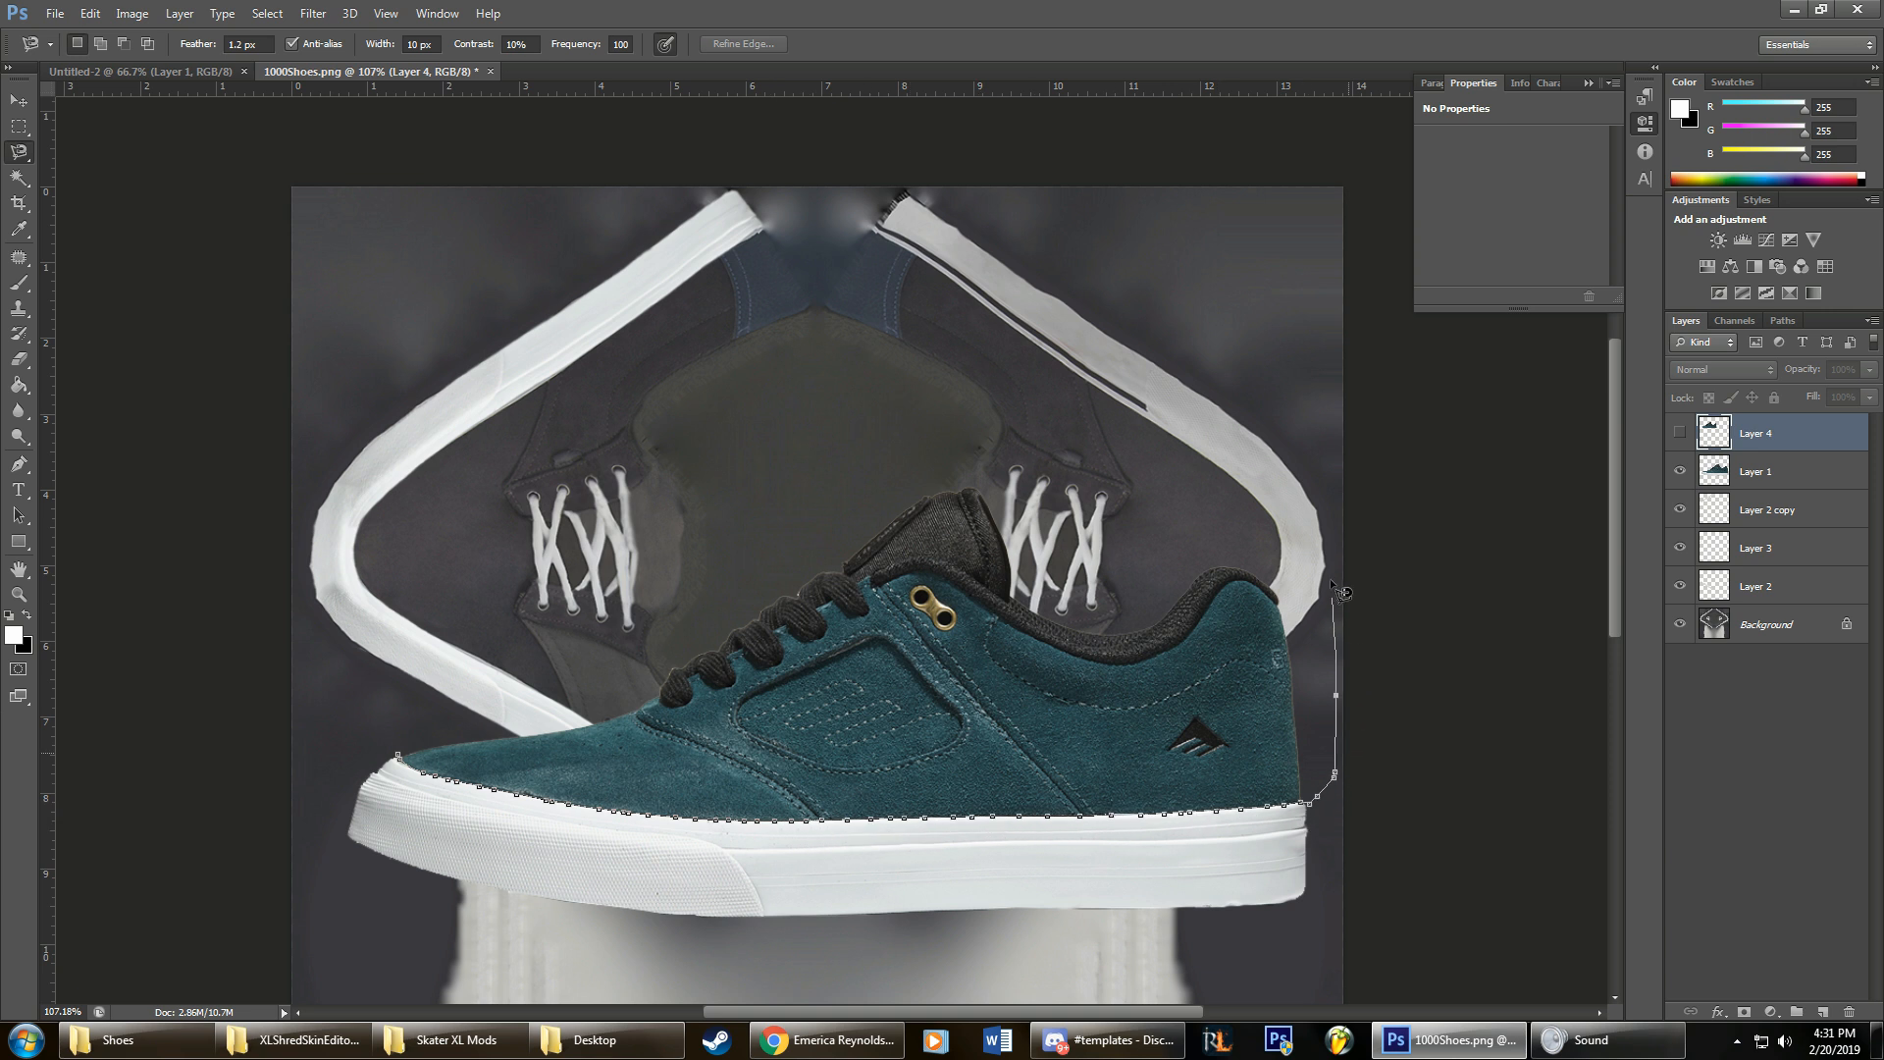
pyautogui.click(400, 758)
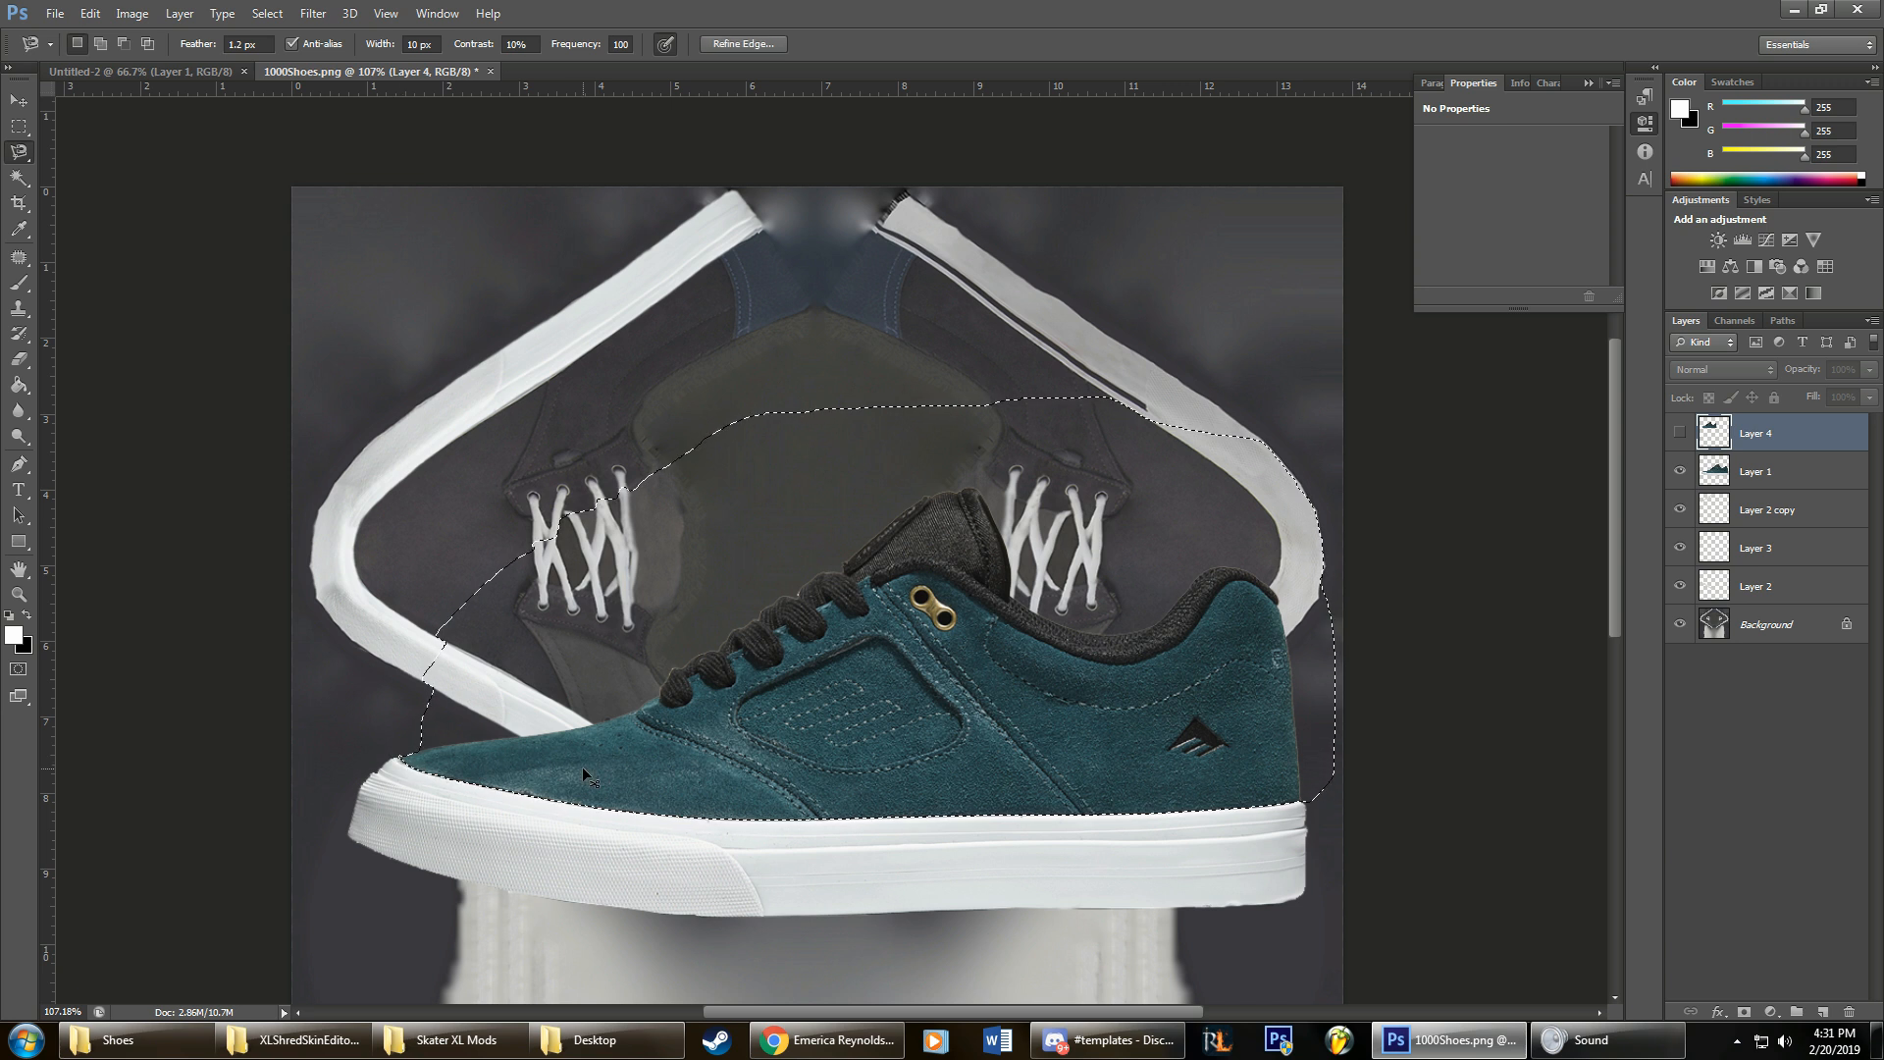
pyautogui.hotkey('ctrl', 'j')
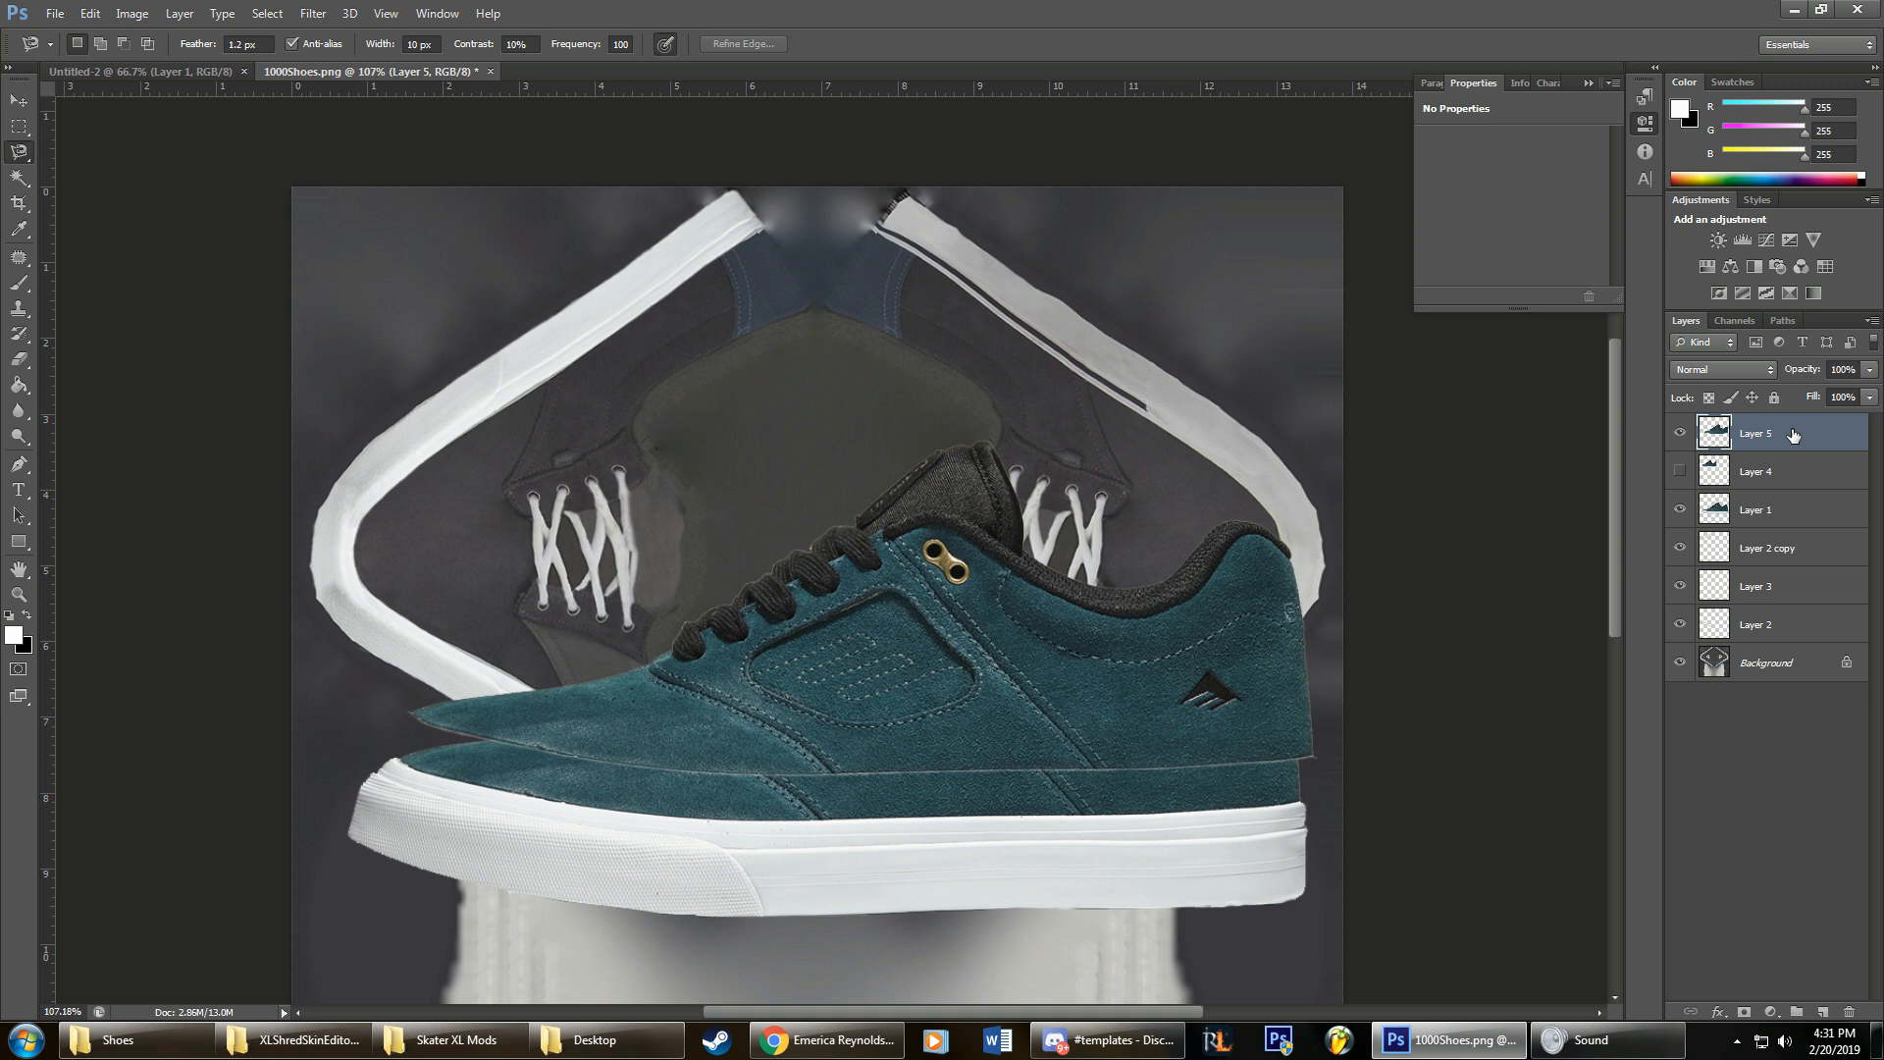
pyautogui.press('Delete')
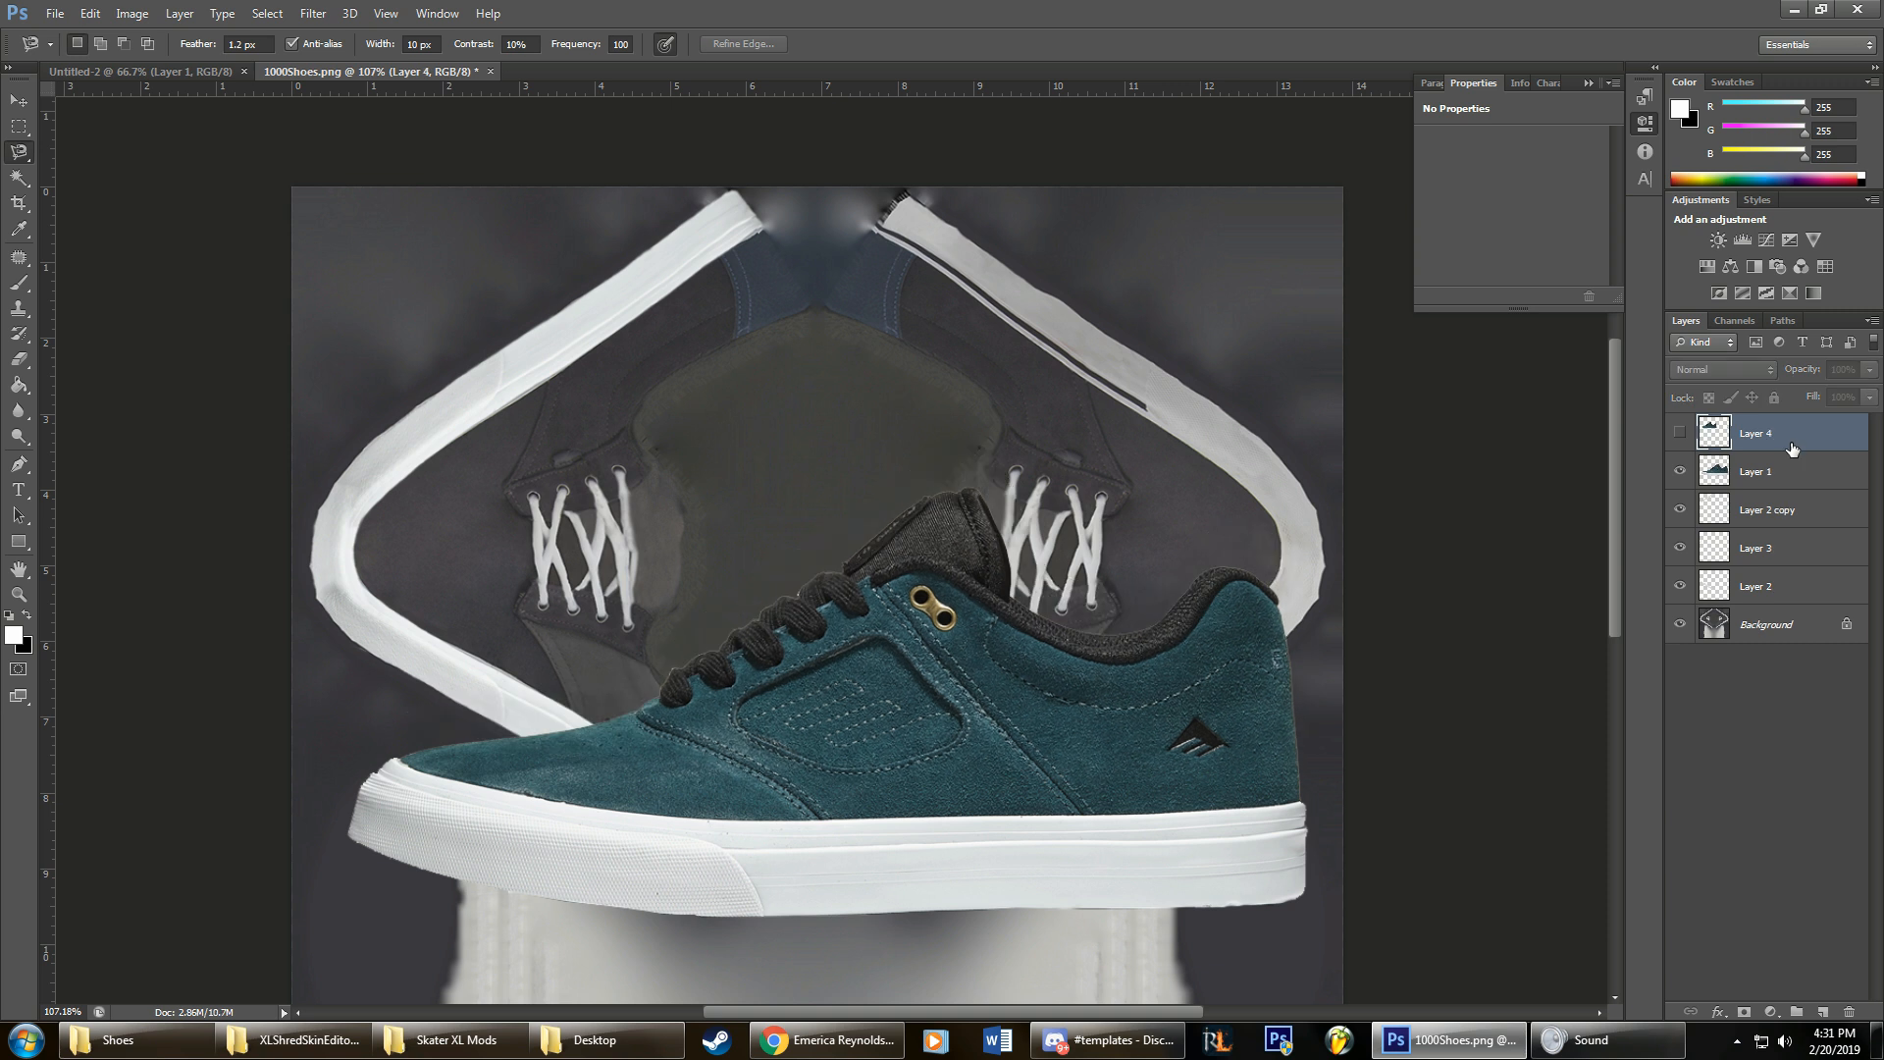
pyautogui.click(1680, 472)
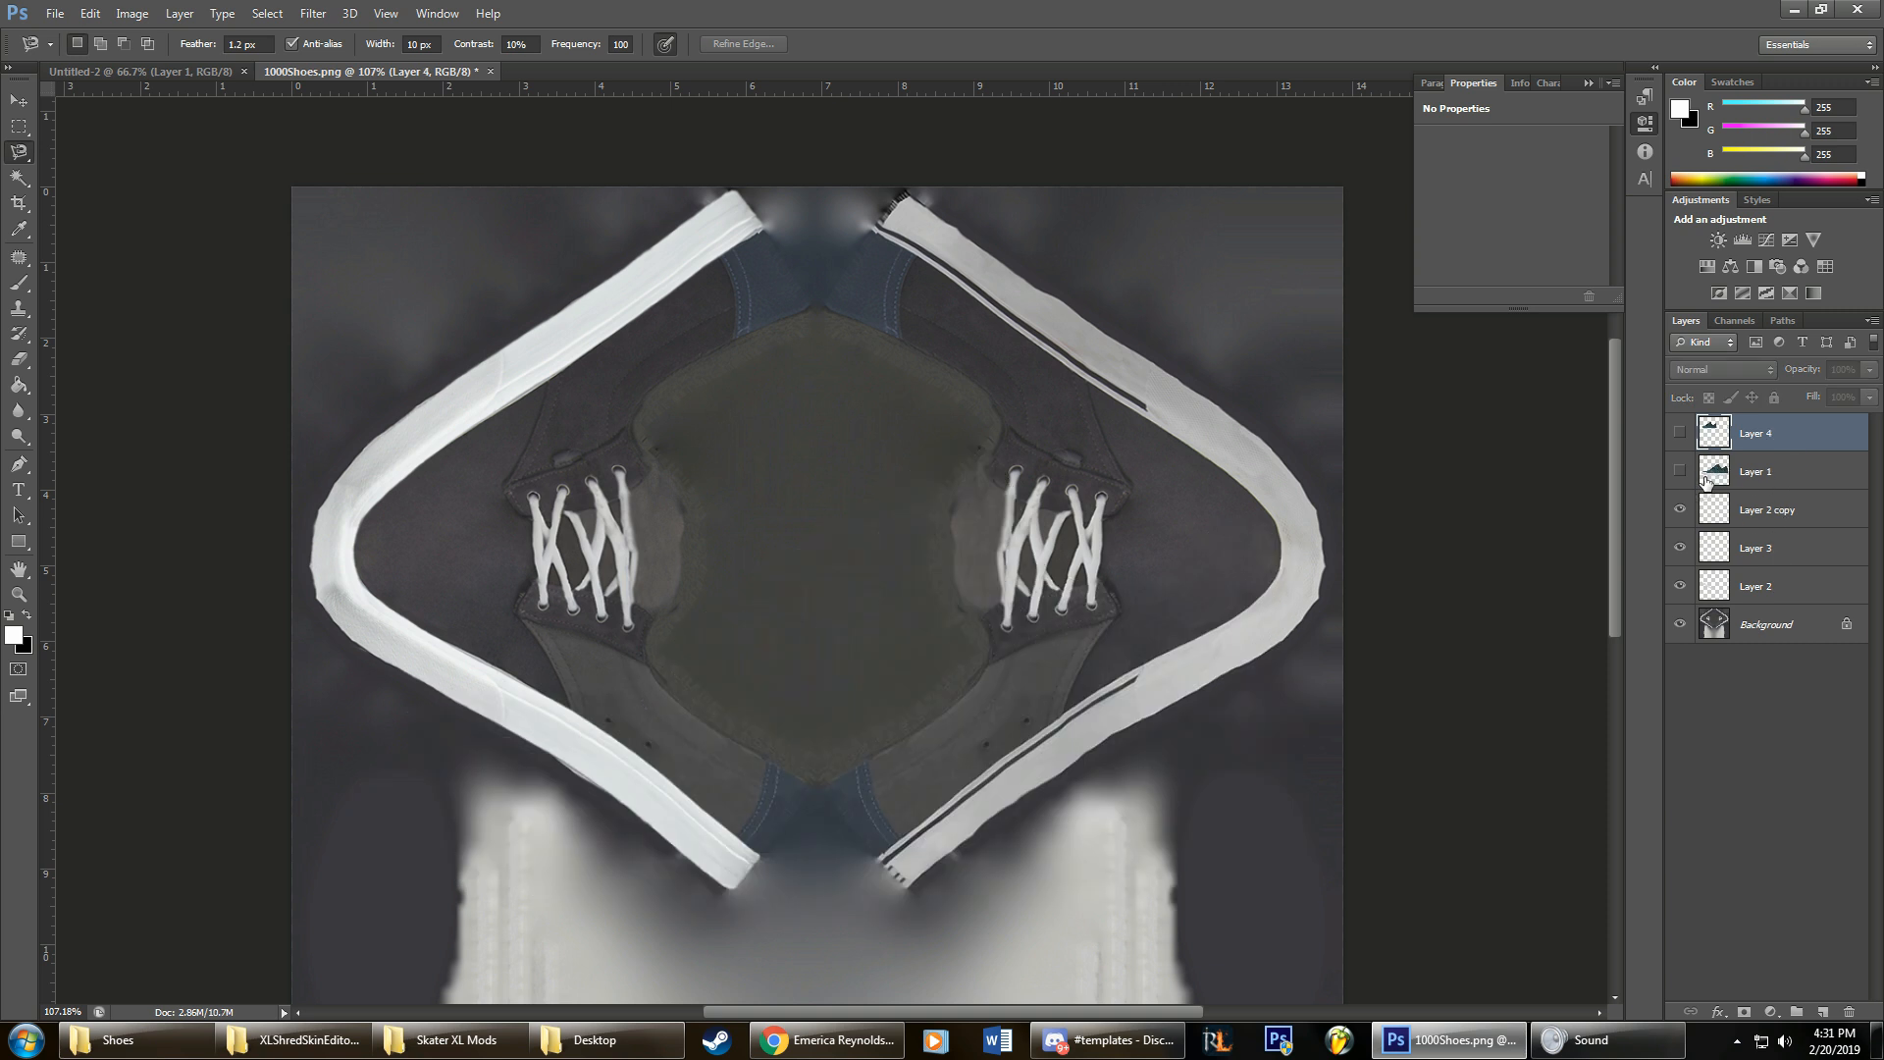
# Step: Show the cut-out upper on Layer 4, move it toward the template's centre, and scale it to about 82%
pyautogui.click(1680, 433)
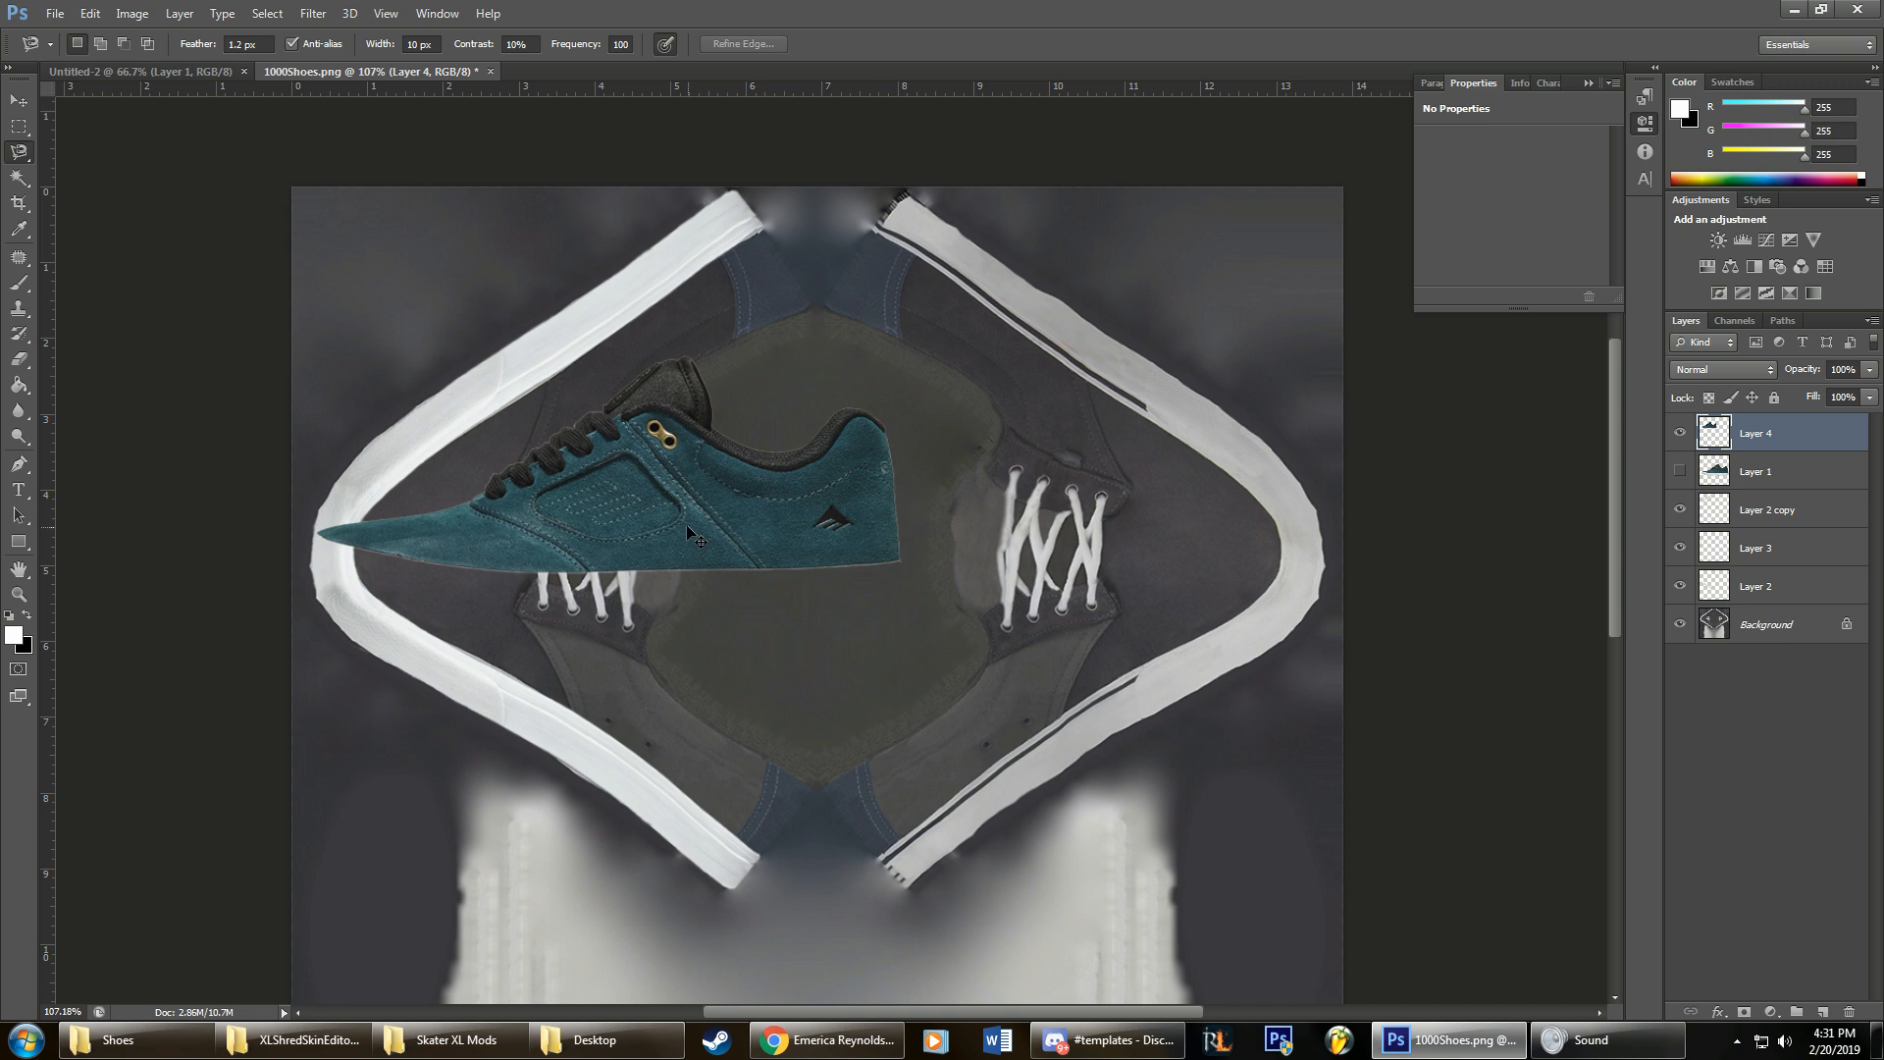
pyautogui.moveTo(687, 528); pyautogui.dragTo(853, 570)
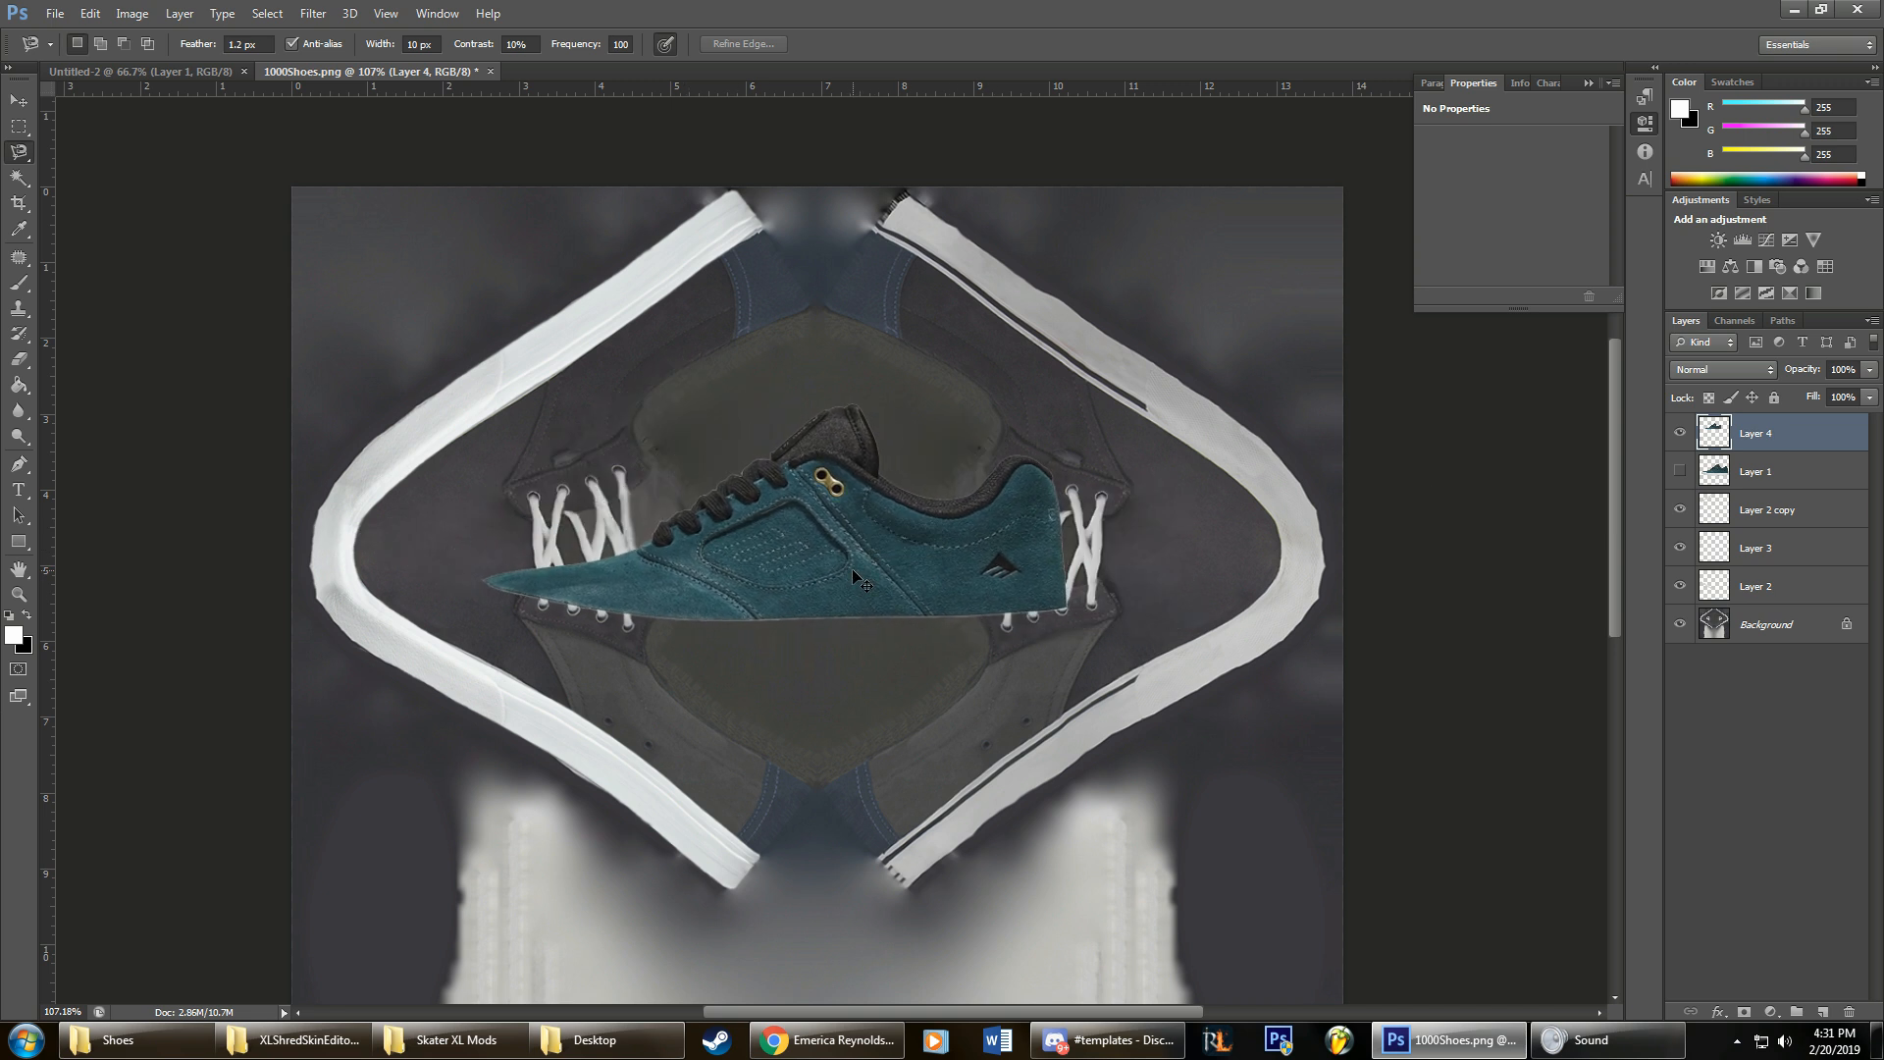
pyautogui.hotkey('ctrl', 't')
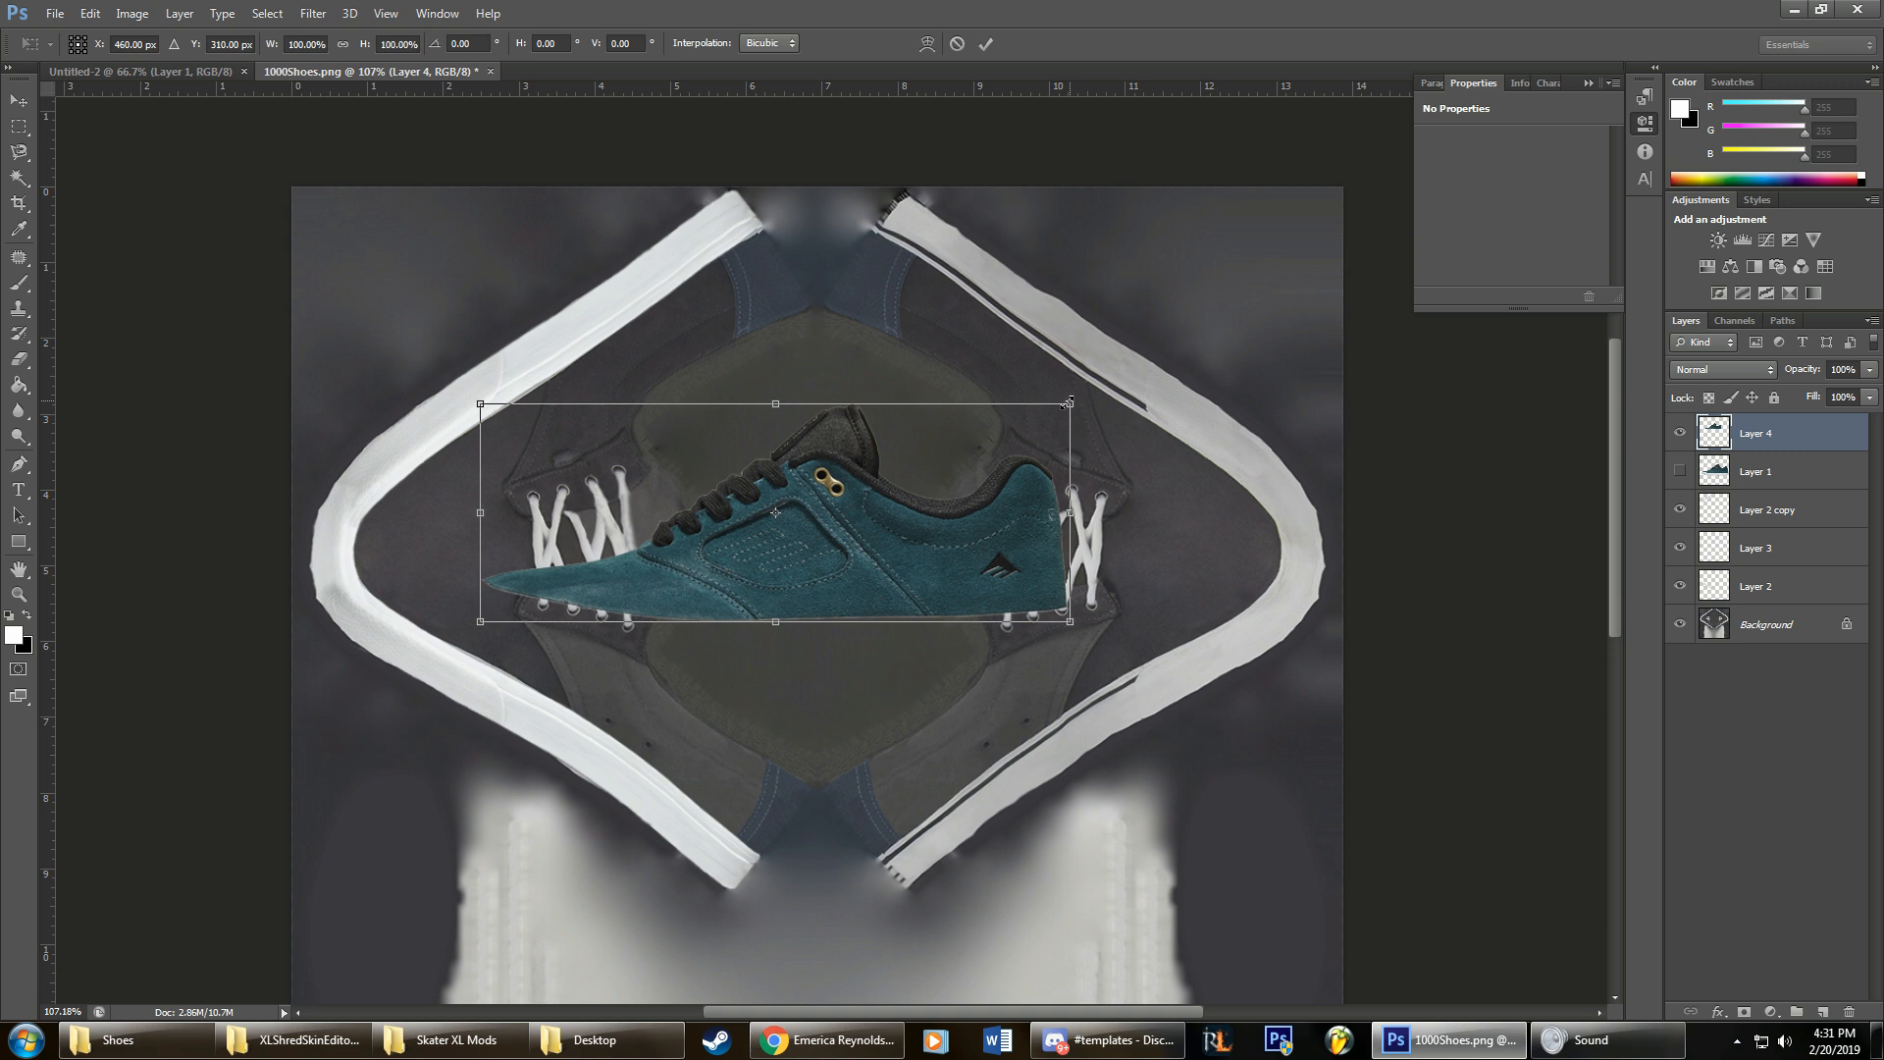
pyautogui.moveTo(1073, 401); pyautogui.dragTo(976, 463)
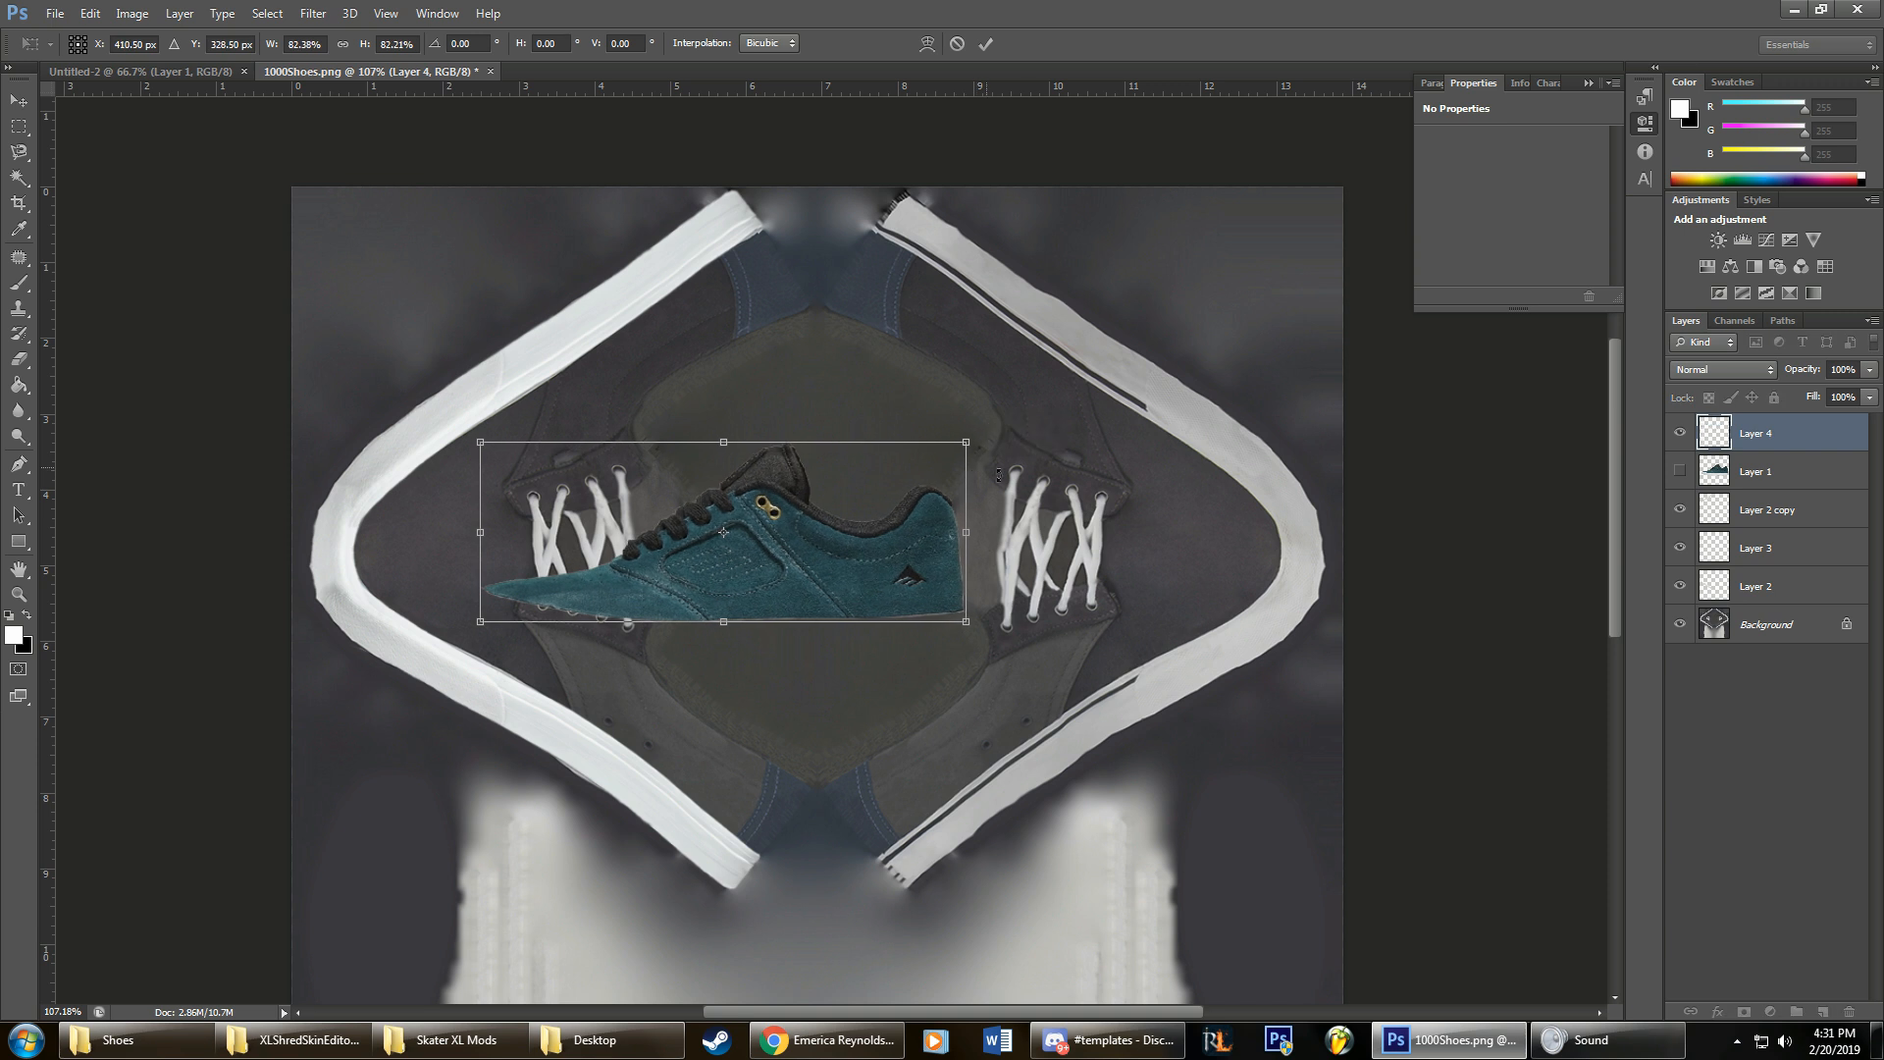
# Step: Rotate the upper about 35° so its bottom edge follows the template's lower-left sole strip, position it there, and apply the transform
pyautogui.moveTo(1163, 504); pyautogui.dragTo(639, 746)
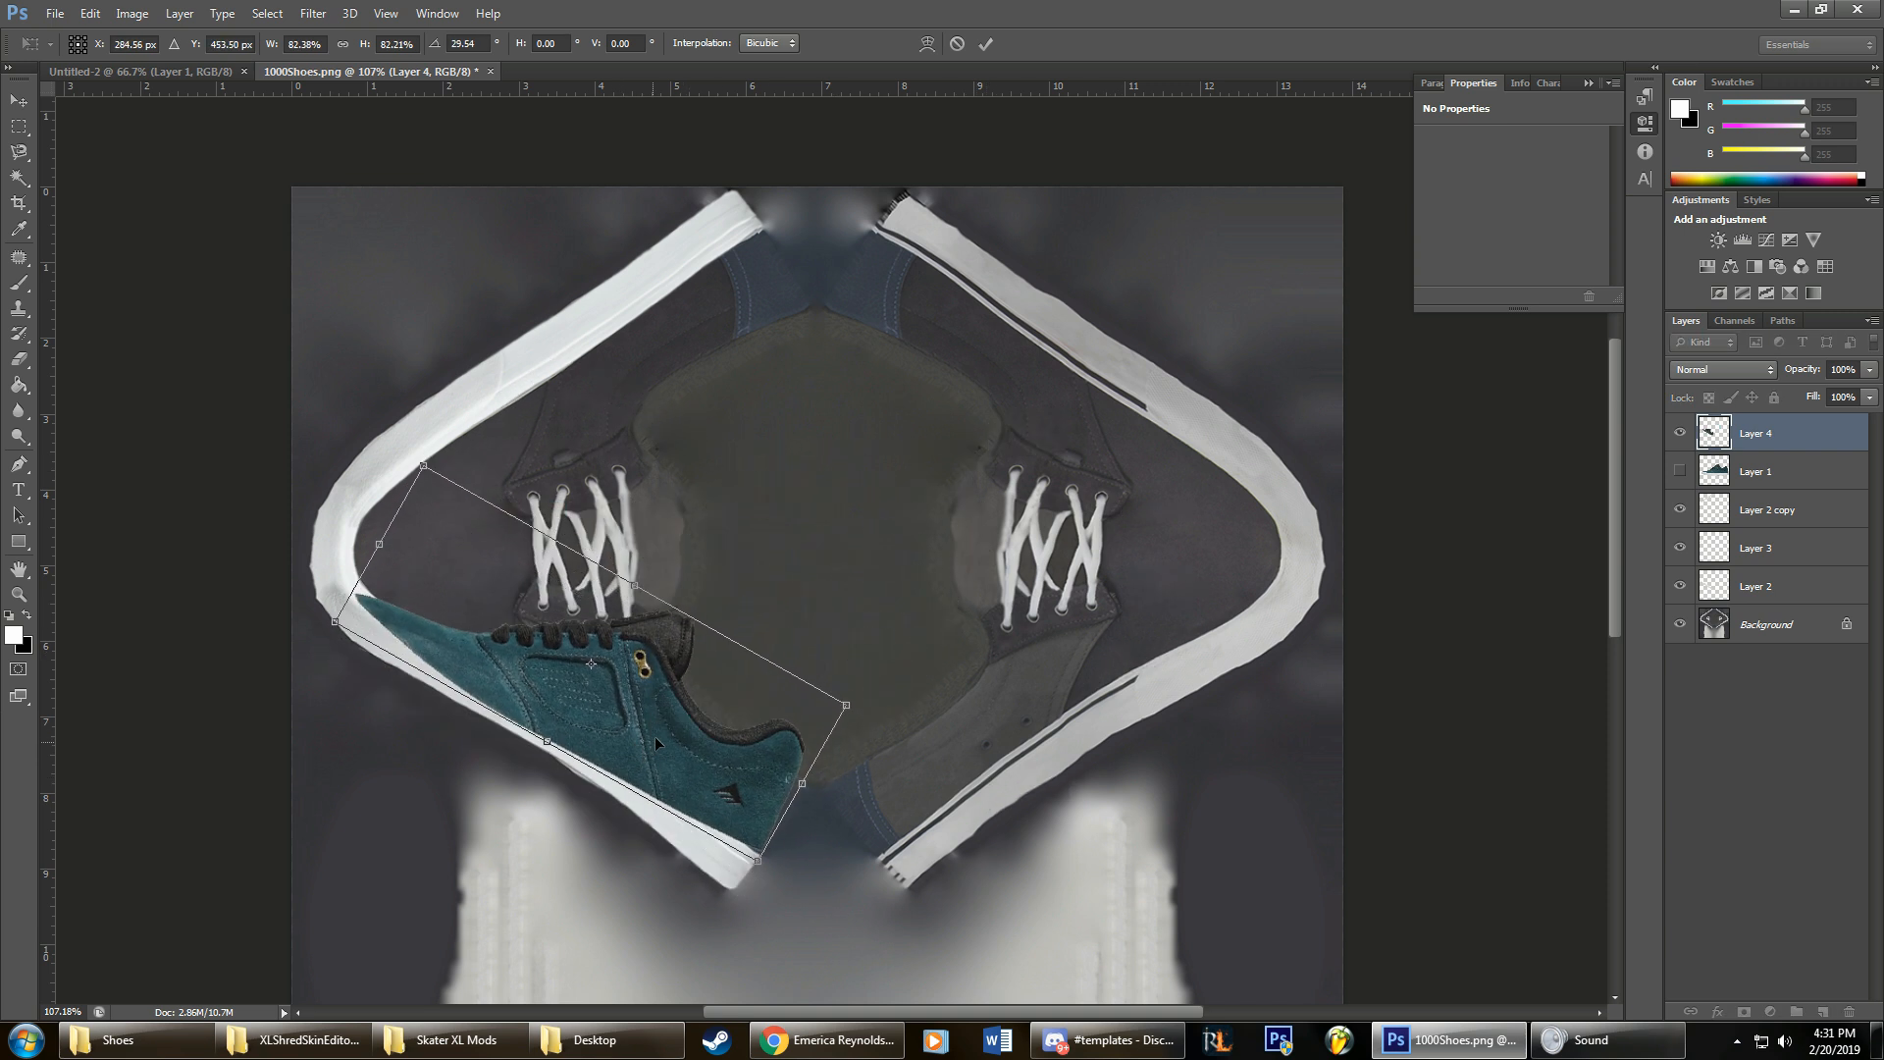
pyautogui.moveTo(990, 729); pyautogui.dragTo(944, 738)
pyautogui.moveTo(613, 722); pyautogui.dragTo(691, 736)
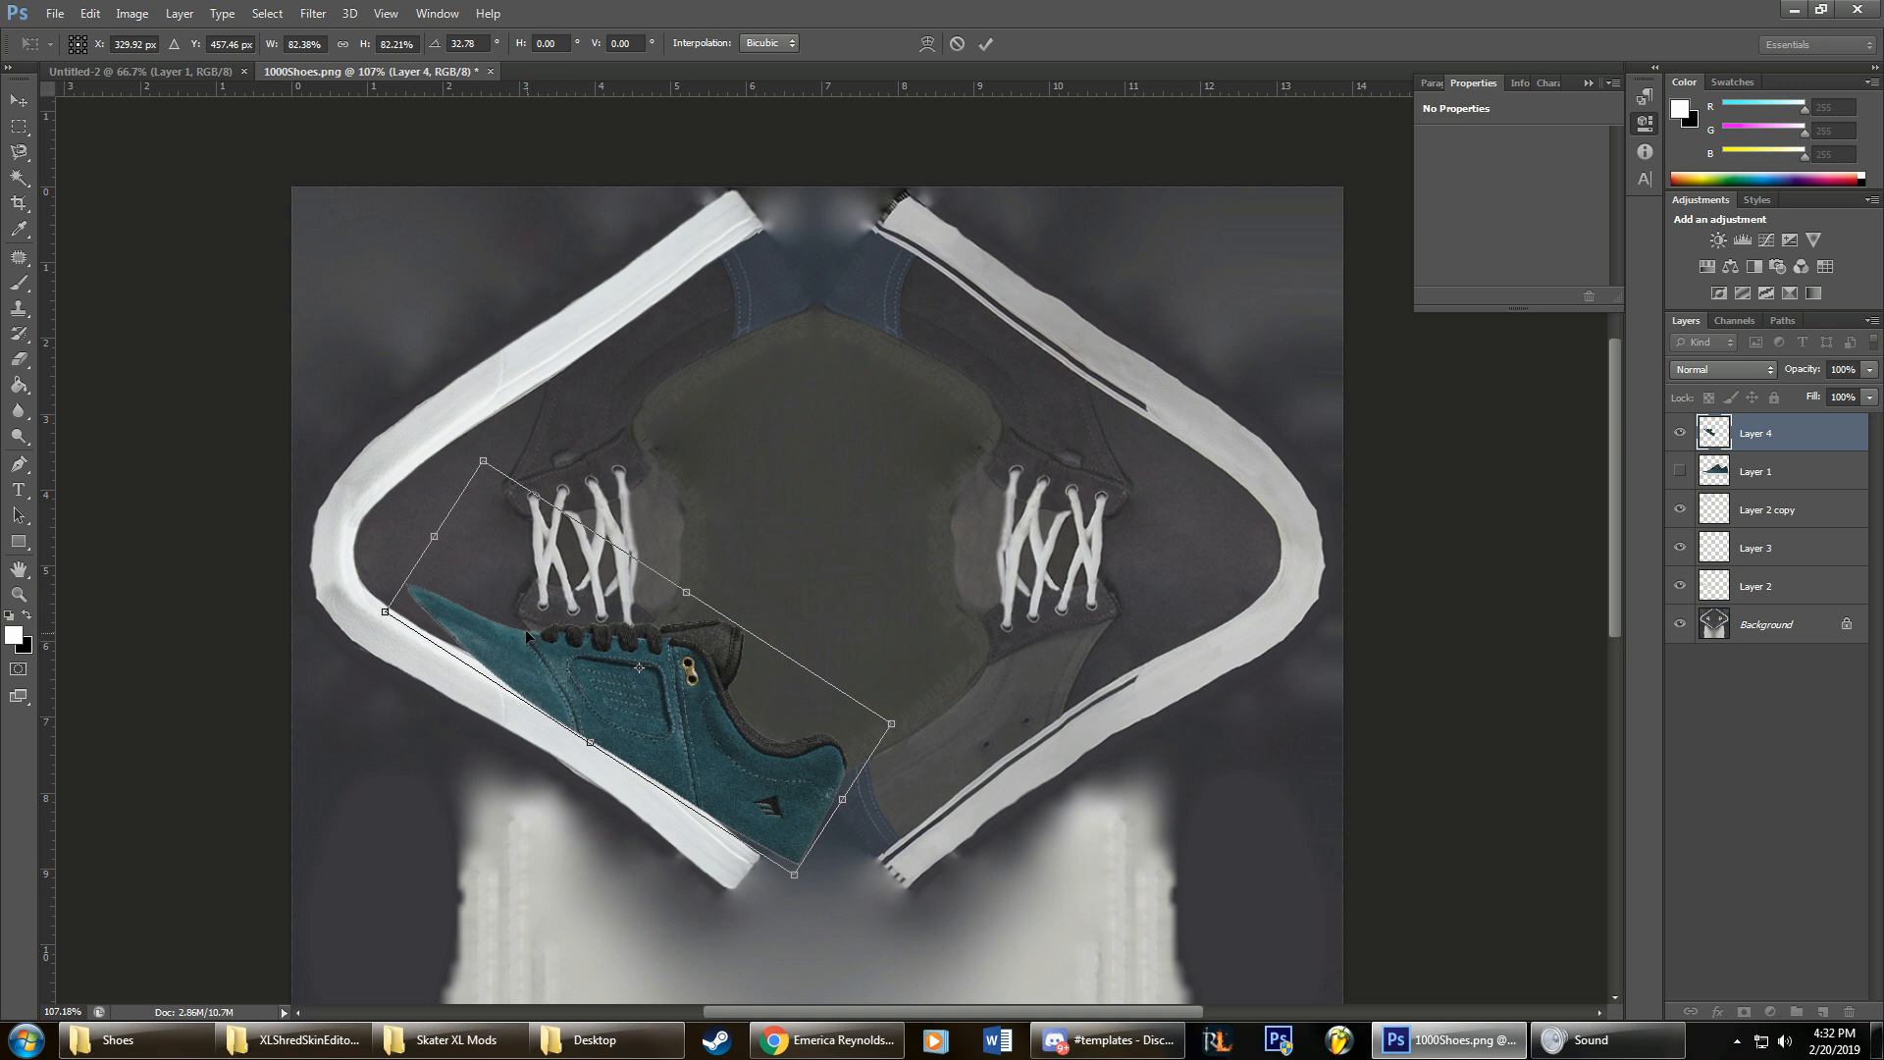
pyautogui.moveTo(624, 686); pyautogui.dragTo(604, 675)
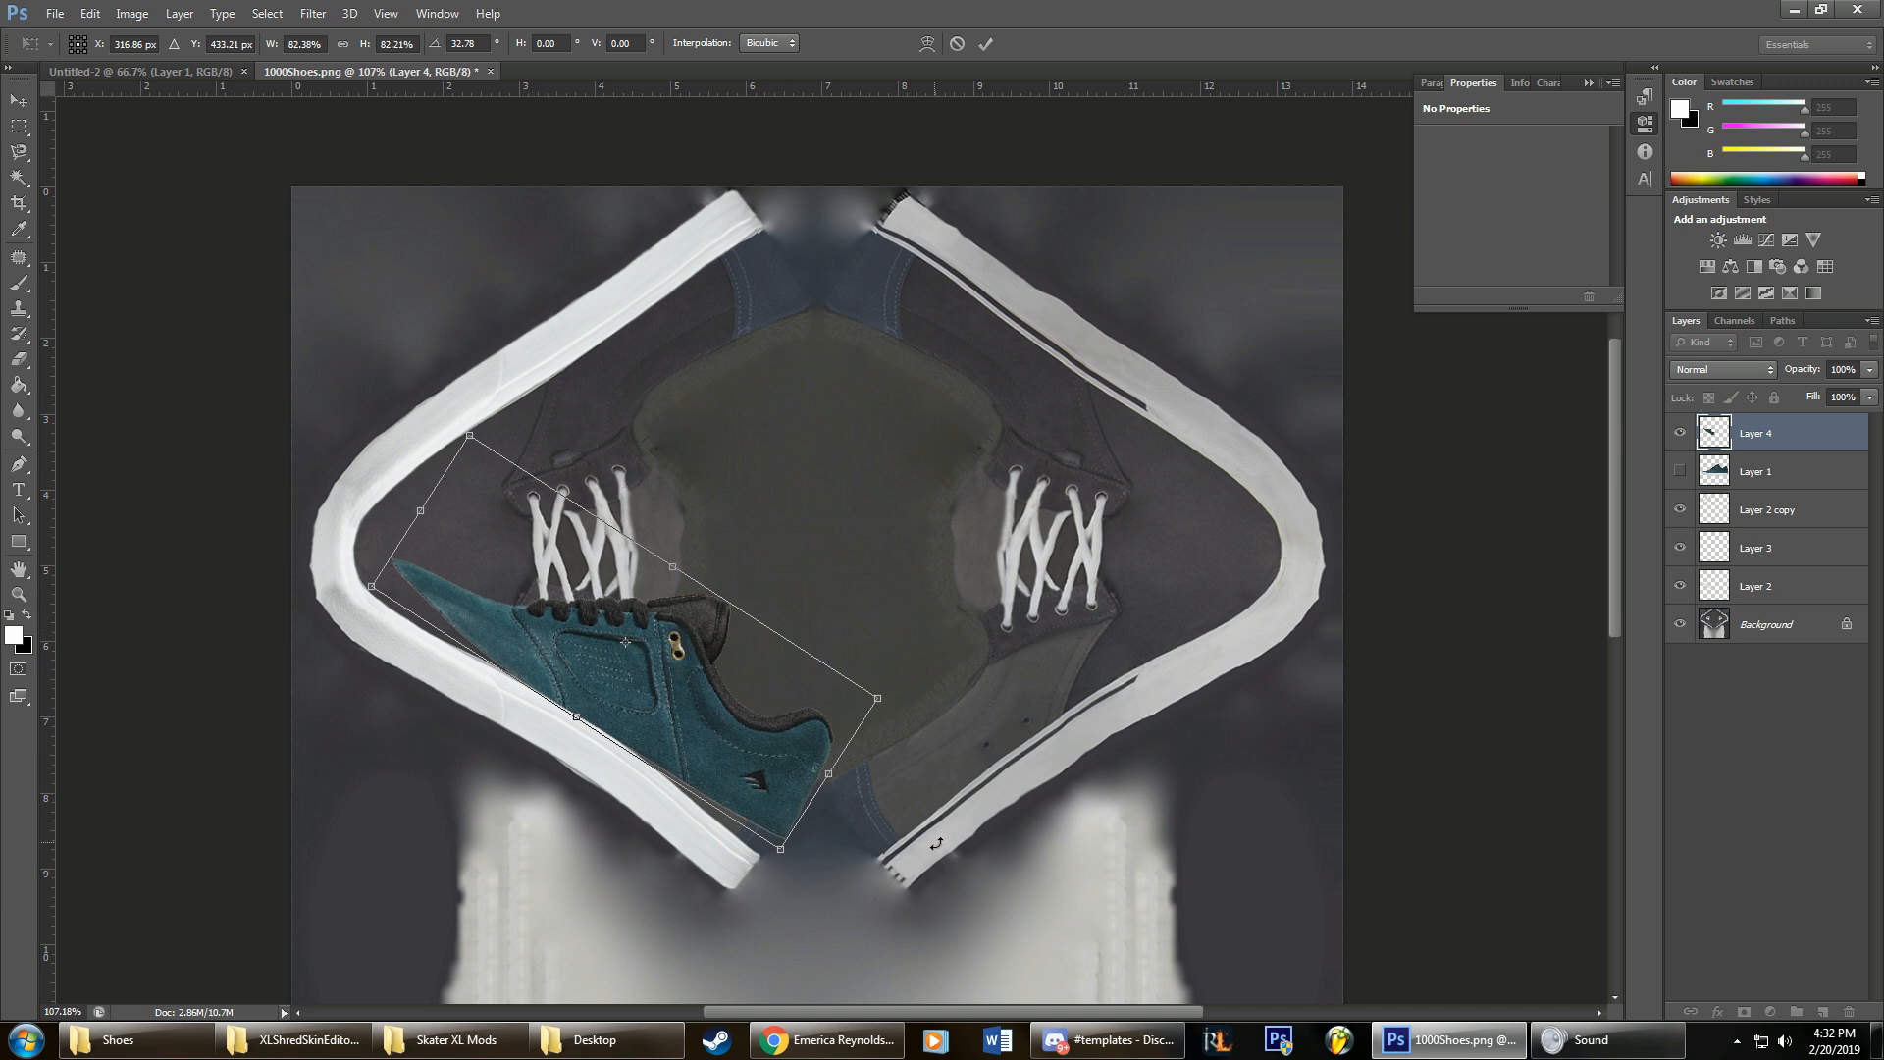
pyautogui.moveTo(937, 844); pyautogui.dragTo(931, 852)
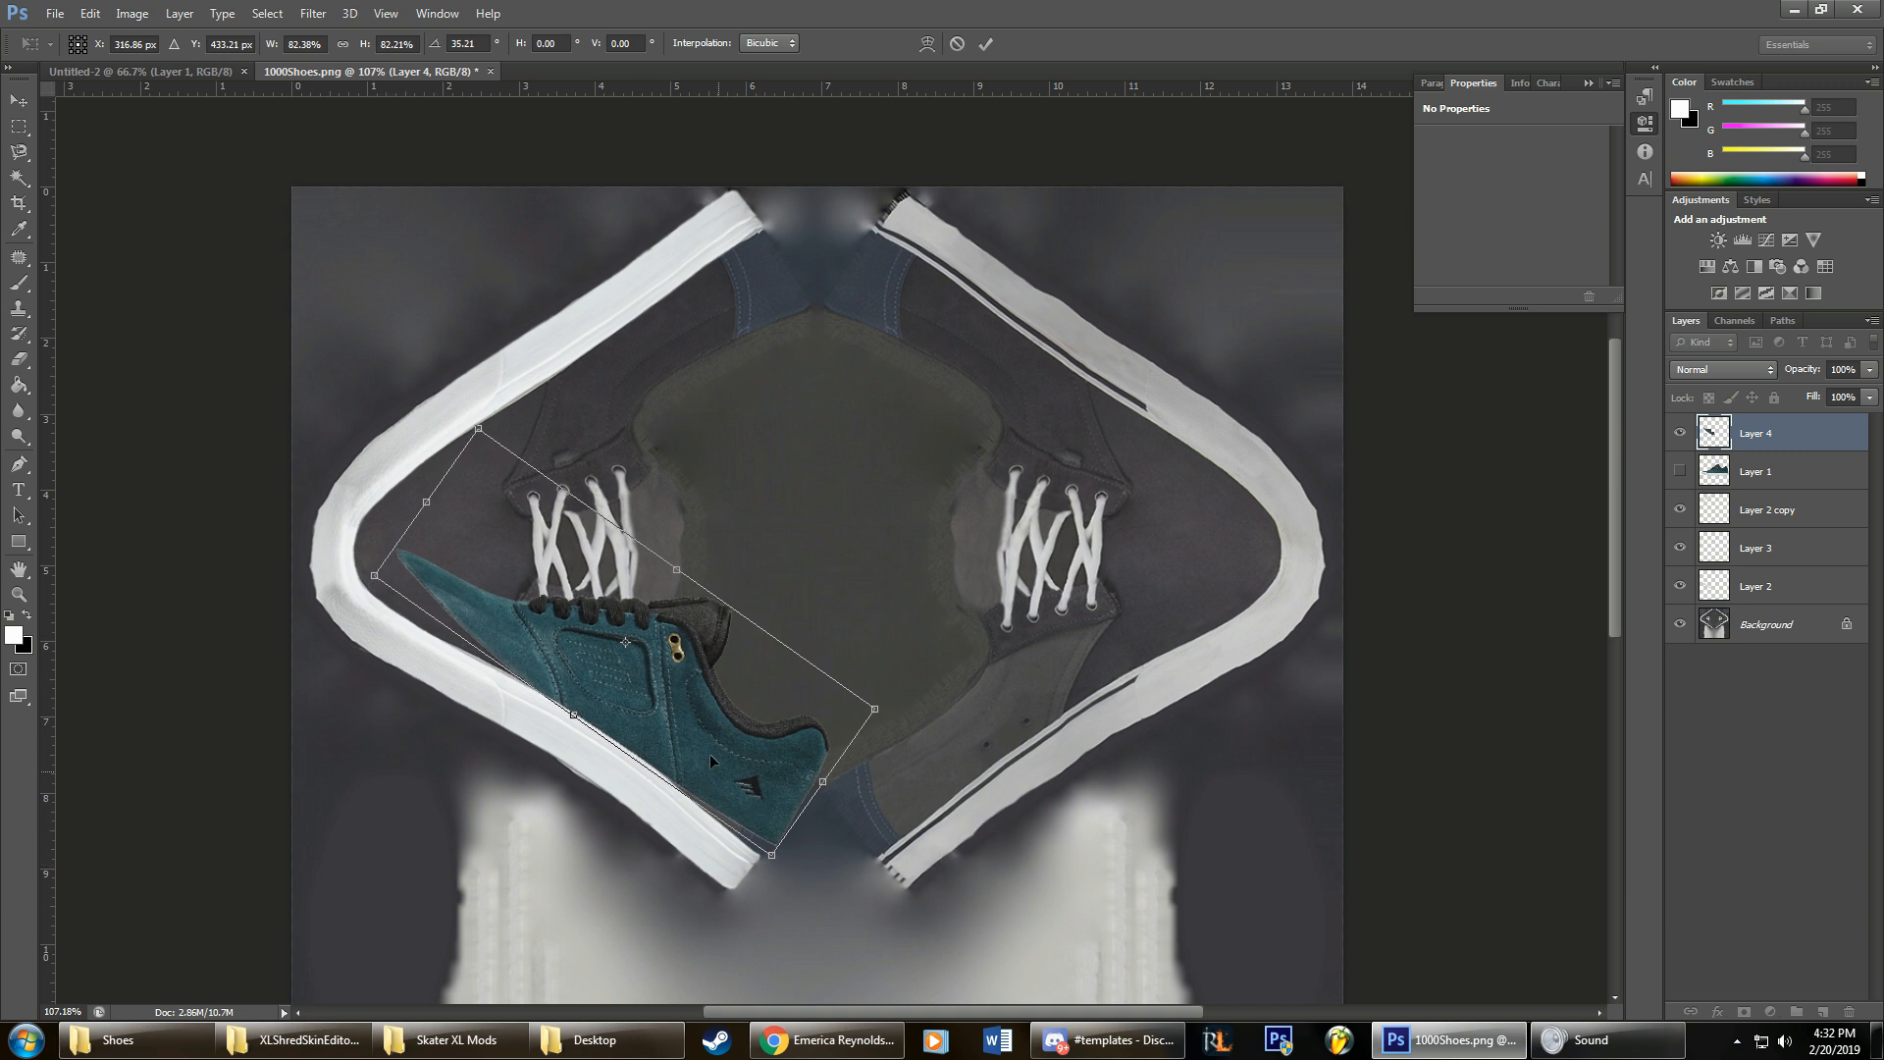
pyautogui.click(986, 51)
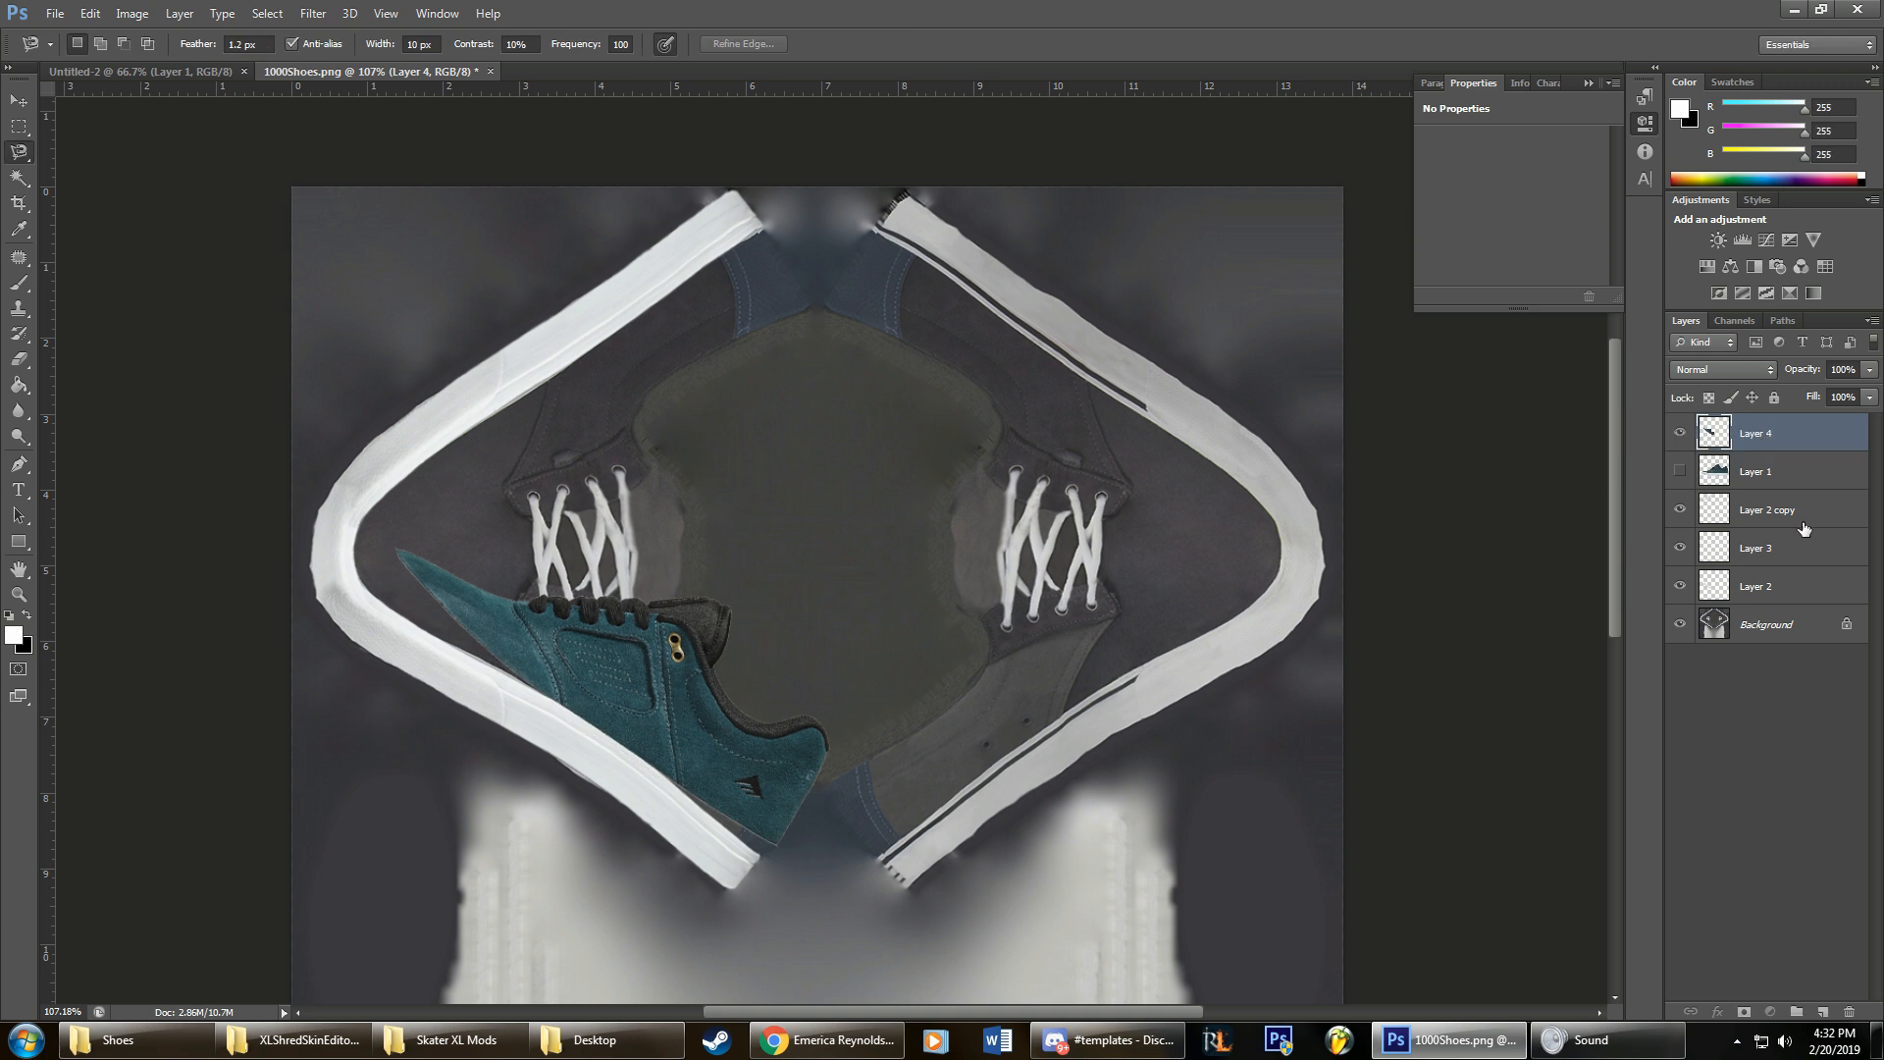
# Step: Place Layer 4 directly above the Background so the sole strips cover the upper's edge, and nudge the upper slightly down
pyautogui.moveTo(1791, 441); pyautogui.dragTo(1791, 603)
pyautogui.click(711, 693)
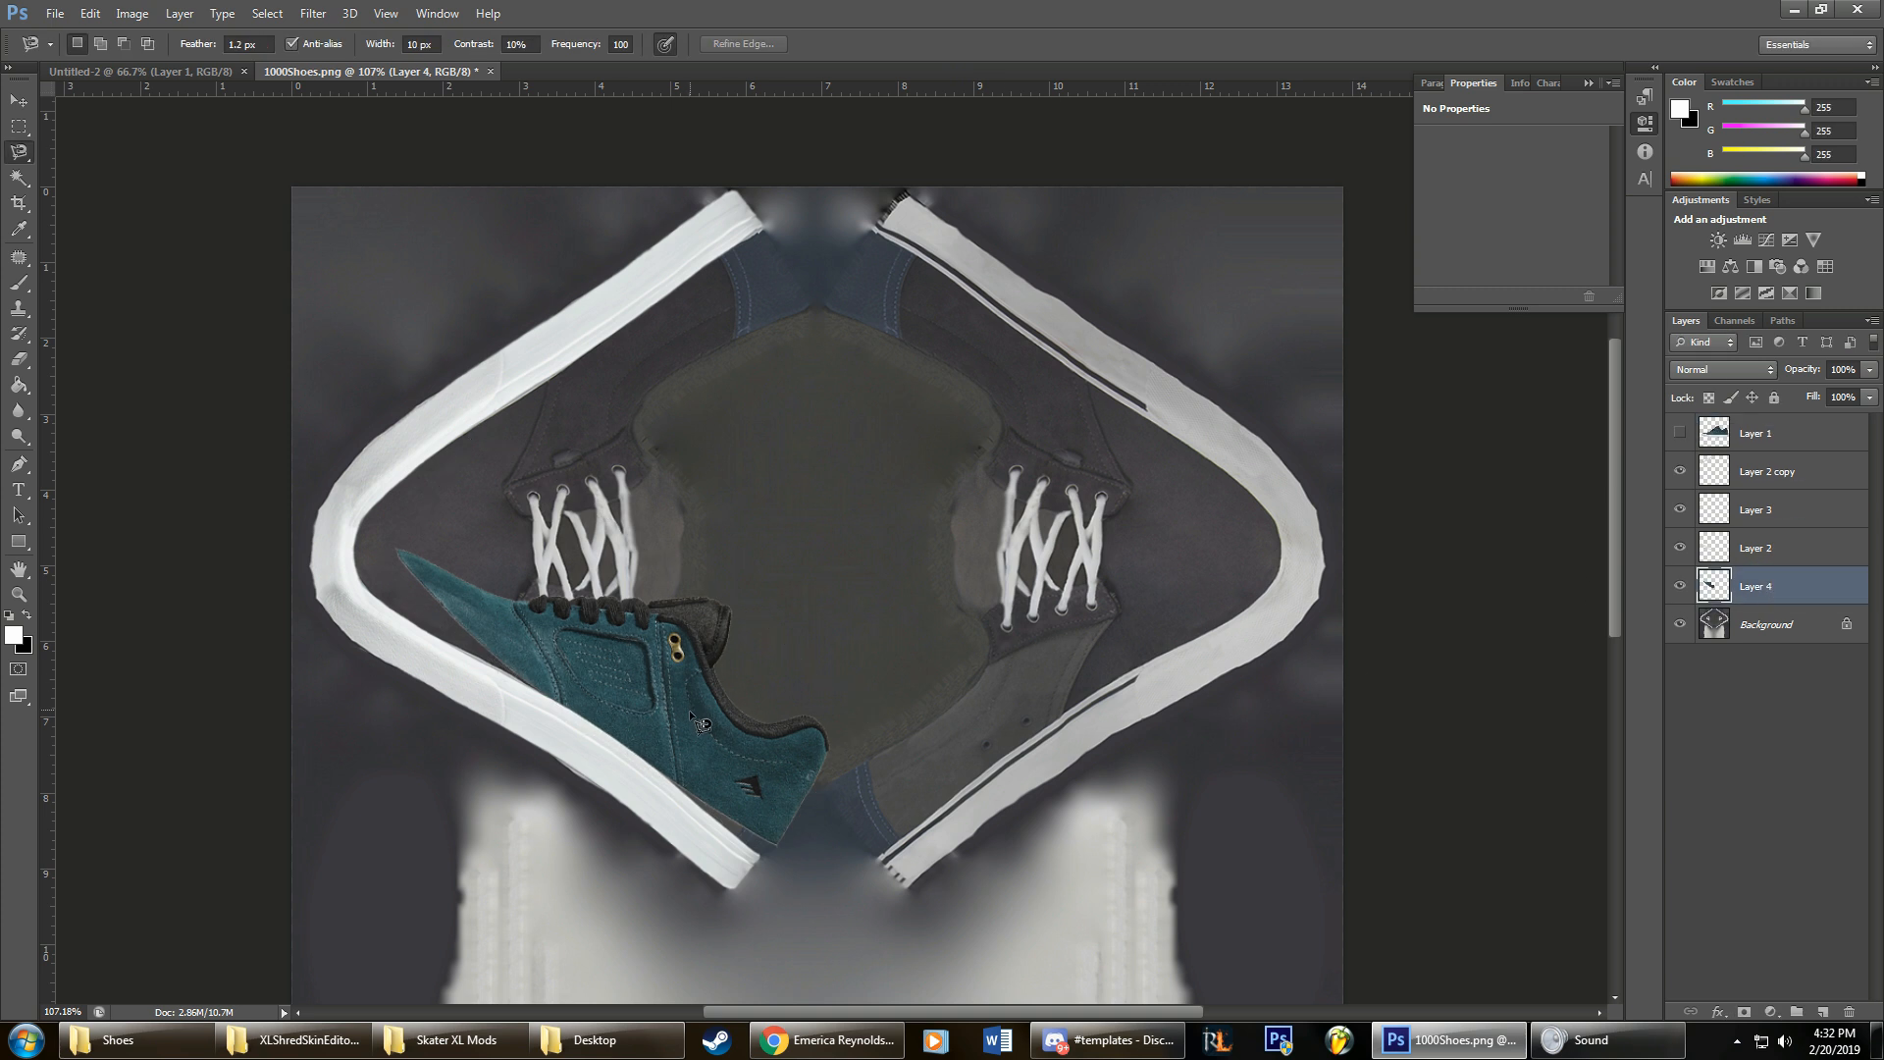
pyautogui.click(713, 694)
pyautogui.hotkey('ctrl', 'd')
pyautogui.moveTo(710, 707)
pyautogui.mouseDown()
pyautogui.moveTo(650, 774)
pyautogui.moveTo(710, 715)
pyautogui.mouseUp()
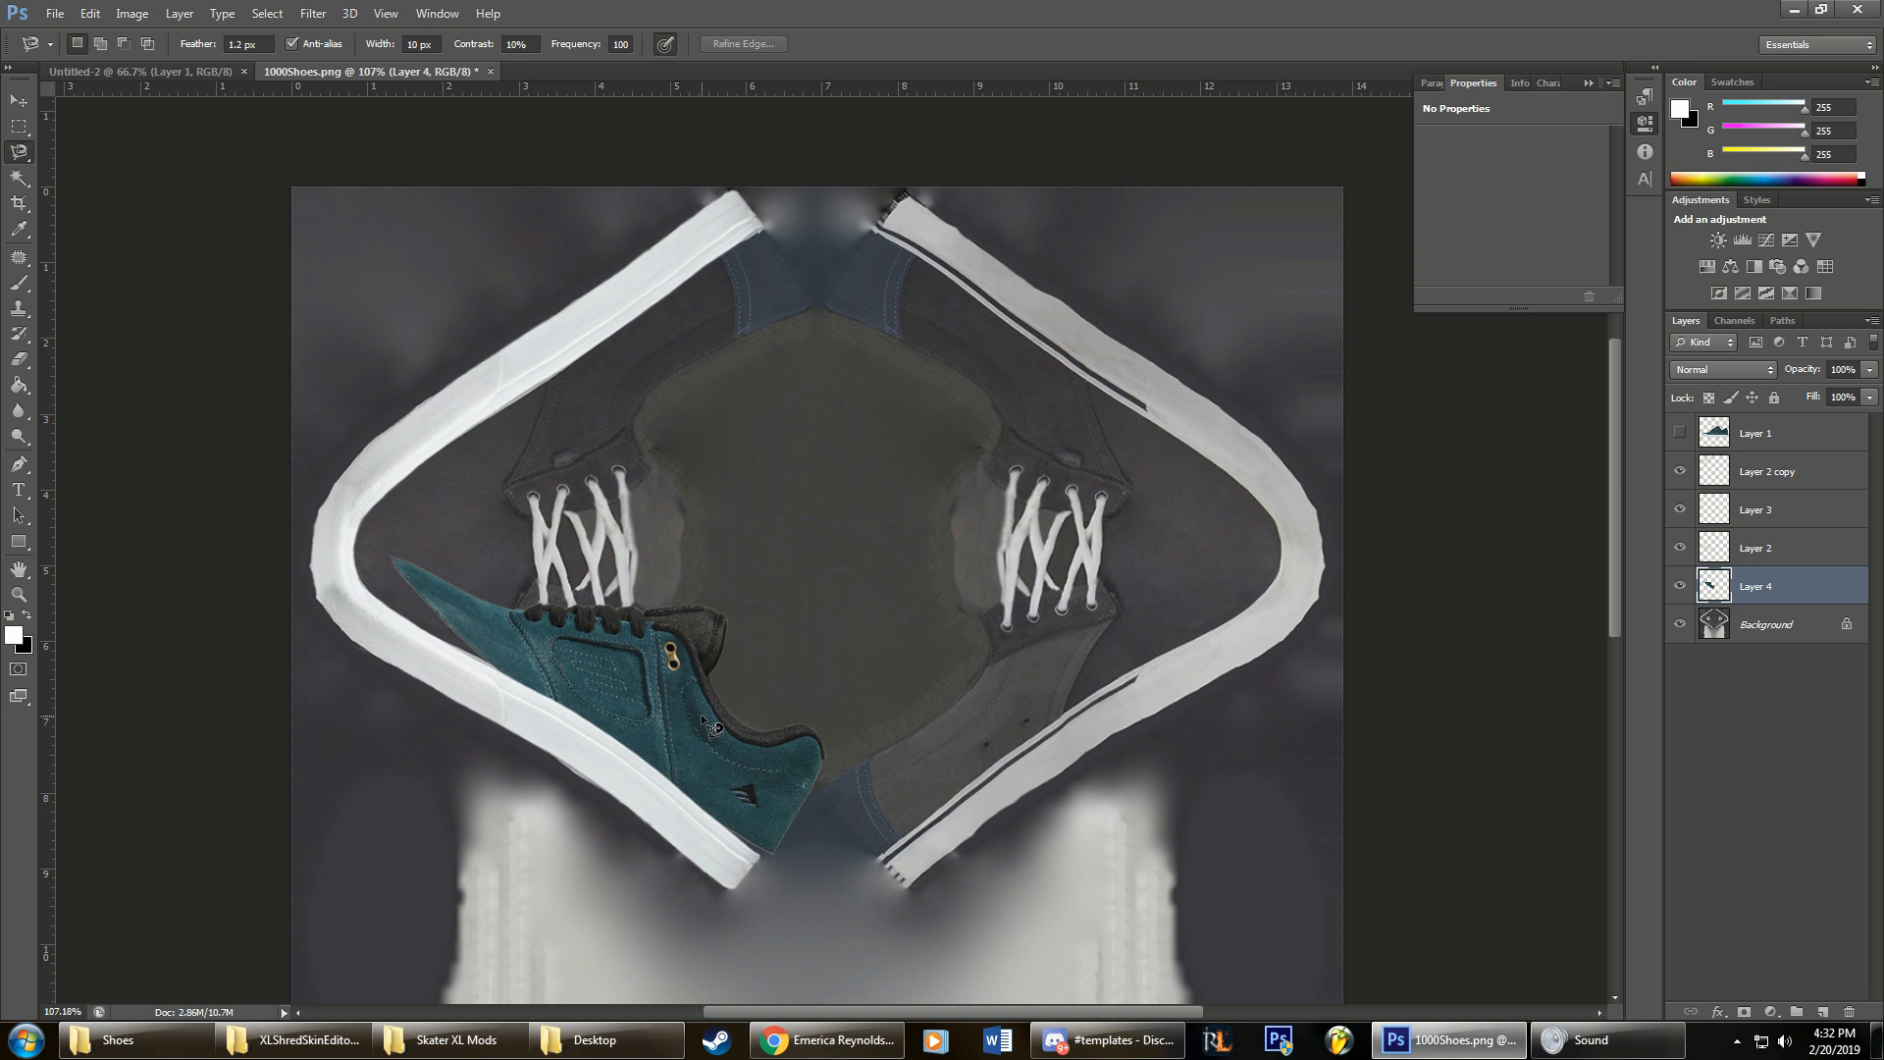
# Step: Start warping the upper on Layer 4, pulling its heel corner and heel edge inward and down toward the template's heel seam
pyautogui.hotkey('ctrl', 't')
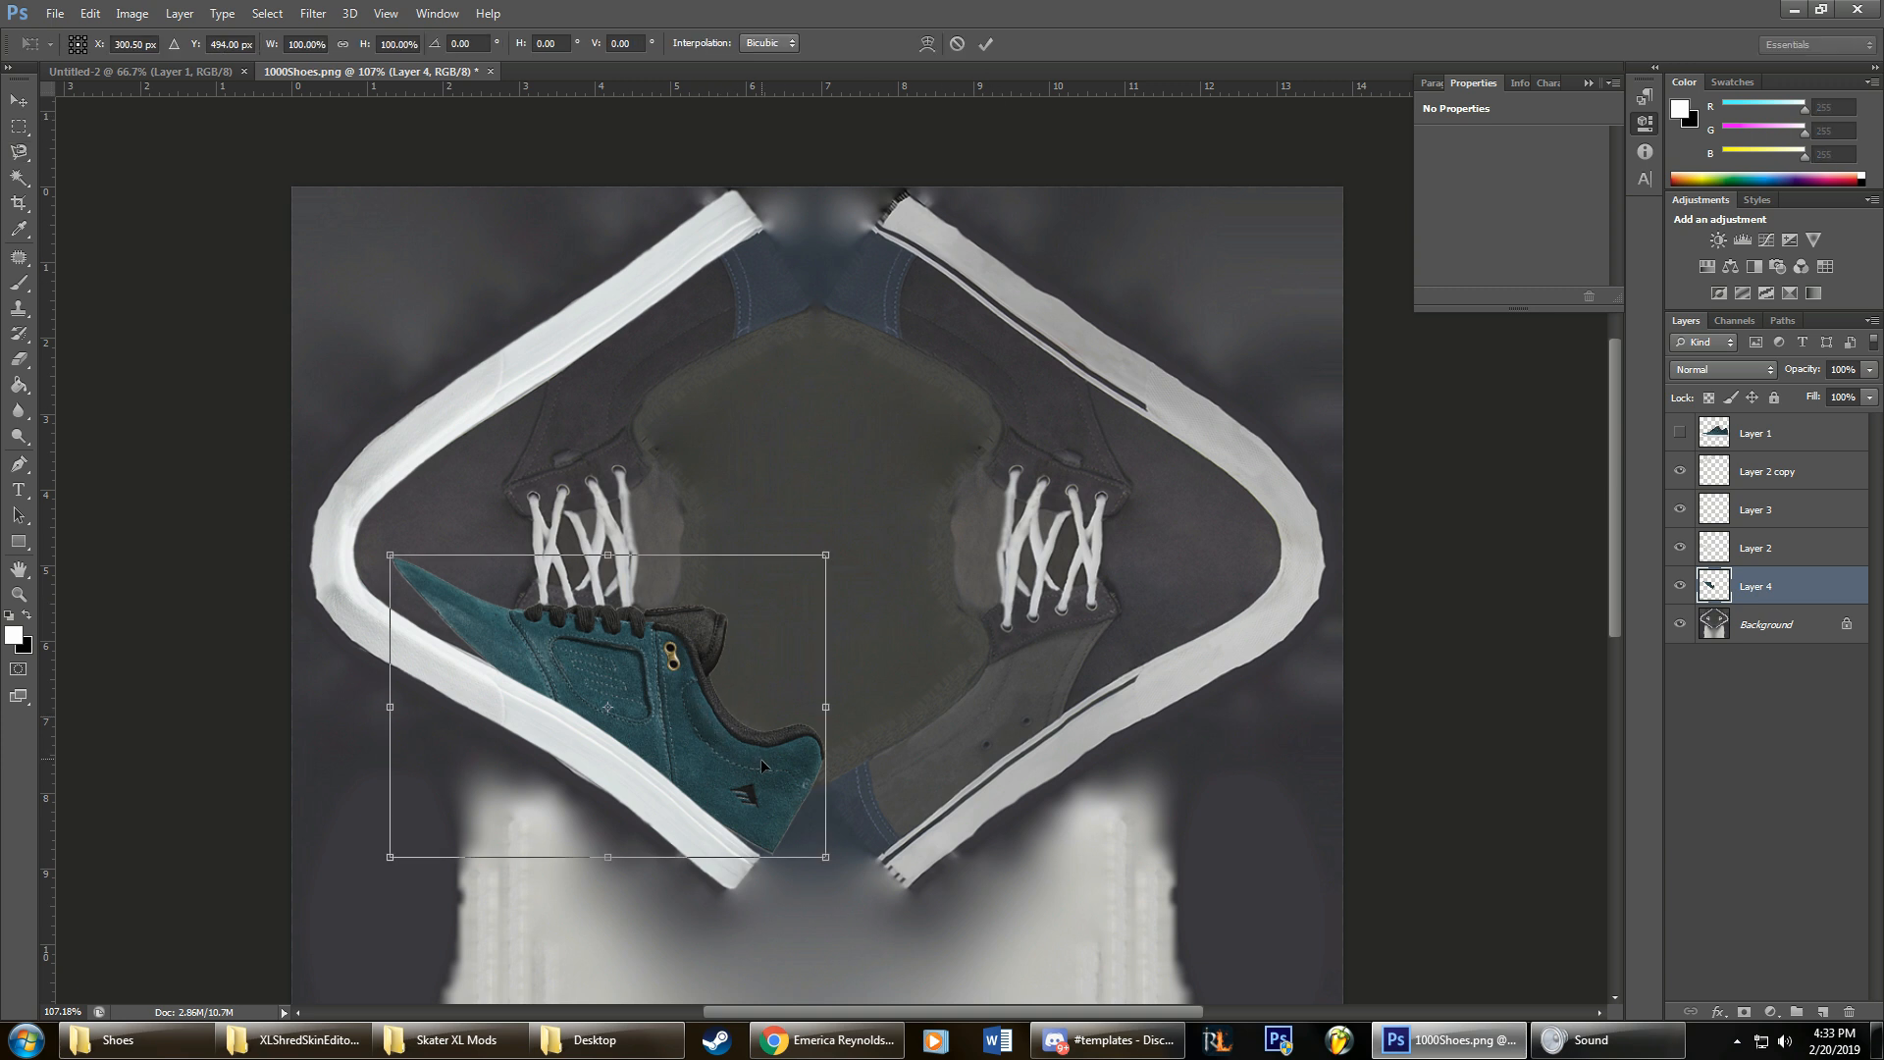
pyautogui.rightClick(772, 789)
pyautogui.click(832, 610)
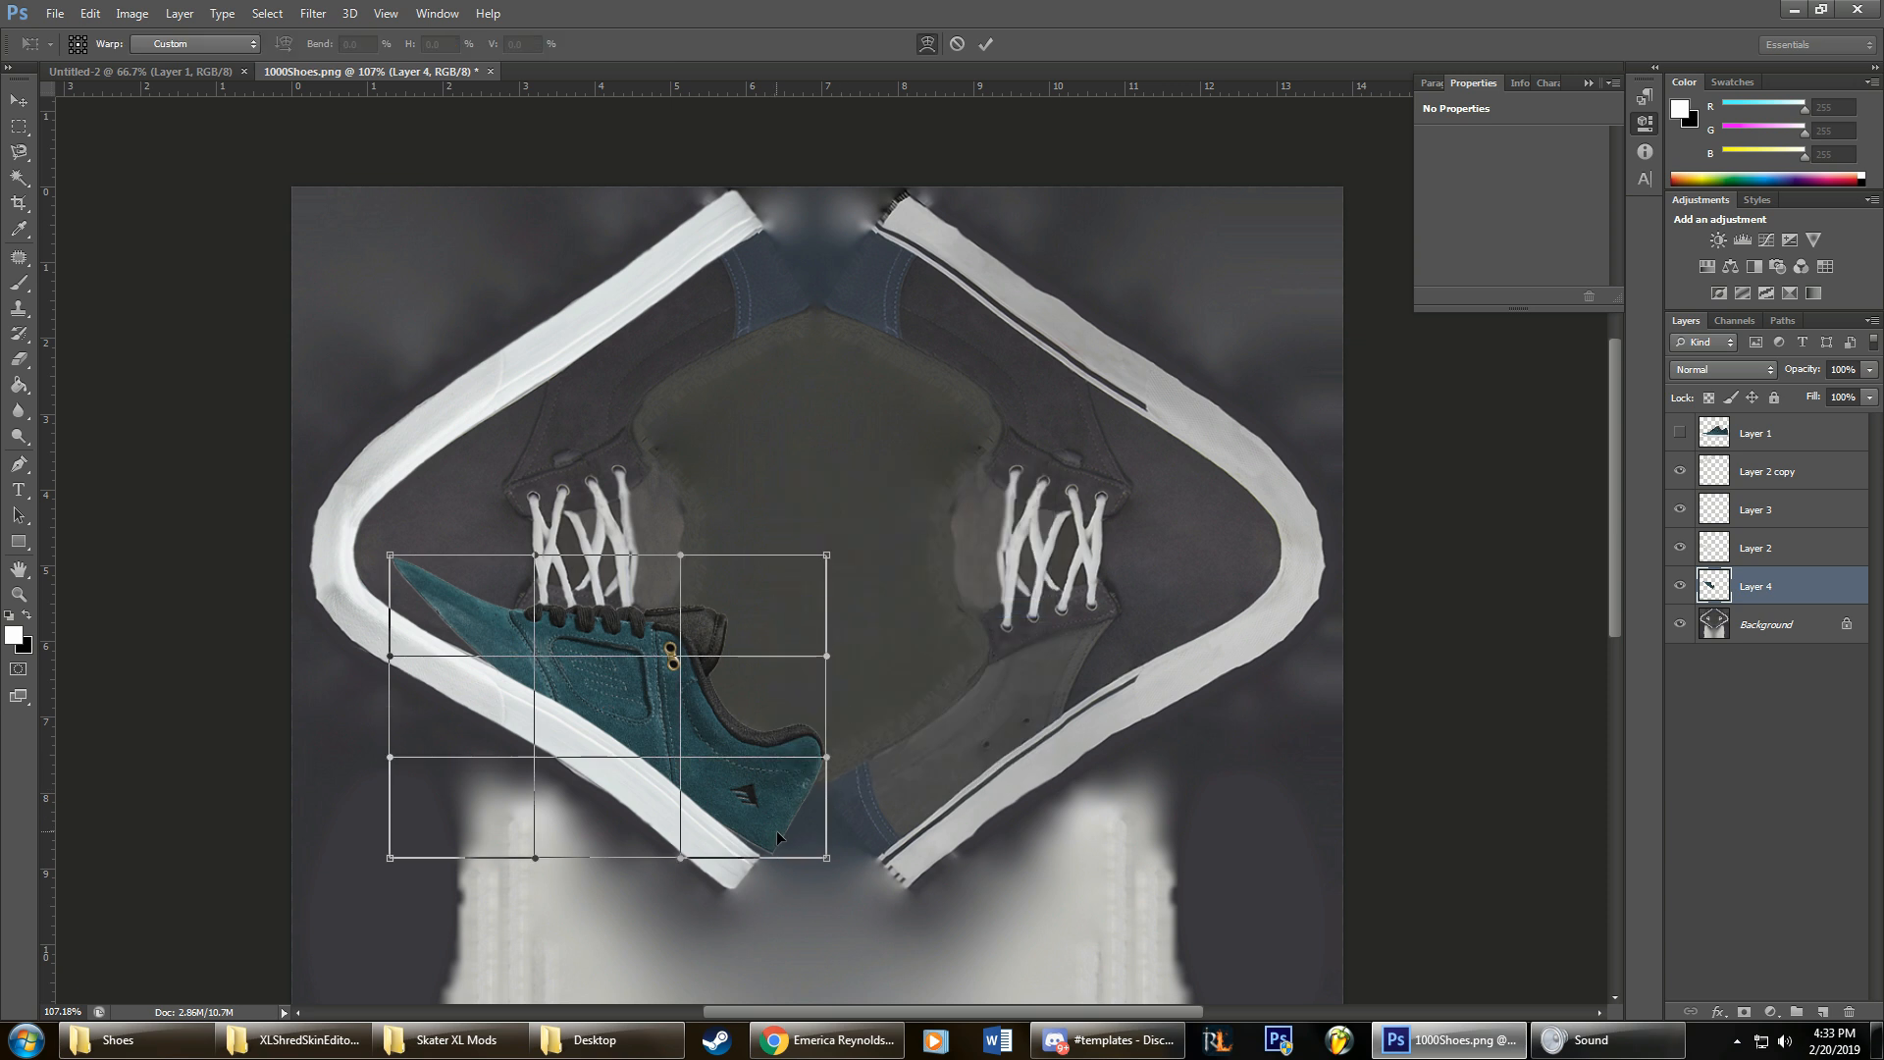
pyautogui.moveTo(826, 858); pyautogui.dragTo(805, 869)
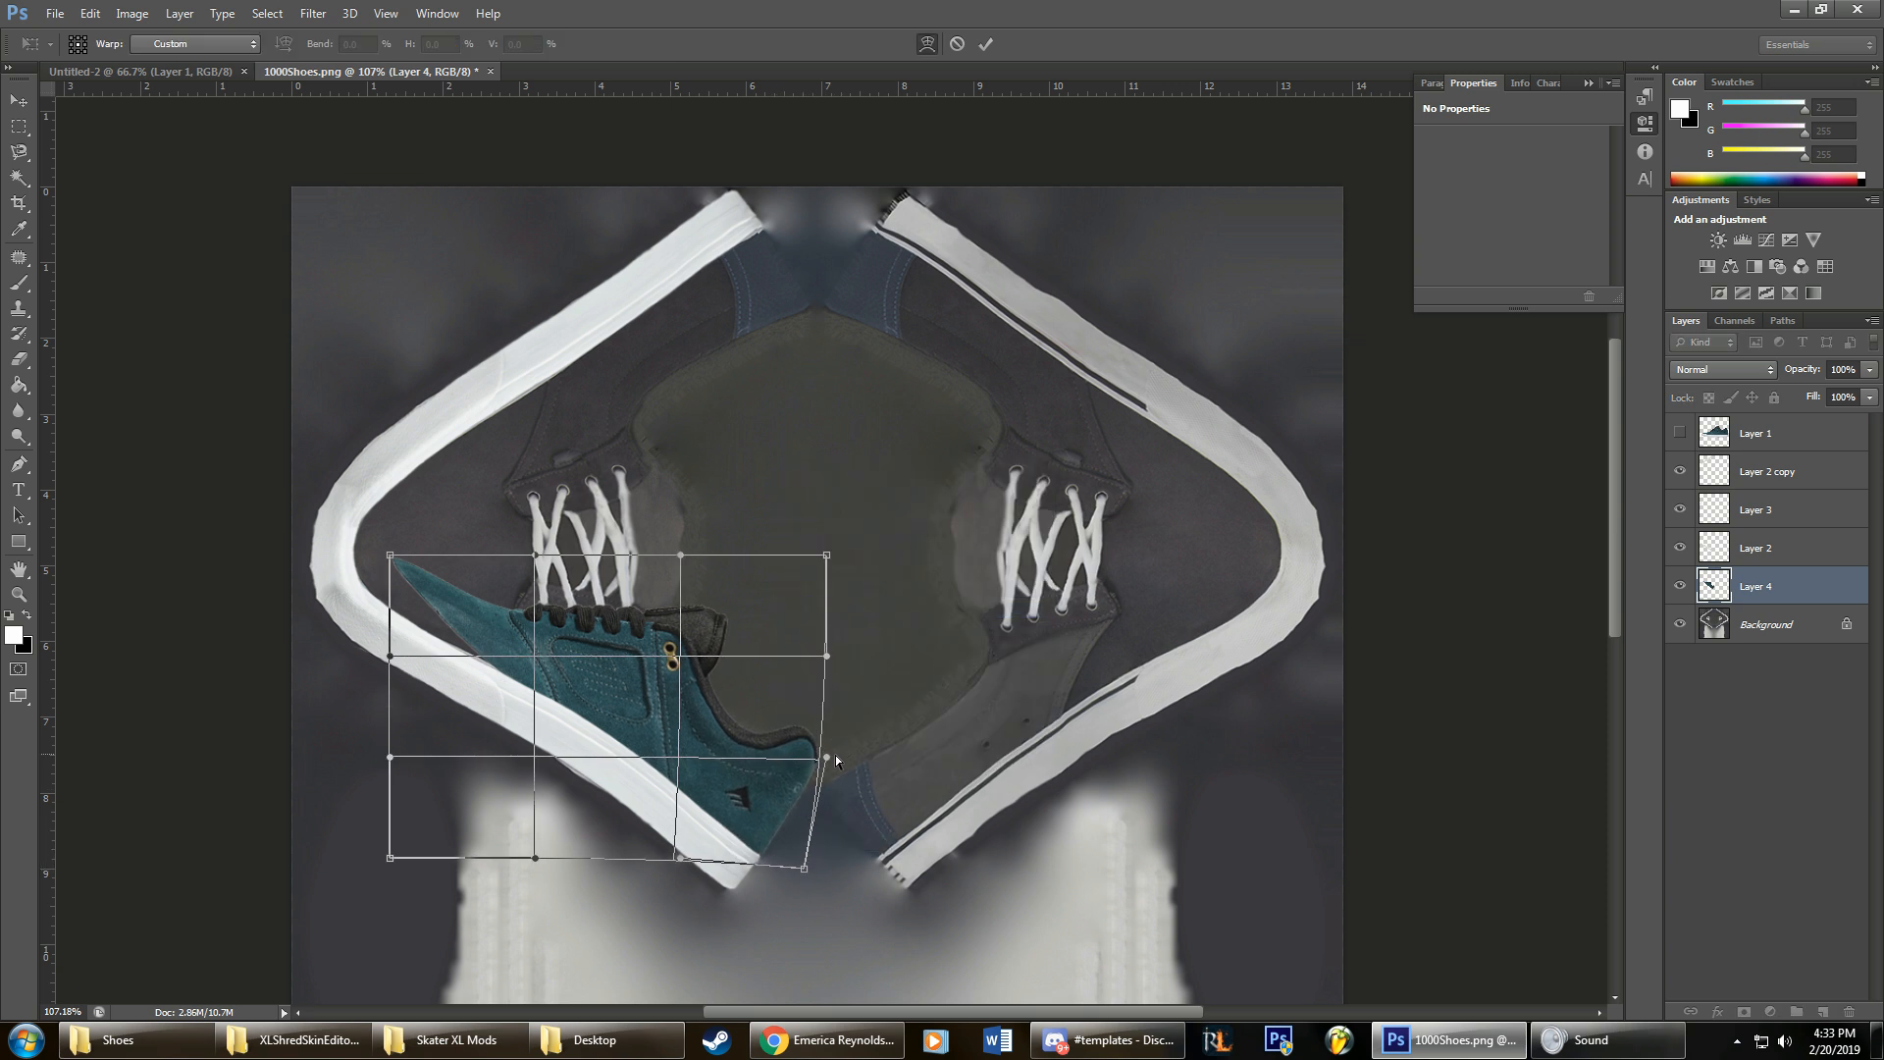
pyautogui.moveTo(830, 767); pyautogui.dragTo(810, 836)
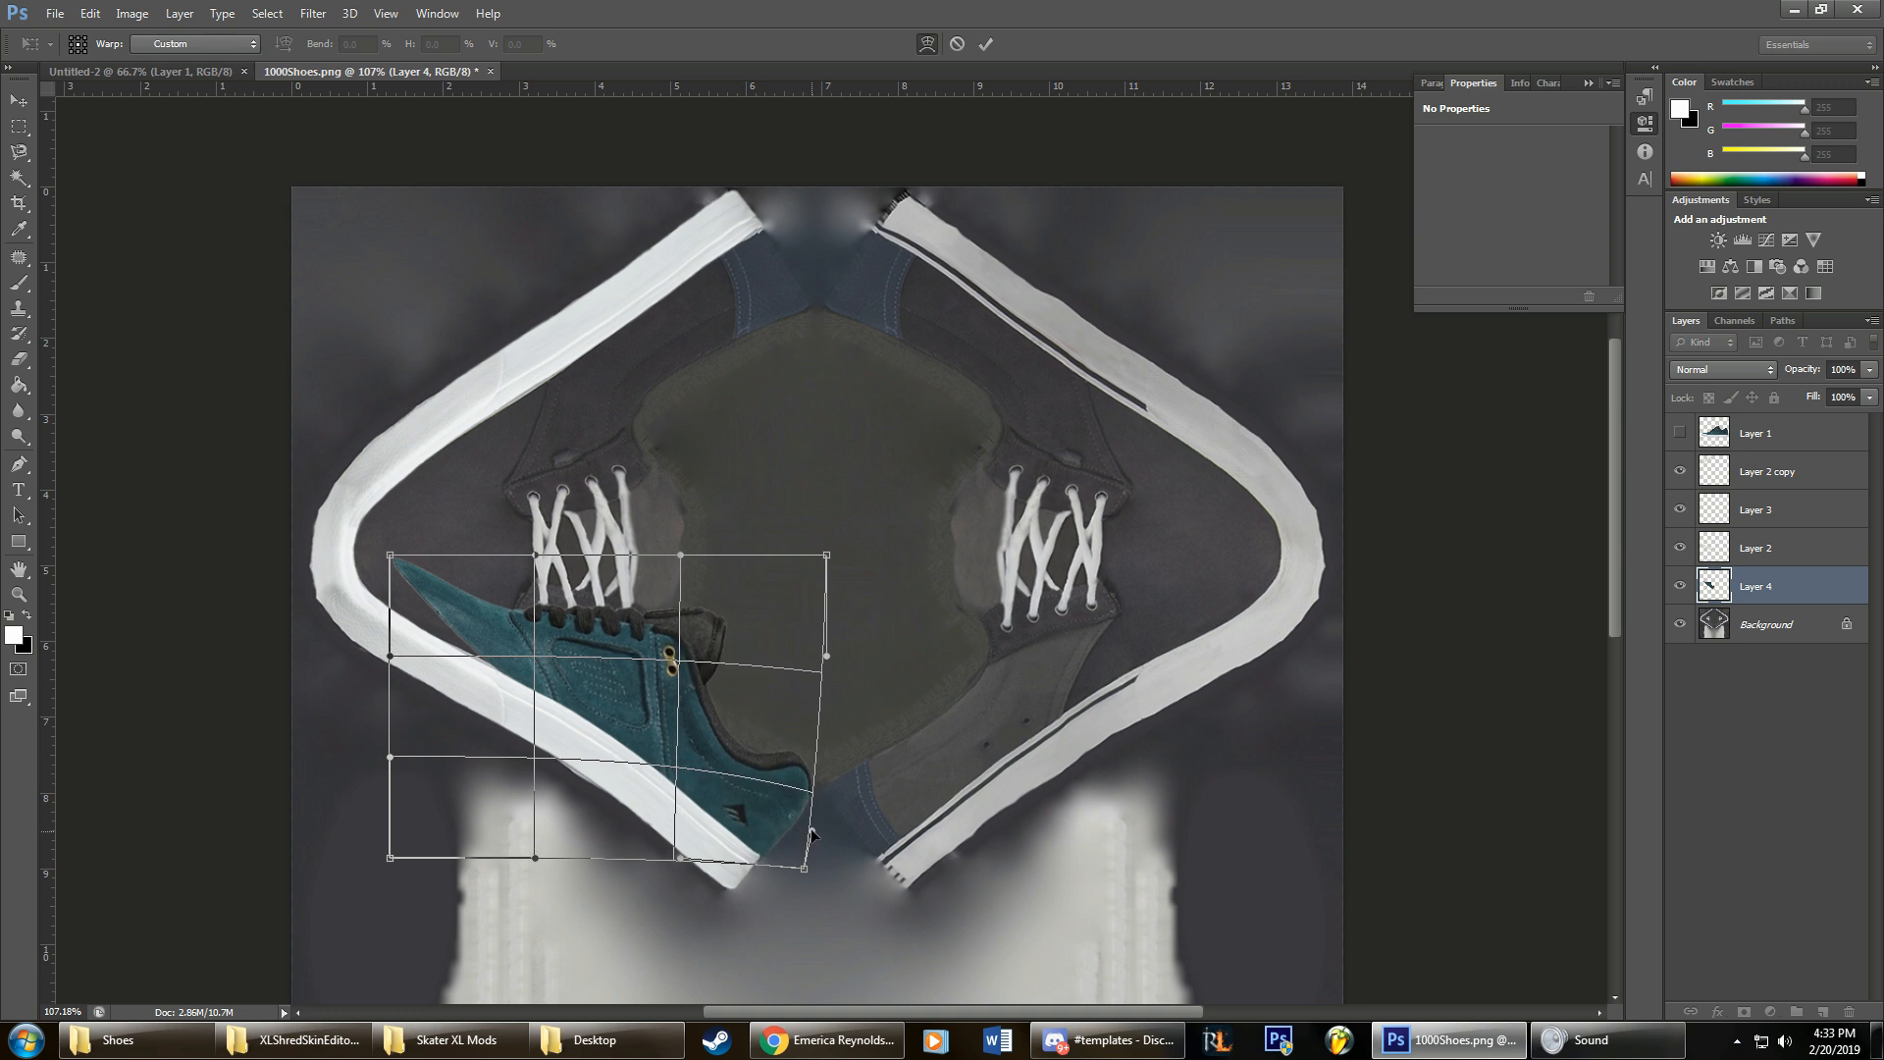
# Step: Lower Layer 4's opacity to 43% and warp the upper's collar and lace area to match the template shoe underneath
pyautogui.moveTo(1806, 374); pyautogui.dragTo(1750, 386)
pyautogui.moveTo(676, 643); pyautogui.dragTo(620, 633)
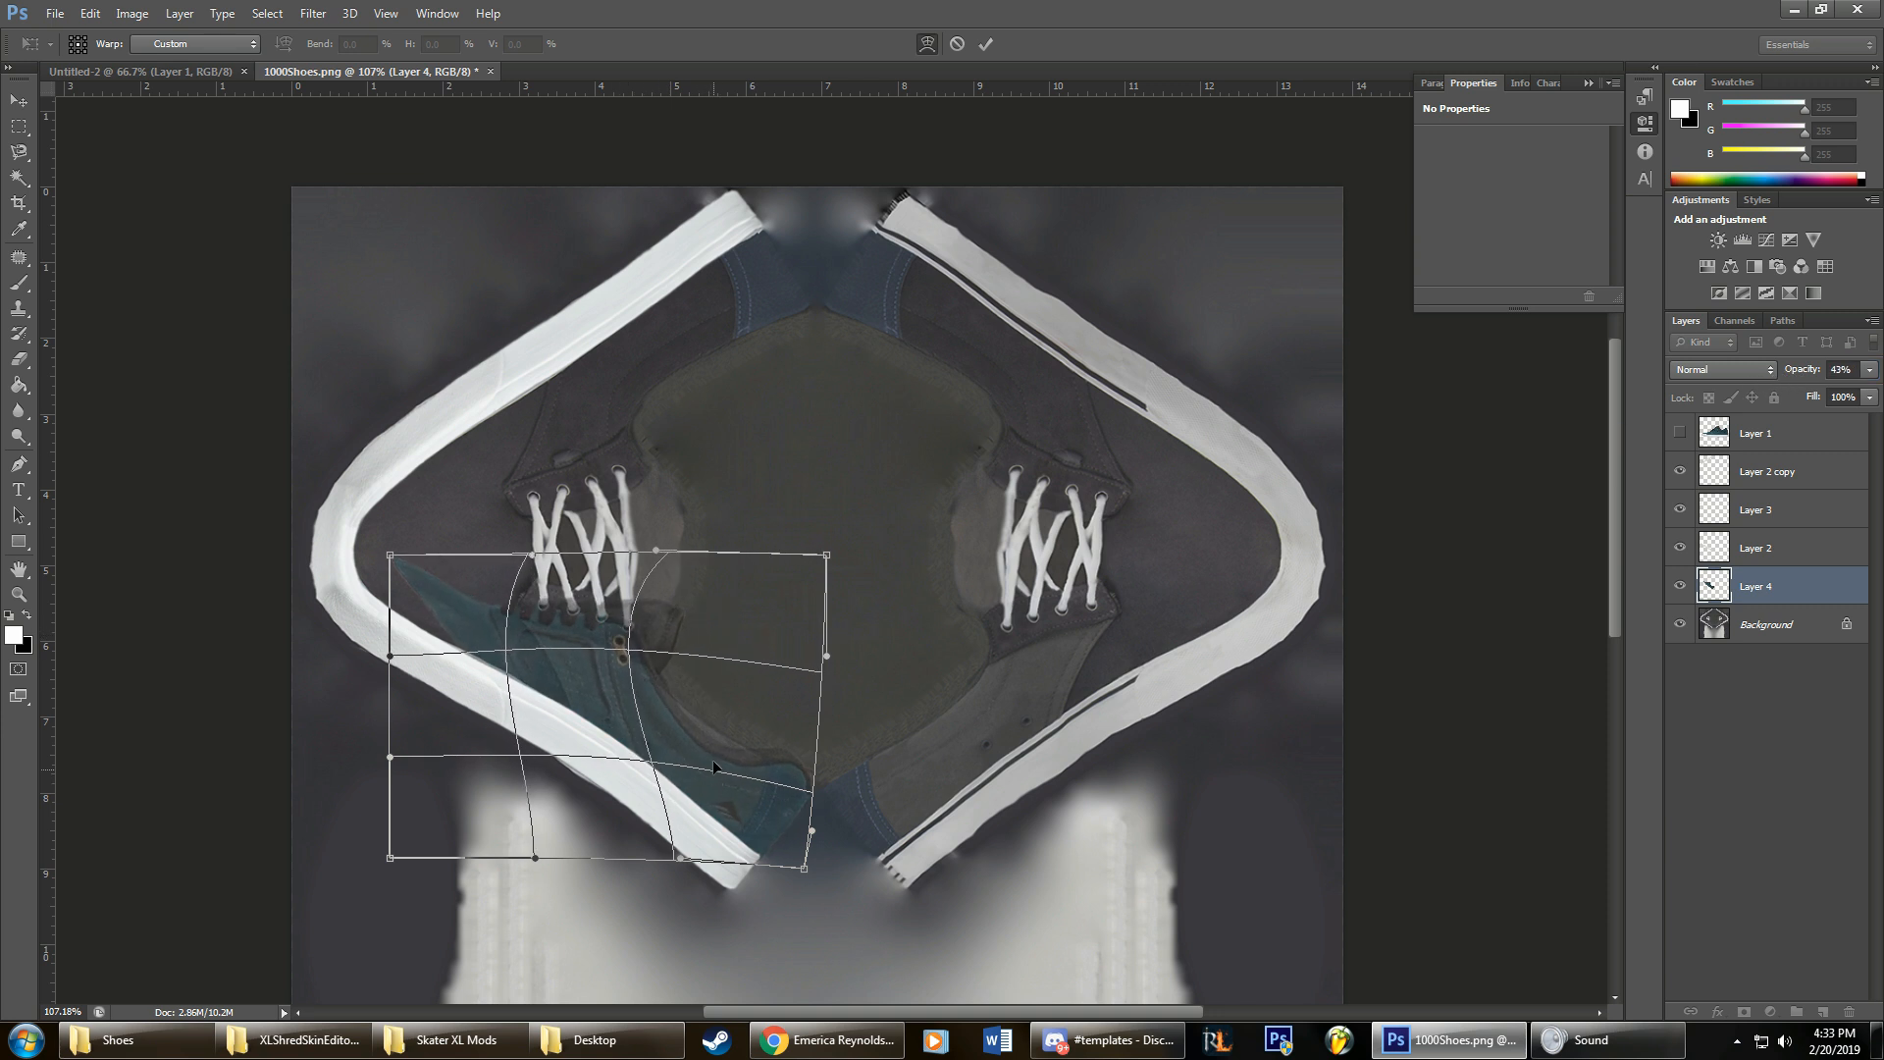
pyautogui.moveTo(712, 760); pyautogui.dragTo(709, 740)
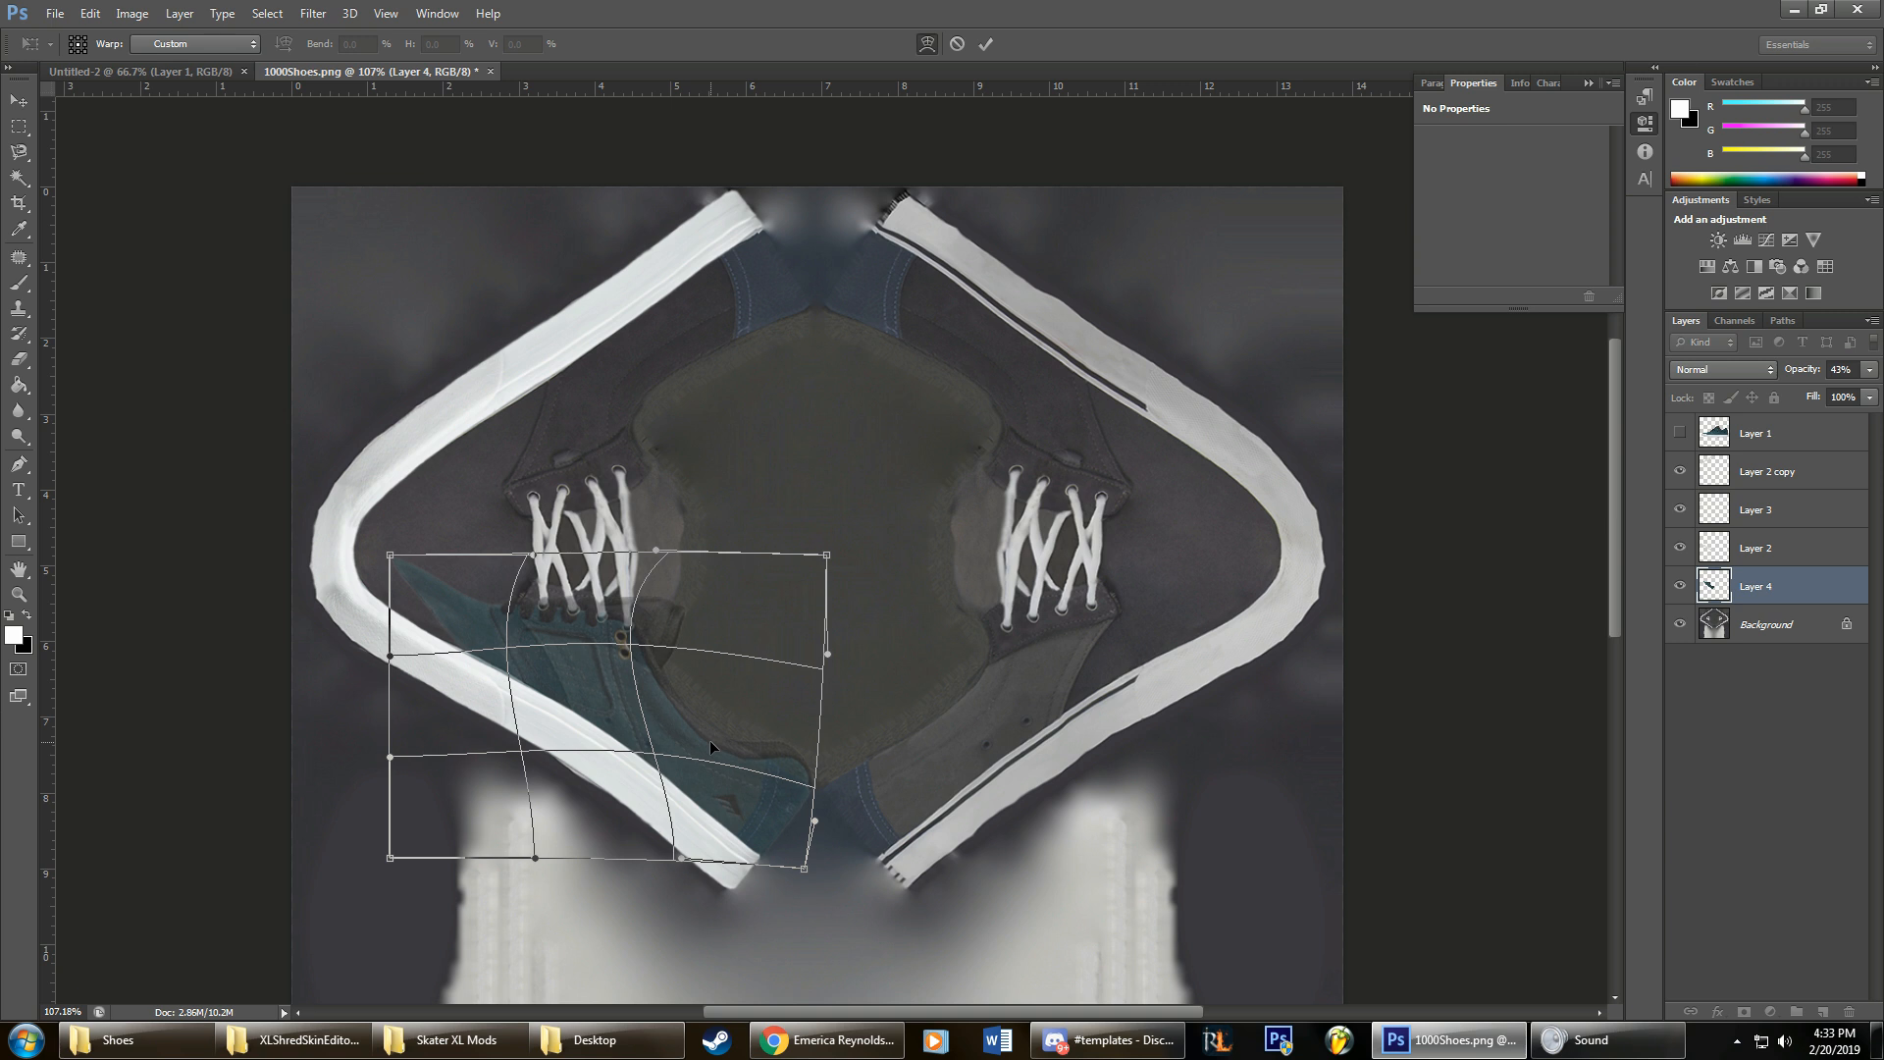
pyautogui.moveTo(649, 563); pyautogui.dragTo(657, 573)
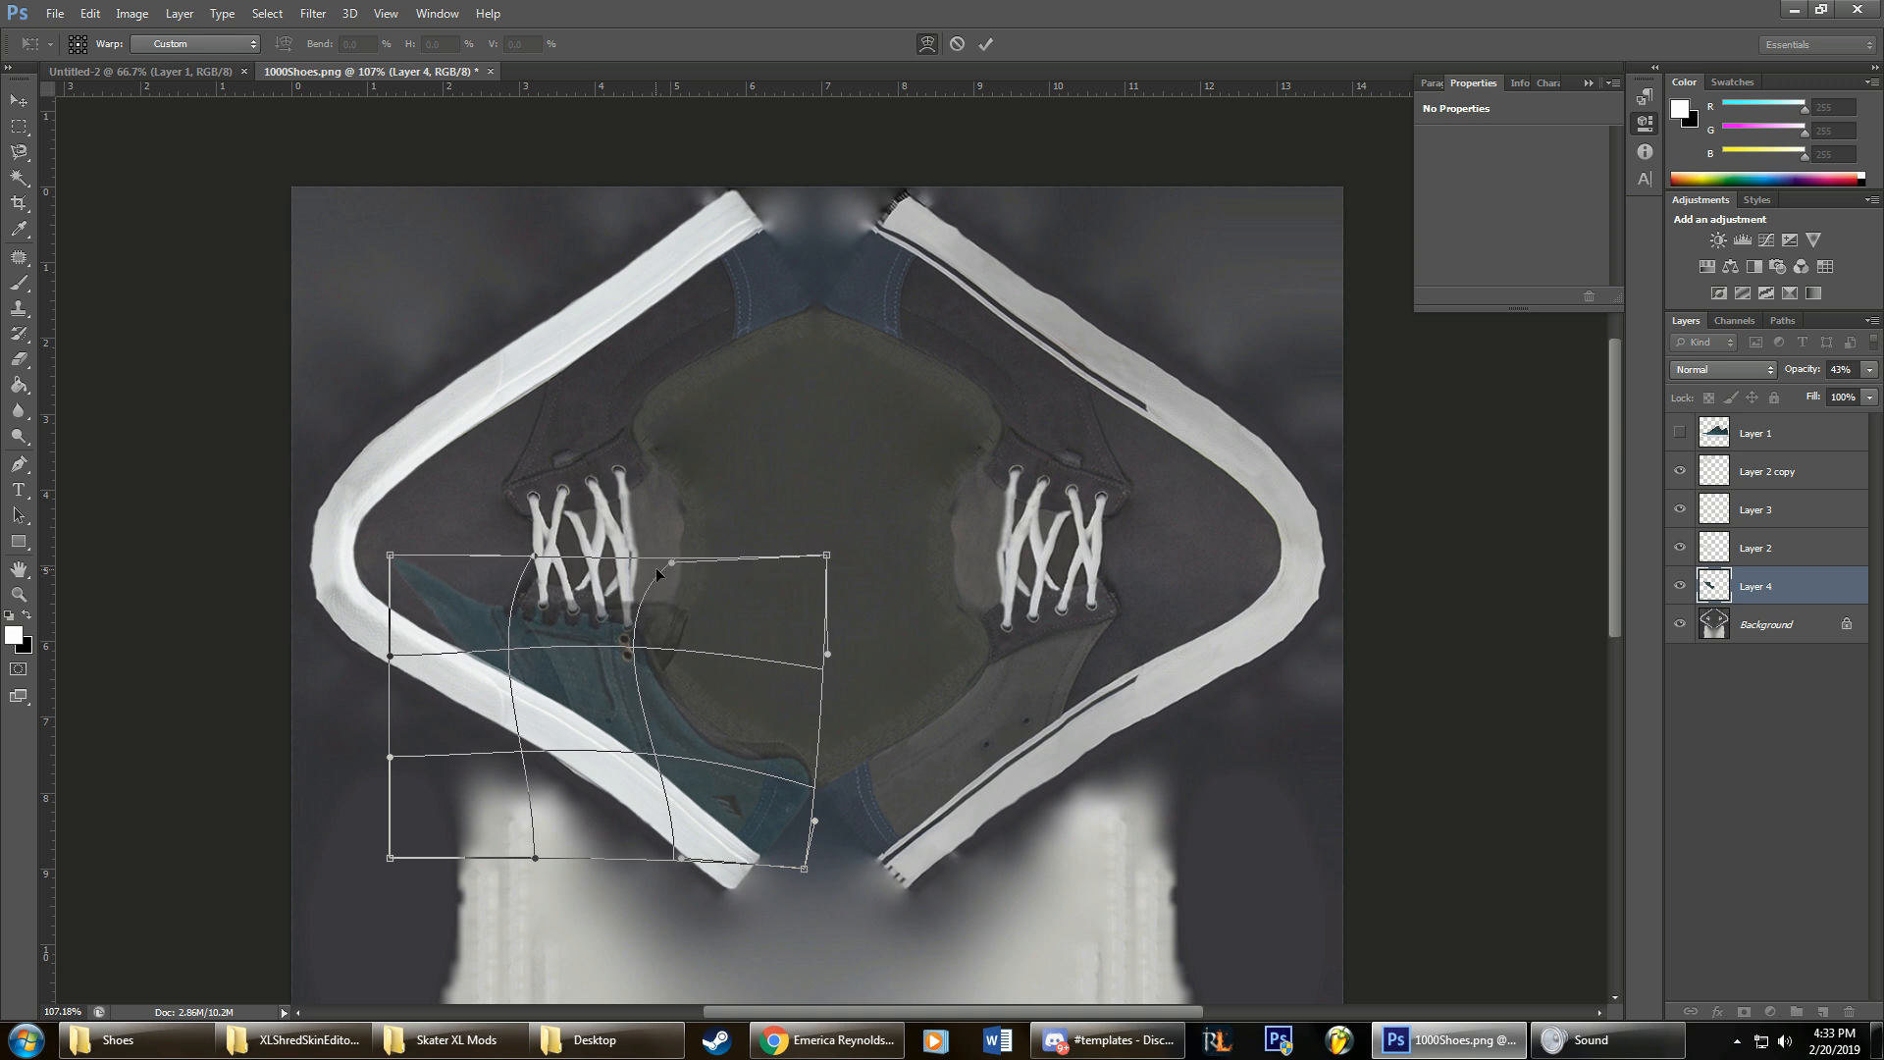
pyautogui.moveTo(523, 609); pyautogui.dragTo(512, 617)
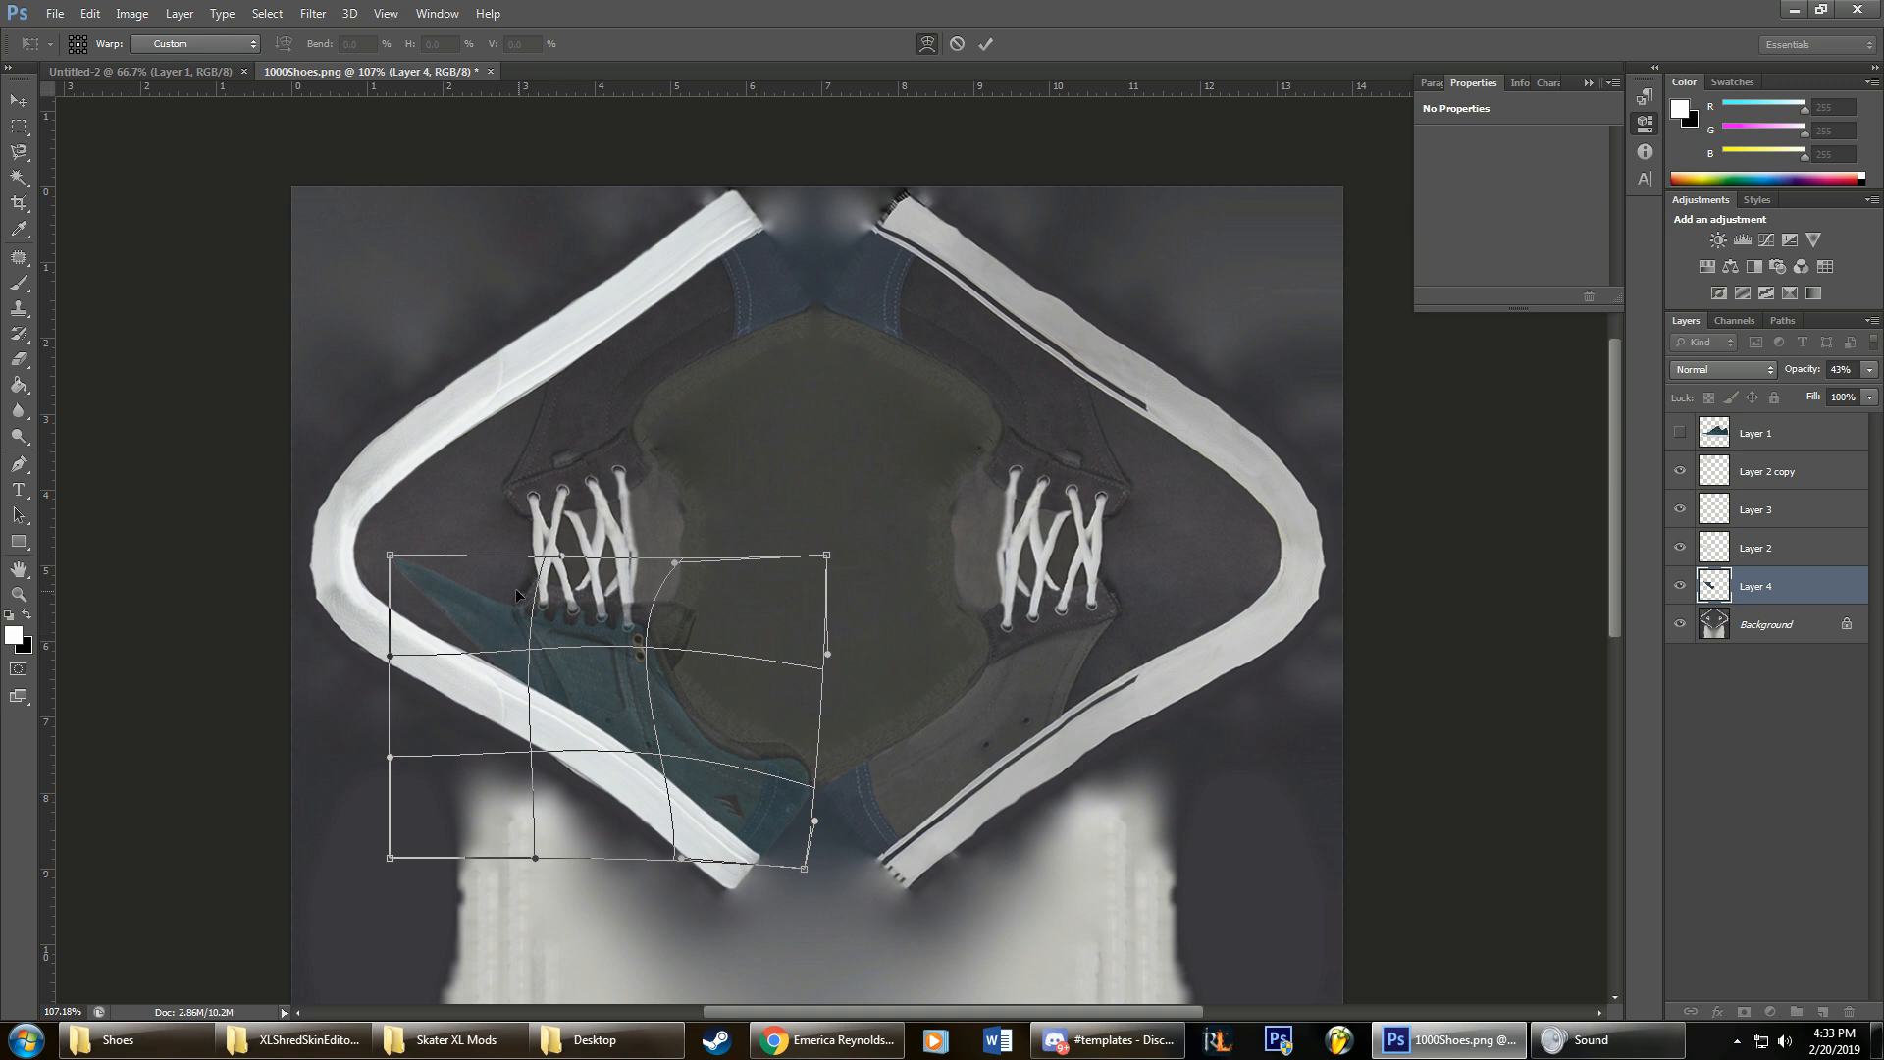
pyautogui.moveTo(617, 632); pyautogui.dragTo(695, 575)
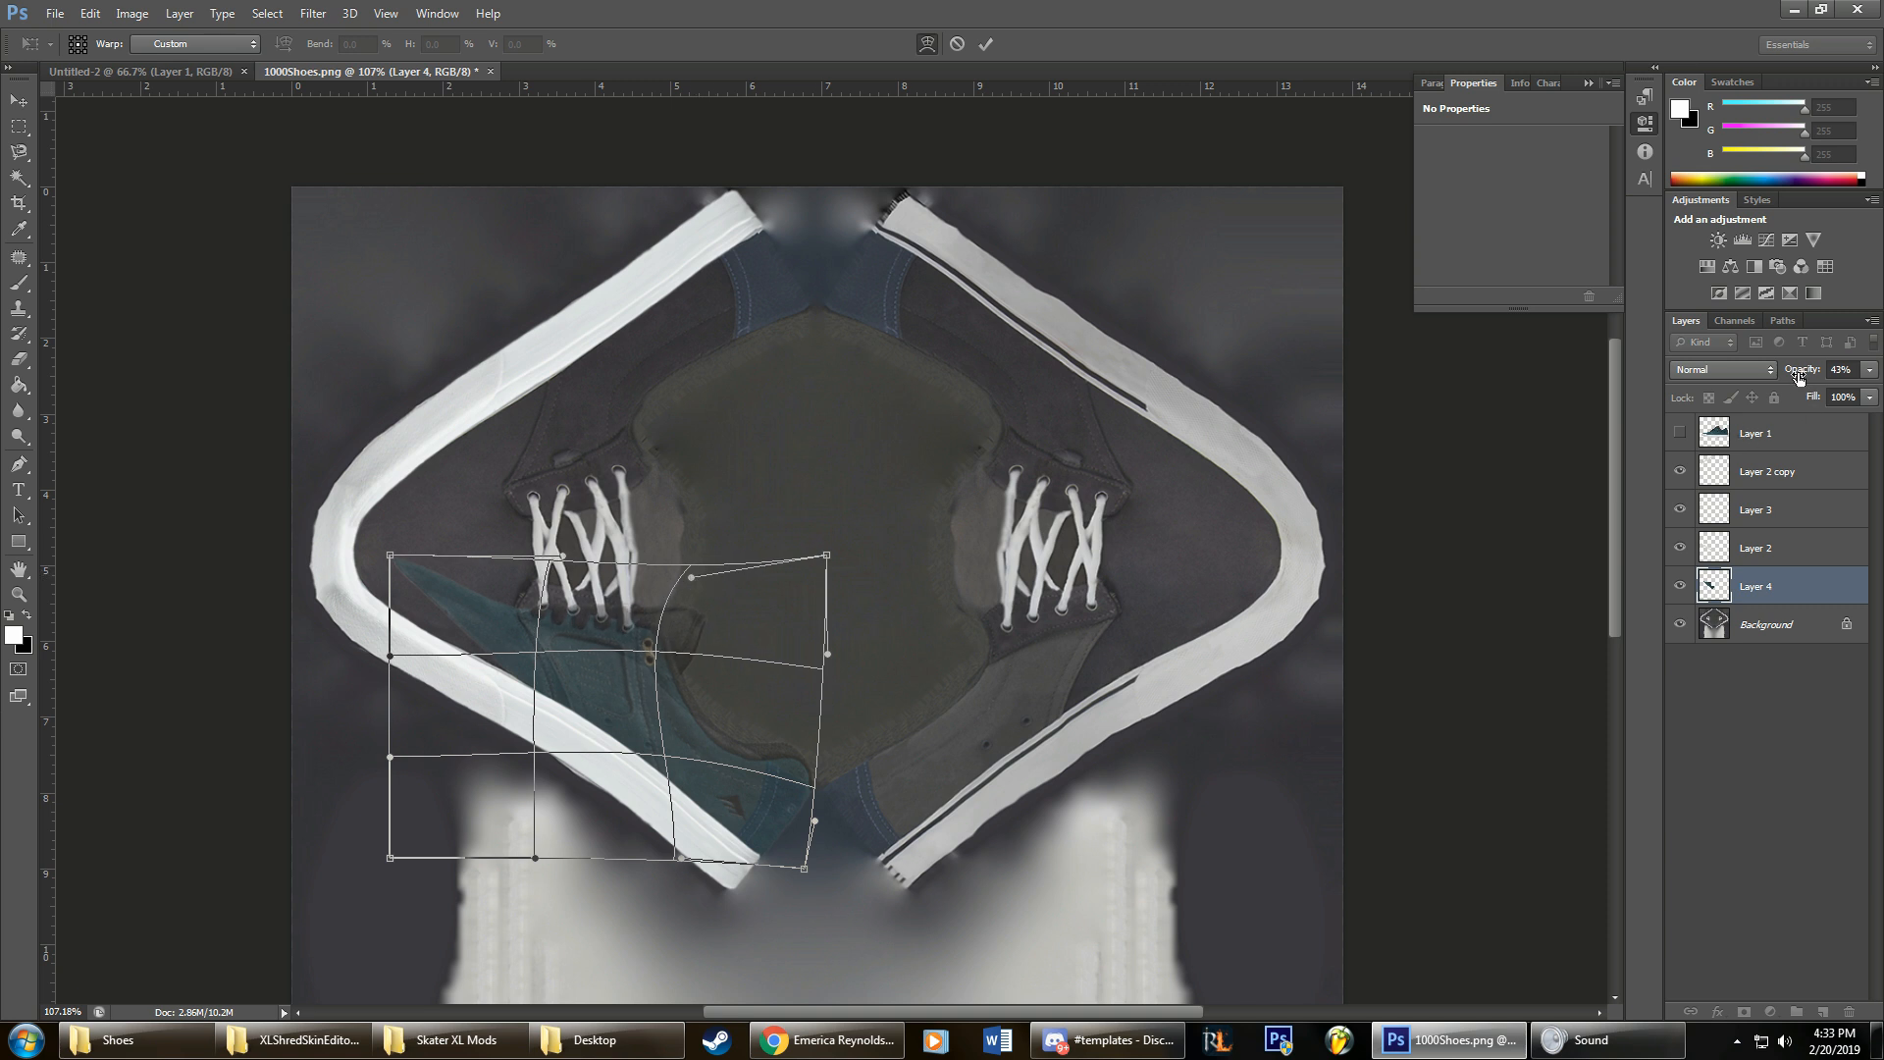
# Step: Raise Layer 4's opacity to 95%, warp the lace and eyelet area slightly upward, and apply the warp
pyautogui.moveTo(1802, 370)
pyautogui.mouseDown()
pyautogui.moveTo(1828, 373)
pyautogui.moveTo(1787, 394)
pyautogui.mouseUp()
pyautogui.write('100')
pyautogui.press('Return')
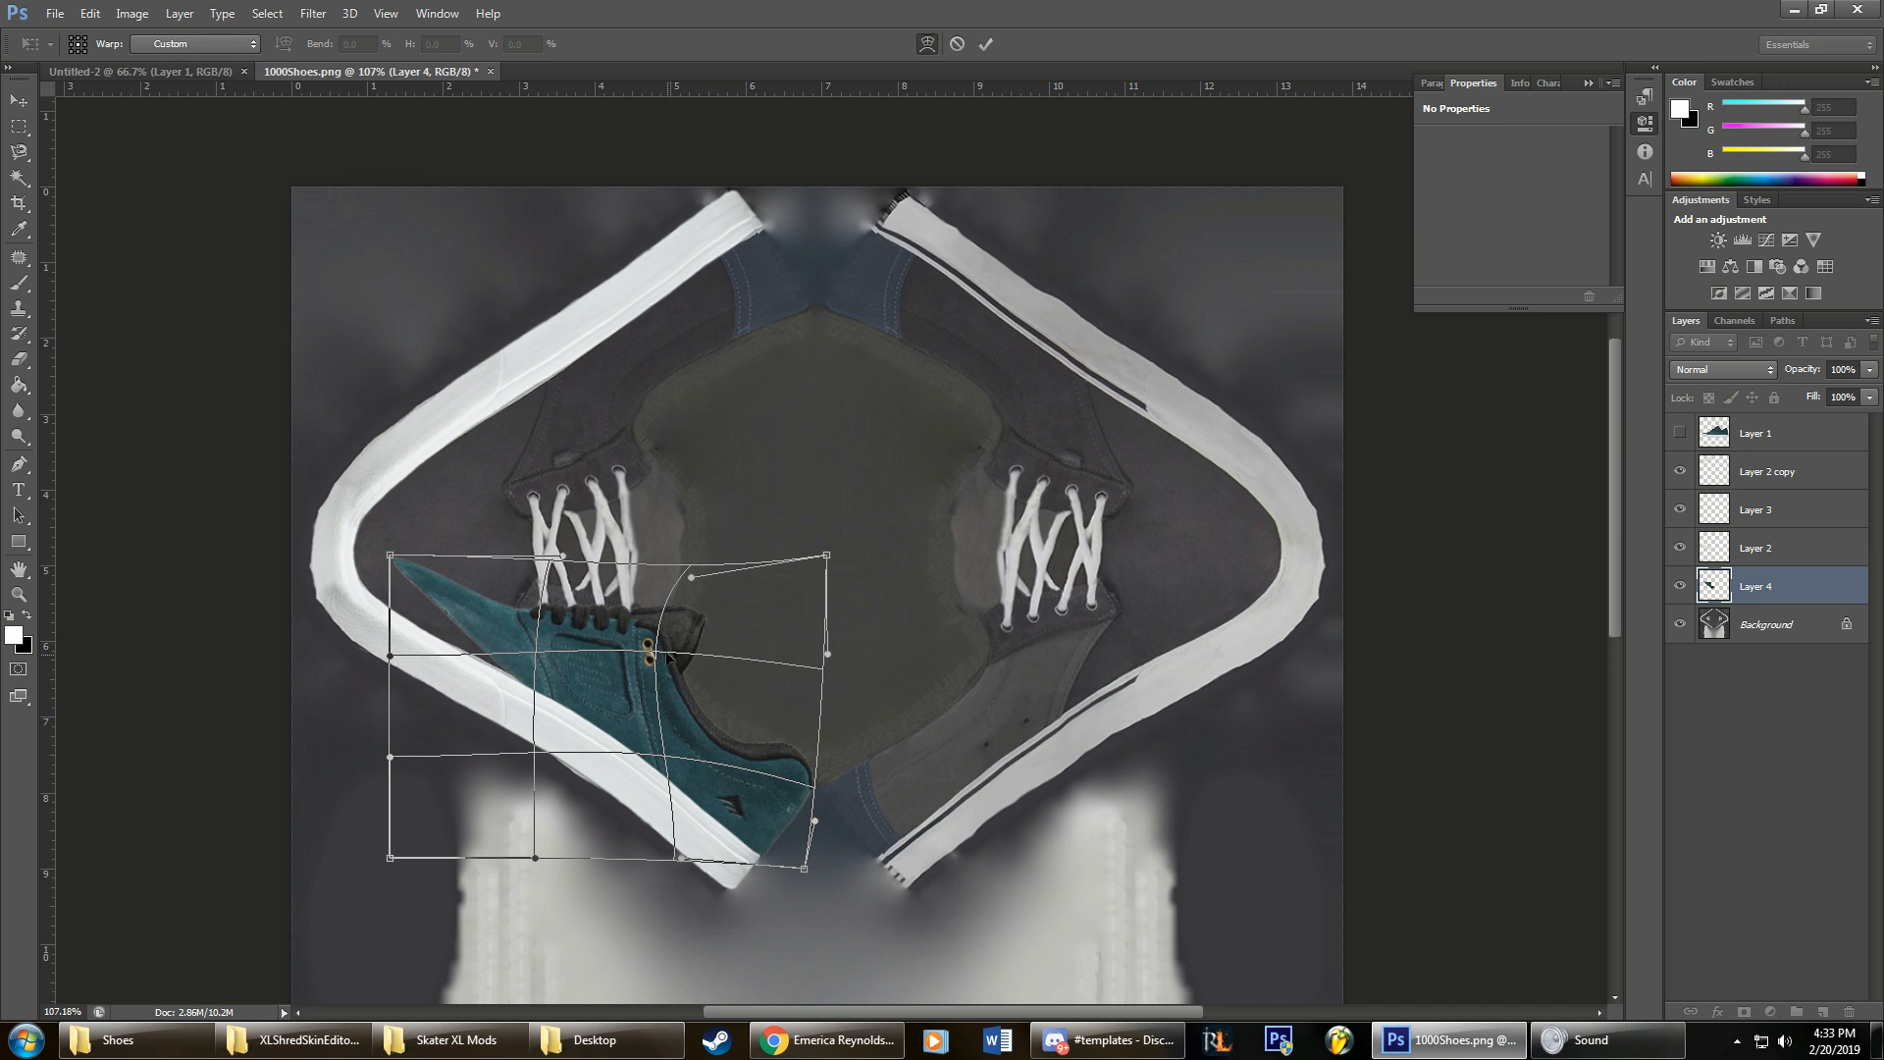
pyautogui.moveTo(1799, 374); pyautogui.dragTo(1791, 374)
pyautogui.moveTo(665, 642)
pyautogui.mouseDown()
pyautogui.moveTo(604, 711)
pyautogui.moveTo(638, 622)
pyautogui.moveTo(623, 677)
pyautogui.moveTo(671, 621)
pyautogui.mouseUp()
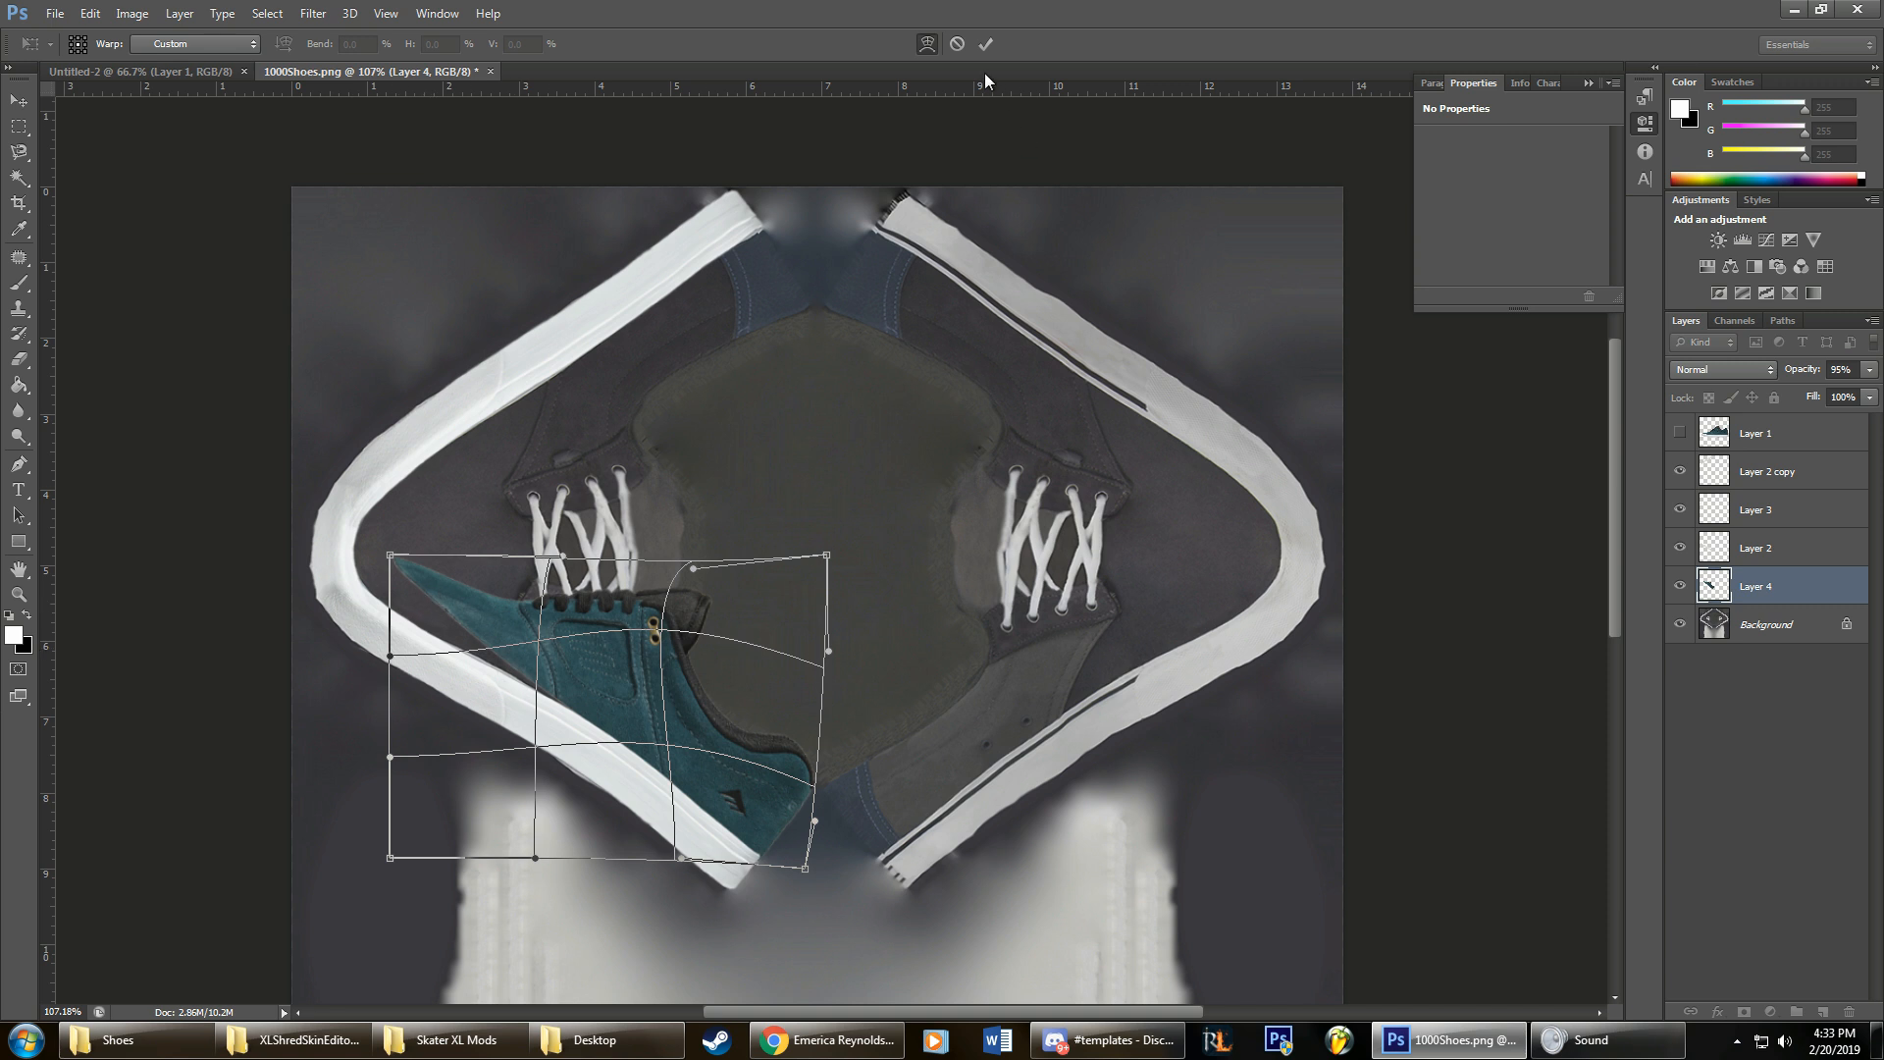
pyautogui.click(987, 44)
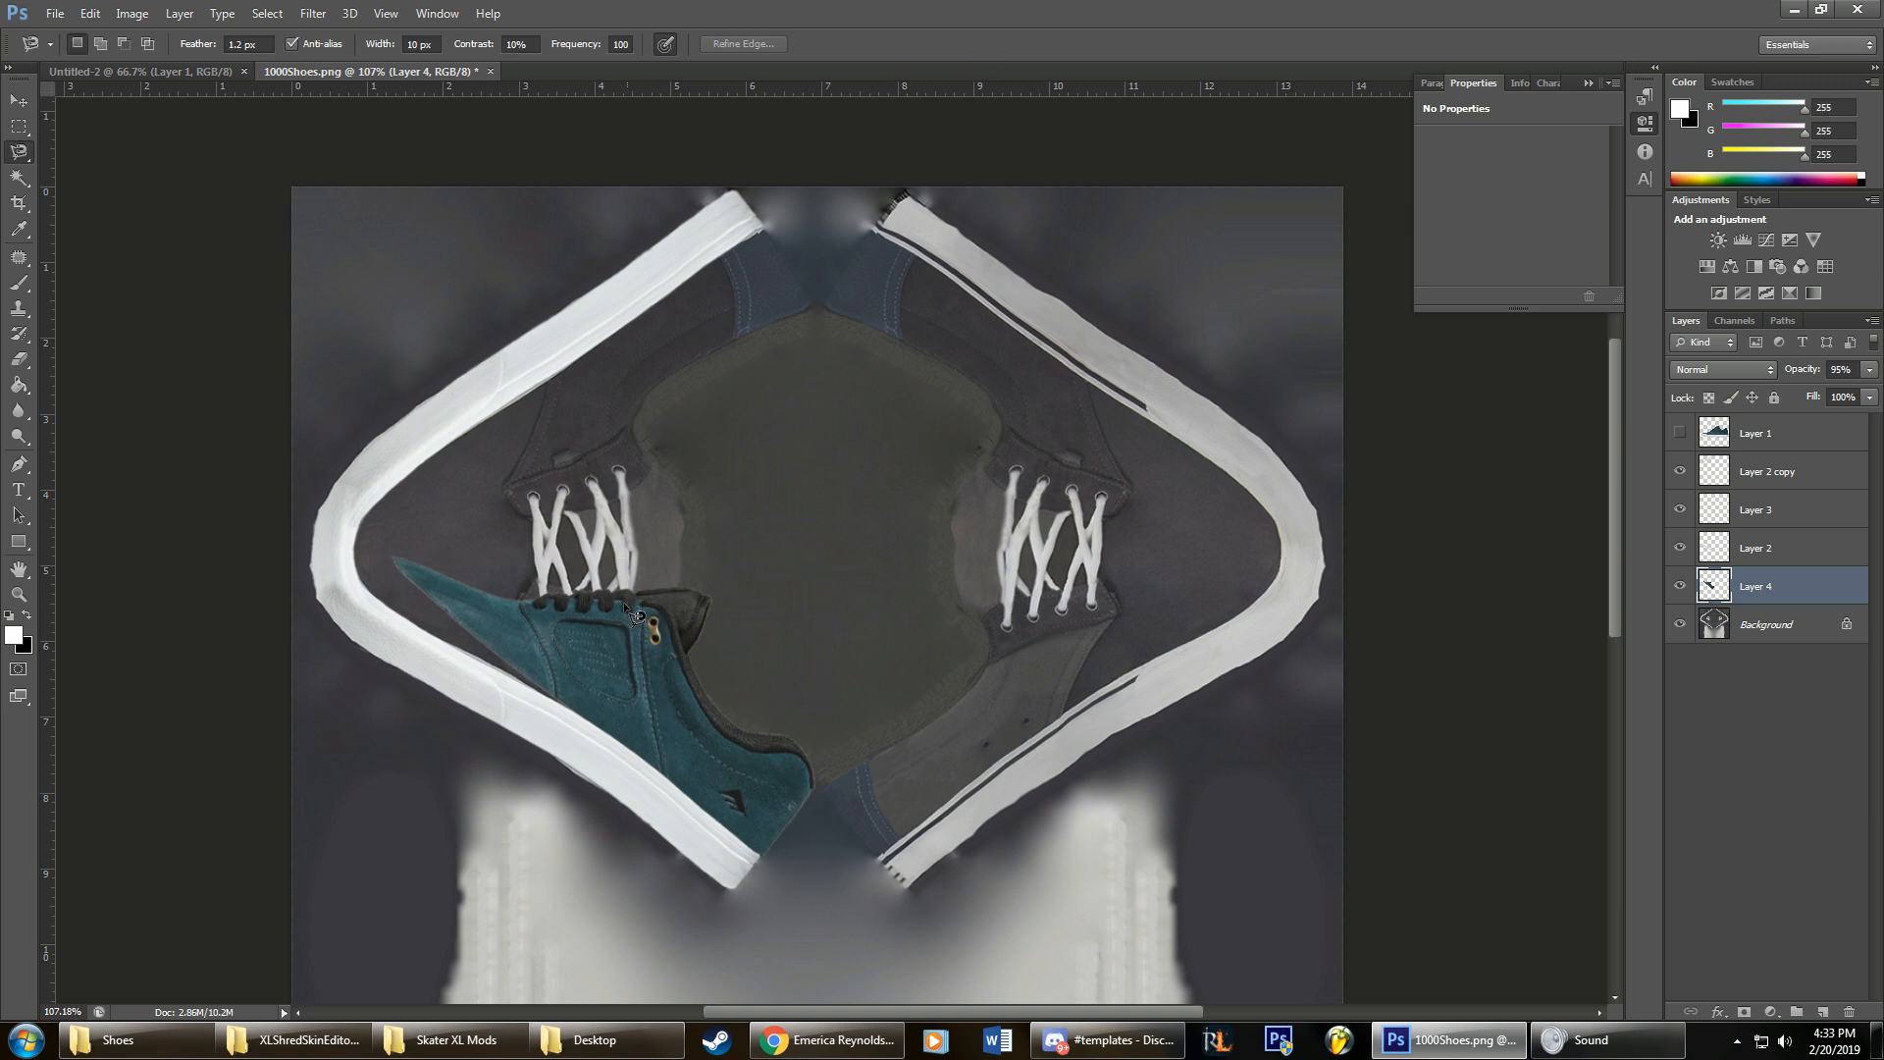
# Step: Warp Layer 4's upper, stretching its toe tip outward to meet the sole strip and lifting the lace-side edge slightly
pyautogui.hotkey('ctrl', 't')
pyautogui.rightClick(621, 662)
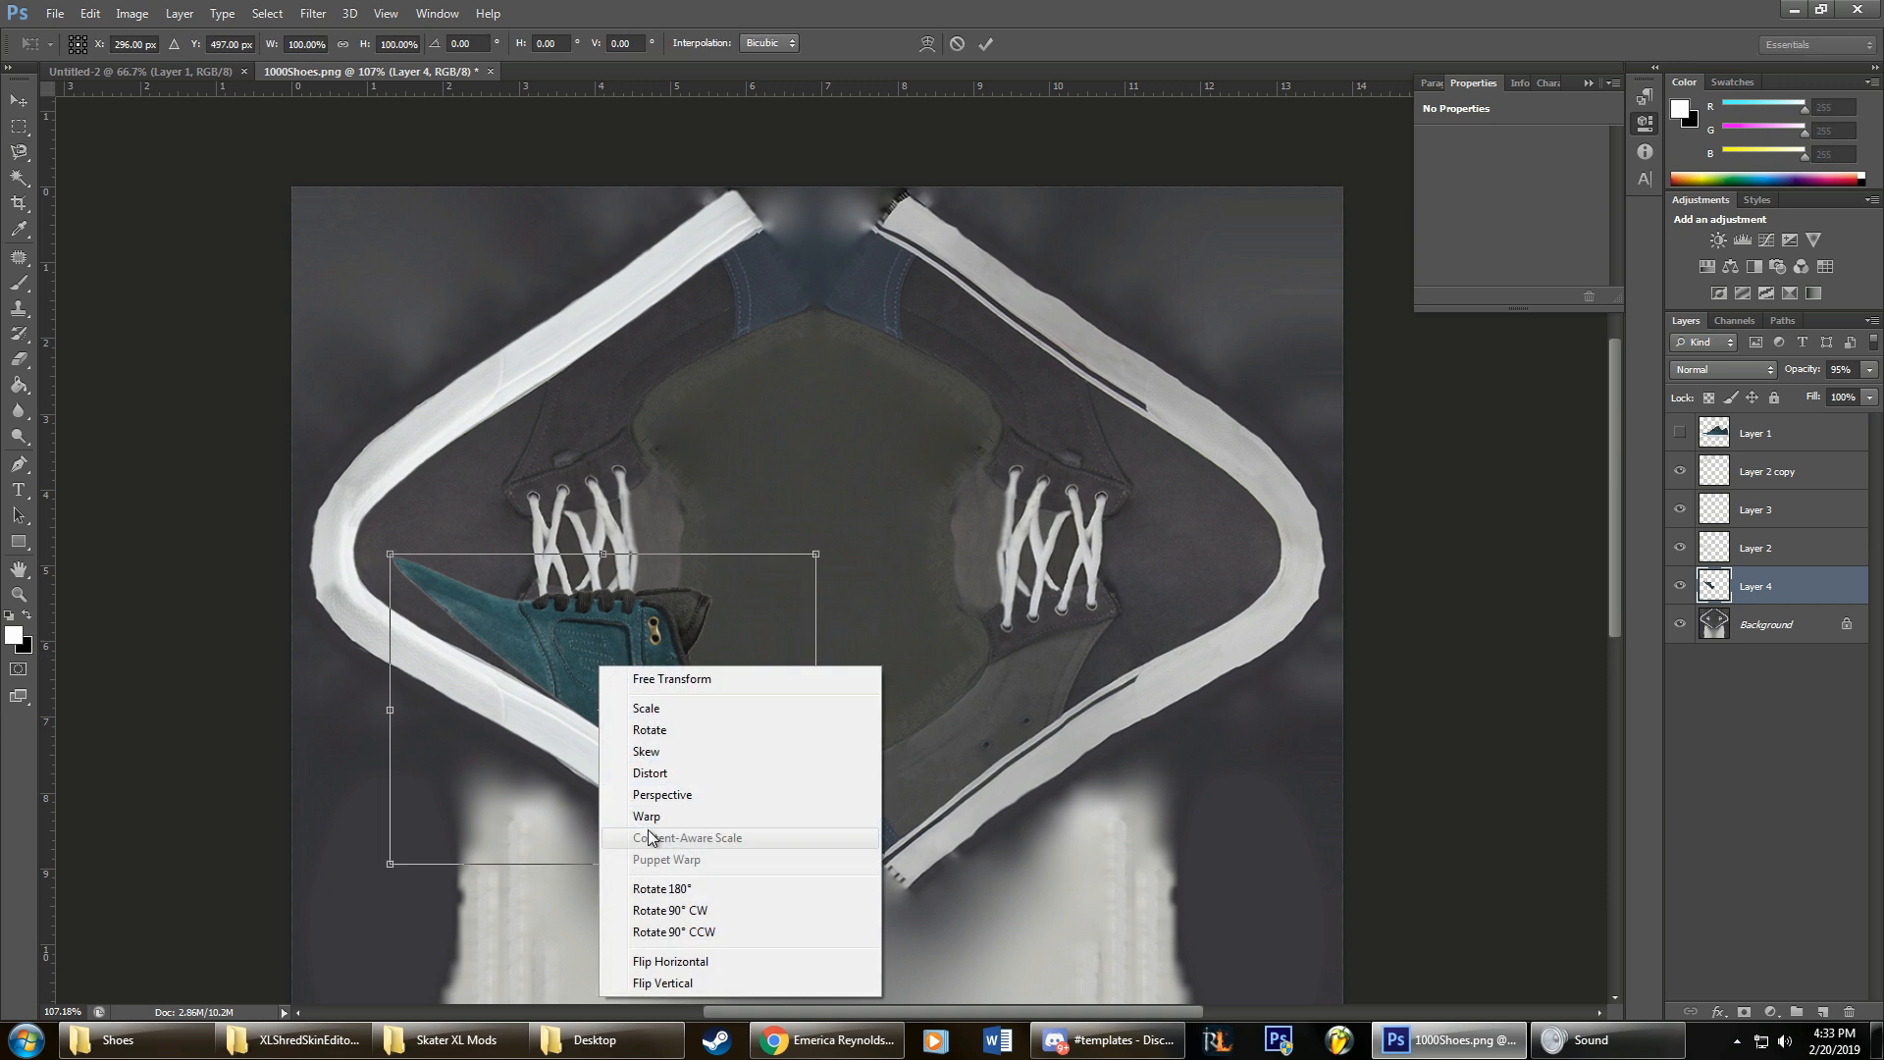
pyautogui.click(648, 816)
pyautogui.moveTo(428, 579); pyautogui.dragTo(378, 595)
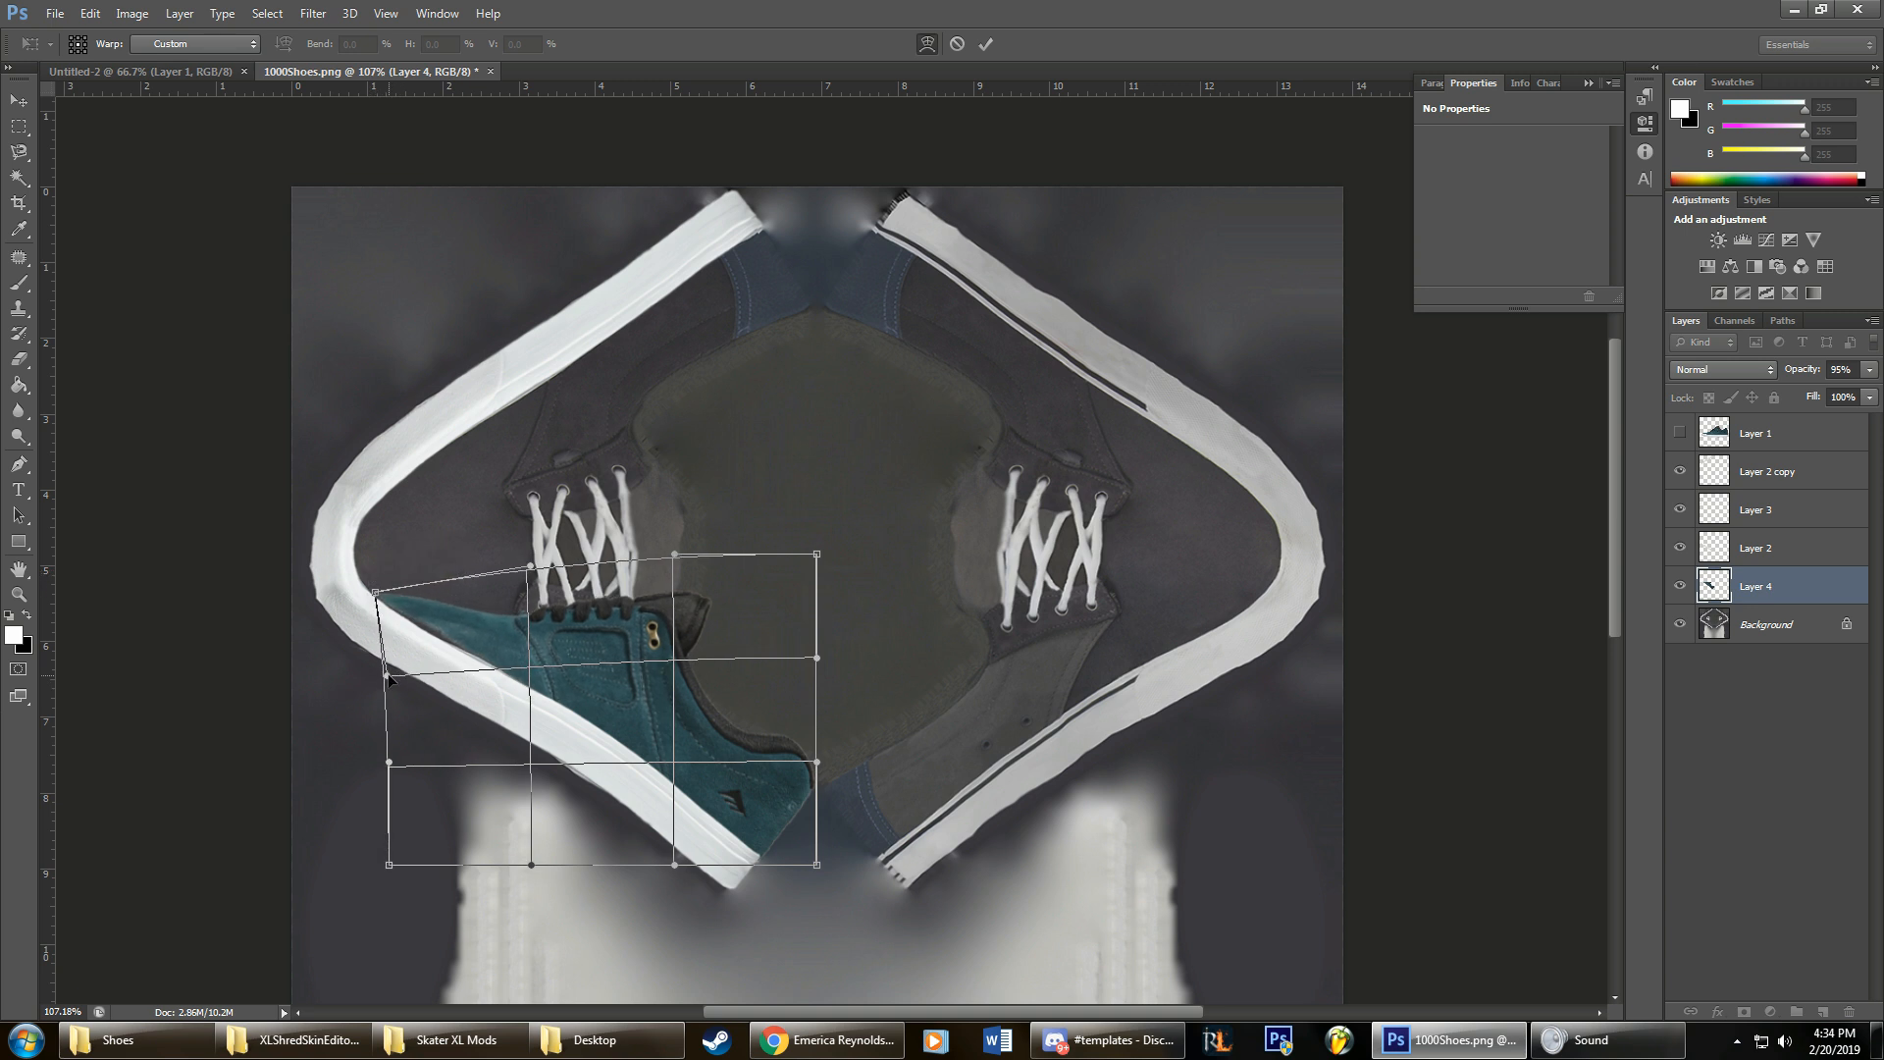
pyautogui.moveTo(389, 677); pyautogui.dragTo(344, 693)
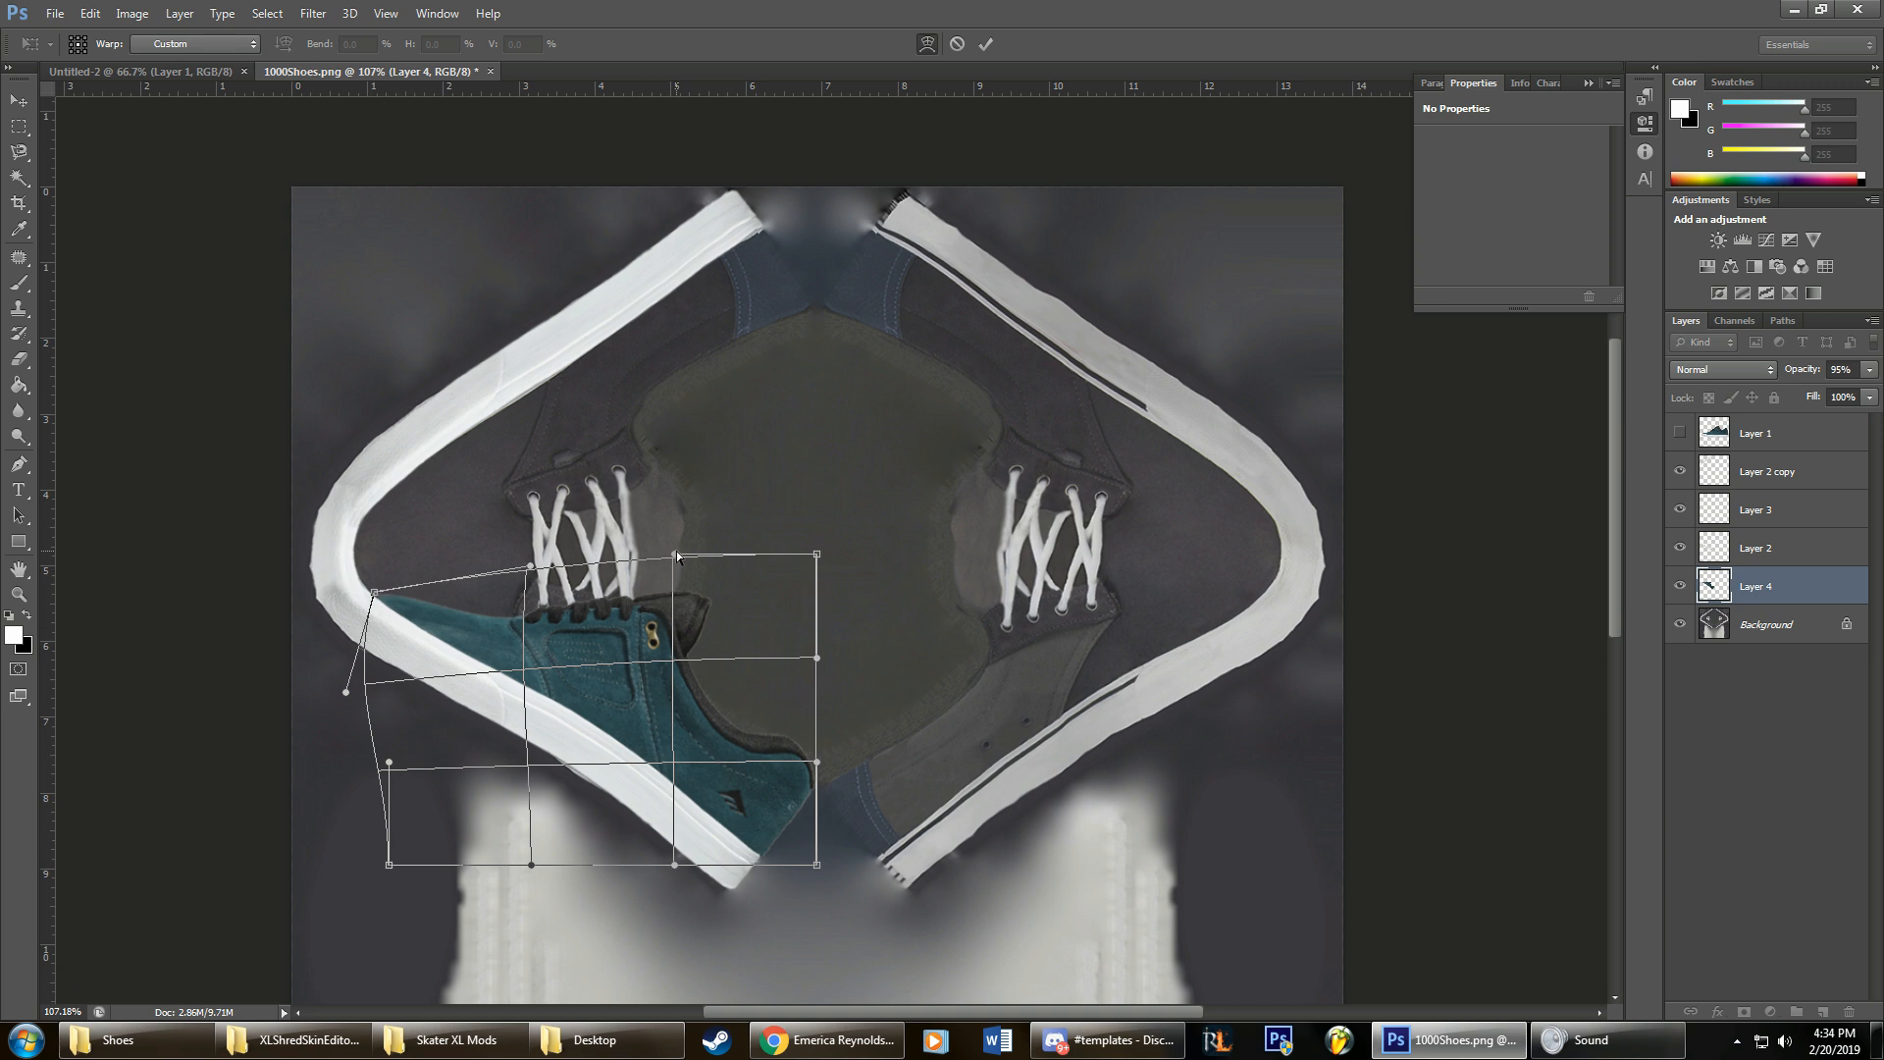
pyautogui.moveTo(676, 555); pyautogui.dragTo(685, 551)
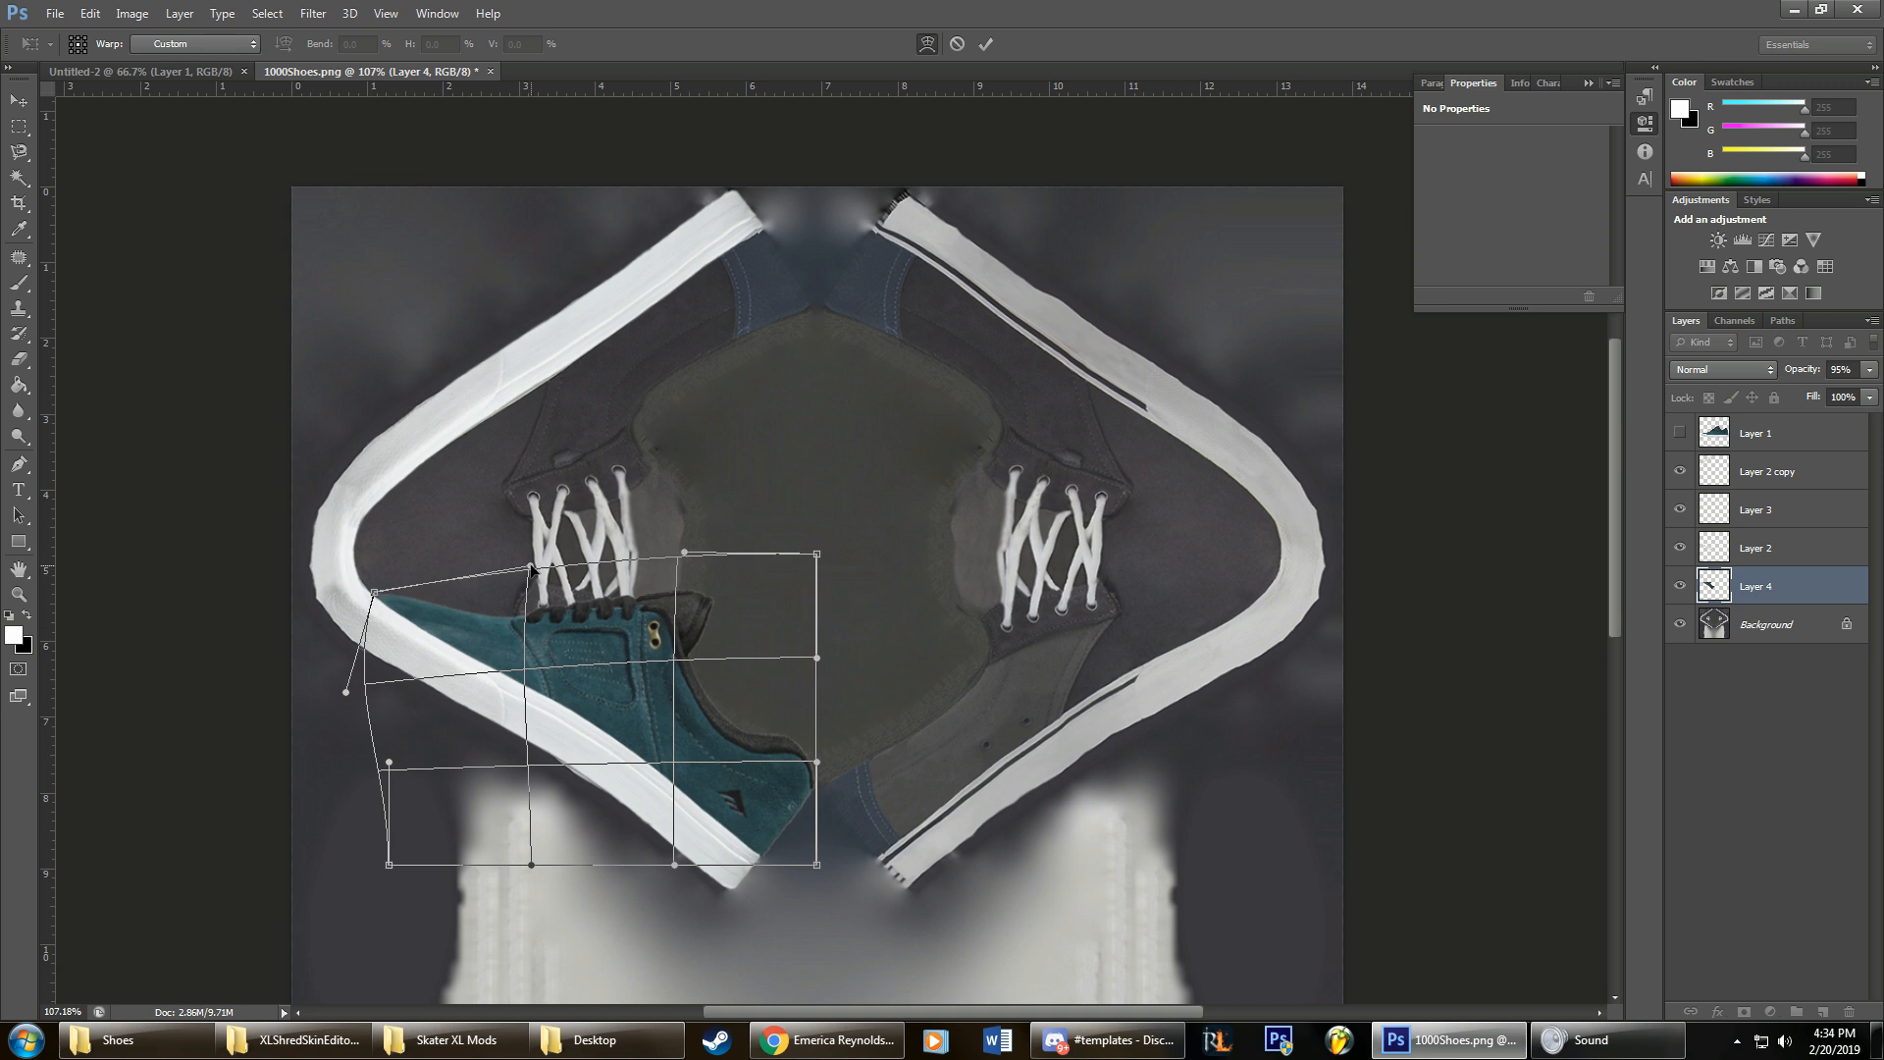
pyautogui.moveTo(531, 567); pyautogui.dragTo(538, 552)
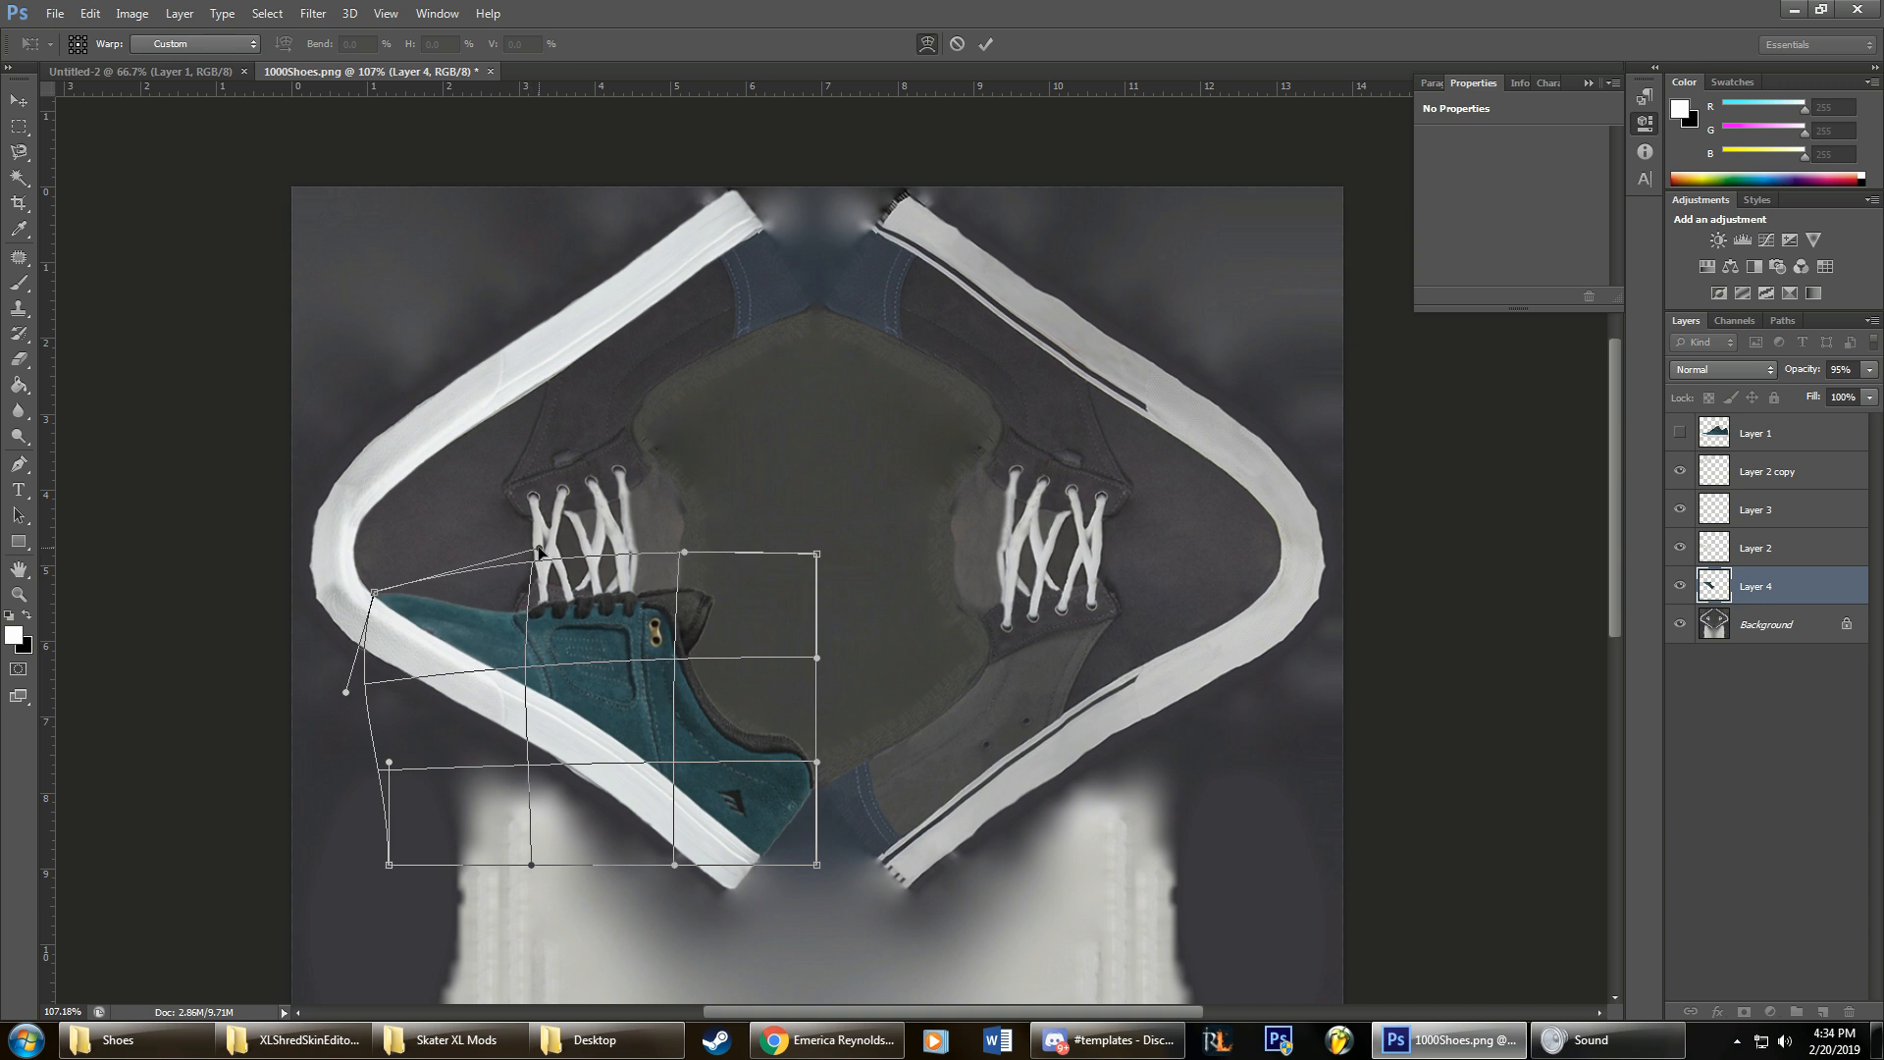
# Step: Pull the upper's collar and tongue toward the laces, extend the toe tip slightly further under the sole, and apply the warp
pyautogui.moveTo(815, 765); pyautogui.dragTo(815, 774)
pyautogui.moveTo(755, 667); pyautogui.dragTo(702, 646)
pyautogui.moveTo(374, 593); pyautogui.dragTo(362, 589)
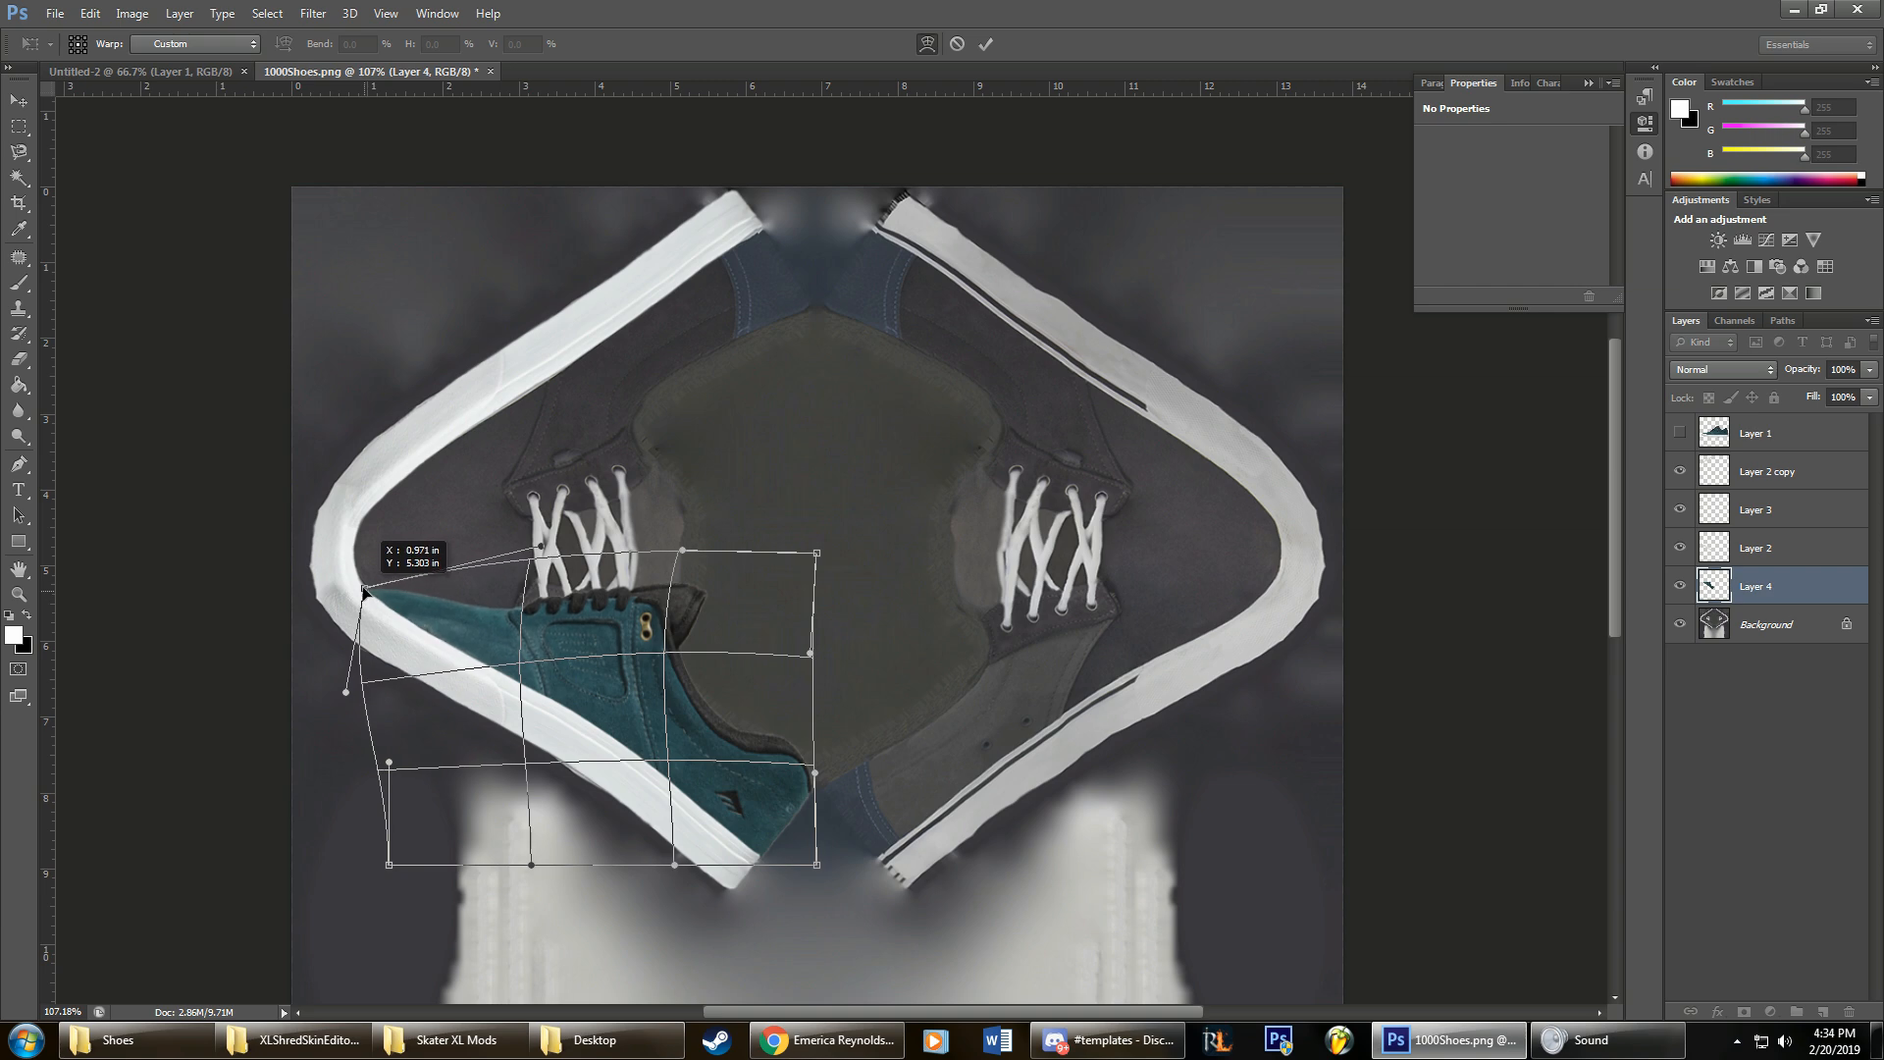
pyautogui.moveTo(334, 688); pyautogui.dragTo(334, 704)
pyautogui.click(986, 43)
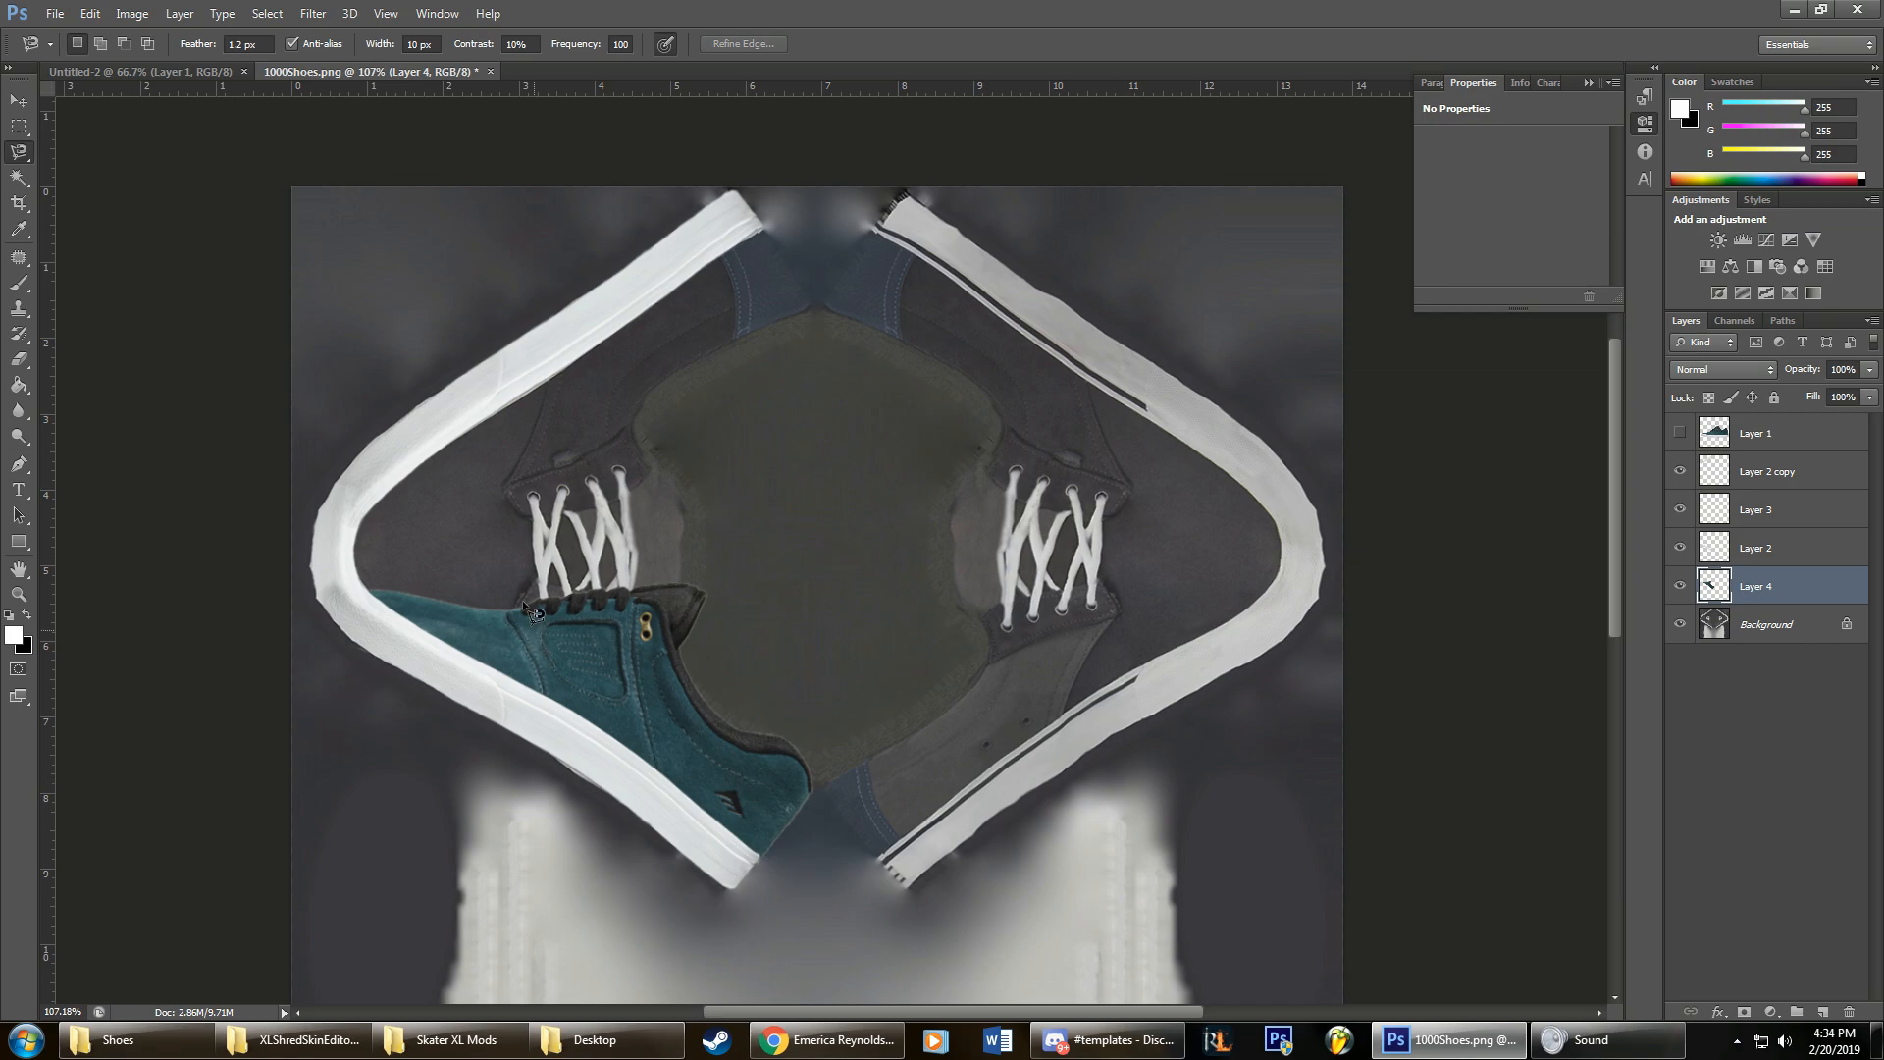
# Step: Flip Layer 4's upper vertically and move it onto the upper half of the same template shoe, against the sole strip
pyautogui.hotkey('ctrl', 't')
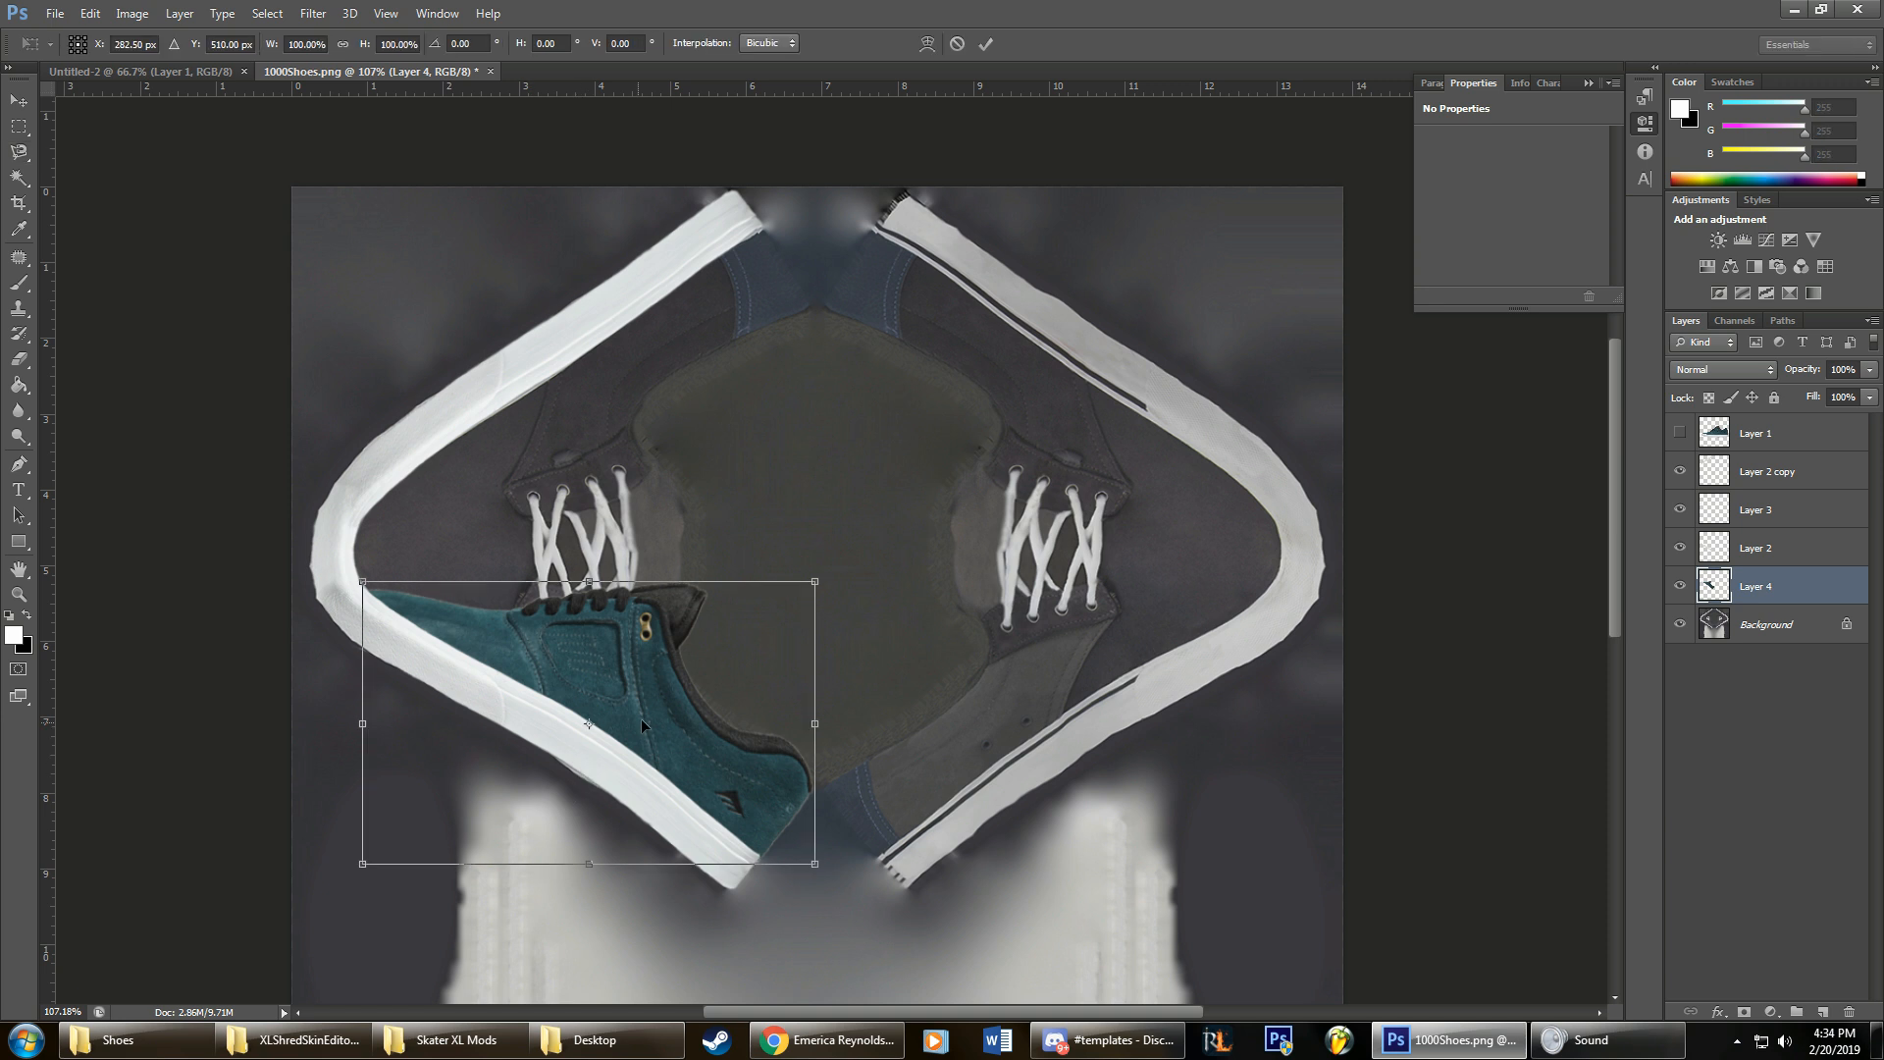
pyautogui.rightClick(670, 680)
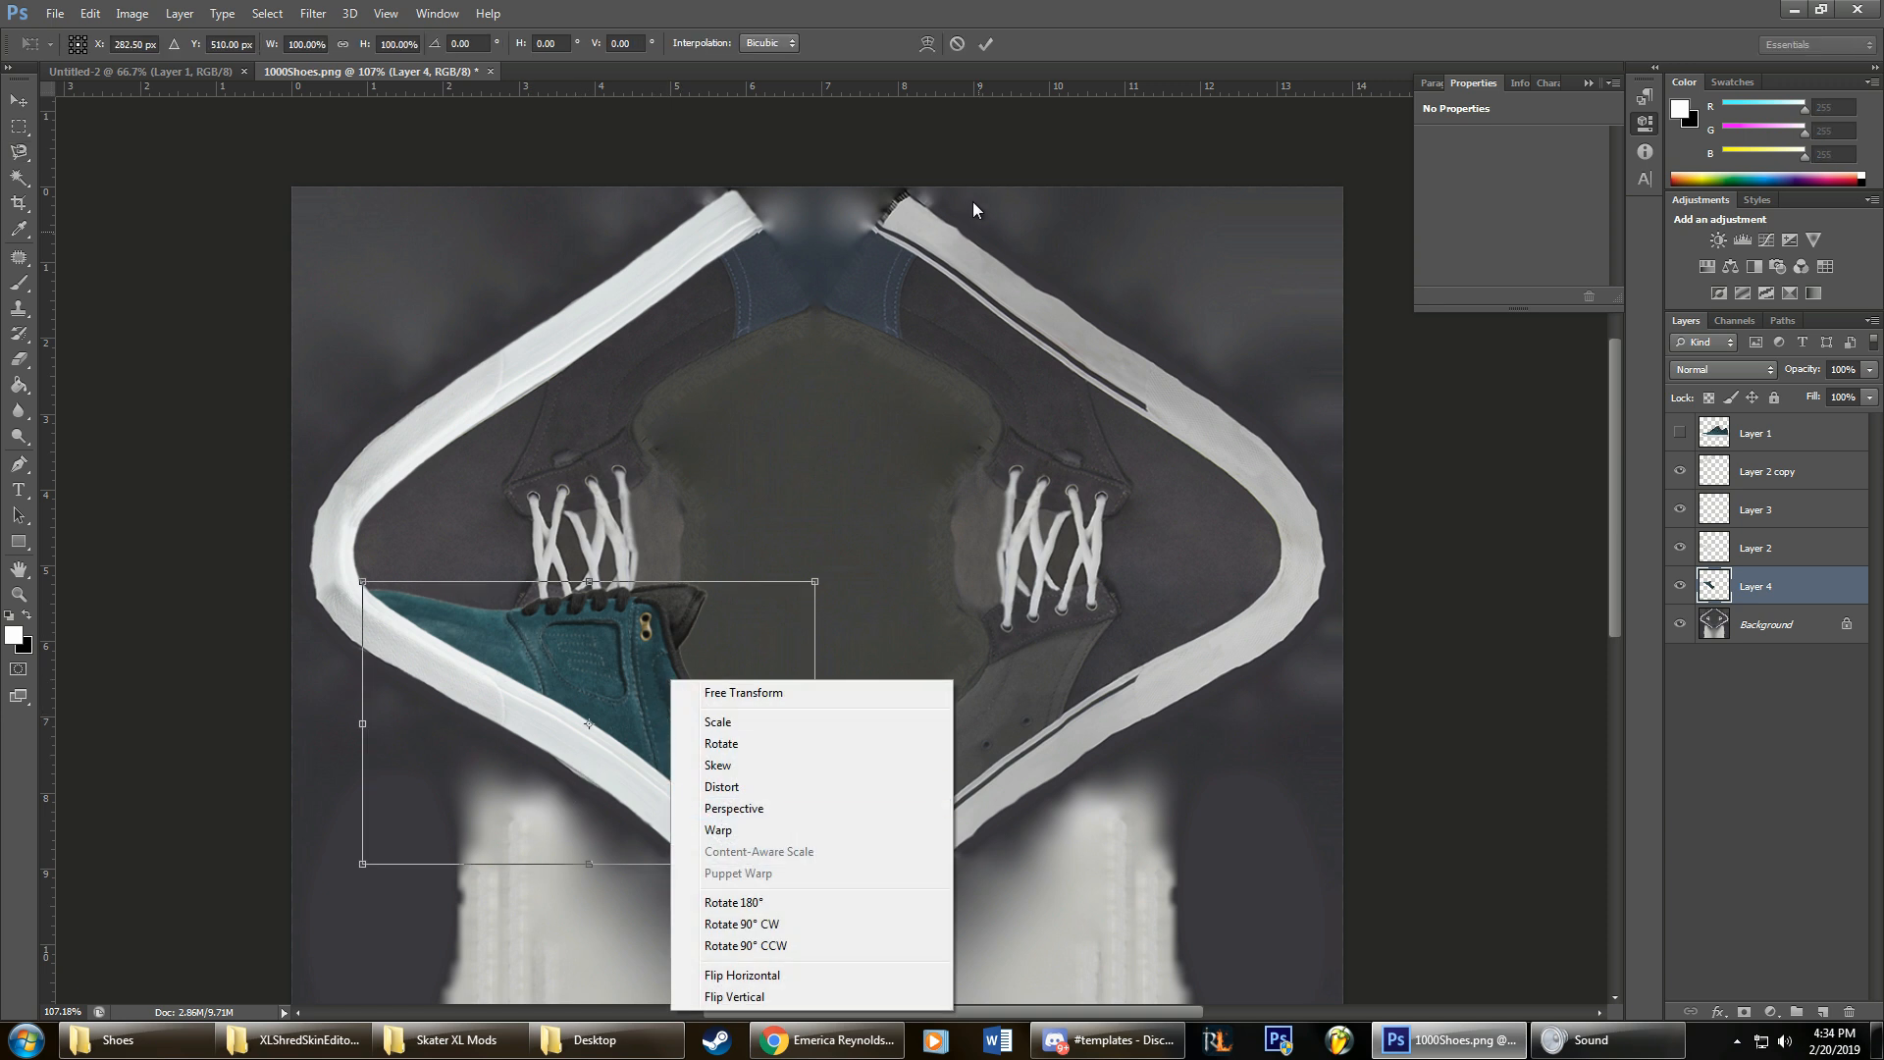
pyautogui.click(734, 996)
pyautogui.moveTo(677, 781); pyautogui.dragTo(642, 410)
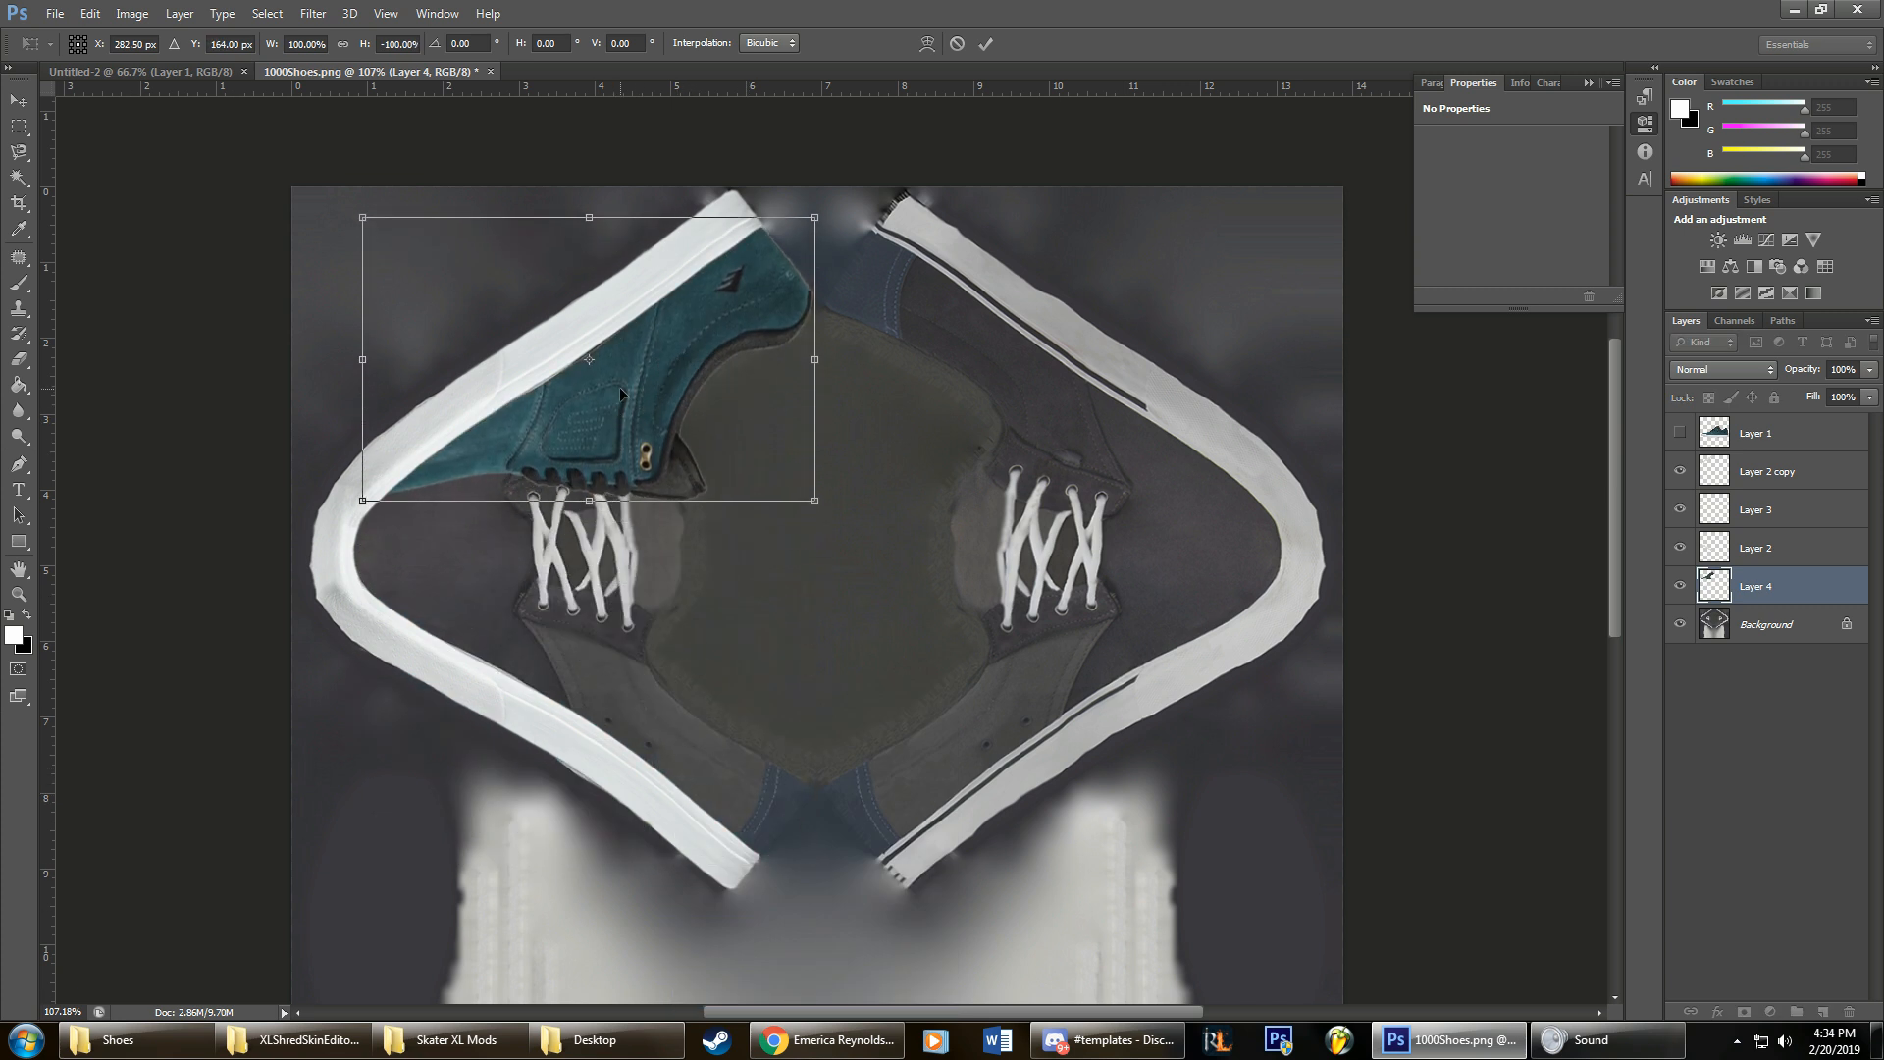
# Step: Warp the middle of the flipped upper slightly toward the toe and apply the warp
pyautogui.rightClick(642, 411)
pyautogui.click(659, 539)
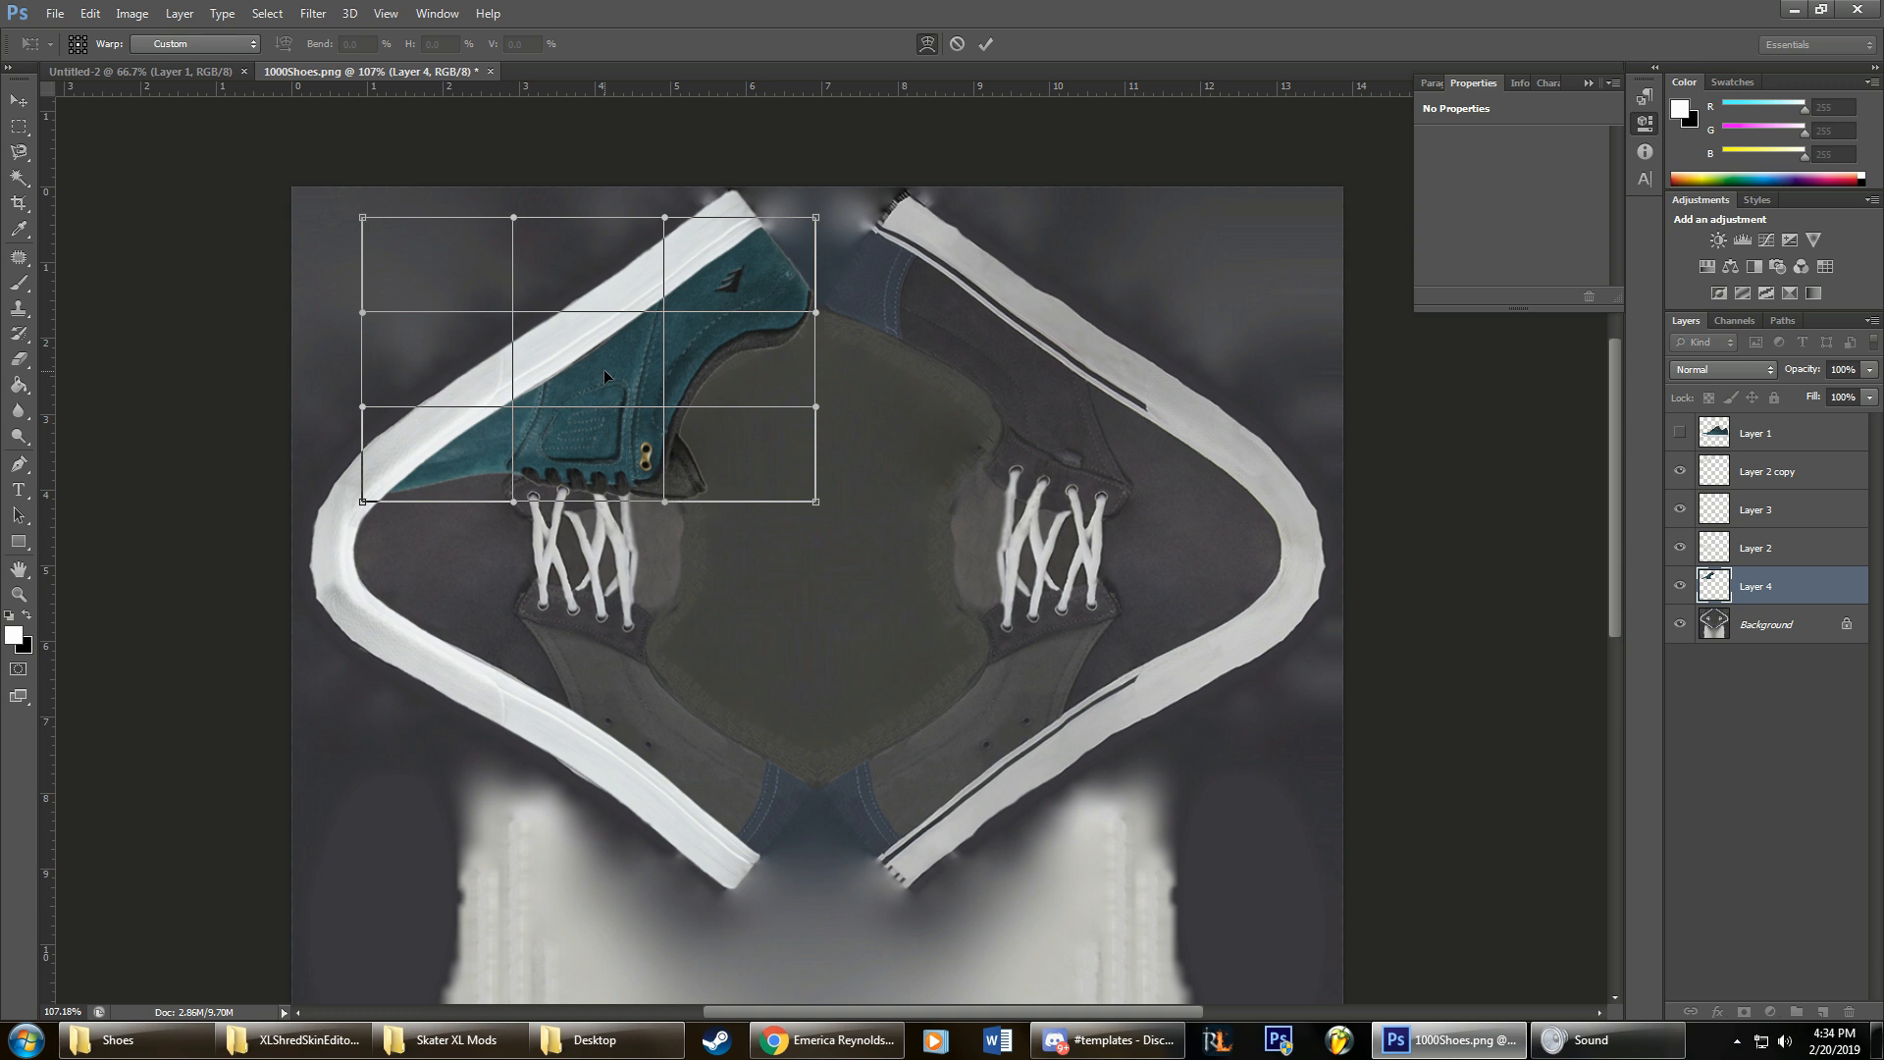
pyautogui.moveTo(600, 367); pyautogui.dragTo(597, 368)
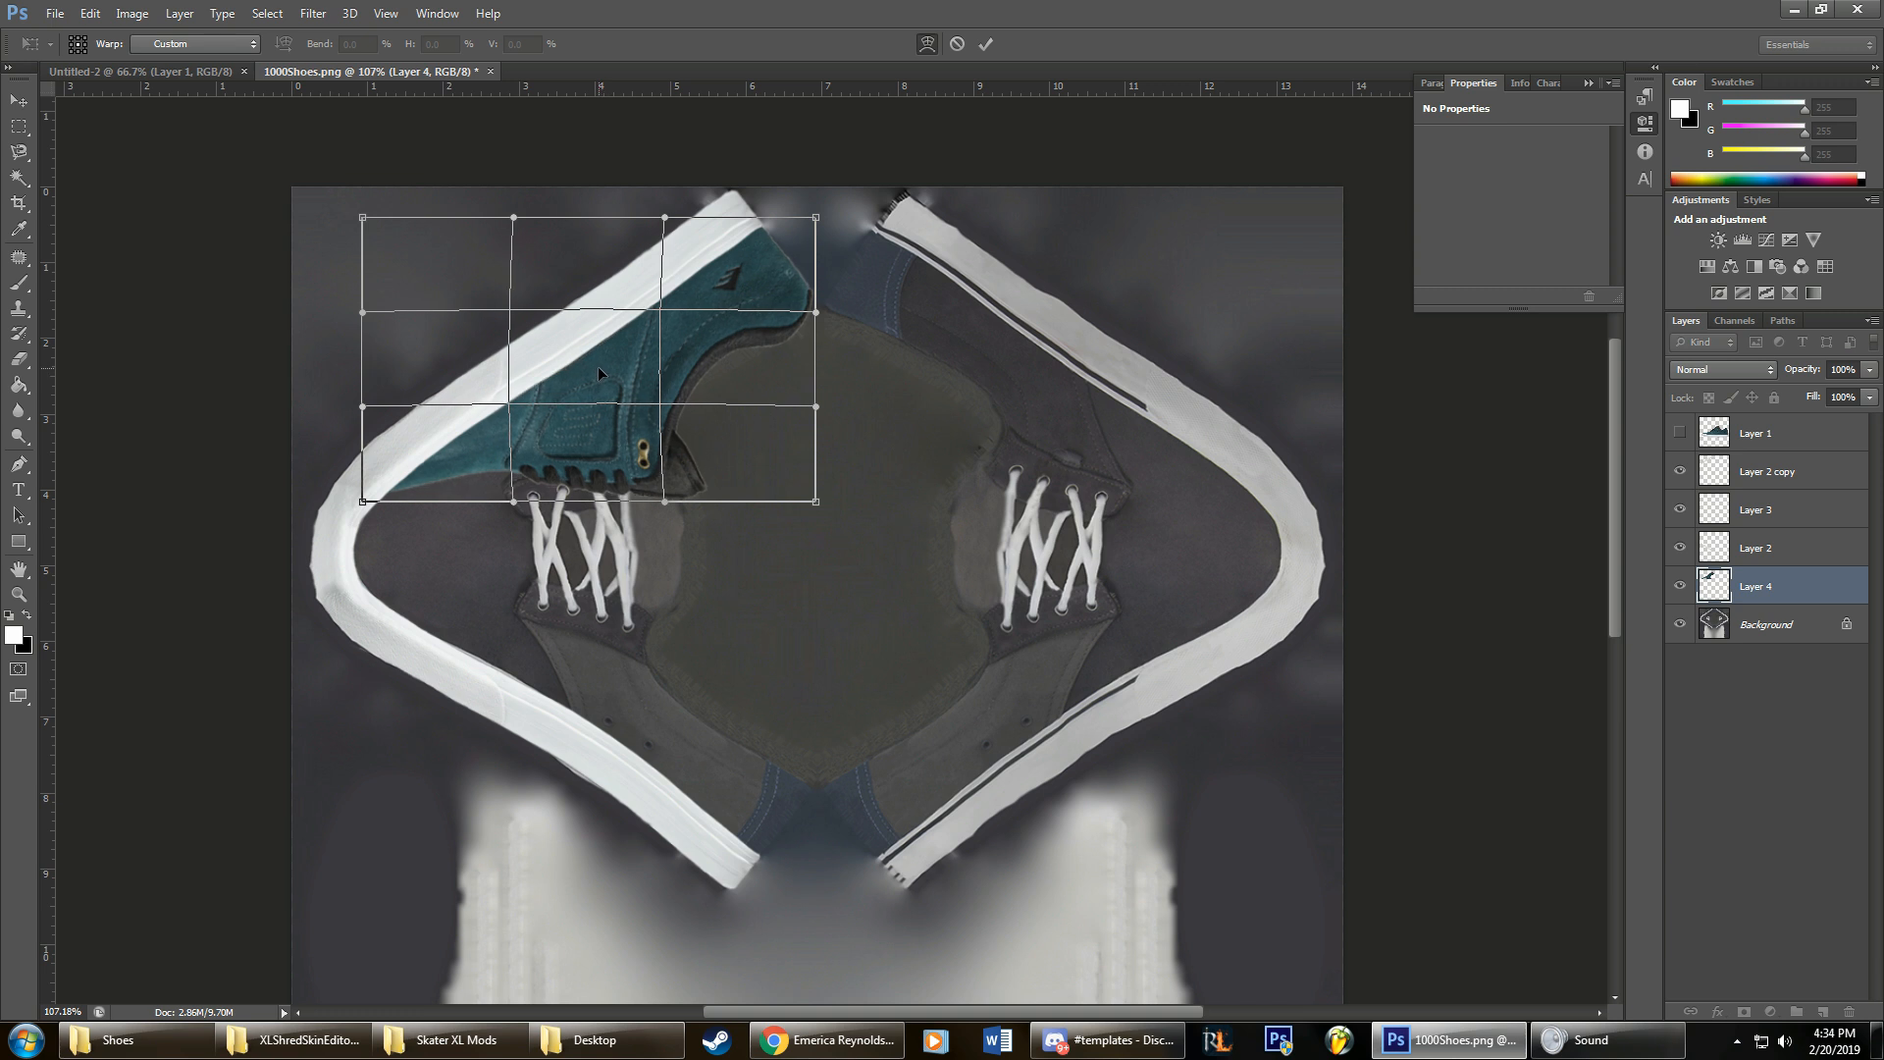
pyautogui.click(989, 46)
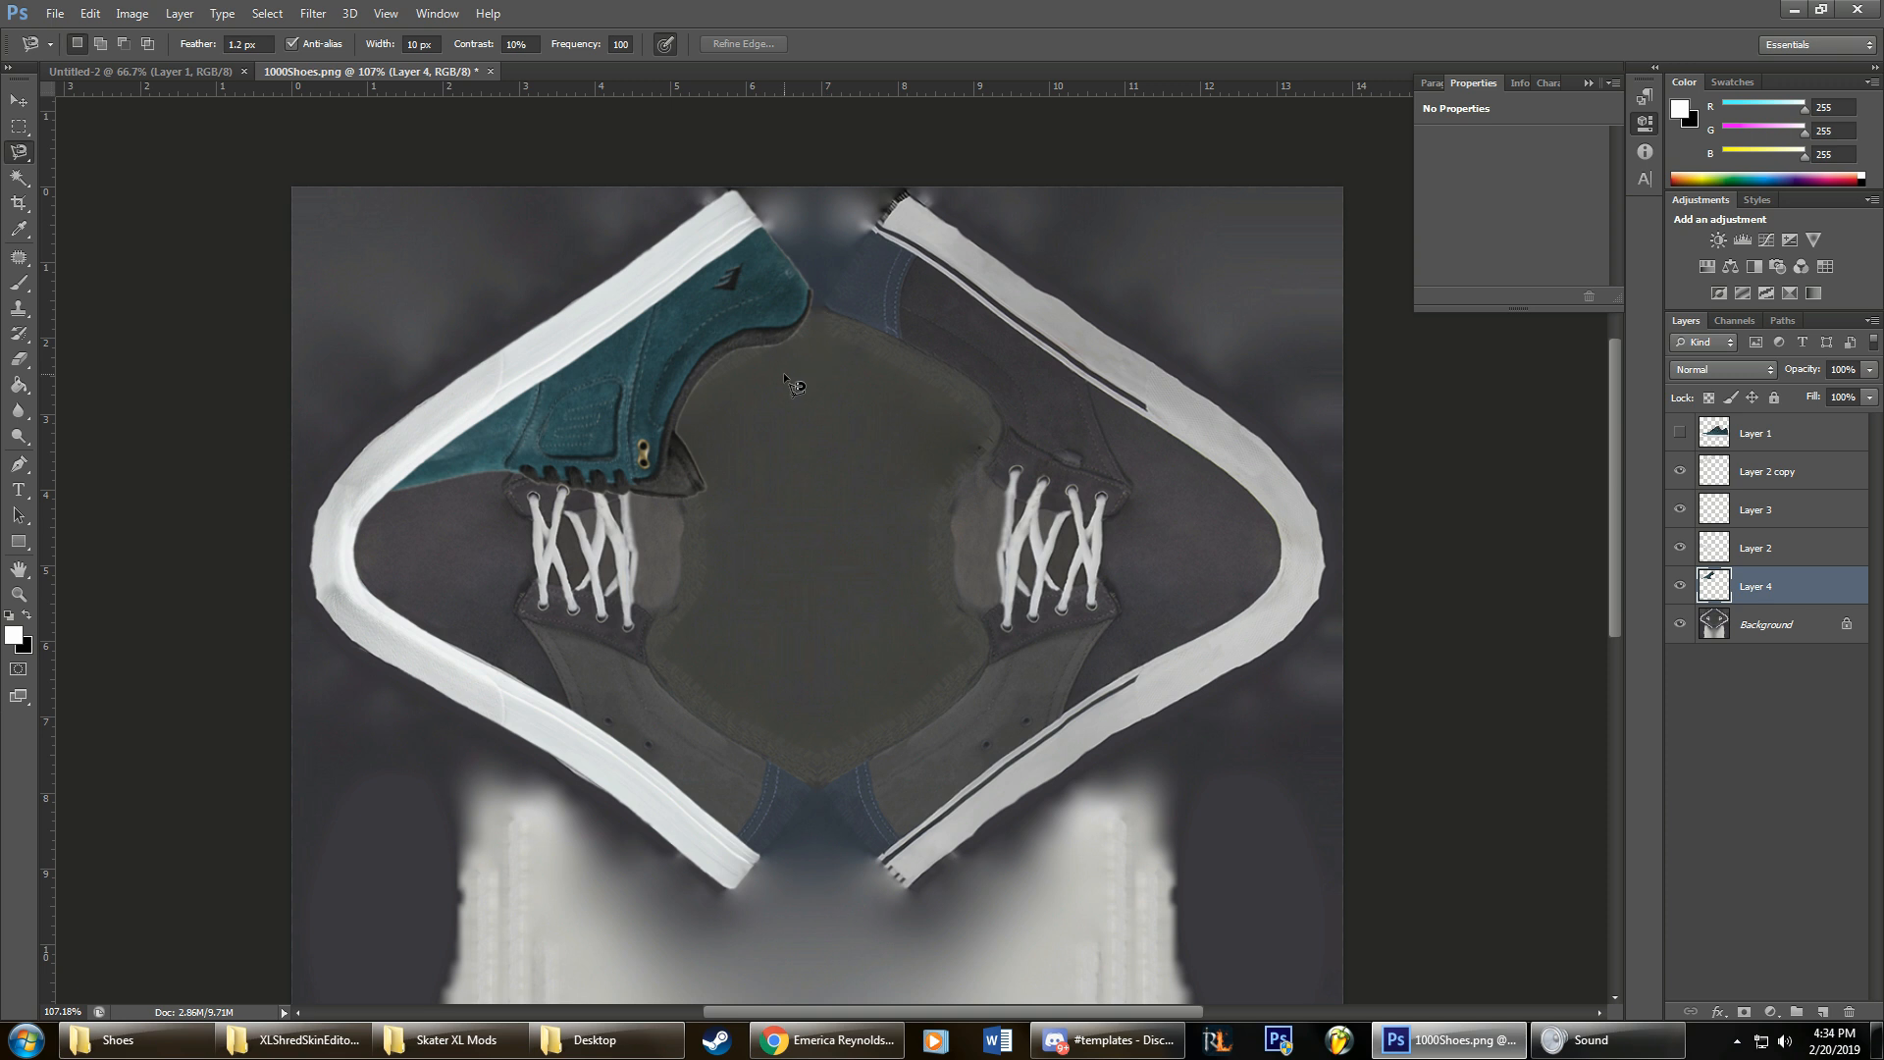
# Step: Warp the flipped upper's heel corner, collar edge and tongue edge slightly to fit the template, and apply the warp
pyautogui.hotkey('ctrl', 't')
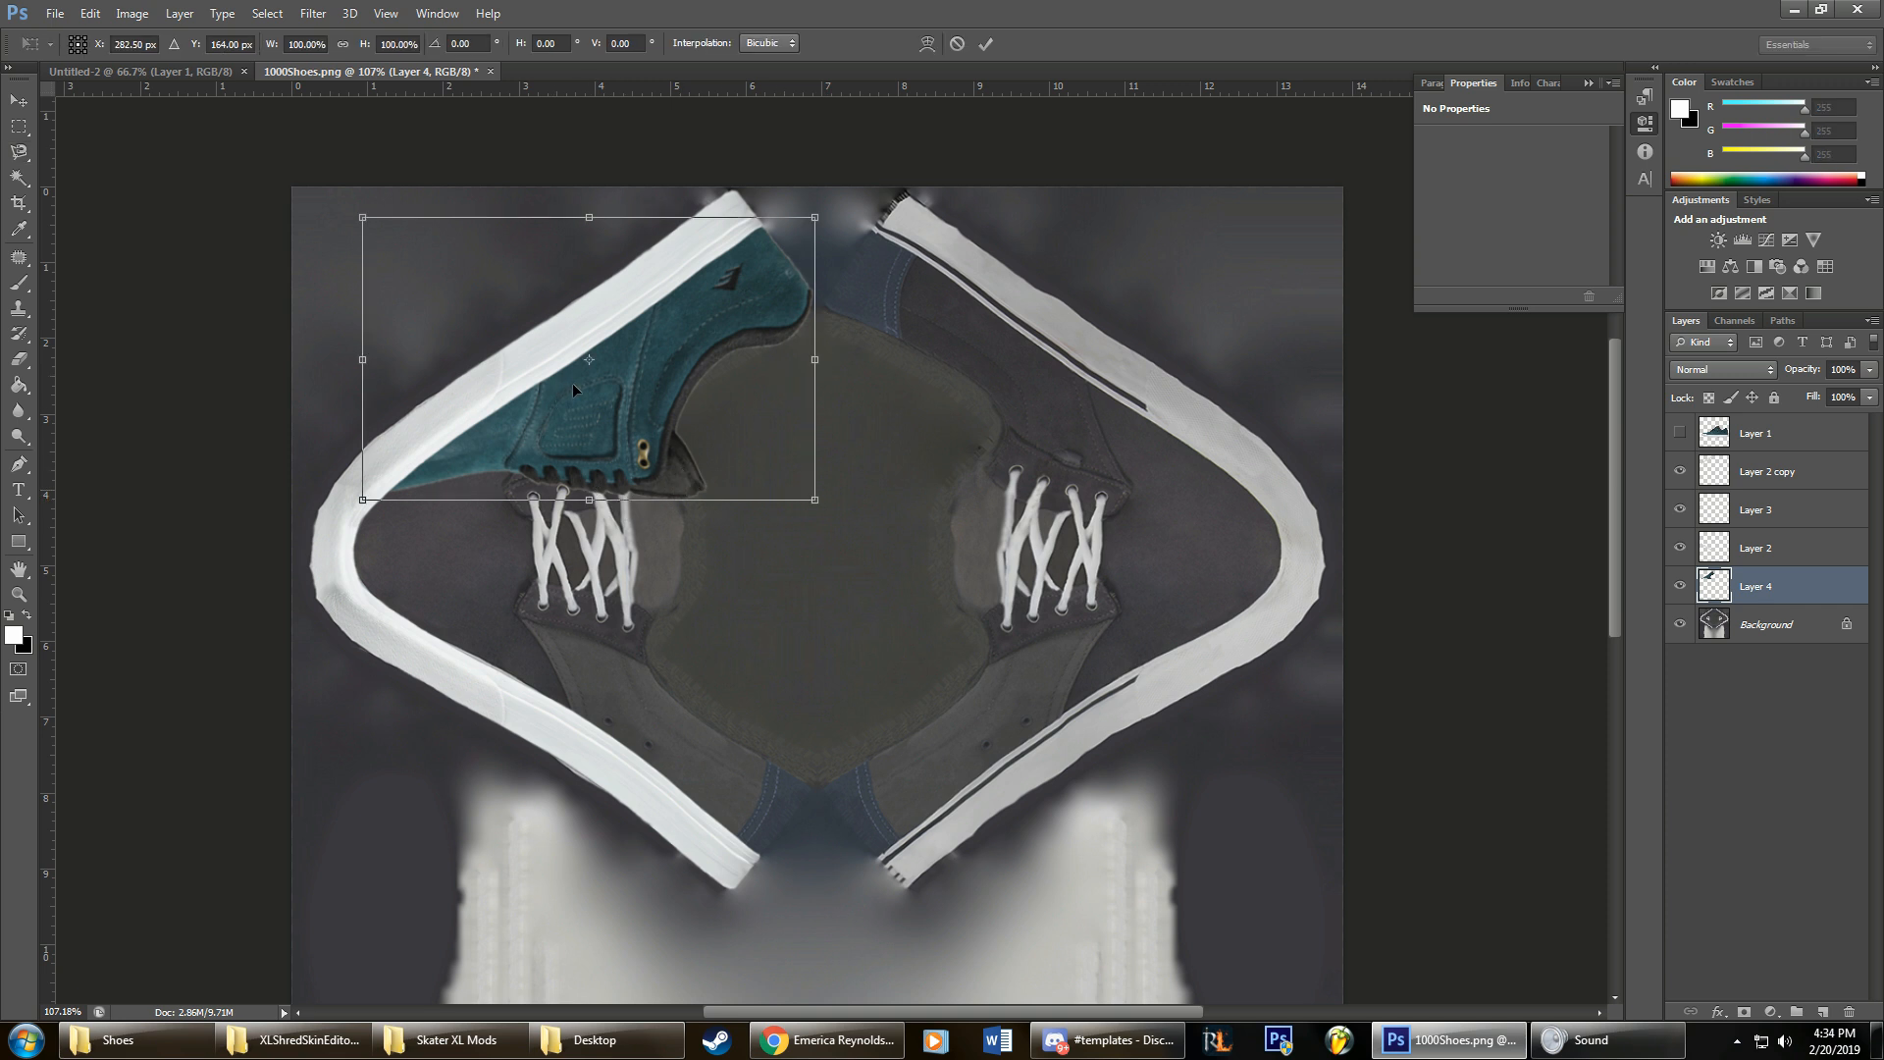
pyautogui.moveTo(573, 383); pyautogui.dragTo(579, 395)
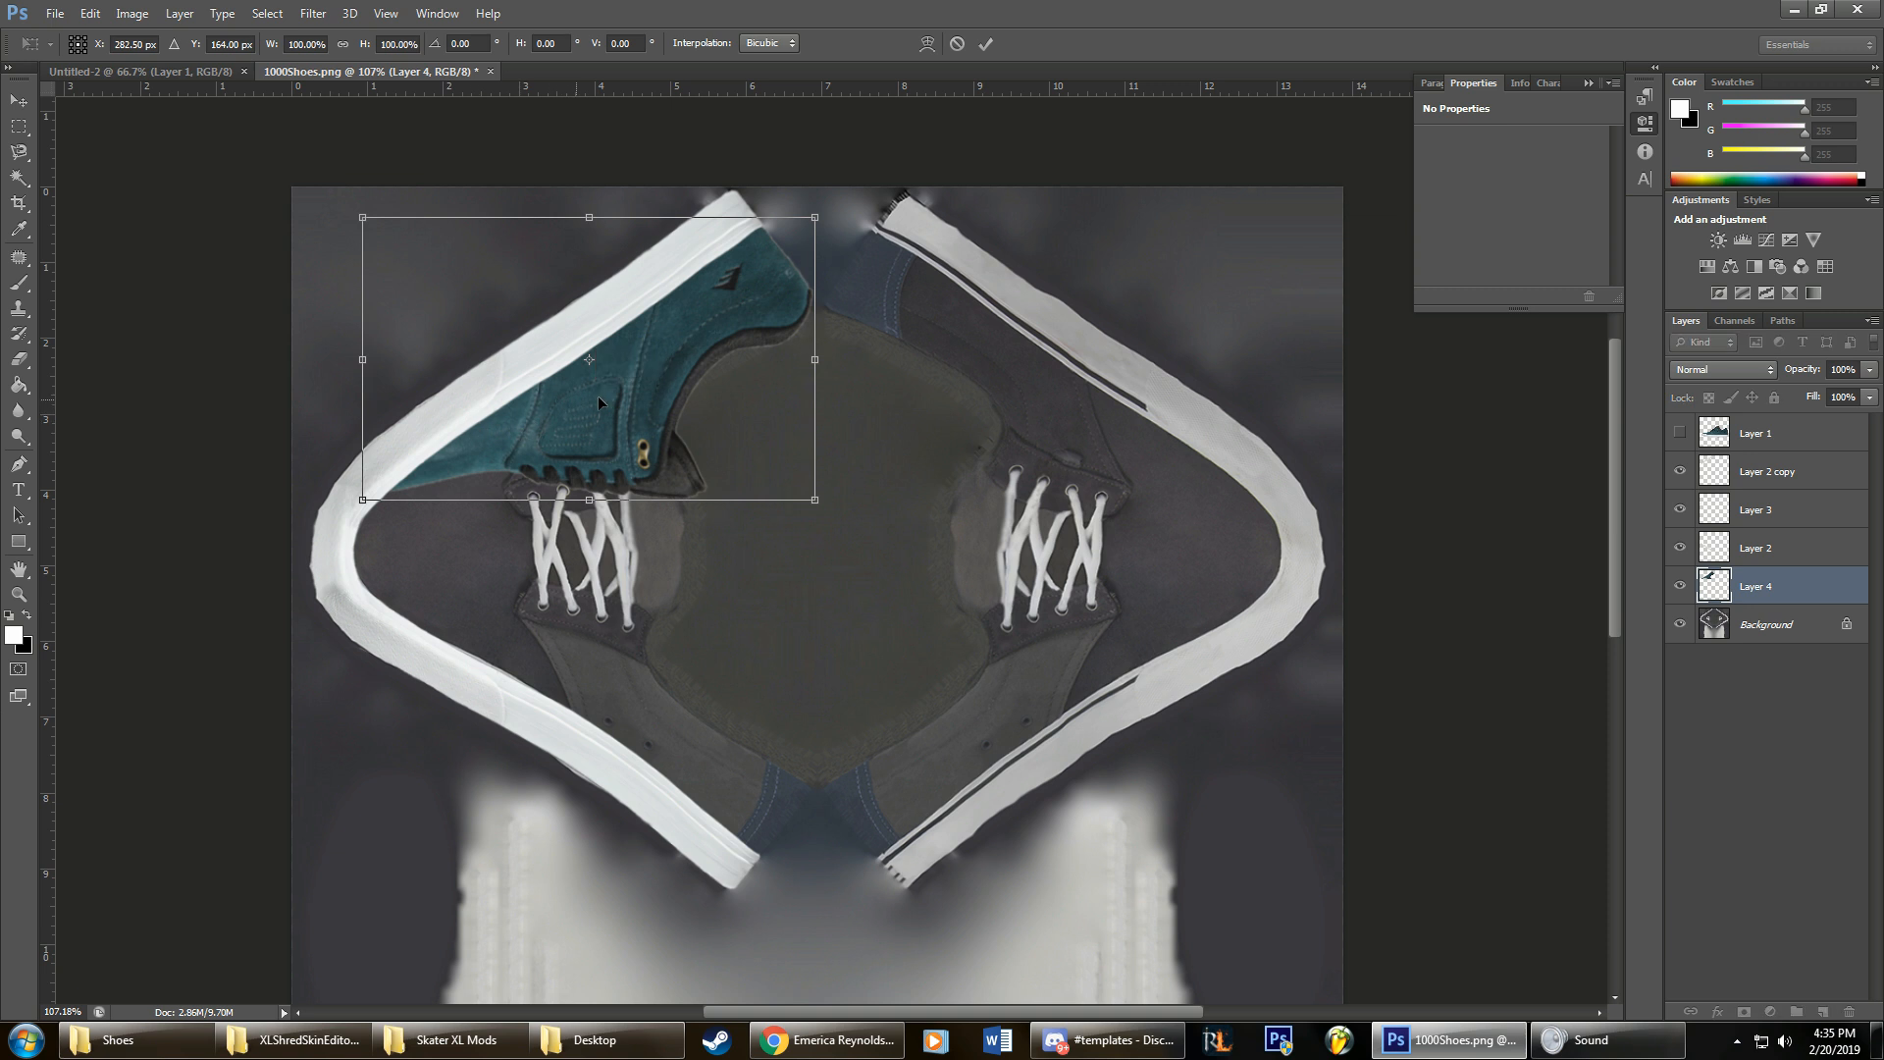
pyautogui.rightClick(716, 316)
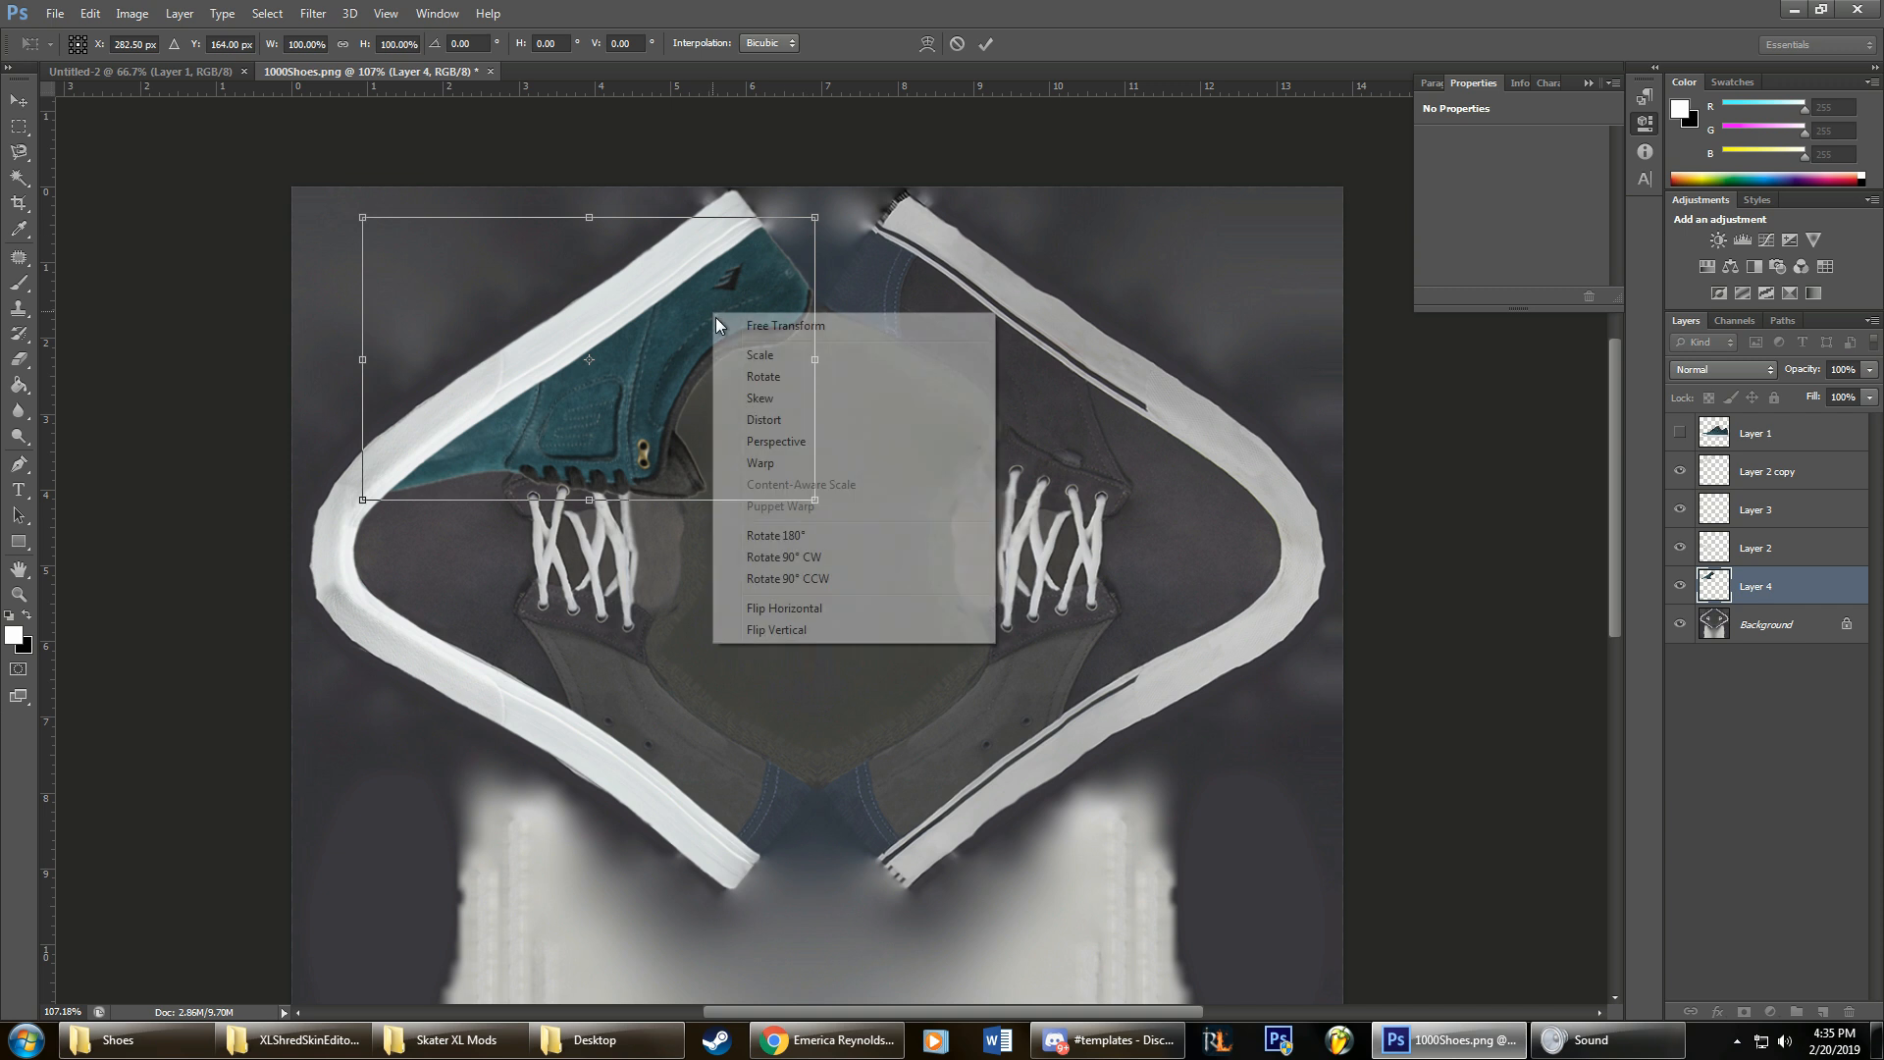
pyautogui.click(746, 461)
pyautogui.moveTo(815, 217); pyautogui.dragTo(822, 224)
pyautogui.moveTo(815, 312); pyautogui.dragTo(804, 324)
pyautogui.moveTo(665, 501)
pyautogui.mouseDown()
pyautogui.moveTo(646, 457)
pyautogui.moveTo(652, 497)
pyautogui.mouseUp()
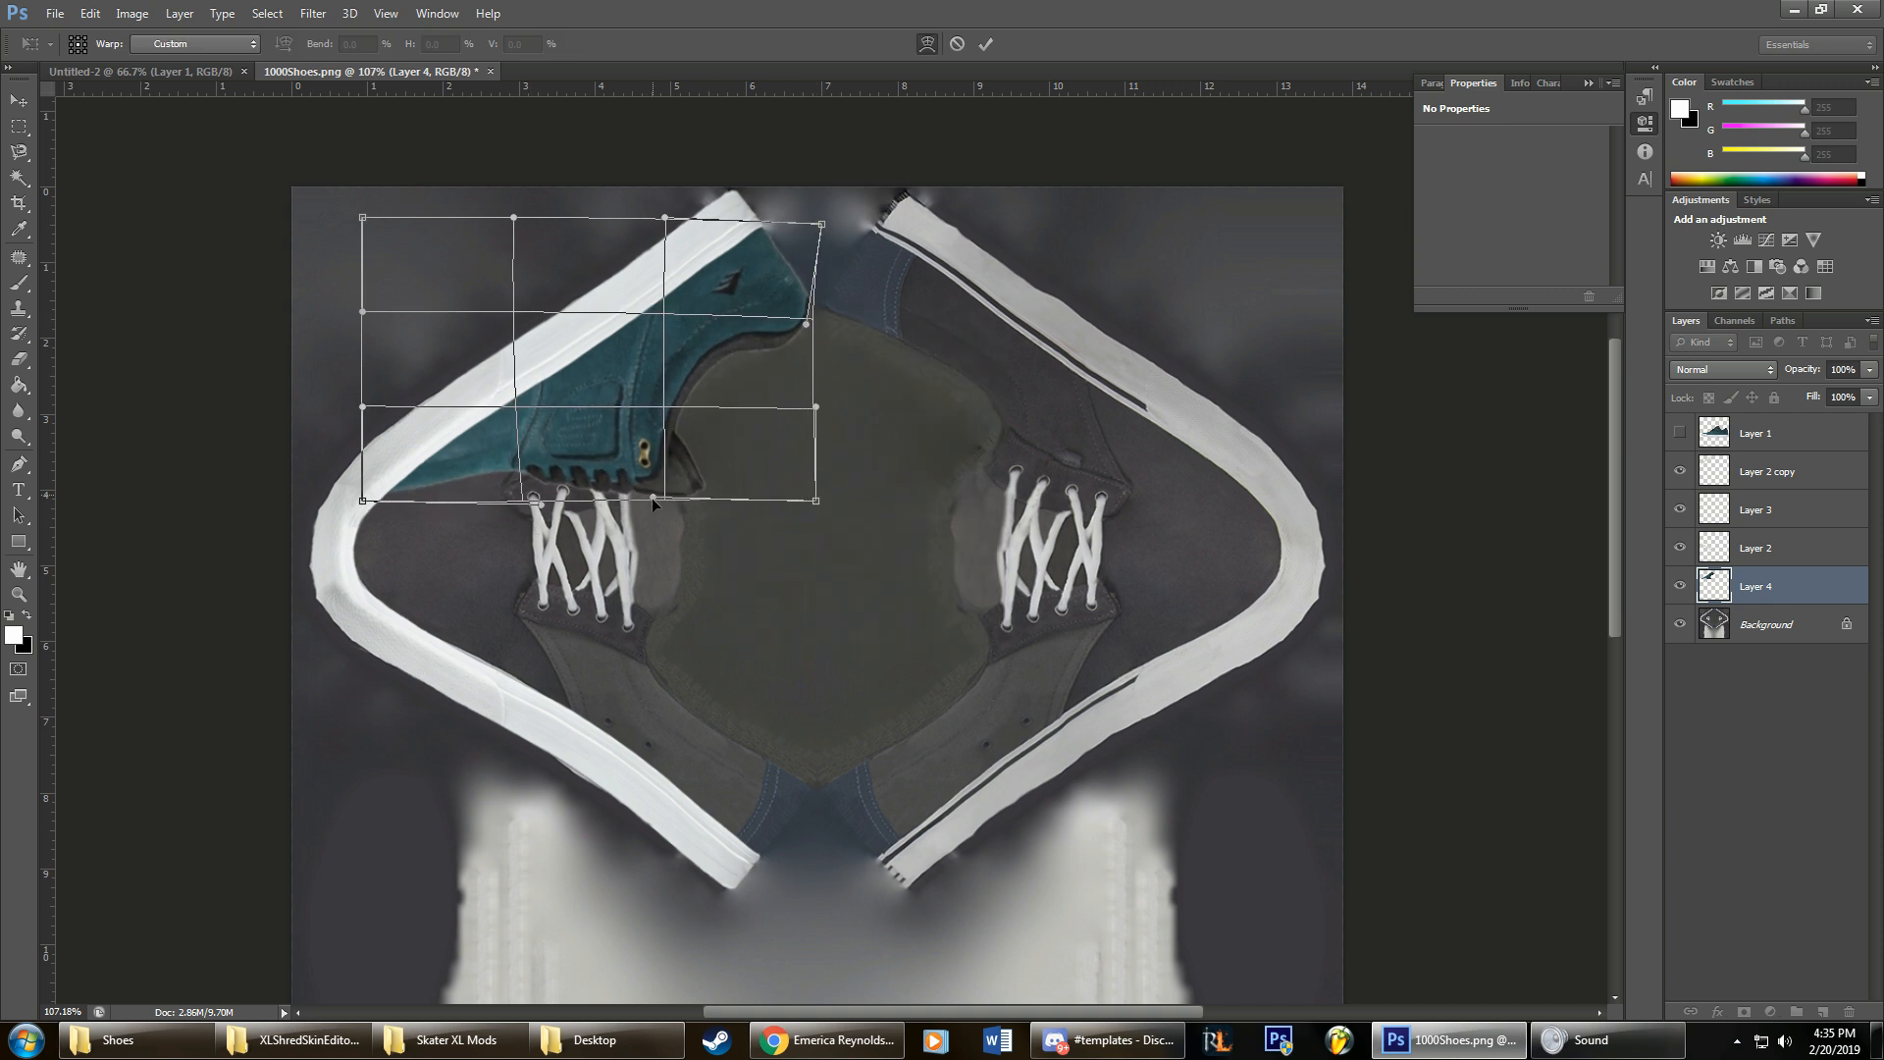
pyautogui.press('Return')
# Step: Lower Layer 4's opacity to 36%, warp the eyelet area slightly against the template, apply it, and restore 100% opacity
pyautogui.moveTo(1810, 369); pyautogui.dragTo(1744, 420)
pyautogui.hotkey('ctrl', 't')
pyautogui.rightClick(633, 420)
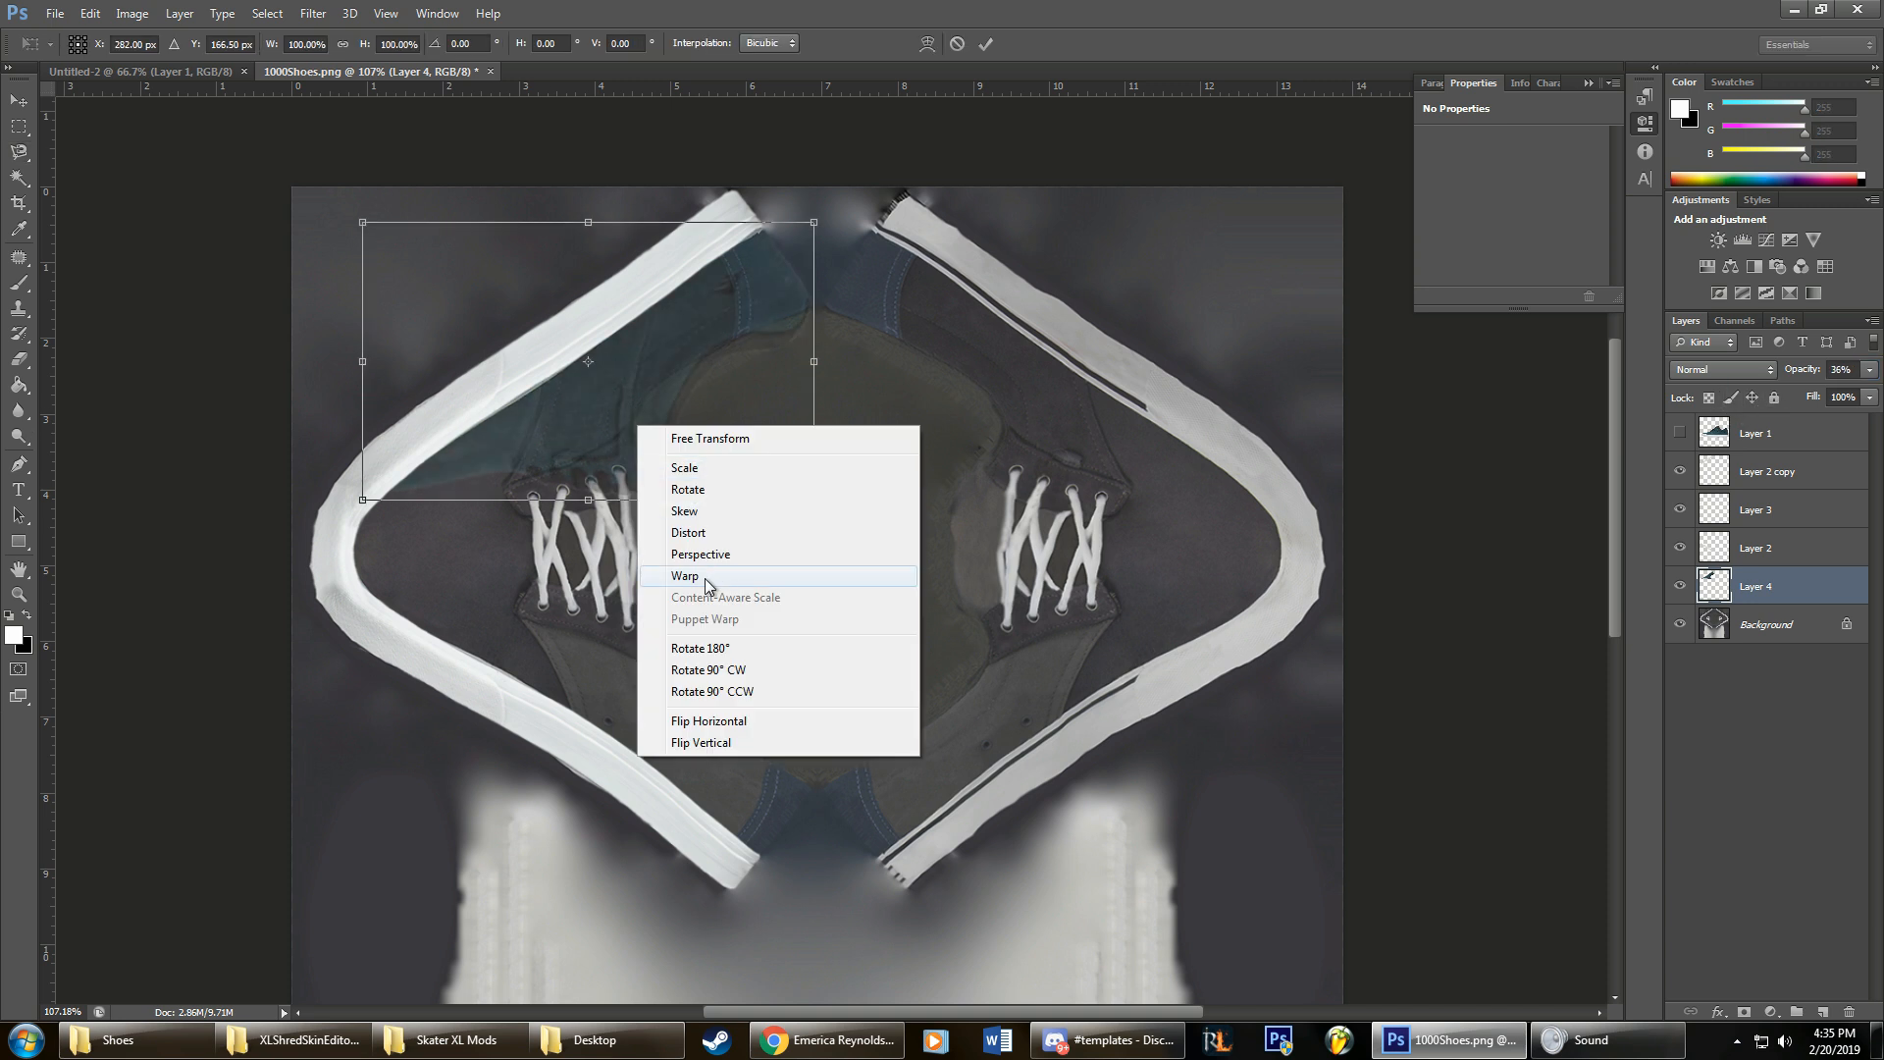
pyautogui.click(668, 580)
pyautogui.moveTo(638, 424); pyautogui.dragTo(649, 420)
pyautogui.press('Return')
pyautogui.moveTo(1795, 370); pyautogui.dragTo(1878, 357)
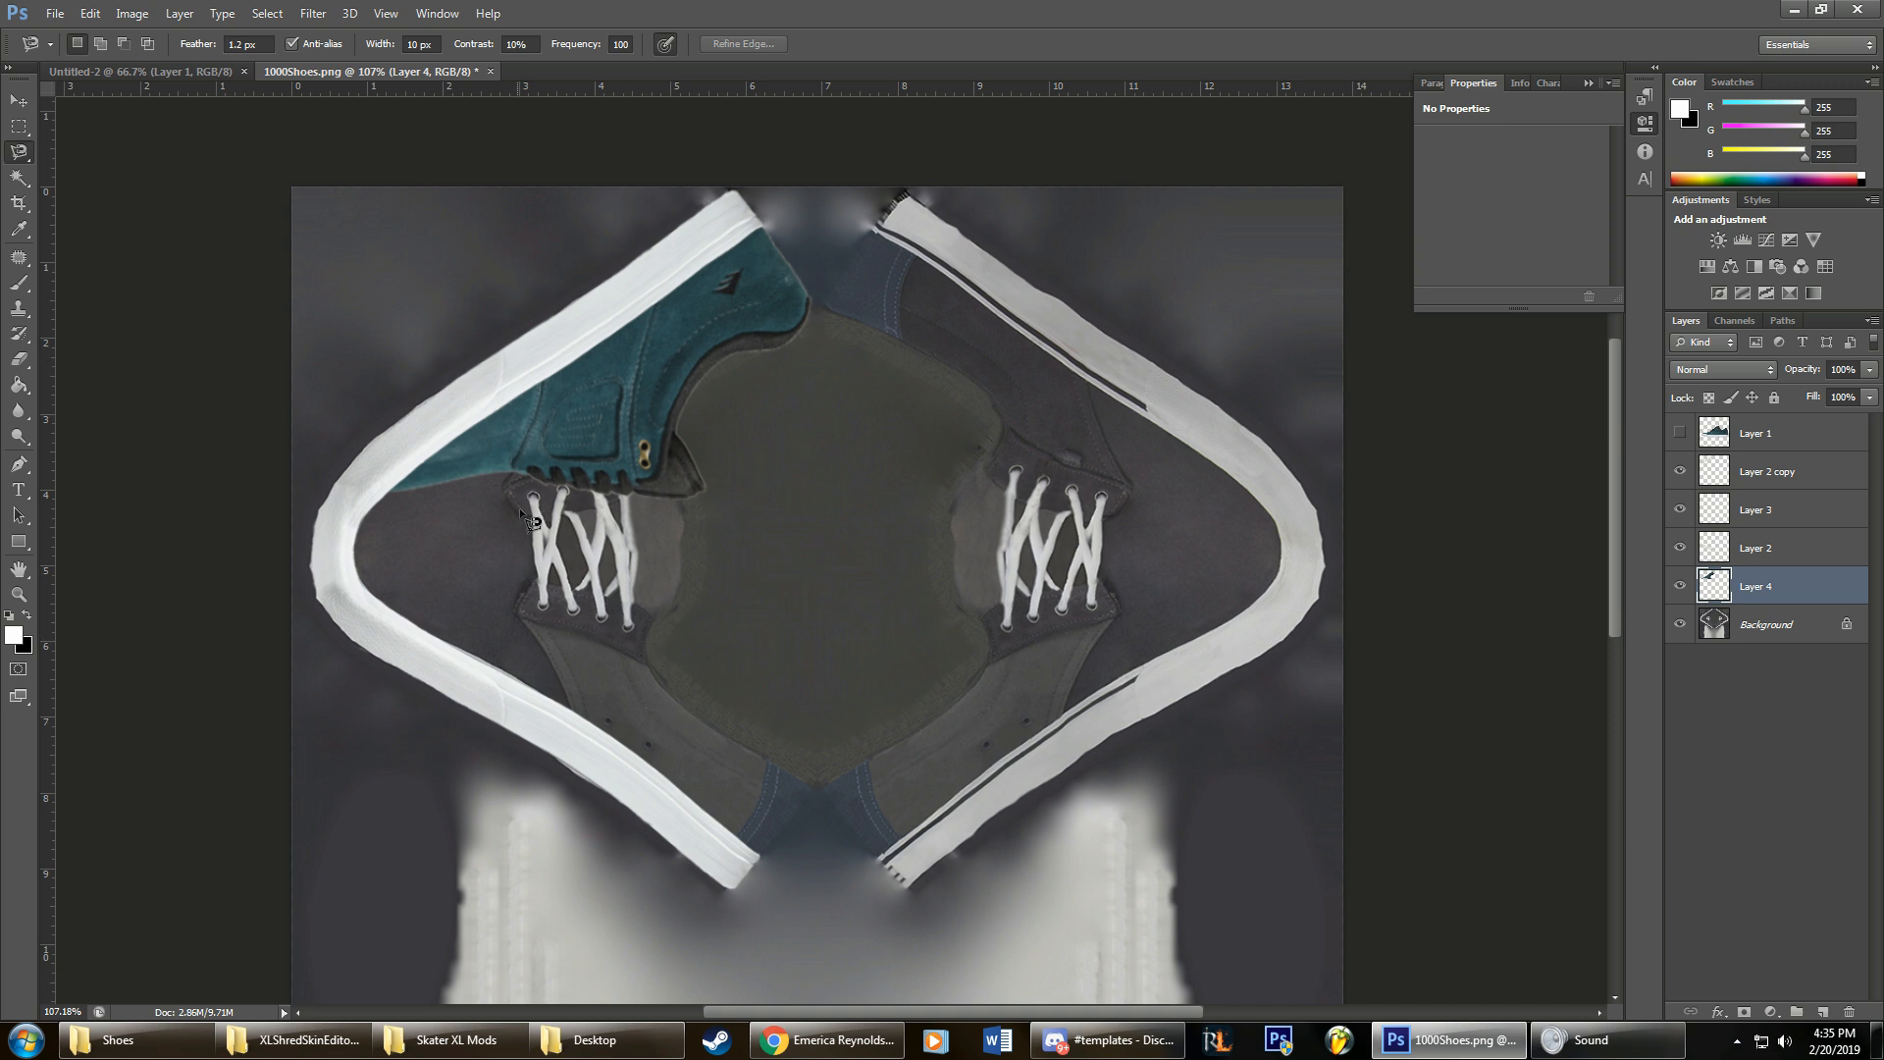
# Step: Switch to Chrome, close the enlarged sole photo, and display the shoe's side photo with the oval emblem panel
pyautogui.moveTo(825, 1041)
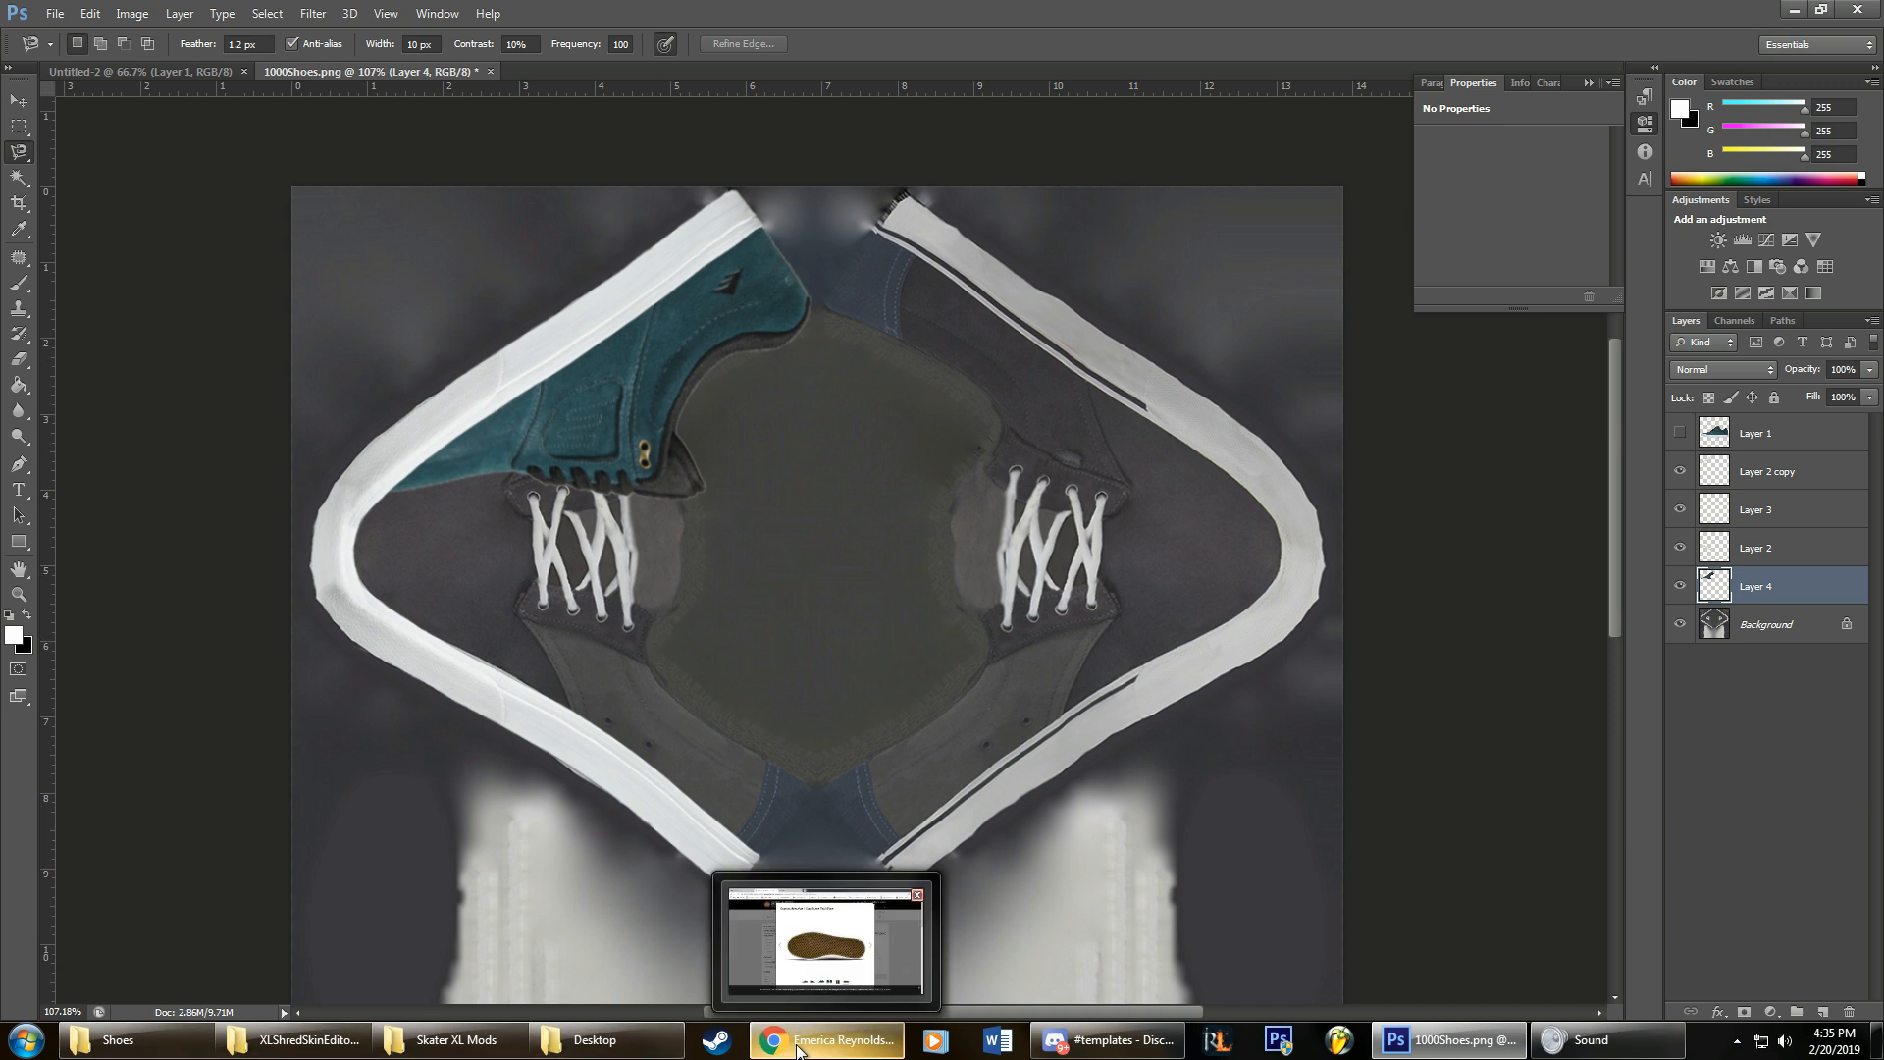
pyautogui.click(773, 937)
pyautogui.click(228, 534)
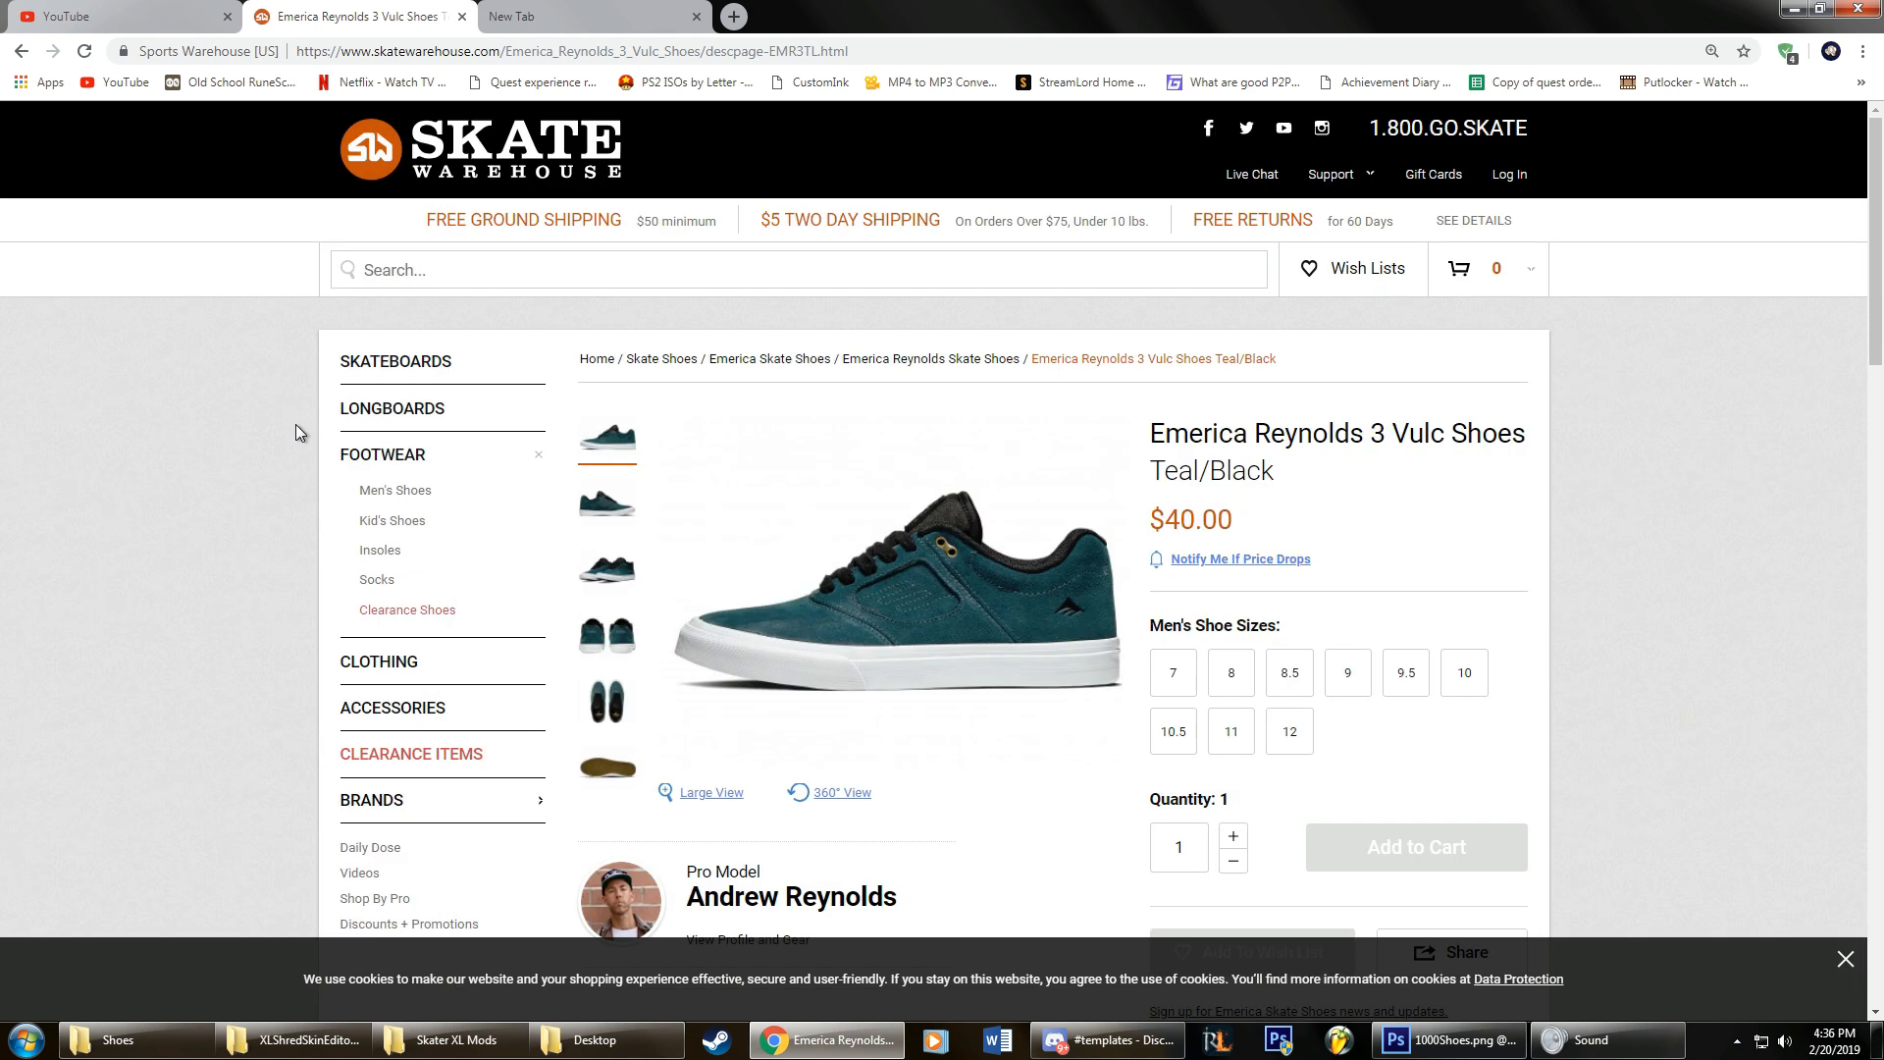
pyautogui.scroll(-1, 955, 669)
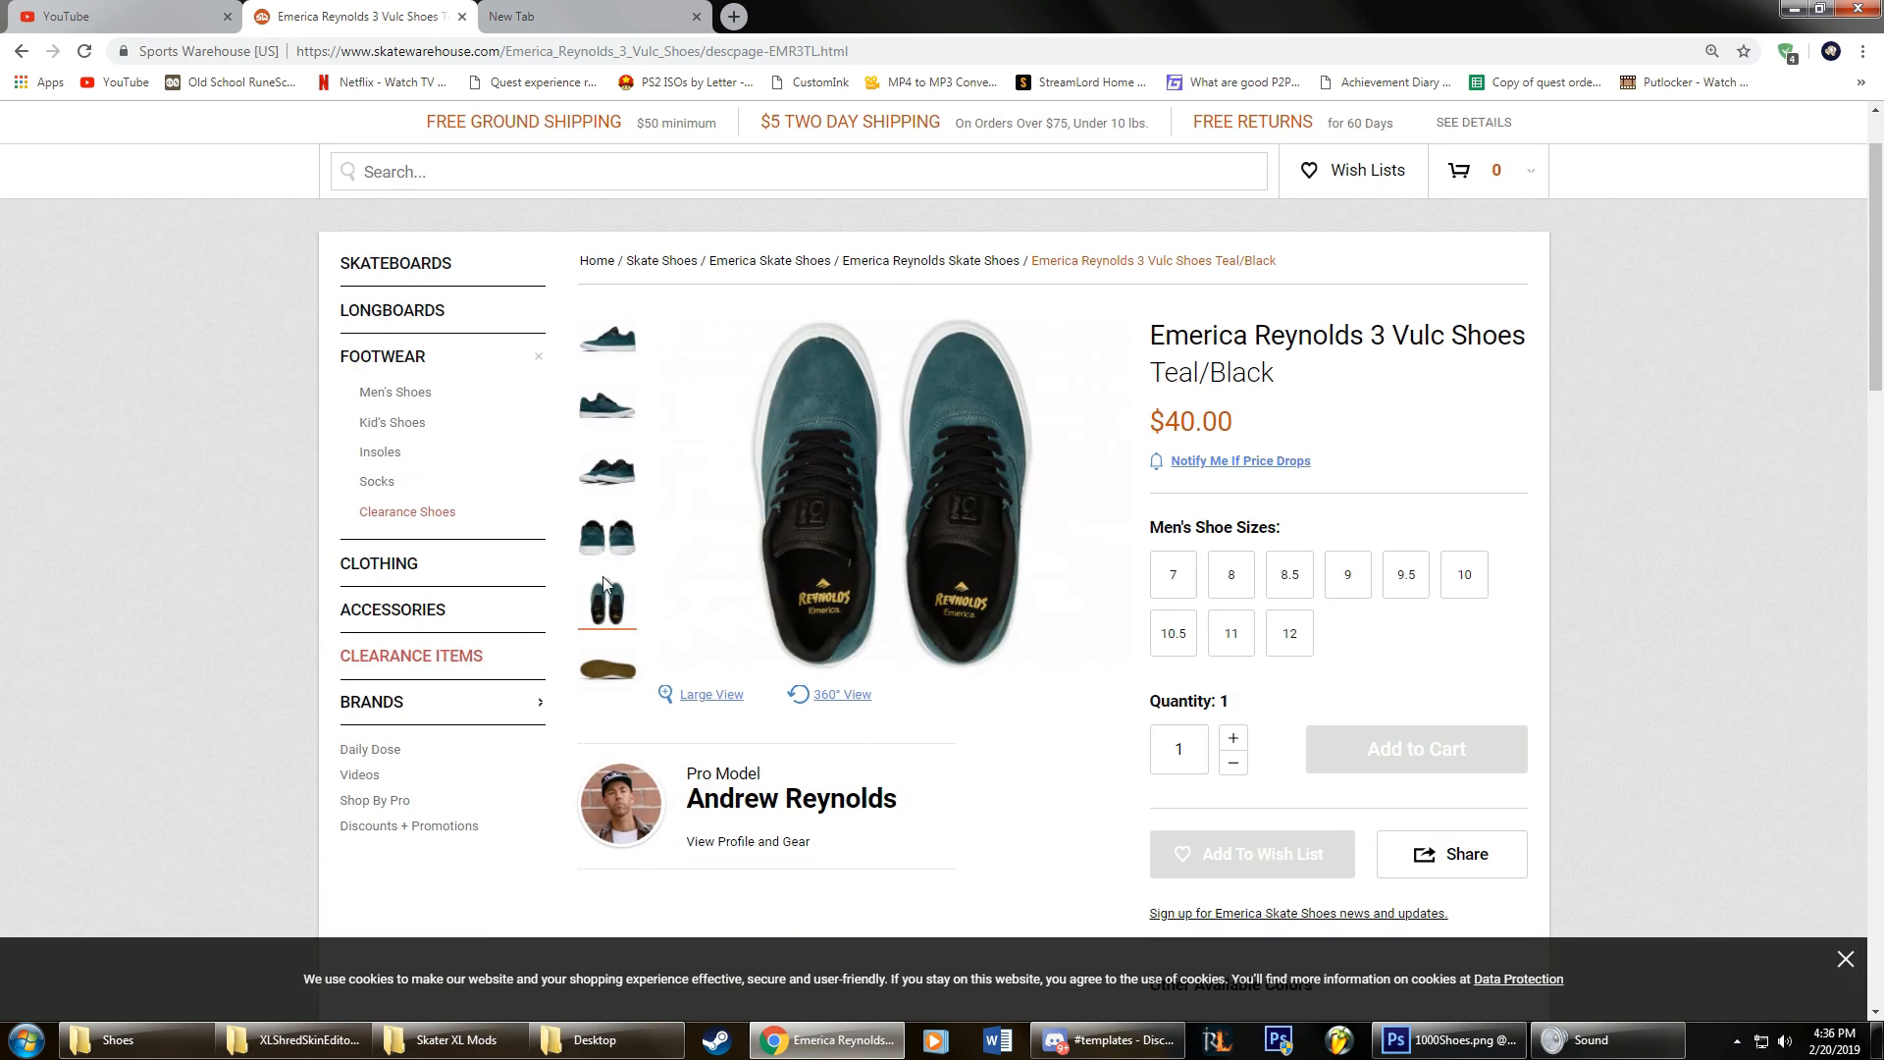
pyautogui.moveTo(601, 422)
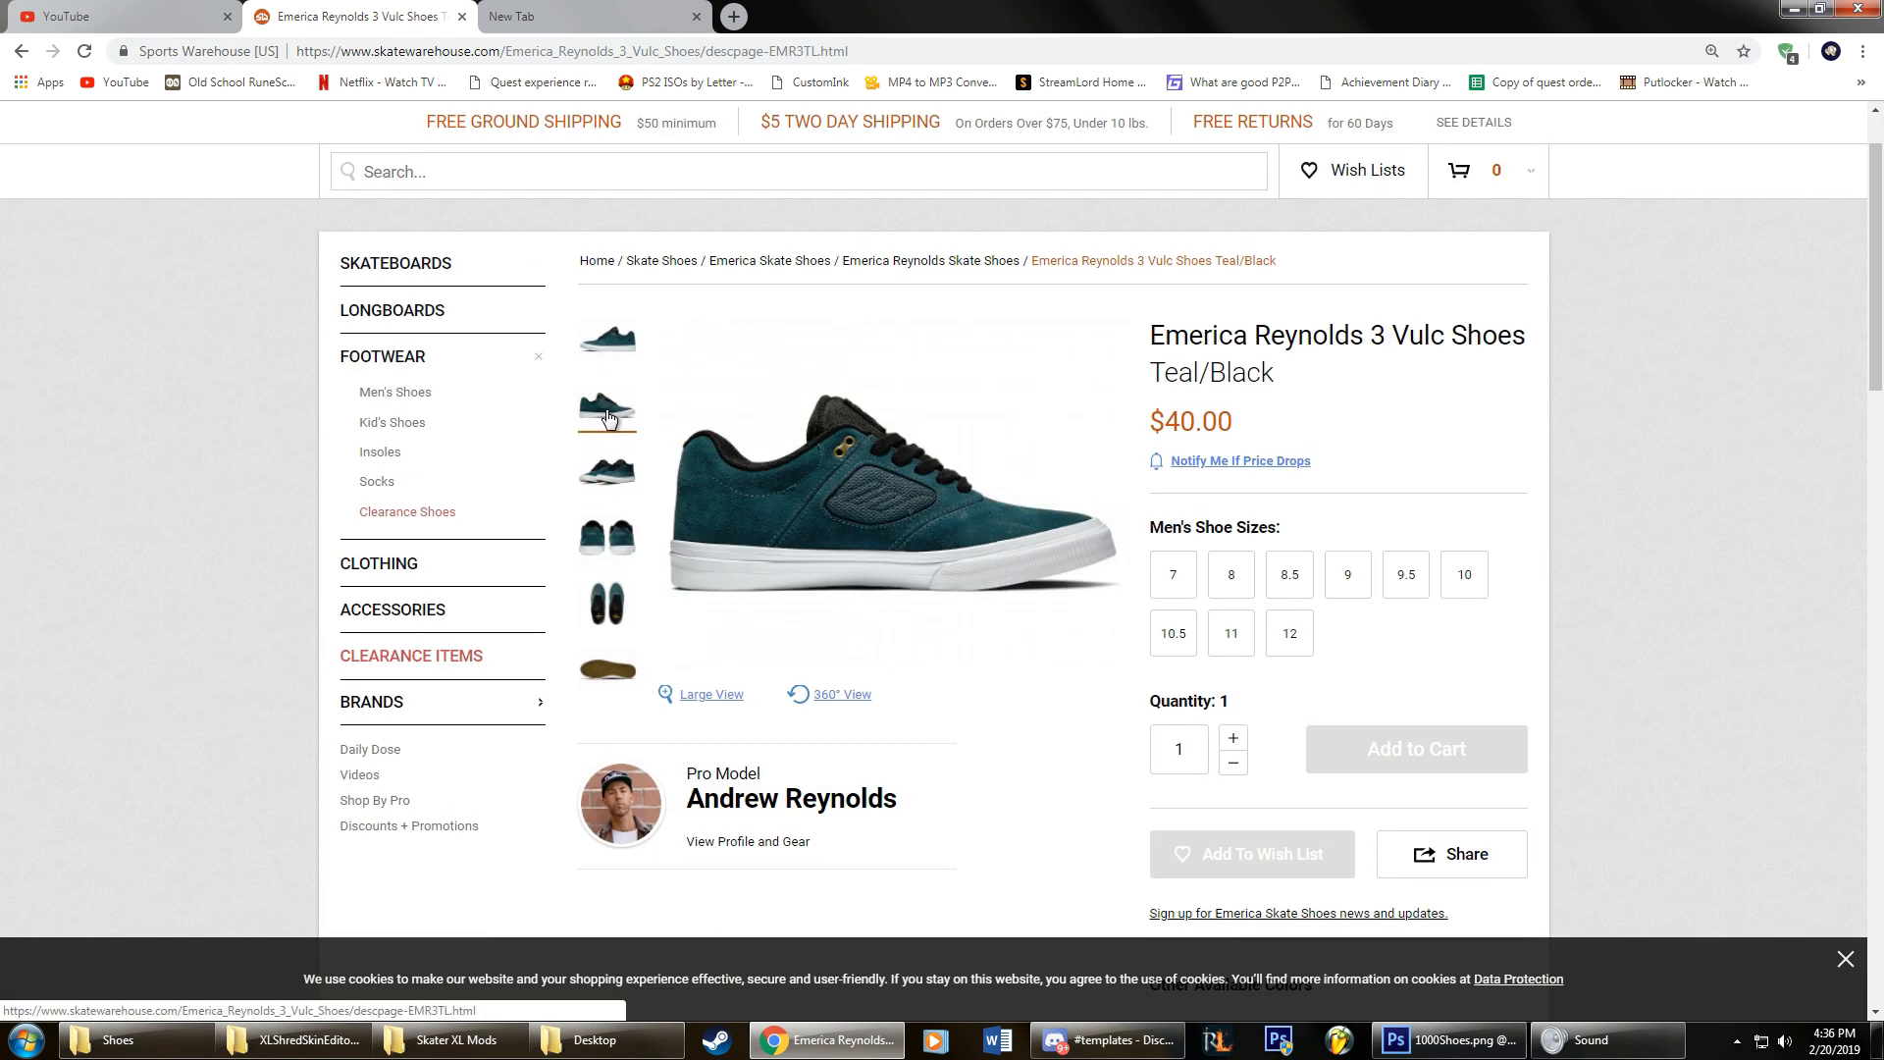
# Step: Open the large view of the emblem-side shoe photo and copy that image
pyautogui.rightClick(882, 494)
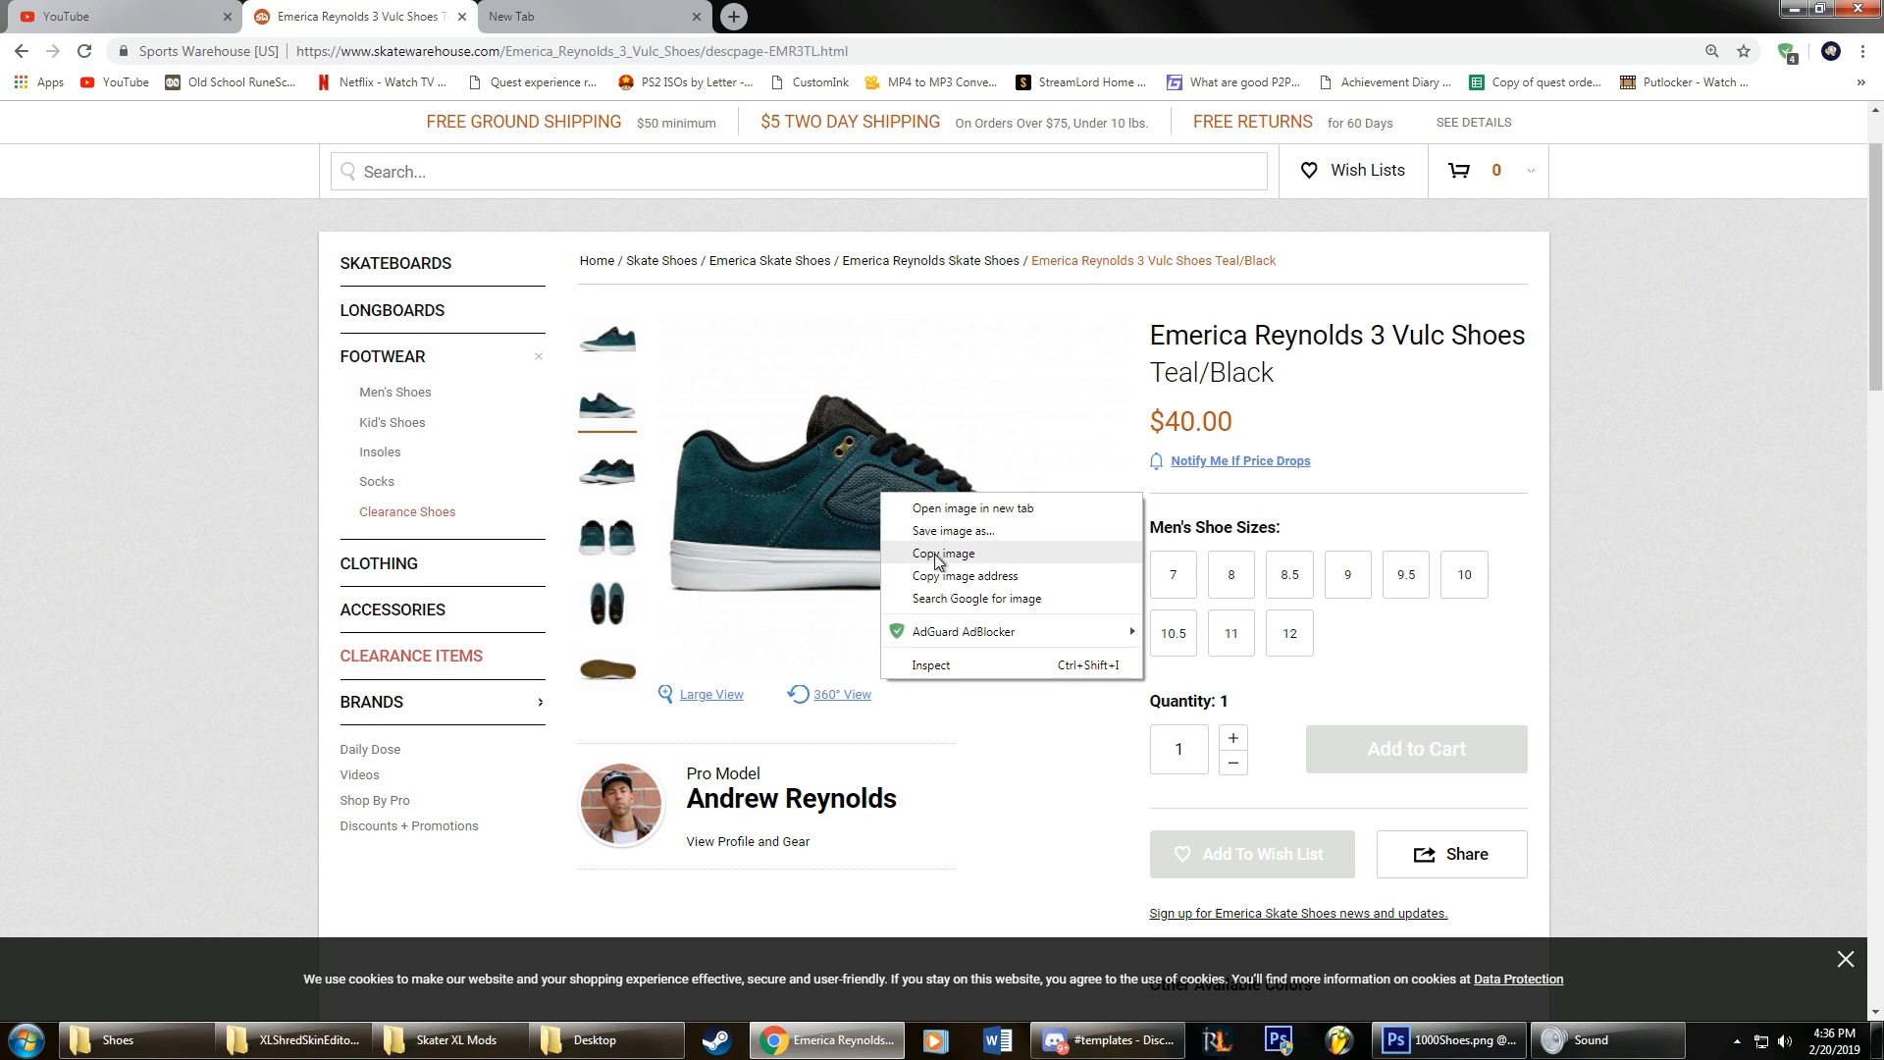
pyautogui.click(939, 555)
pyautogui.click(712, 693)
pyautogui.rightClick(887, 563)
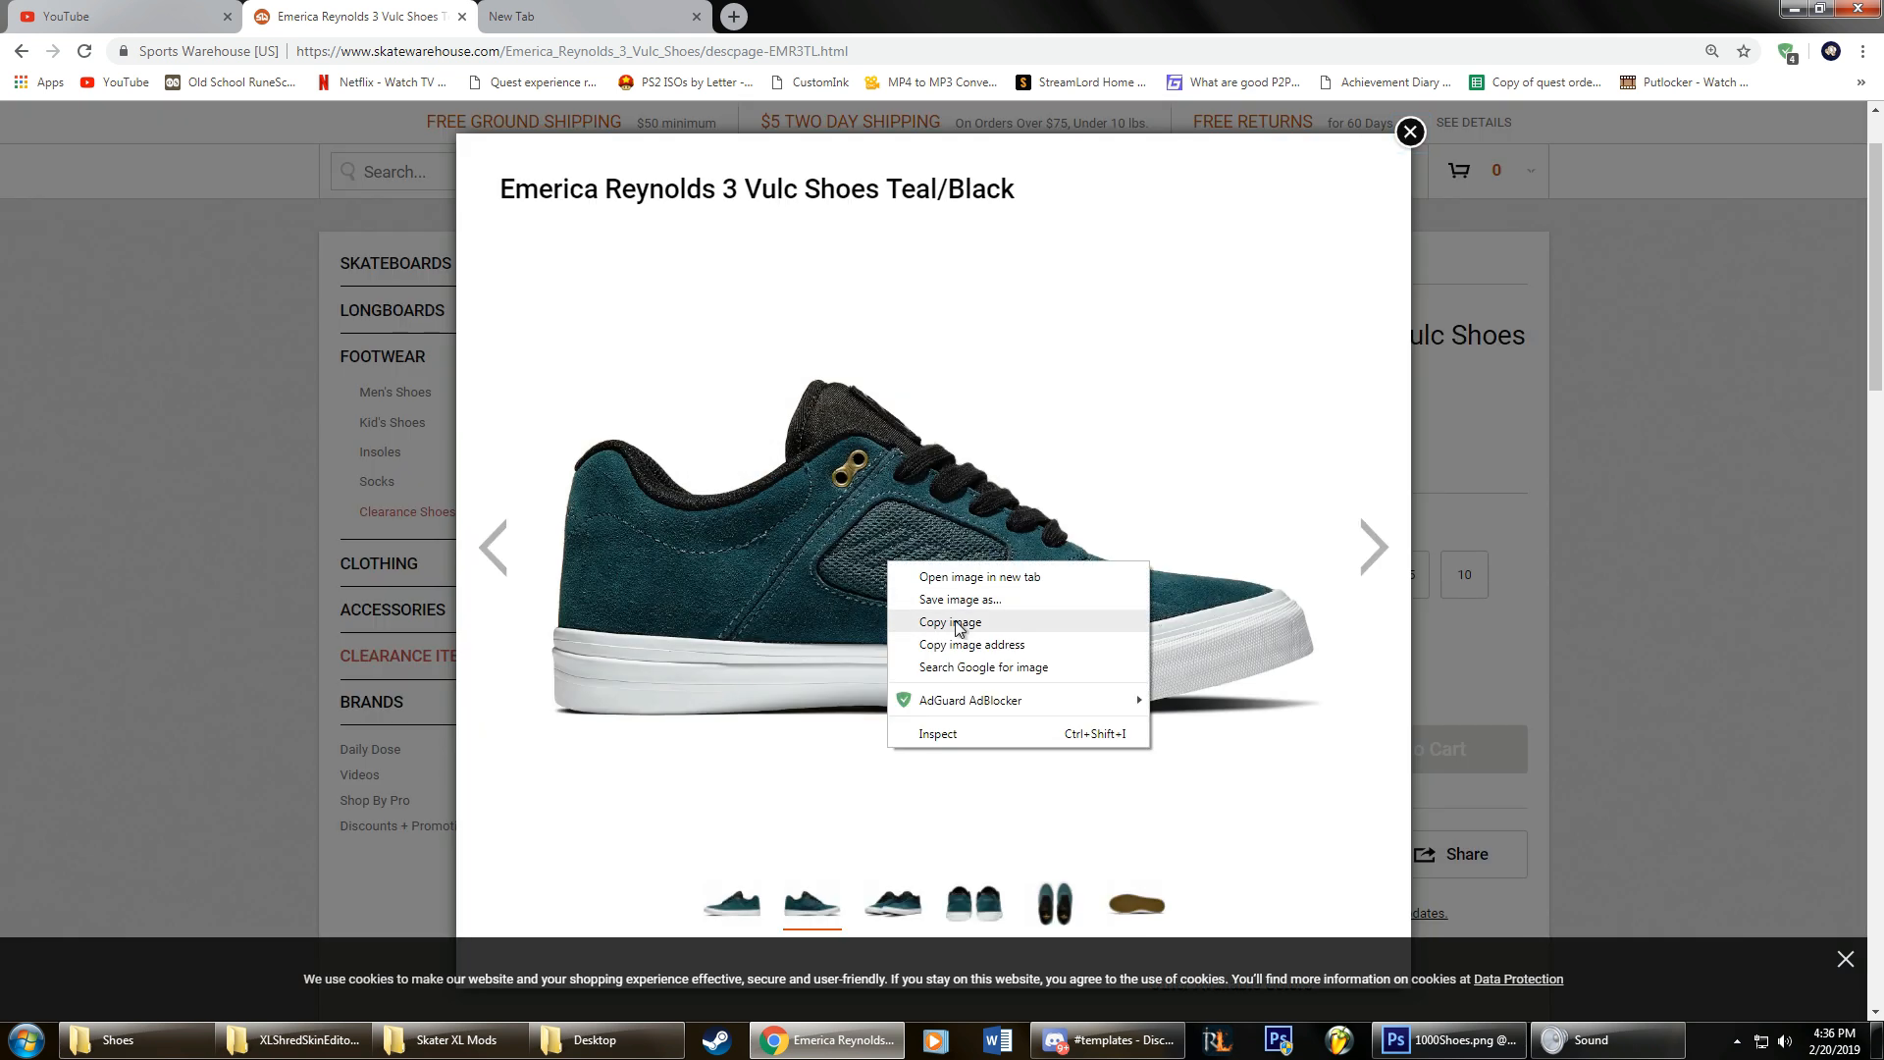
pyautogui.click(952, 623)
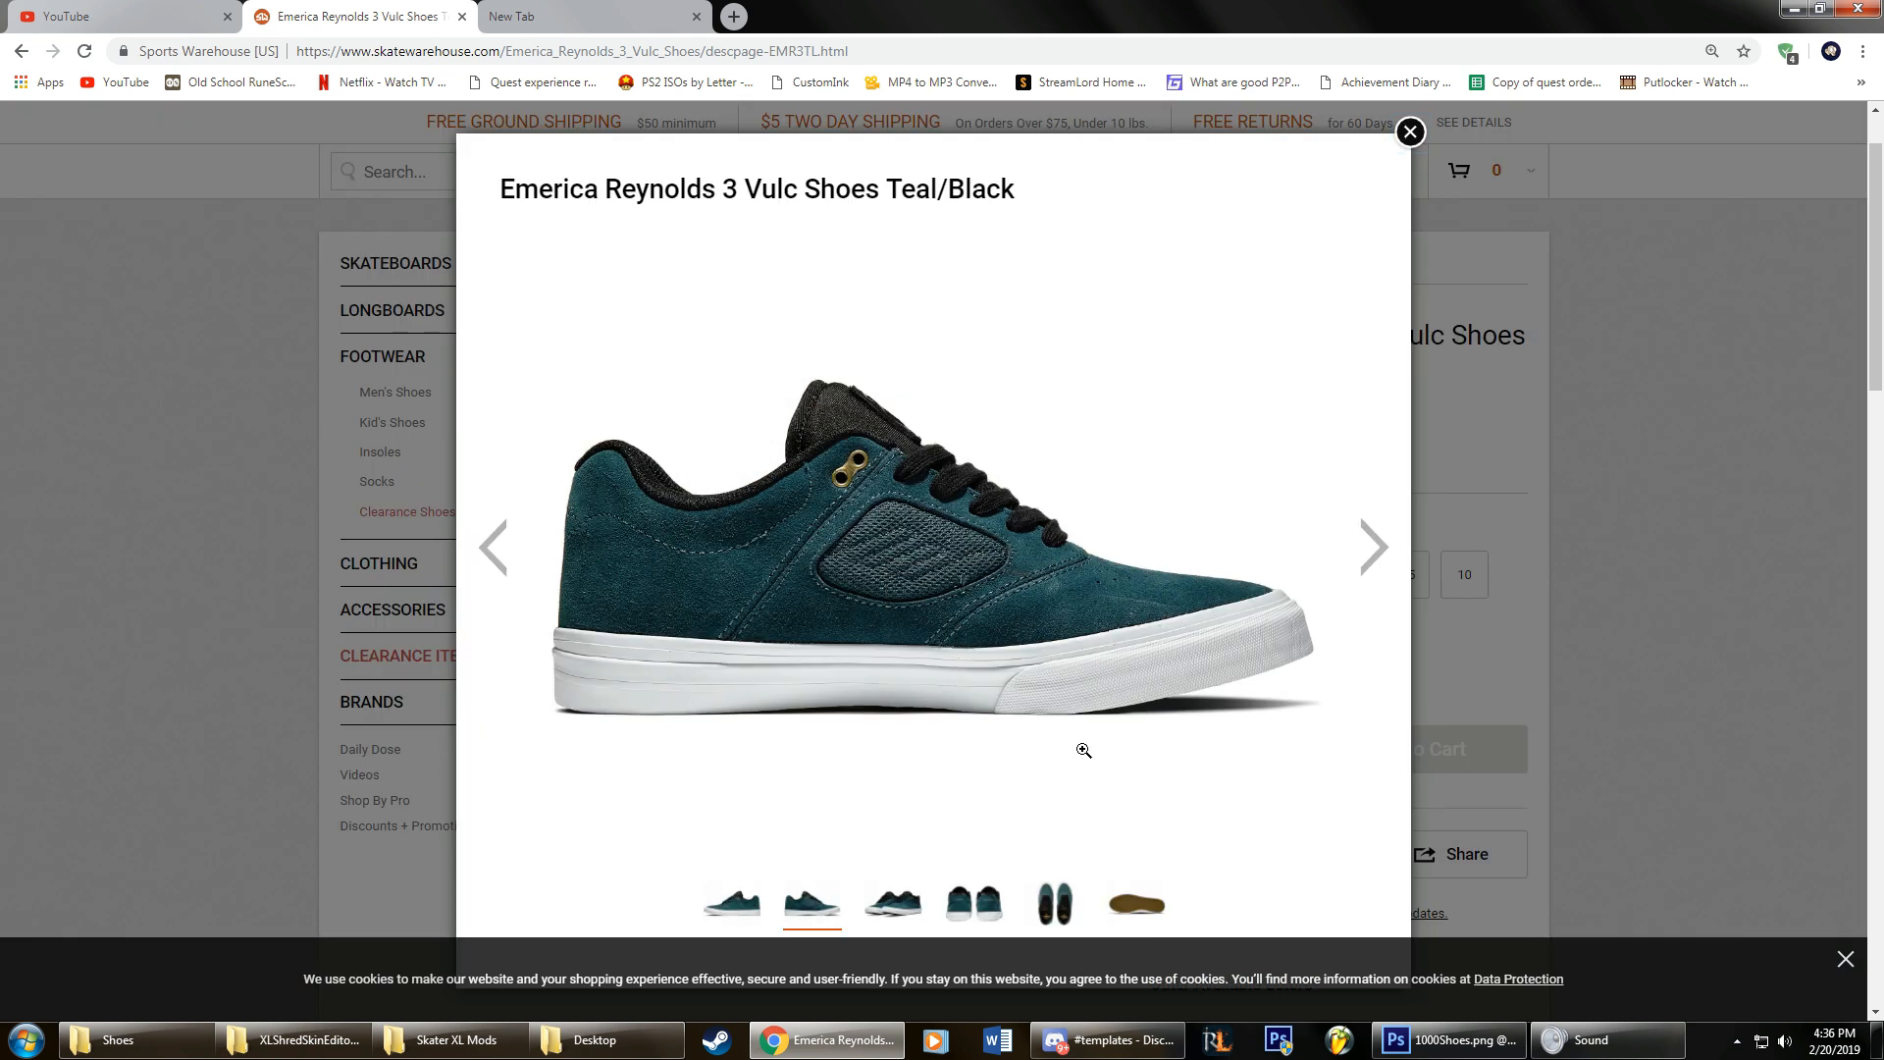
# Step: Paste the shoe photo into 1000Shoes.png in Photoshop, scale it to about 32%, and place it over the template's centre
pyautogui.click(1448, 1040)
pyautogui.hotkey('ctrl', 'v')
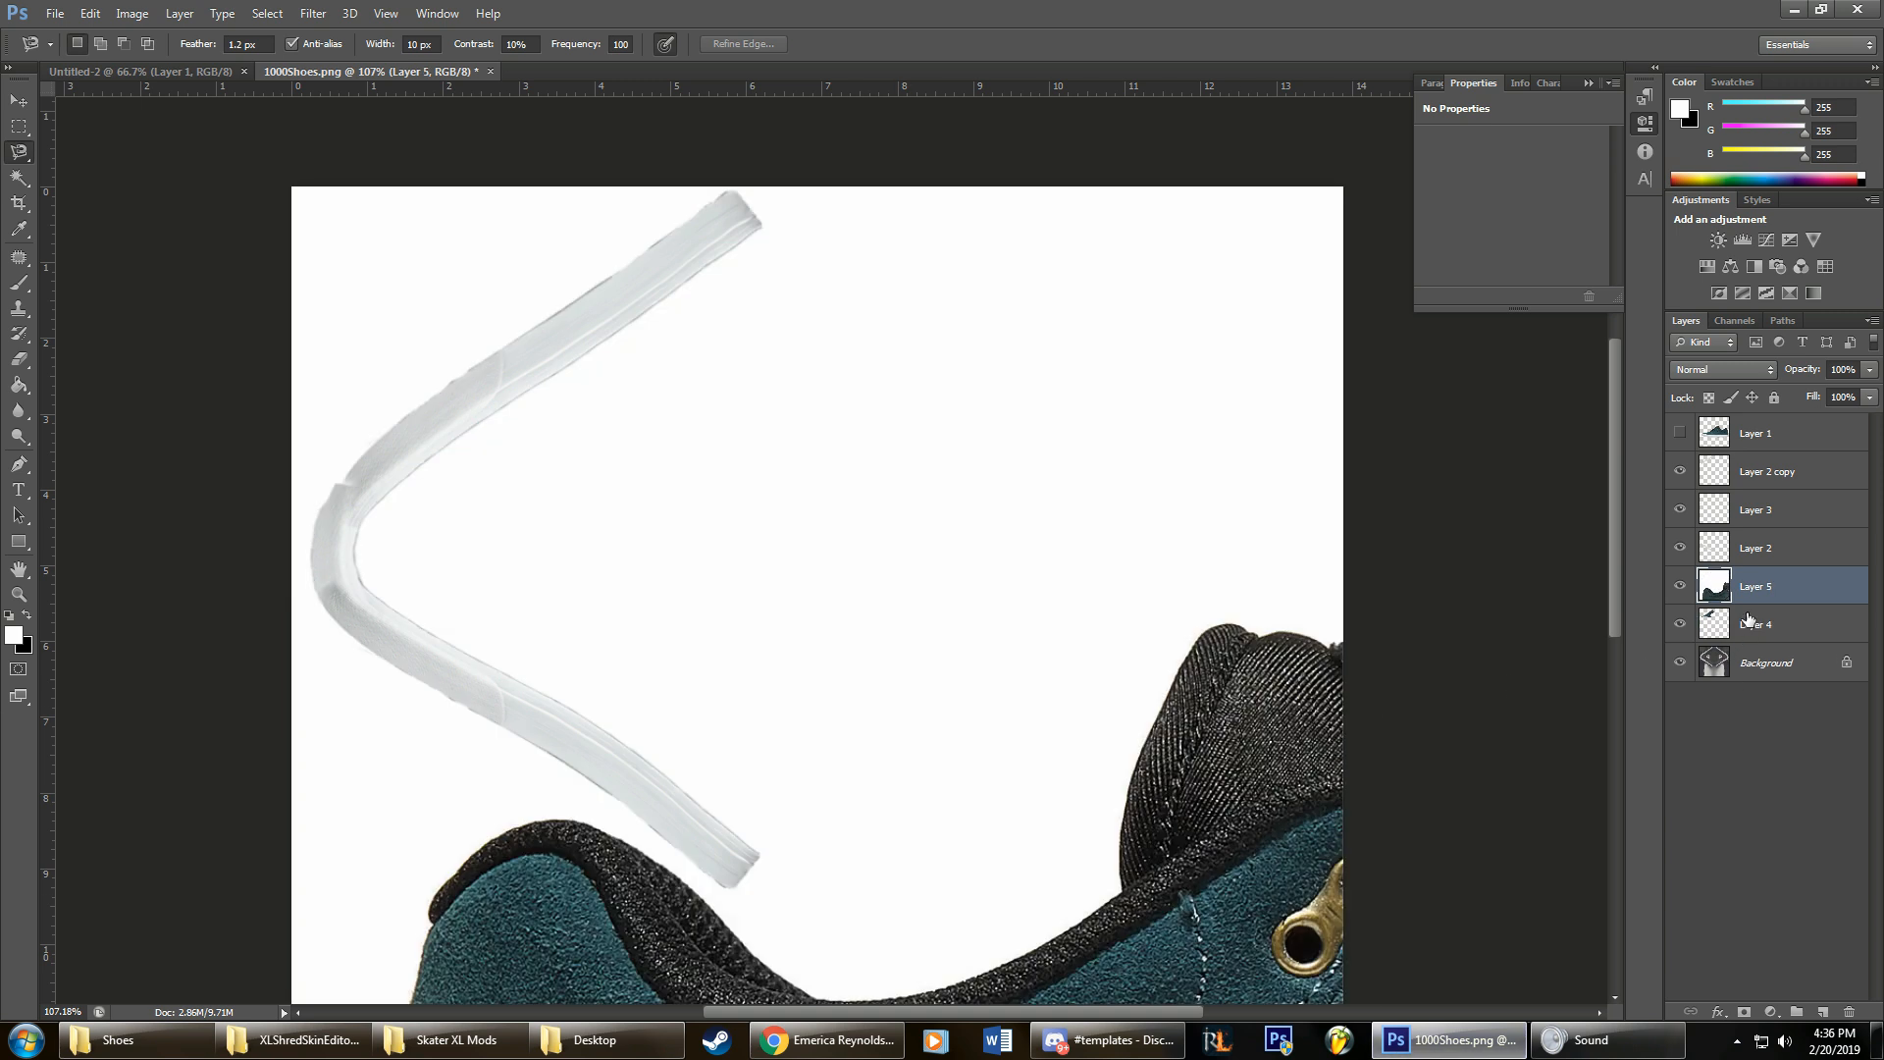
pyautogui.hotkey('ctrl', 'y')
pyautogui.hotkey('ctrl', 't')
pyautogui.moveTo(291, 188); pyautogui.dragTo(684, 530)
pyautogui.moveTo(974, 696); pyautogui.dragTo(734, 533)
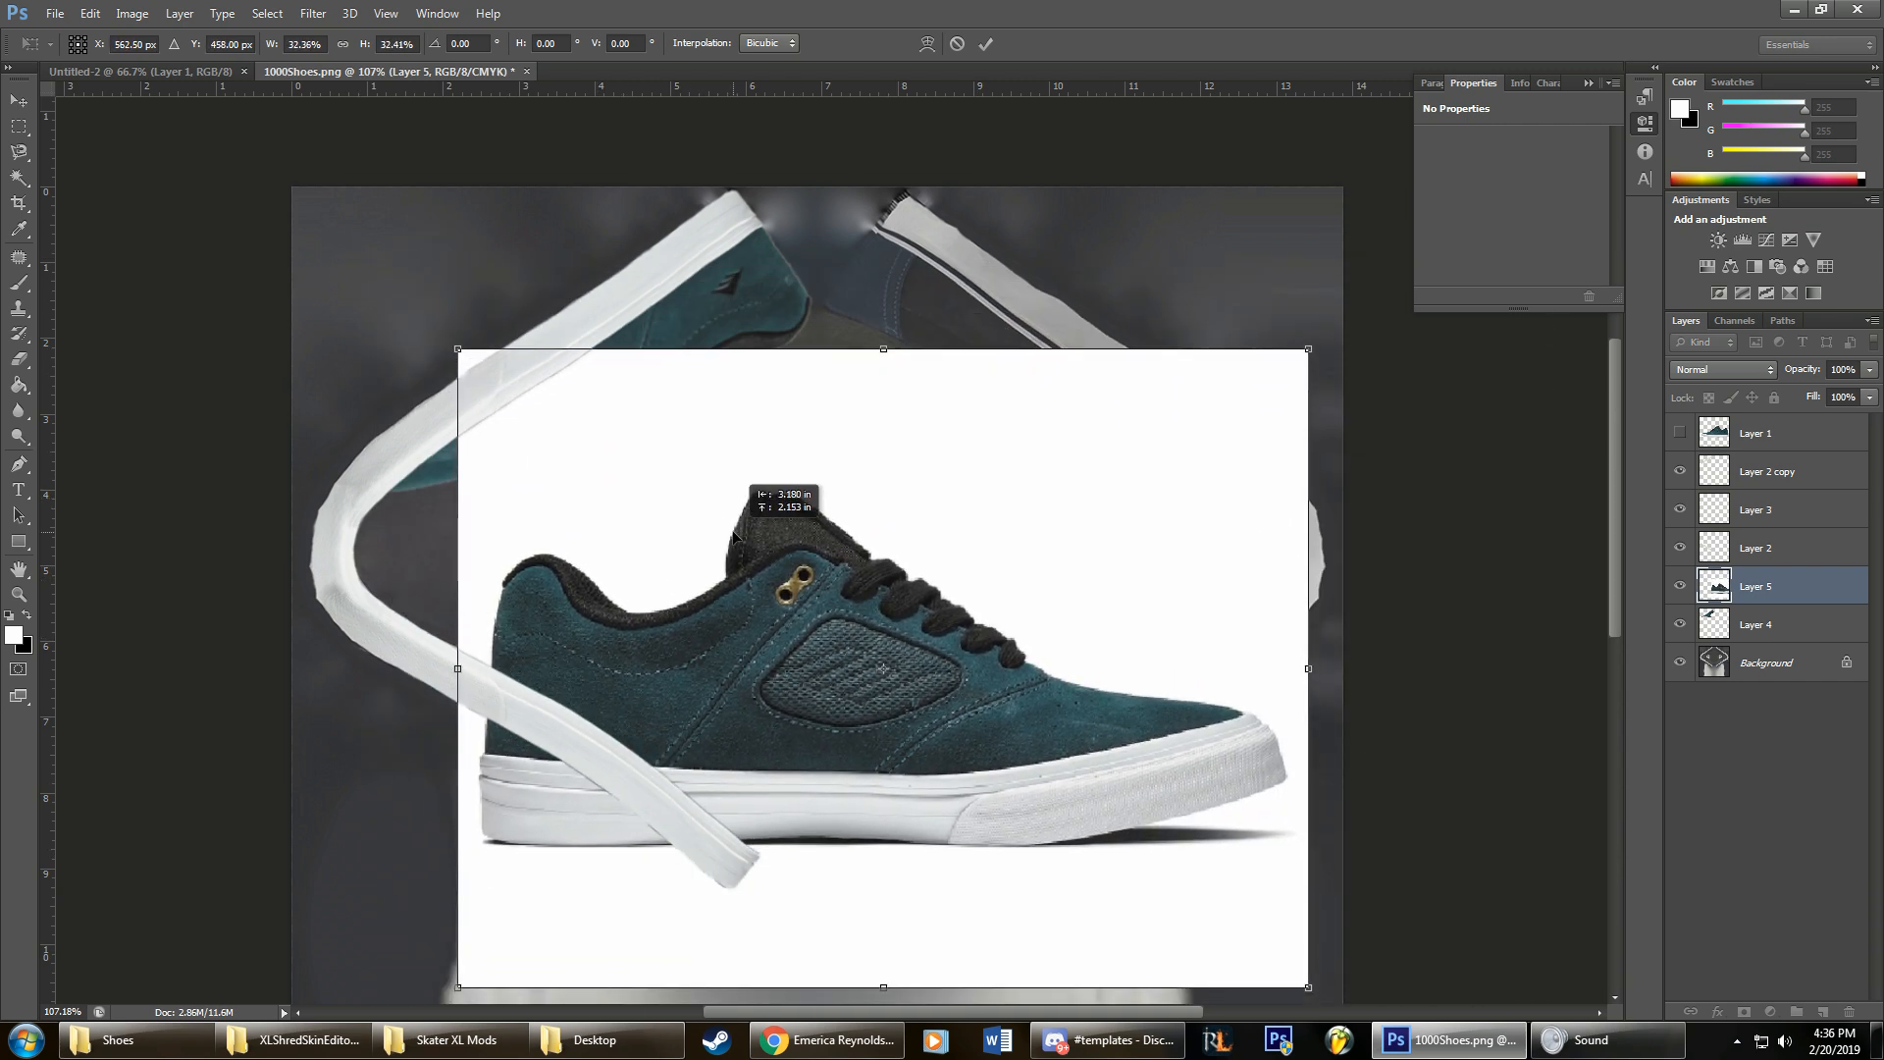
pyautogui.moveTo(879, 532); pyautogui.dragTo(906, 510)
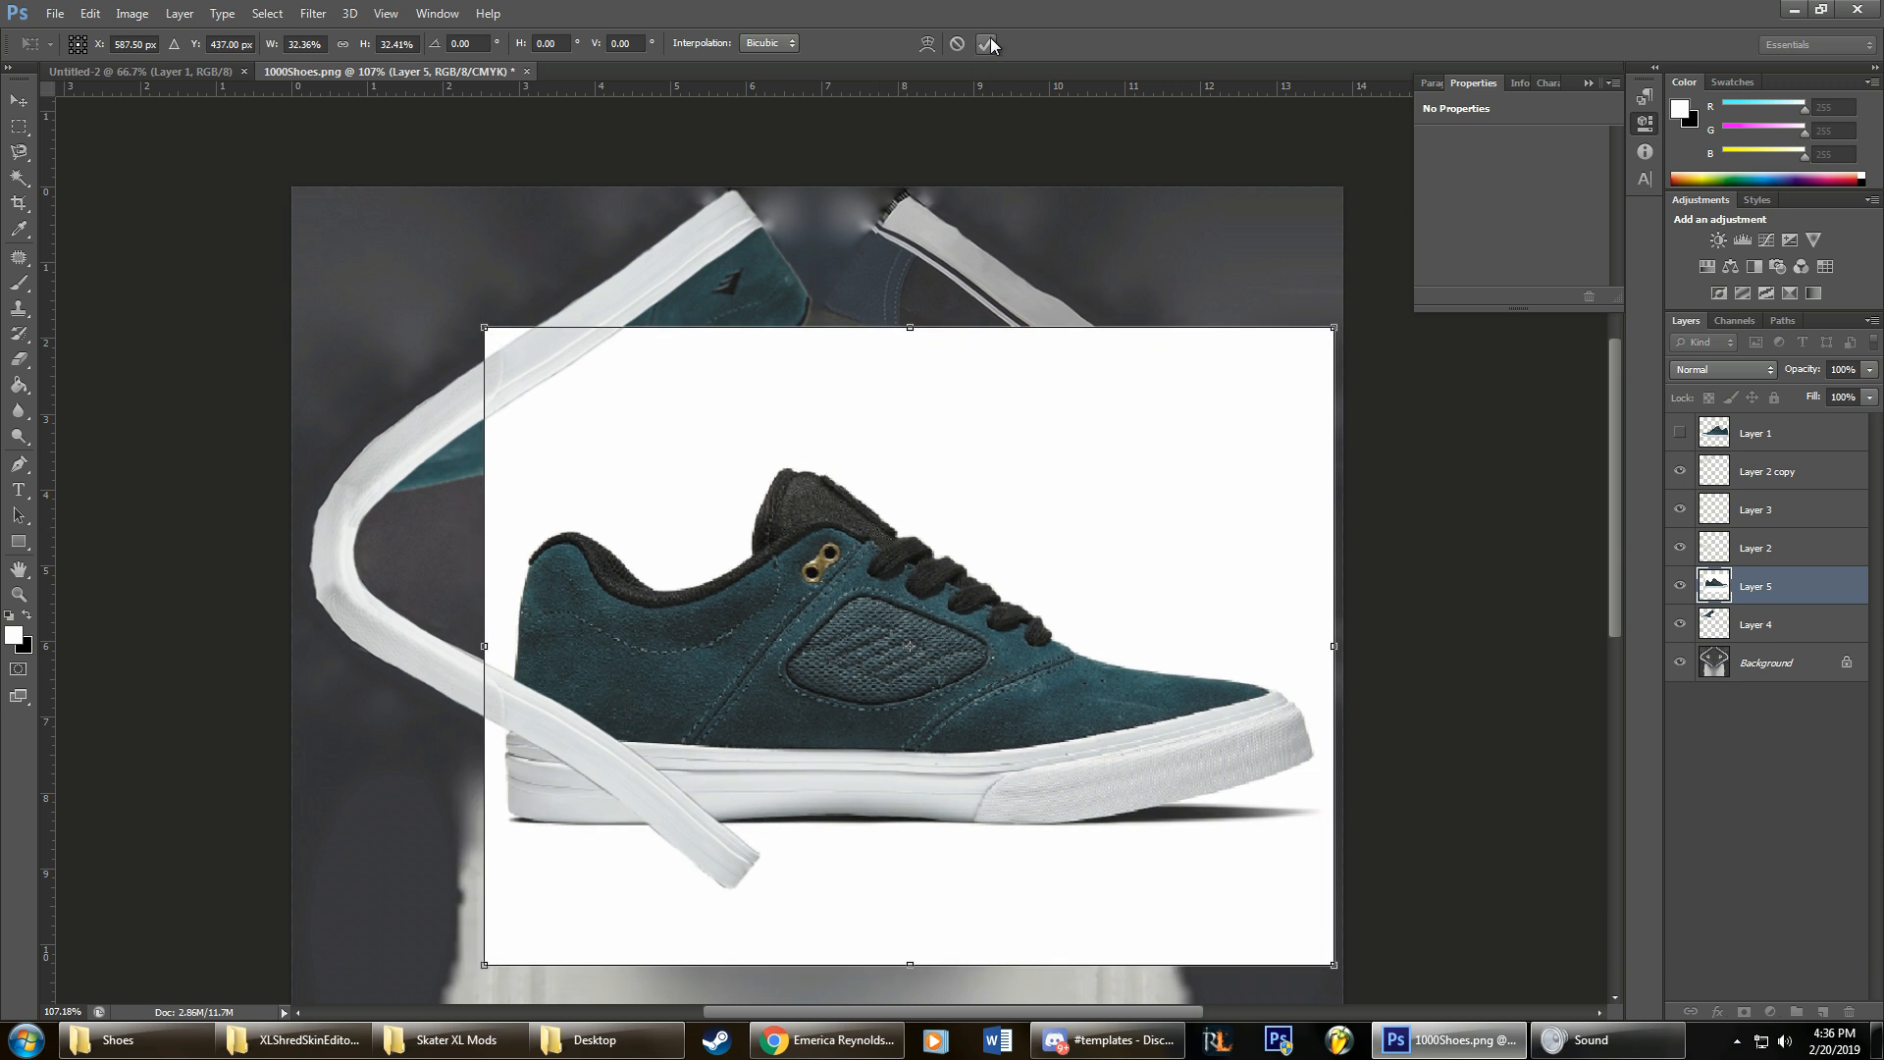
pyautogui.press('Return')
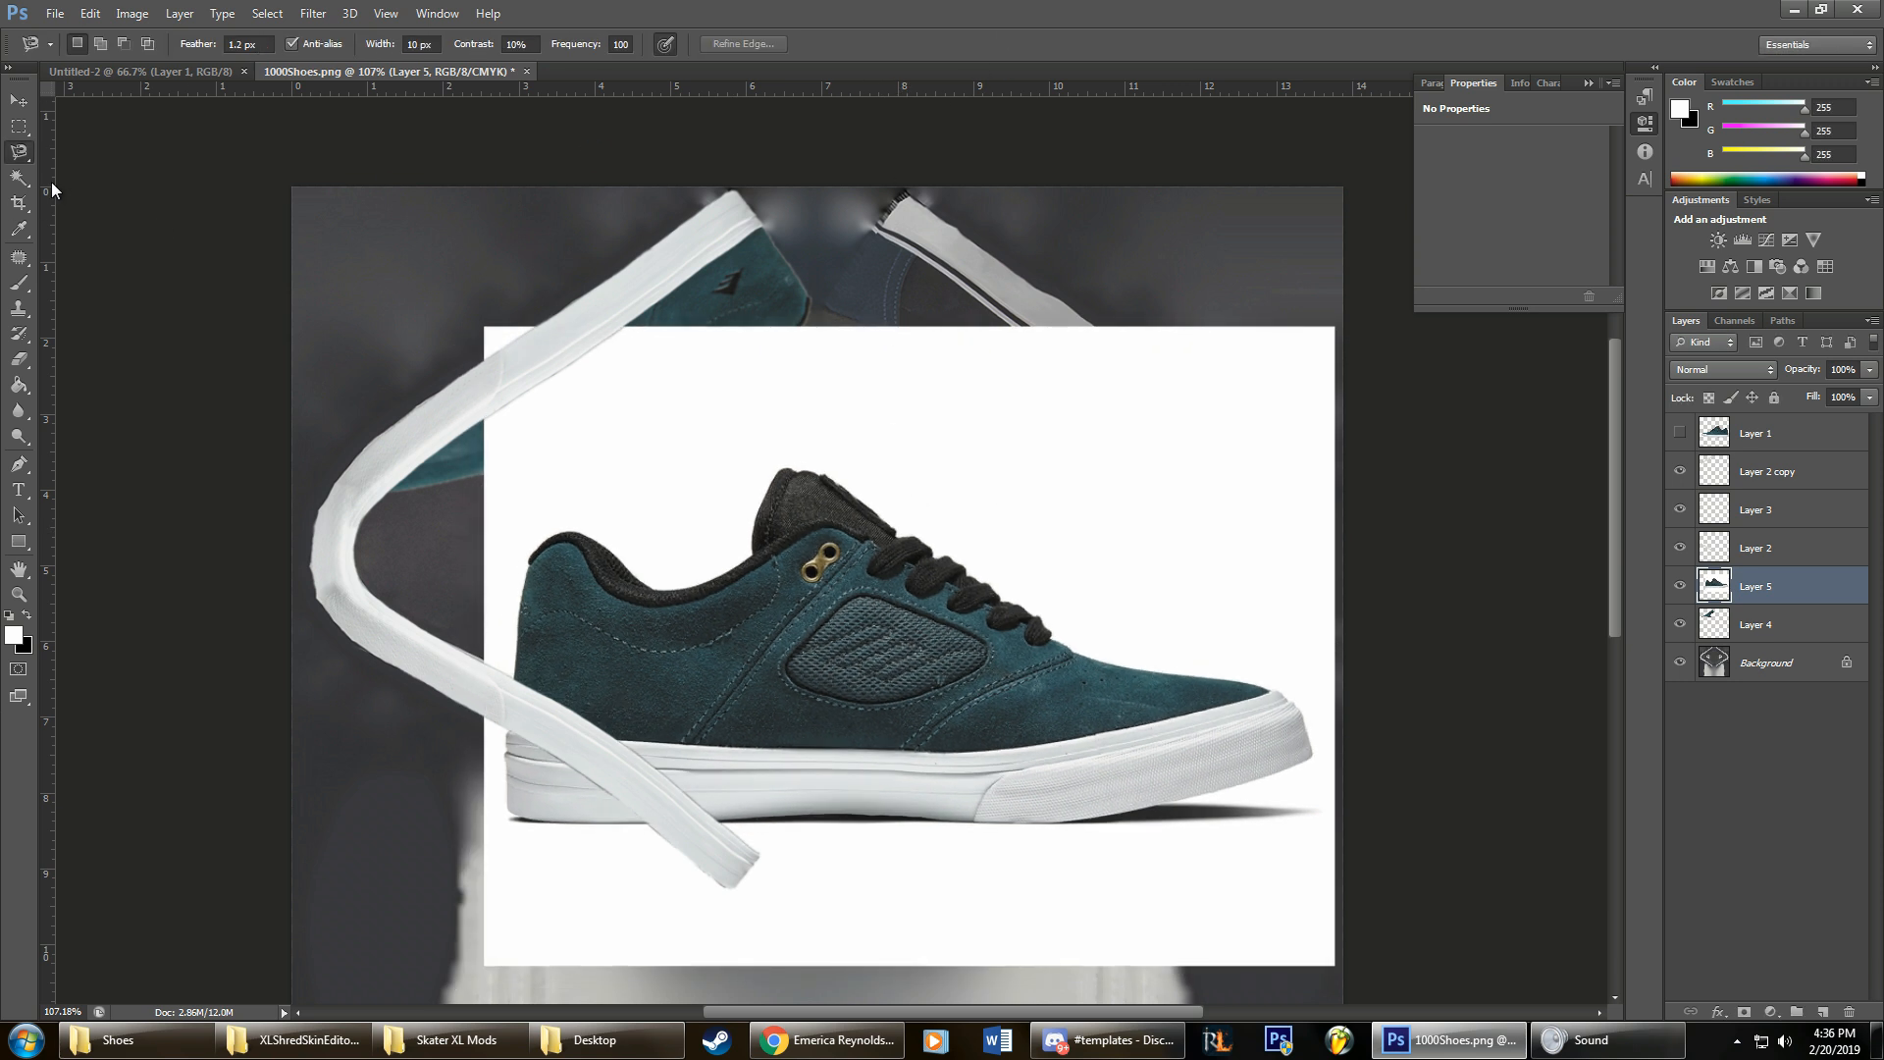
pyautogui.click(19, 178)
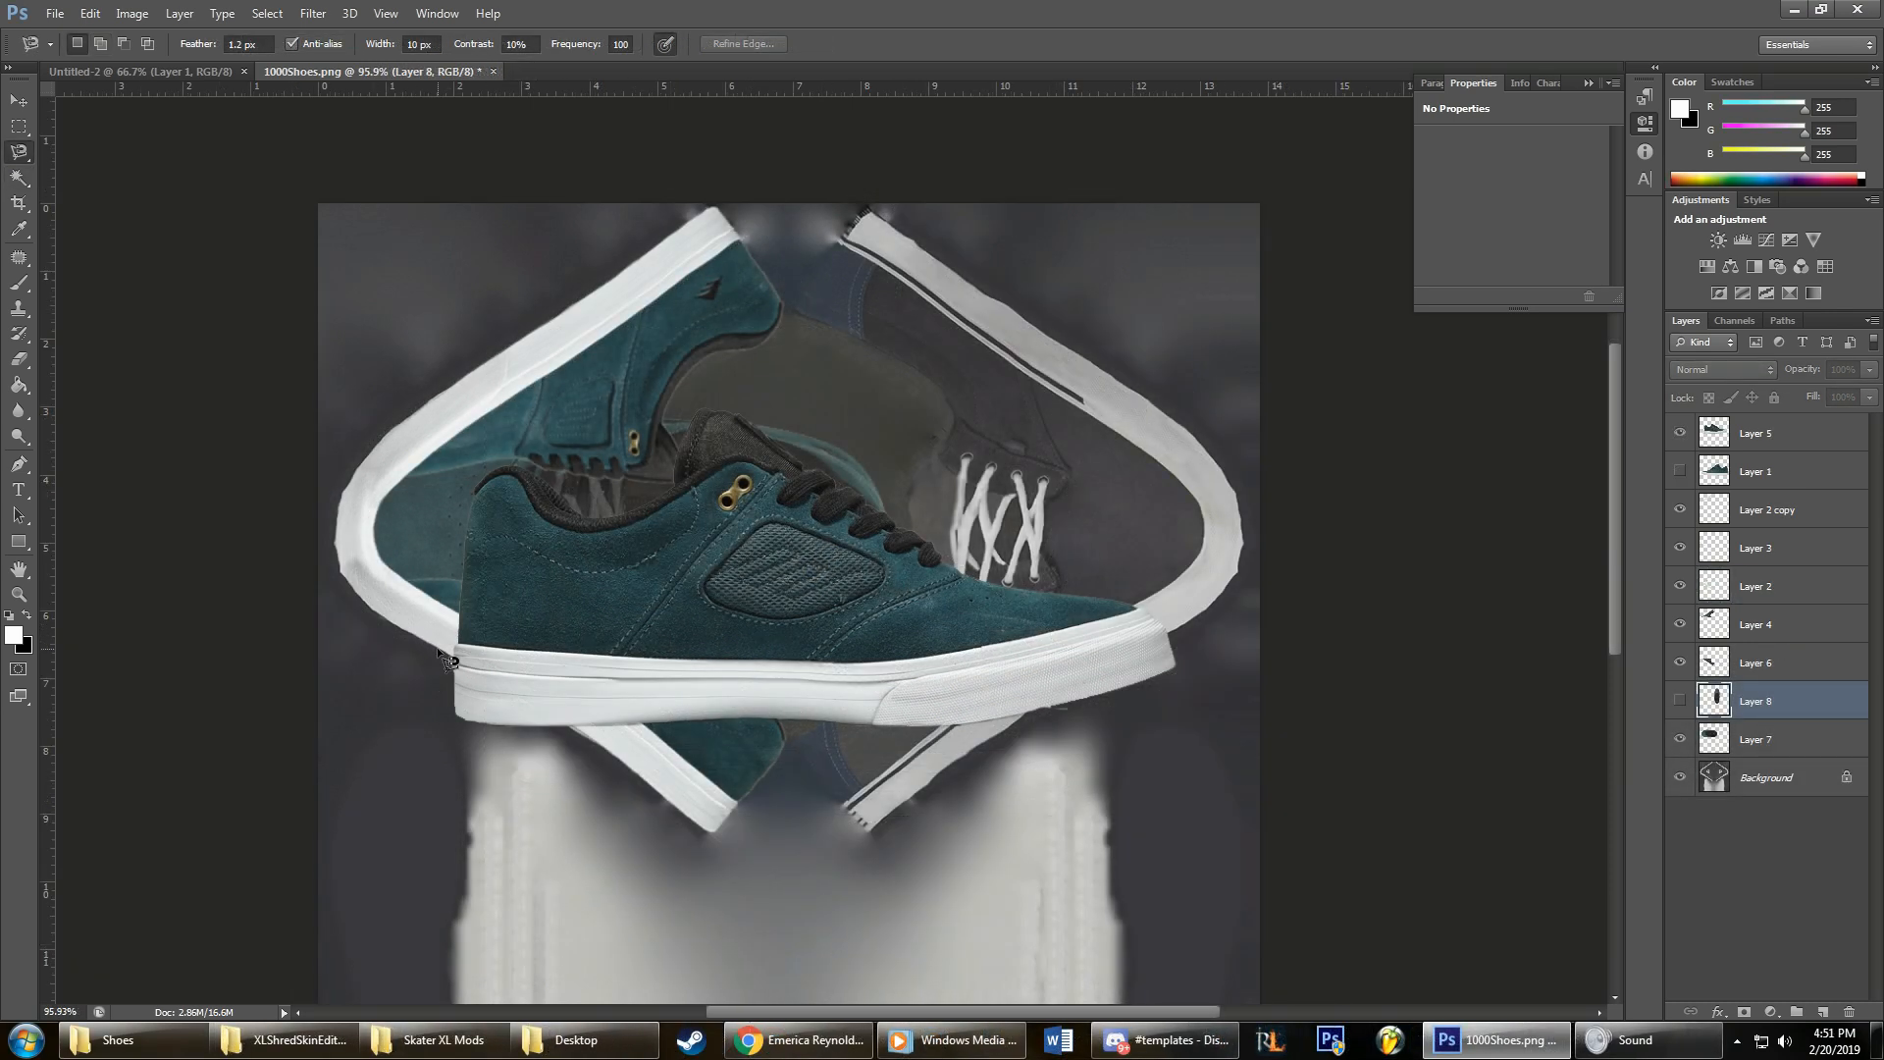
pyautogui.click(444, 640)
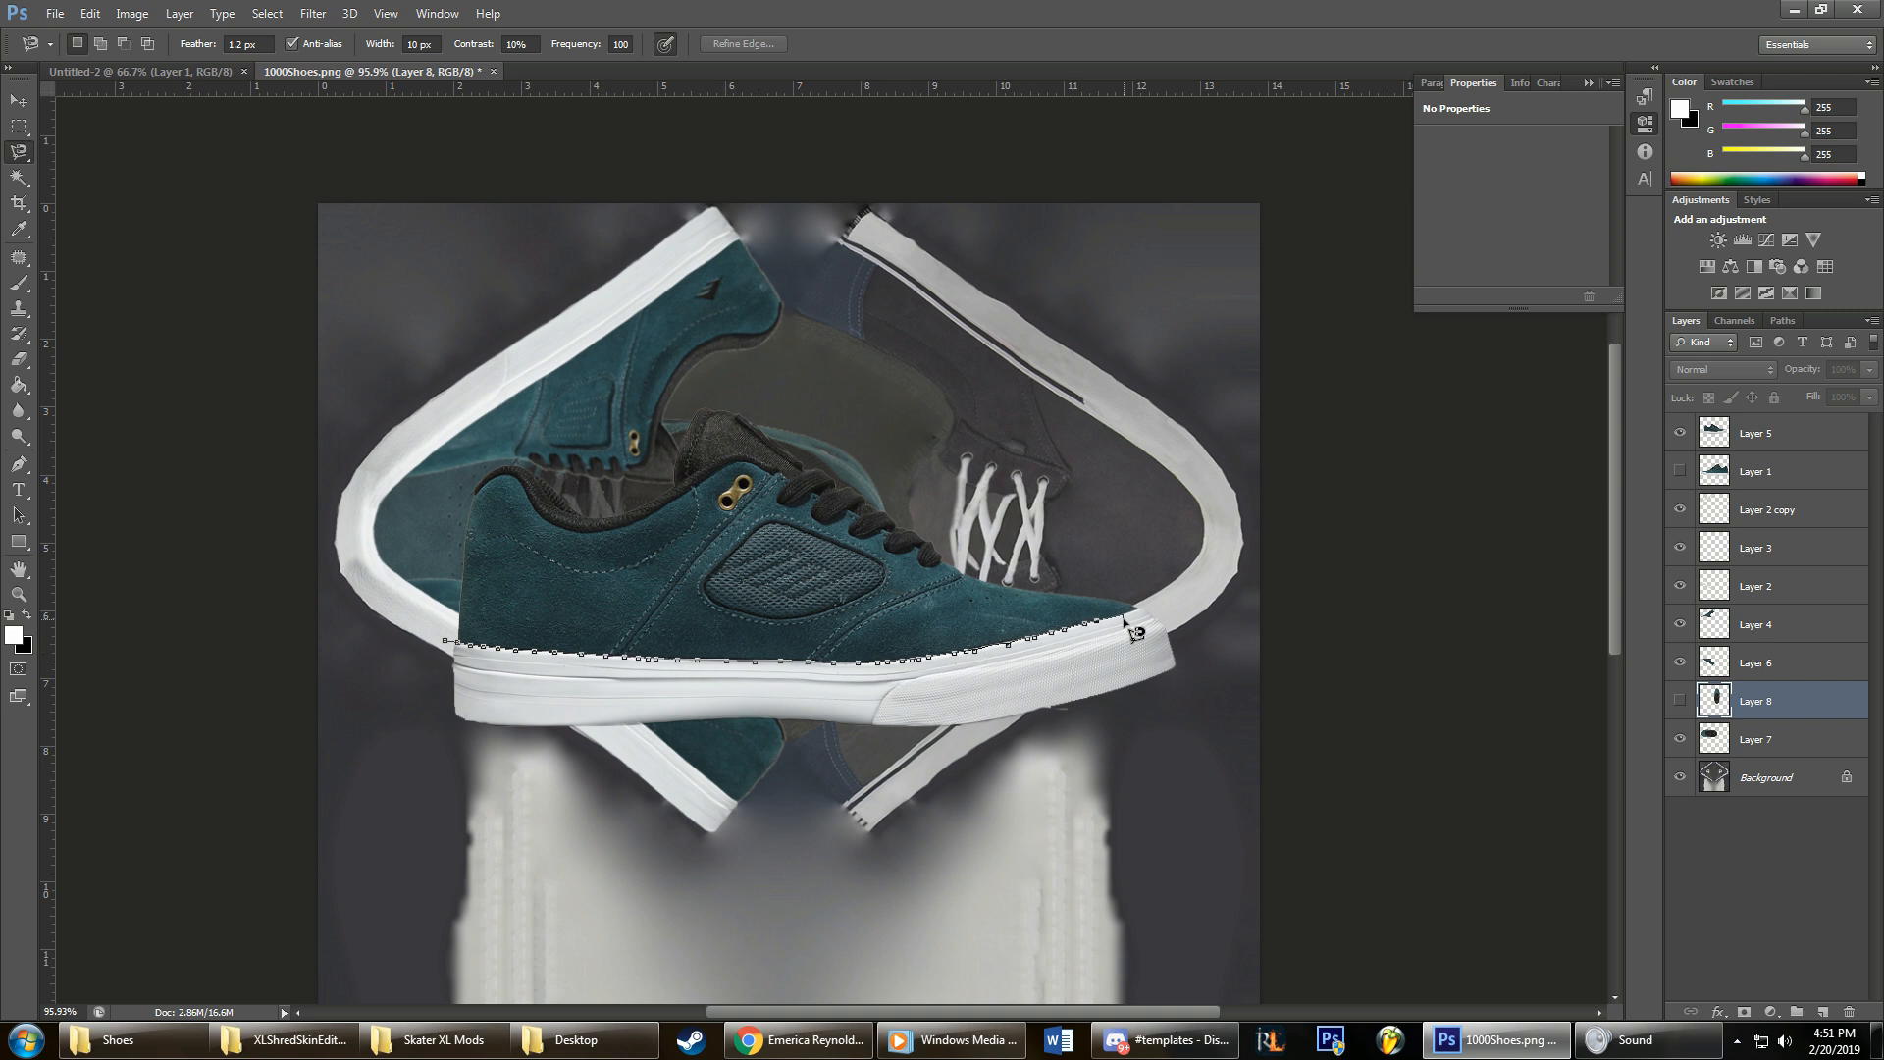
pyautogui.click(447, 641)
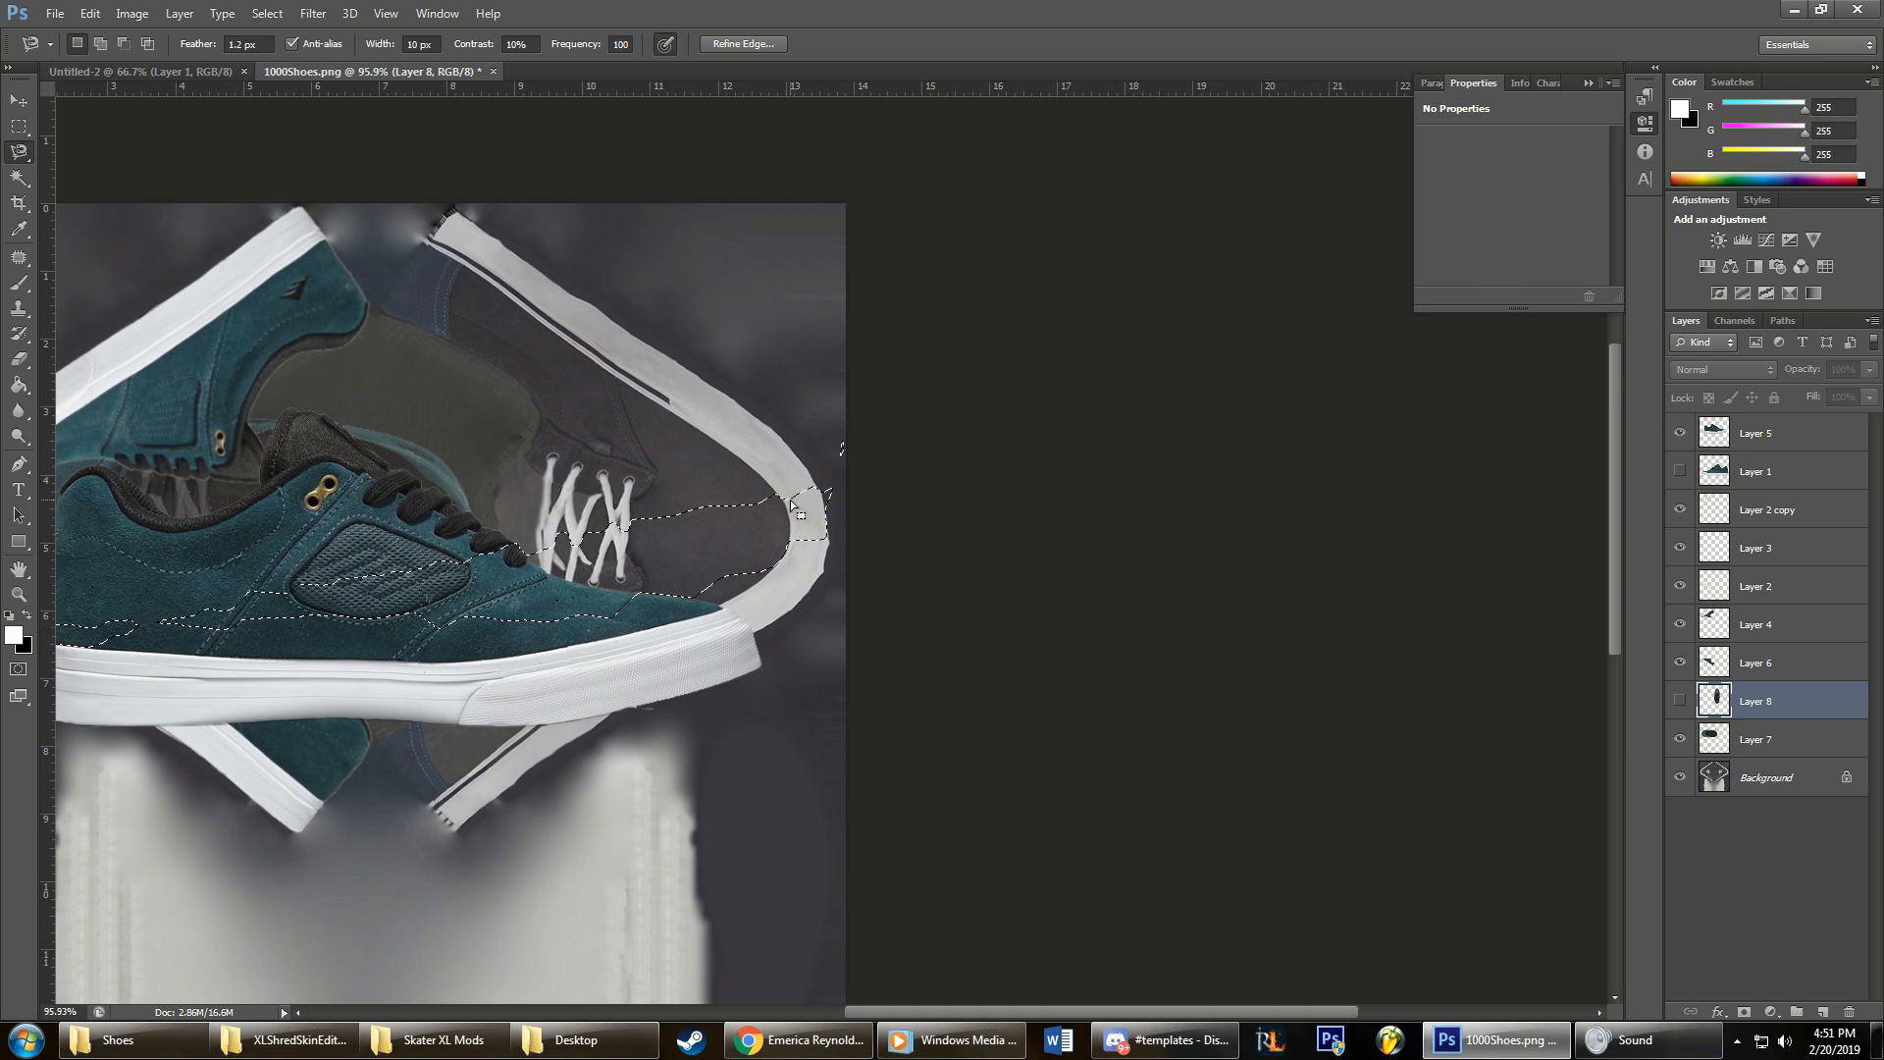
pyautogui.press('Escape')
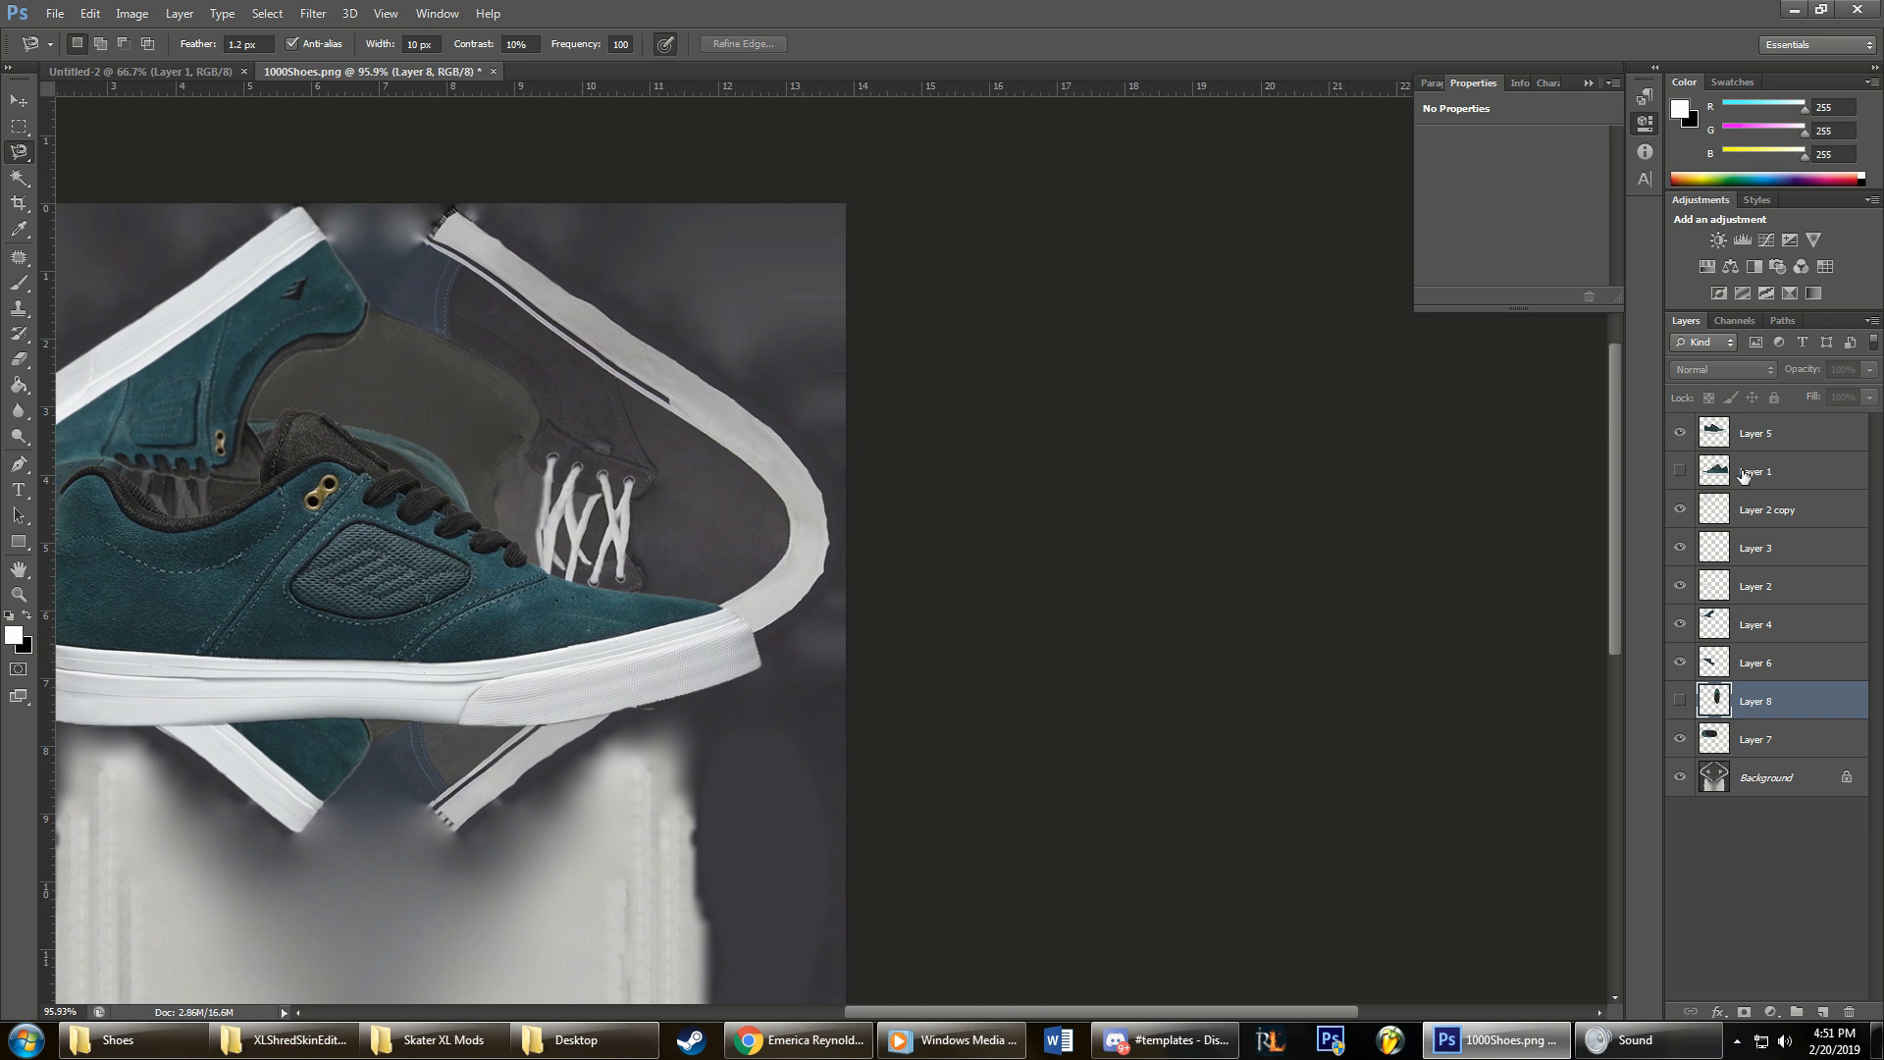
# Step: Hide Layer 5 to uncover the textured template shoe
pyautogui.click(1680, 435)
pyautogui.moveTo(903, 1009); pyautogui.dragTo(769, 985)
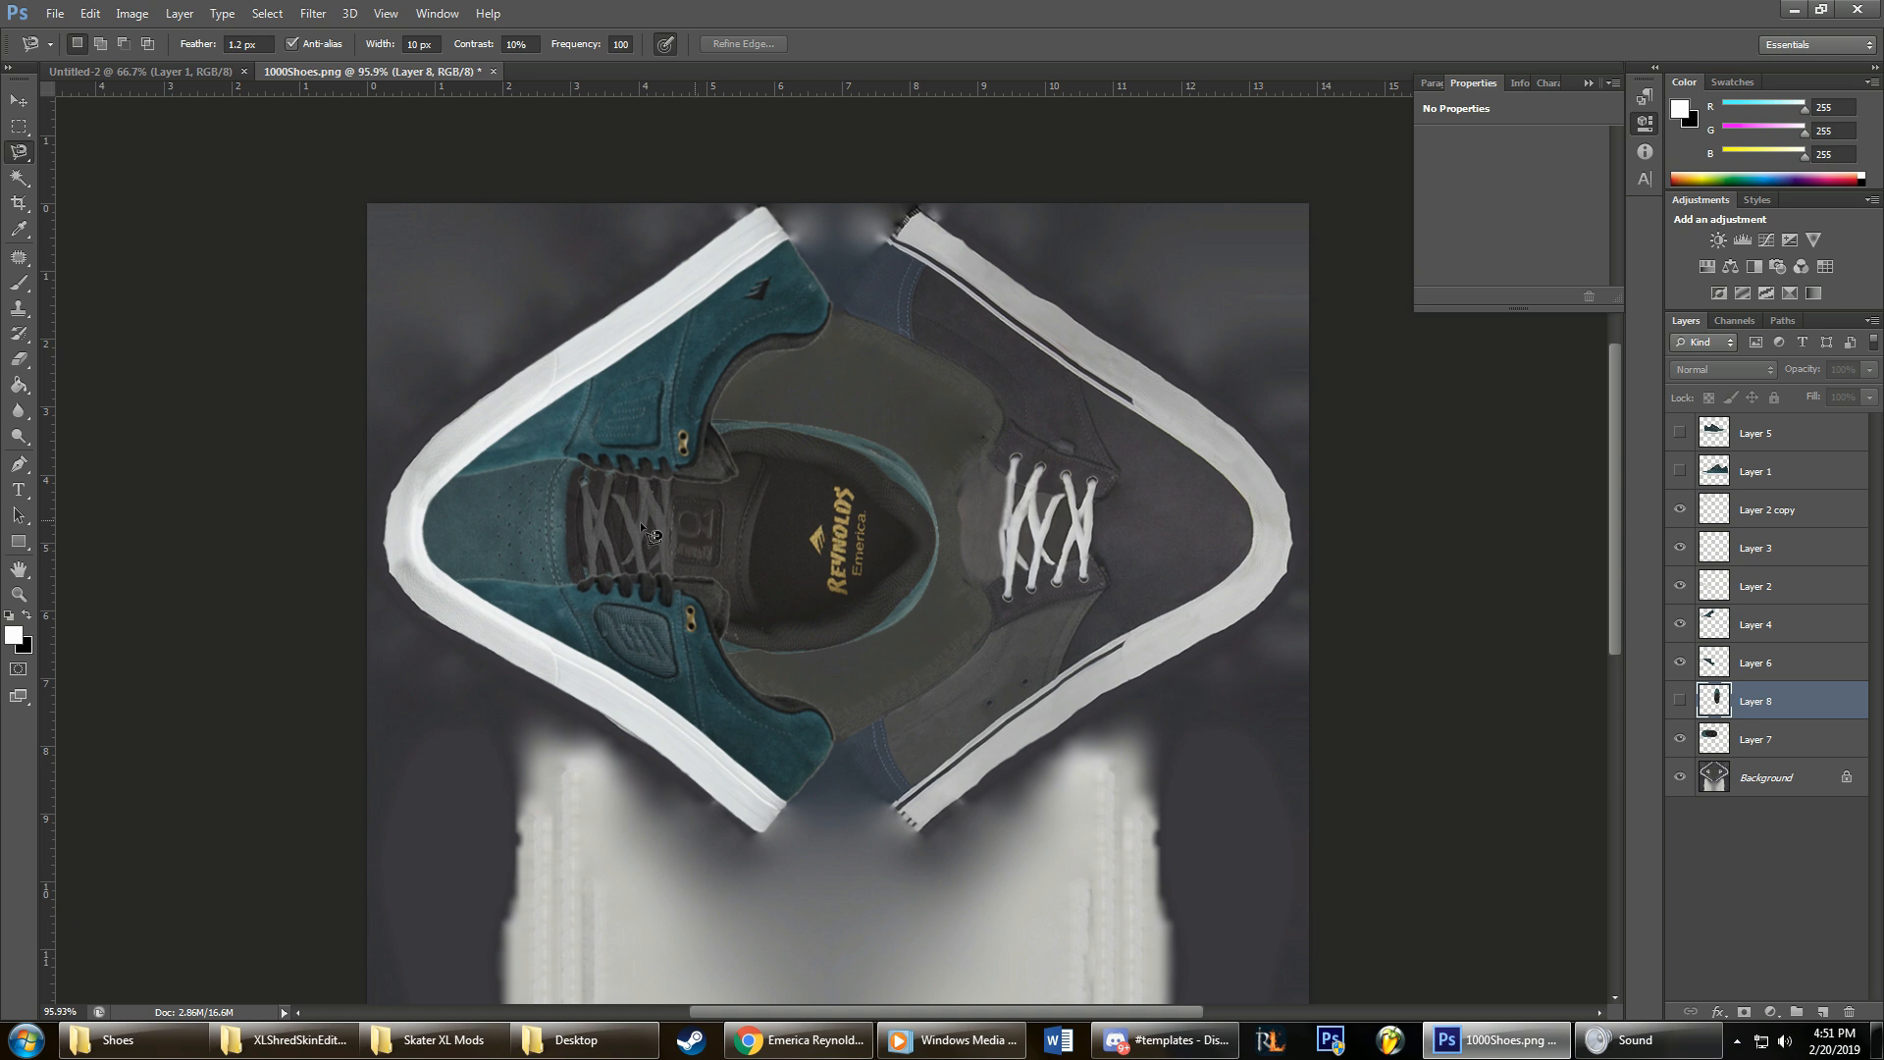
# Step: Compare Layers 7 and 8 in Photoshop with the shoe's top-view product photo in Chrome
pyautogui.click(1681, 741)
pyautogui.click(1681, 741)
pyautogui.click(760, 1042)
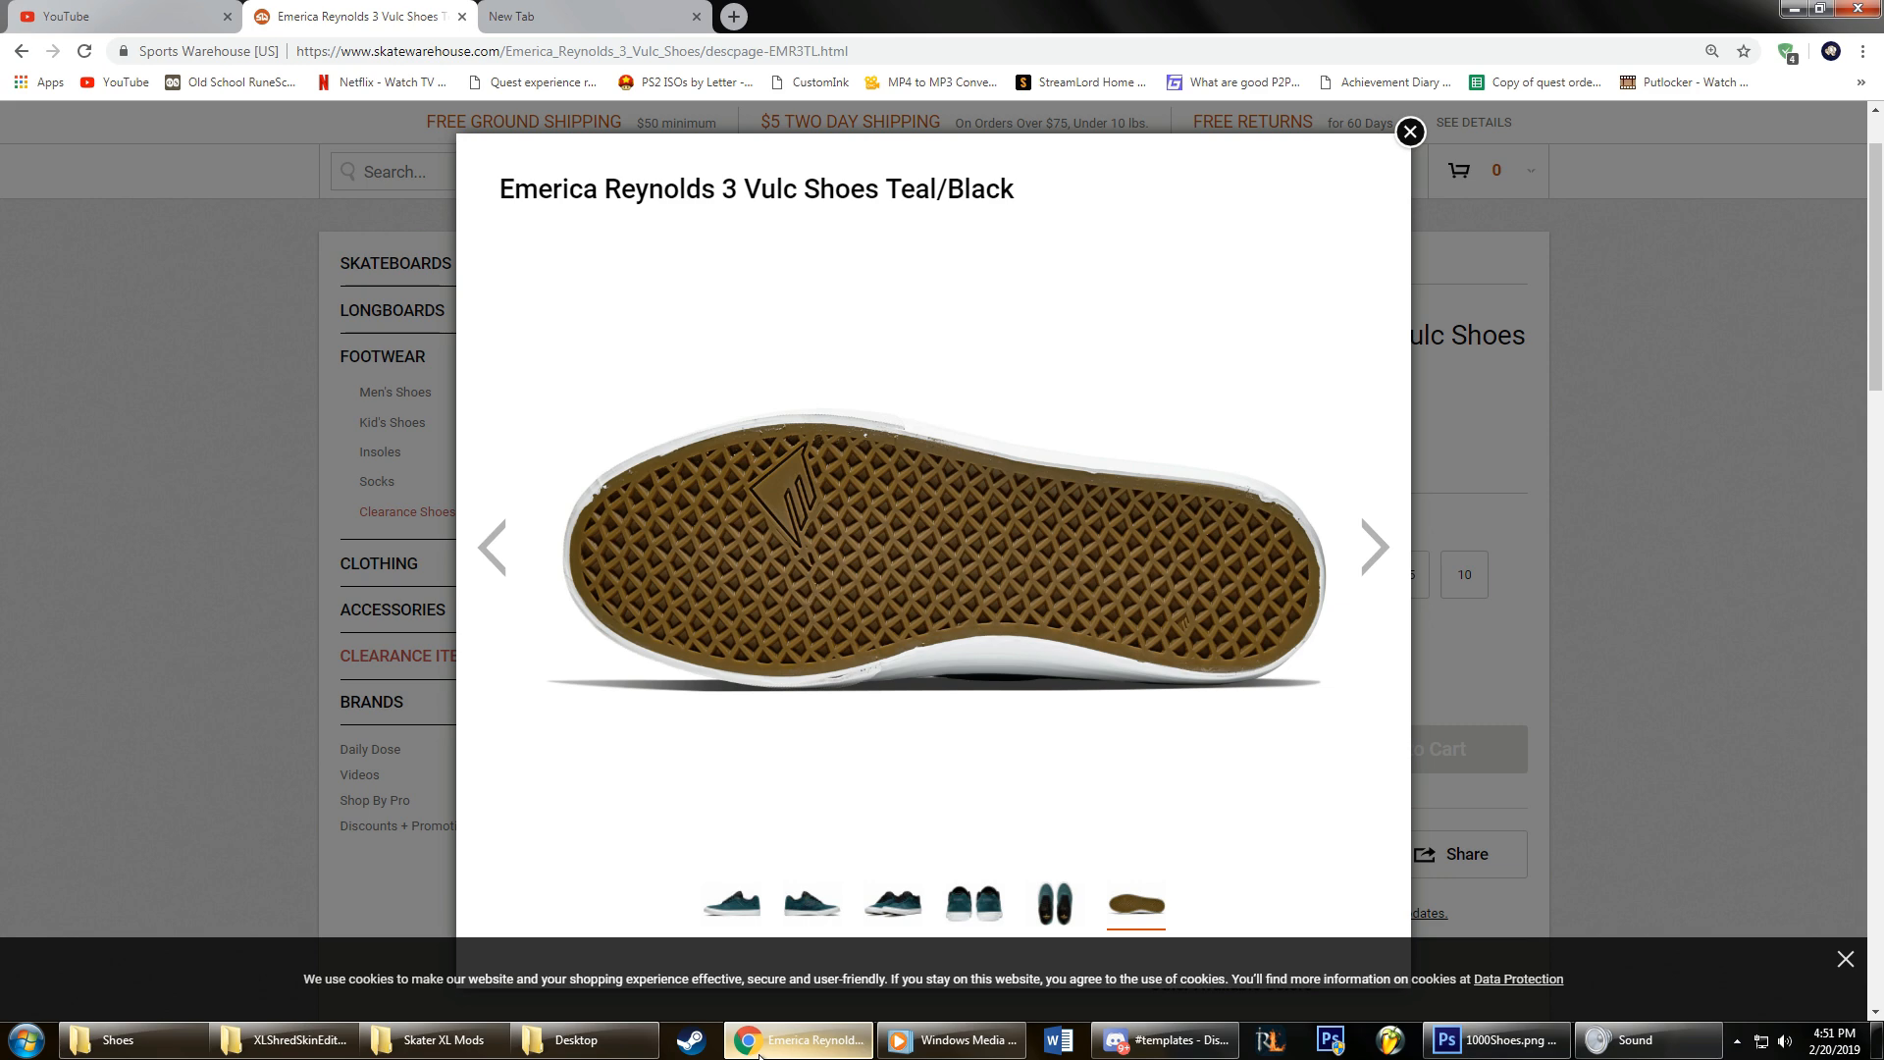
pyautogui.click(1053, 901)
pyautogui.rightClick(1028, 441)
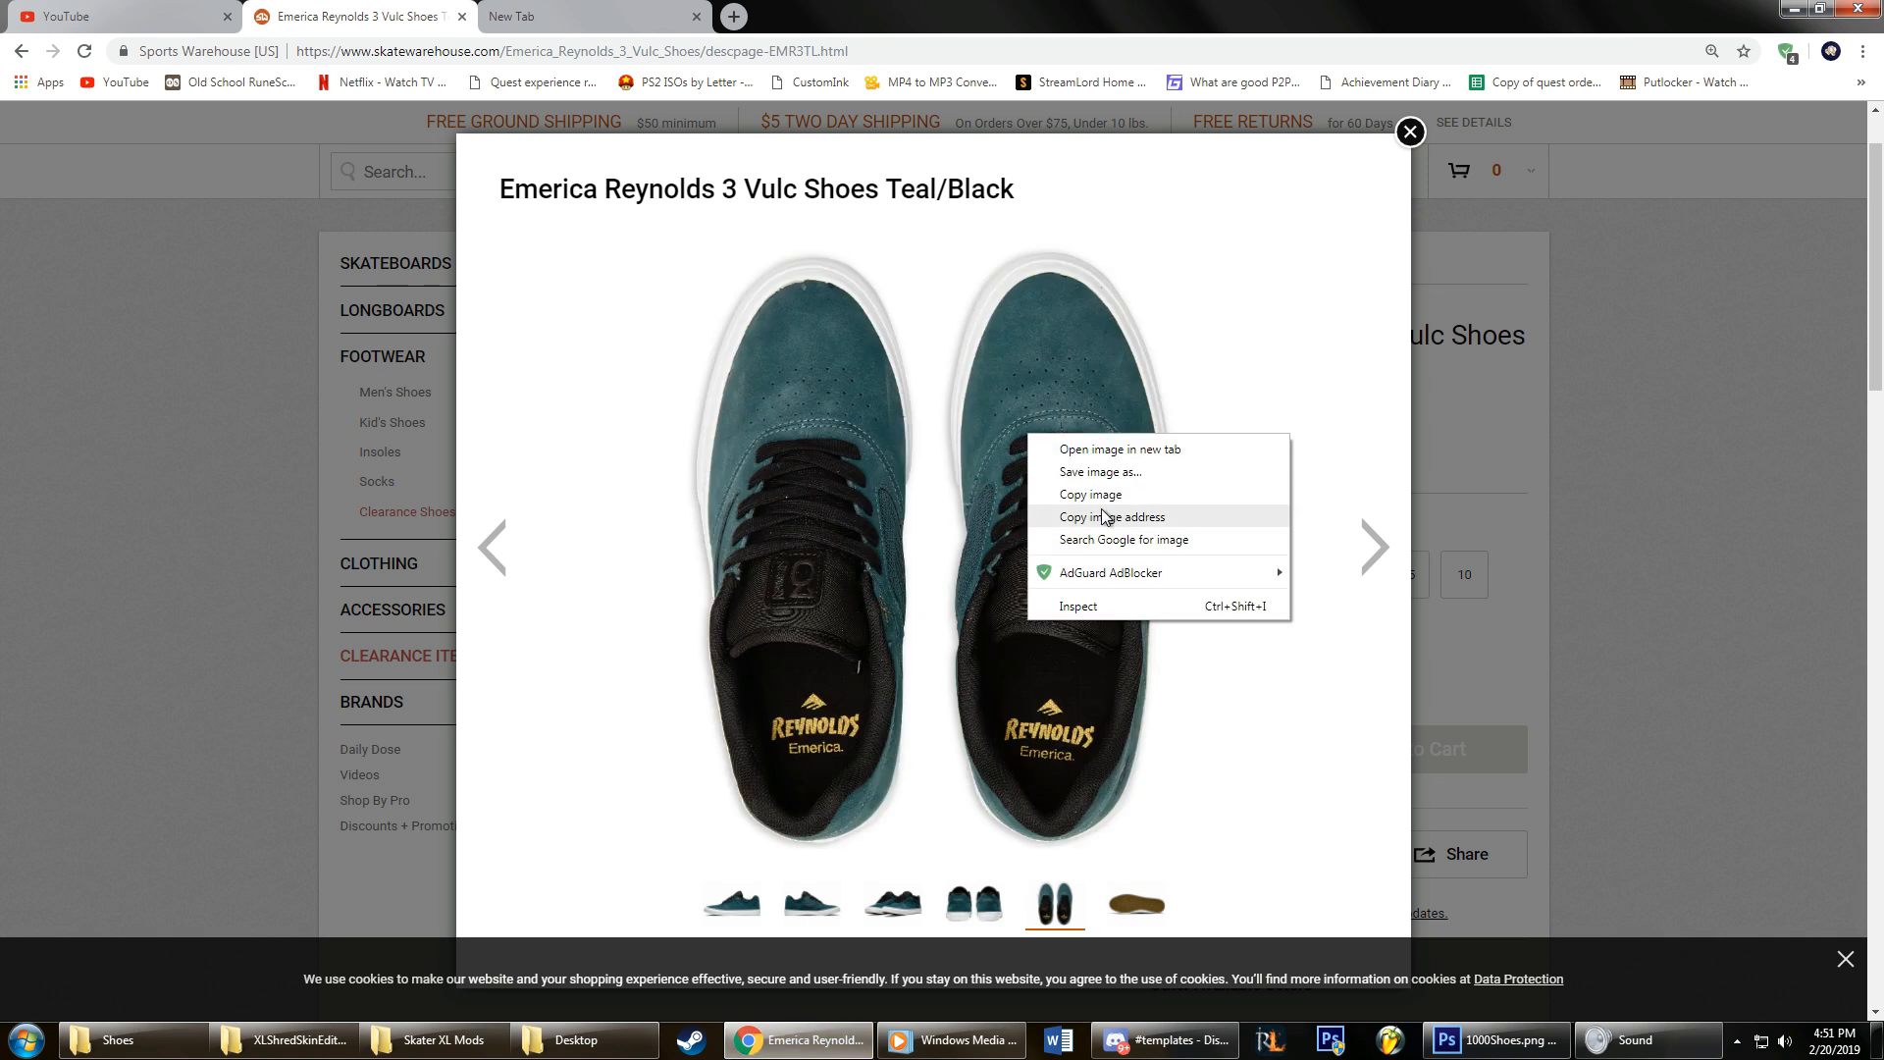
pyautogui.click(1509, 1043)
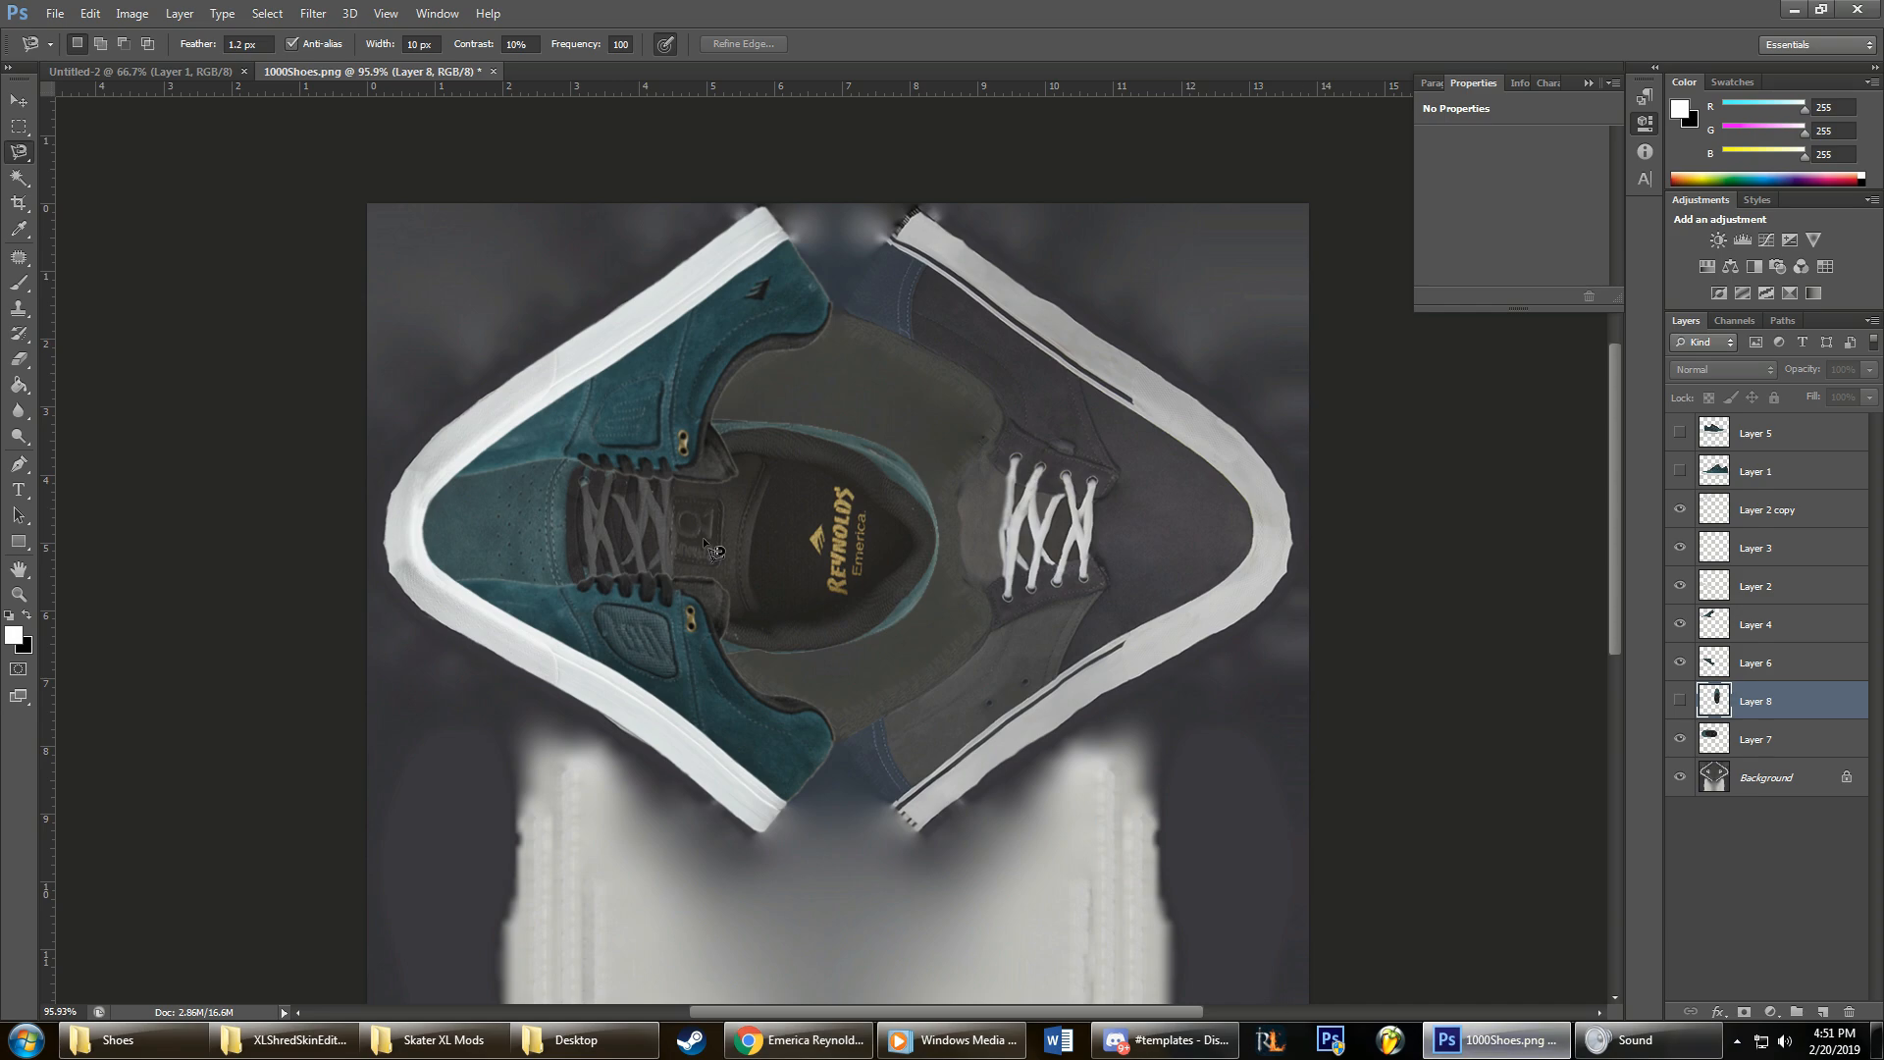
pyautogui.click(1682, 703)
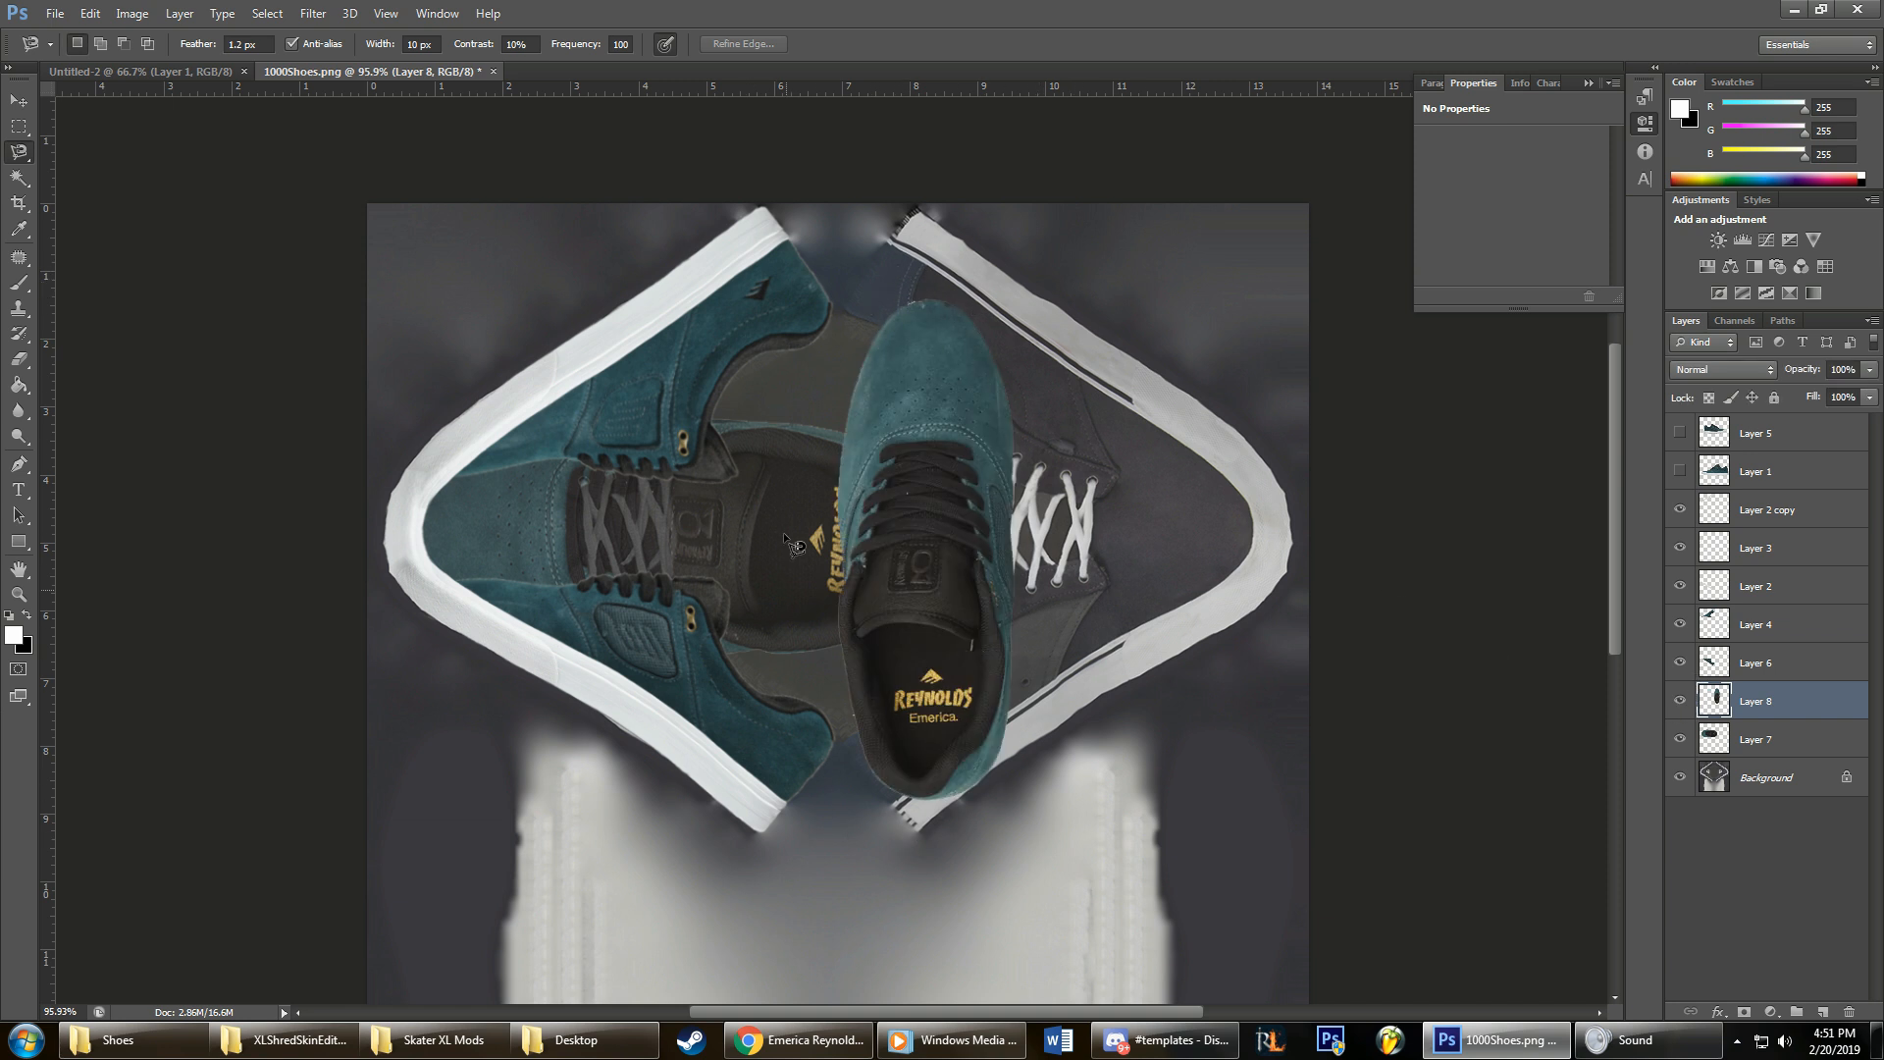
pyautogui.click(1680, 703)
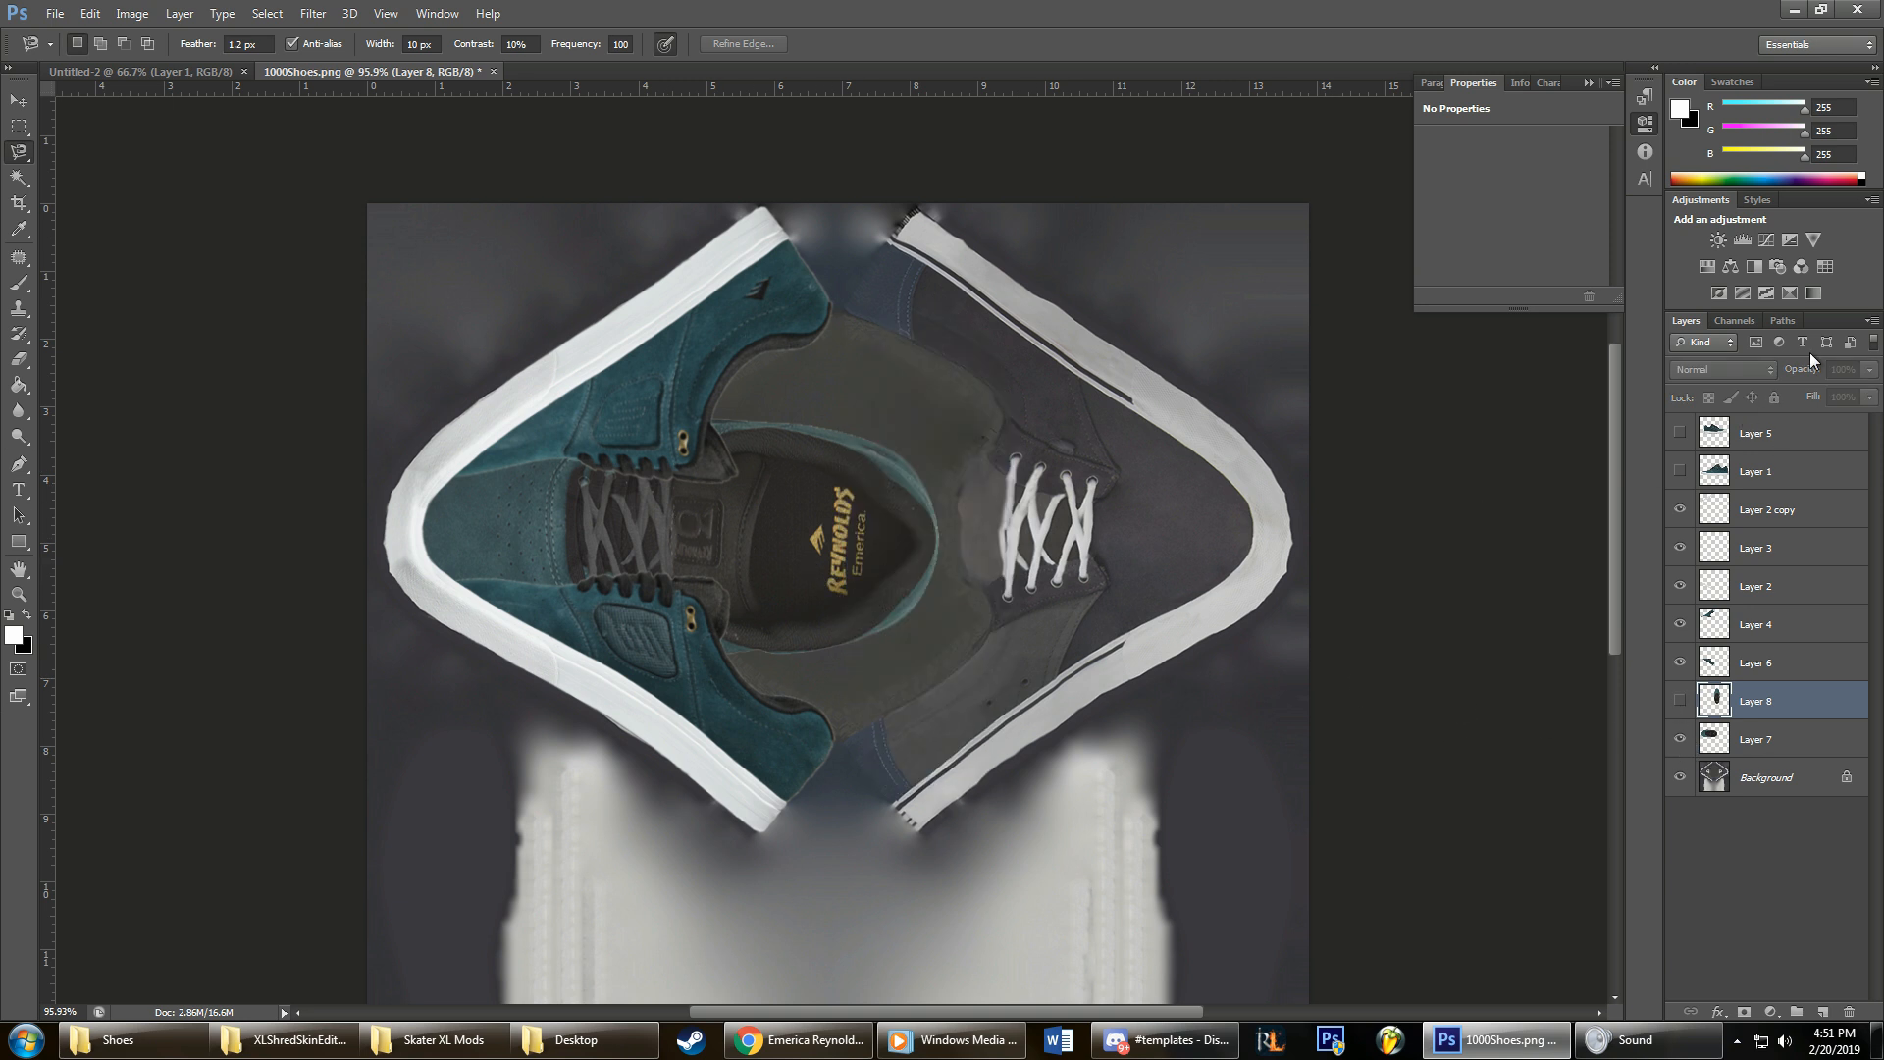
# Step: Set the opacity of Layer 7, the top-view shoe cut-out, to 100%
pyautogui.click(1760, 743)
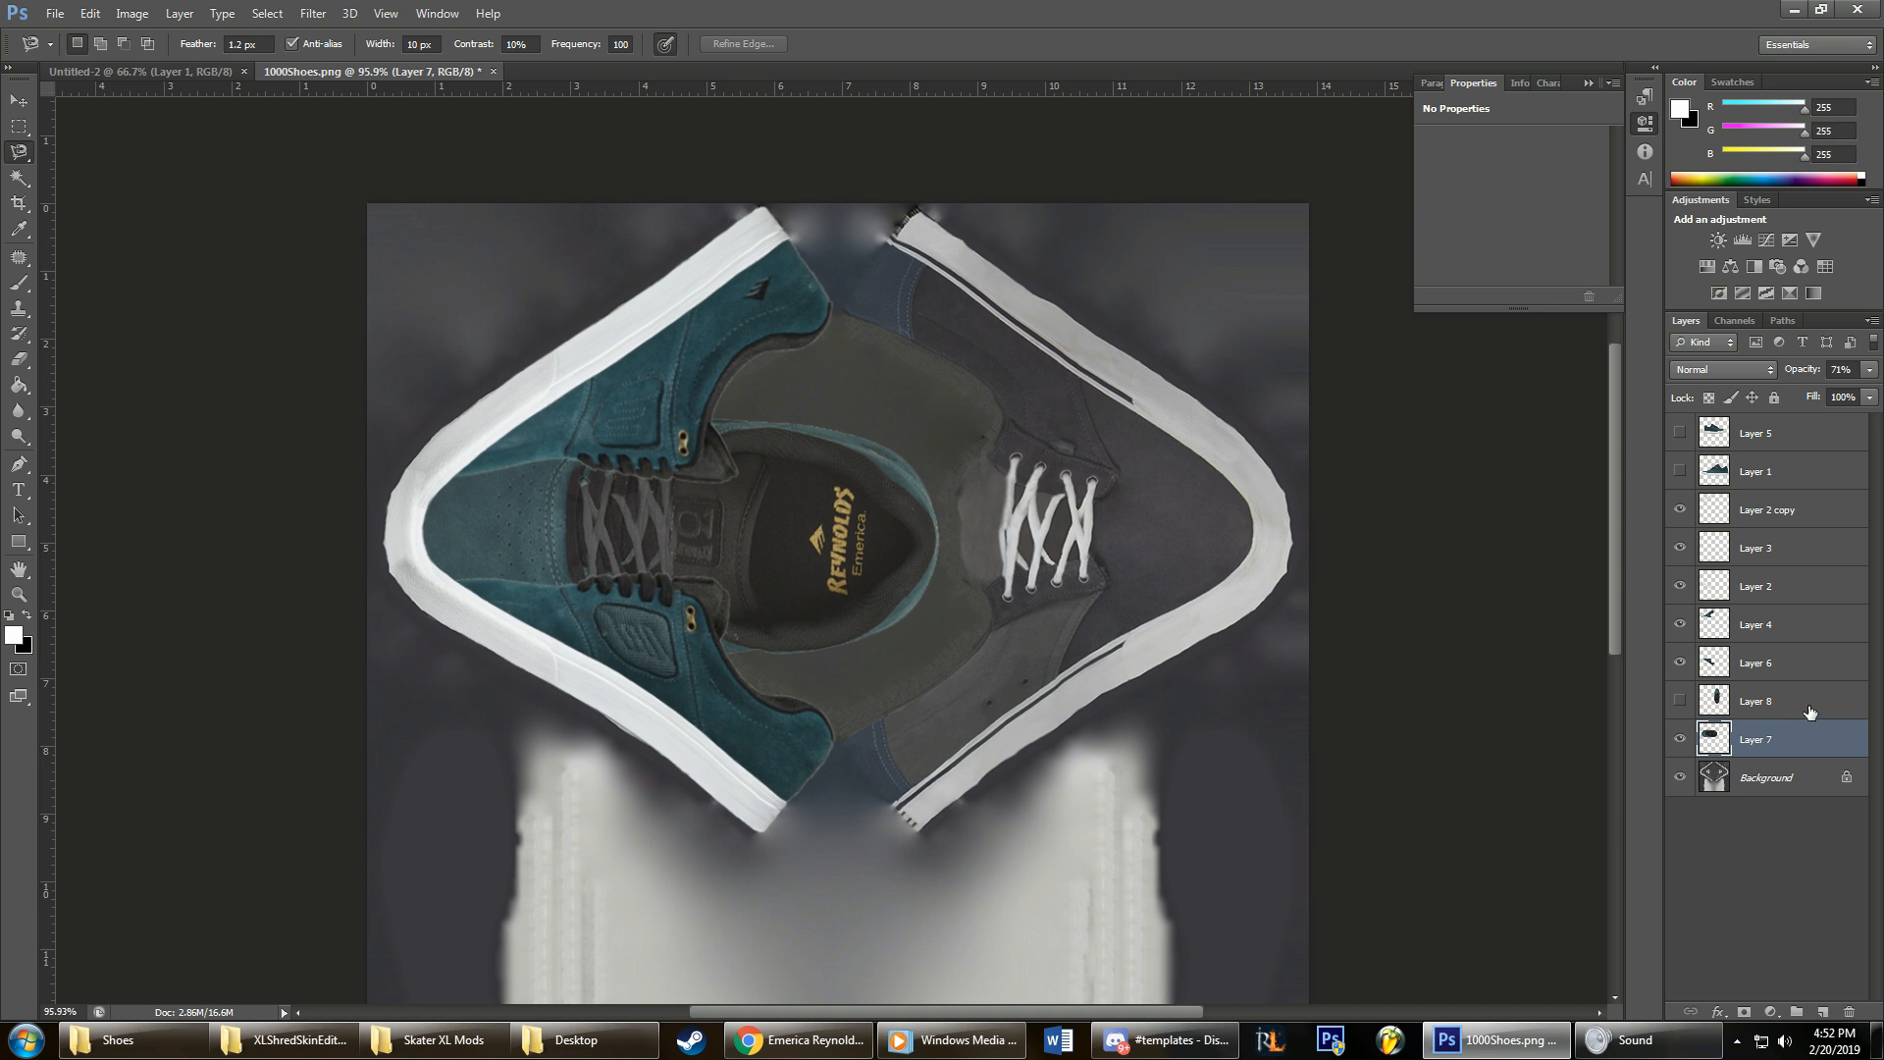
pyautogui.moveTo(1805, 374); pyautogui.dragTo(1876, 378)
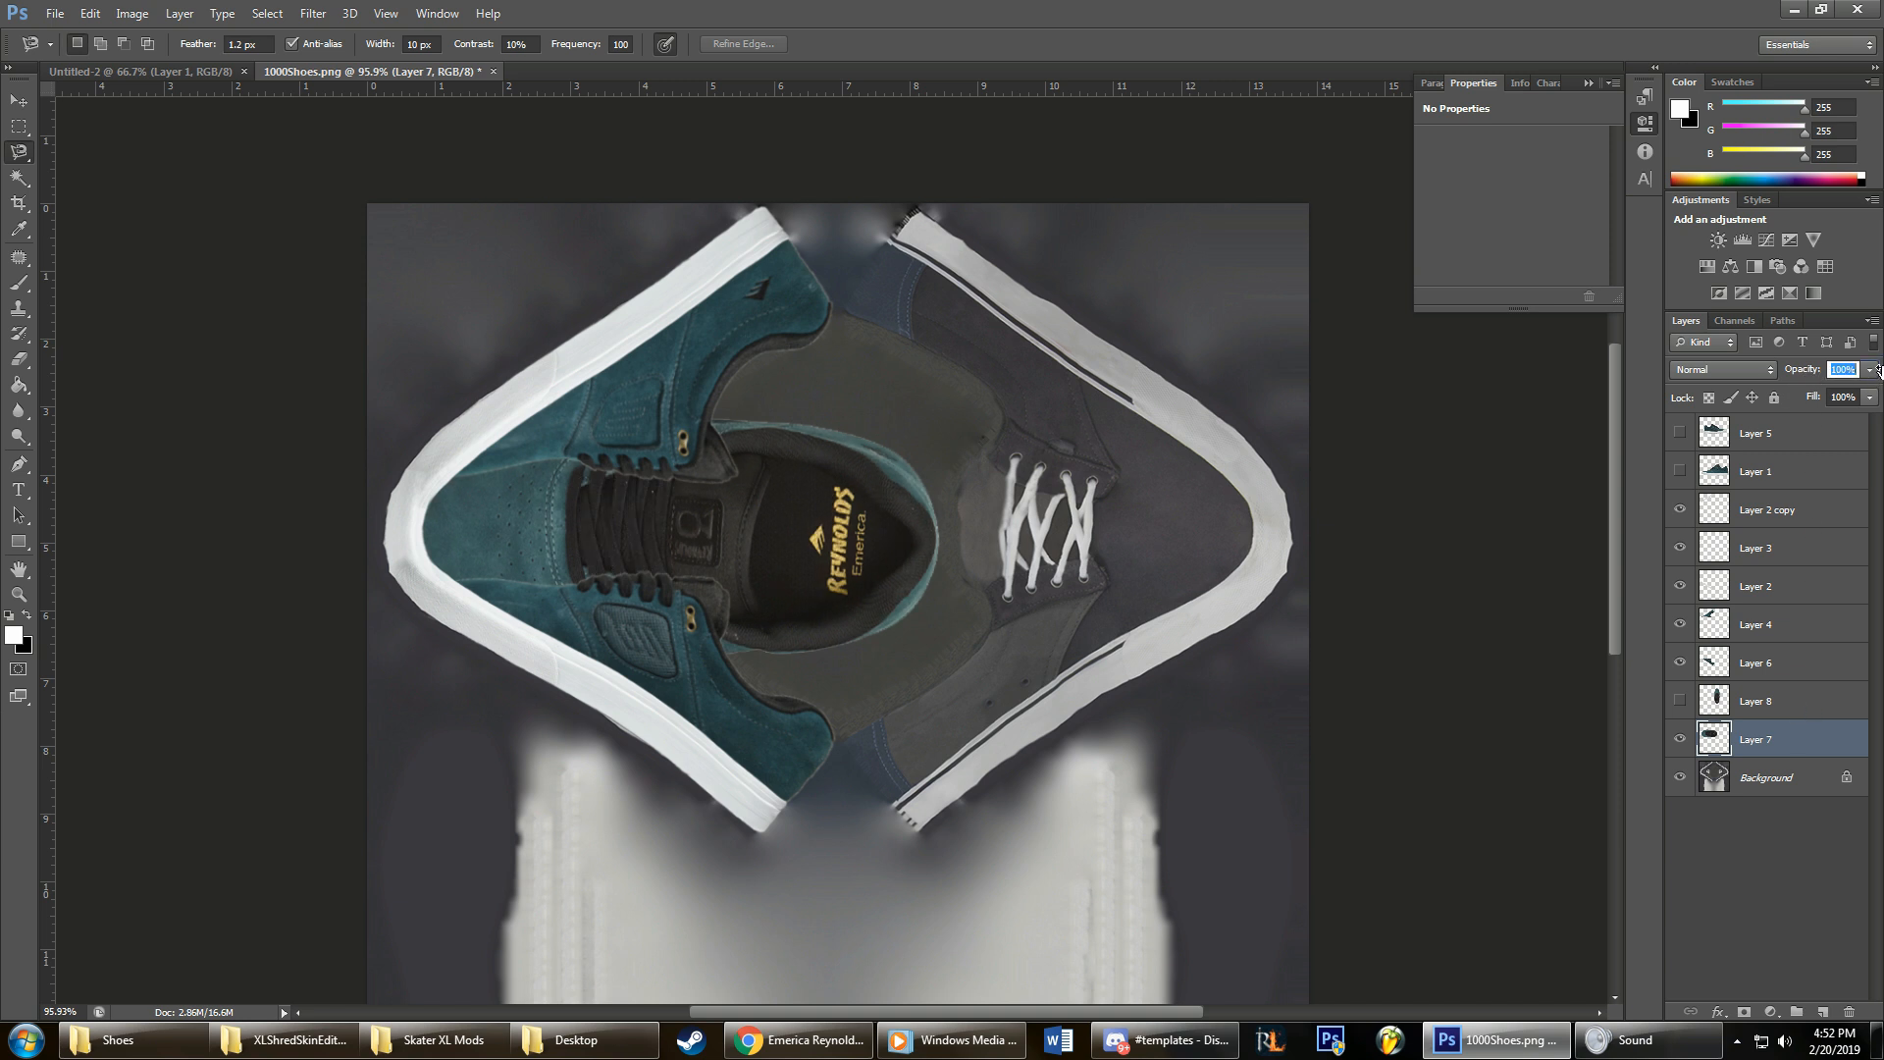
pyautogui.press('Return')
# Step: Warp Layer 7 slightly so the upper end of its laces lines up with the side panel's lace edge
pyautogui.press('z')
pyautogui.moveTo(585, 480); pyautogui.dragTo(585, 480)
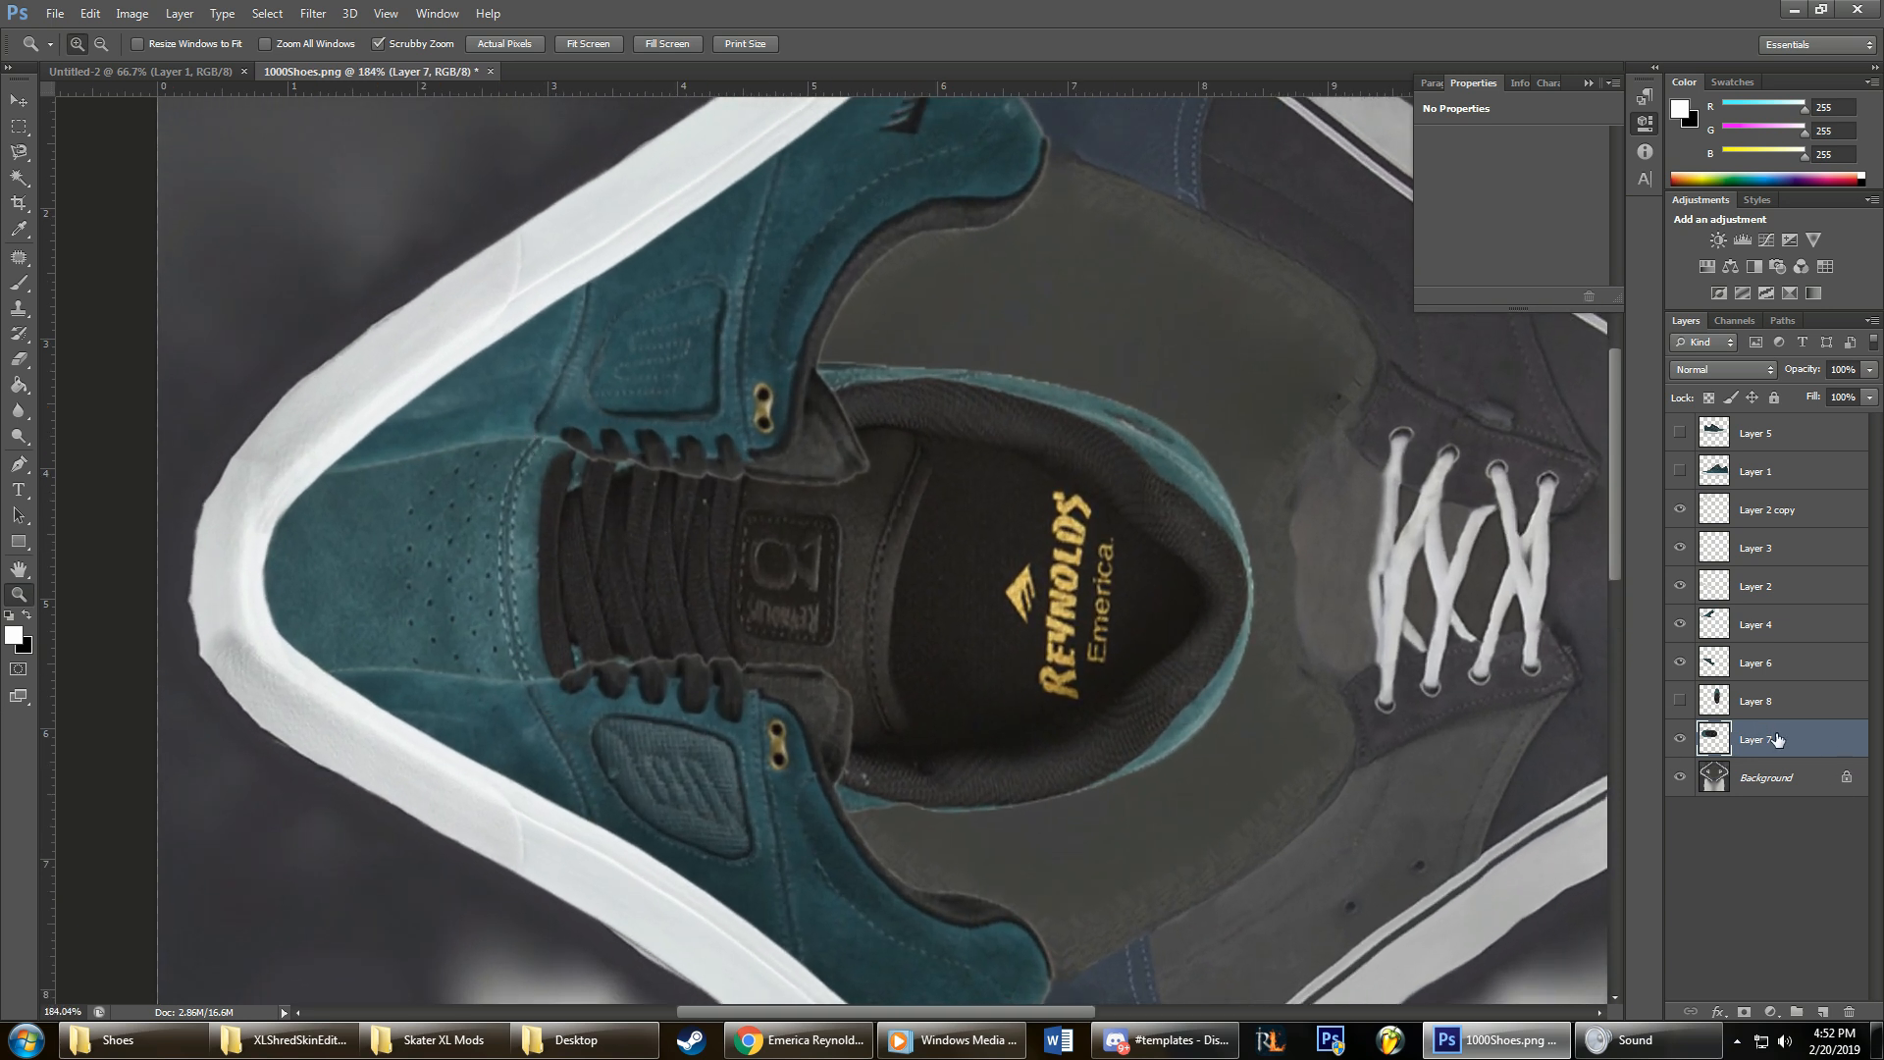
pyautogui.hotkey('ctrl', 't')
pyautogui.rightClick(644, 550)
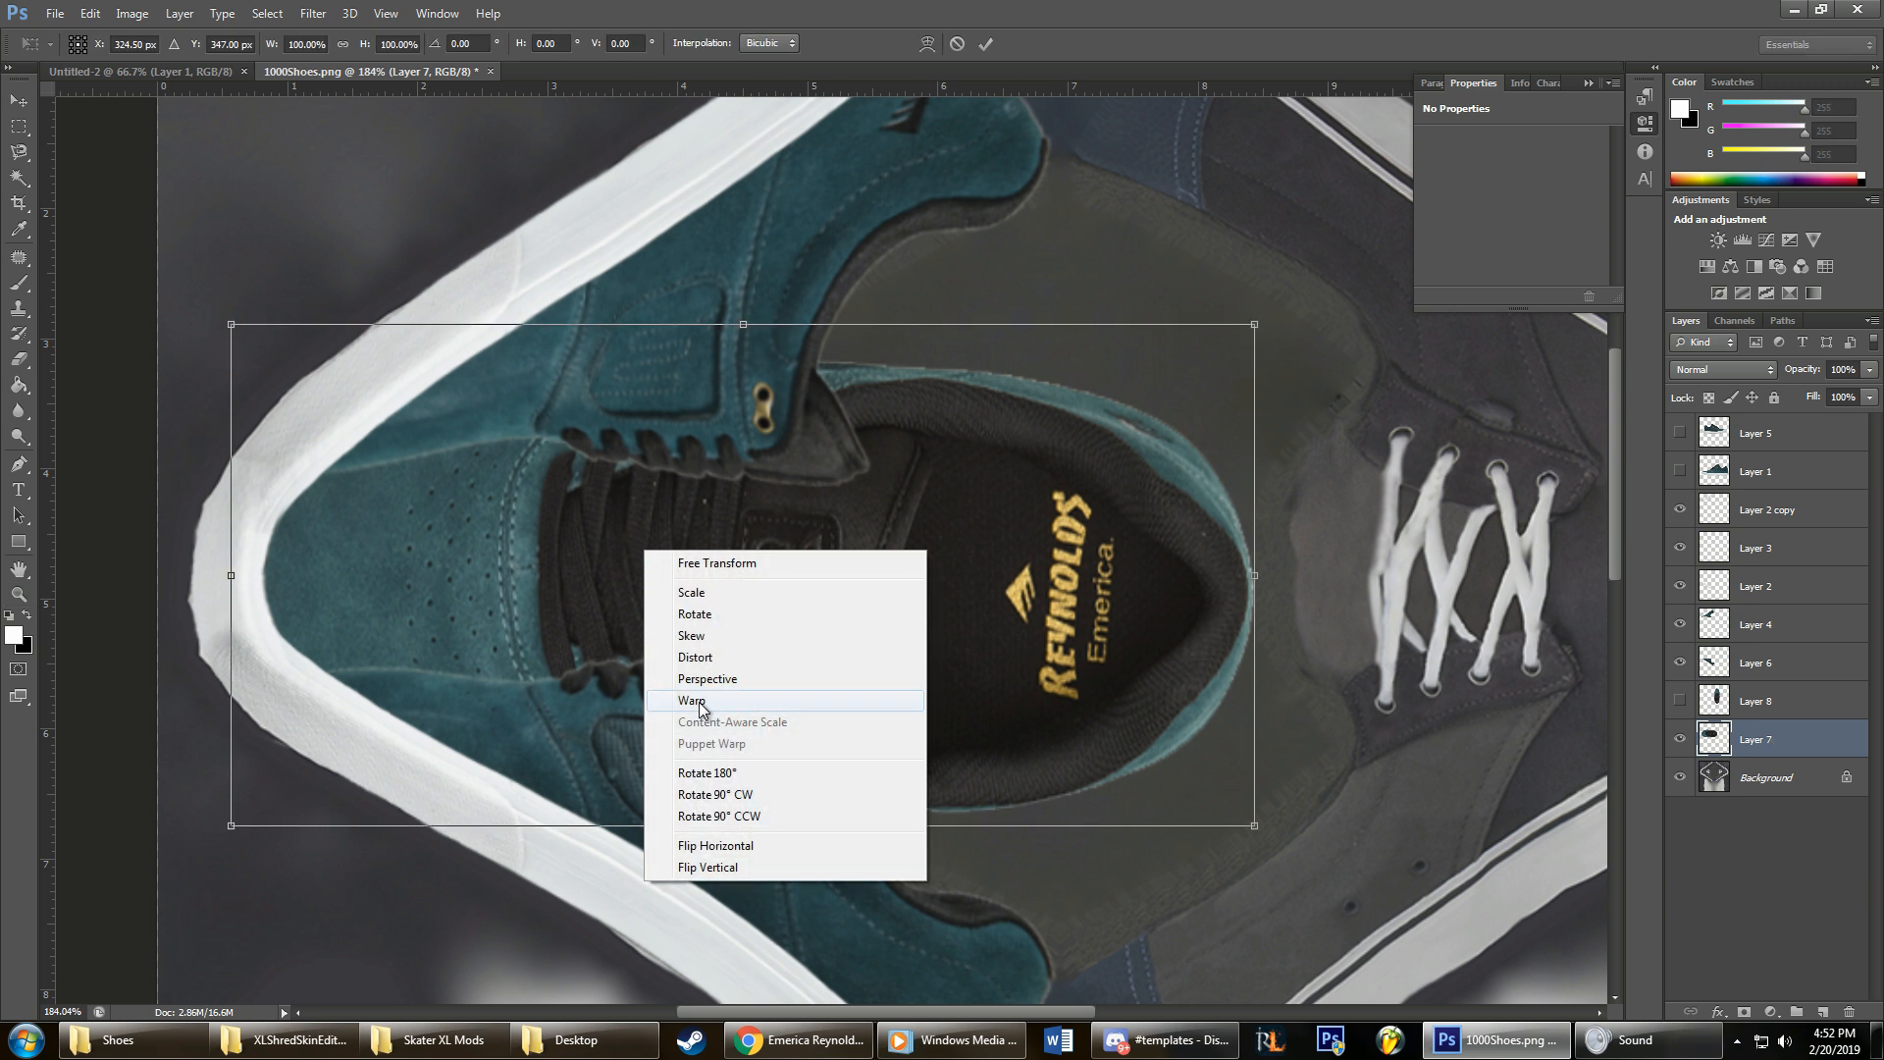
pyautogui.click(687, 704)
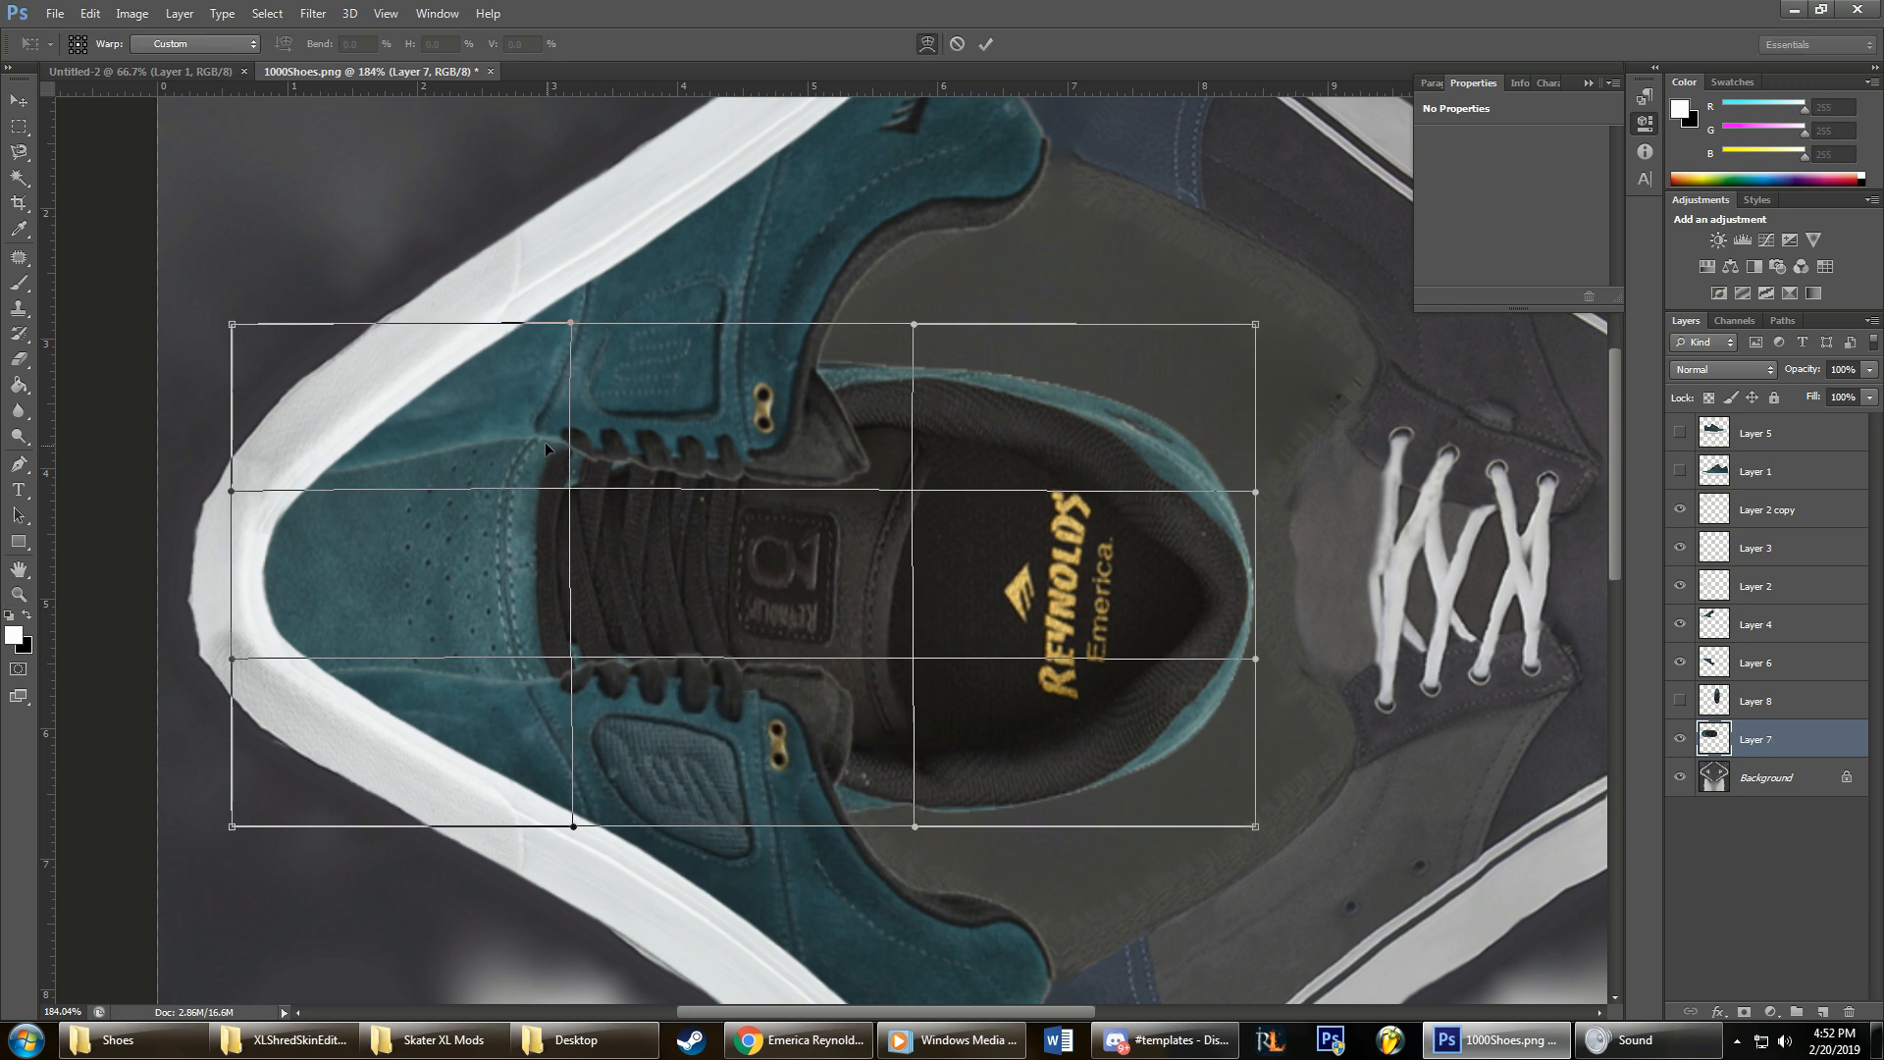
pyautogui.moveTo(548, 441); pyautogui.dragTo(553, 438)
pyautogui.click(986, 44)
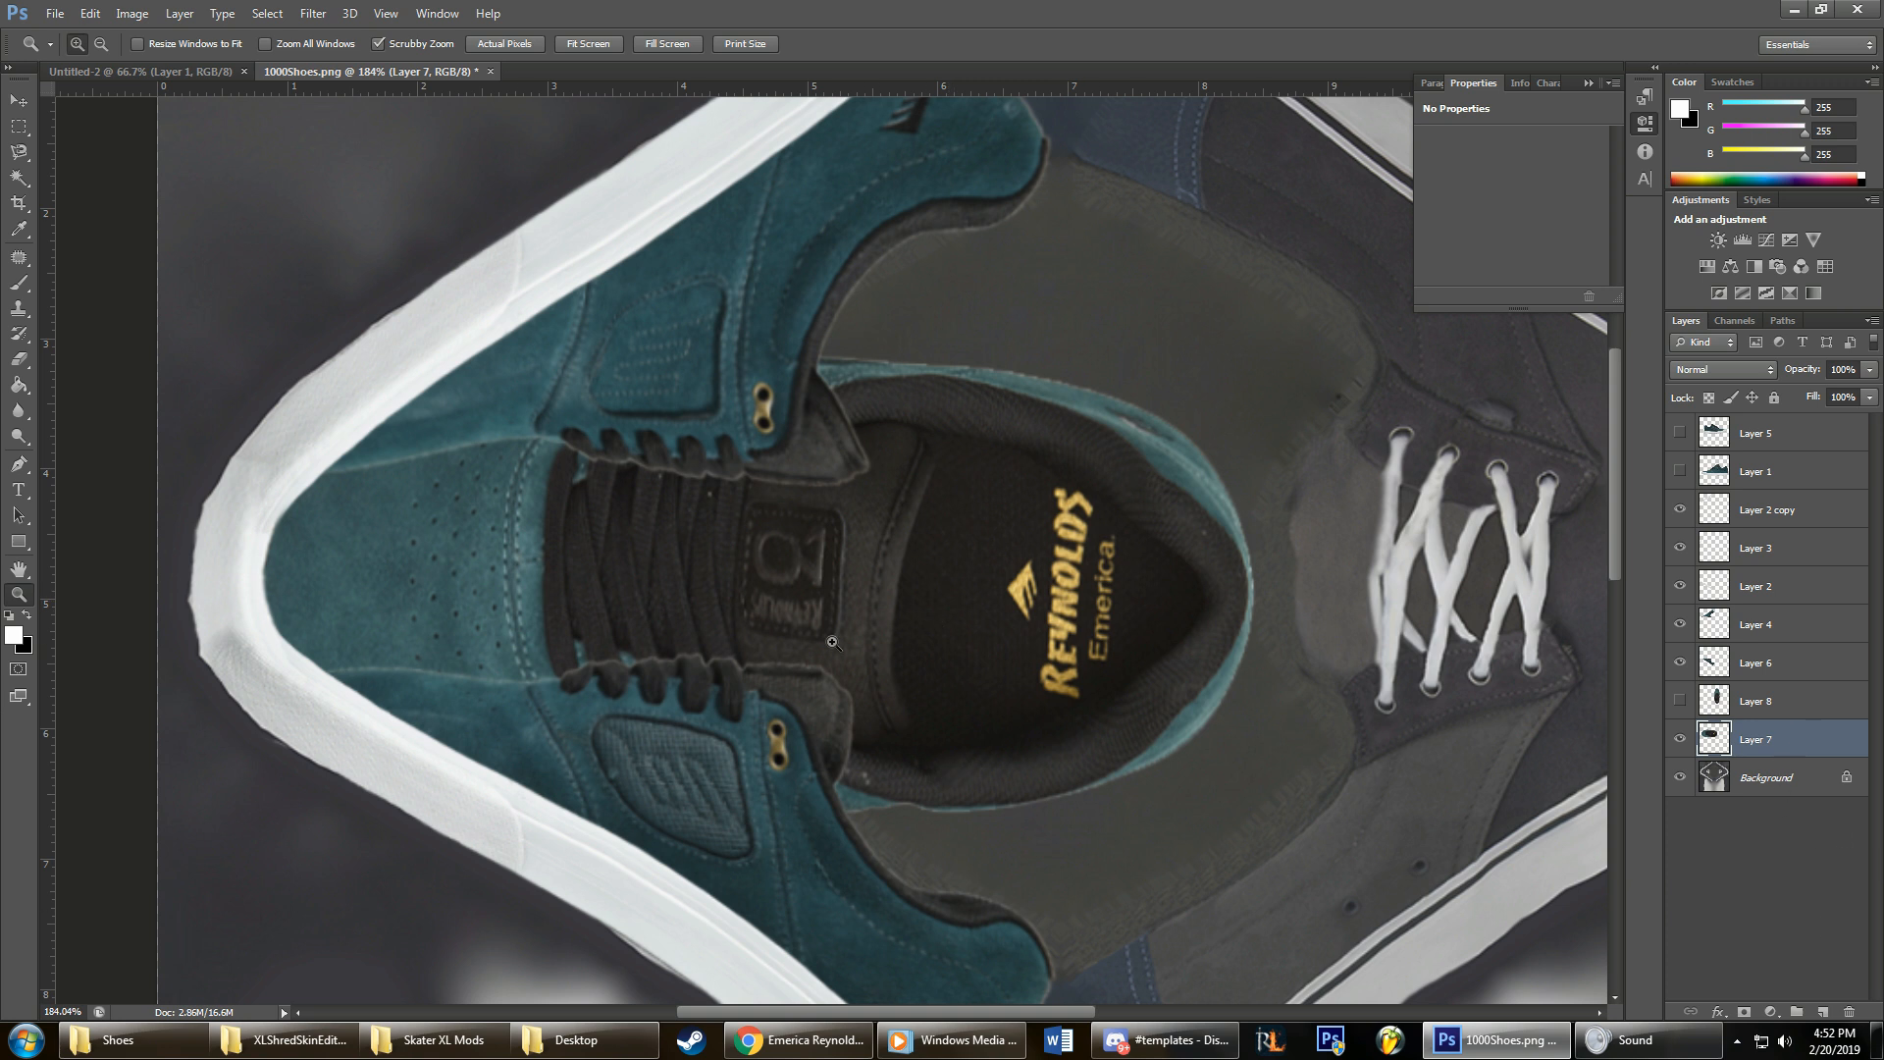
# Step: Move Layer 7 above Layer 4 and erase its upper edge over the side panel with a 59 px eraser
pyautogui.moveTo(1823, 762); pyautogui.dragTo(1752, 618)
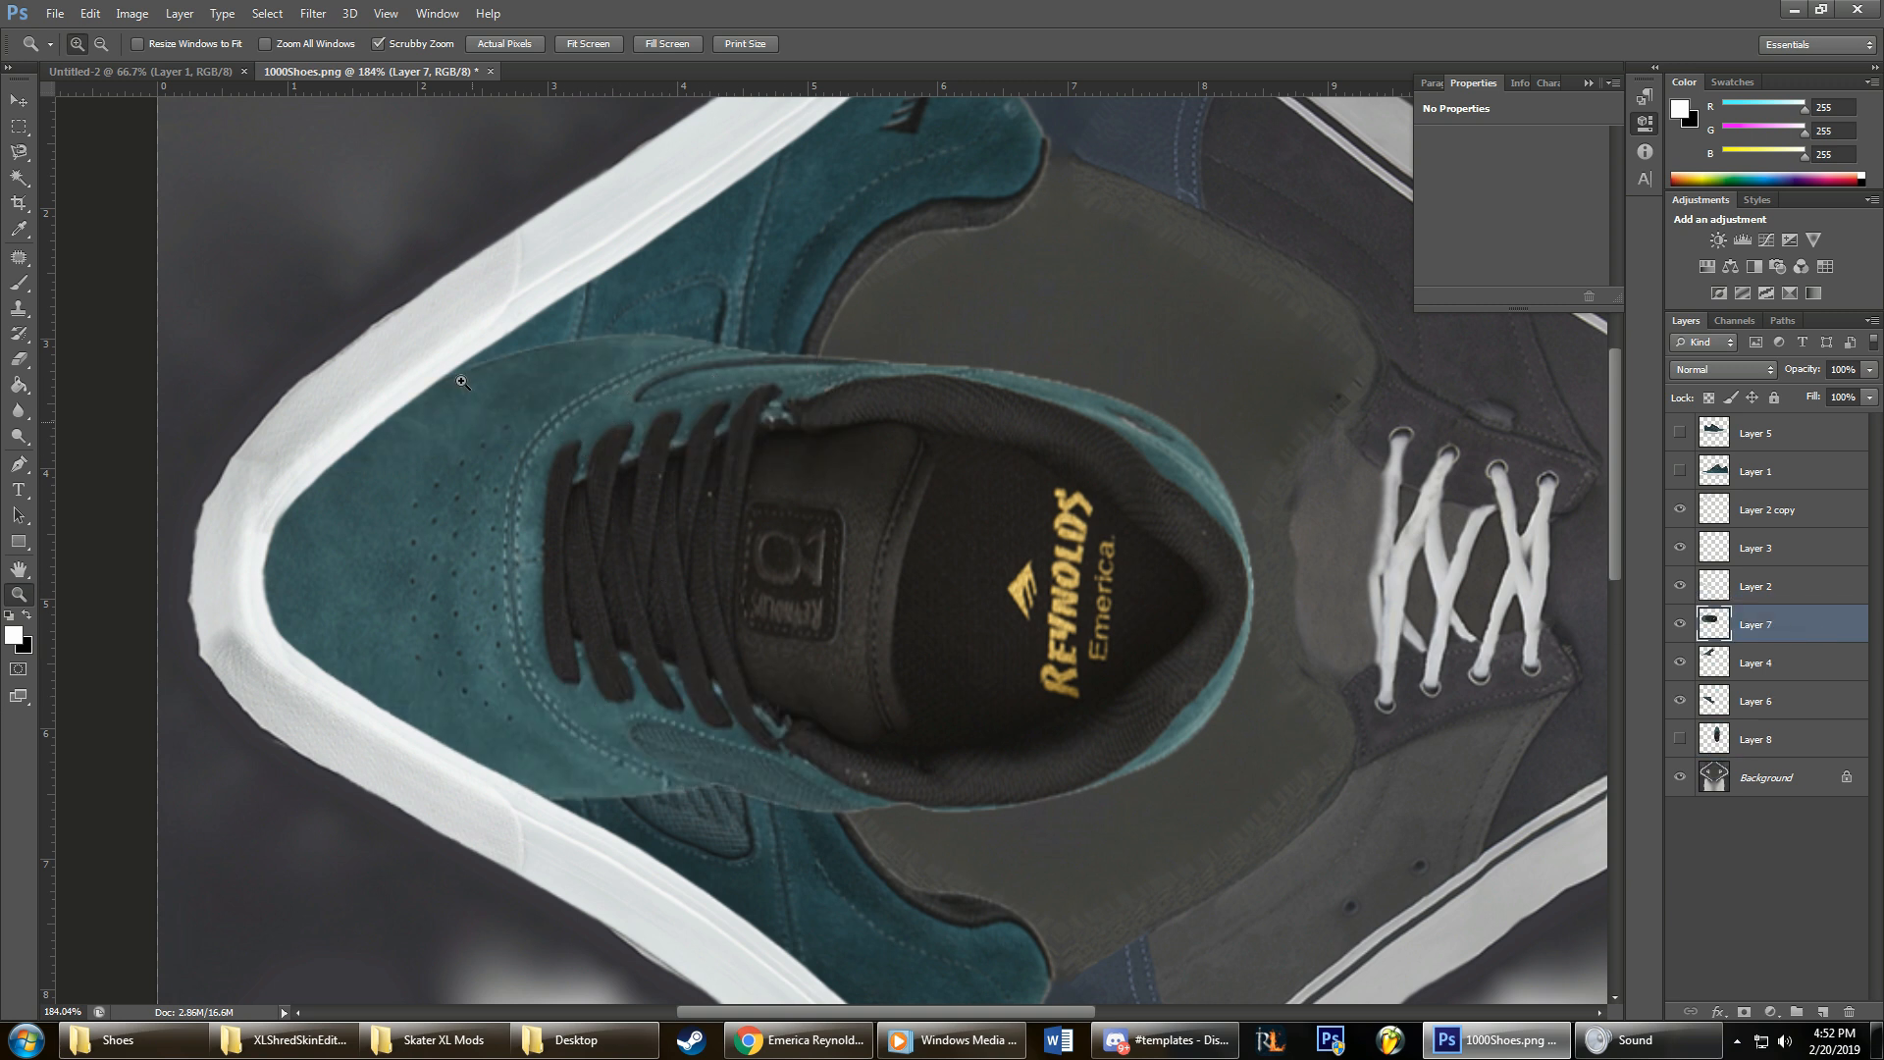
pyautogui.click(21, 361)
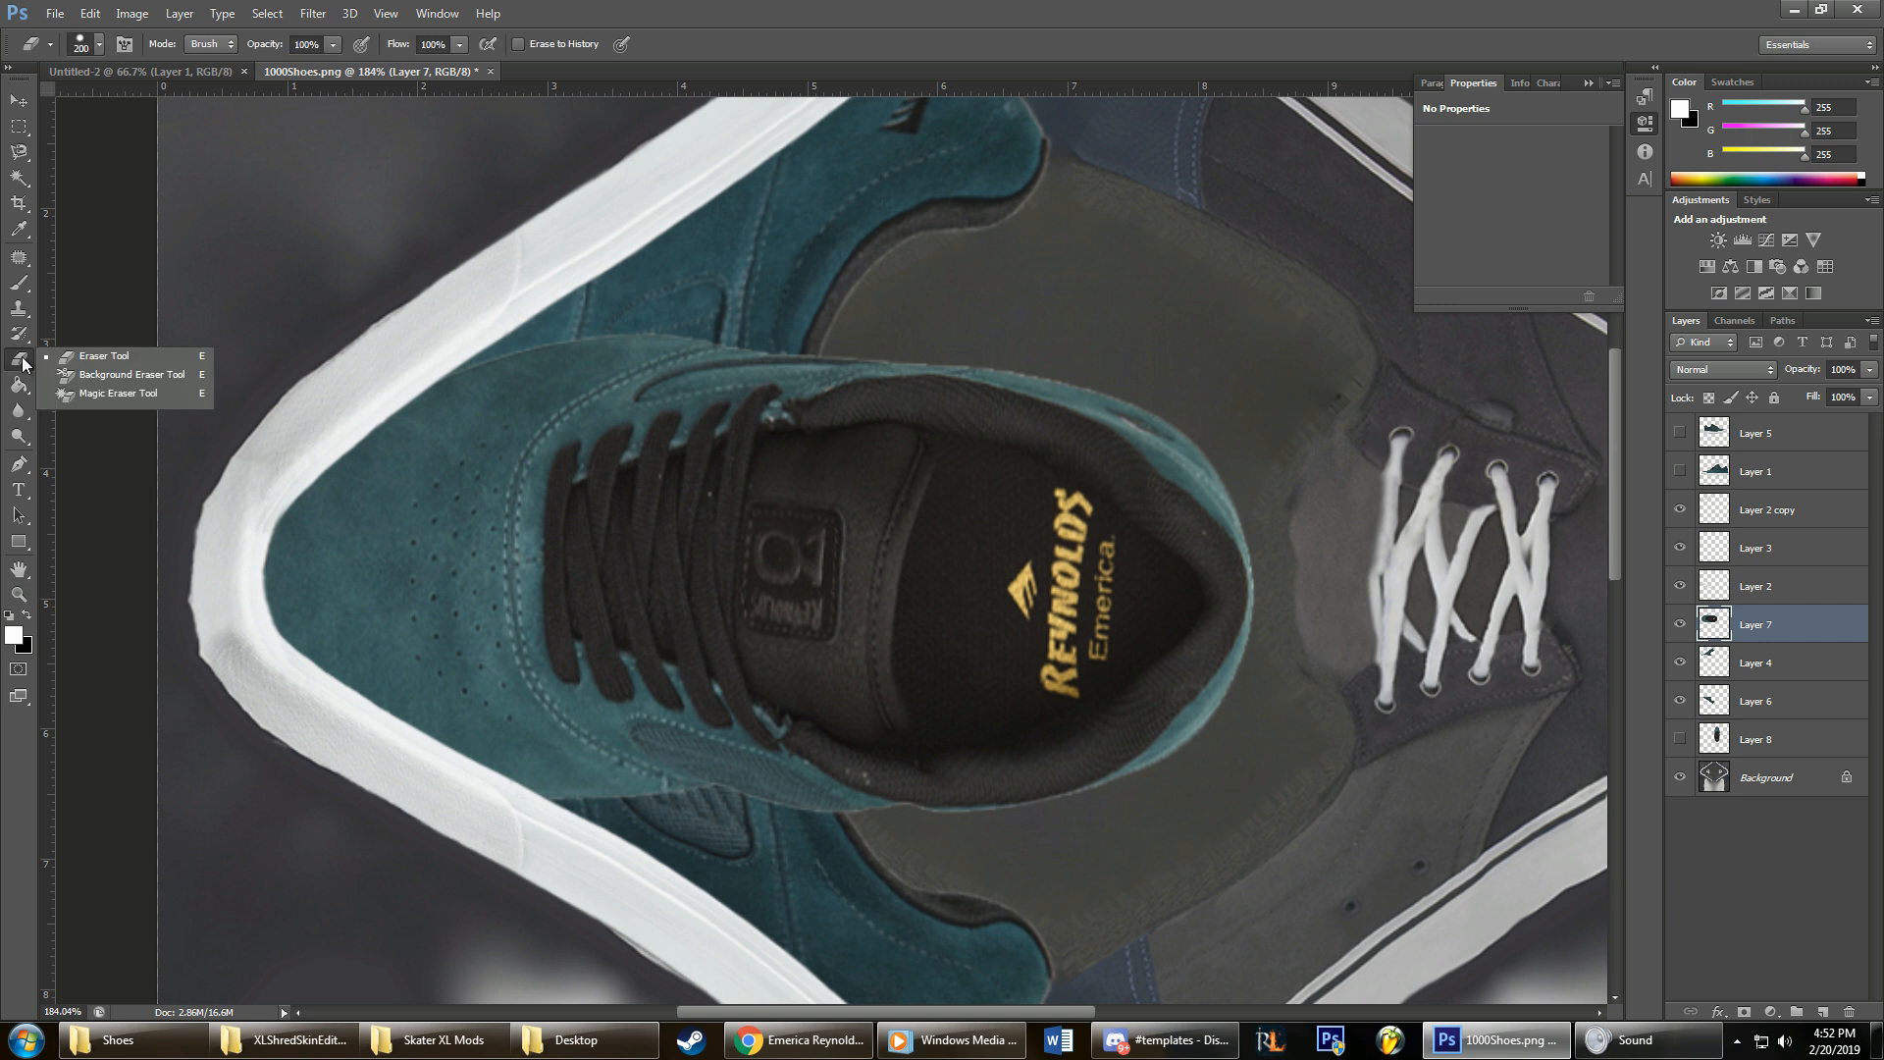
pyautogui.click(83, 361)
pyautogui.rightClick(732, 336)
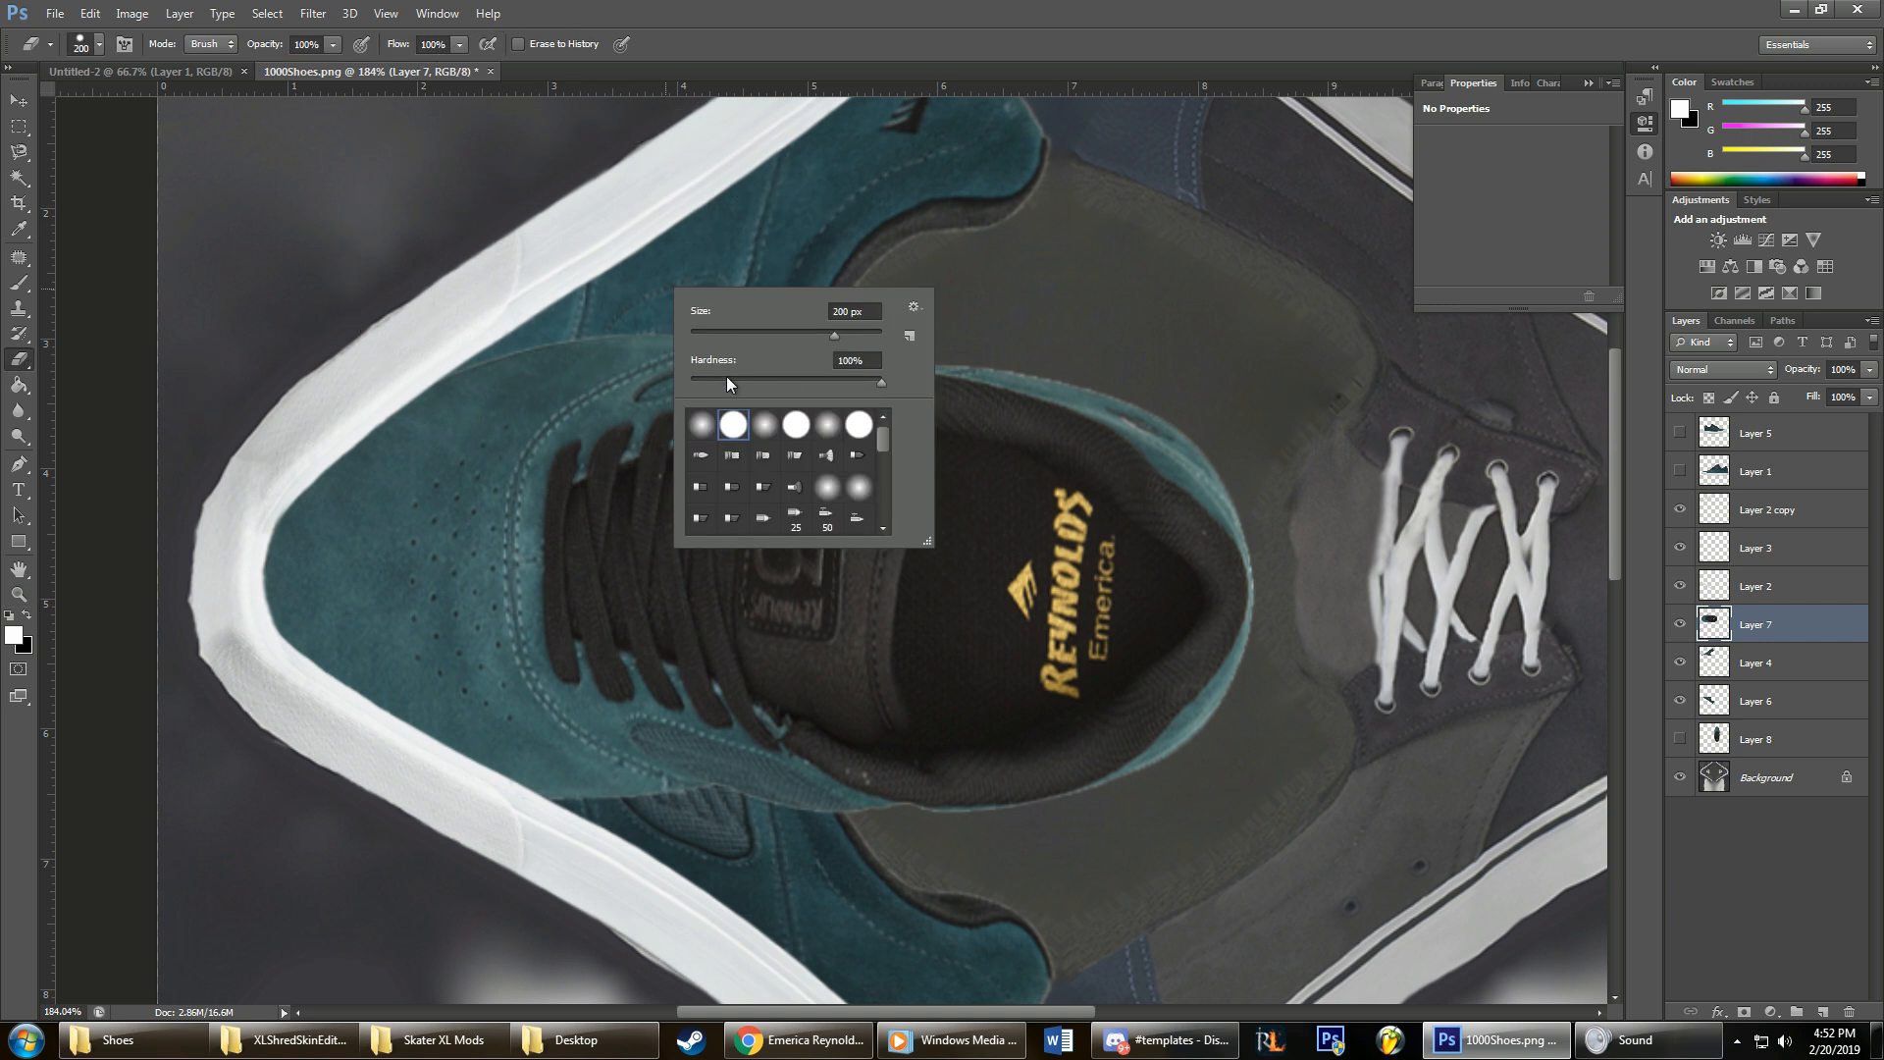
pyautogui.moveTo(726, 382)
pyautogui.mouseDown()
pyautogui.moveTo(694, 389)
pyautogui.moveTo(788, 382)
pyautogui.moveTo(745, 326)
pyautogui.mouseUp()
pyautogui.click(536, 259)
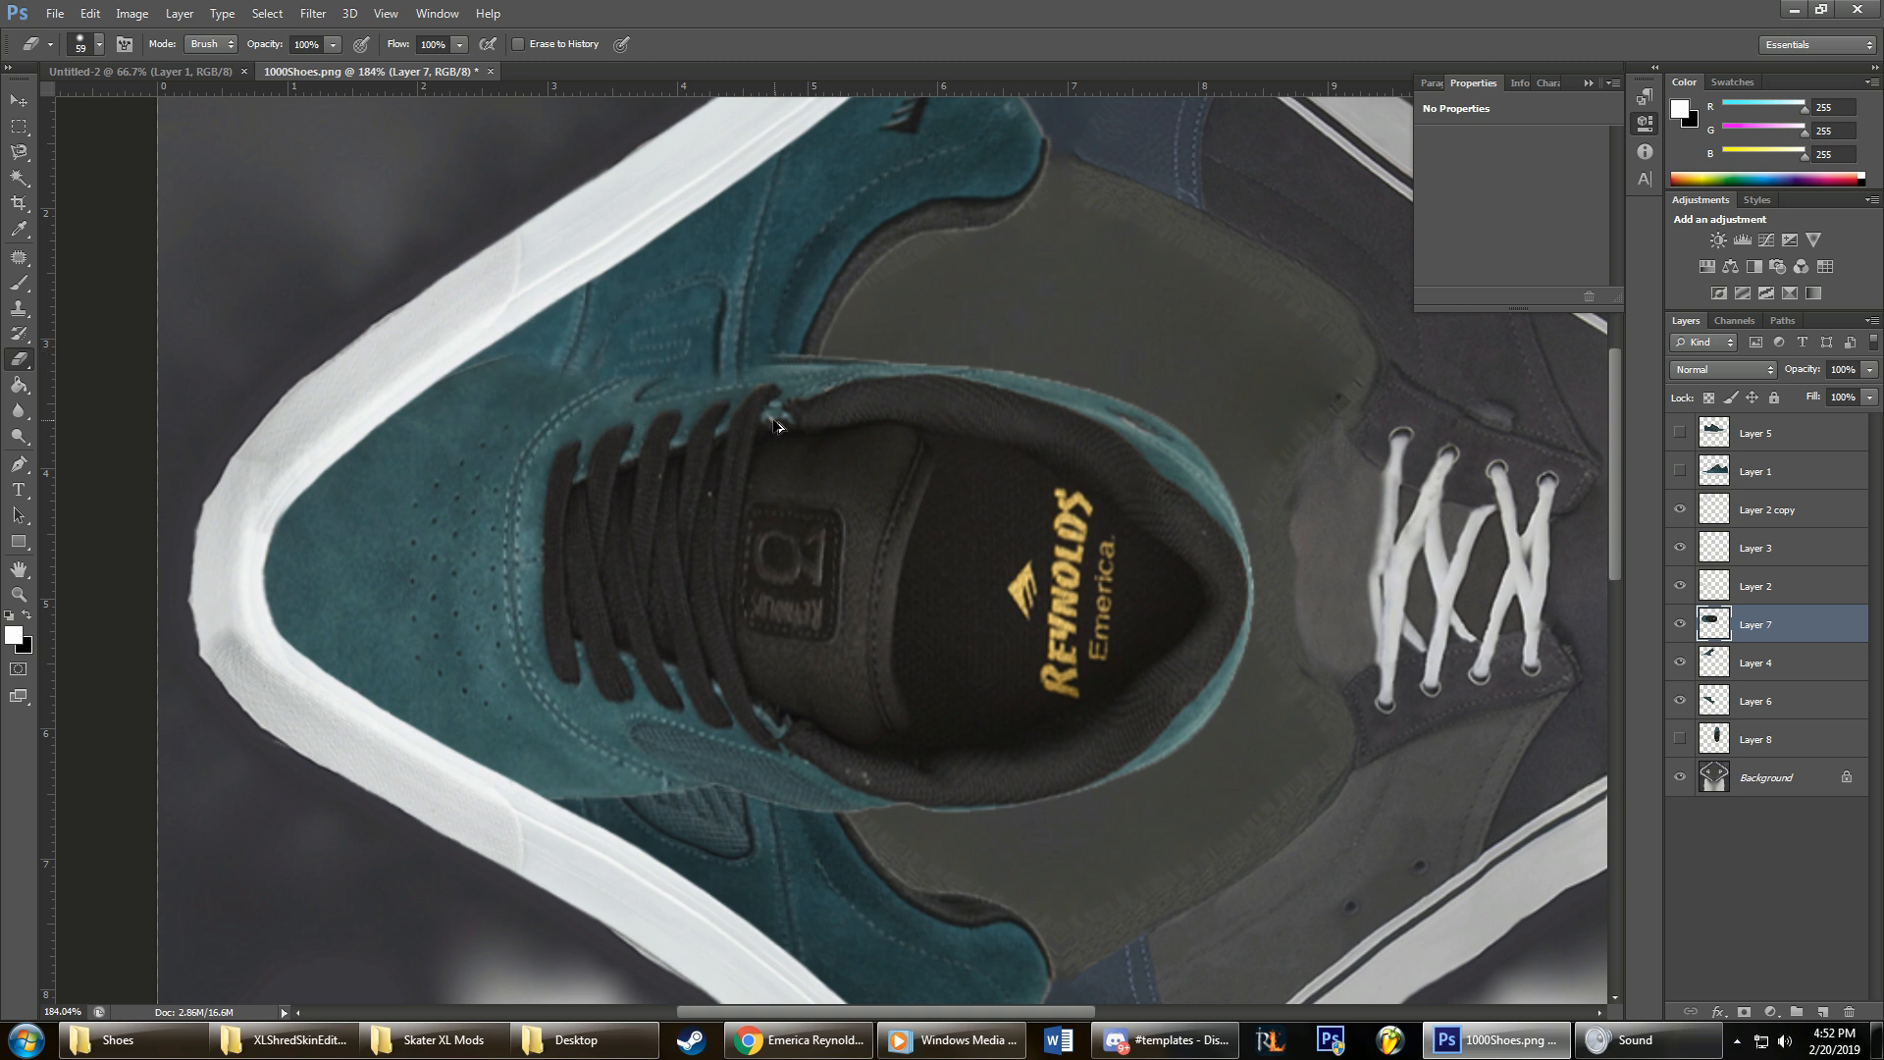
# Step: Erase Layer 7's remaining overlap just above the upper lace ends with a 20 px eraser
pyautogui.press('[')
pyautogui.press('[')
pyautogui.press('[')
pyautogui.press('[')
pyautogui.press('[')
pyautogui.press('[')
pyautogui.moveTo(643, 393); pyautogui.dragTo(724, 374)
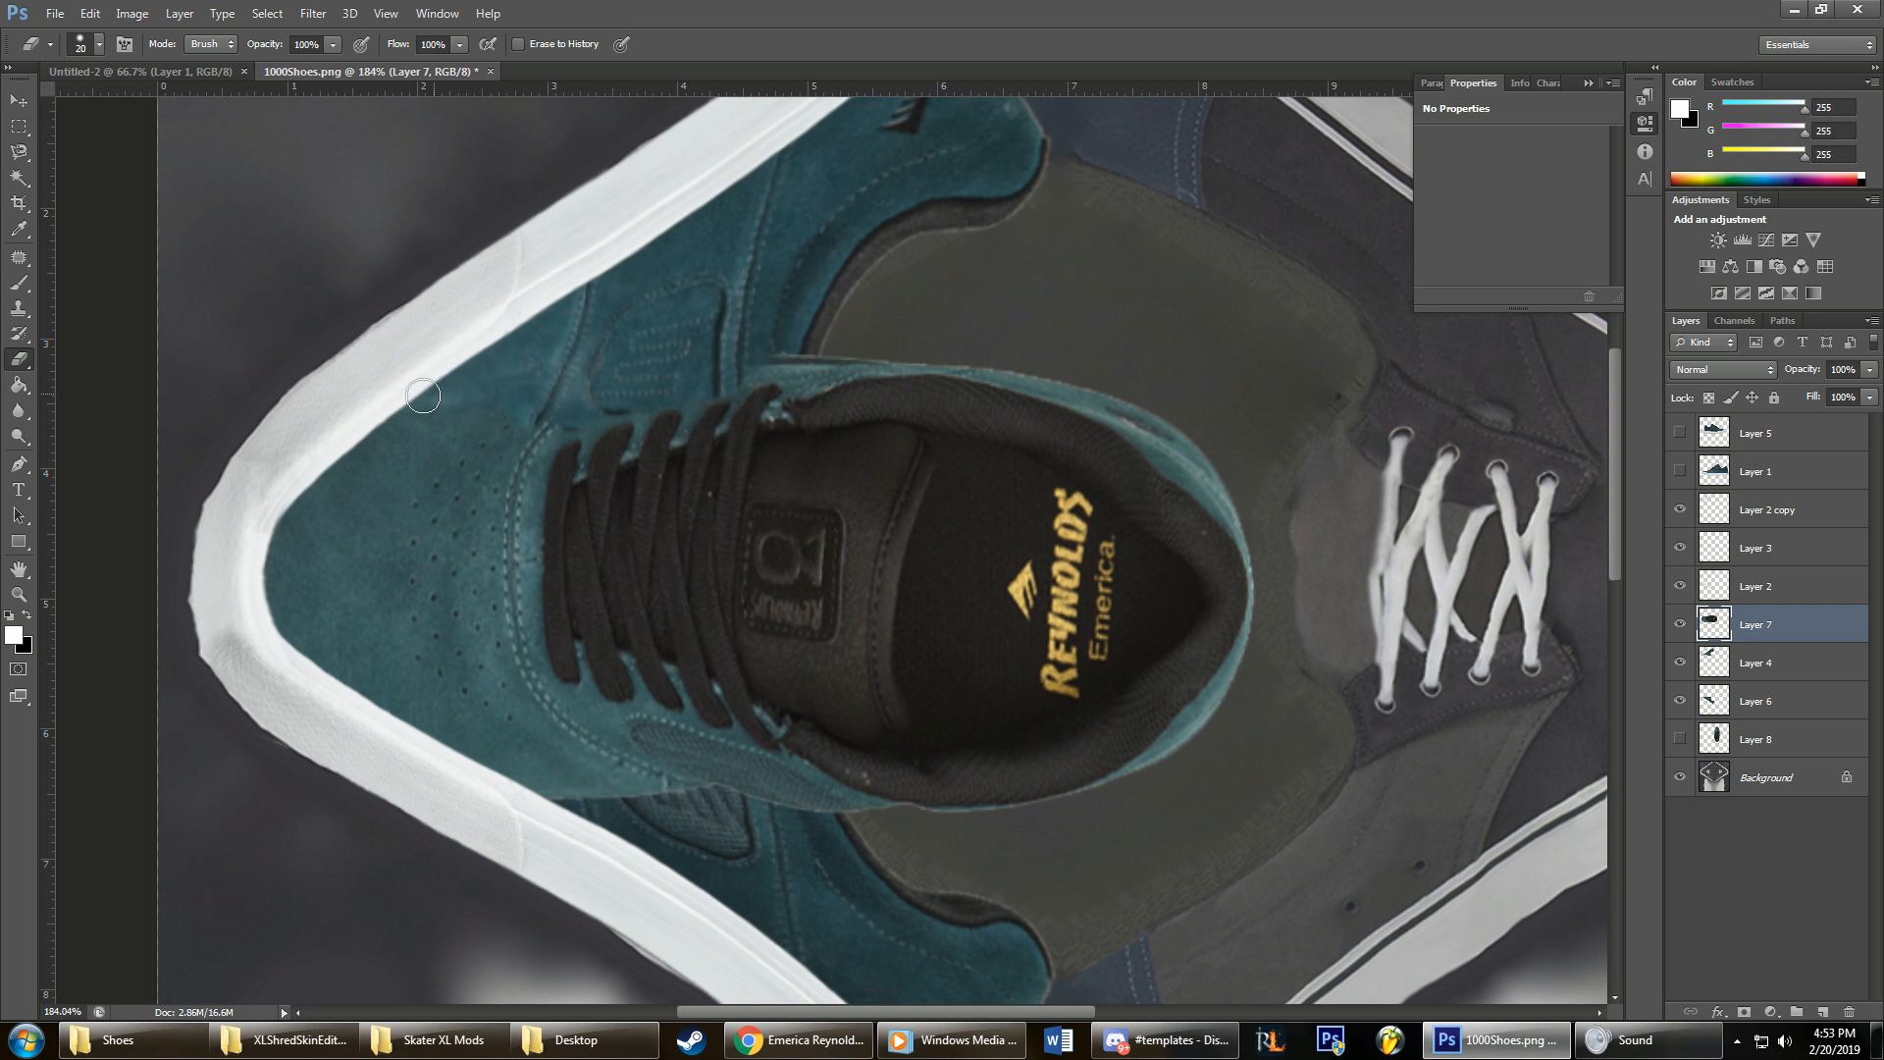
# Step: Warp Layer 7 to shift the upper lace ends slightly toward the toe
pyautogui.hotkey('ctrl', 't')
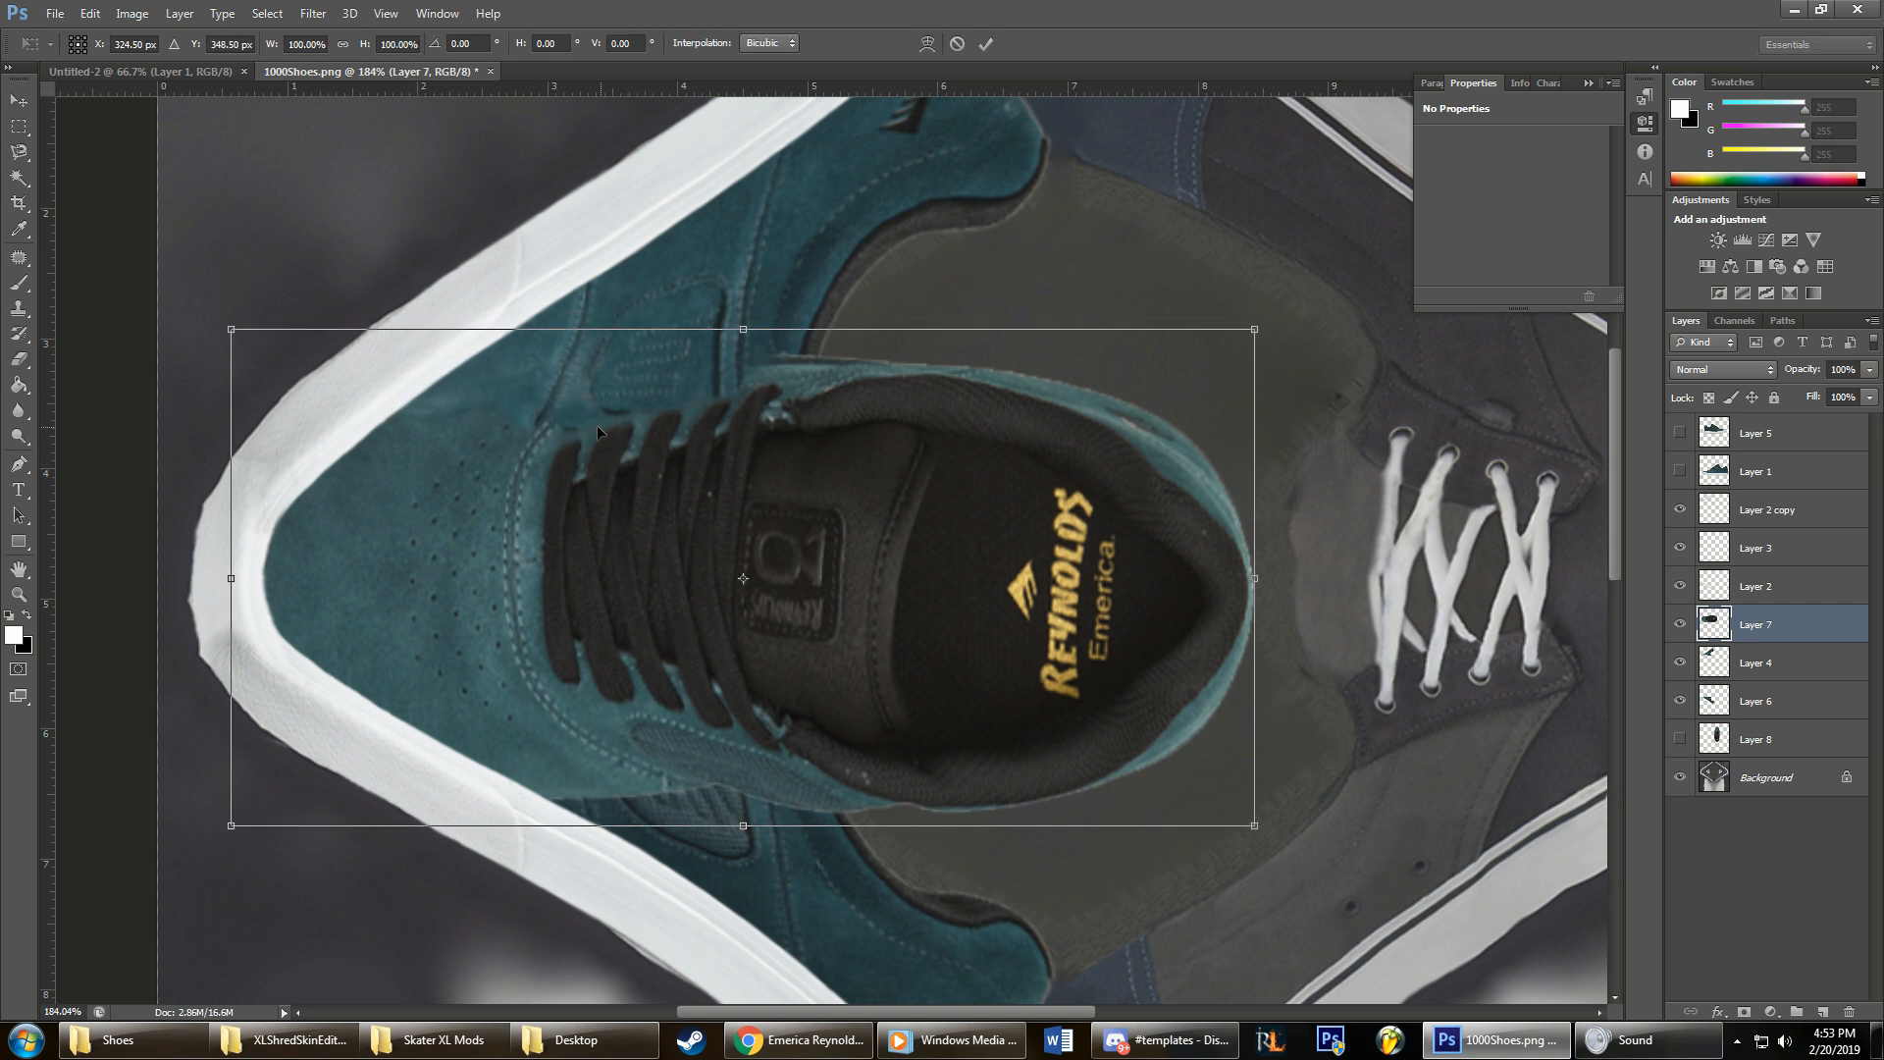
pyautogui.rightClick(569, 426)
pyautogui.click(609, 579)
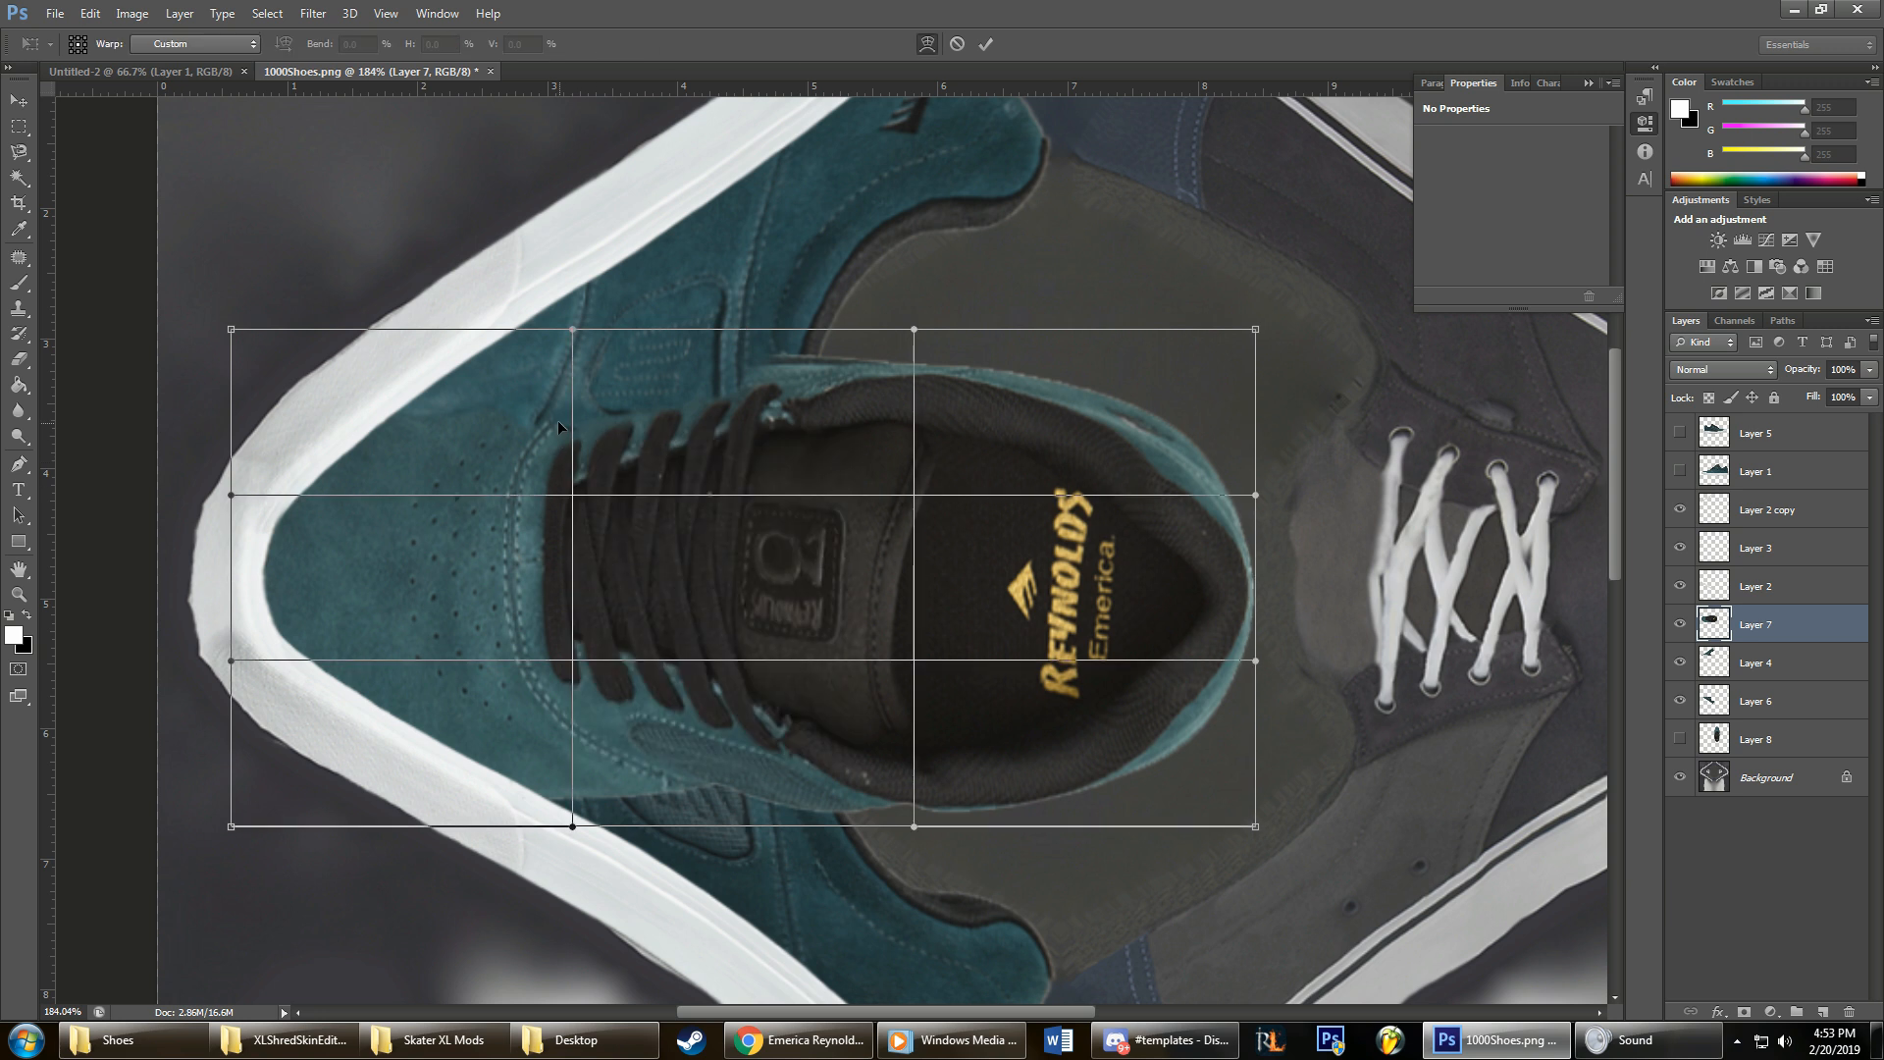
pyautogui.moveTo(557, 420); pyautogui.dragTo(545, 418)
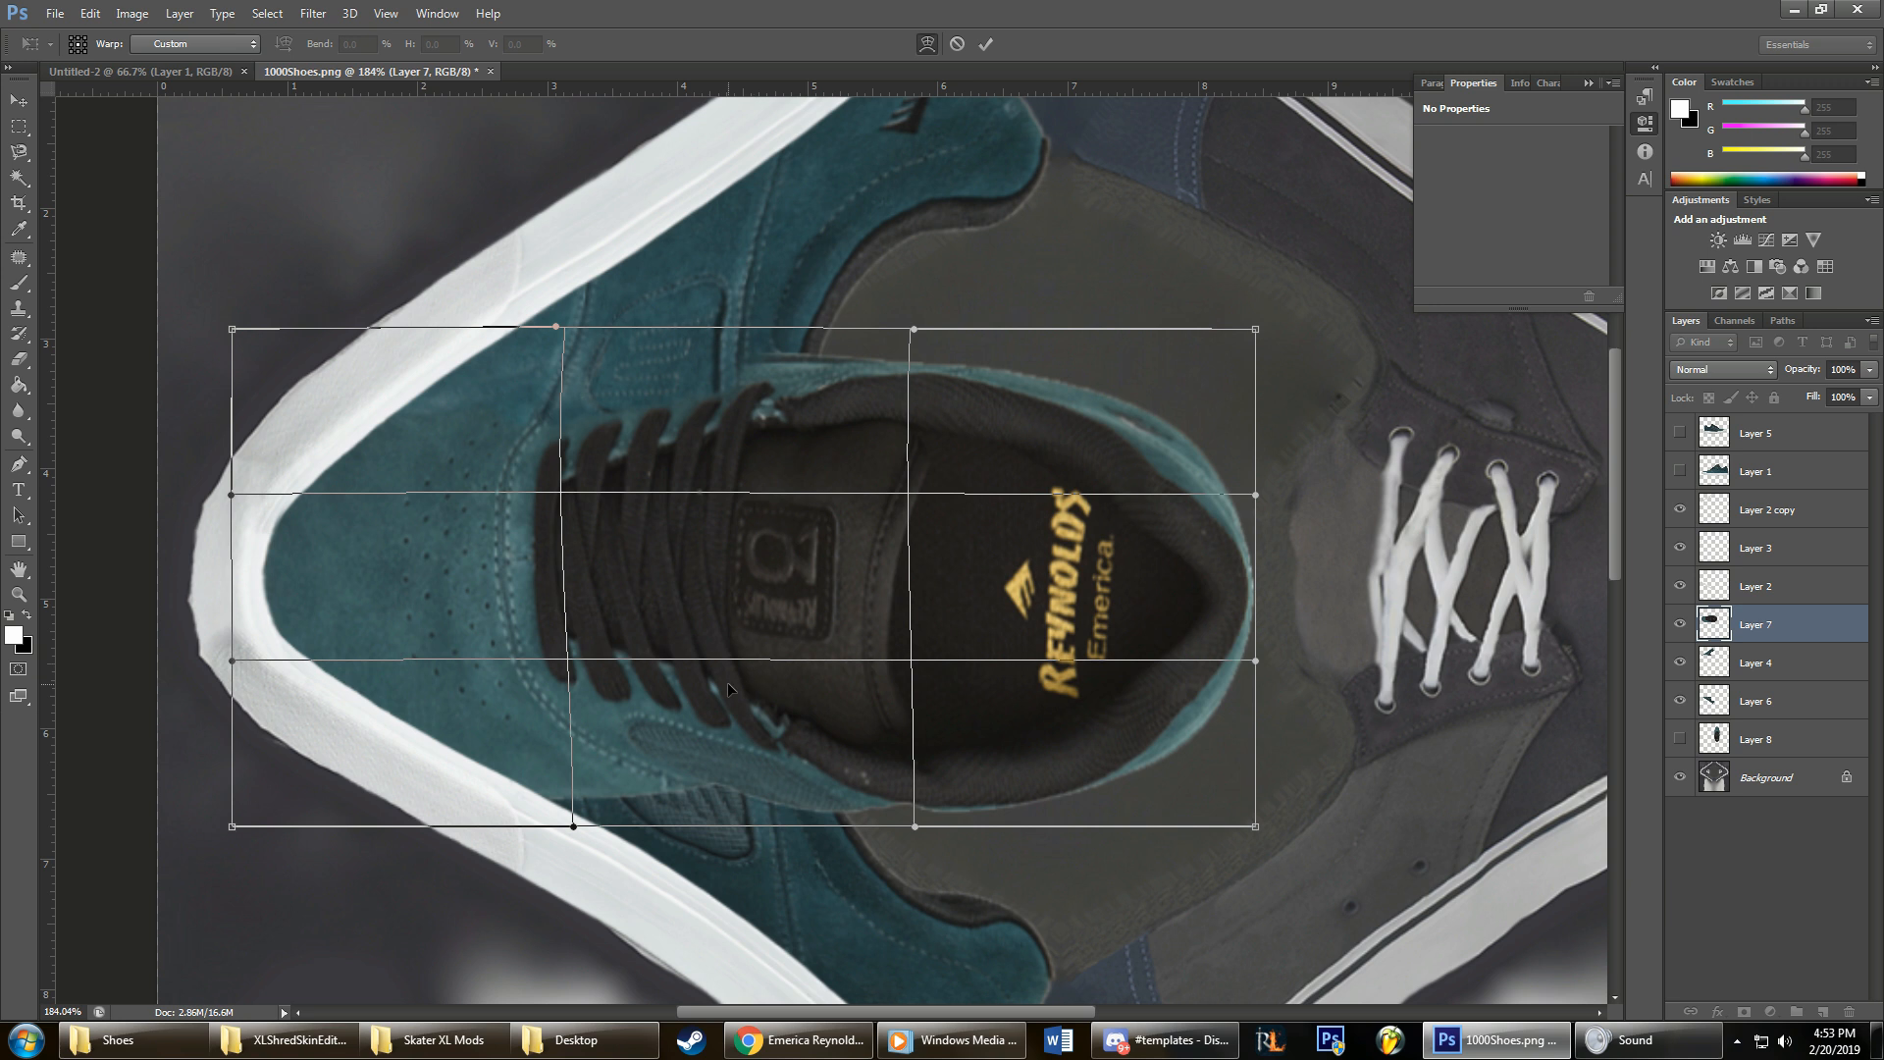
# Step: Erase the leftover Layer 7 strip between the upper laces and the side panel, reducing the eraser to 10 px
pyautogui.press('e')
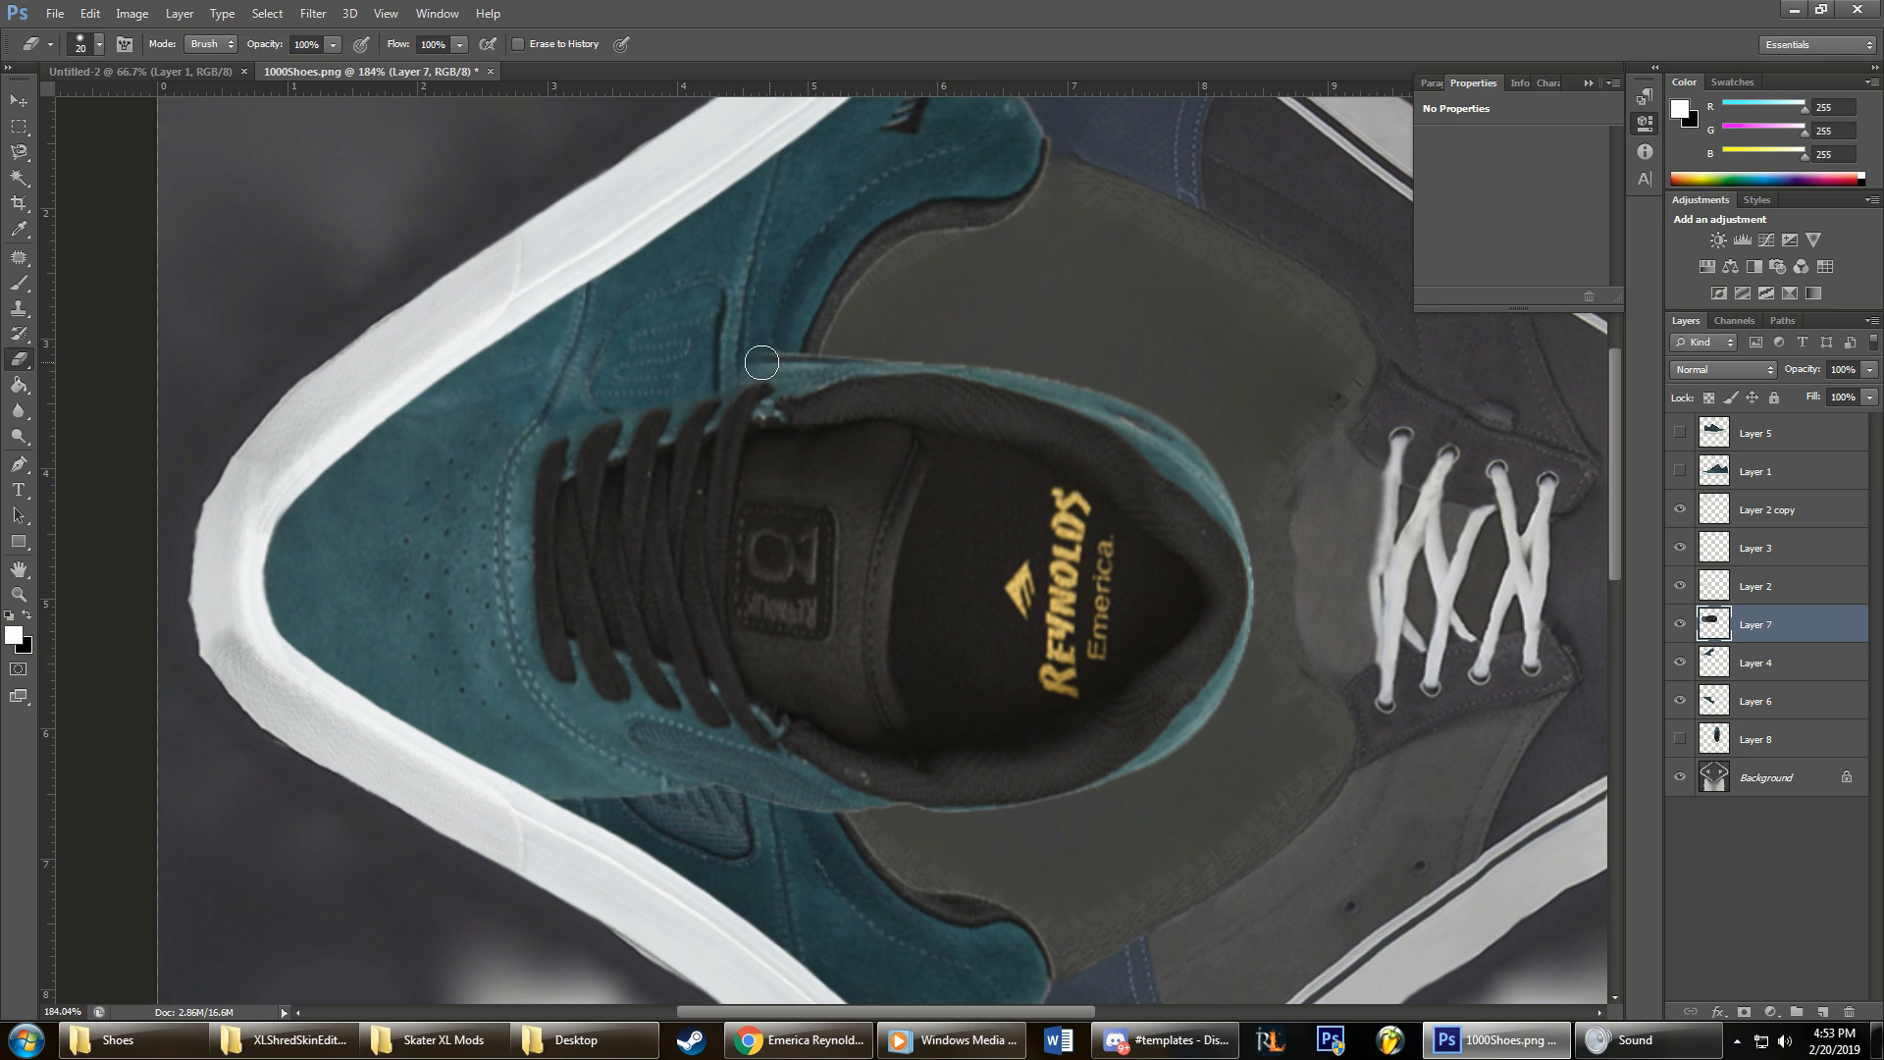
pyautogui.moveTo(738, 365)
pyautogui.mouseDown()
pyautogui.moveTo(842, 344)
pyautogui.moveTo(590, 385)
pyautogui.mouseUp()
pyautogui.press('[')
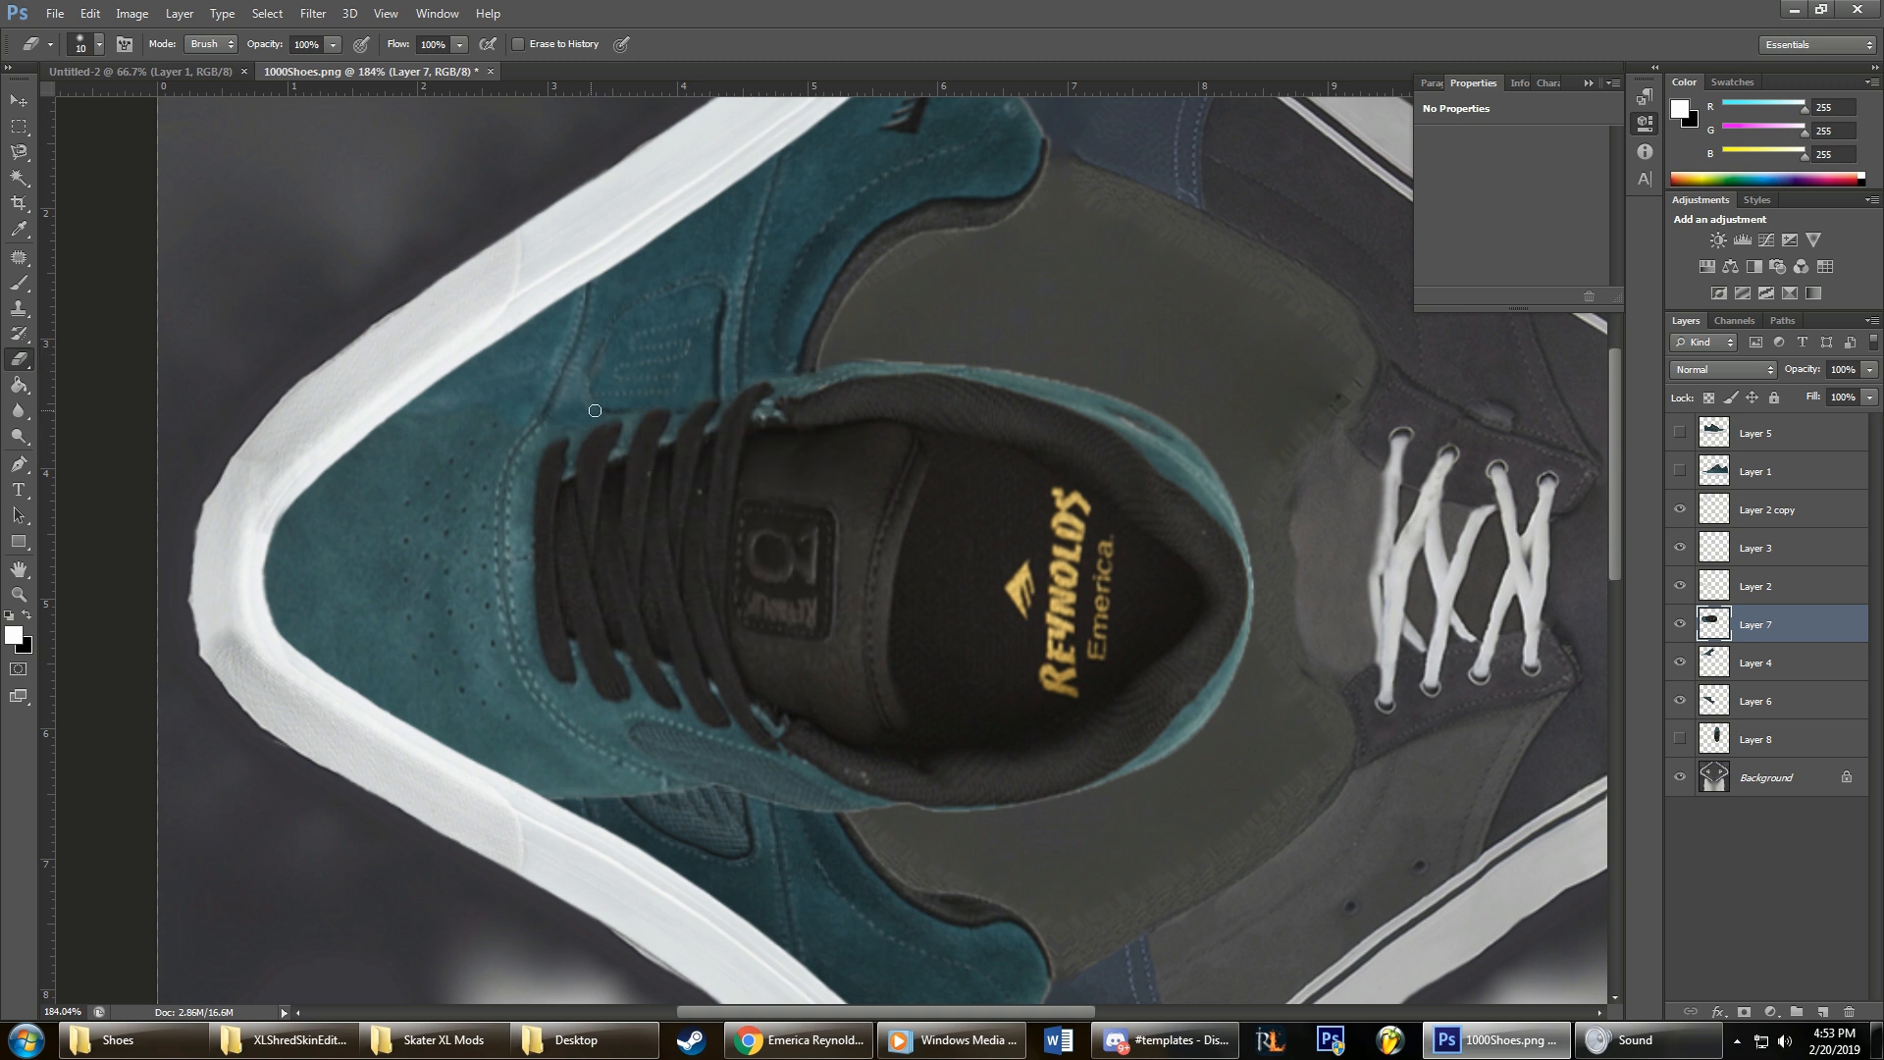
# Step: Erase Layer 7's lower edge with a 40 px eraser to uncover the emblem panel and the side panel beneath
pyautogui.press(']')
pyautogui.press(']')
pyautogui.press(']')
pyautogui.moveTo(773, 808)
pyautogui.mouseDown()
pyautogui.moveTo(635, 750)
pyautogui.moveTo(728, 811)
pyautogui.mouseUp()
pyautogui.rightClick(728, 810)
pyautogui.press('Escape')
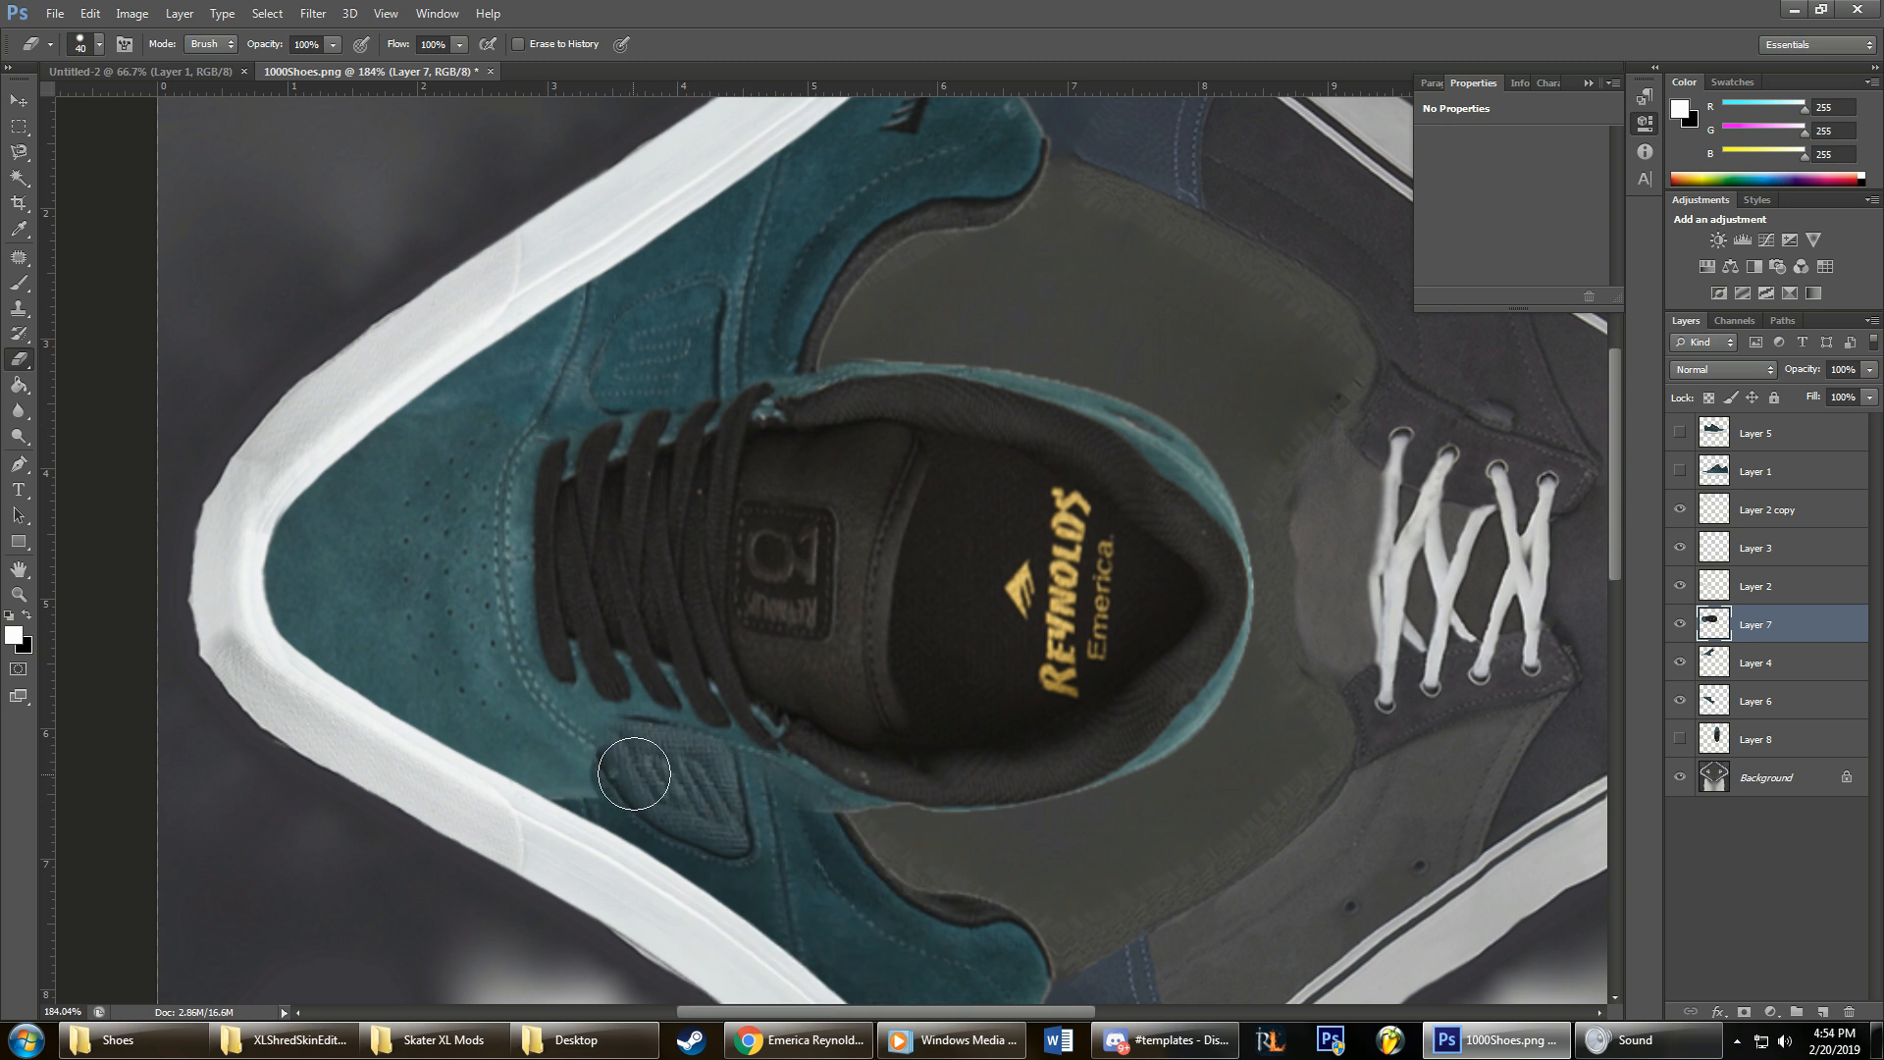
pyautogui.moveTo(601, 770)
pyautogui.mouseDown()
pyautogui.moveTo(654, 753)
pyautogui.moveTo(725, 778)
pyautogui.moveTo(703, 821)
pyautogui.mouseUp()
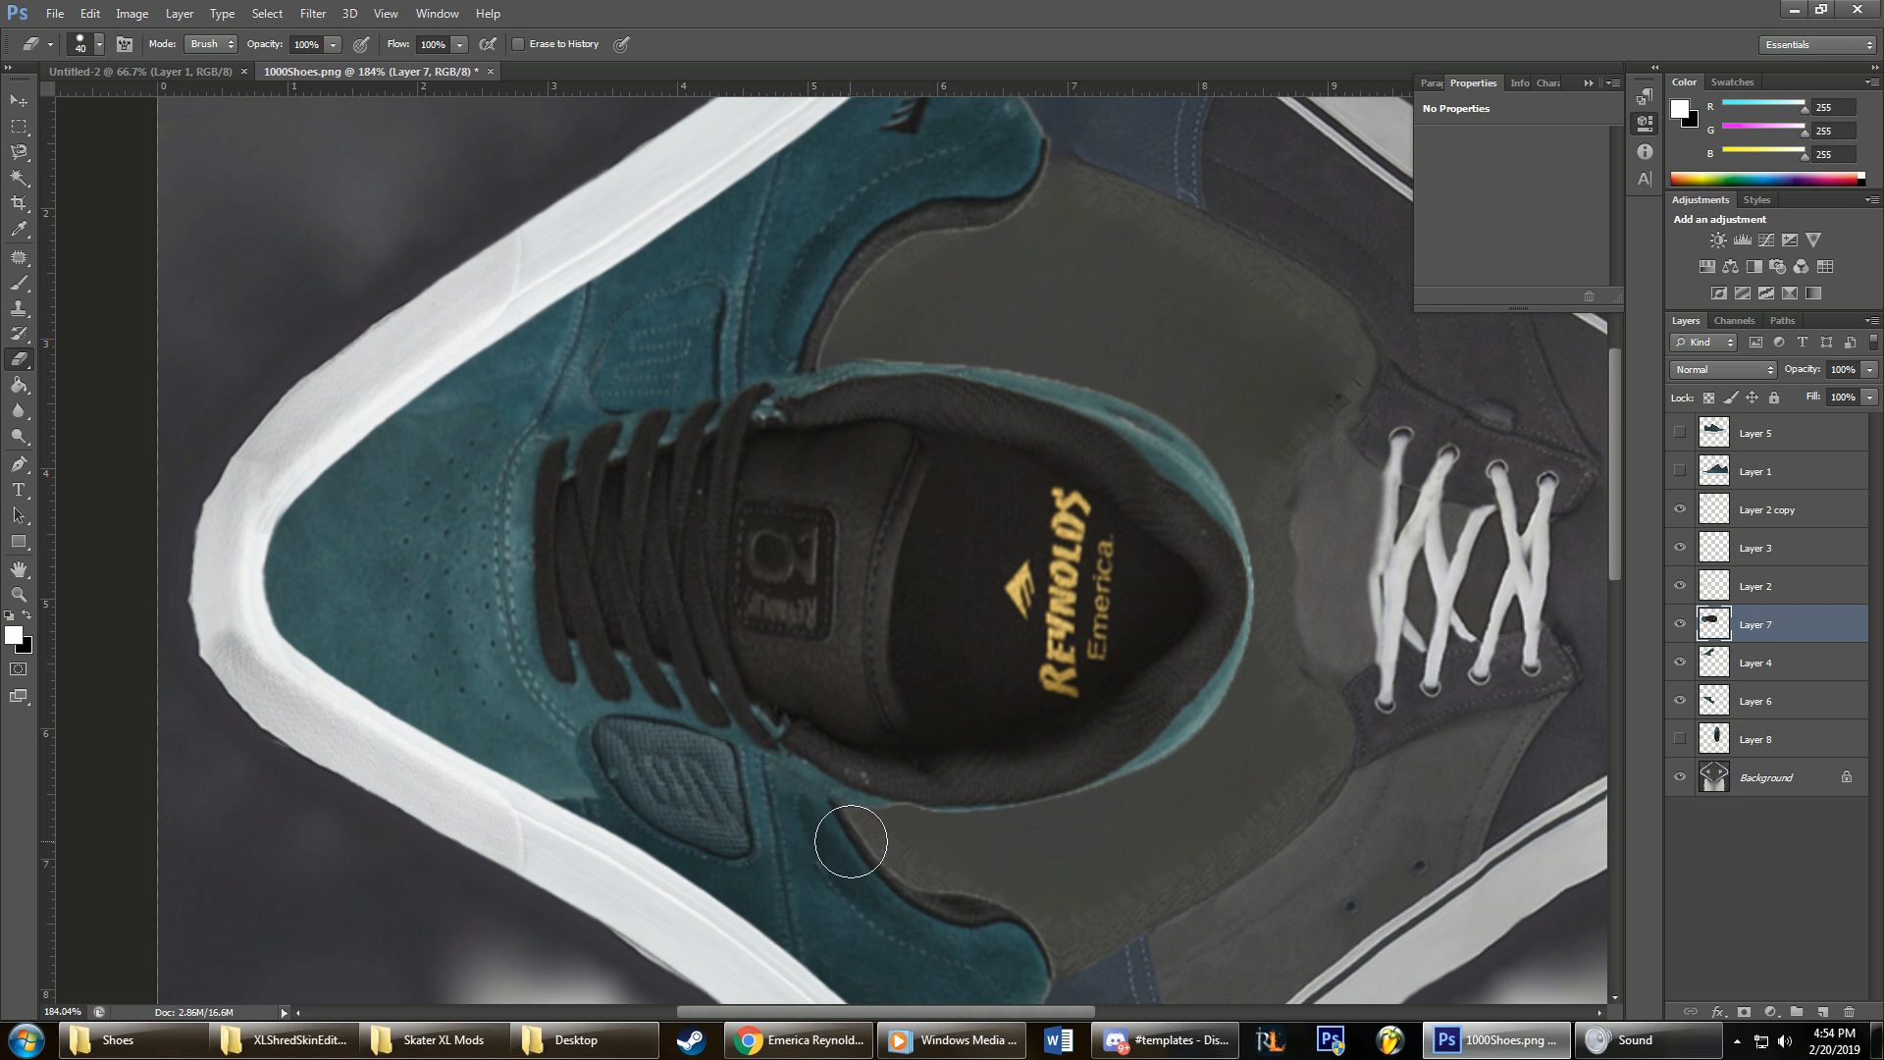
pyautogui.rightClick(677, 815)
pyautogui.click(704, 856)
pyautogui.press('Return')
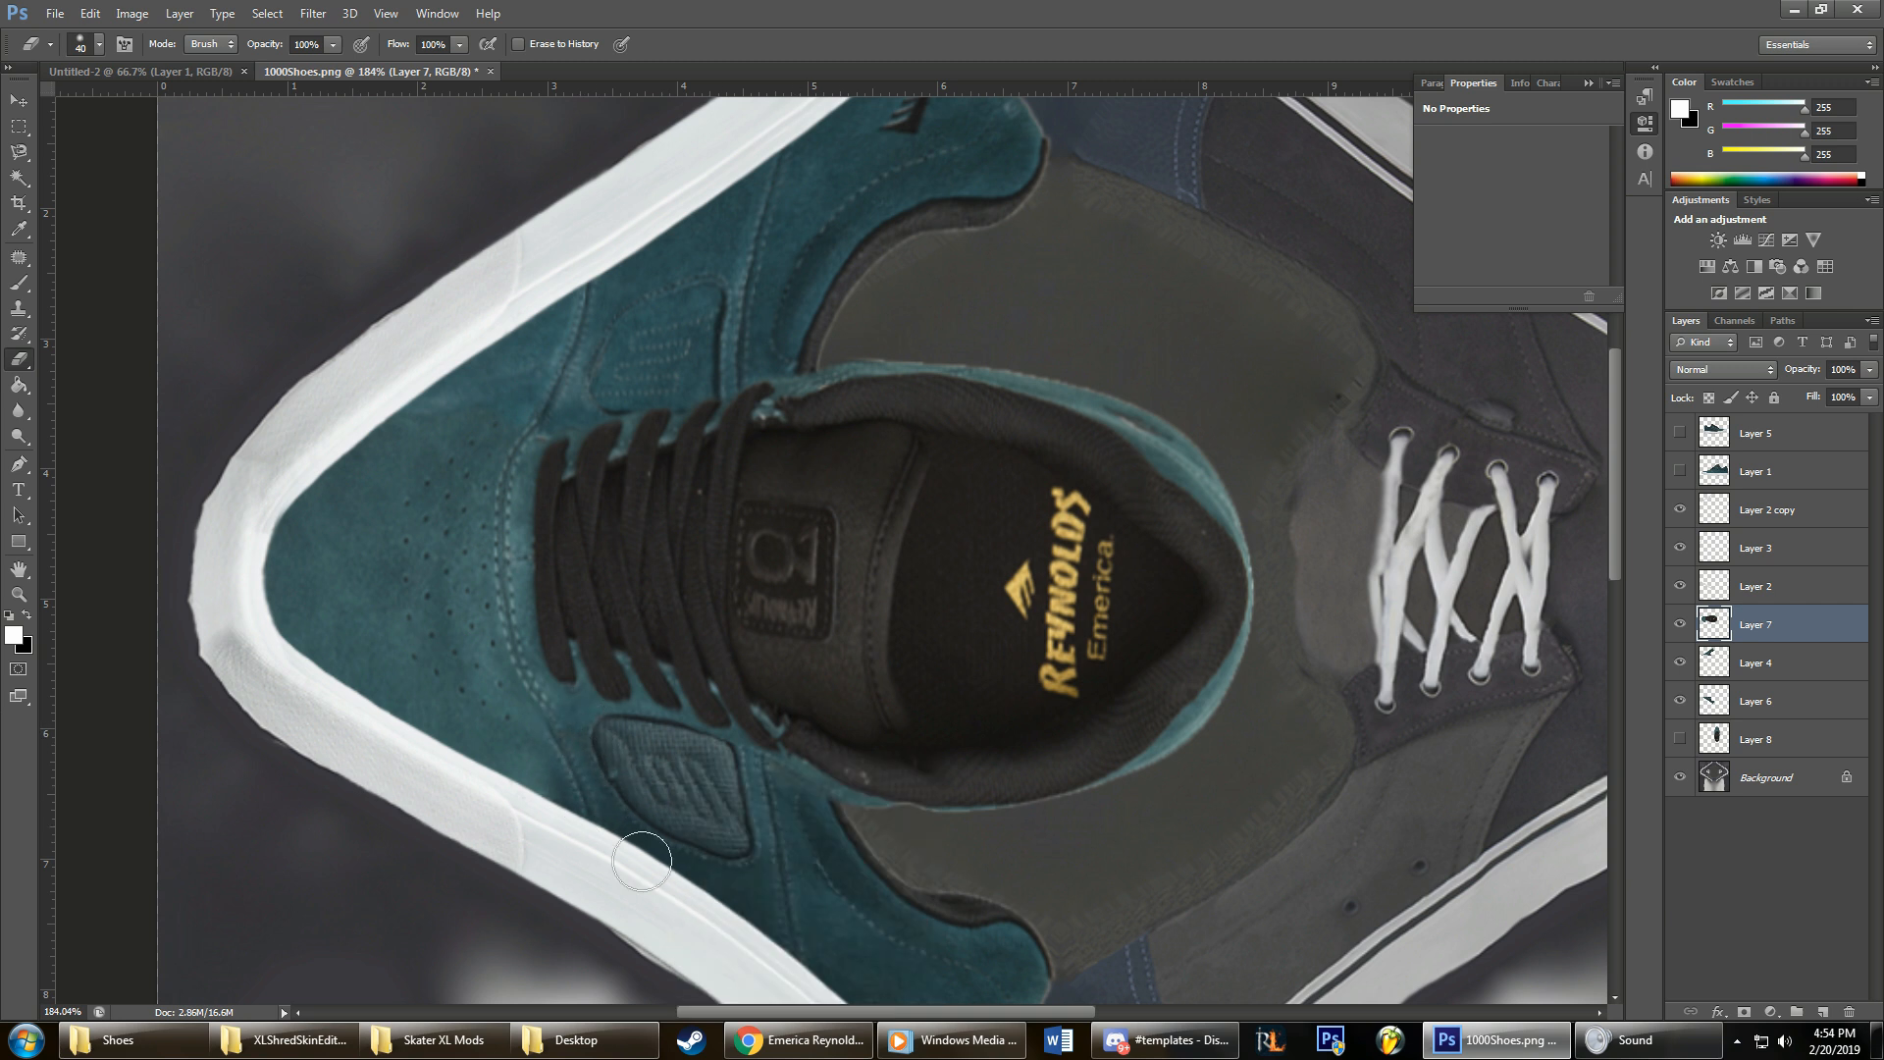
# Step: Warp Layer 7 to pull its lower laces into line with the emblem-side panel
pyautogui.hotkey('ctrl', 't')
pyautogui.rightClick(557, 709)
pyautogui.click(628, 836)
pyautogui.moveTo(557, 709)
pyautogui.mouseDown()
pyautogui.moveTo(574, 692)
pyautogui.moveTo(557, 692)
pyautogui.moveTo(739, 773)
pyautogui.mouseUp()
pyautogui.press('Return')
# Step: Trim Layer 7 between the lower laces and the emblem panel, using eraser sizes from 10 px to 60 px
pyautogui.press('[')
pyautogui.press('[')
pyautogui.press('[')
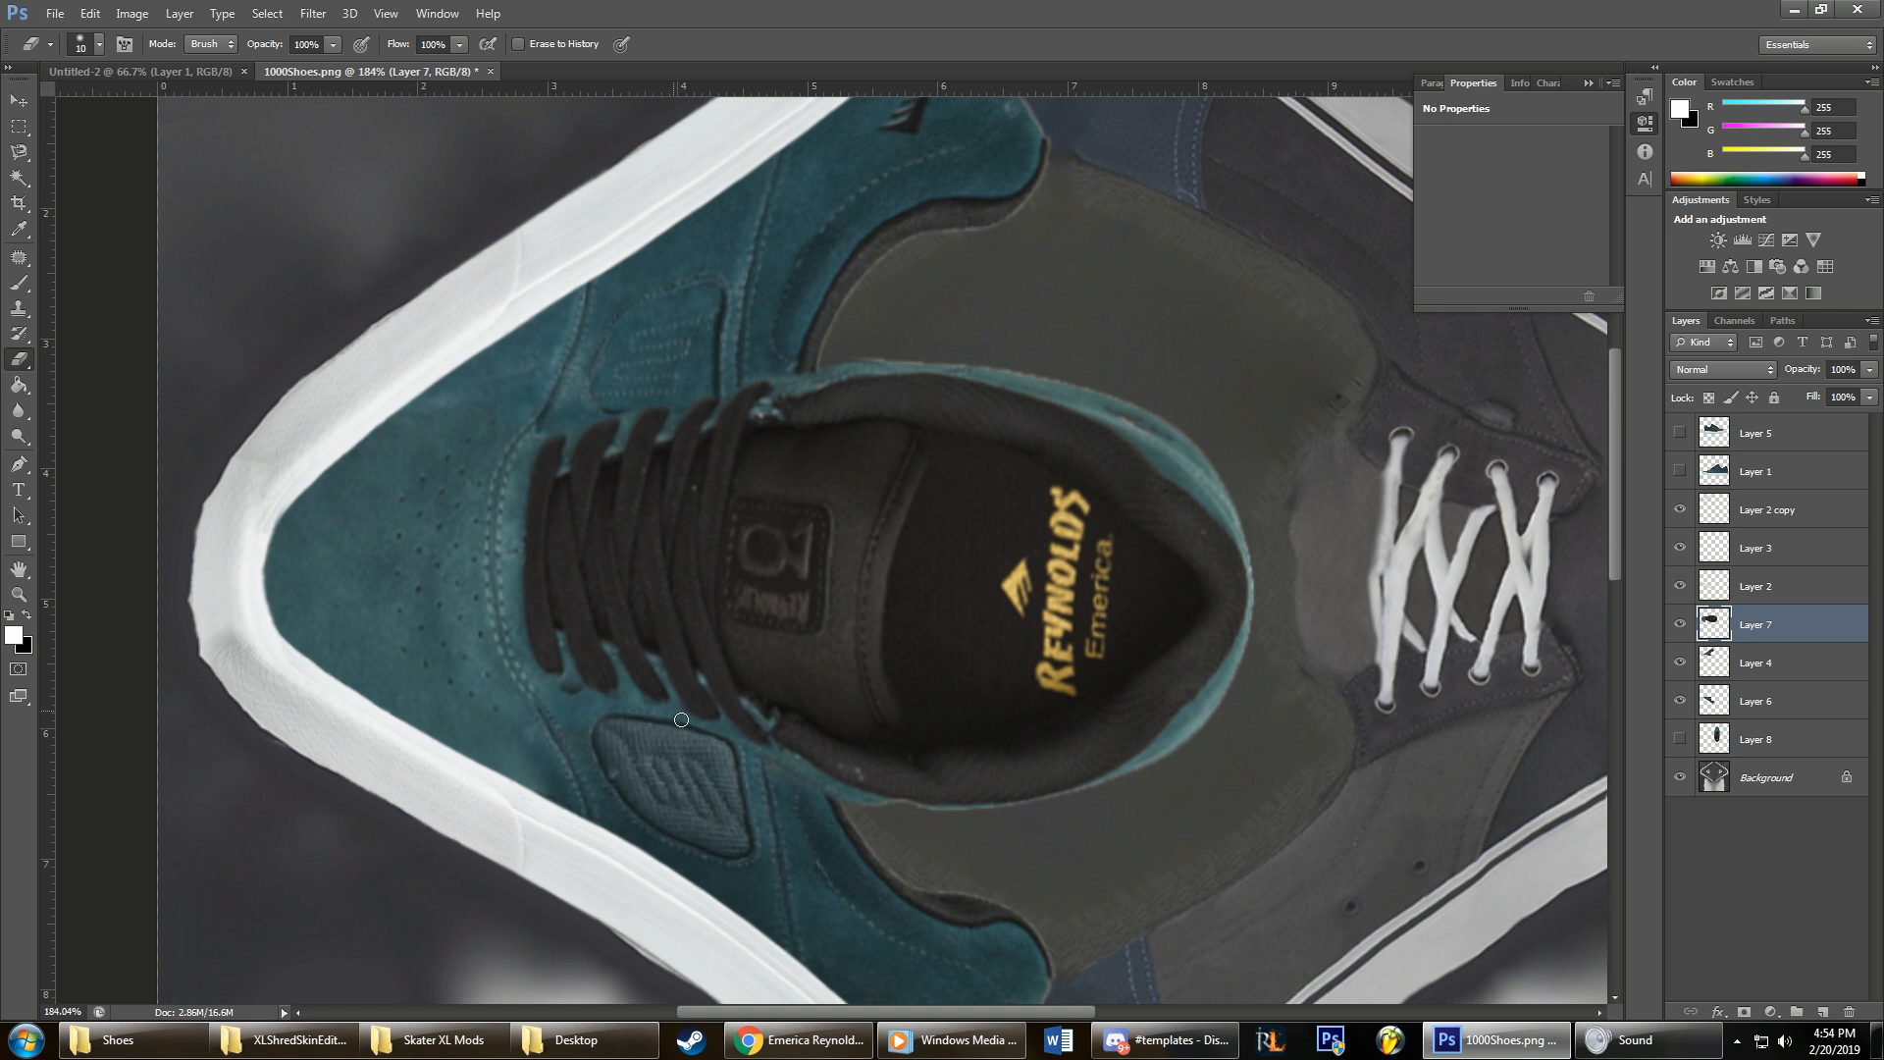
pyautogui.press(']')
pyautogui.press(']')
pyautogui.press(']')
pyautogui.press(']')
pyautogui.press(']')
# Step: Check the fit by toggling Layer 7, and erase it over the lower gold eyelet with a 10 px eraser
pyautogui.press('z')
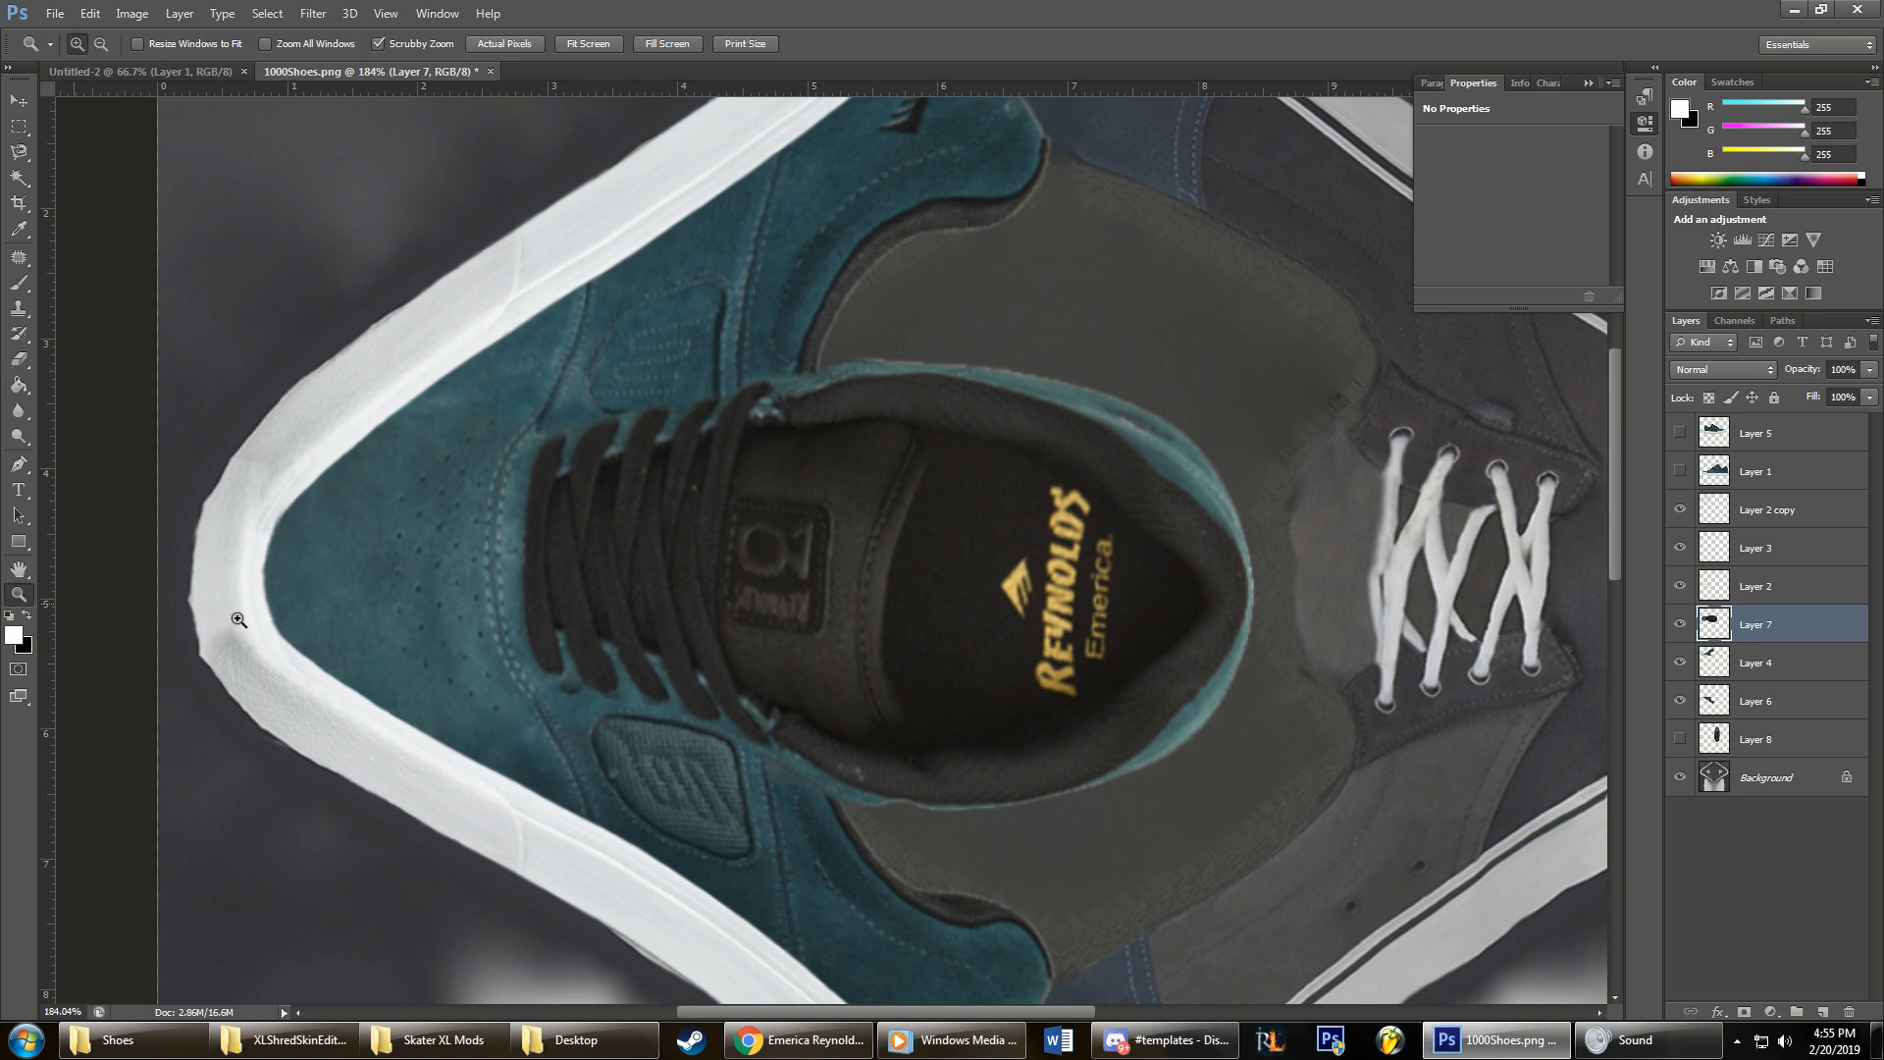
pyautogui.scroll(-3, 339, 584)
pyautogui.click(1680, 624)
pyautogui.click(1680, 628)
pyautogui.press('e')
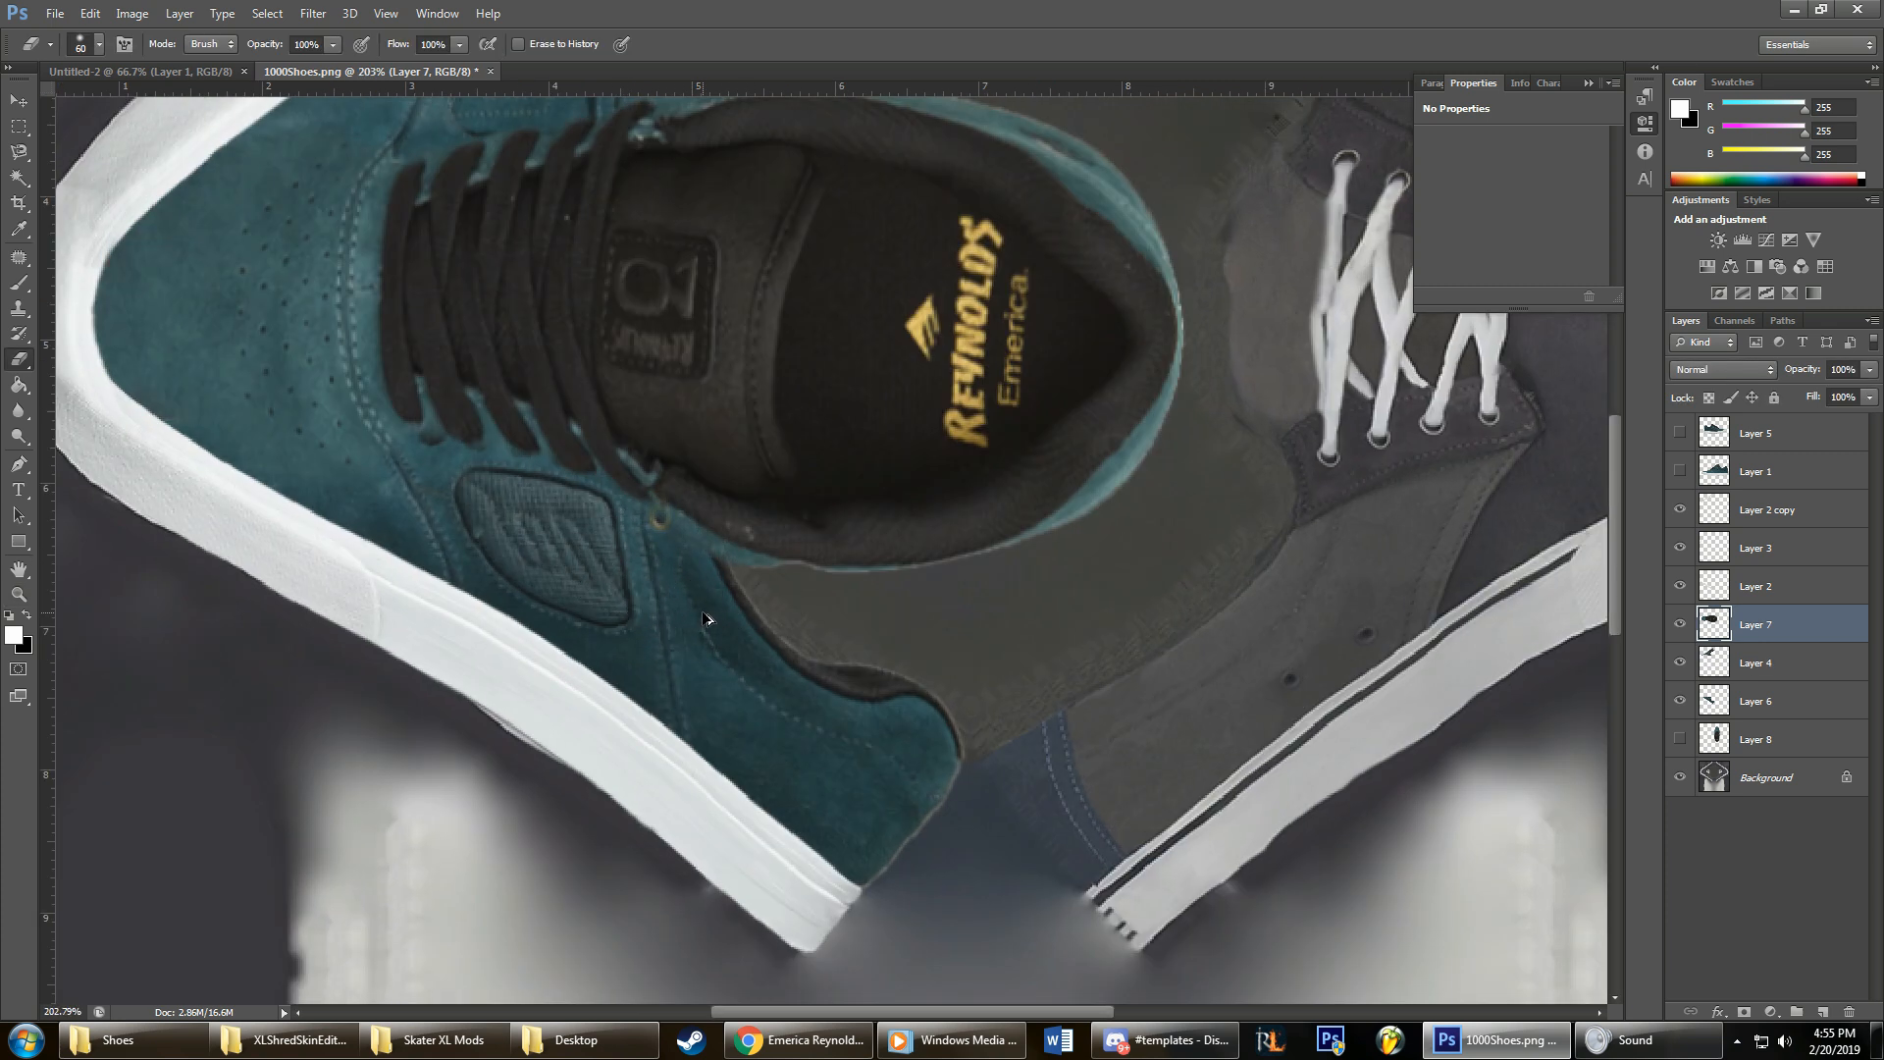
pyautogui.rightClick(677, 564)
pyautogui.doubleClick(849, 583)
pyautogui.write('10')
pyautogui.press('Return')
pyautogui.scroll(1, 791, 576)
pyautogui.scroll(3, 791, 576)
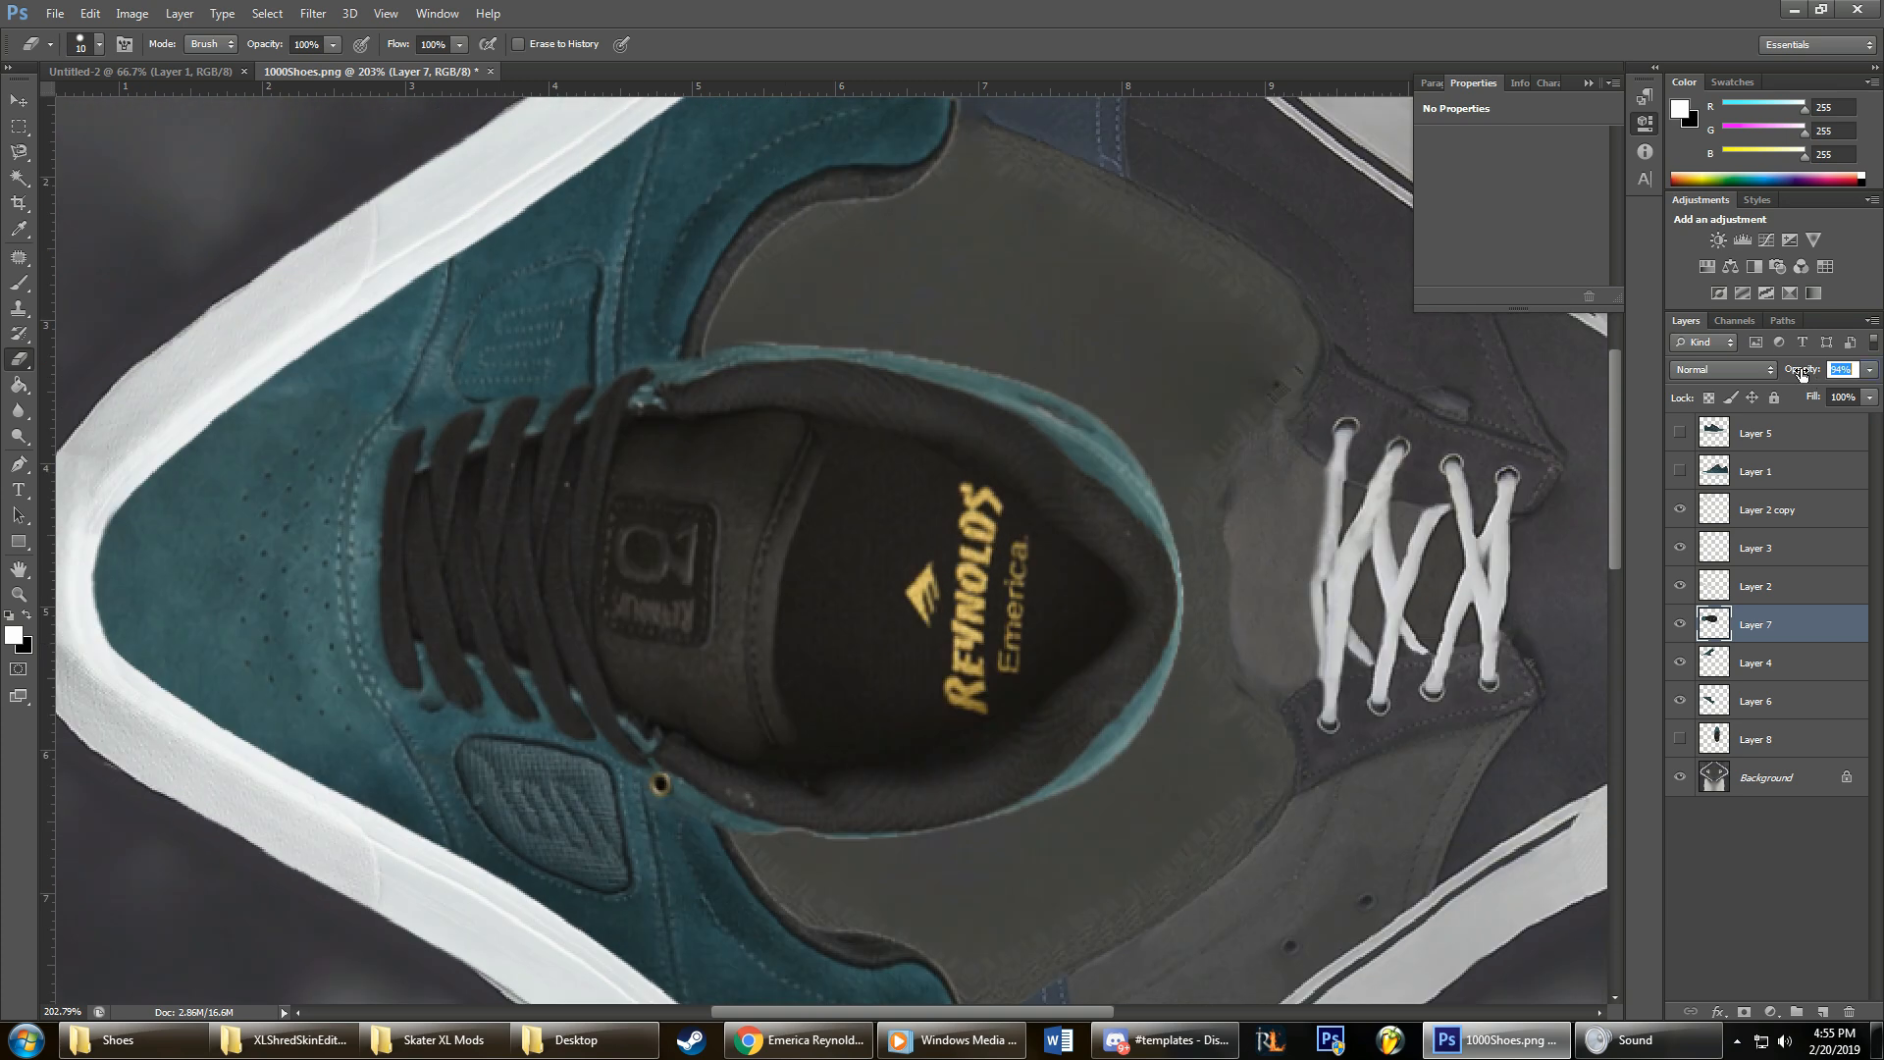
# Step: Erase Layer 7 over the gold eyelets on both sides at 78% layer opacity, and restore its opacity to 100%
pyautogui.press('7')
pyautogui.press('8')
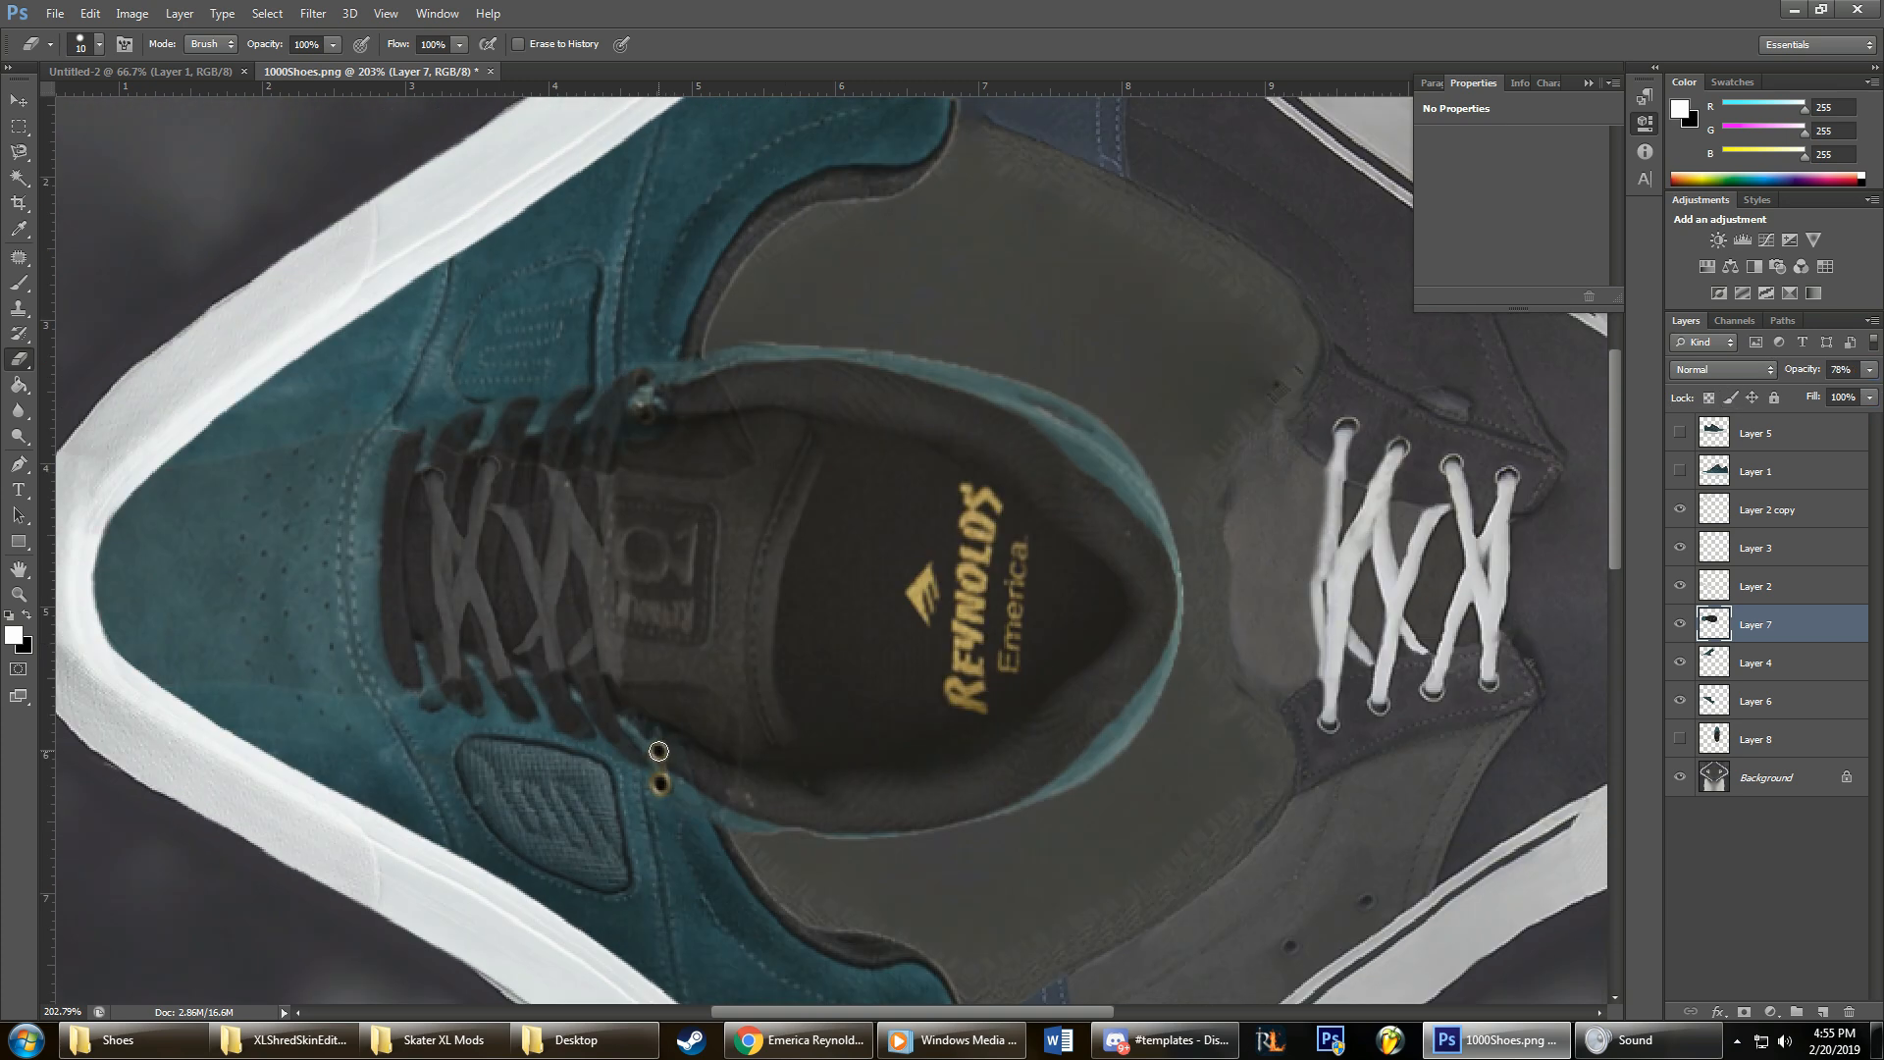
pyautogui.scroll(1, 681, 776)
pyautogui.press('z')
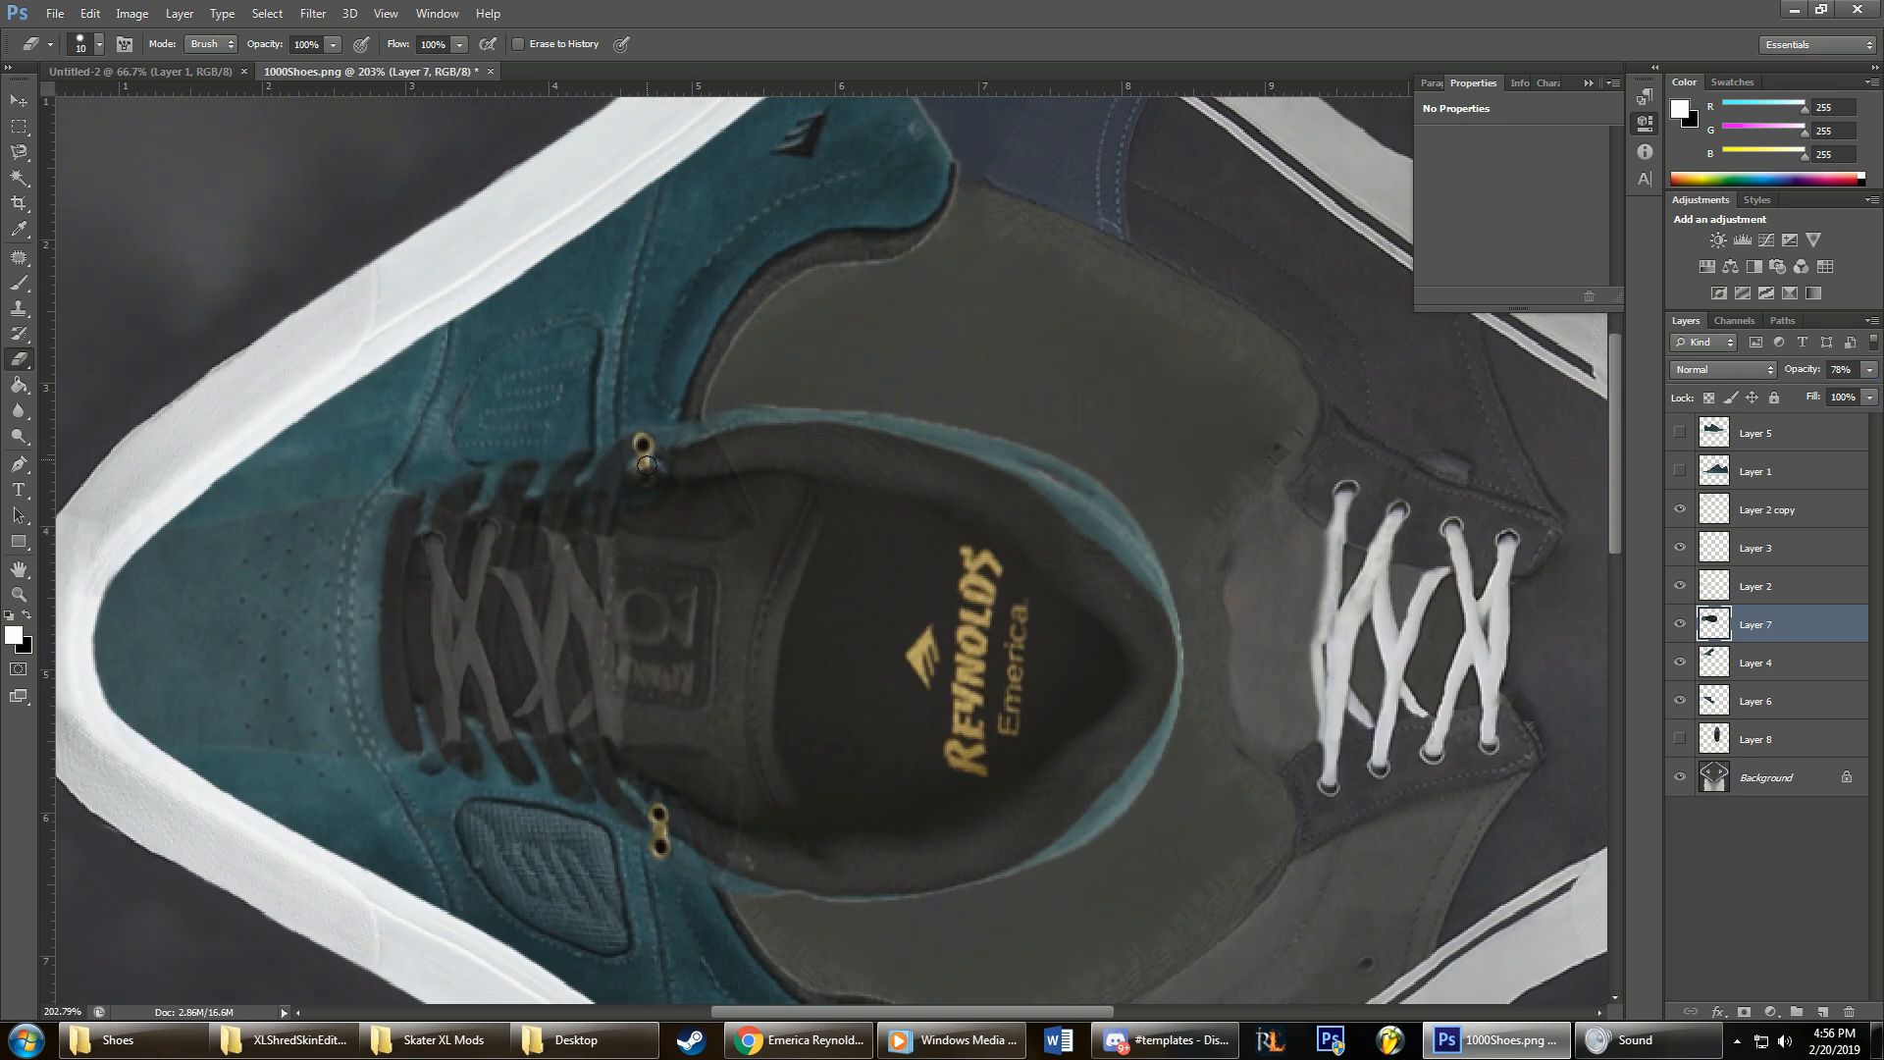
pyautogui.moveTo(569, 635); pyautogui.dragTo(510, 611)
pyautogui.press('0')
# Step: Erase Layer 7's overlap between the upper laces, eyelets and stitched side panel with a 9 px eraser
pyautogui.moveTo(400, 521); pyautogui.dragTo(528, 521)
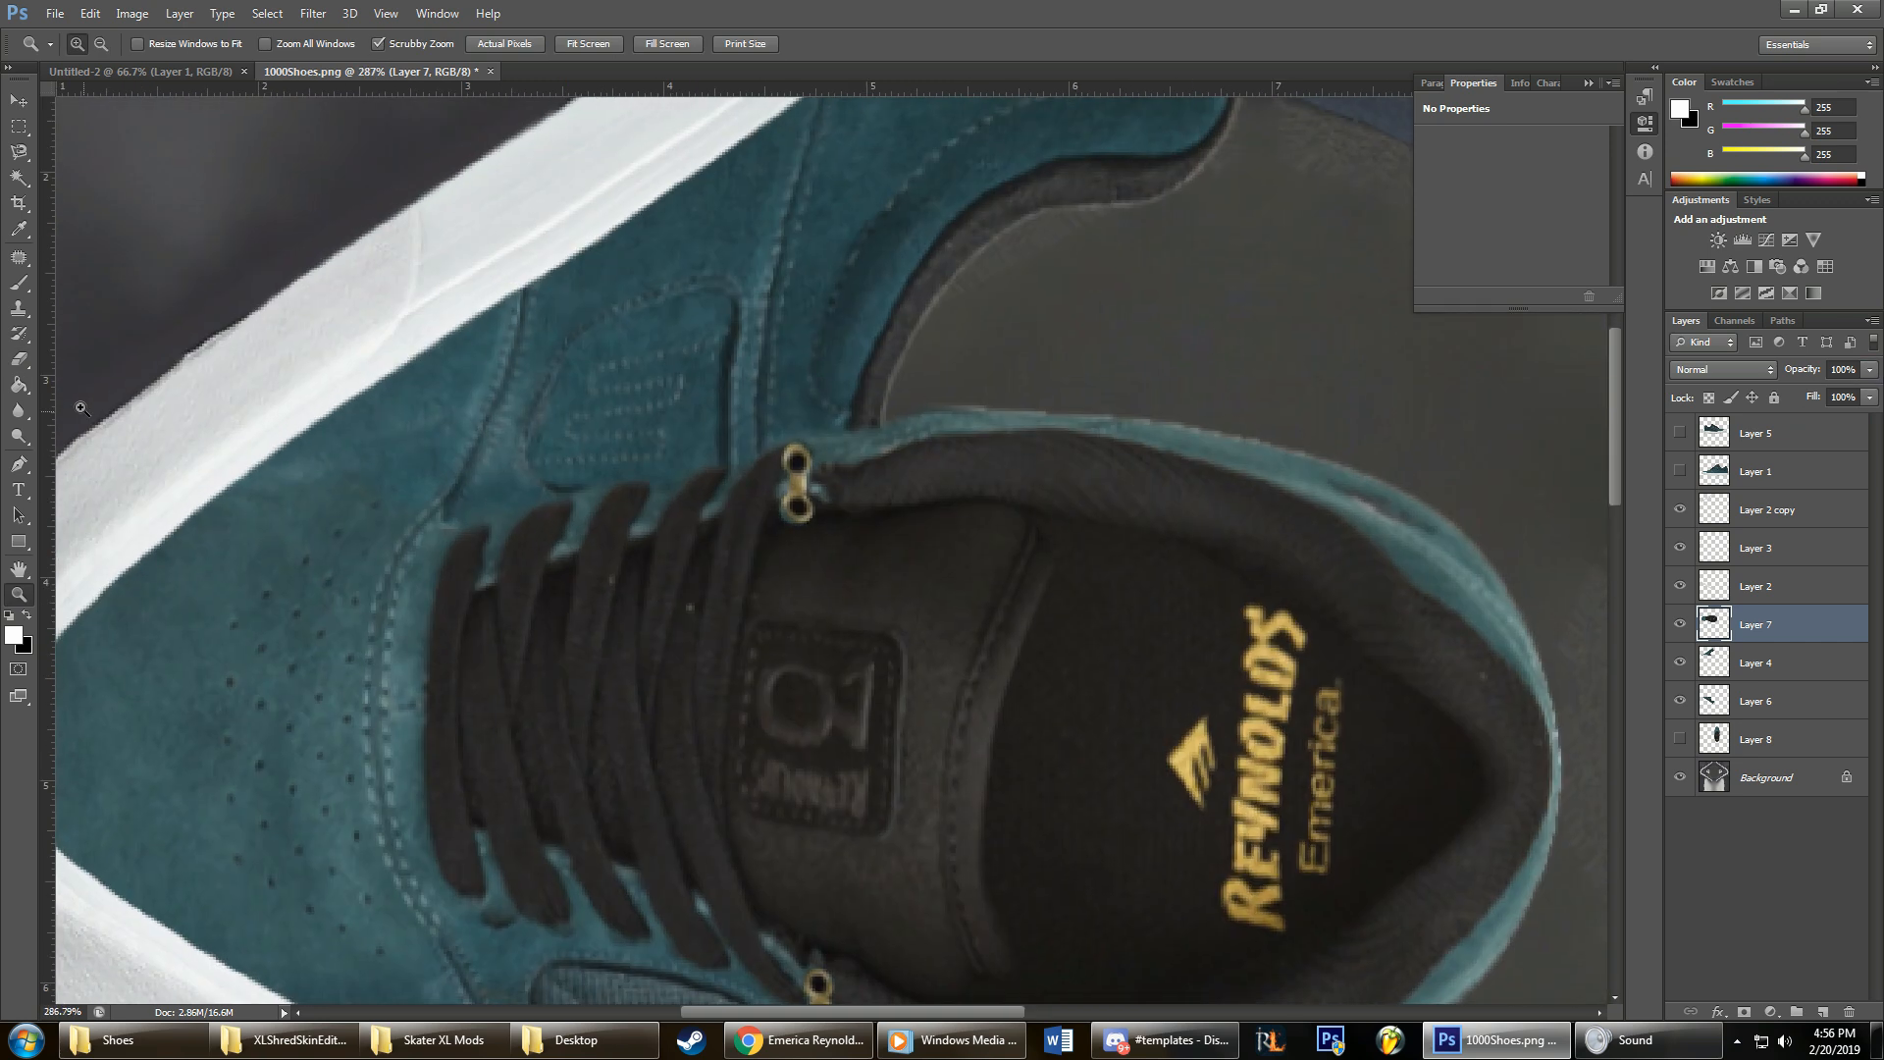
pyautogui.click(19, 359)
pyautogui.rightClick(380, 364)
pyautogui.doubleClick(561, 389)
pyautogui.write('89')
pyautogui.press('Return')
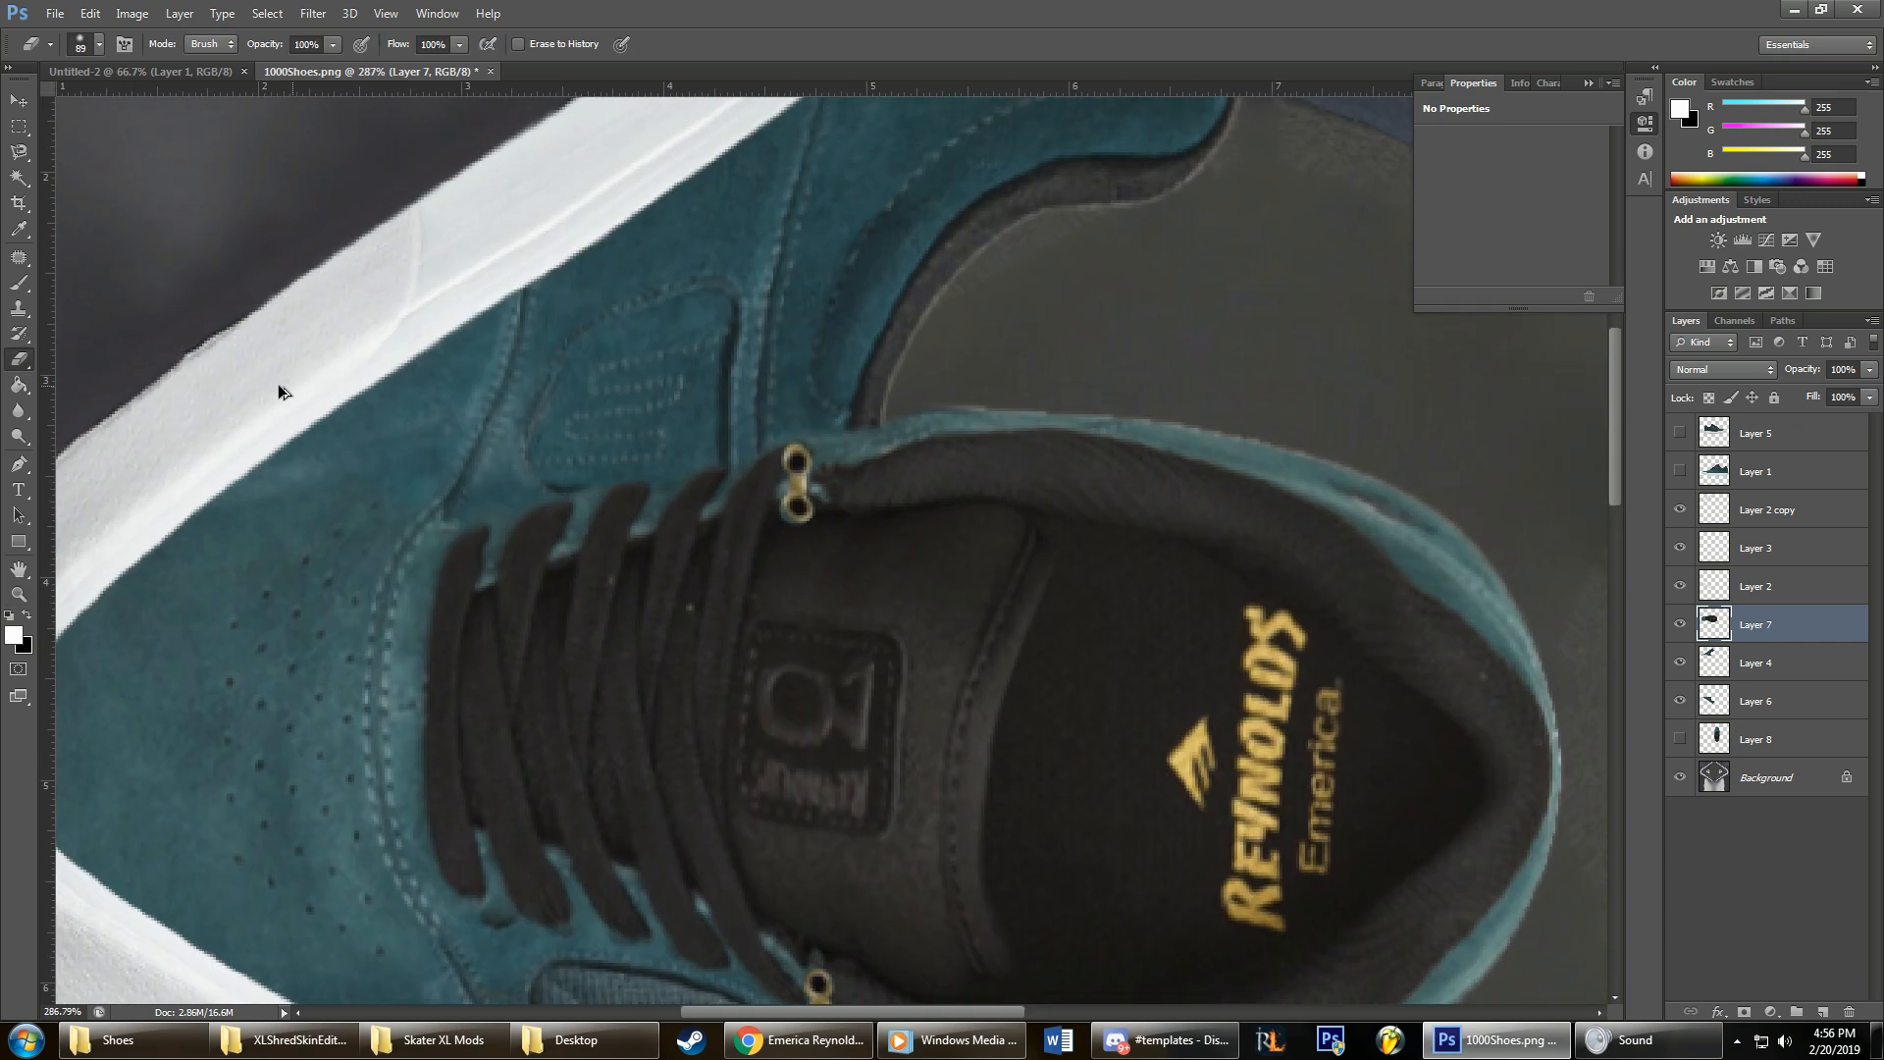
pyautogui.press('[')
pyautogui.press('[')
pyautogui.press('[')
pyautogui.press('[')
pyautogui.press('[')
pyautogui.press('[')
pyautogui.press('[')
pyautogui.press('[')
pyautogui.press('[')
pyautogui.moveTo(661, 492); pyautogui.dragTo(775, 455)
pyautogui.click(18, 595)
pyautogui.moveTo(788, 534); pyautogui.dragTo(677, 538)
pyautogui.moveTo(1802, 370); pyautogui.dragTo(1852, 398)
pyautogui.moveTo(732, 525); pyautogui.dragTo(844, 522)
pyautogui.press('e')
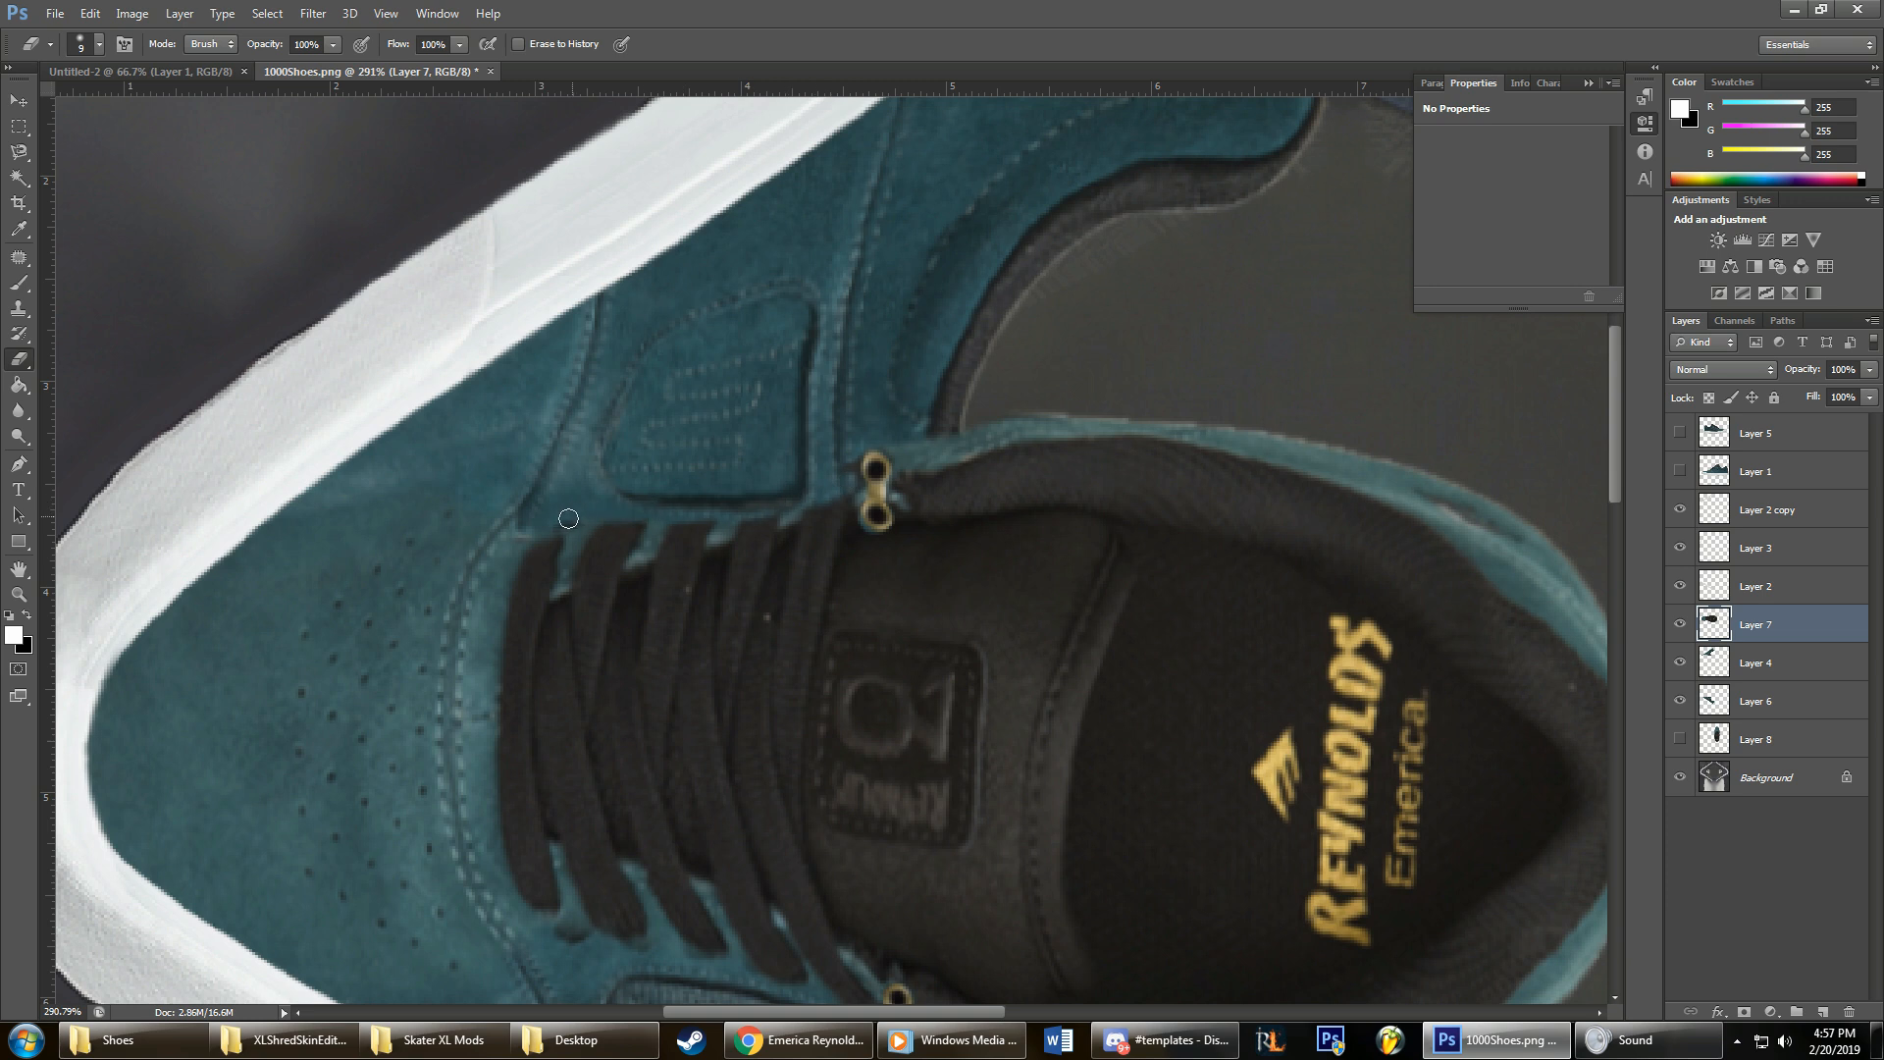
# Step: Clone teal suede over the dark spot below the leftmost lower lace end on Layer 6, using a 10 px Clone Stamp
pyautogui.press('s')
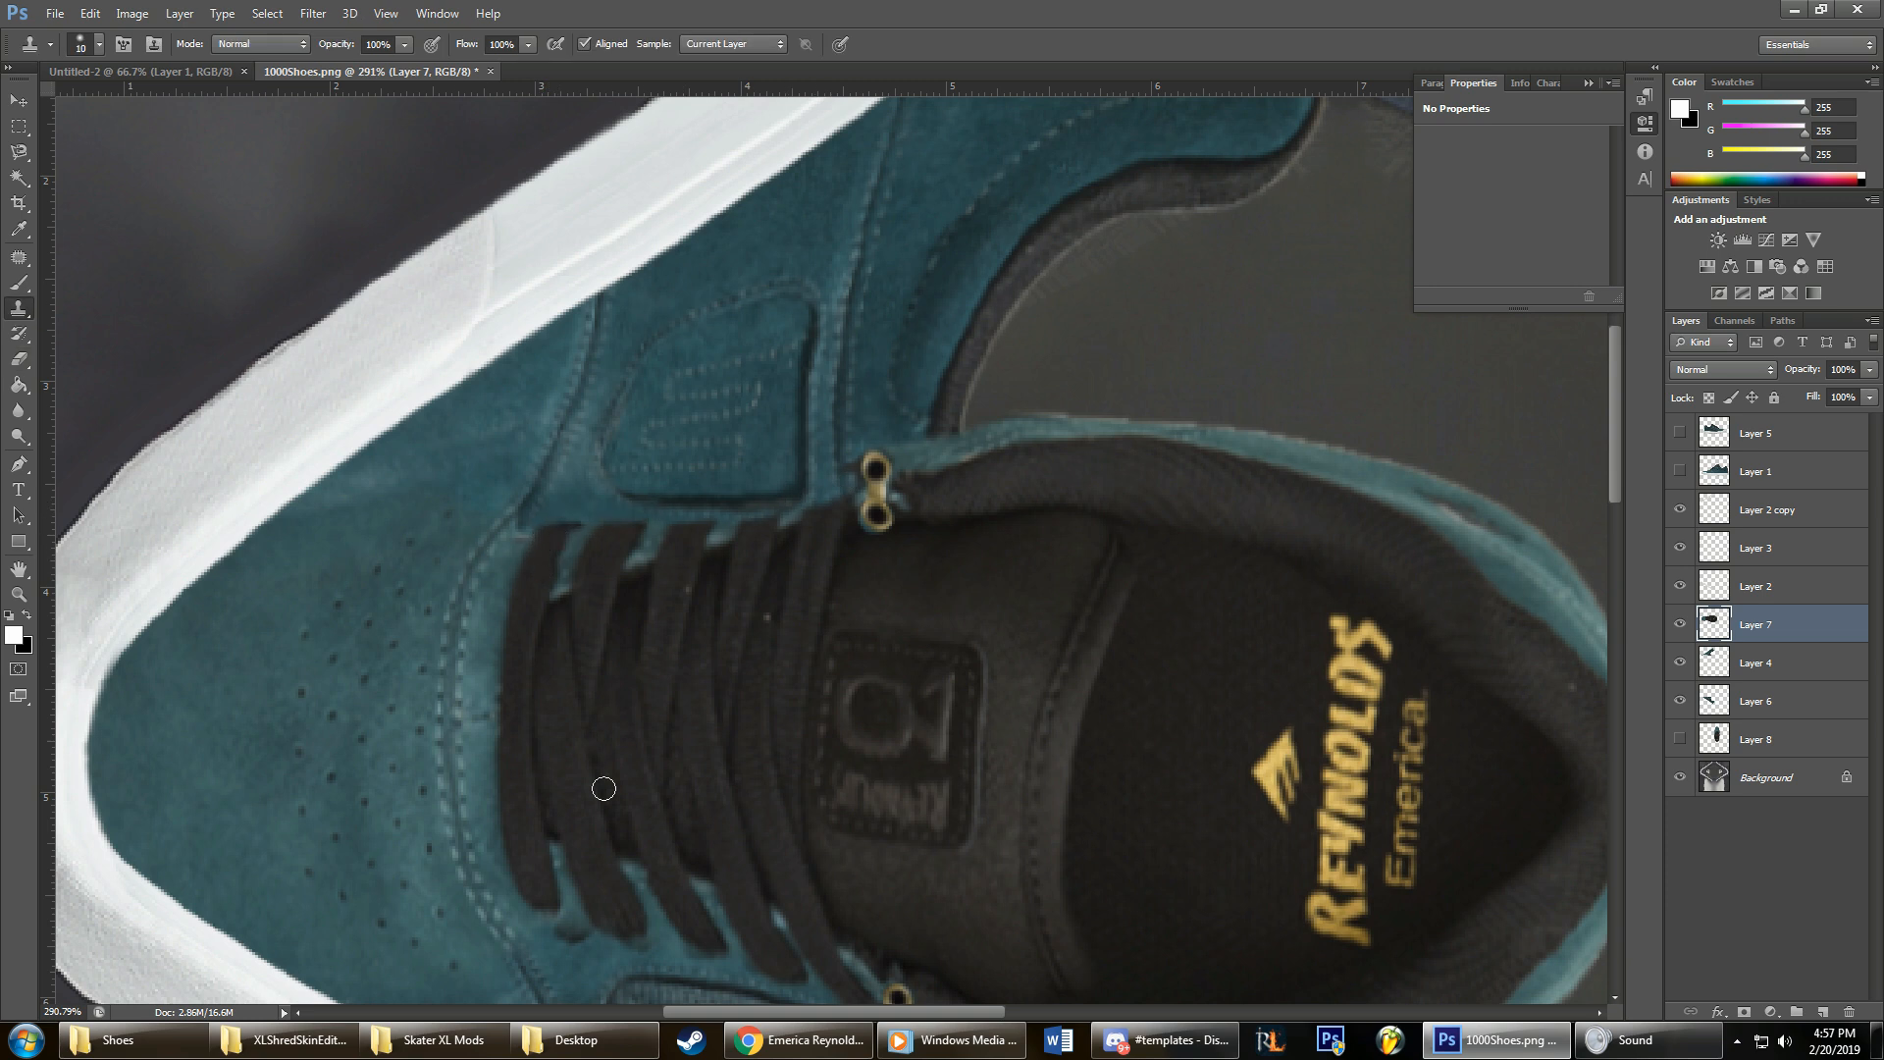
pyautogui.press('z')
pyautogui.moveTo(761, 555); pyautogui.dragTo(766, 806)
pyautogui.scroll(-1, 766, 806)
pyautogui.click(18, 308)
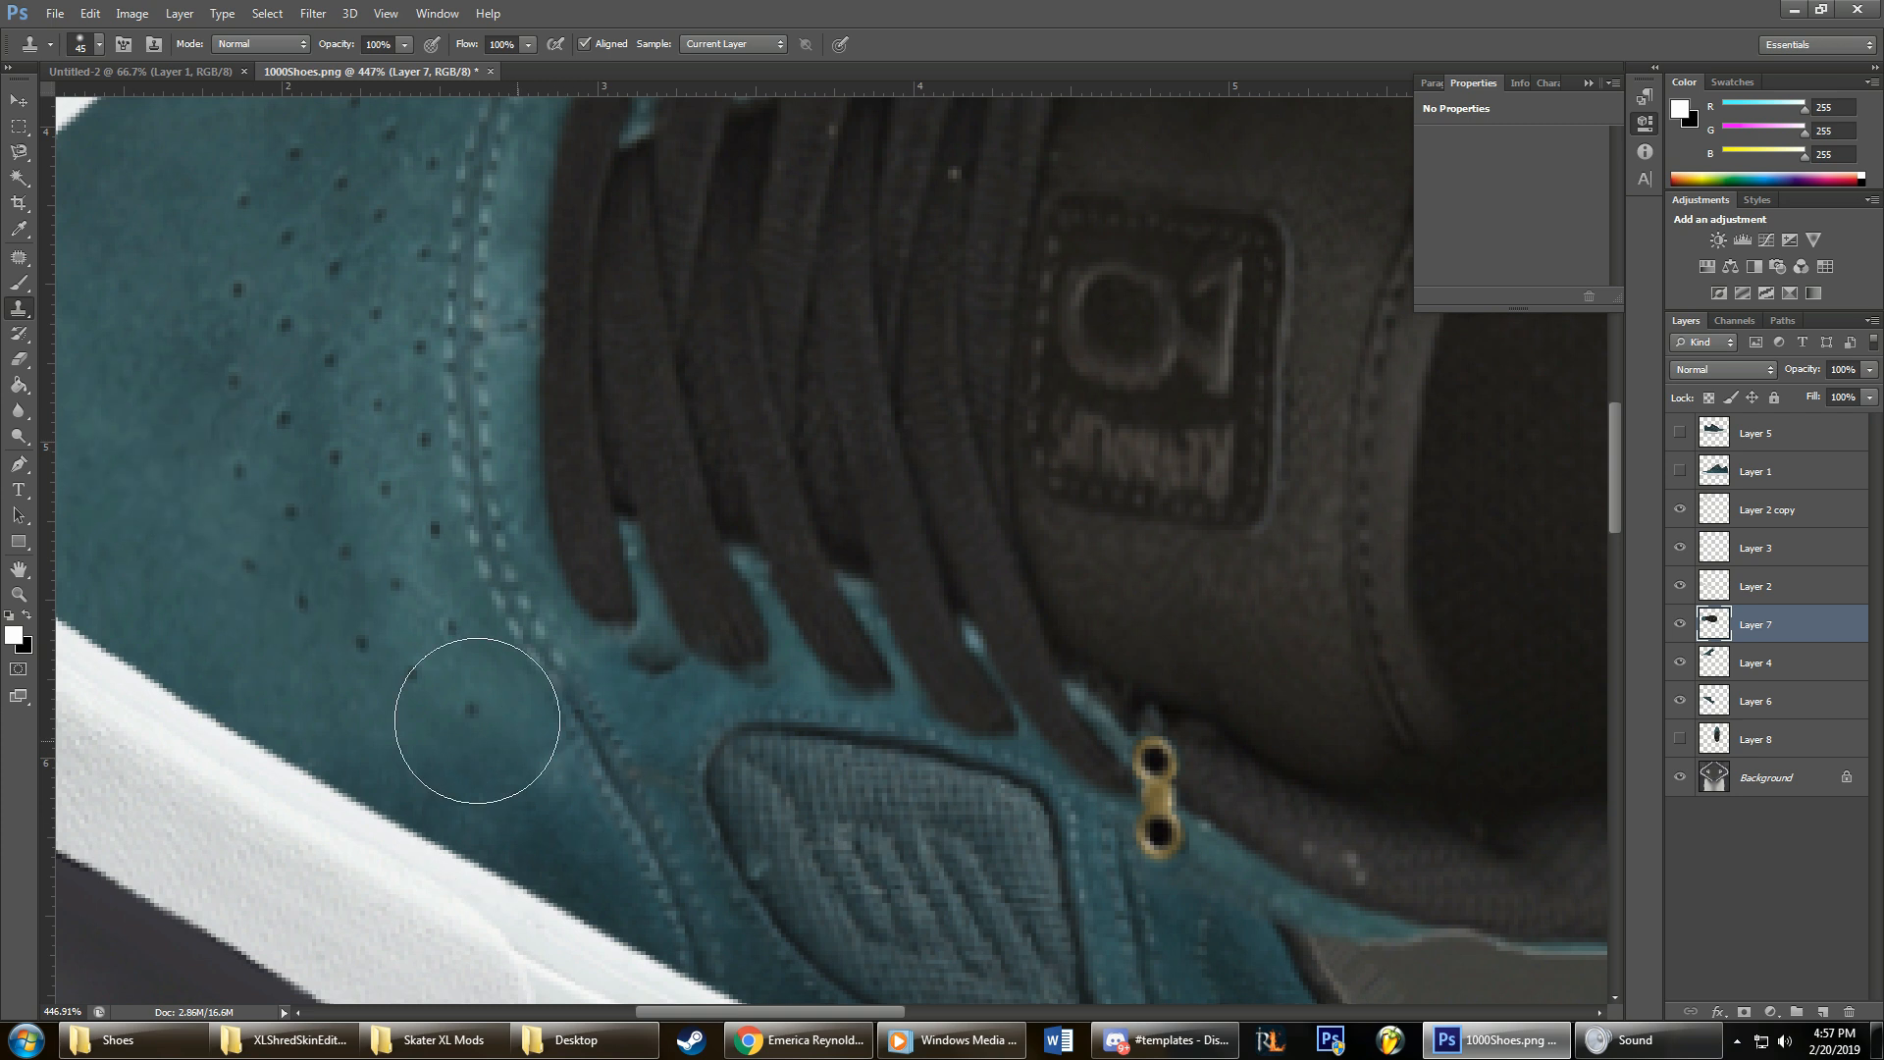
pyautogui.rightClick(6, 304)
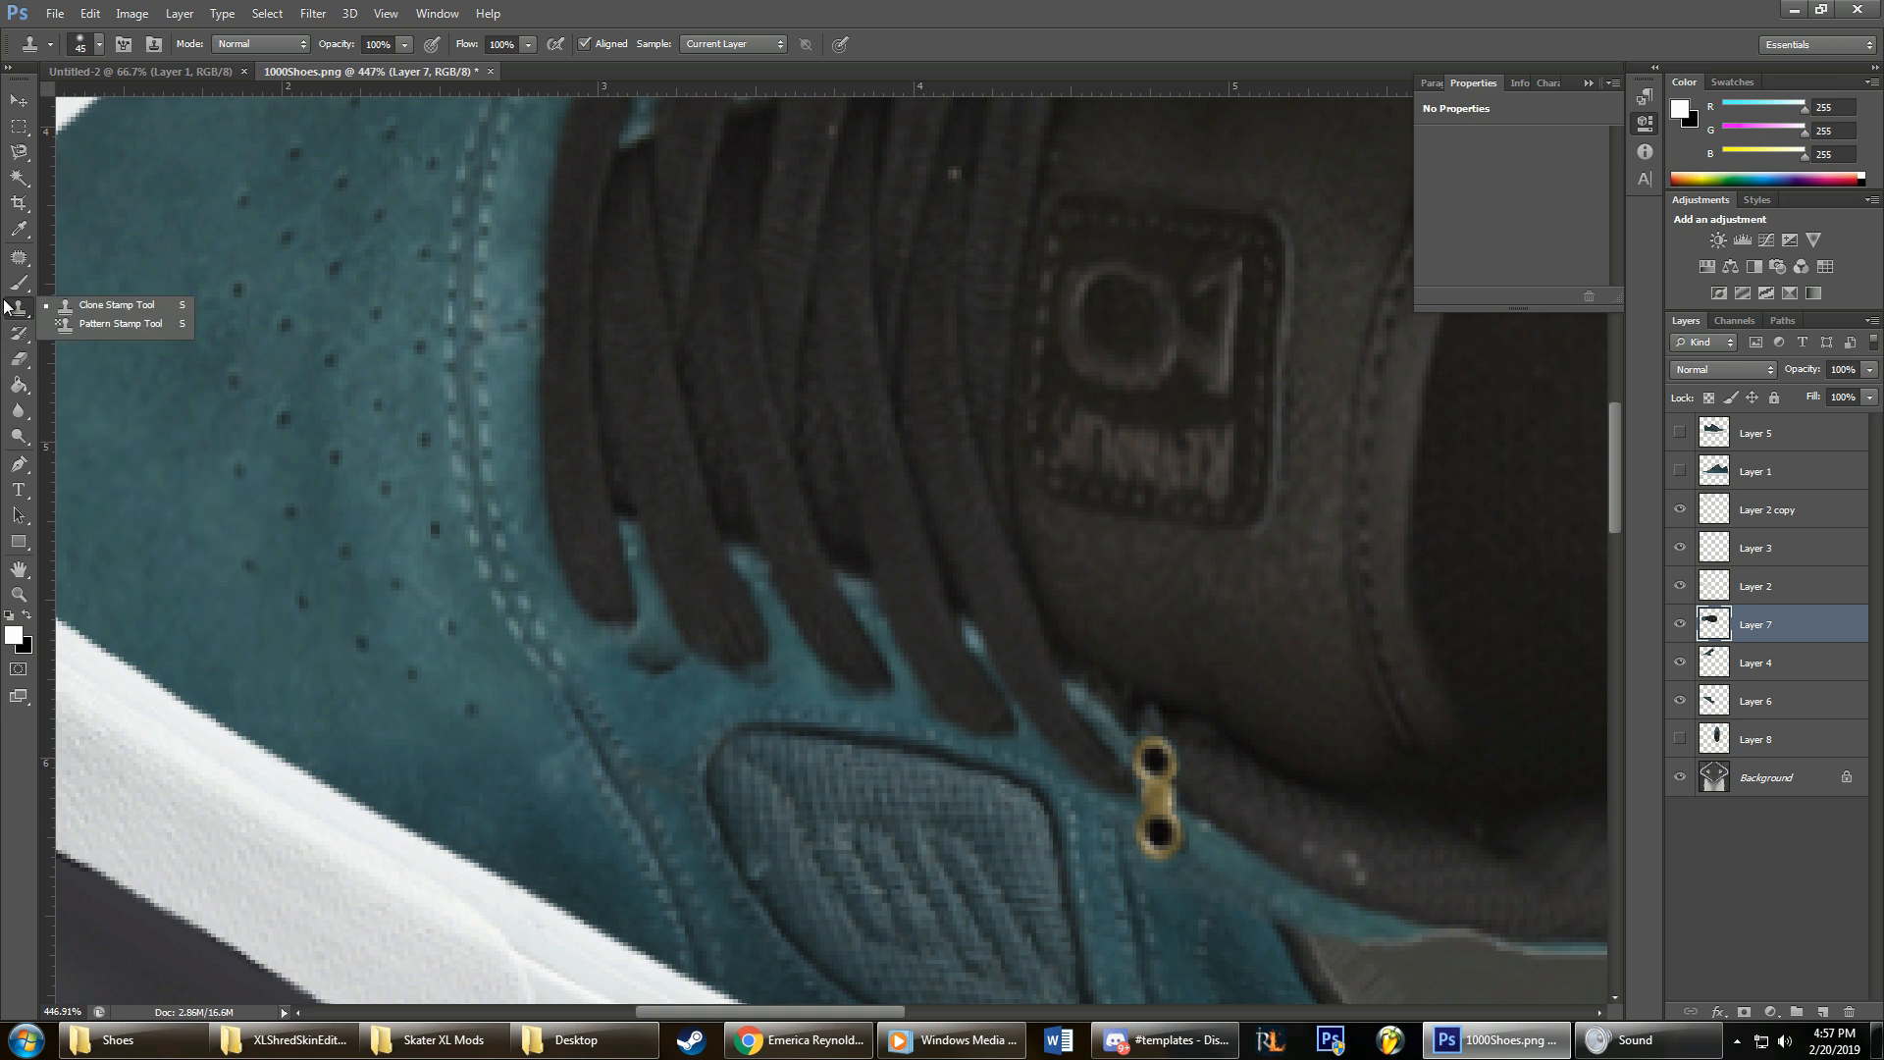
pyautogui.click(86, 304)
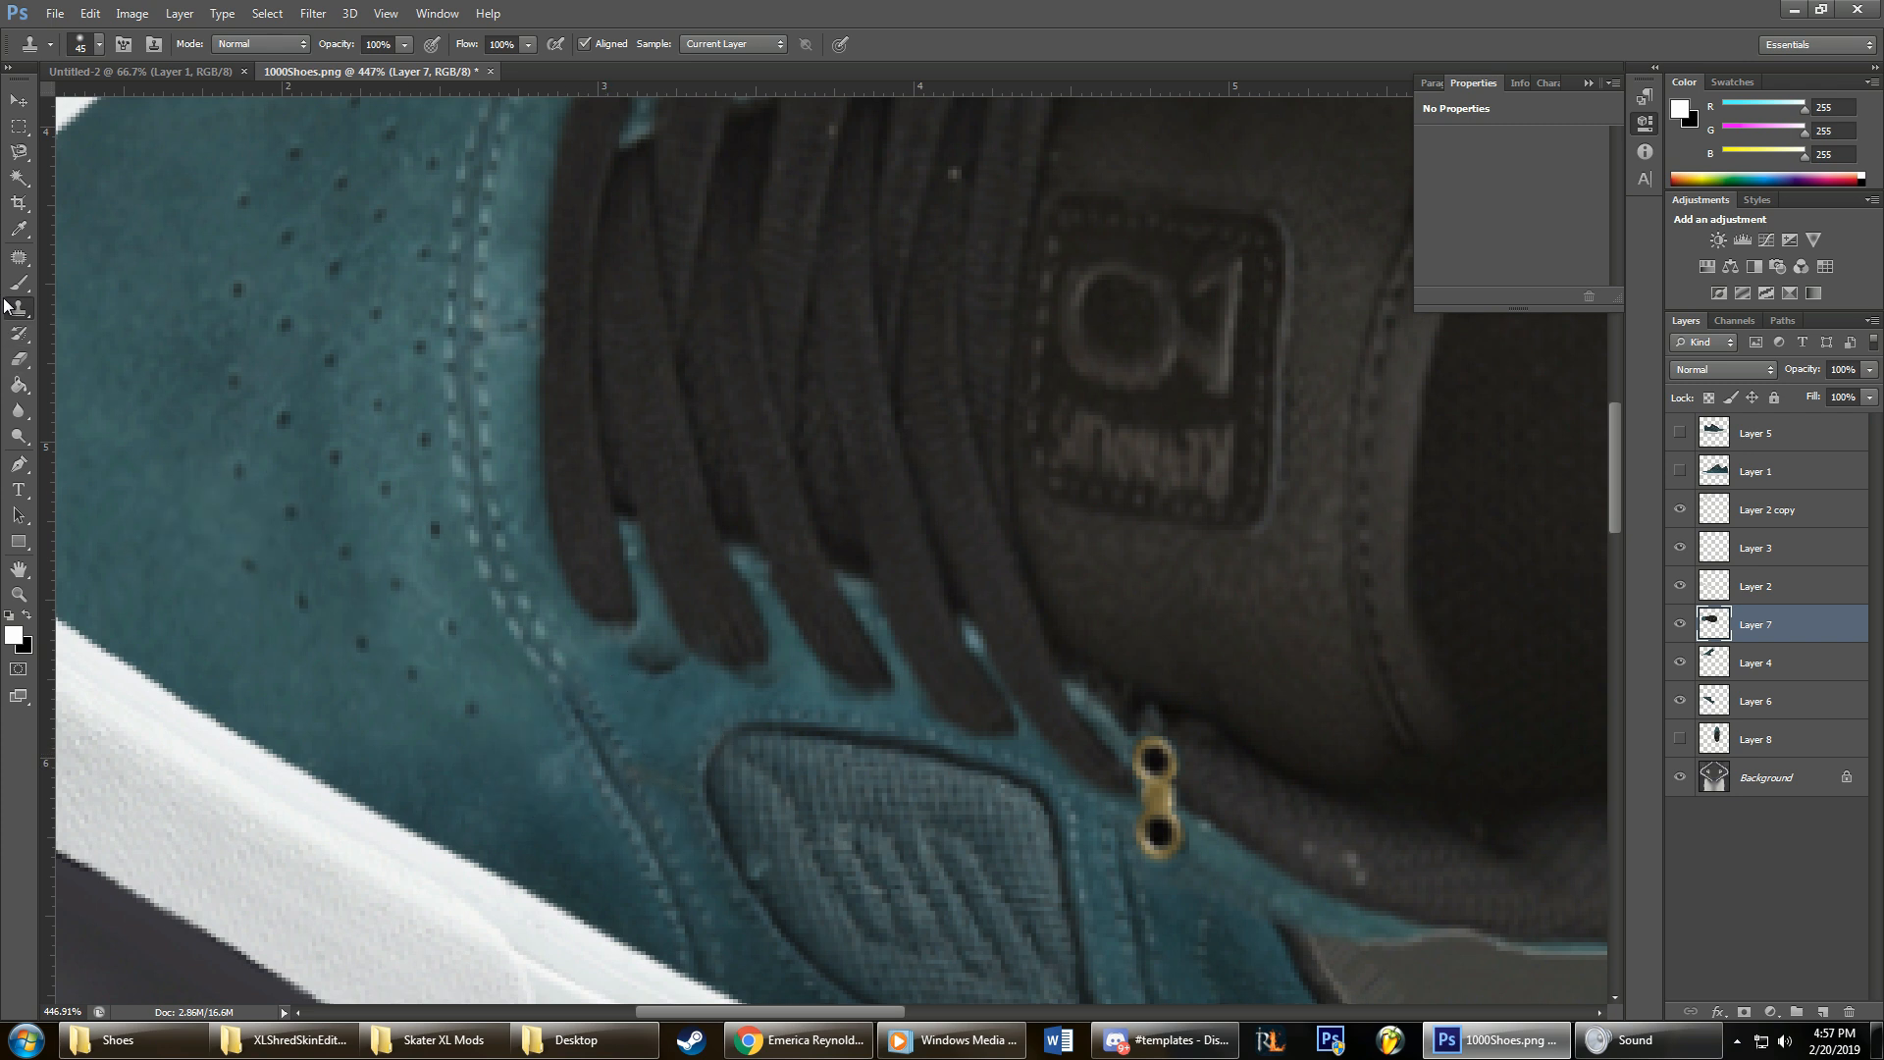
pyautogui.press('alt')
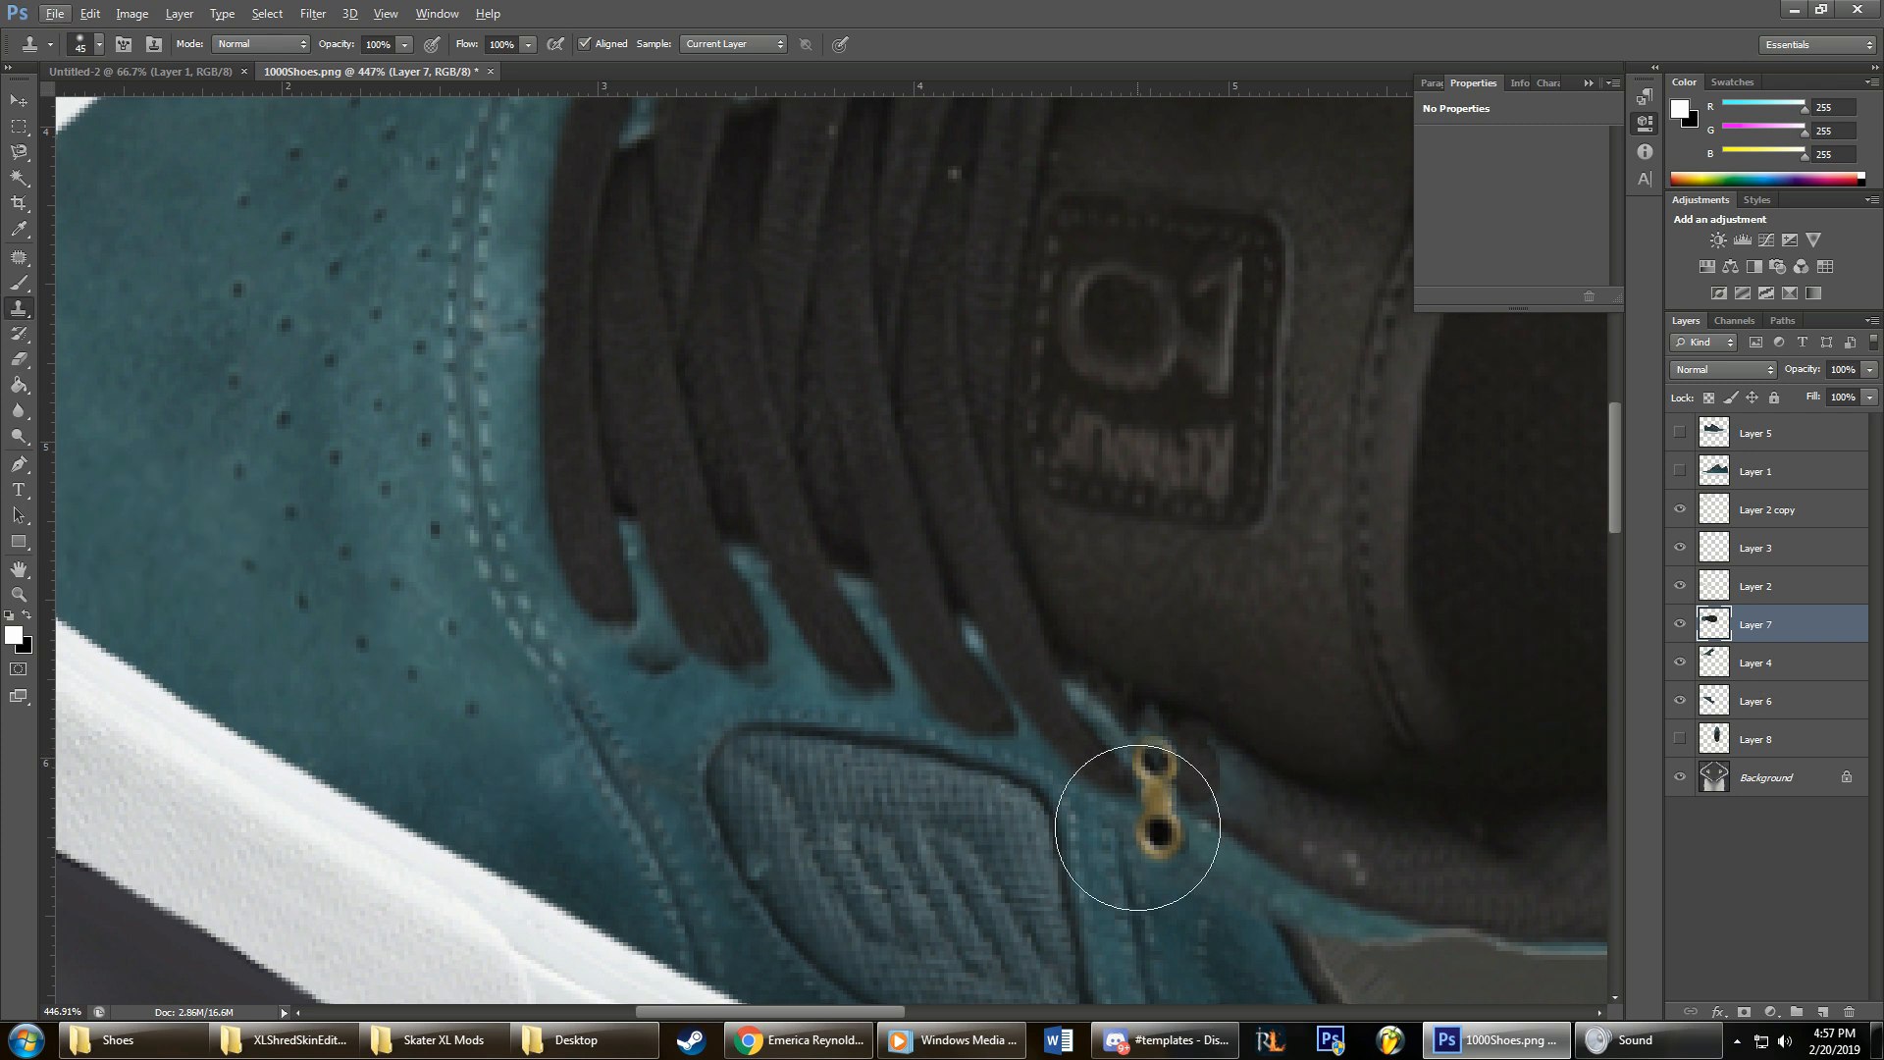
pyautogui.moveTo(798, 1010); pyautogui.dragTo(751, 1004)
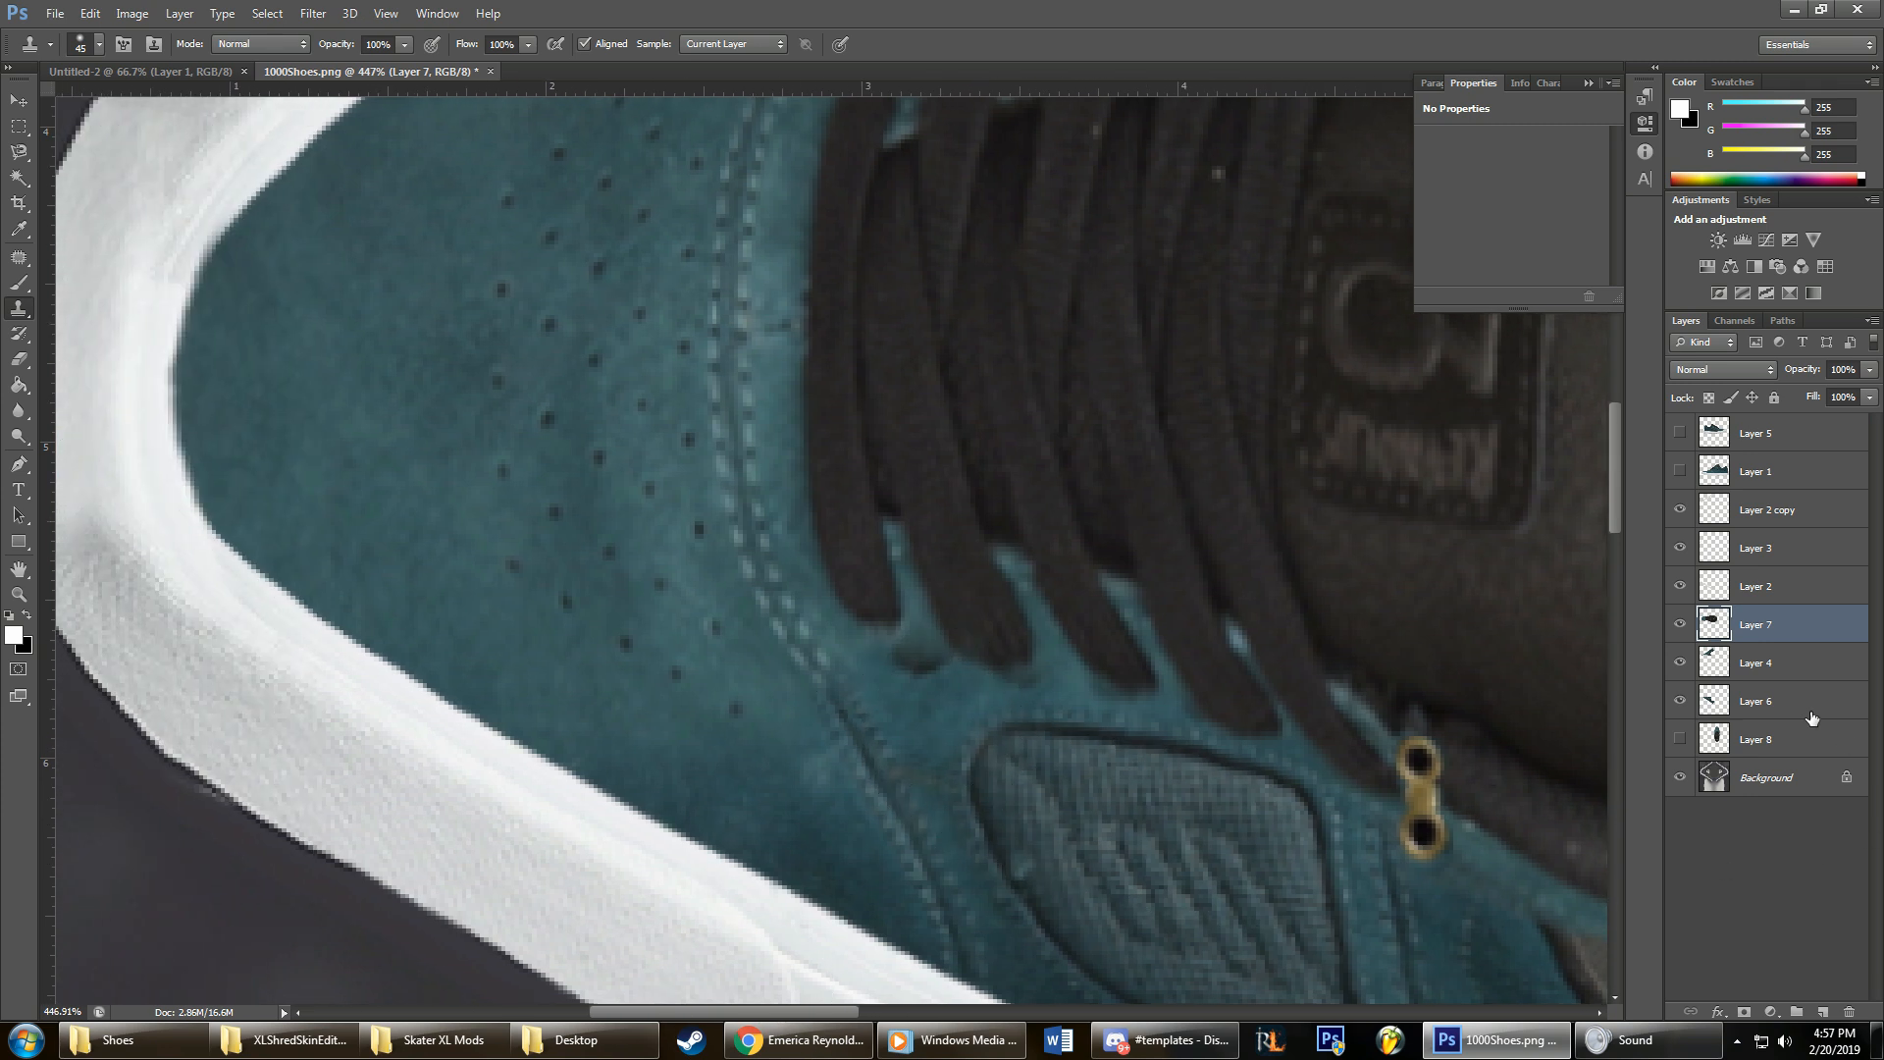
pyautogui.click(1680, 703)
pyautogui.click(1798, 703)
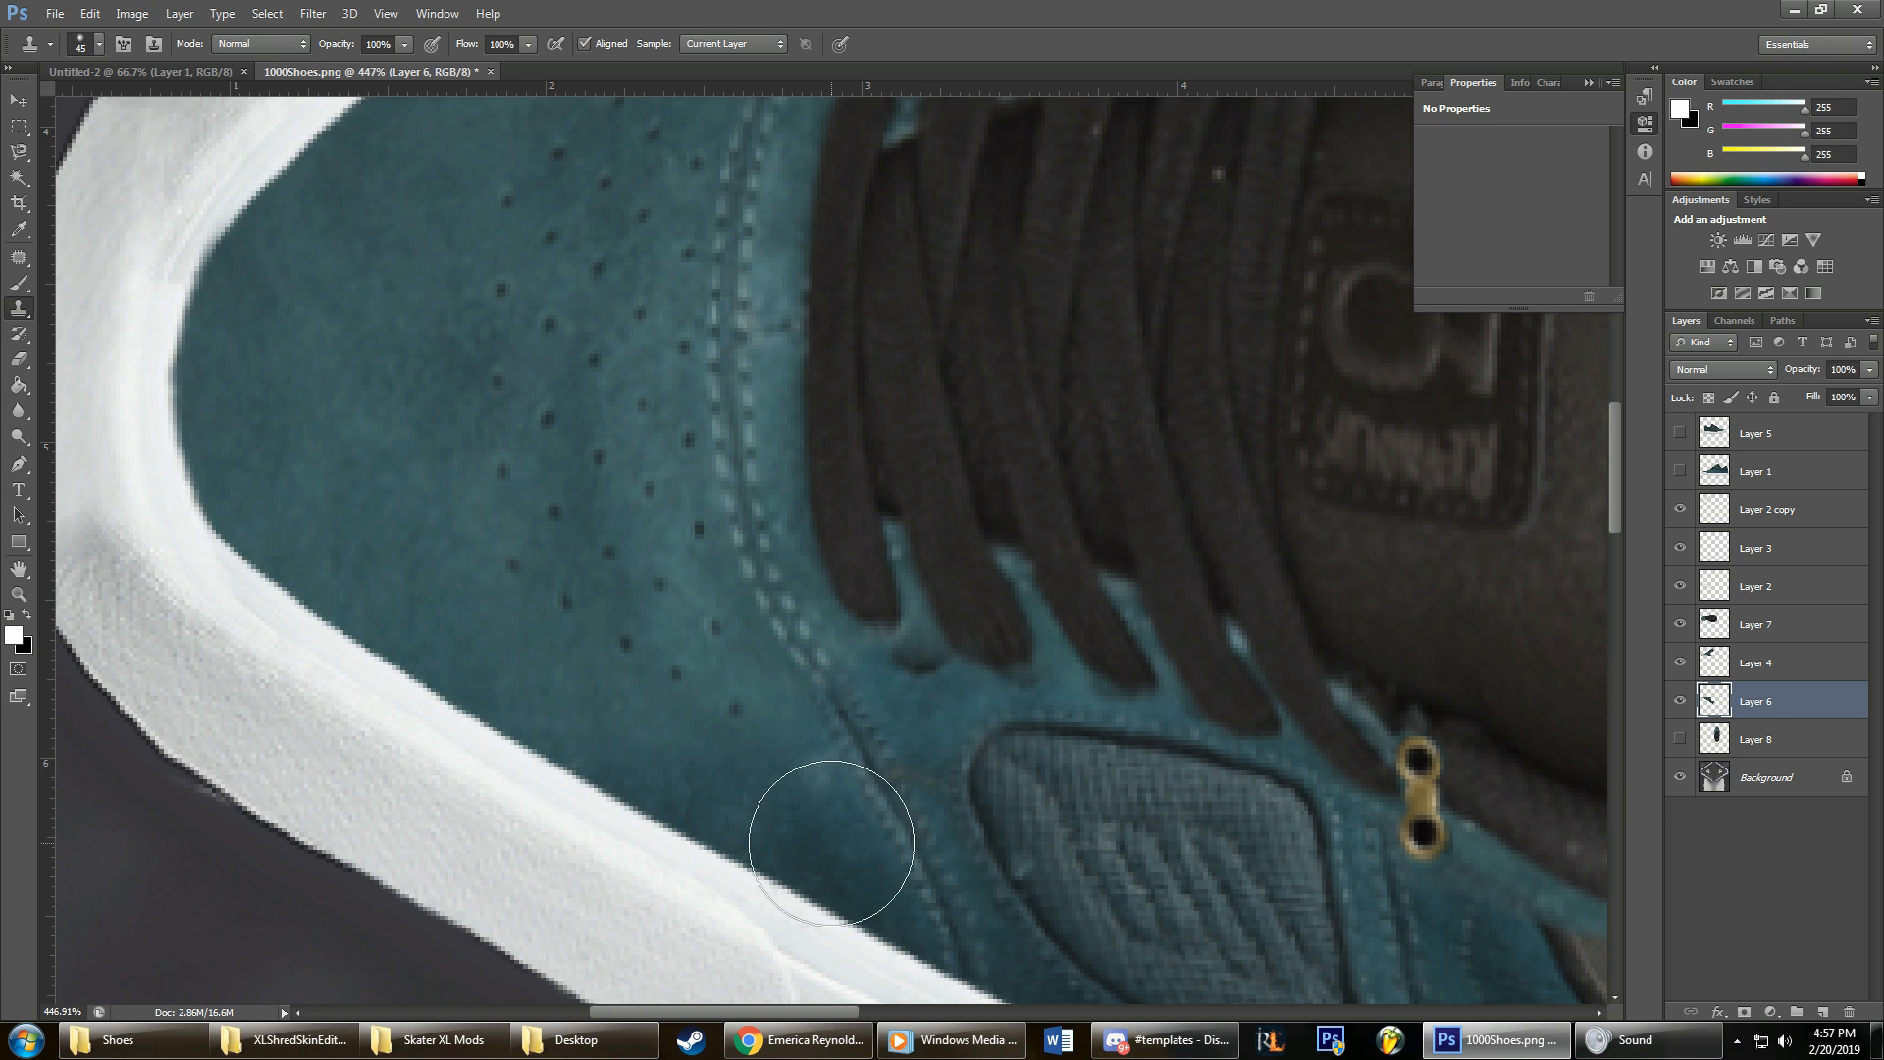
pyautogui.press('[')
pyautogui.press('[')
pyautogui.press('[')
pyautogui.press('[')
pyautogui.press('[')
pyautogui.press('[')
pyautogui.press('[')
pyautogui.keyDown('alt'); pyautogui.click(780, 808); pyautogui.keyUp('alt')
pyautogui.moveTo(903, 686)
pyautogui.mouseDown()
pyautogui.moveTo(900, 664)
pyautogui.moveTo(927, 657)
pyautogui.moveTo(921, 640)
pyautogui.moveTo(893, 657)
pyautogui.moveTo(952, 695)
pyautogui.moveTo(870, 661)
pyautogui.mouseUp()
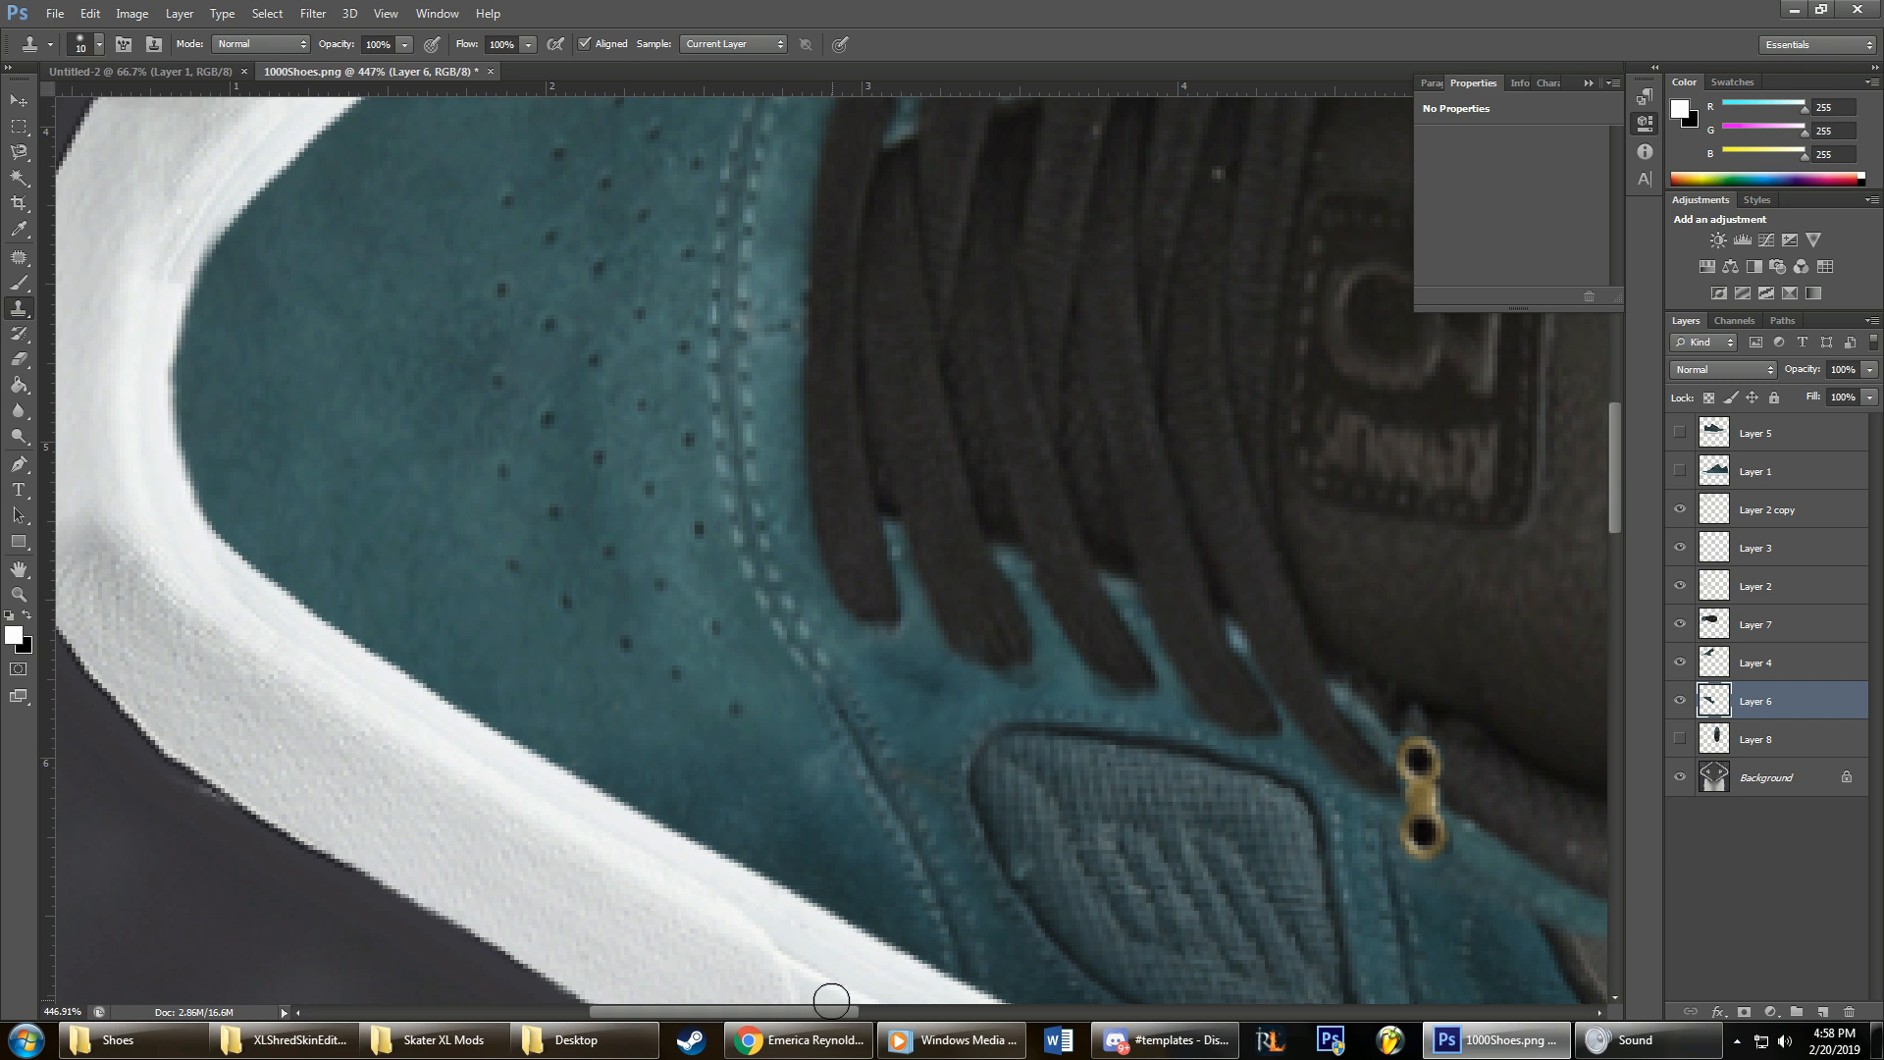
# Step: Examine the blended shoe around its lower laces, emblem panel and gold eyelet, and compare it with the whole template
pyautogui.moveTo(819, 1016); pyautogui.dragTo(887, 1016)
pyautogui.scroll(-2, 686, 800)
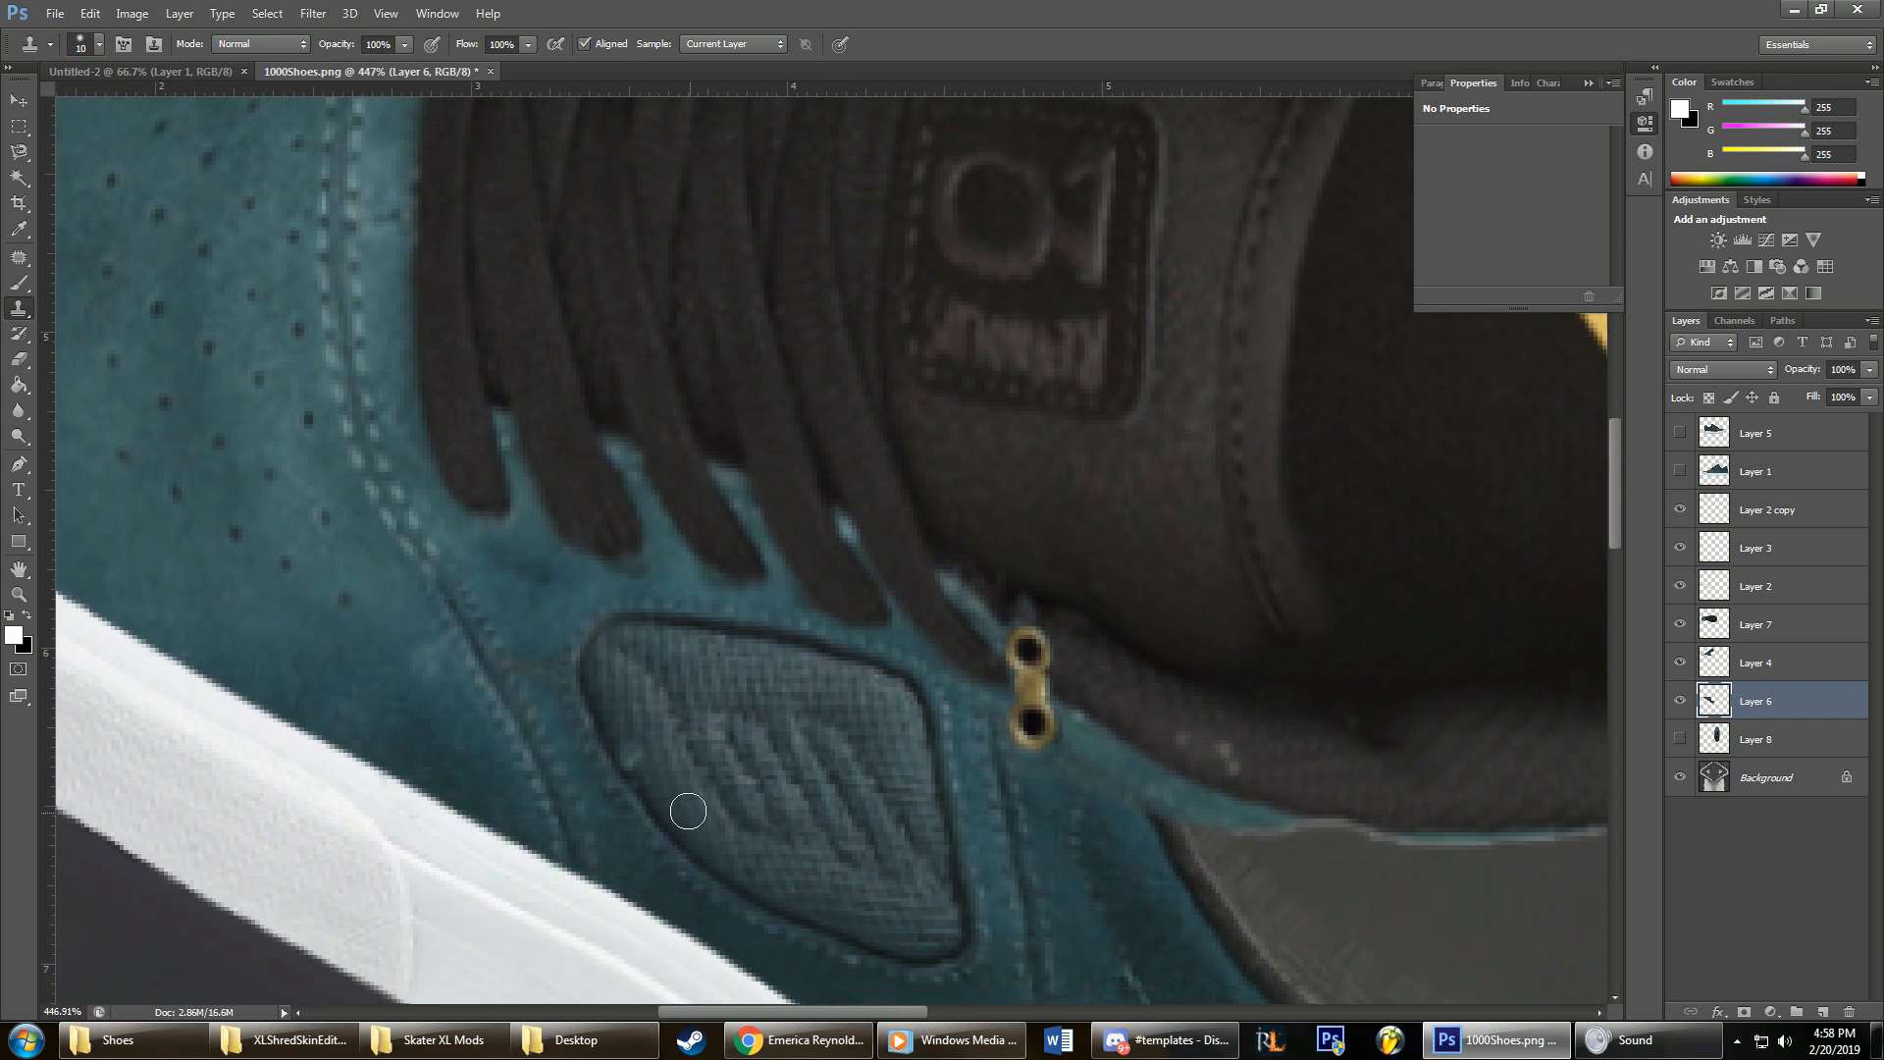
pyautogui.scroll(1, 602, 738)
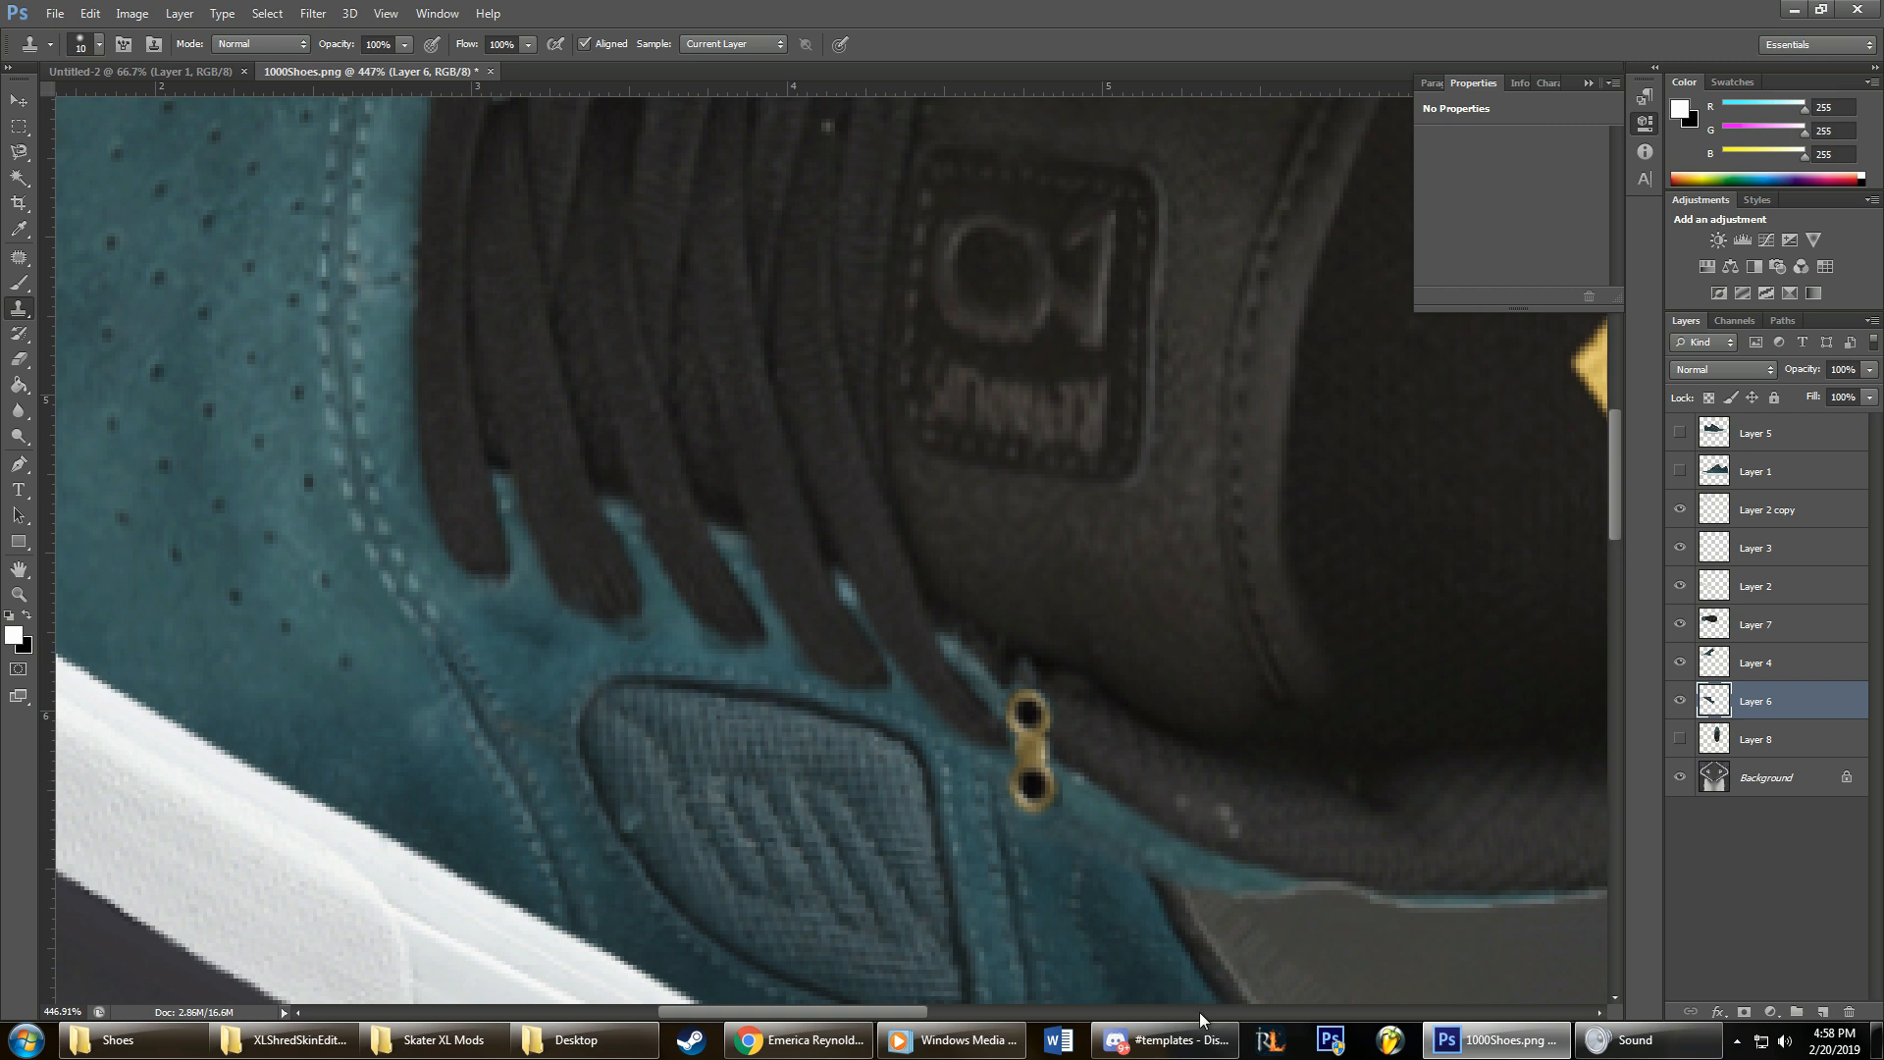
pyautogui.click(18, 594)
pyautogui.scroll(-4, 1037, 445)
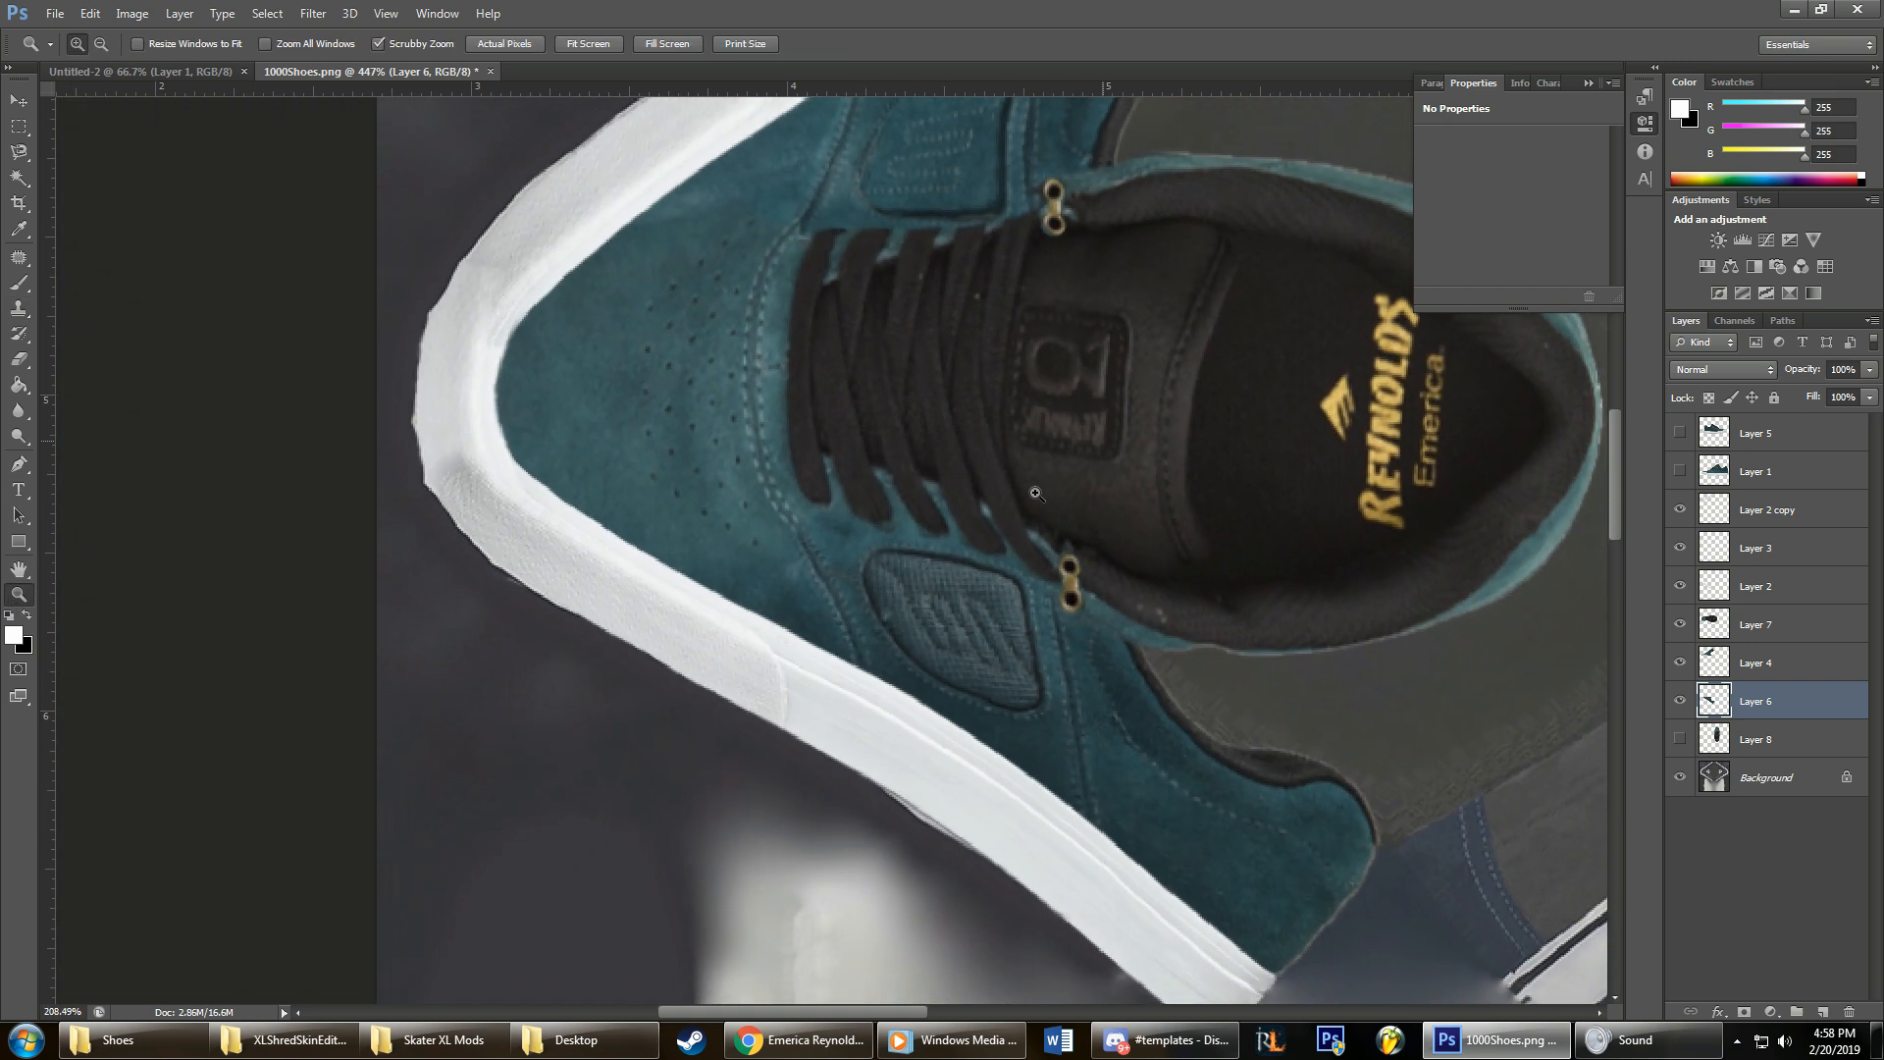
pyautogui.scroll(1, 1038, 444)
pyautogui.moveTo(1037, 445); pyautogui.dragTo(979, 400)
pyautogui.moveTo(676, 385); pyautogui.dragTo(724, 415)
pyautogui.moveTo(609, 371); pyautogui.dragTo(687, 295)
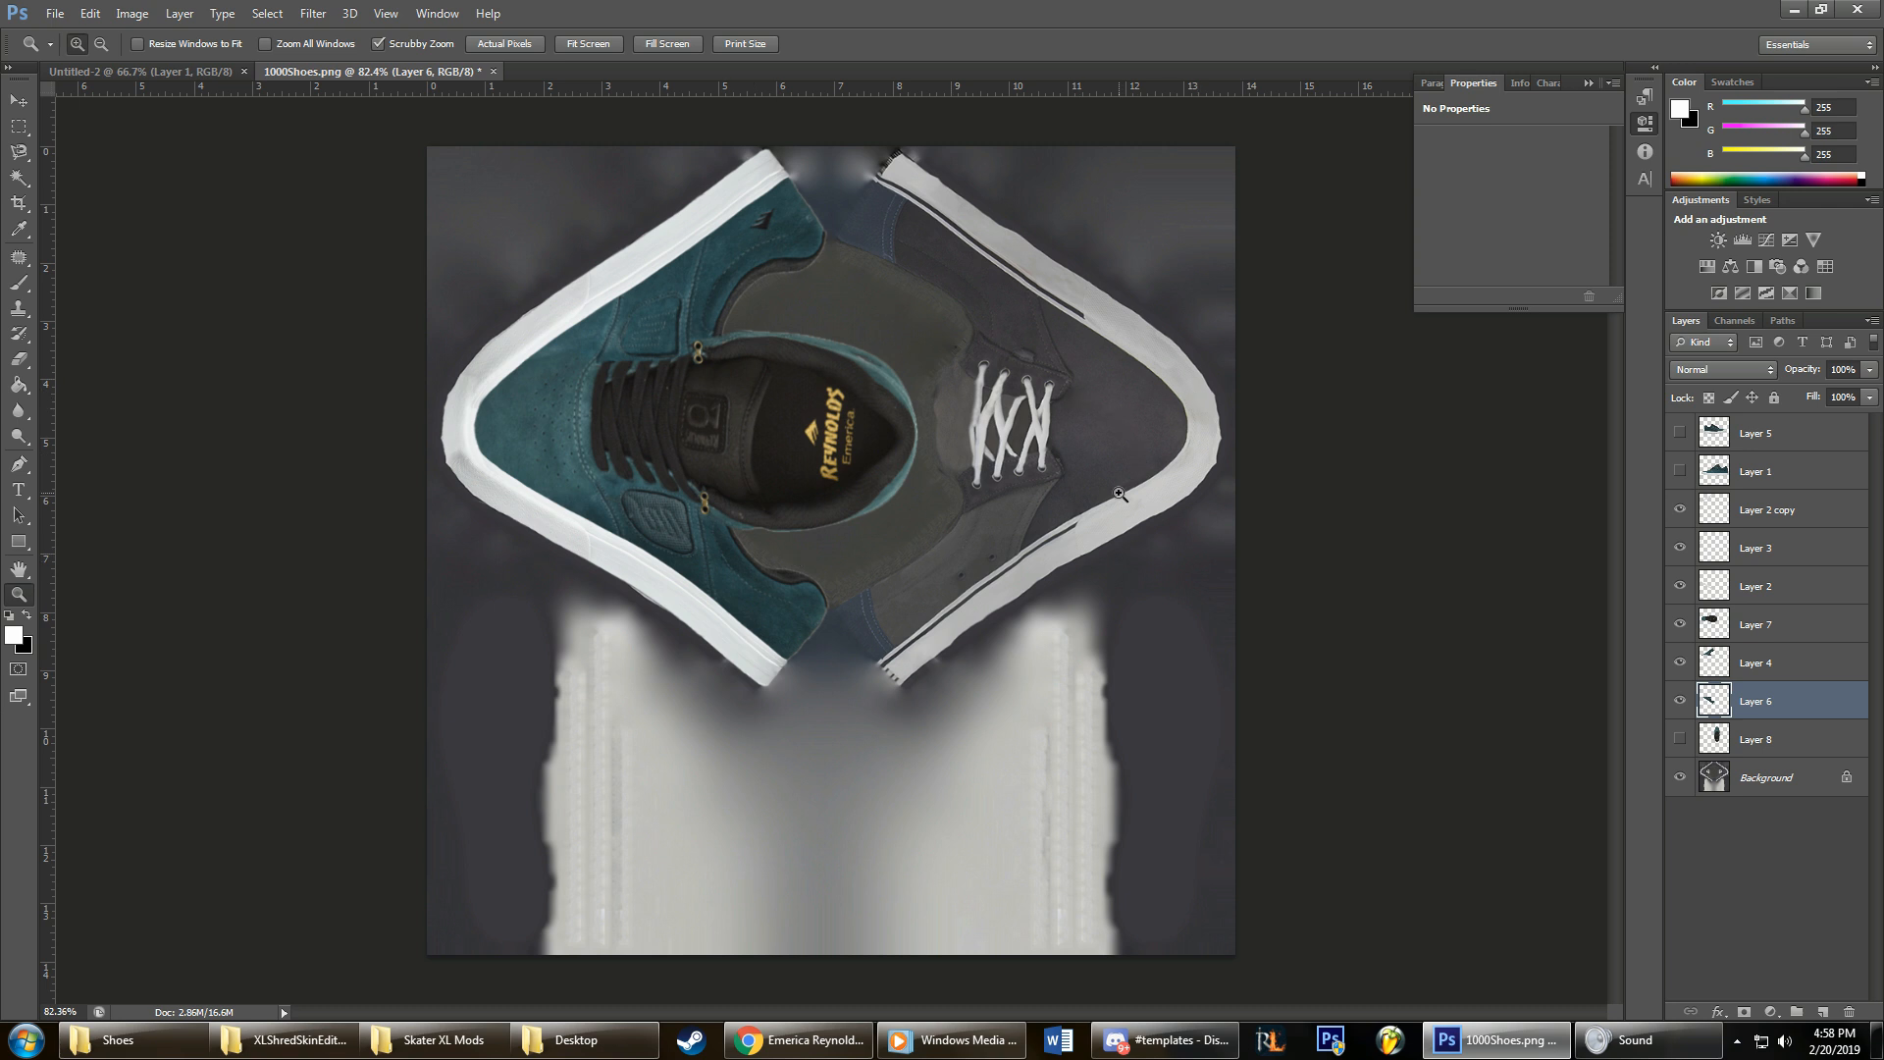
pyautogui.press('alt')
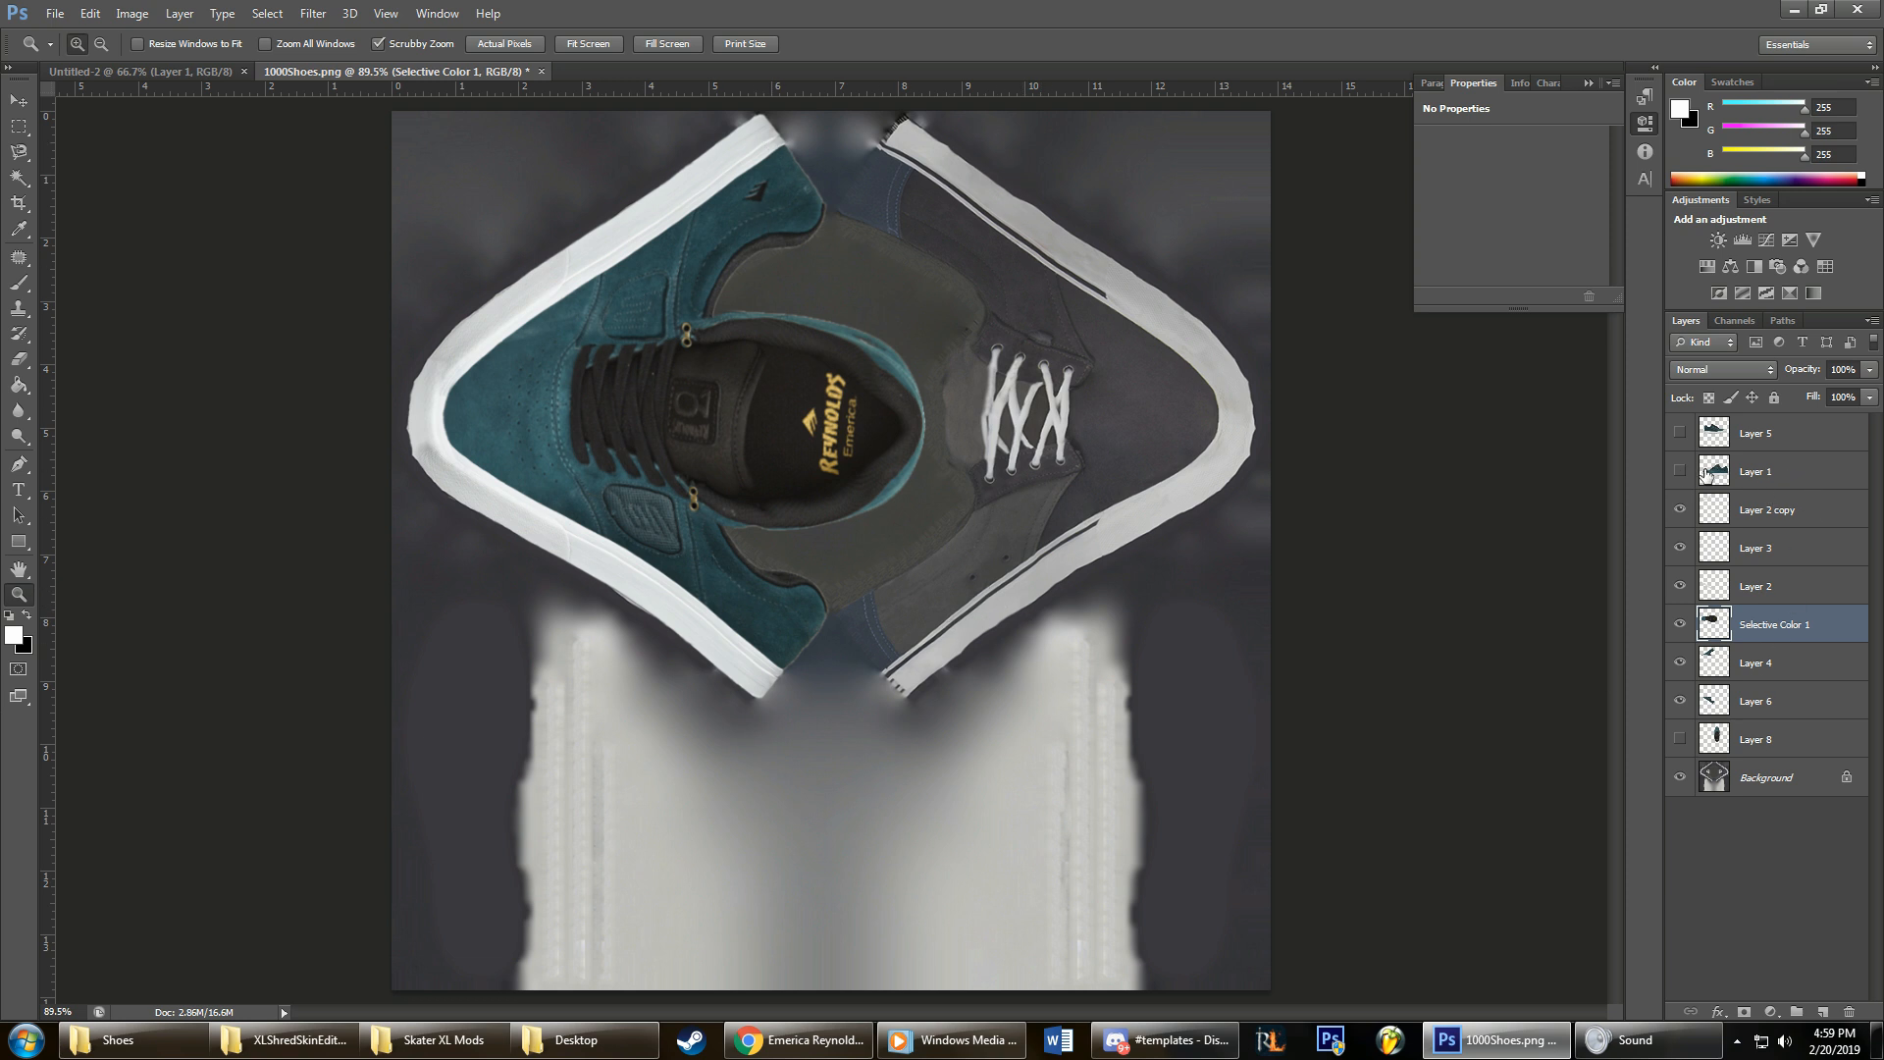
# Step: Delete the hidden leftover source layers, Layer 1 and Layer 5
pyautogui.click(1811, 476)
pyautogui.press('Delete')
pyautogui.click(1791, 433)
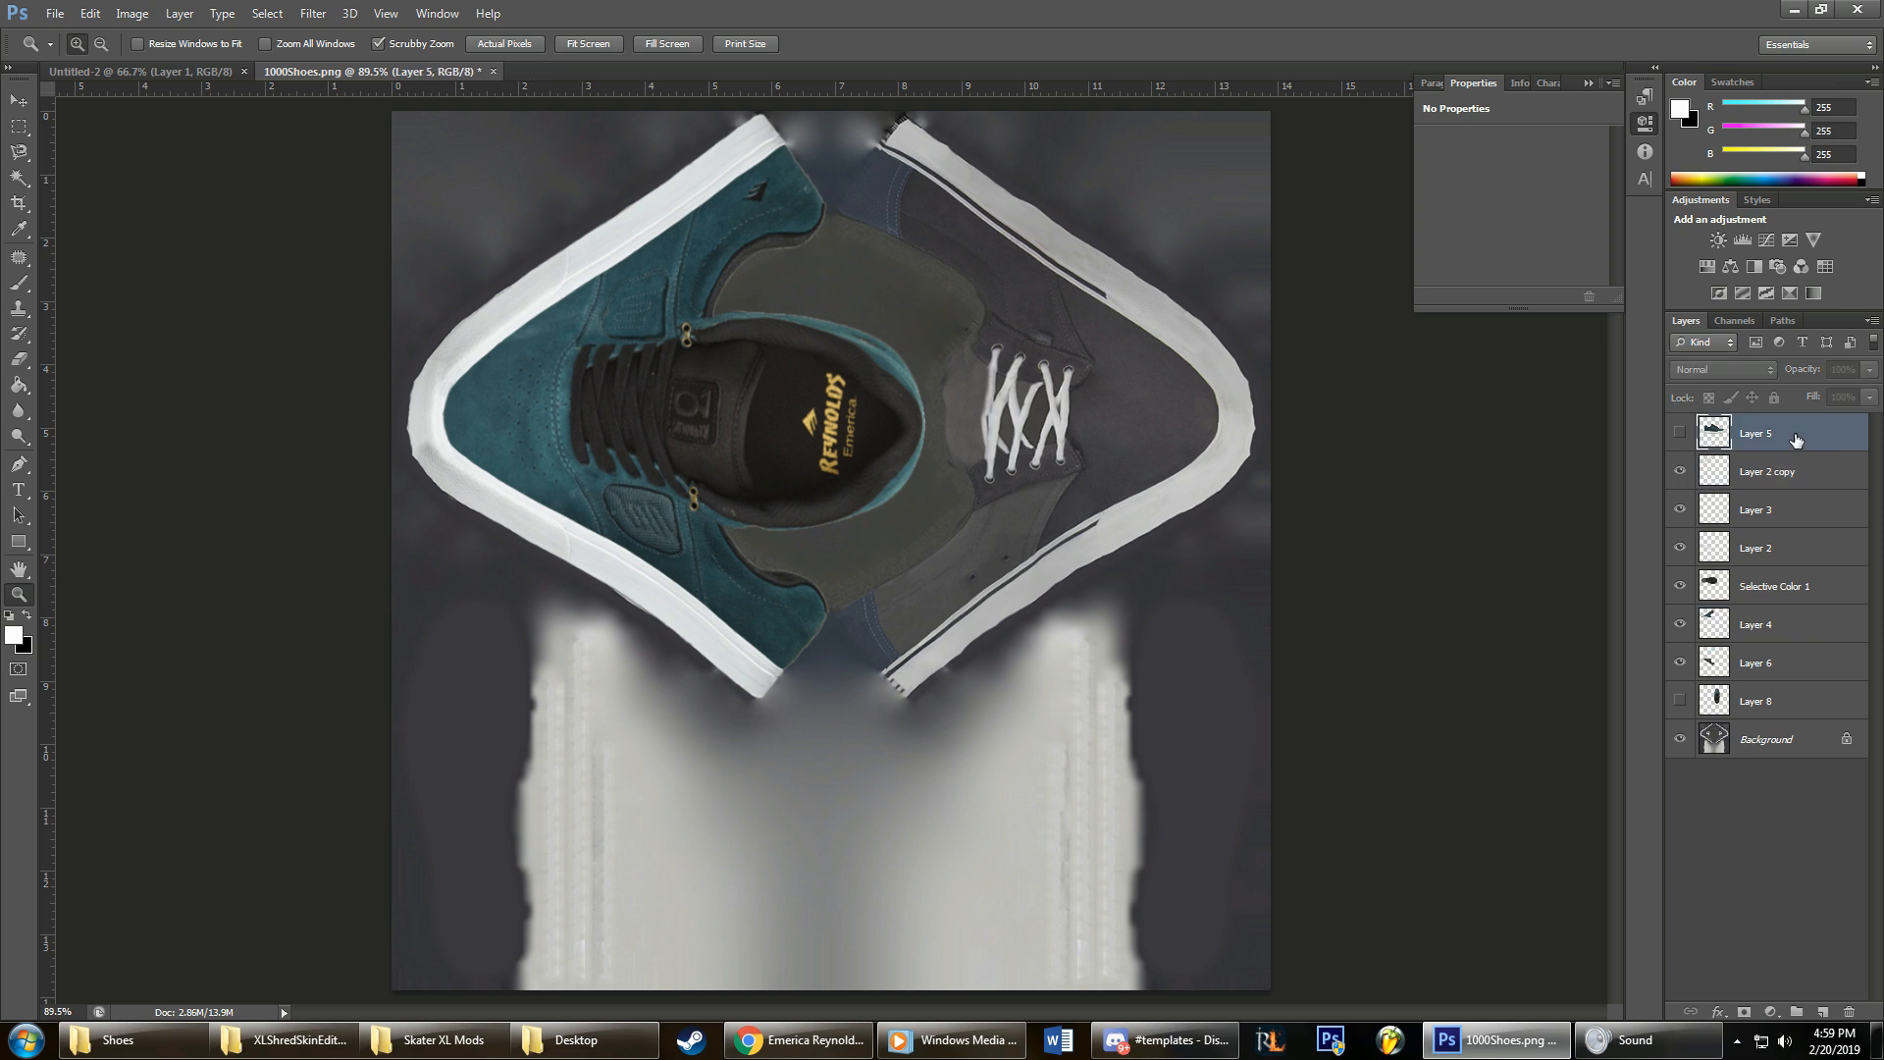
pyautogui.press('Delete')
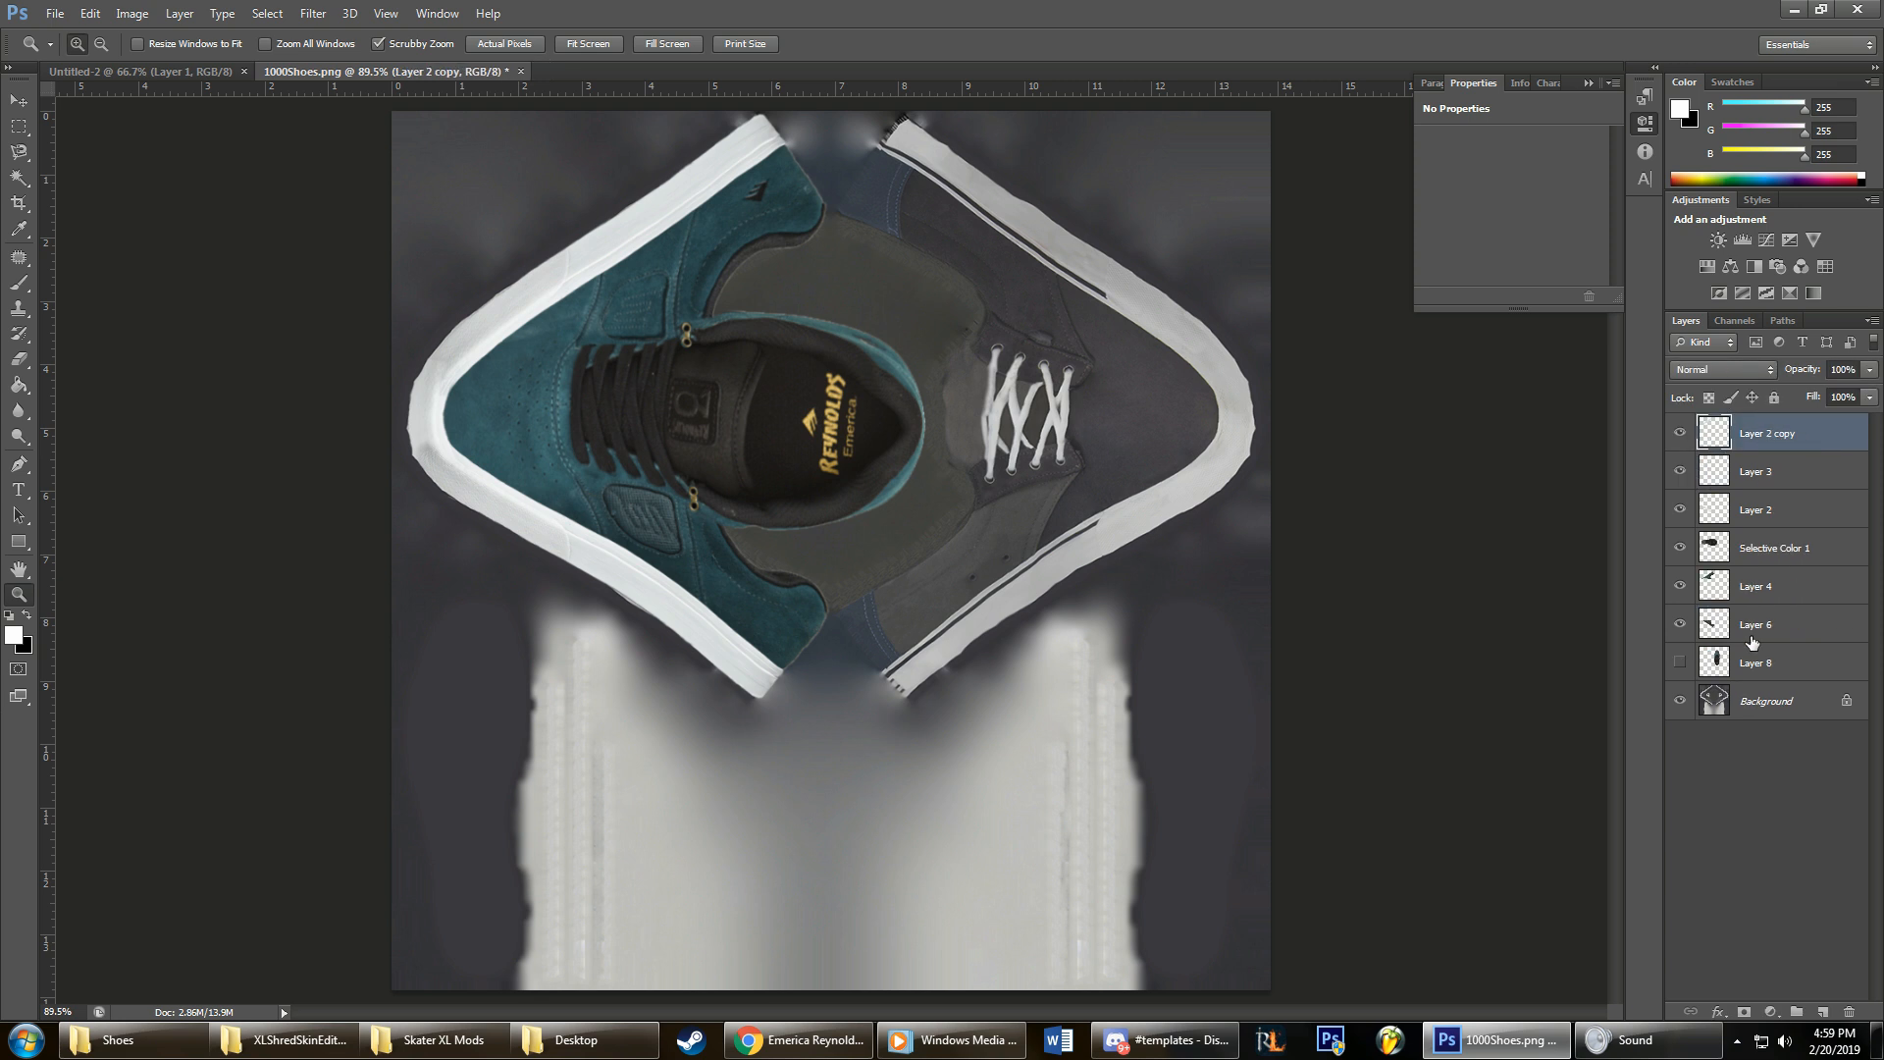
# Step: Merge all layers from Layer 2 copy down to Layer 8 into a single shoe layer above the background
pyautogui.click(1690, 440)
pyautogui.click(1690, 440)
pyautogui.keyDown('shift'); pyautogui.click(1798, 671); pyautogui.keyUp('shift')
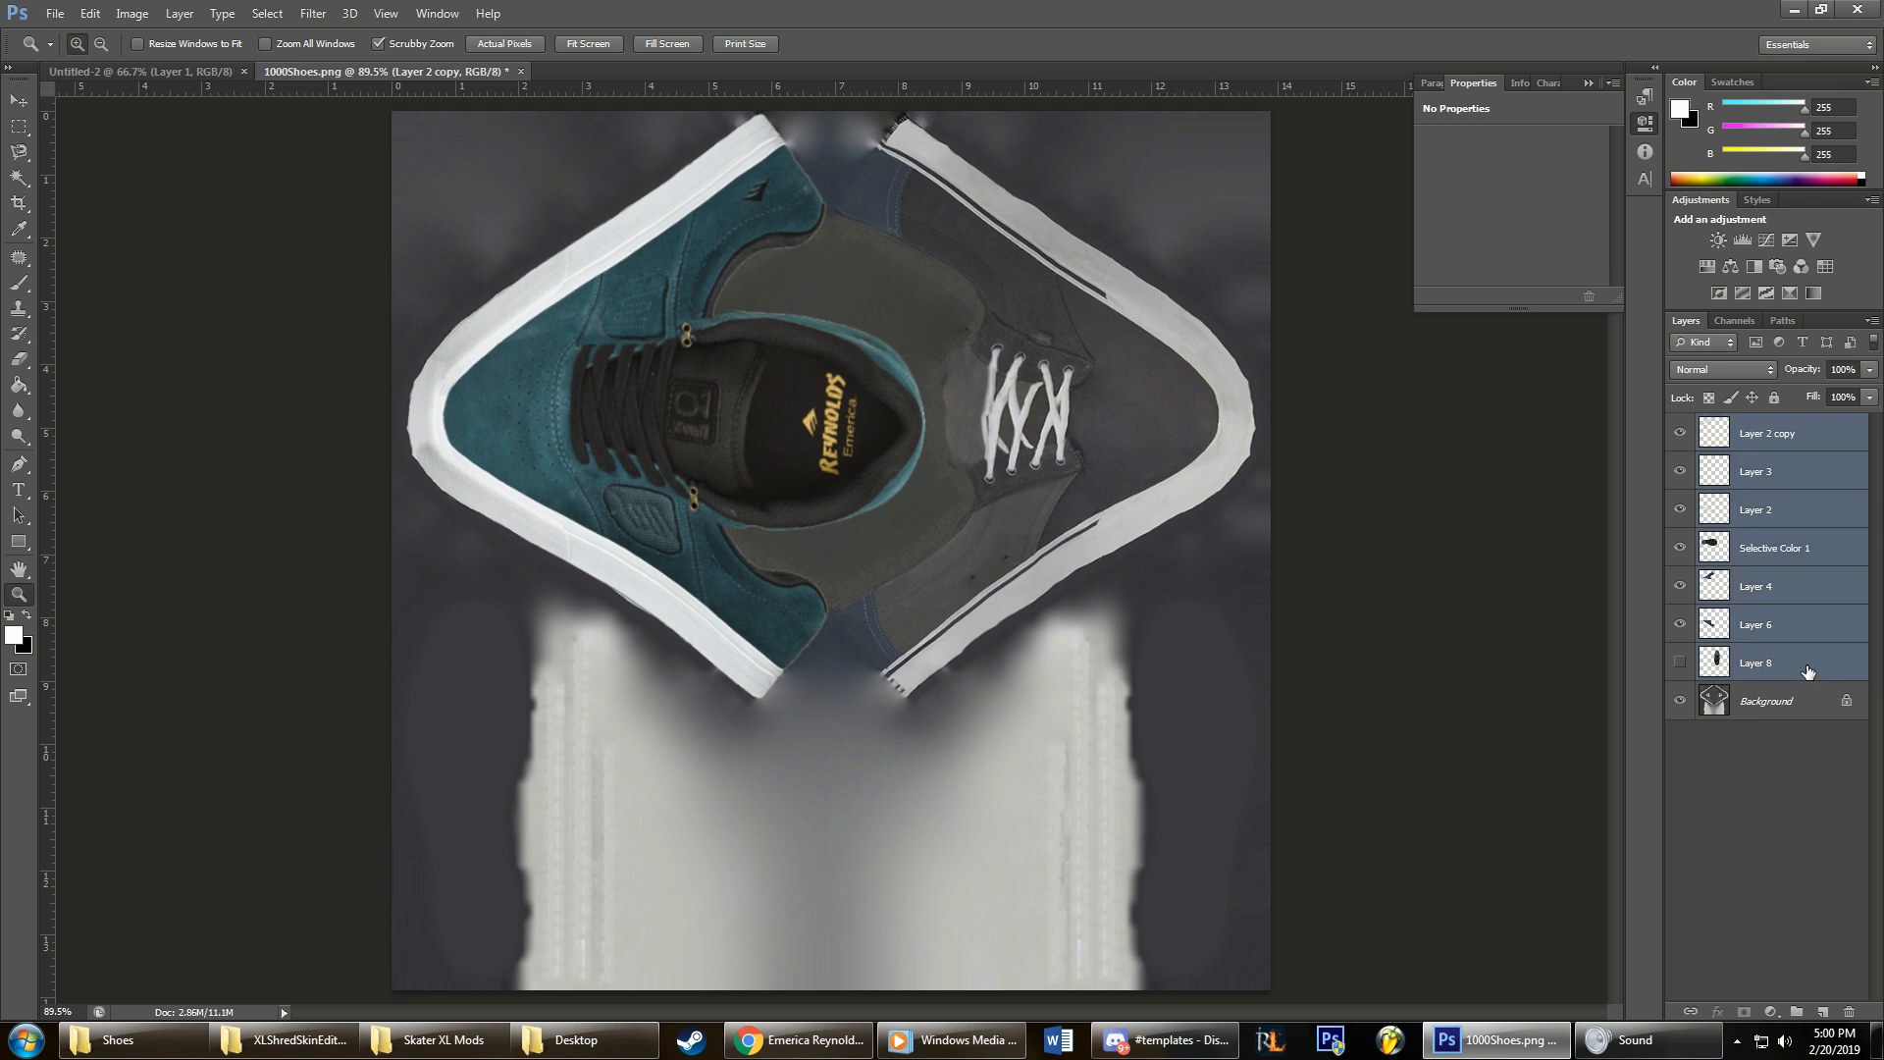
pyautogui.rightClick(1817, 435)
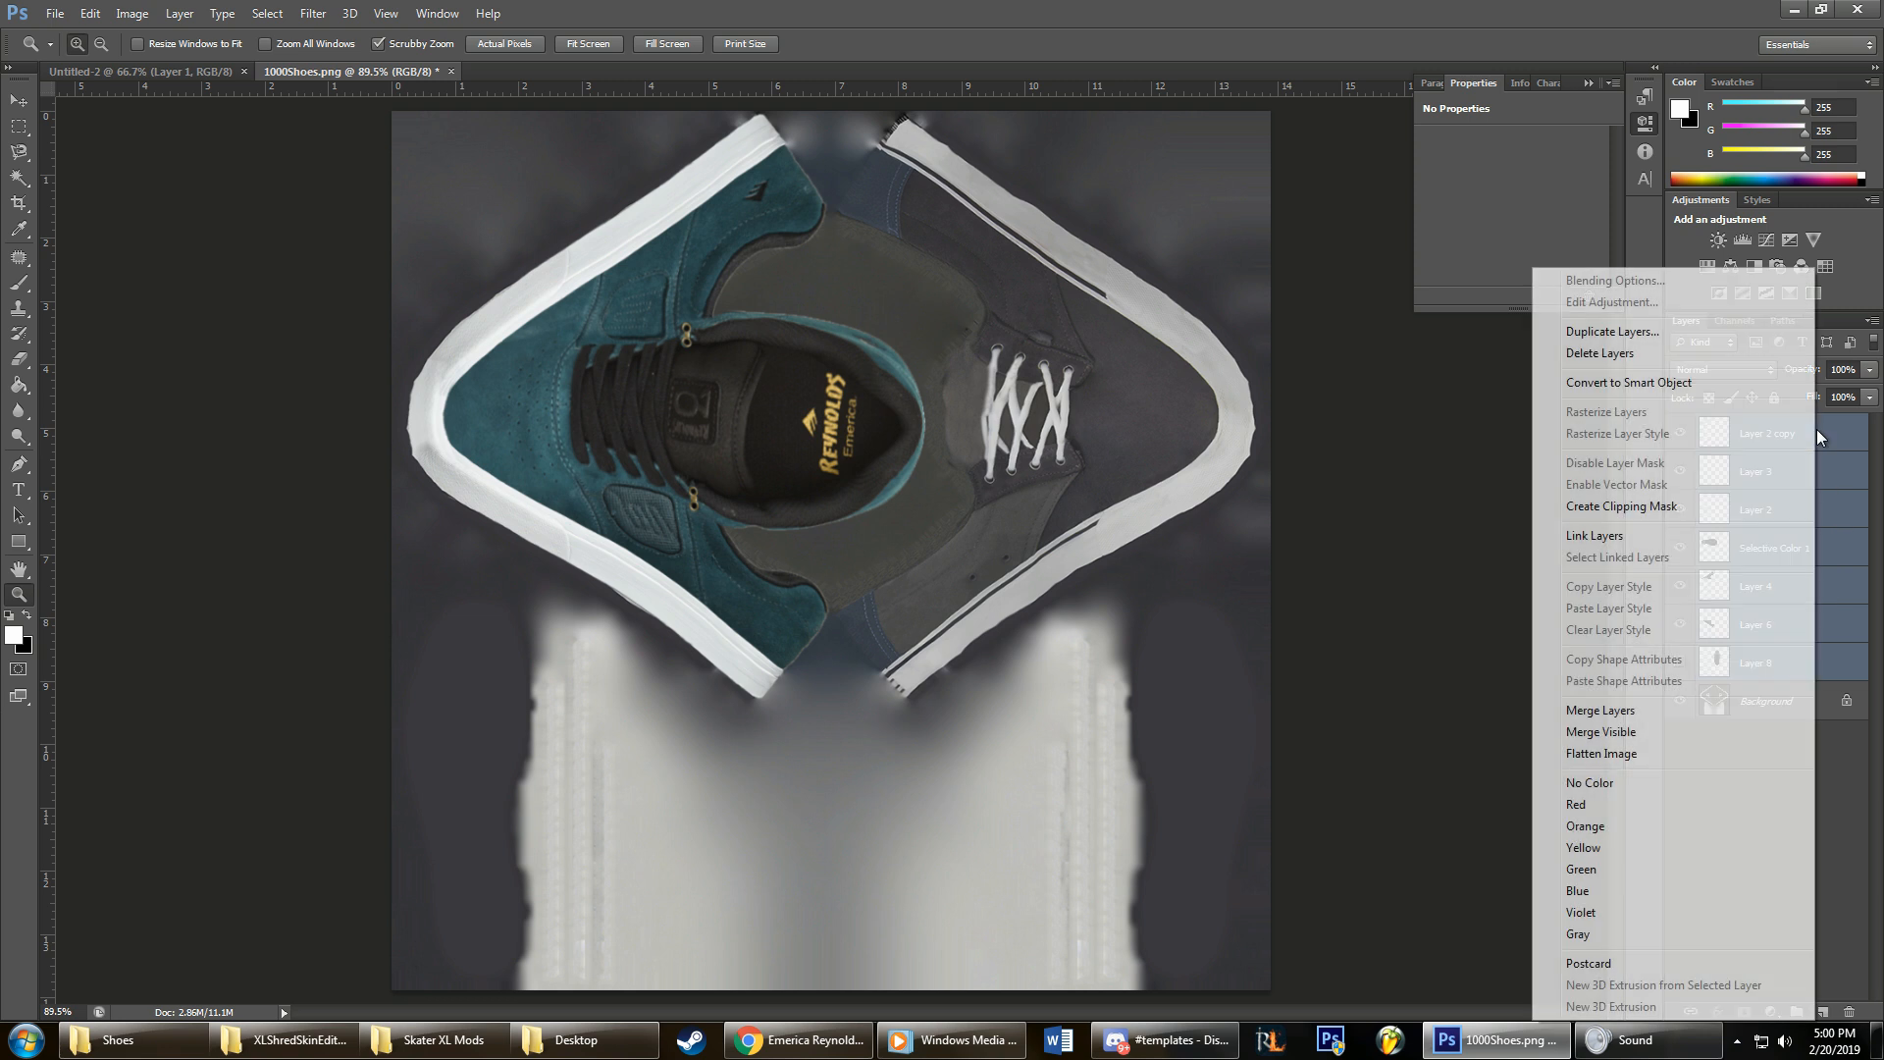
pyautogui.click(1615, 713)
# Step: Duplicate the merged shoe layer and place the copy, flipped horizontally, over the template's grey shoe at X 688 px, Y 335.5 px
pyautogui.moveTo(1818, 435); pyautogui.dragTo(1822, 1013)
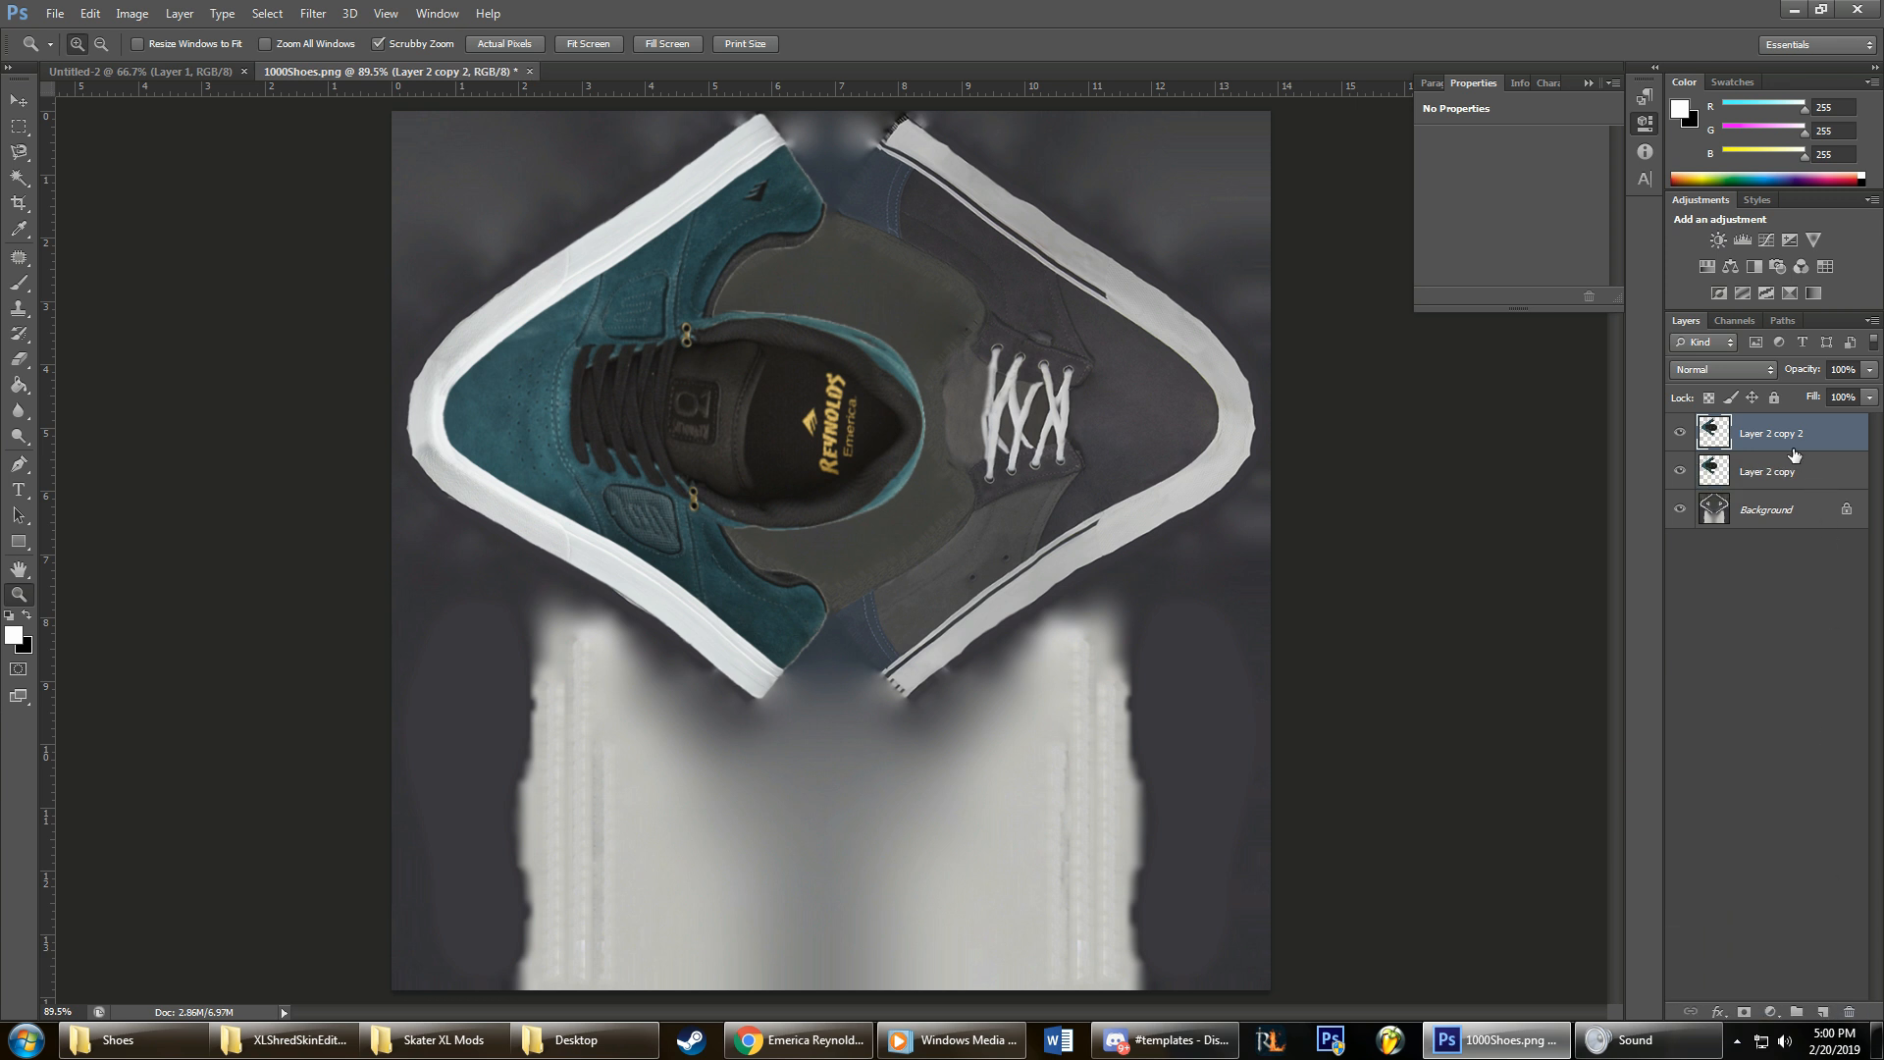
pyautogui.hotkey('ctrl', 't')
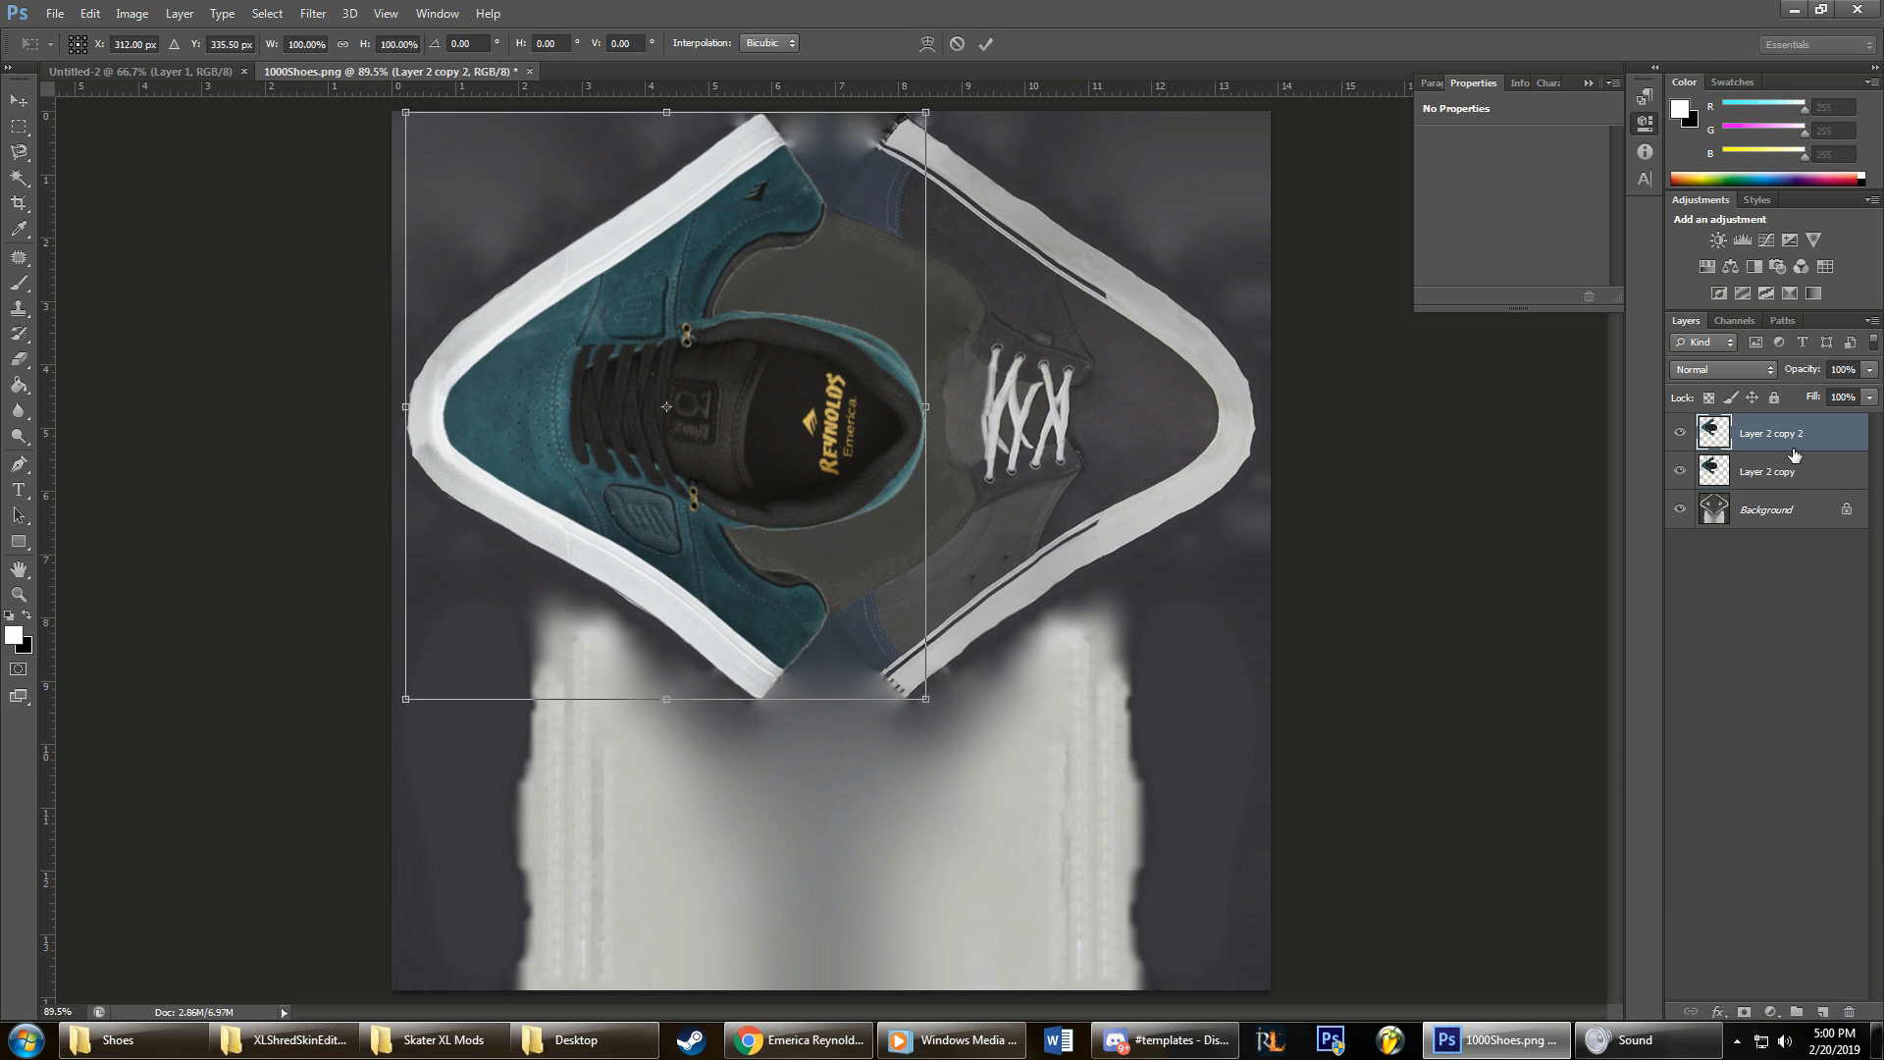
pyautogui.rightClick(793, 405)
pyautogui.click(852, 695)
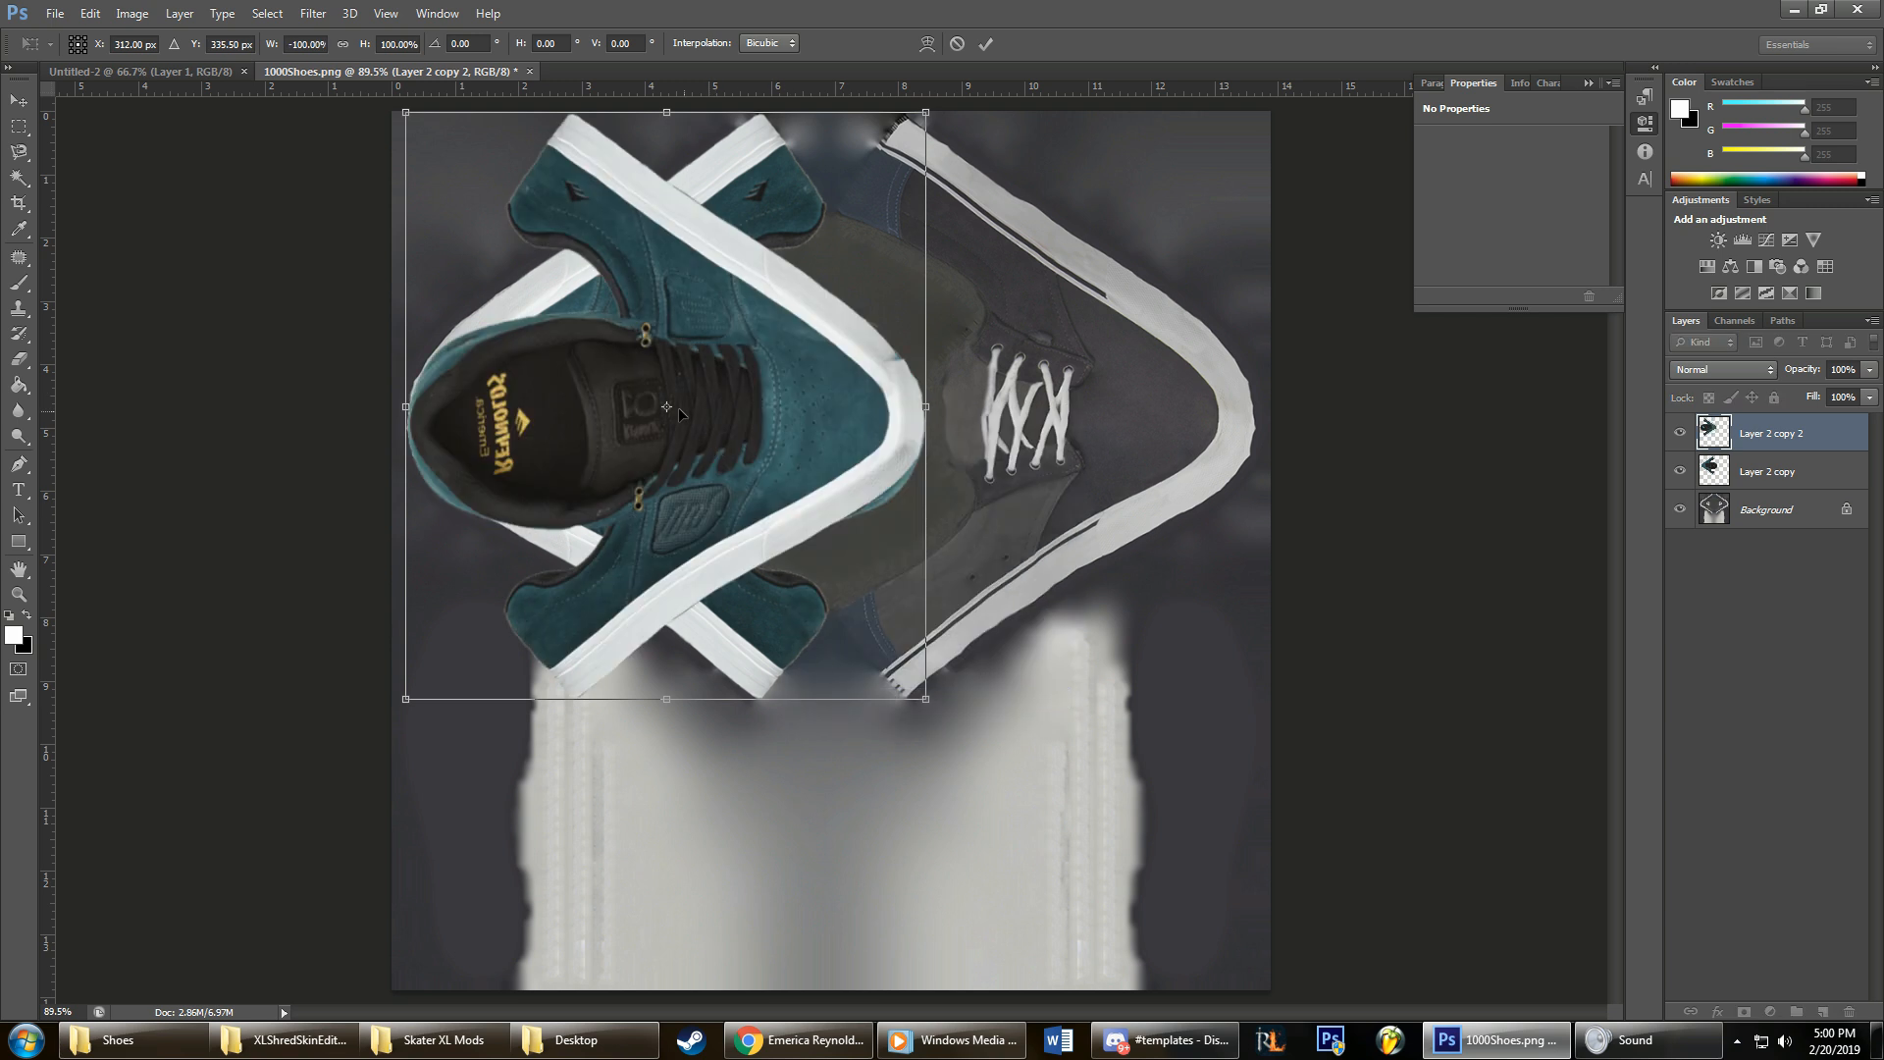
pyautogui.moveTo(552, 421); pyautogui.dragTo(881, 424)
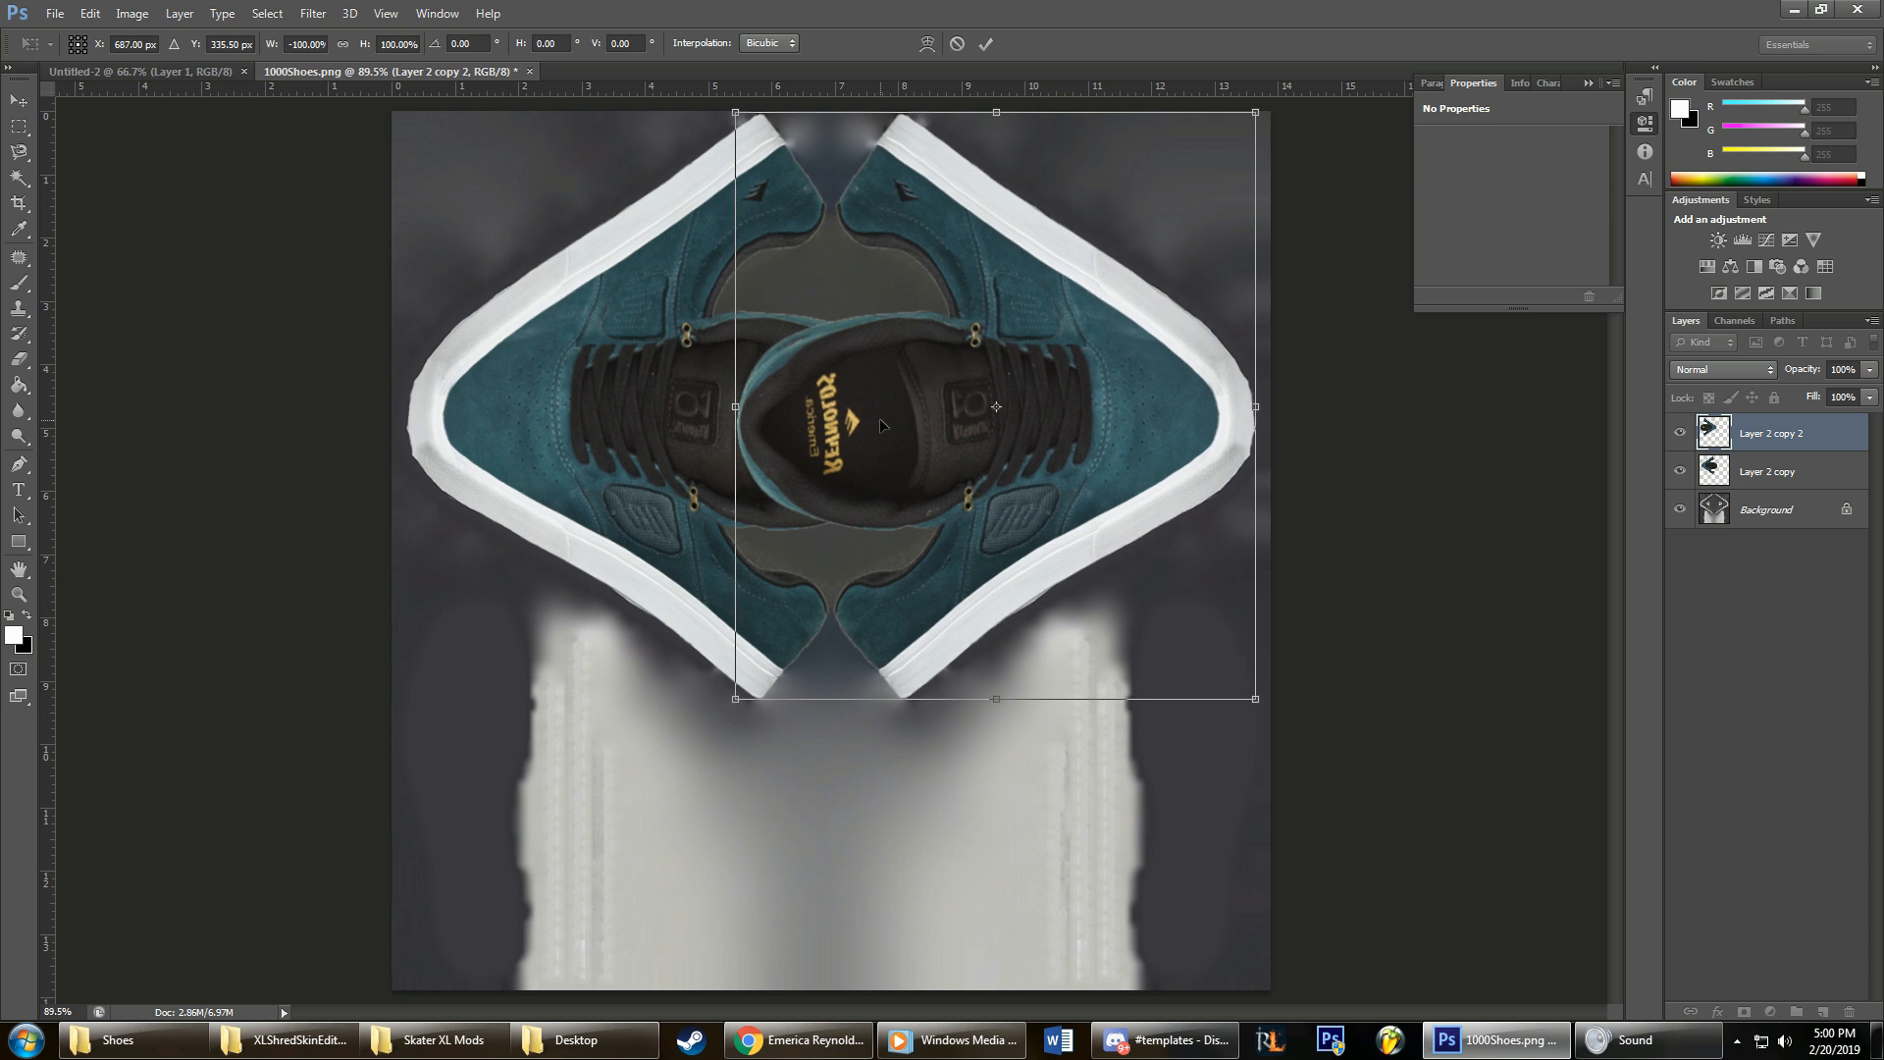
pyautogui.click(986, 44)
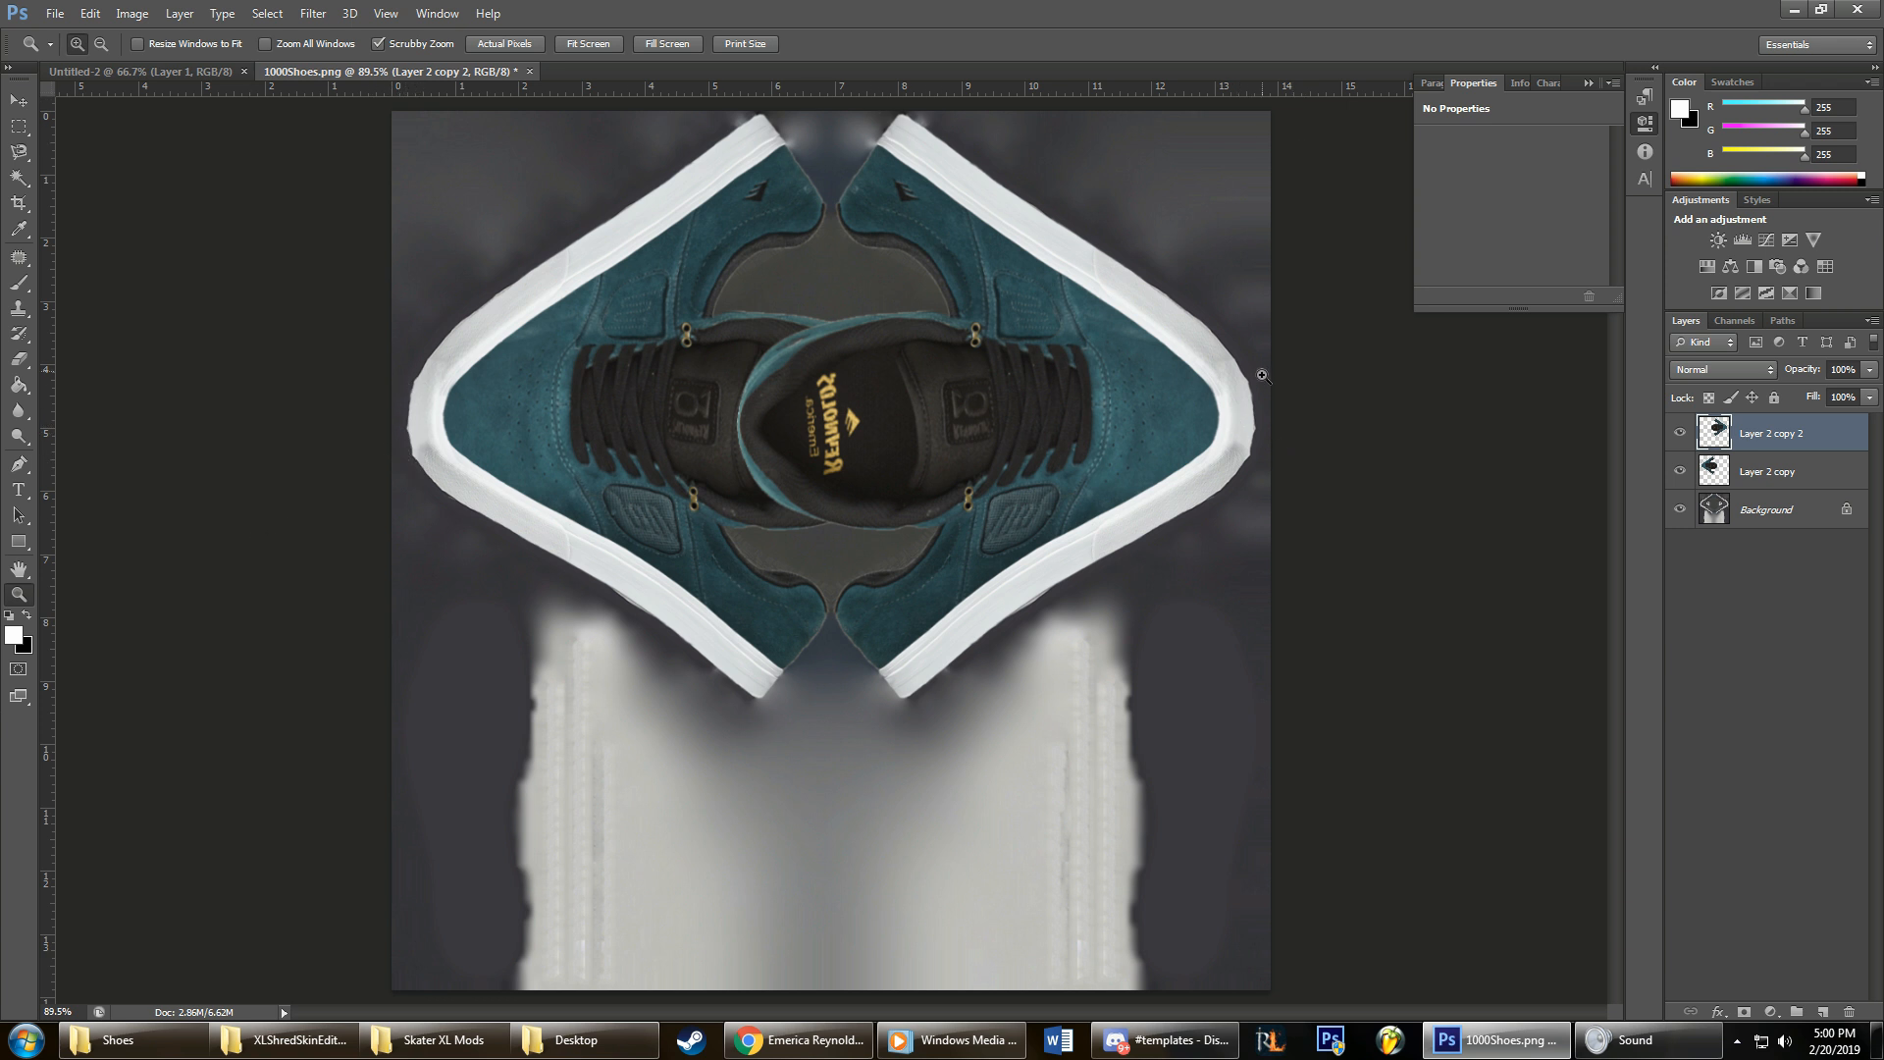
pyautogui.hotkey('ctrl', 't')
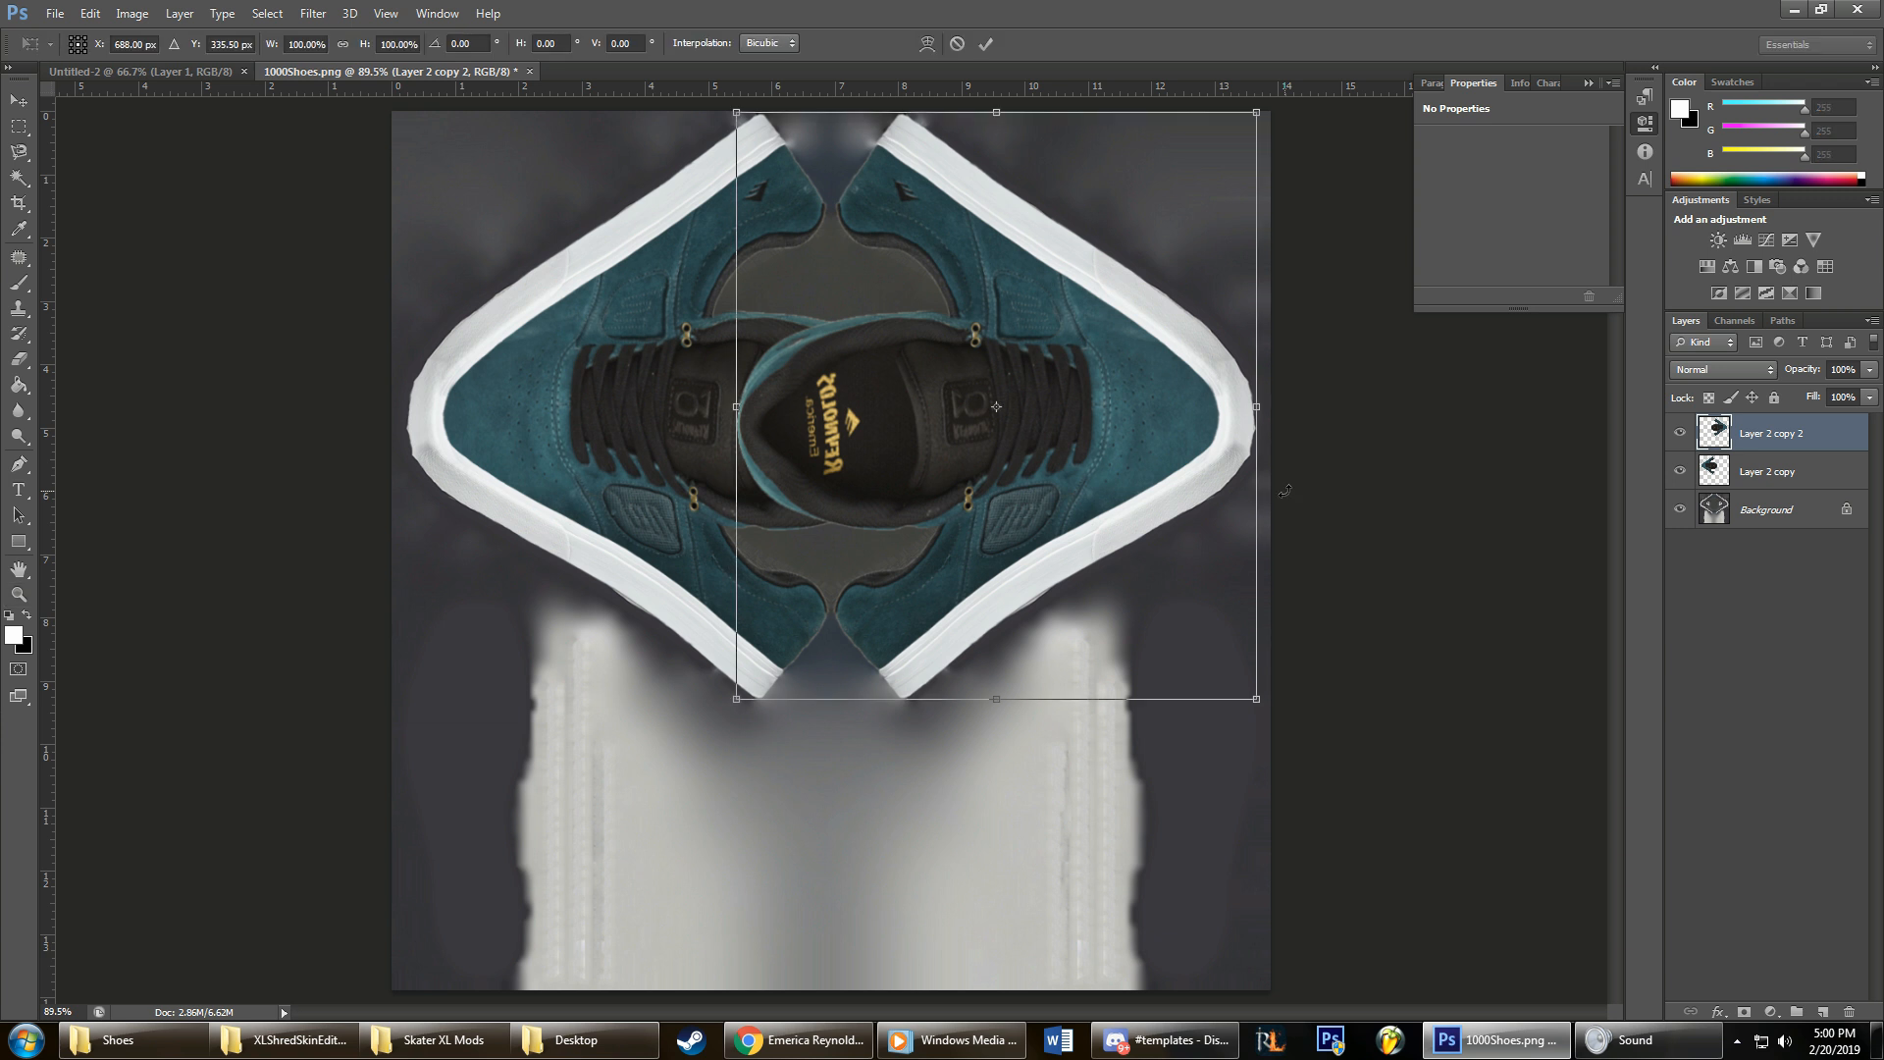
pyautogui.click(984, 45)
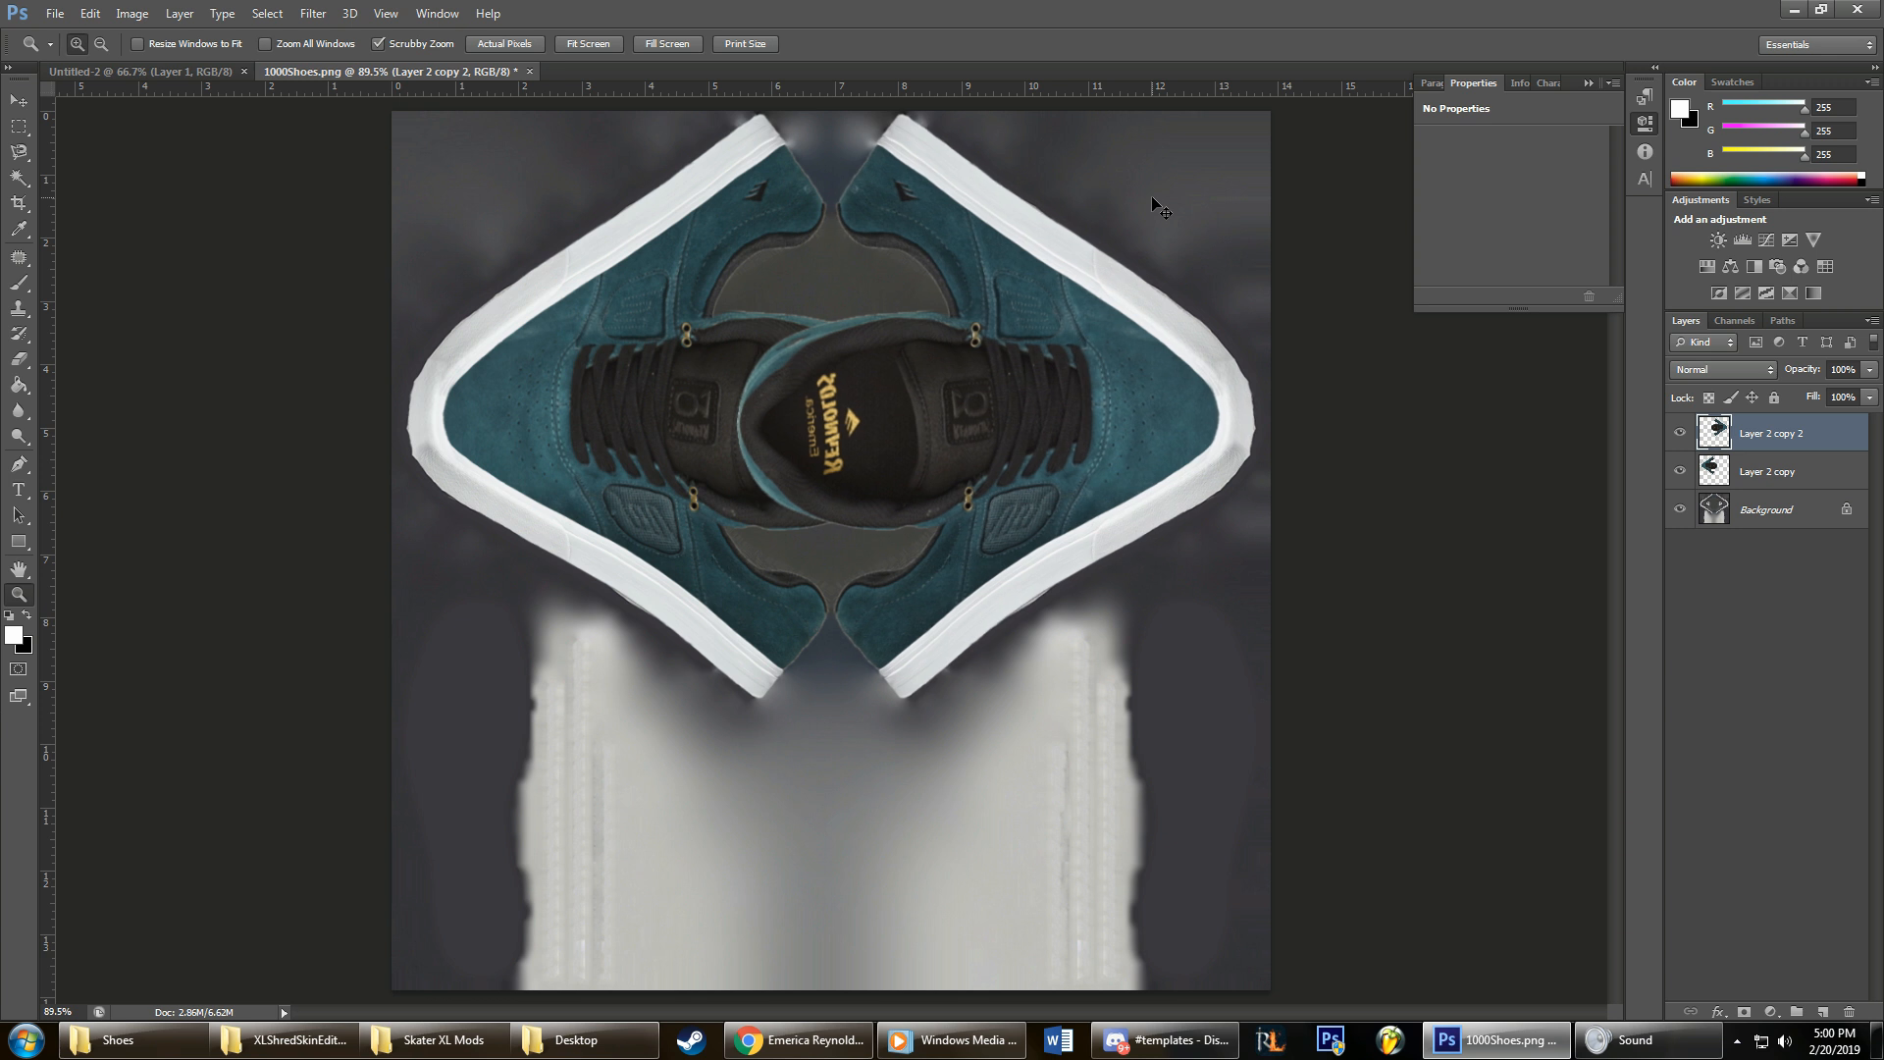
pyautogui.moveTo(1071, 483); pyautogui.dragTo(1004, 485)
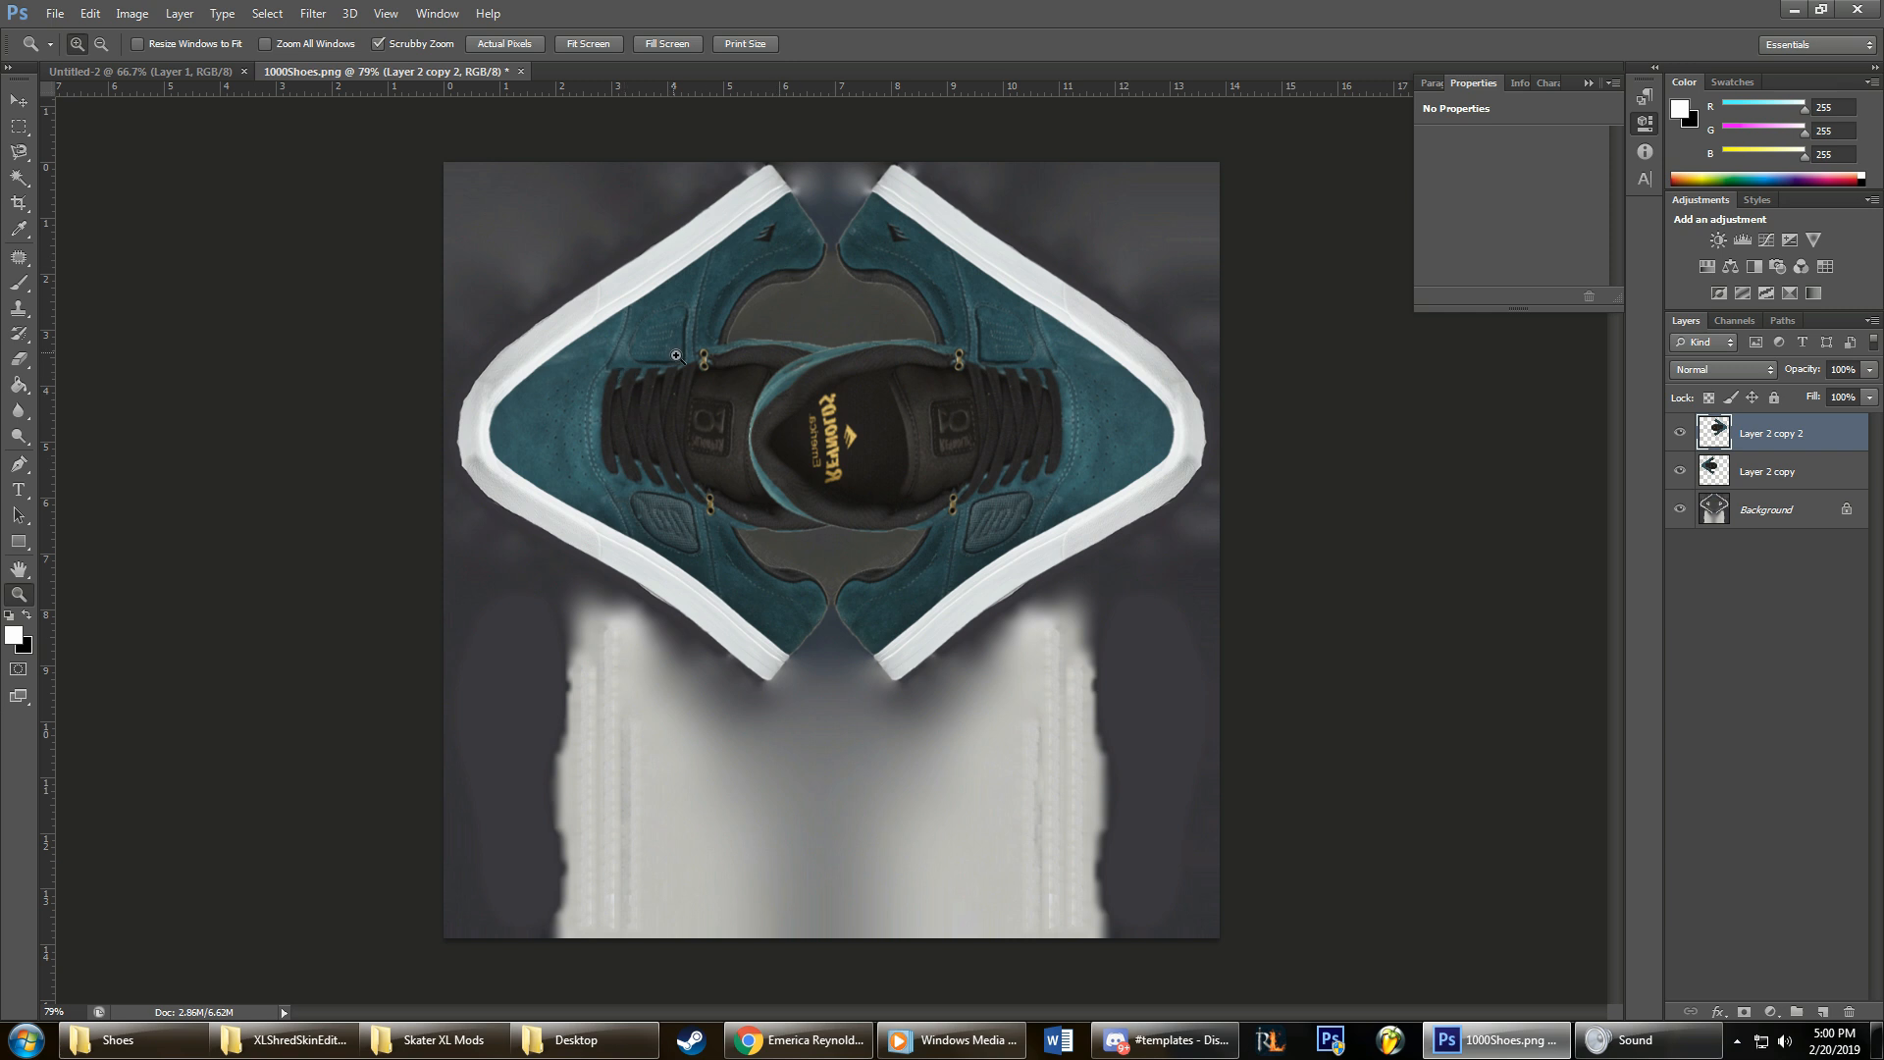
pyautogui.moveTo(1118, 379); pyautogui.dragTo(1146, 387)
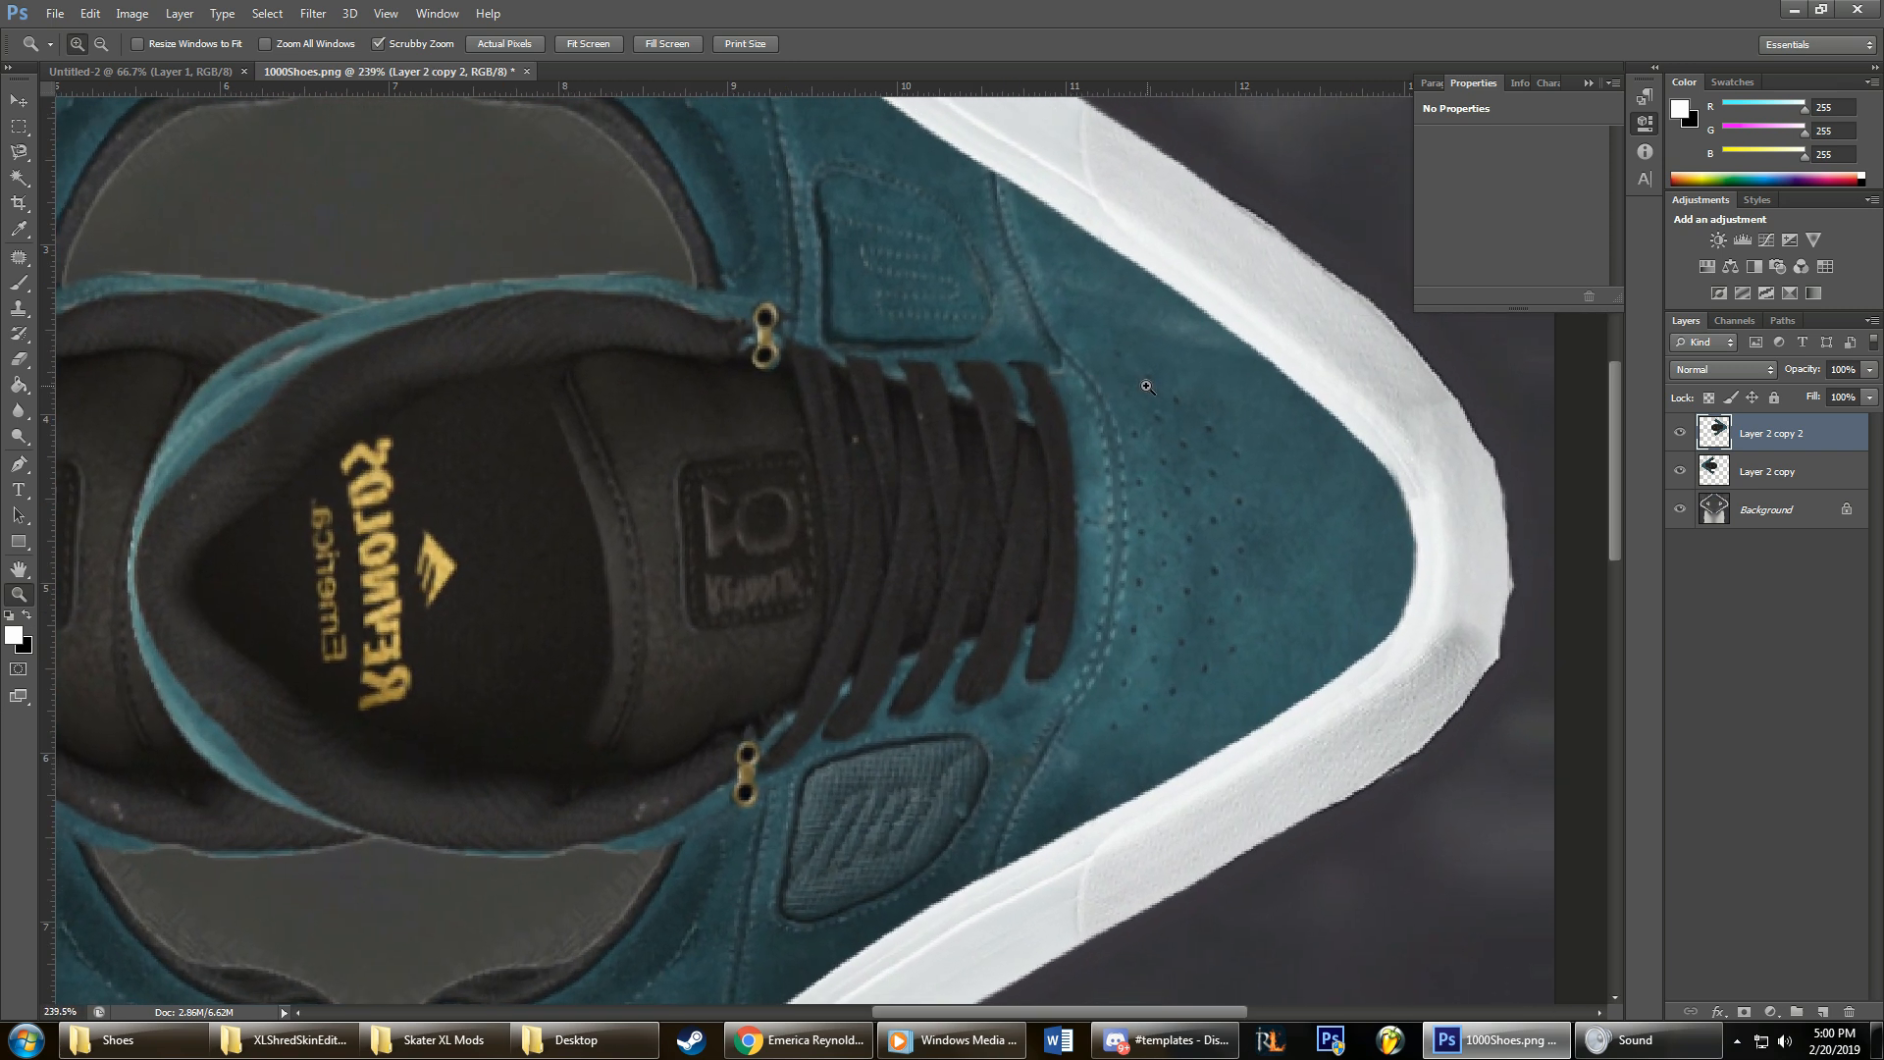
pyautogui.moveTo(1084, 741); pyautogui.dragTo(1045, 741)
pyautogui.moveTo(614, 557); pyautogui.dragTo(562, 556)
pyautogui.moveTo(555, 365); pyautogui.dragTo(622, 376)
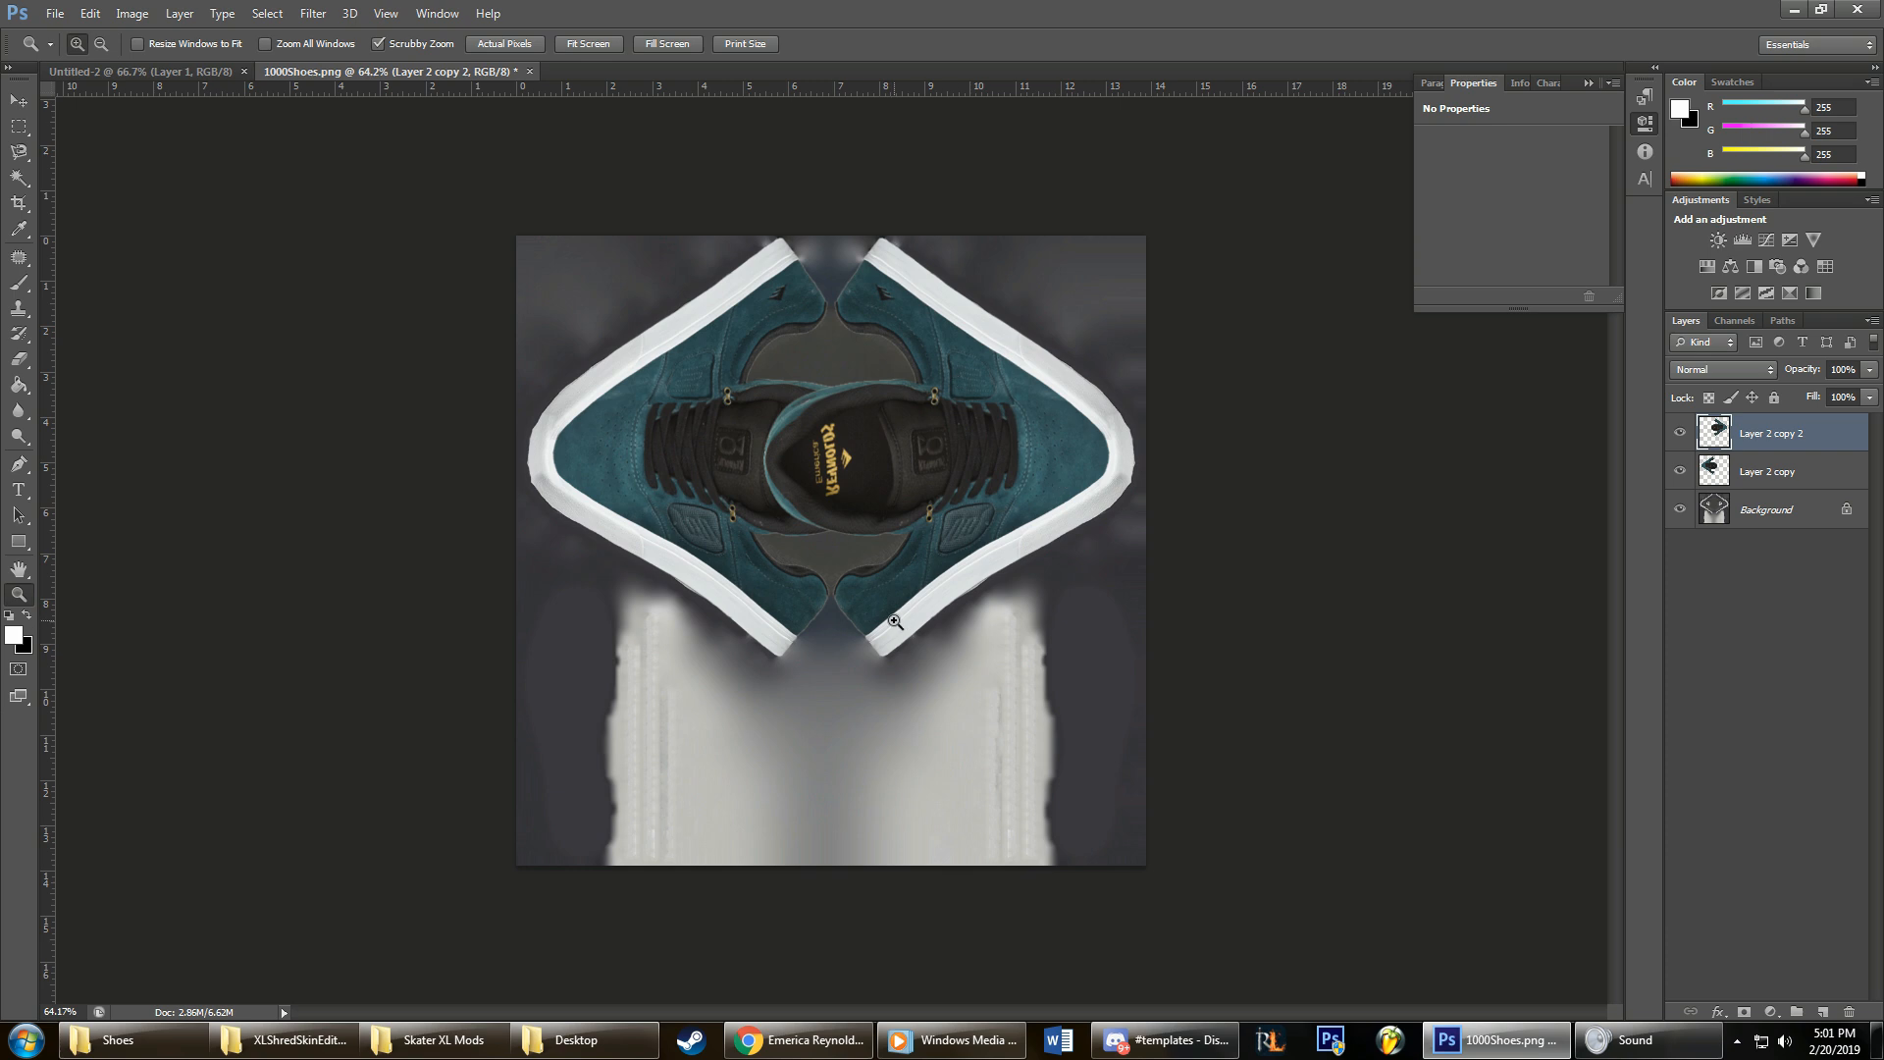
# Step: Switch to Chrome for the brown outsole image, and place the outsole in the shoe template scaled to about 66.4%
pyautogui.click(798, 1039)
pyautogui.click(1140, 901)
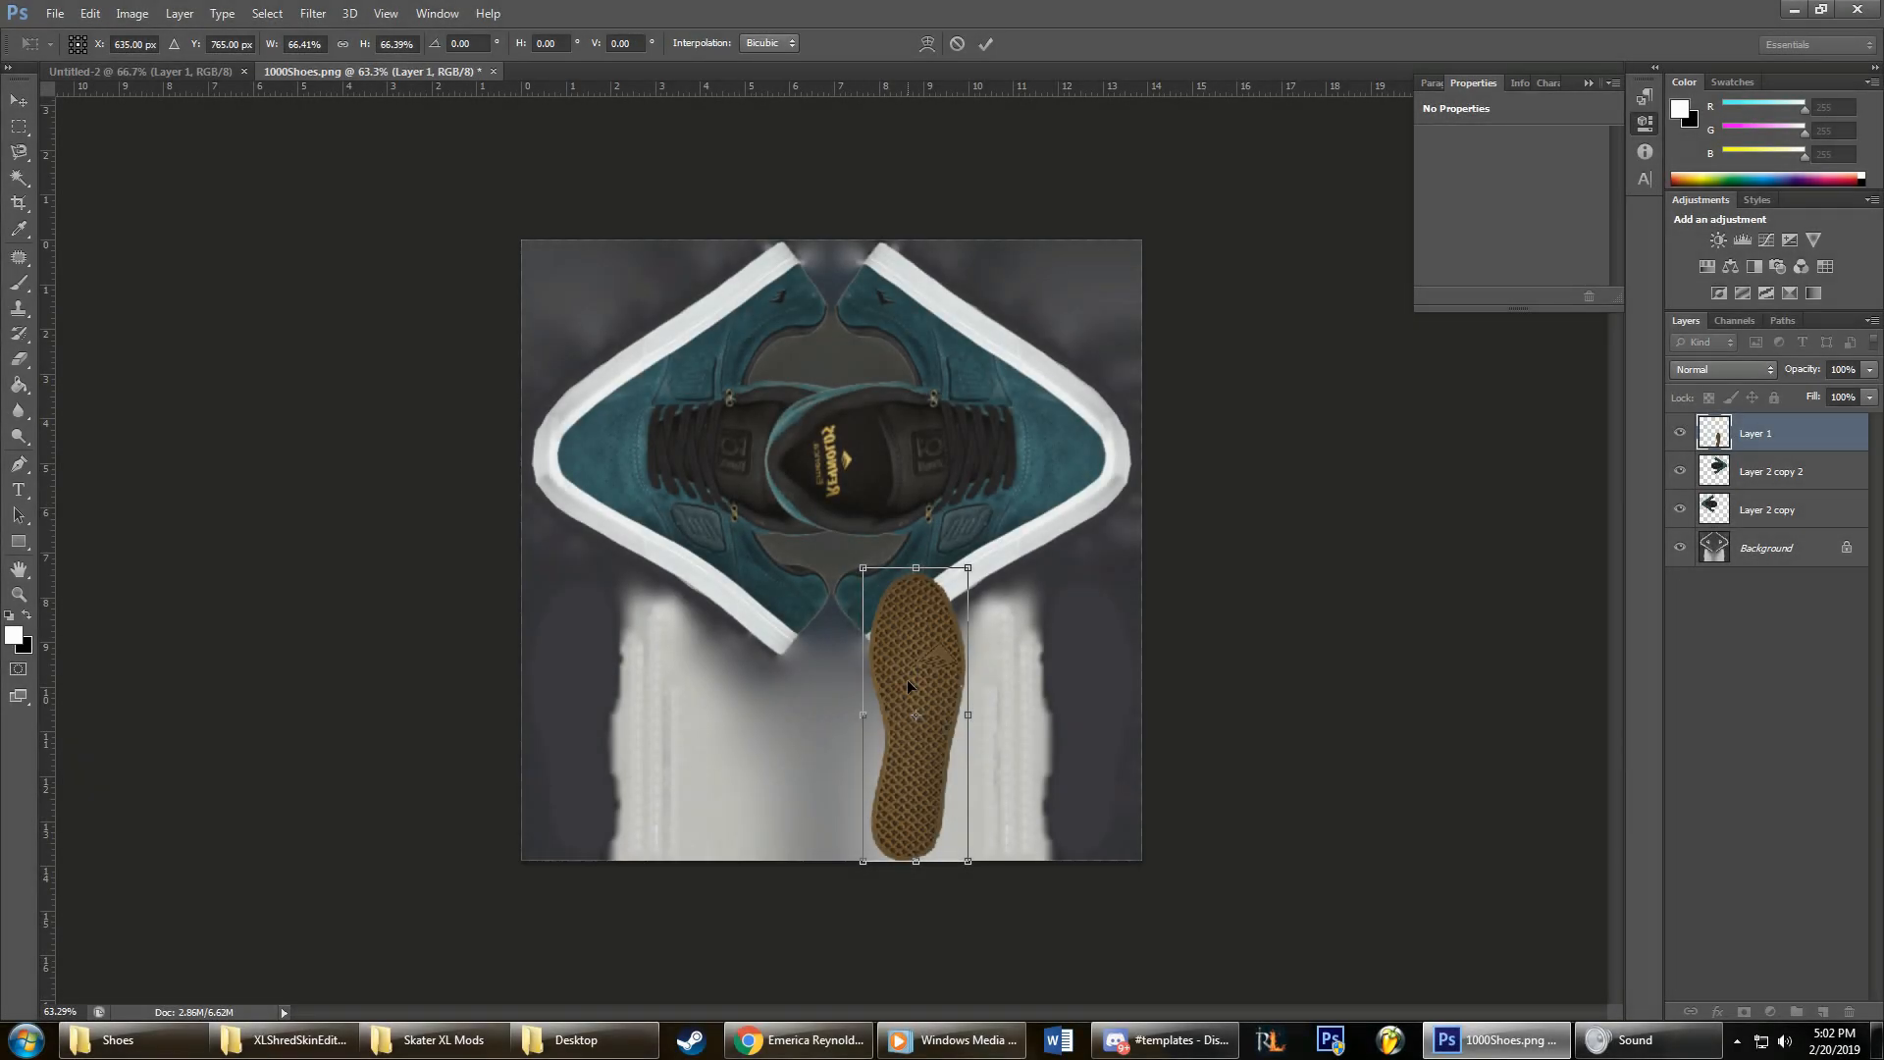
pyautogui.click(987, 45)
pyautogui.press('z')
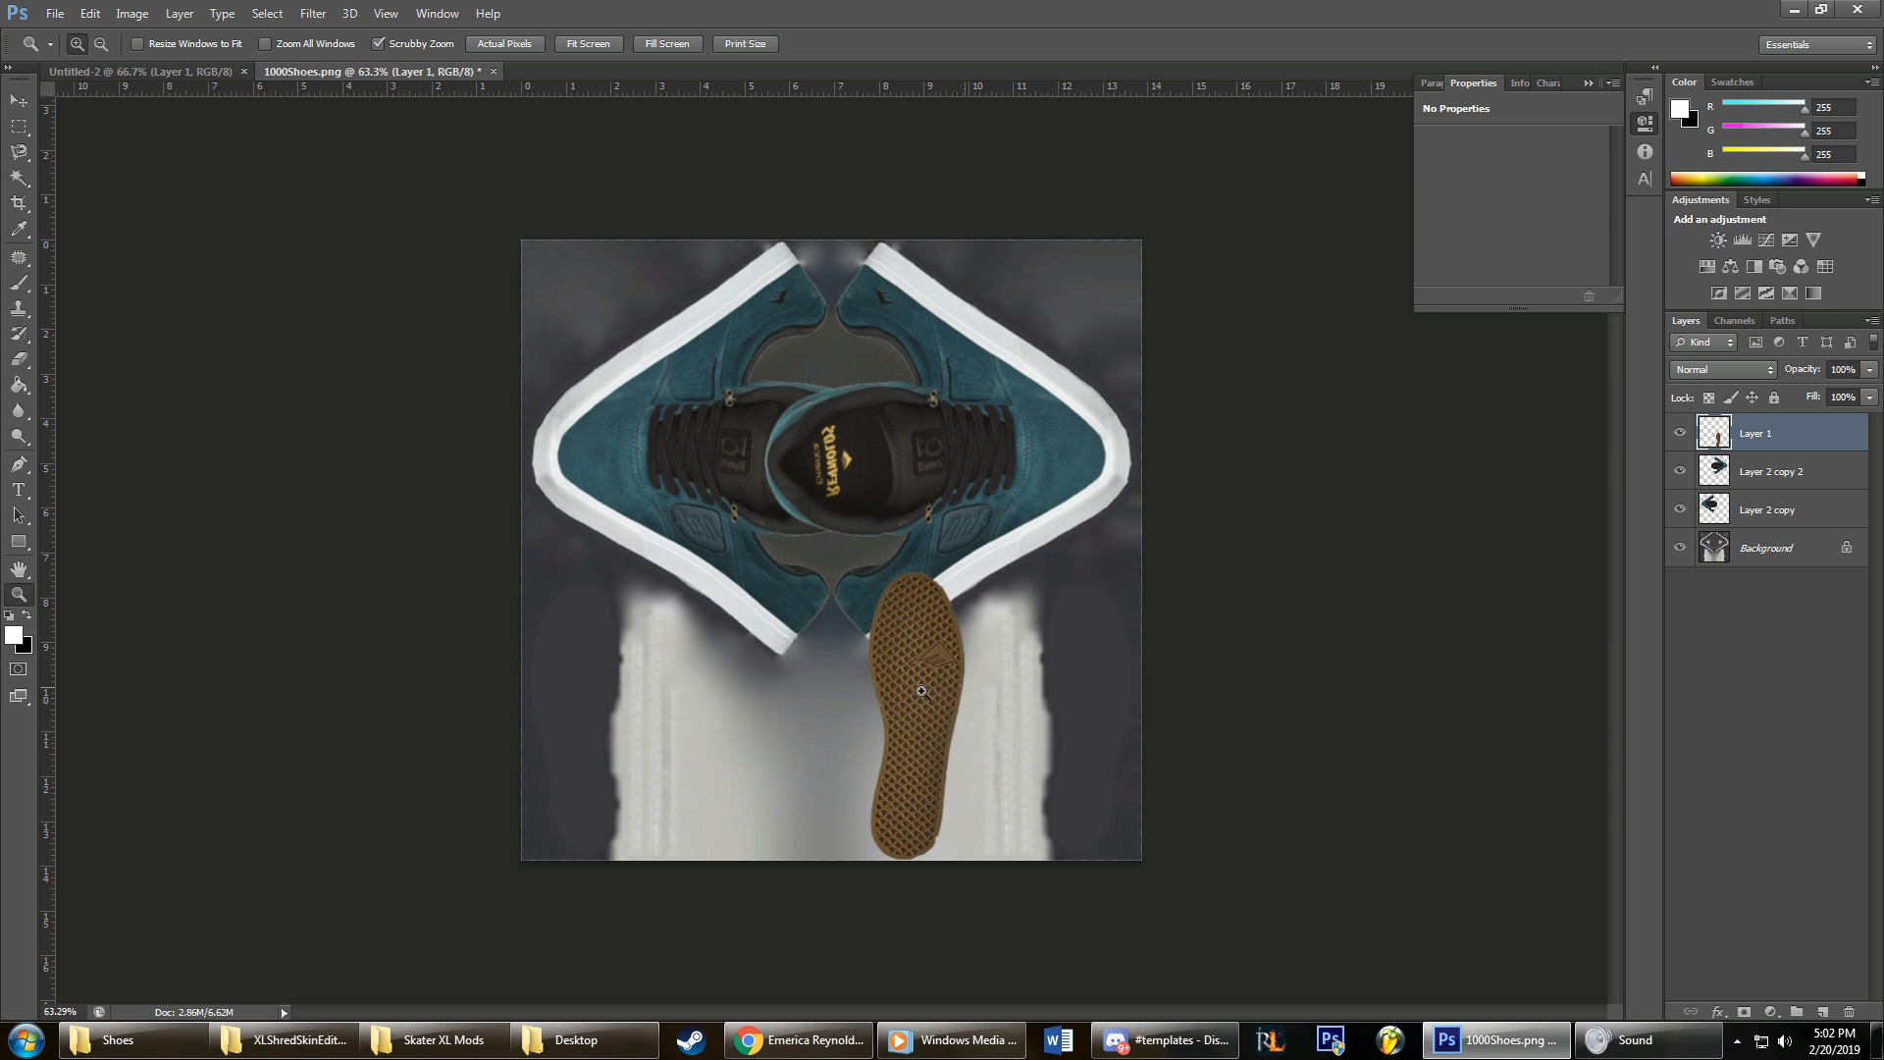
# Step: Move the brown outsole onto the template's dark sole area beneath the mirrored shoe, at X 907 px, Y 774 px
pyautogui.hotkey('ctrl', 't')
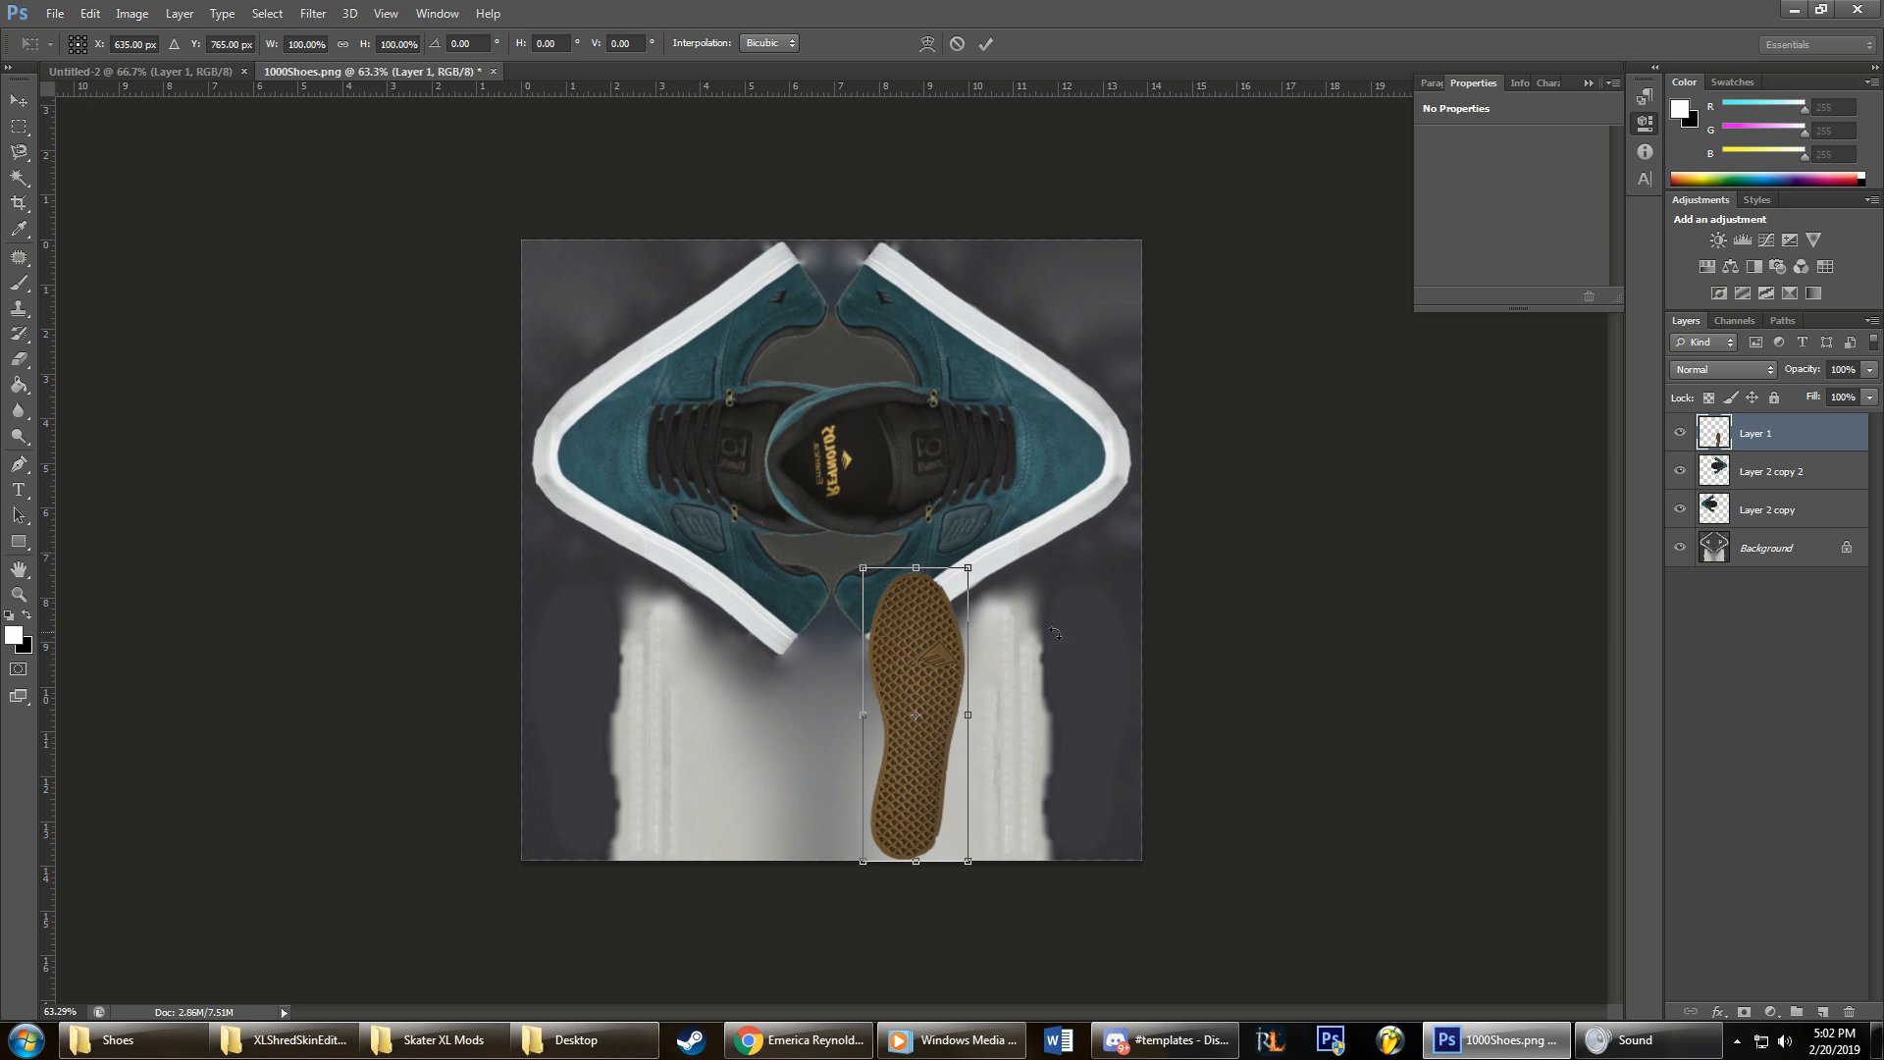
pyautogui.moveTo(912, 618); pyautogui.dragTo(1082, 628)
pyautogui.press('Right')
pyautogui.press('Right')
pyautogui.press('Right')
pyautogui.press('Right')
pyautogui.press('Right')
pyautogui.press('Right')
pyautogui.press('Right')
pyautogui.press('Right')
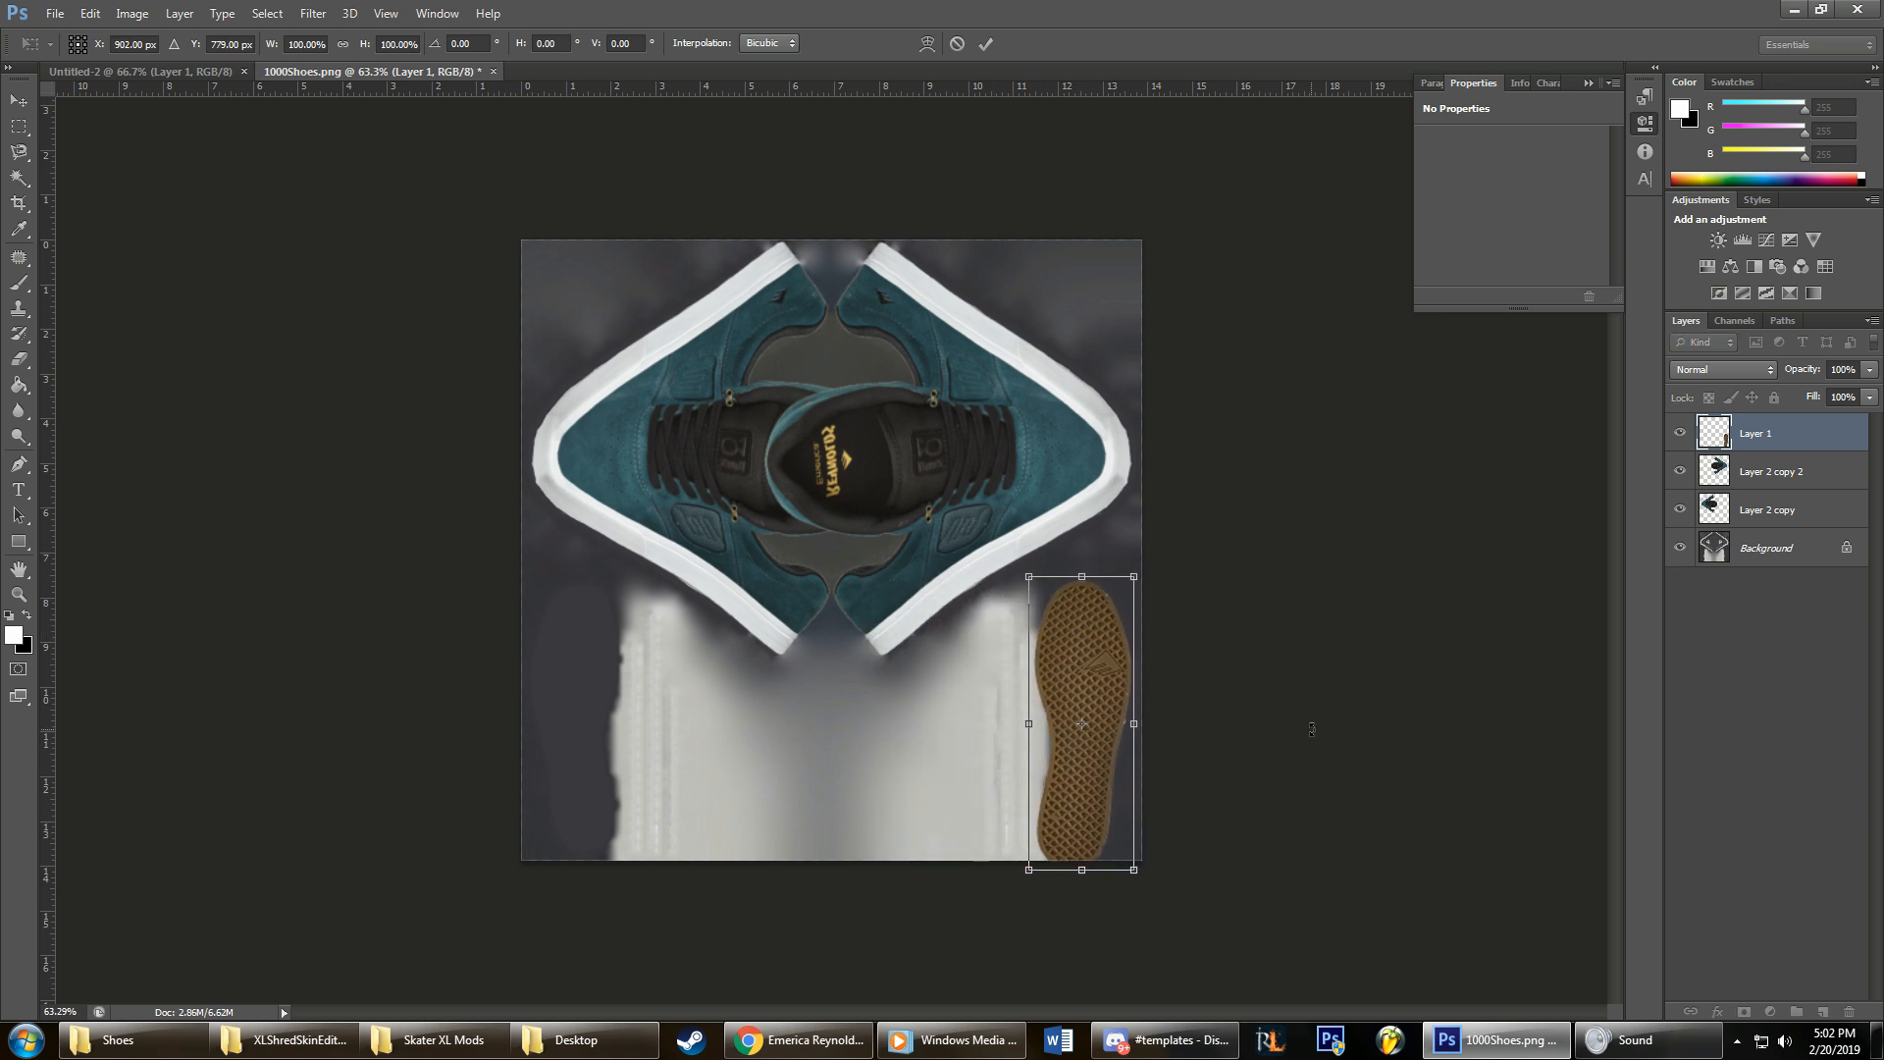
pyautogui.press('Up')
pyautogui.press('Up')
pyautogui.press('Up')
pyautogui.press('Up')
pyautogui.press('Up')
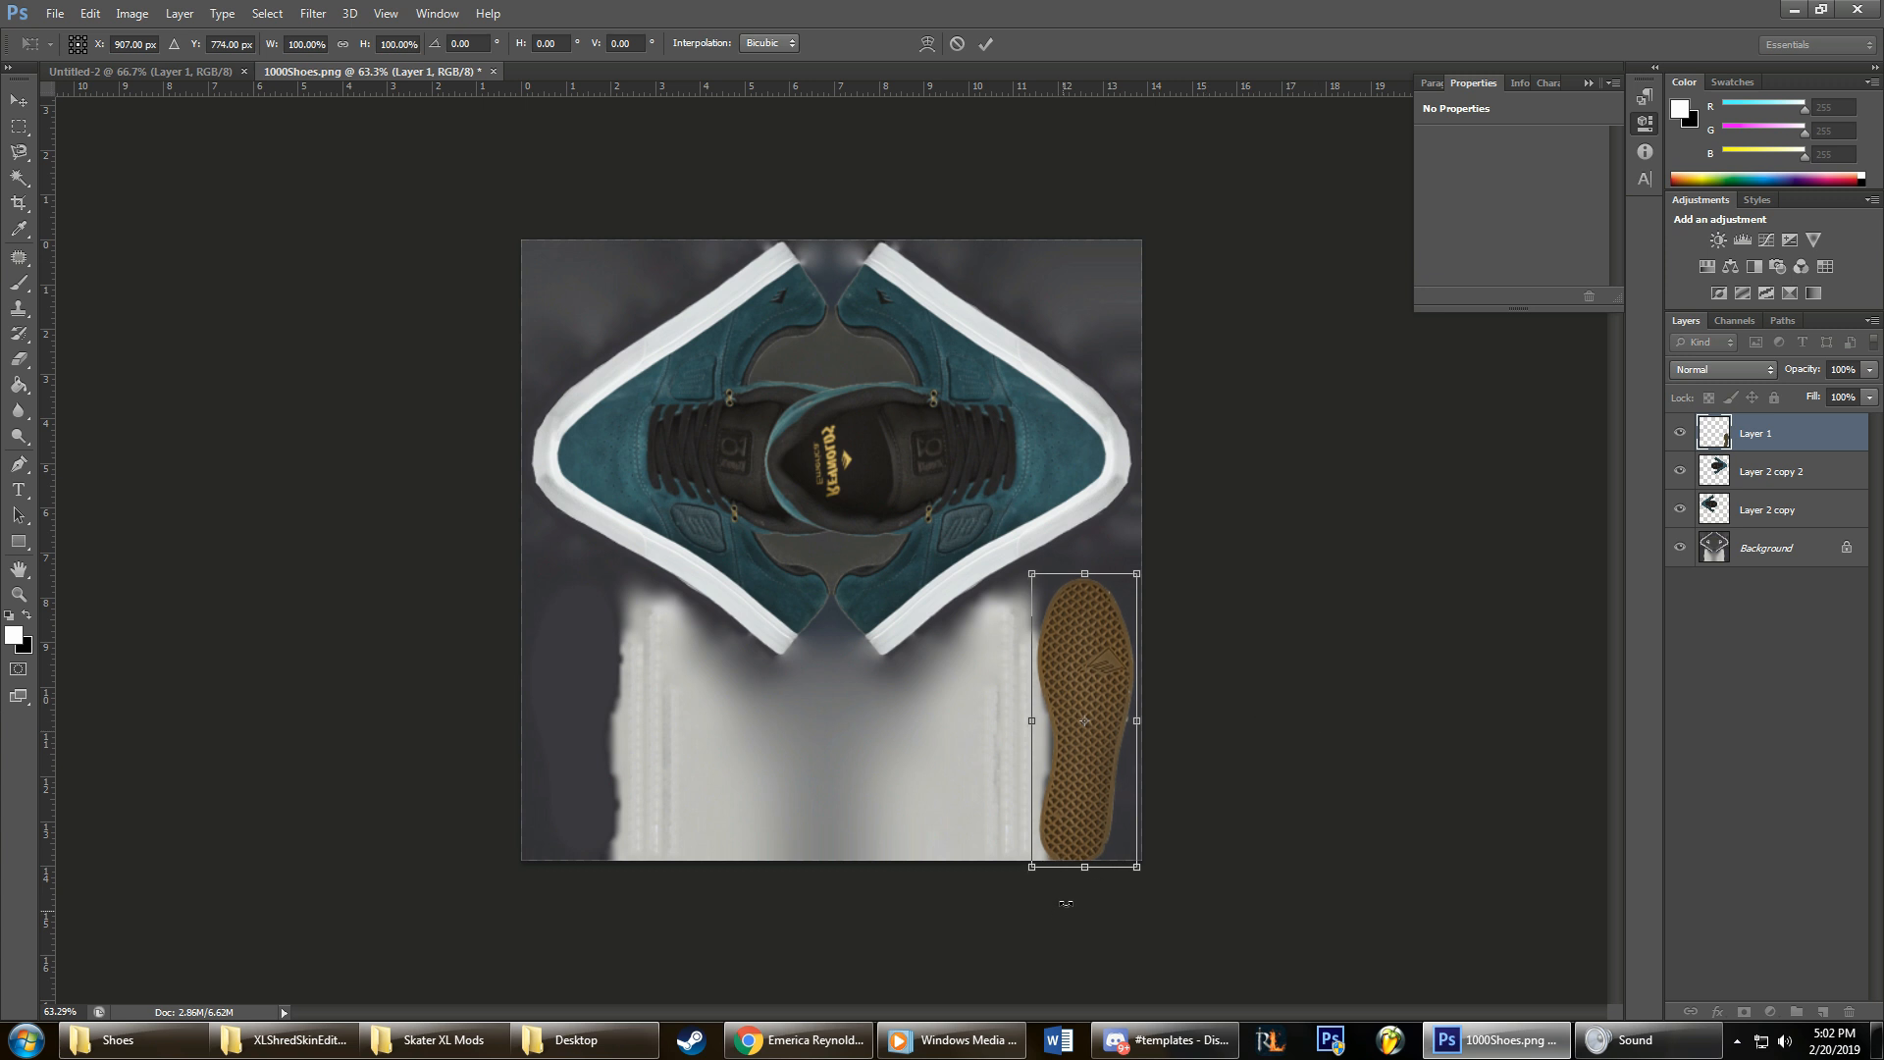
# Step: Shorten the outsole to 97.68% height so its heel ends at the canvas's lower edge
pyautogui.moveTo(1085, 868)
pyautogui.mouseDown()
pyautogui.moveTo(1104, 822)
pyautogui.moveTo(1110, 852)
pyautogui.moveTo(1085, 860)
pyautogui.mouseUp()
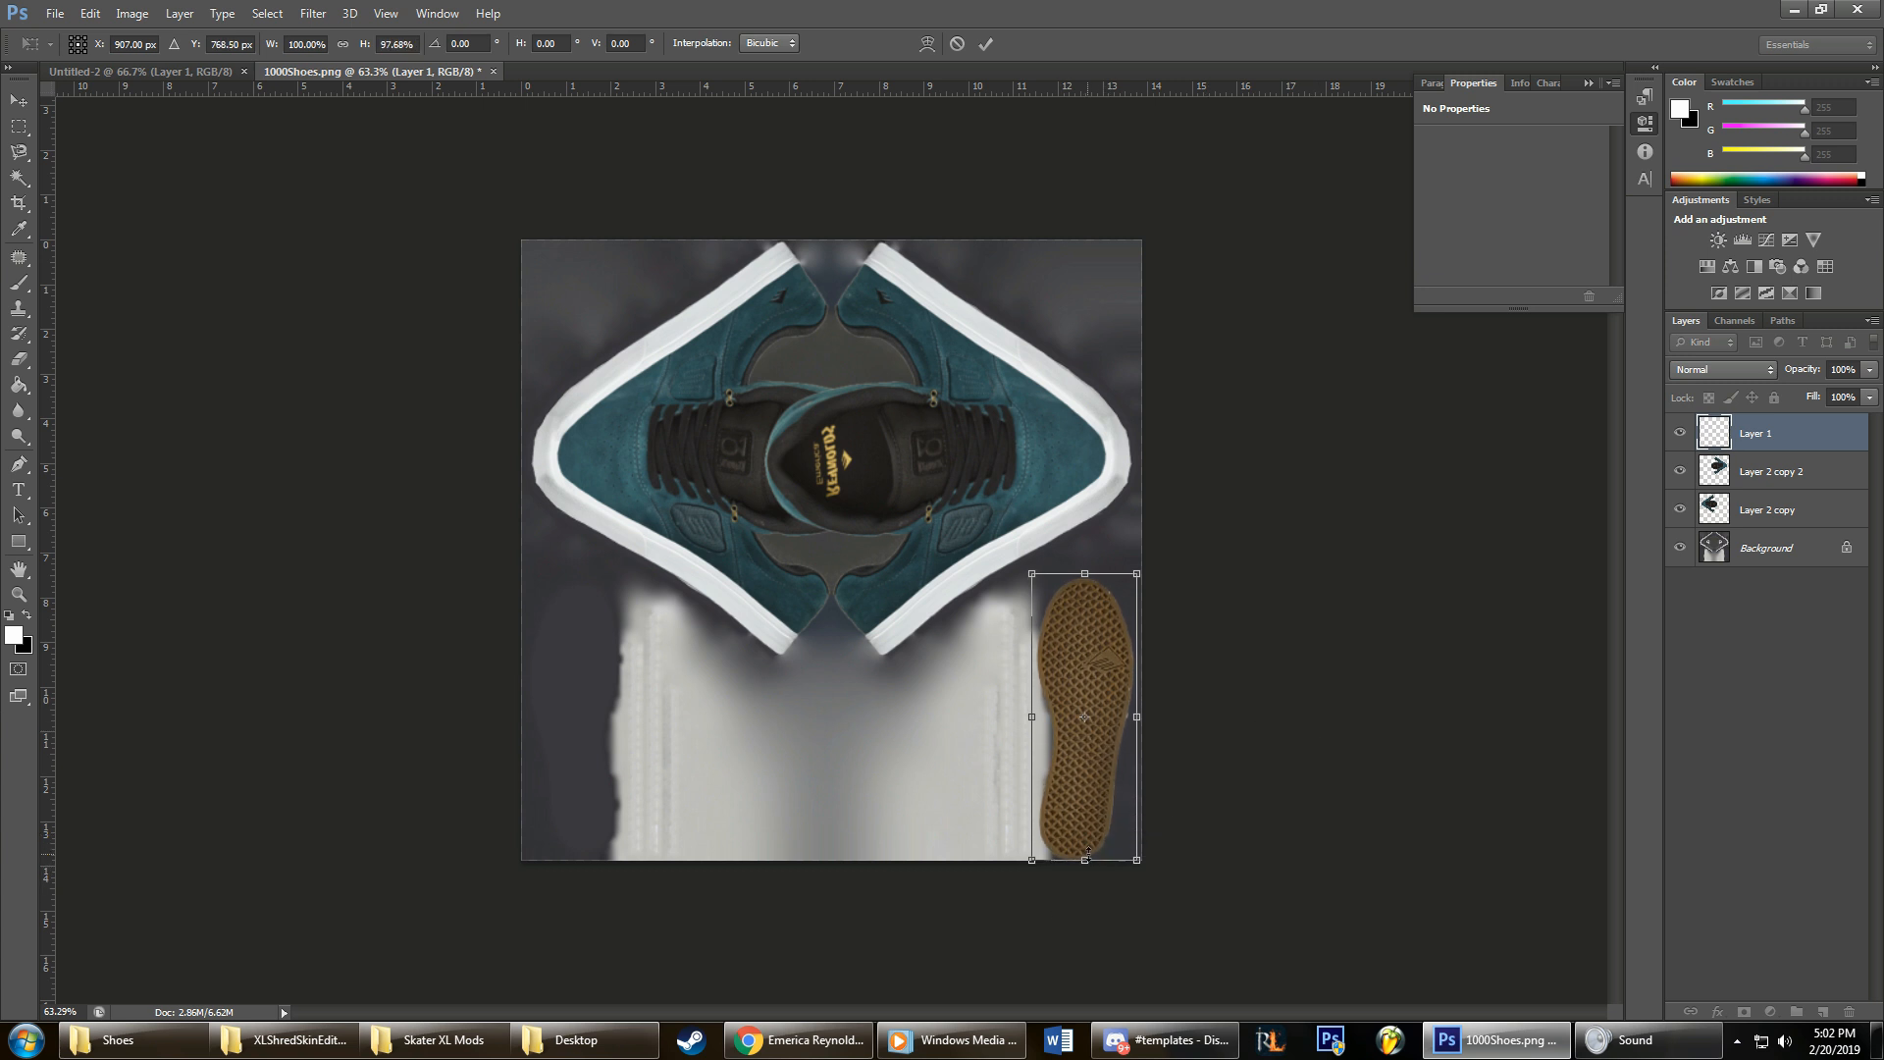
pyautogui.click(986, 46)
pyautogui.scroll(3, 1098, 707)
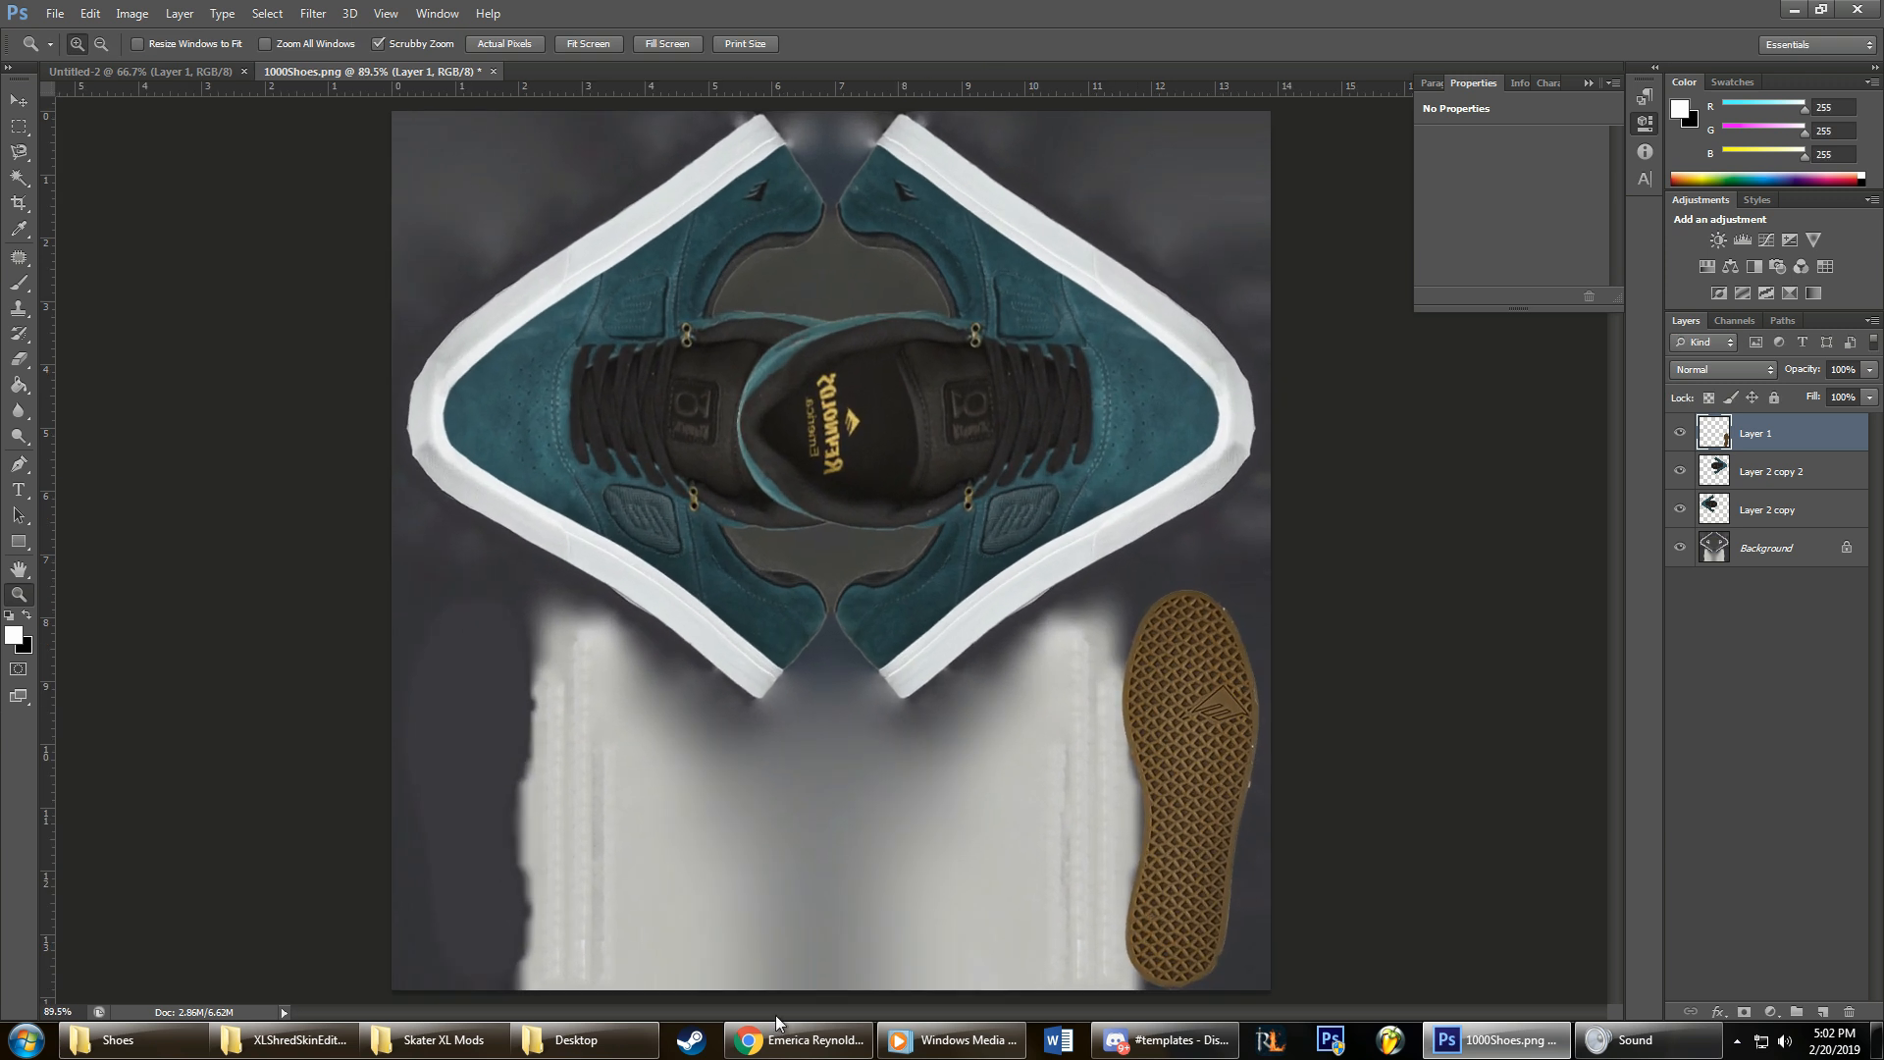
pyautogui.scroll(-1, 1305, 842)
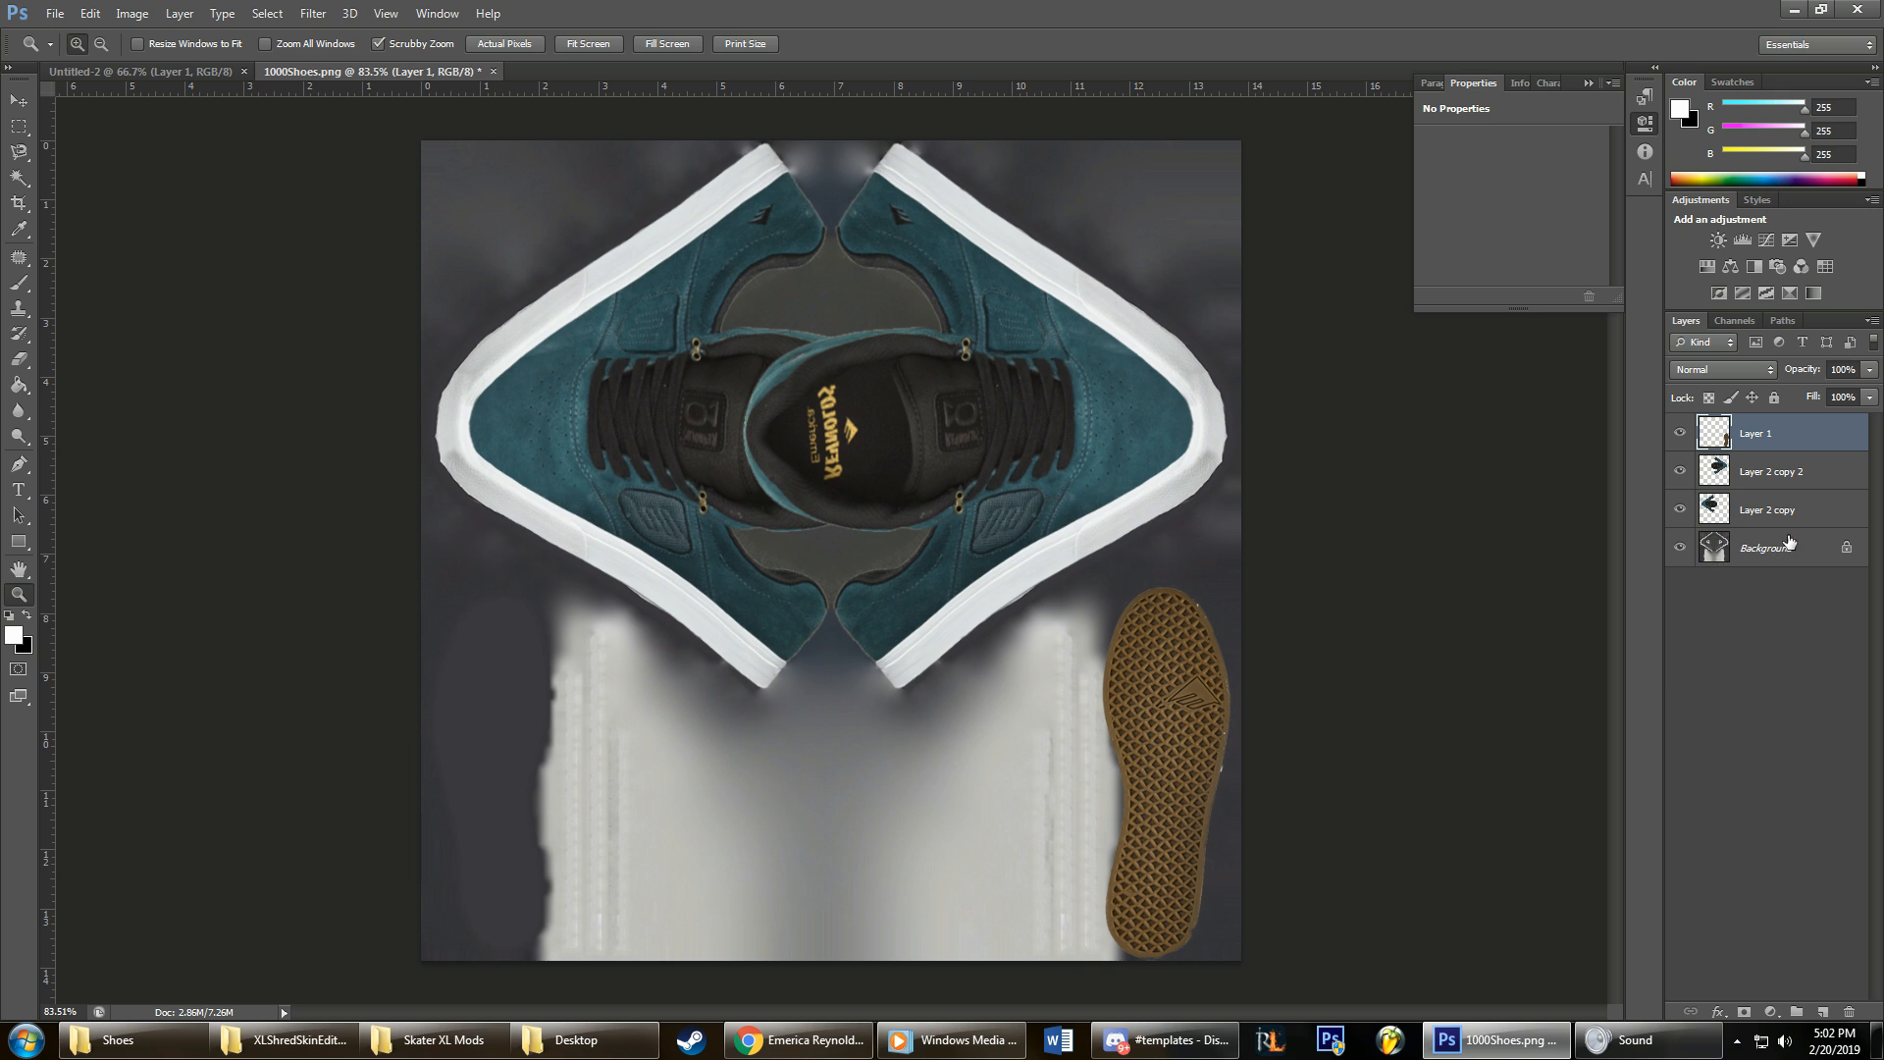
# Step: Select the Background's dark sole area with Magic Wand at tolerance 1, and compare its outline with the brown outsole hidden and shown
pyautogui.click(1767, 559)
pyautogui.click(19, 178)
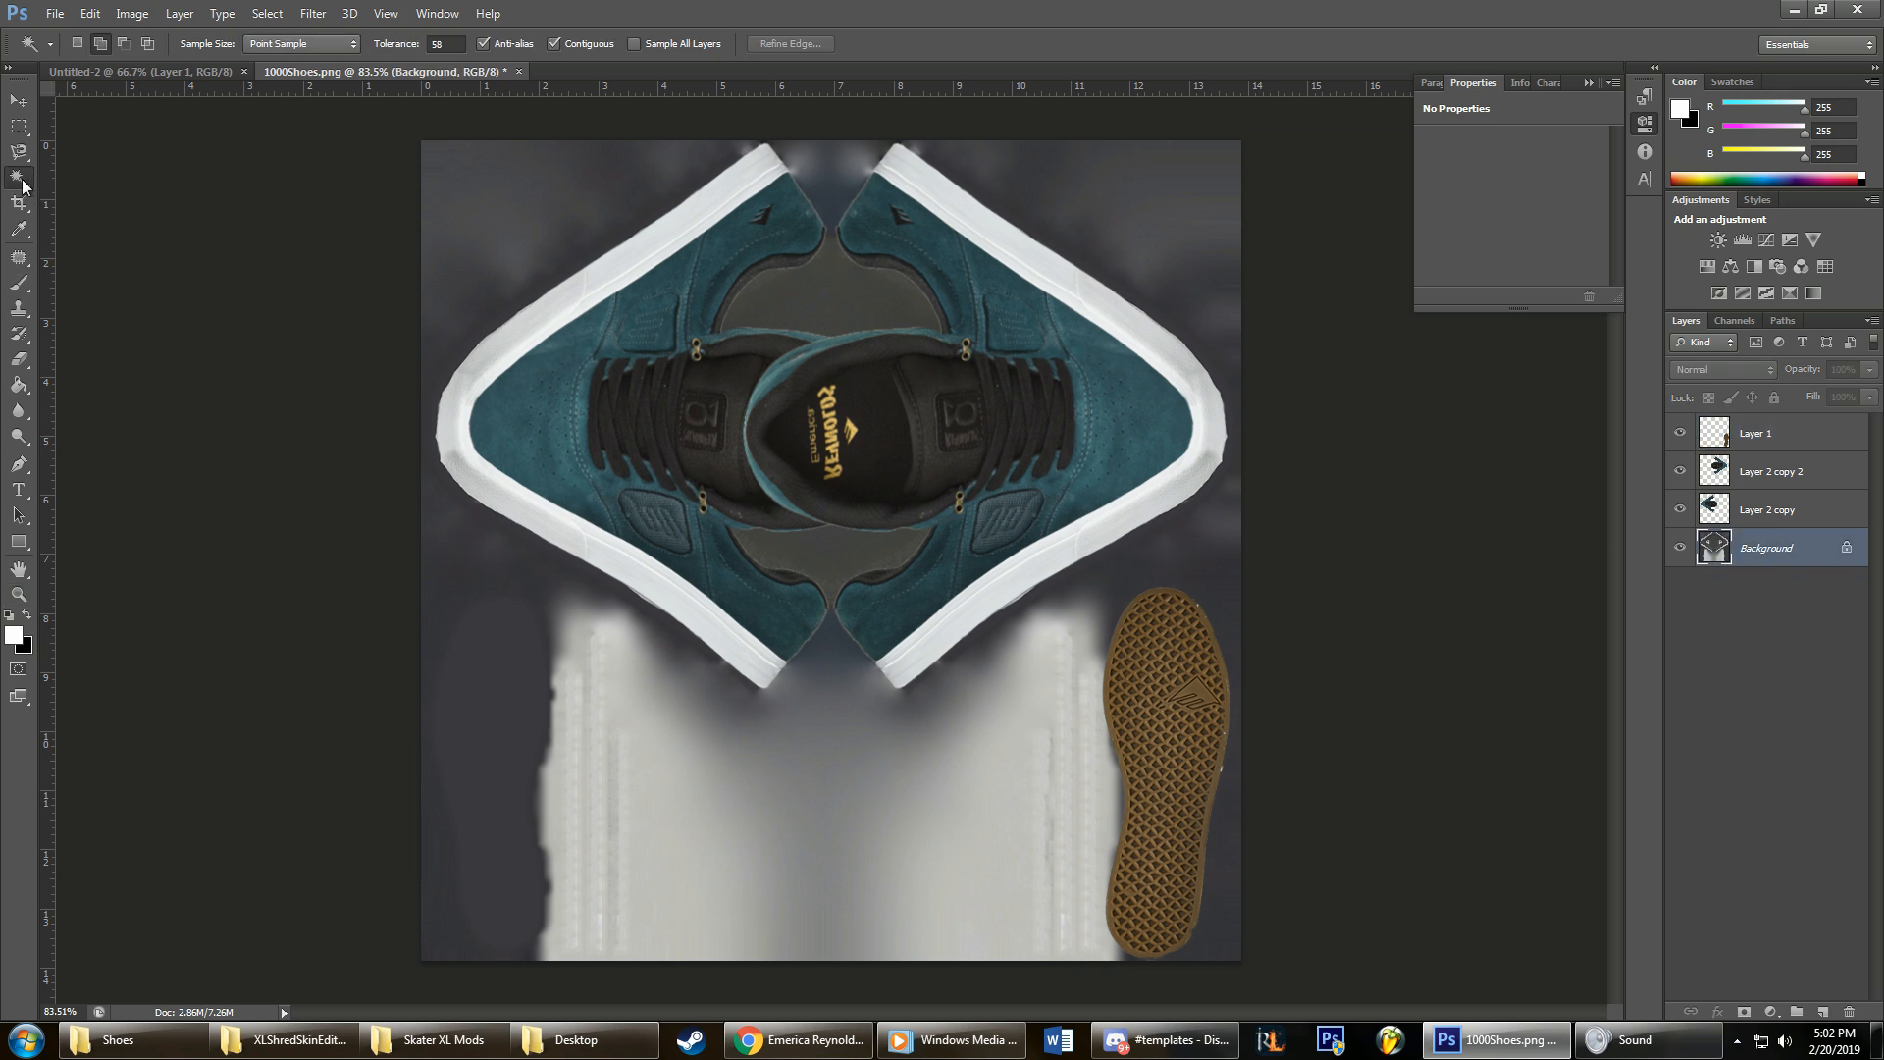
pyautogui.moveTo(401, 49); pyautogui.dragTo(360, 55)
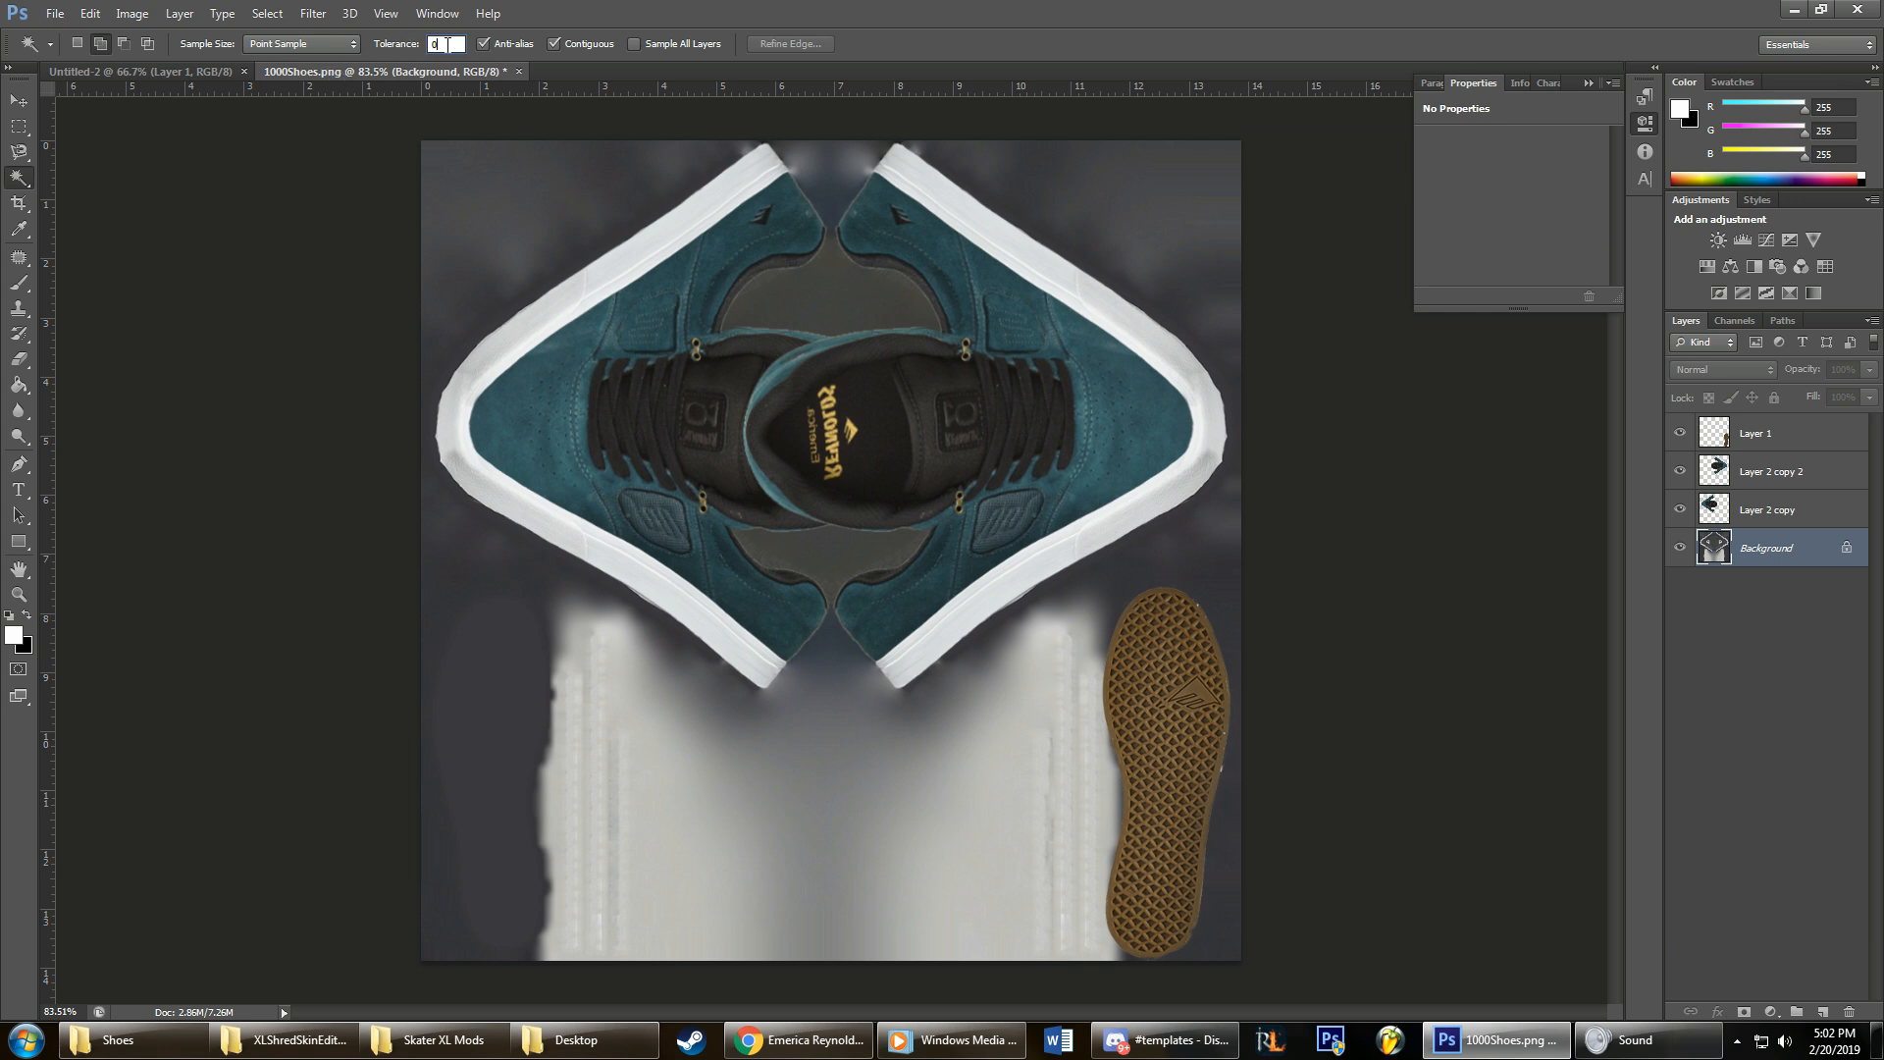
pyautogui.click(1172, 689)
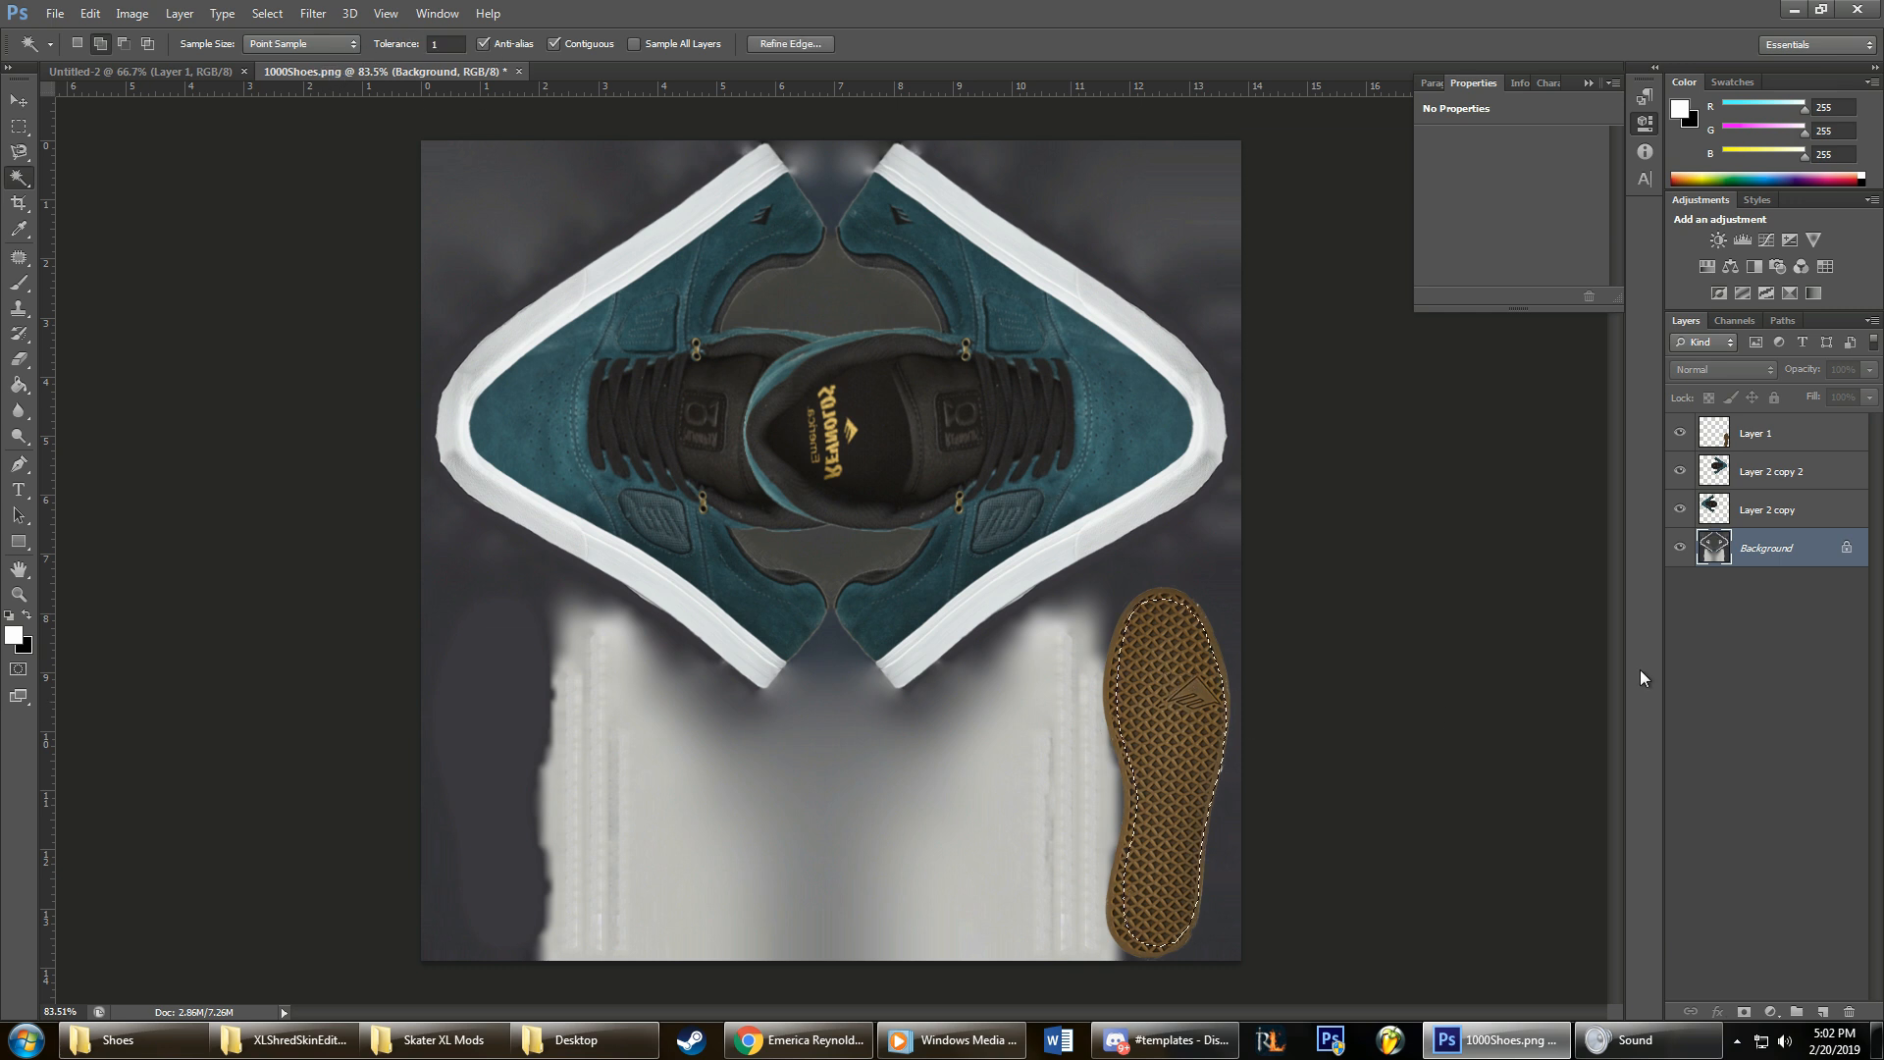
pyautogui.click(1681, 434)
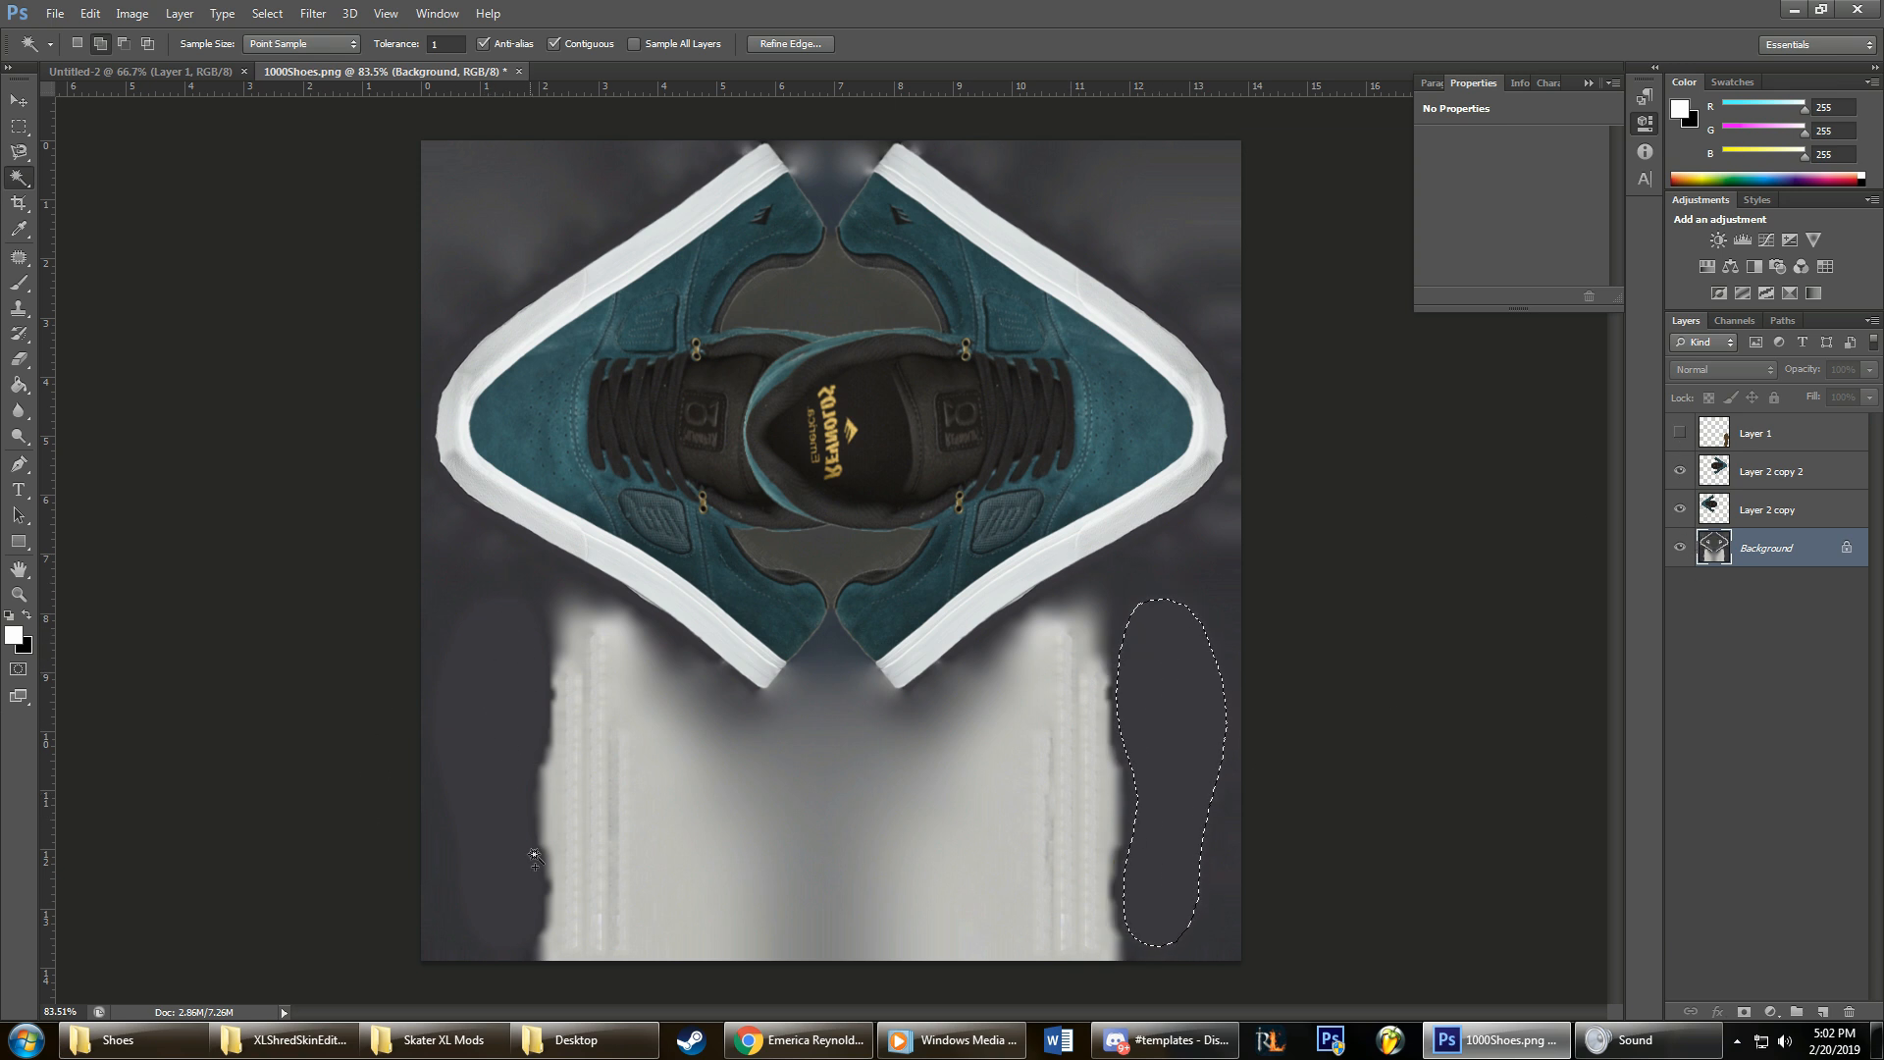
pyautogui.click(1681, 433)
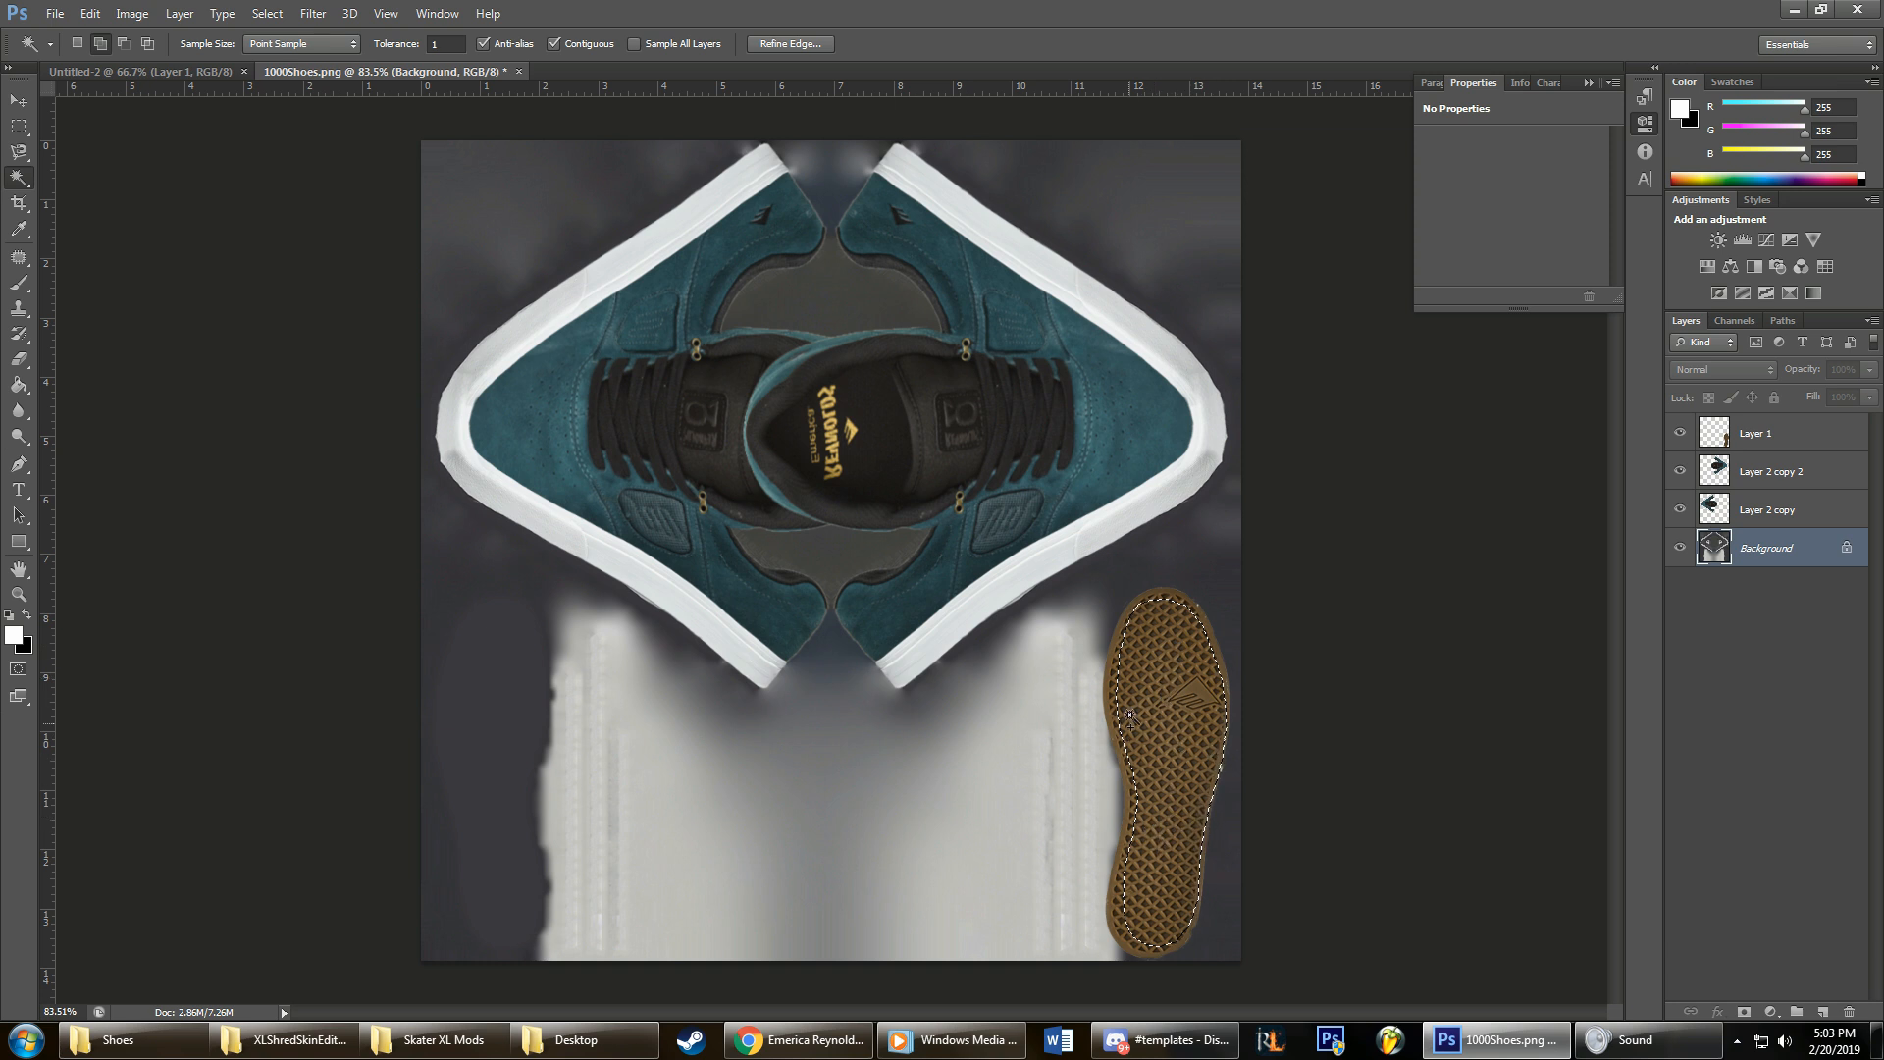
# Step: Nudge the brown outsole layer slightly to the right, to X 910 px, to centre it over the template's sole area
pyautogui.click(1802, 438)
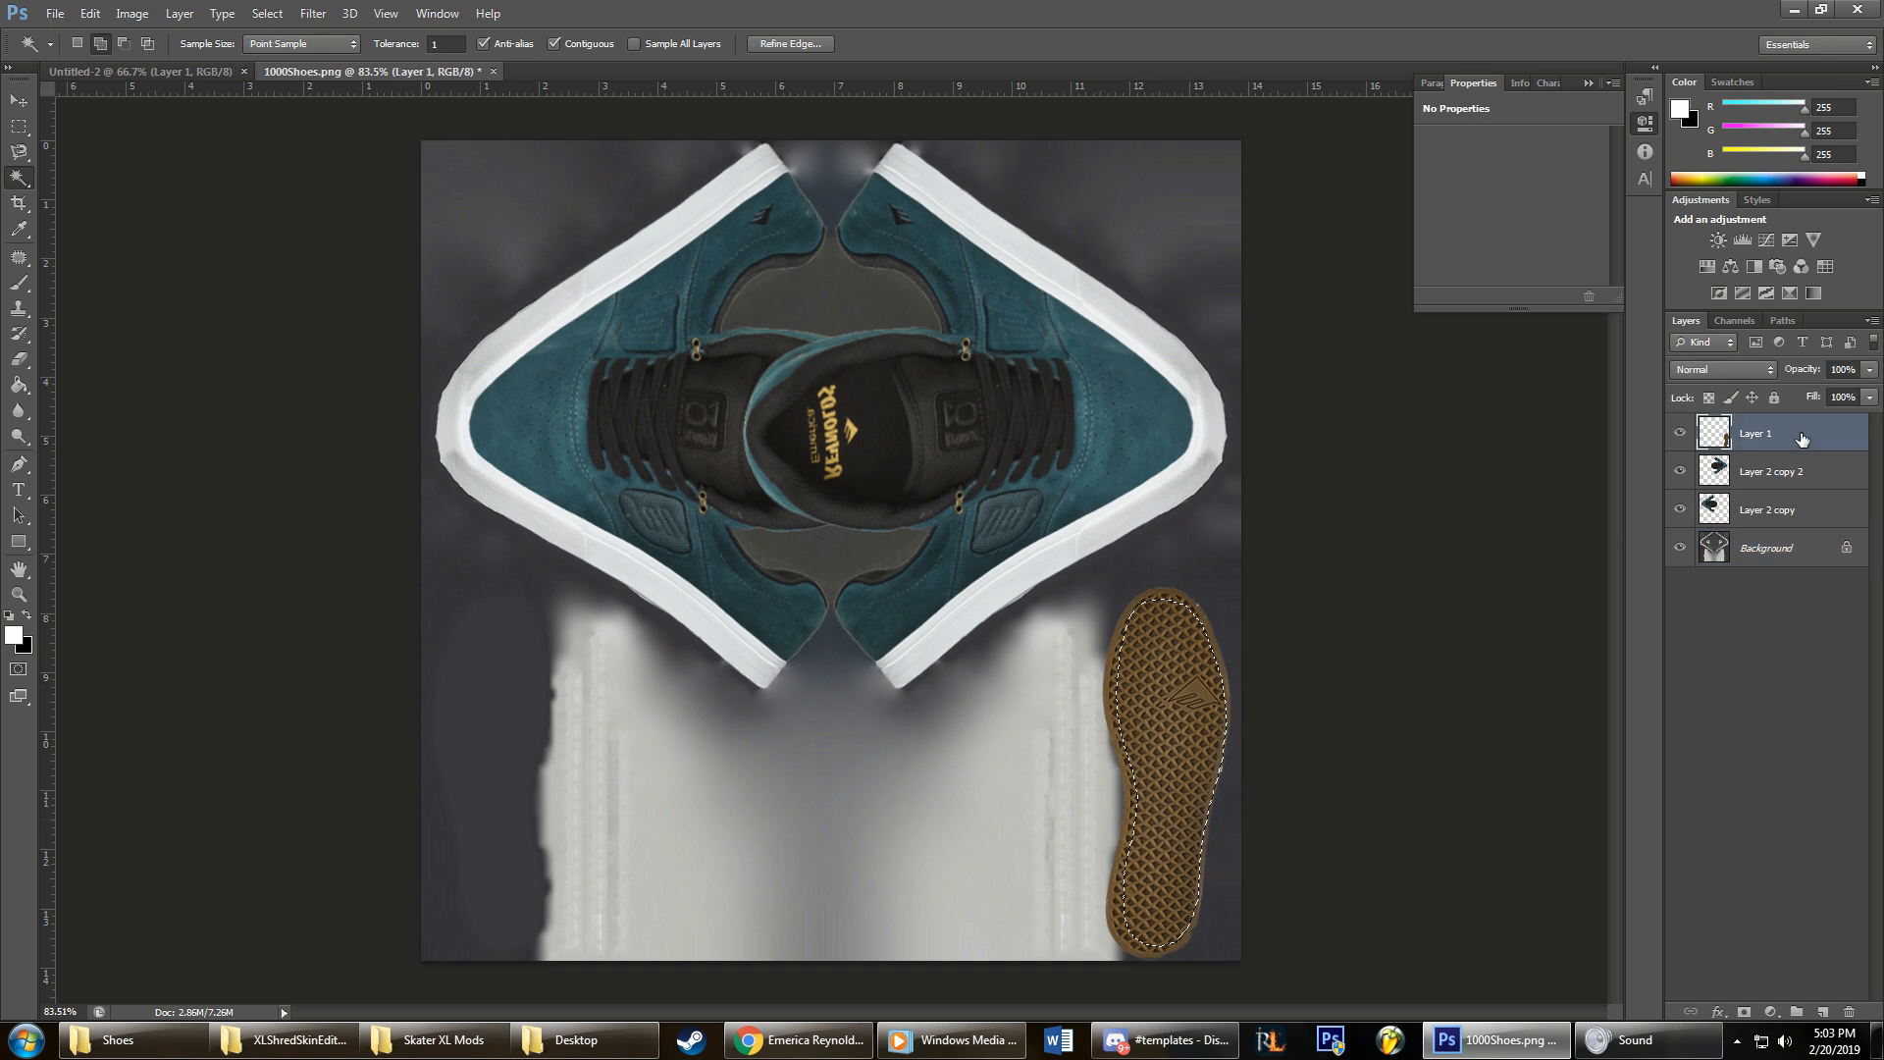
pyautogui.hotkey('ctrl', 't')
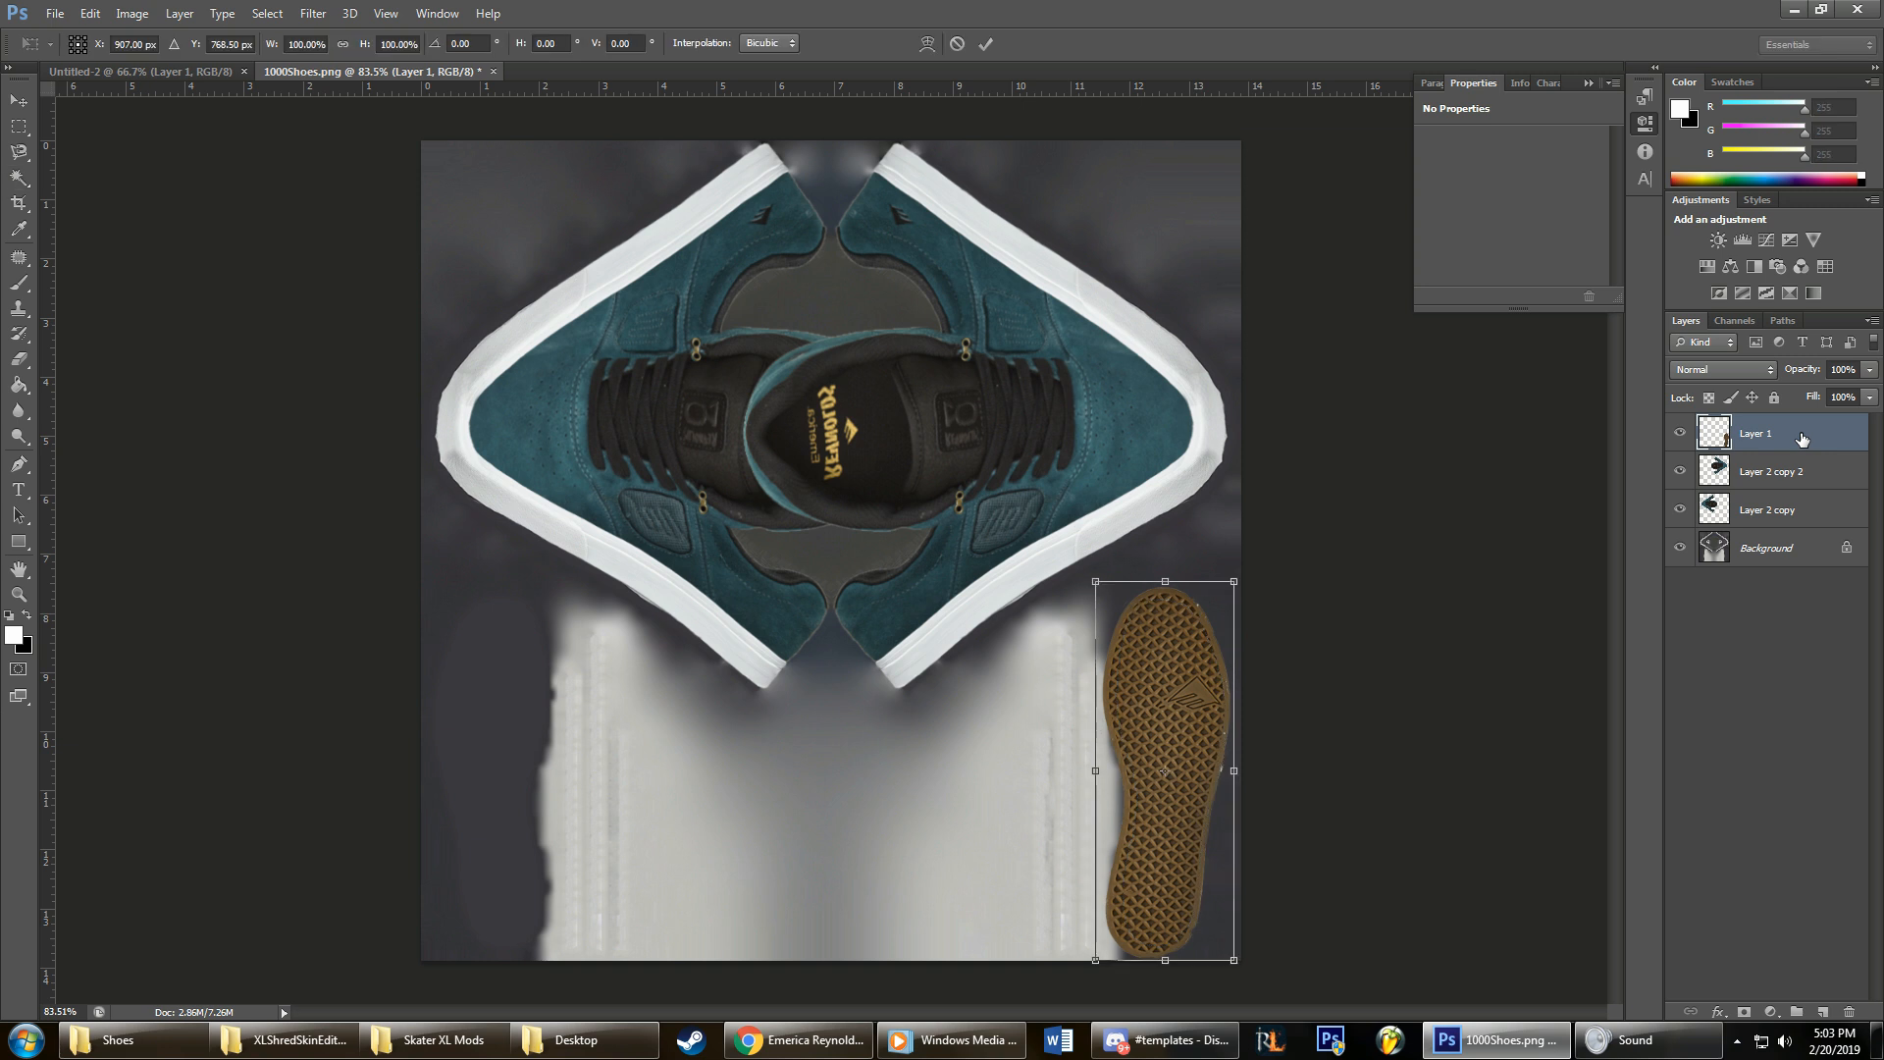
pyautogui.press('Right')
pyautogui.press('Right')
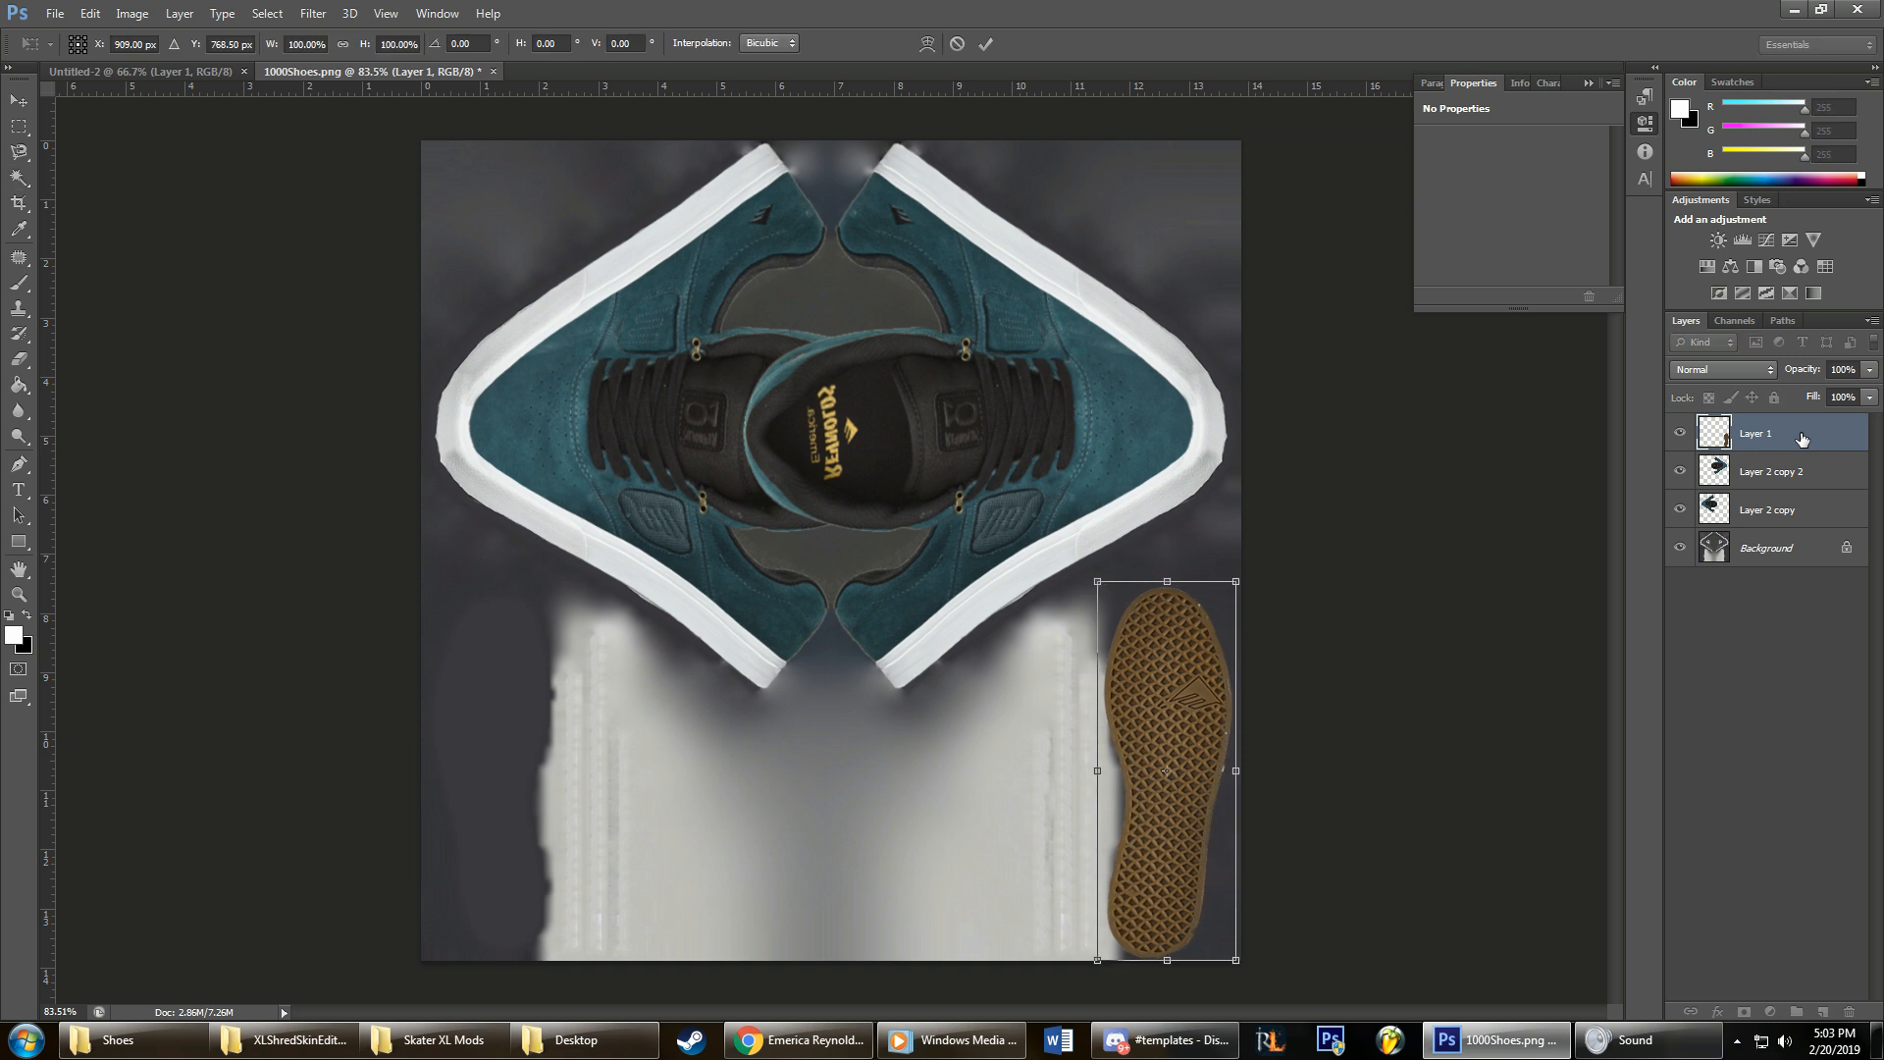
pyautogui.press('Return')
pyautogui.press('w')
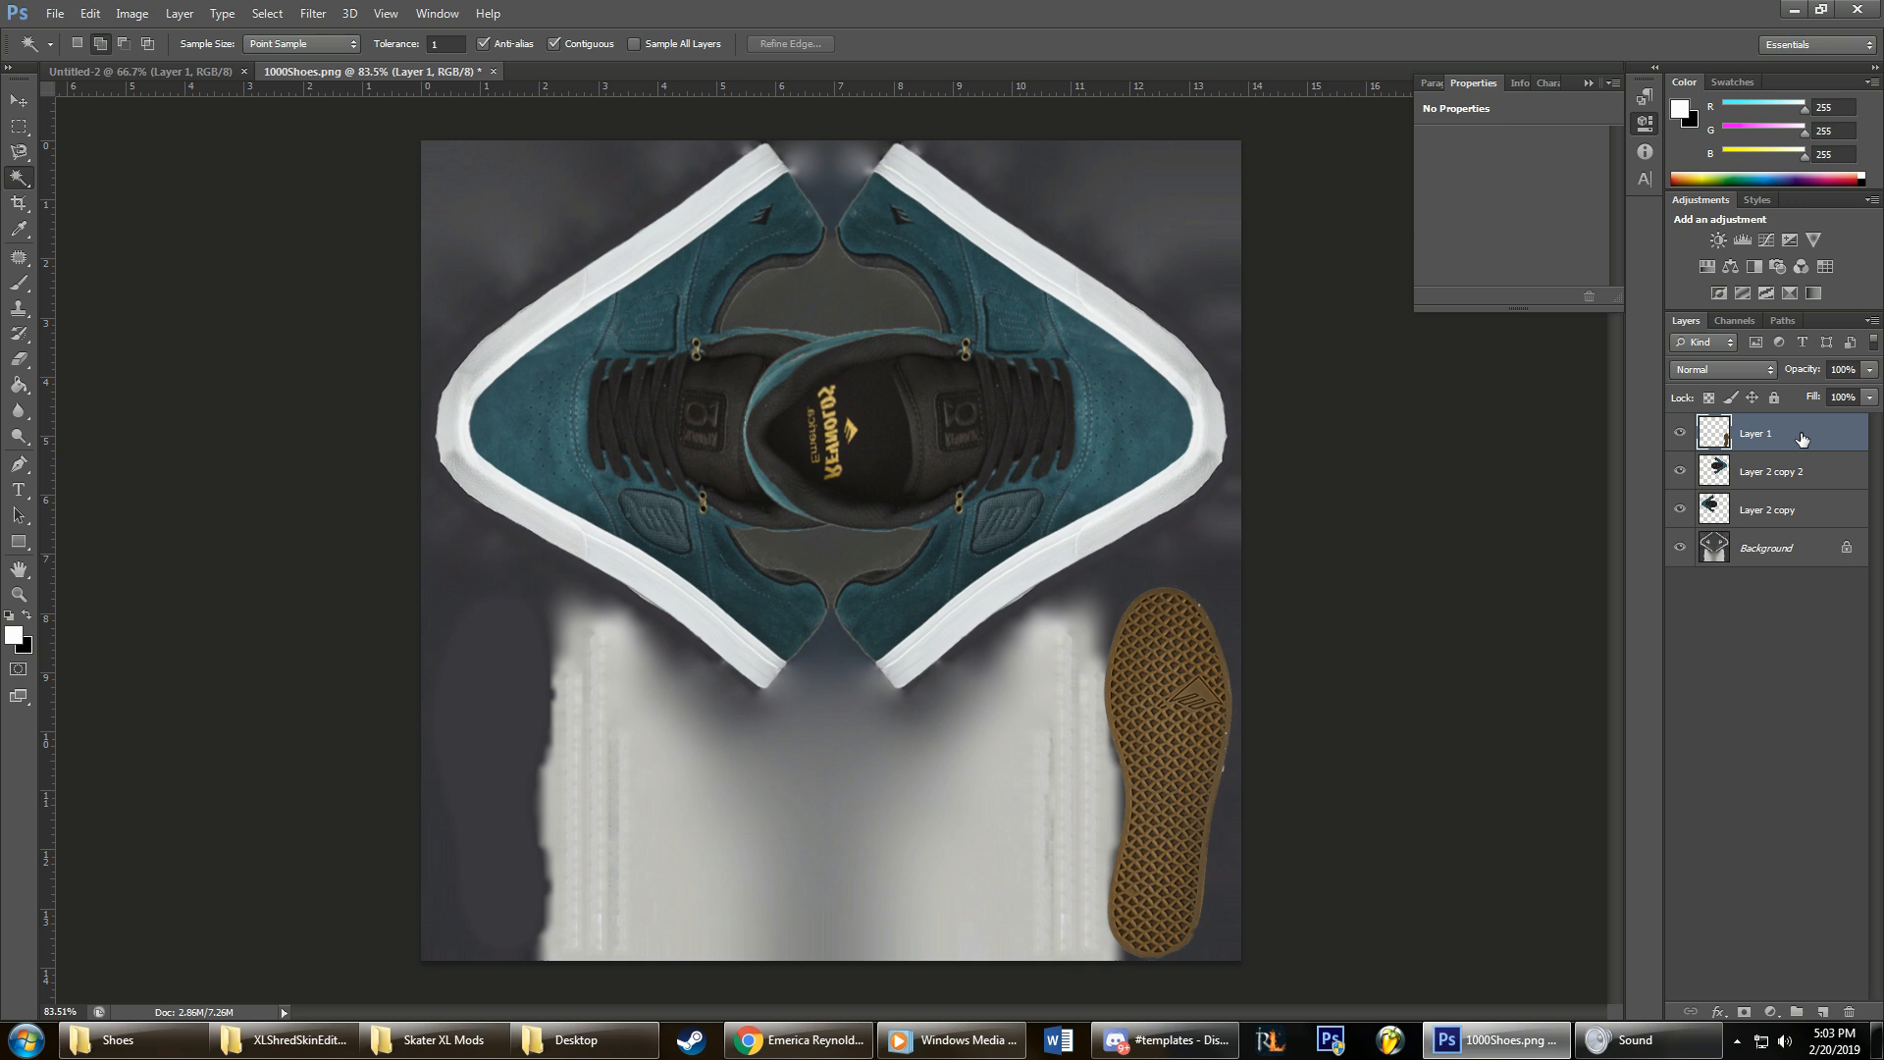
# Step: Select the Background's sole area under the brown outsole again to examine the fit, and clear the selection
pyautogui.click(1749, 550)
pyautogui.click(1150, 669)
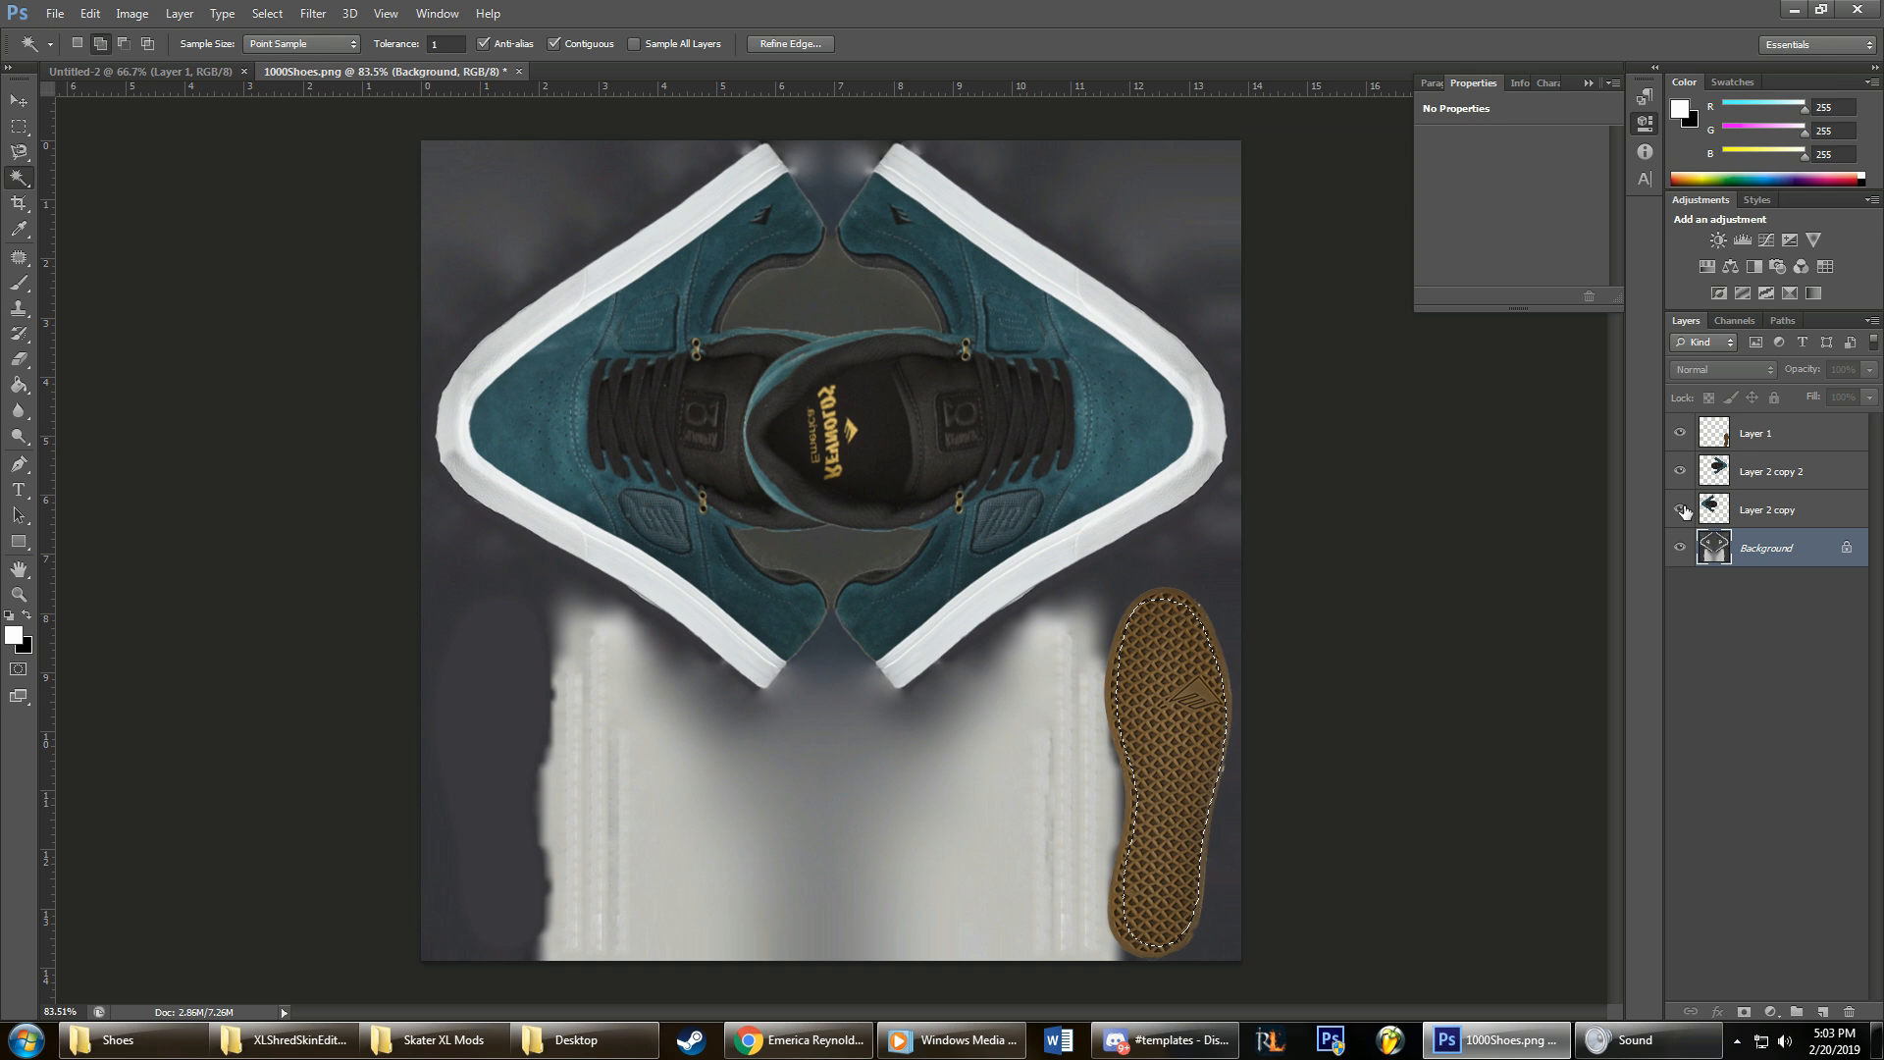
pyautogui.hotkey('ctrl', 'd')
pyautogui.click(1780, 441)
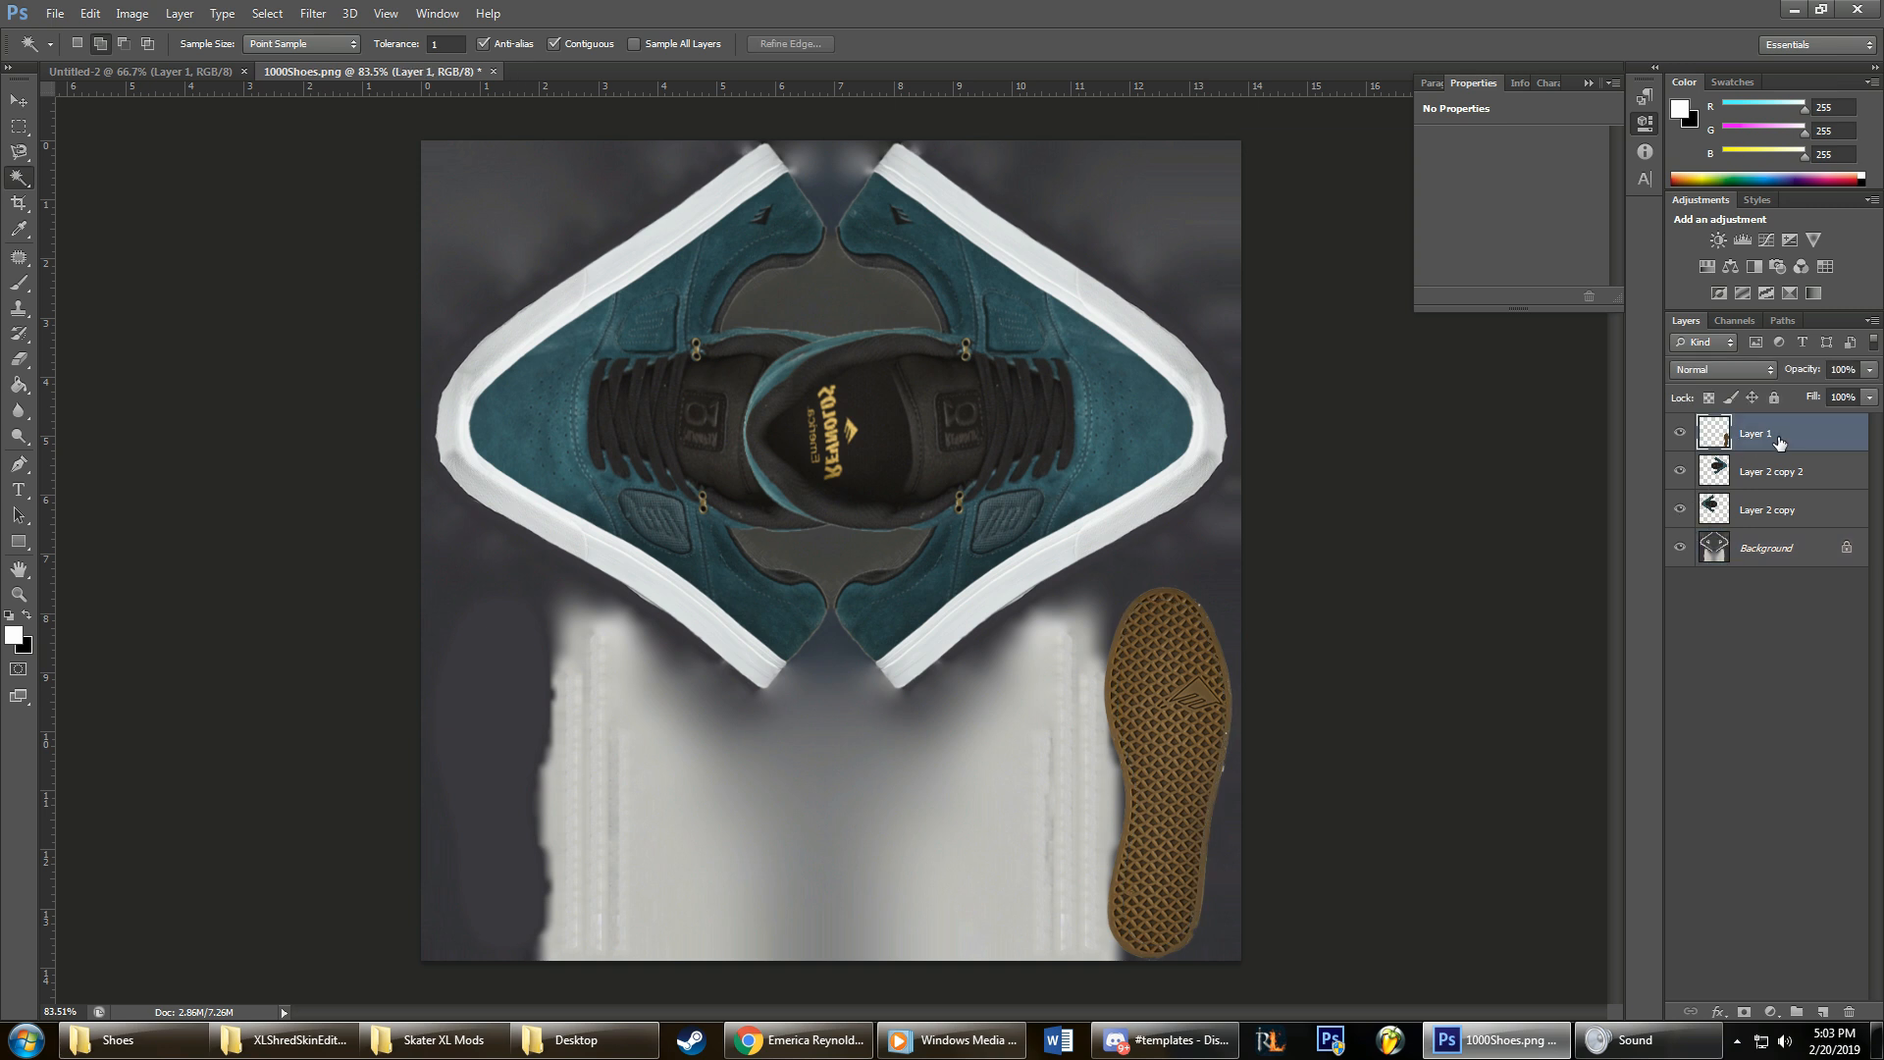
pyautogui.hotkey('ctrl', 't')
pyautogui.press('Escape')
pyautogui.click(1811, 557)
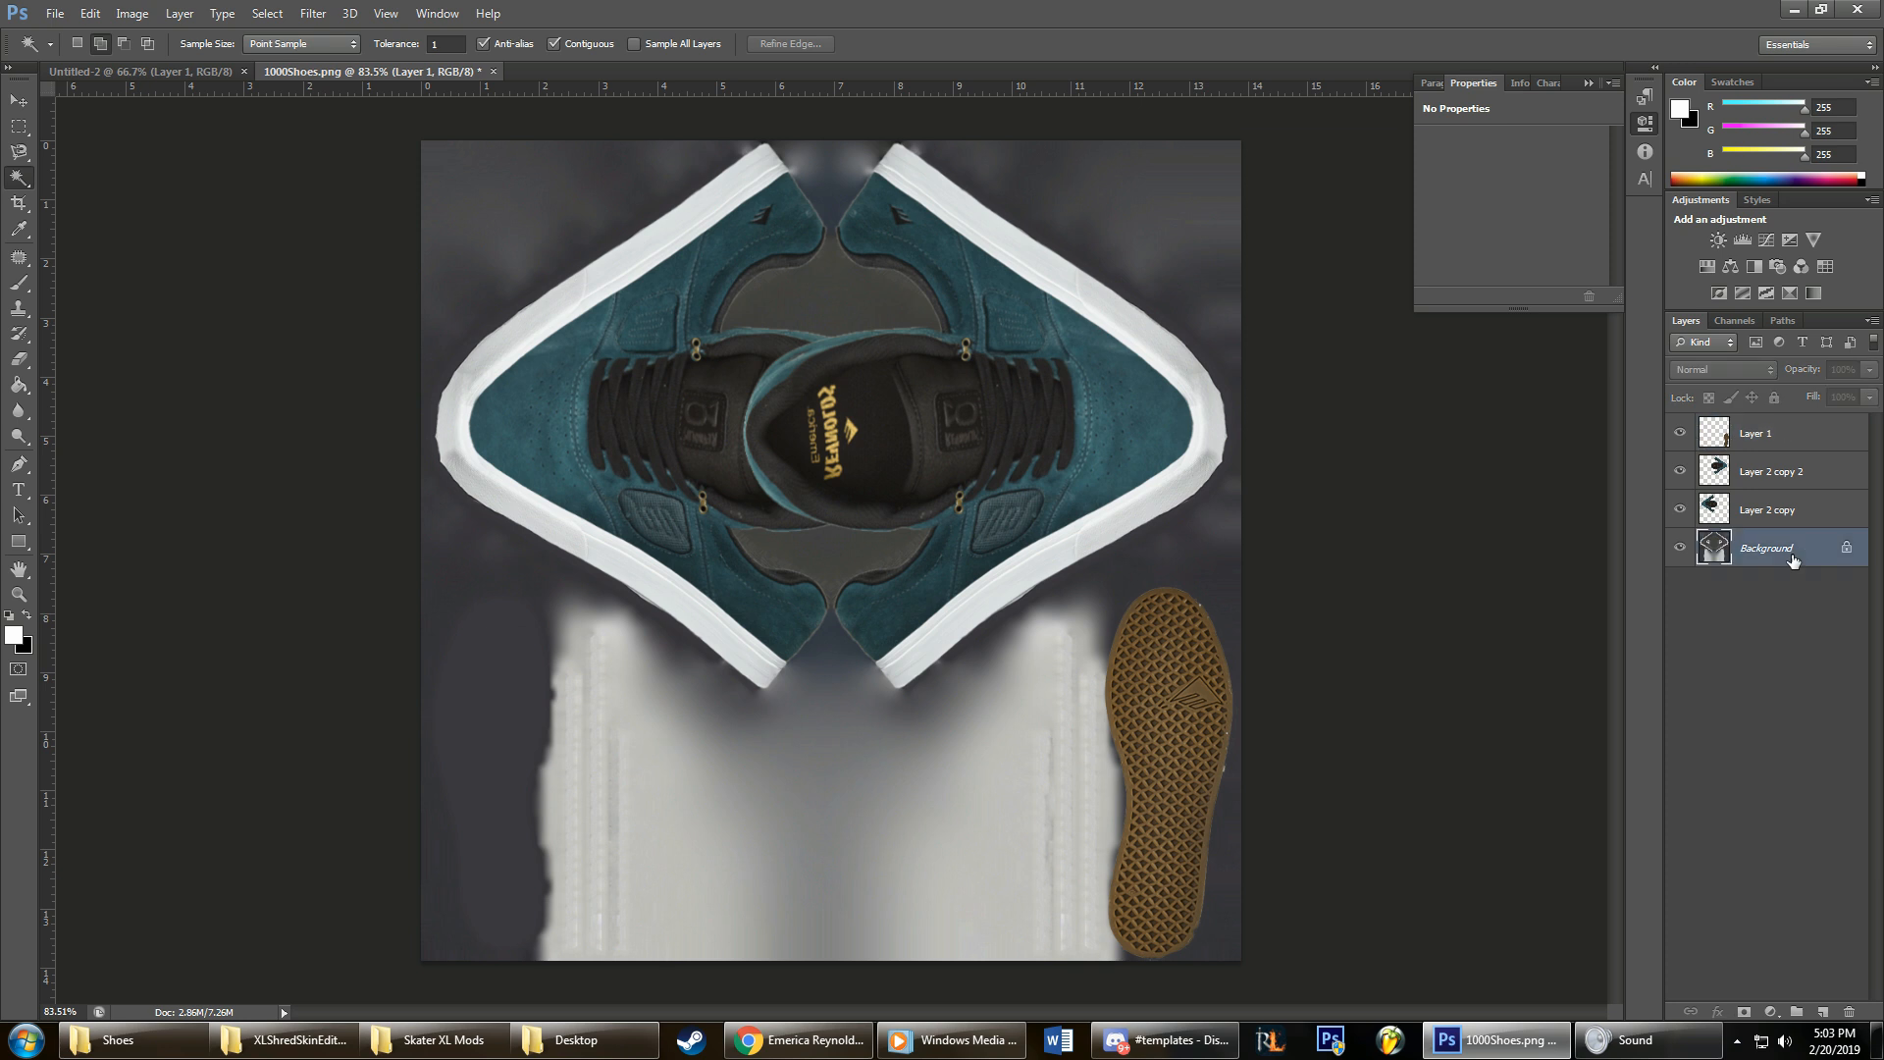
pyautogui.click(1164, 651)
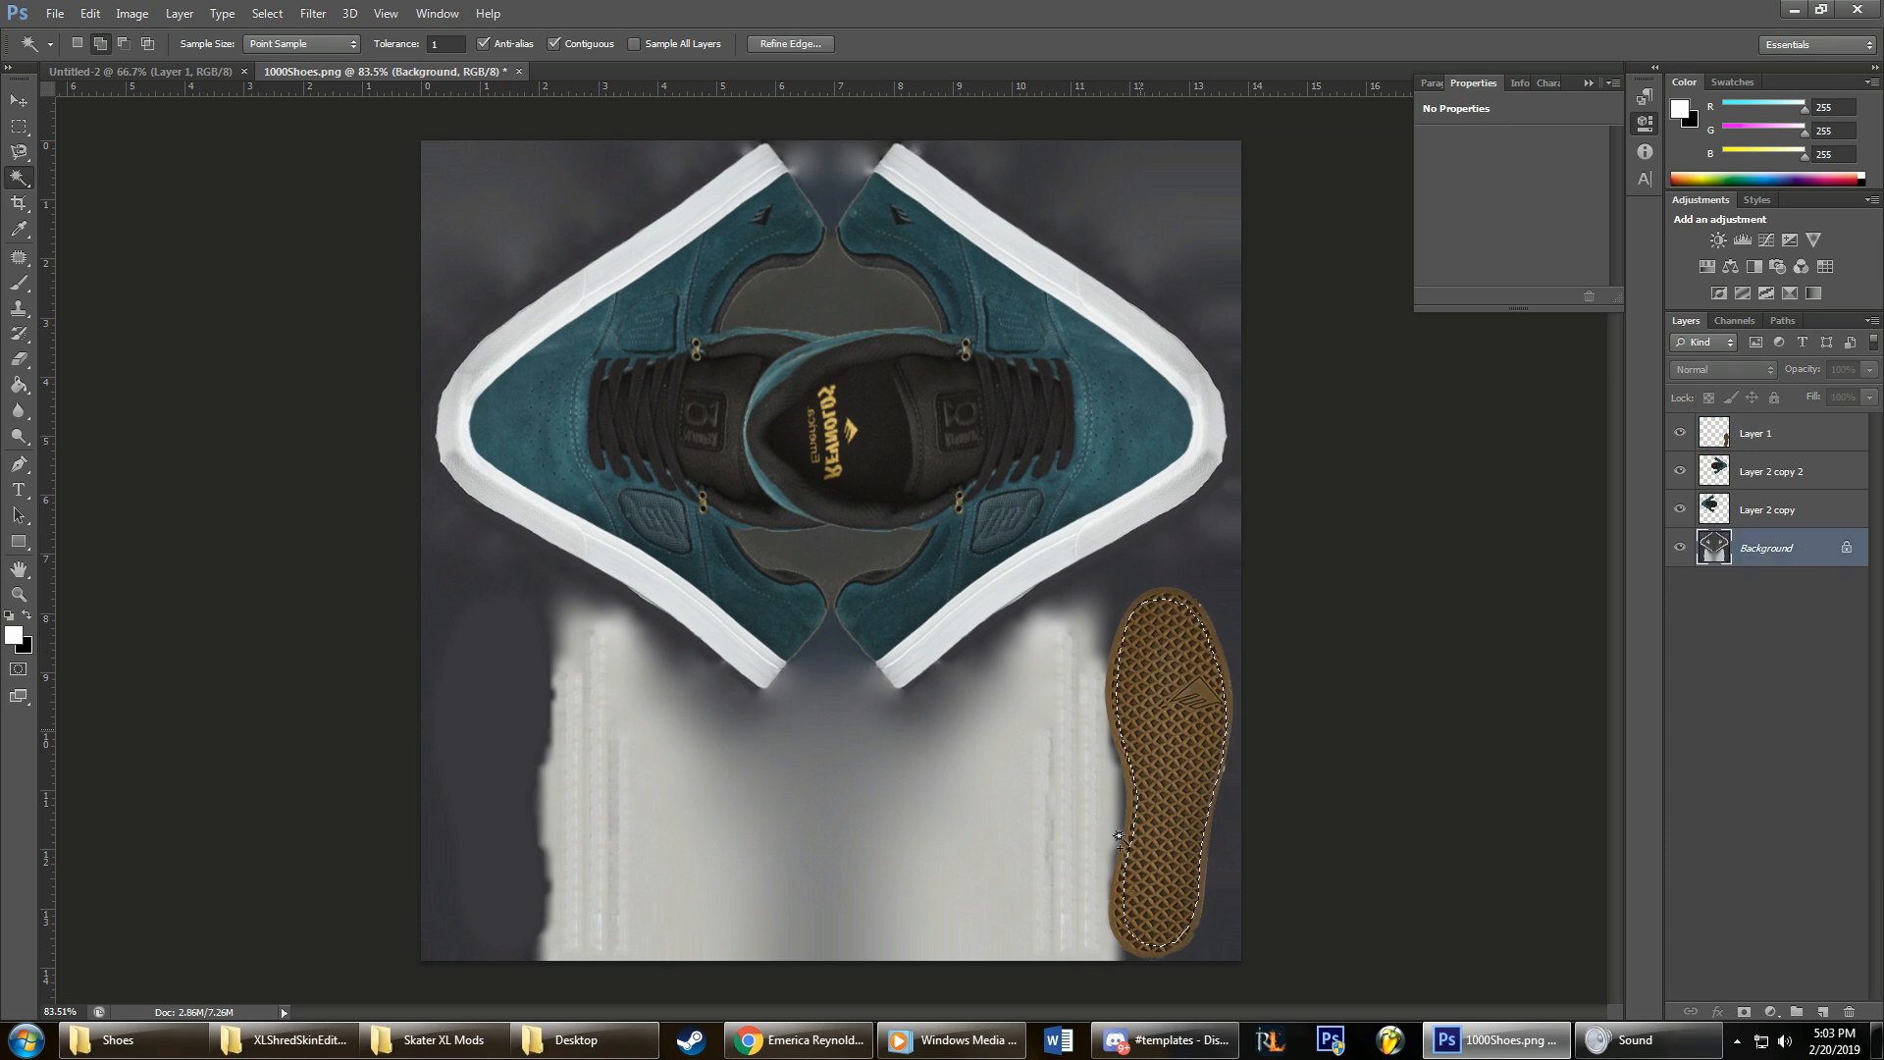
pyautogui.moveTo(1156, 1055)
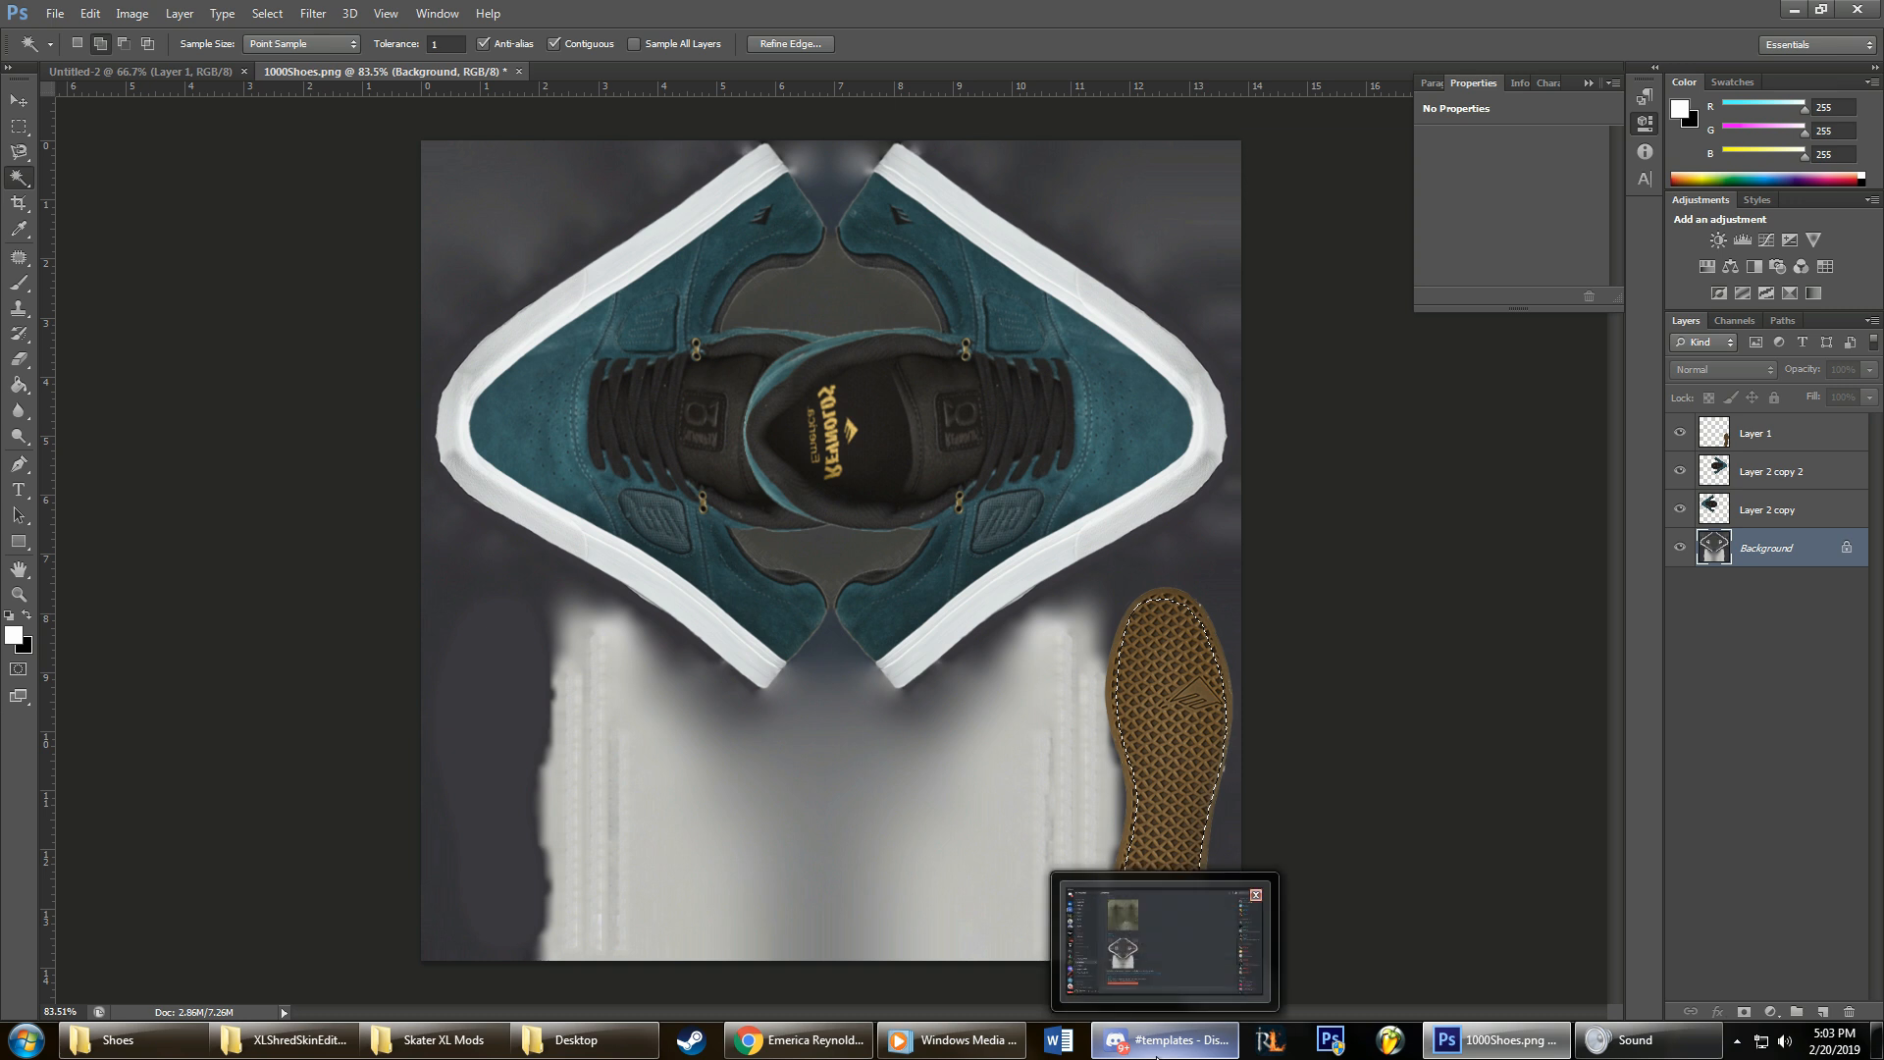
pyautogui.click(1788, 766)
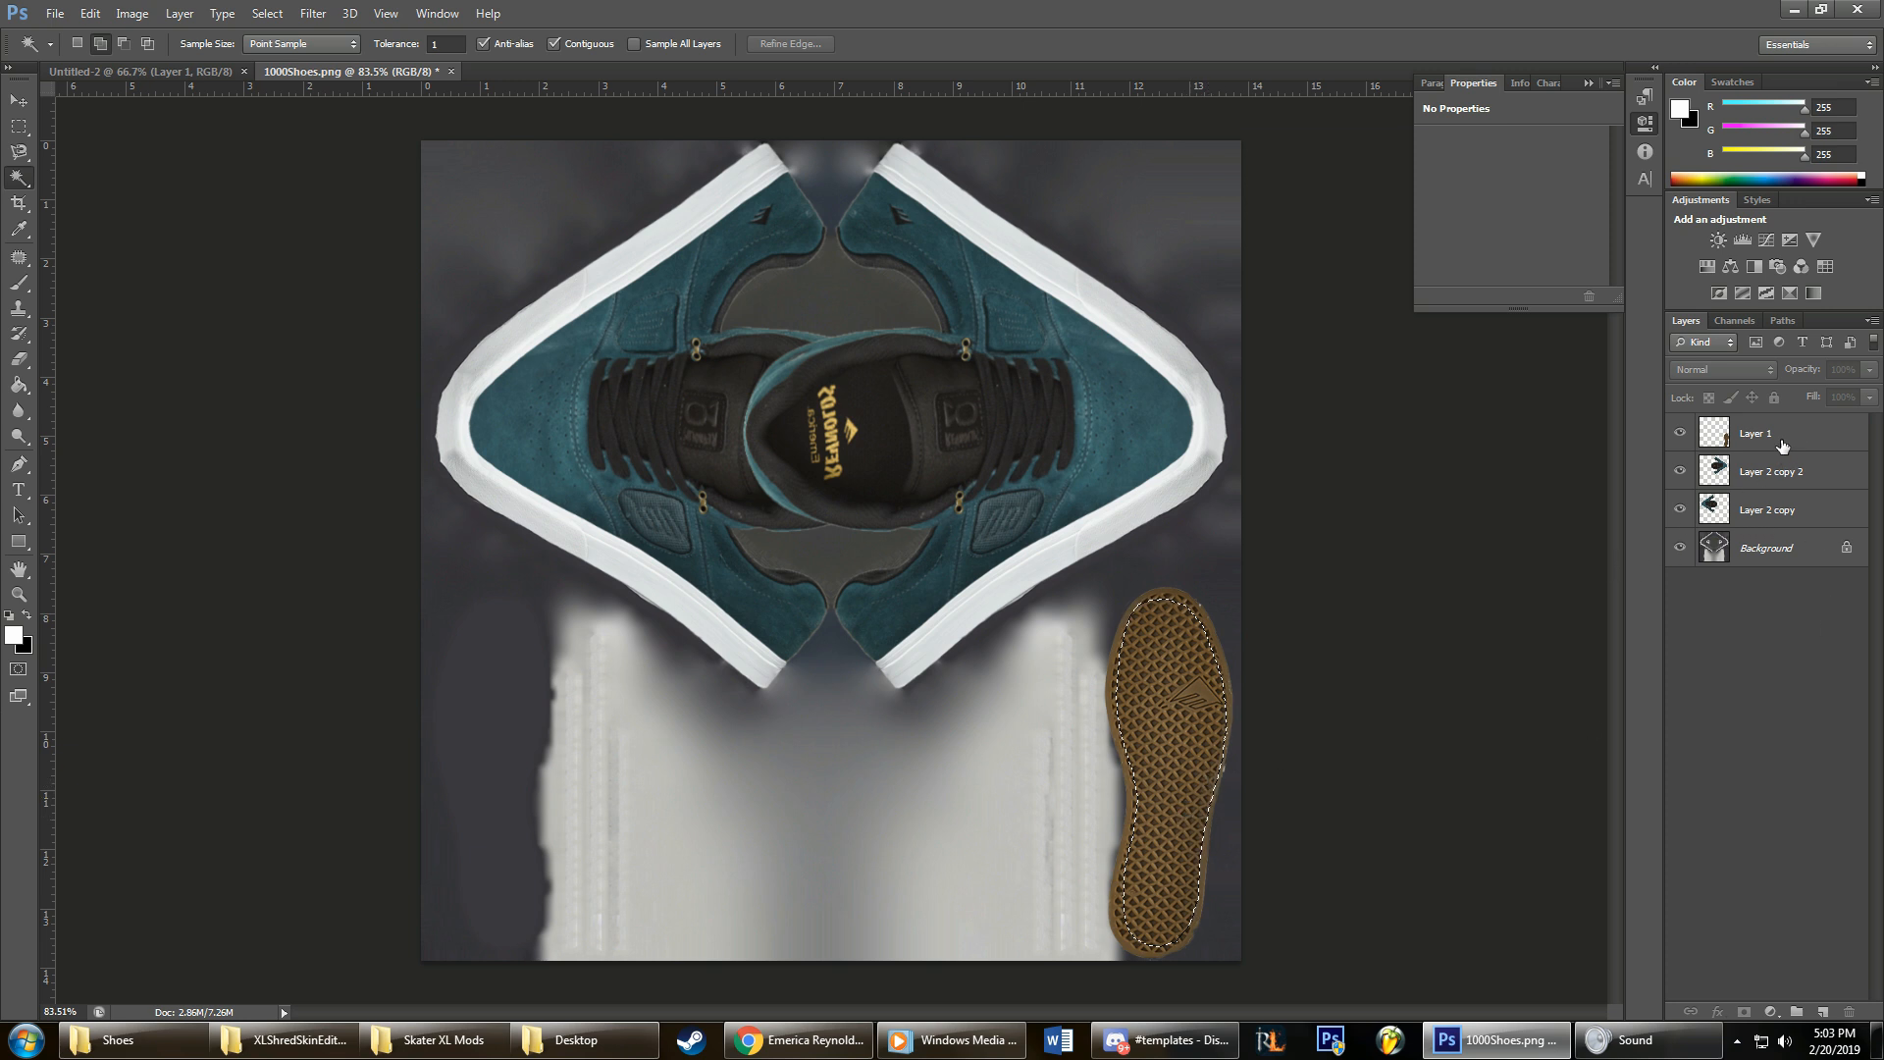
pyautogui.hotkey('ctrl', 'd')
# Step: Duplicate the outsole layer and place the copy, flipped horizontally, over the opposite dark sole area at about X 85 px, Y 768.5 px
pyautogui.moveTo(1816, 444); pyautogui.dragTo(1822, 1011)
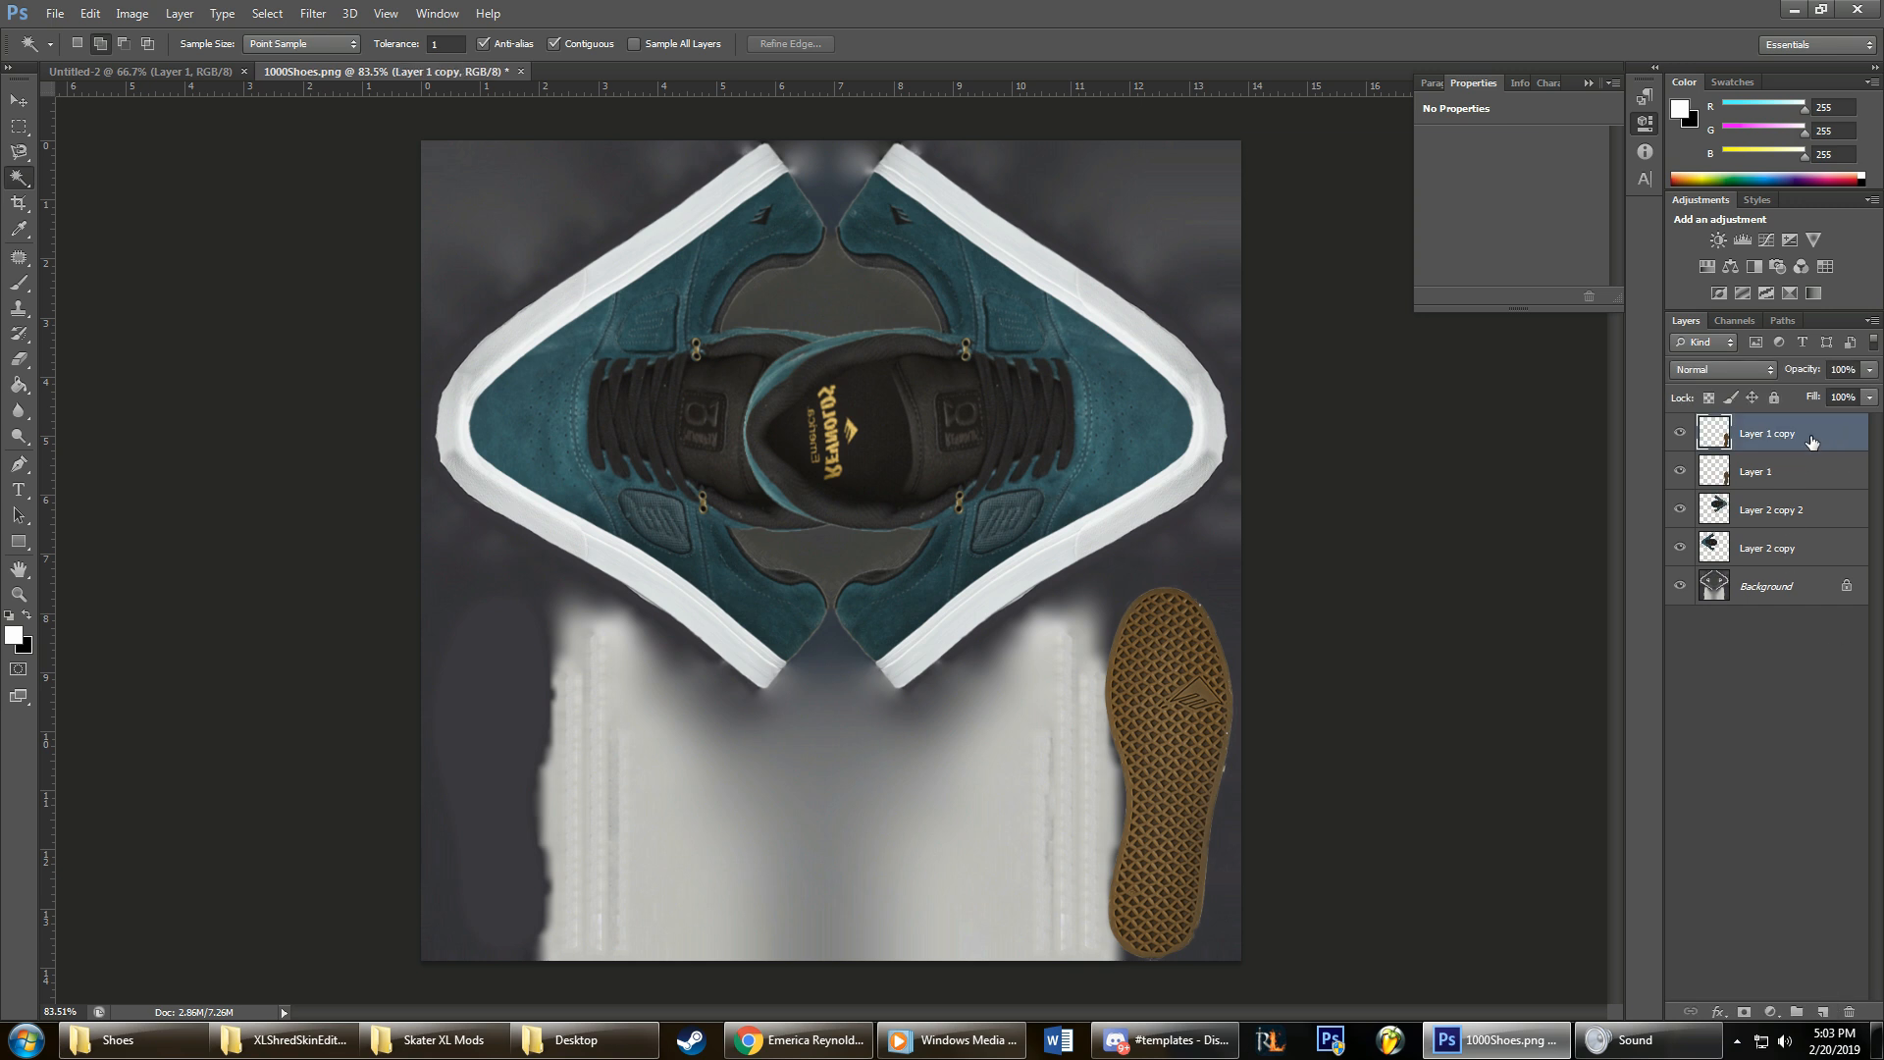
pyautogui.hotkey('ctrl', 't')
pyautogui.rightClick(1178, 690)
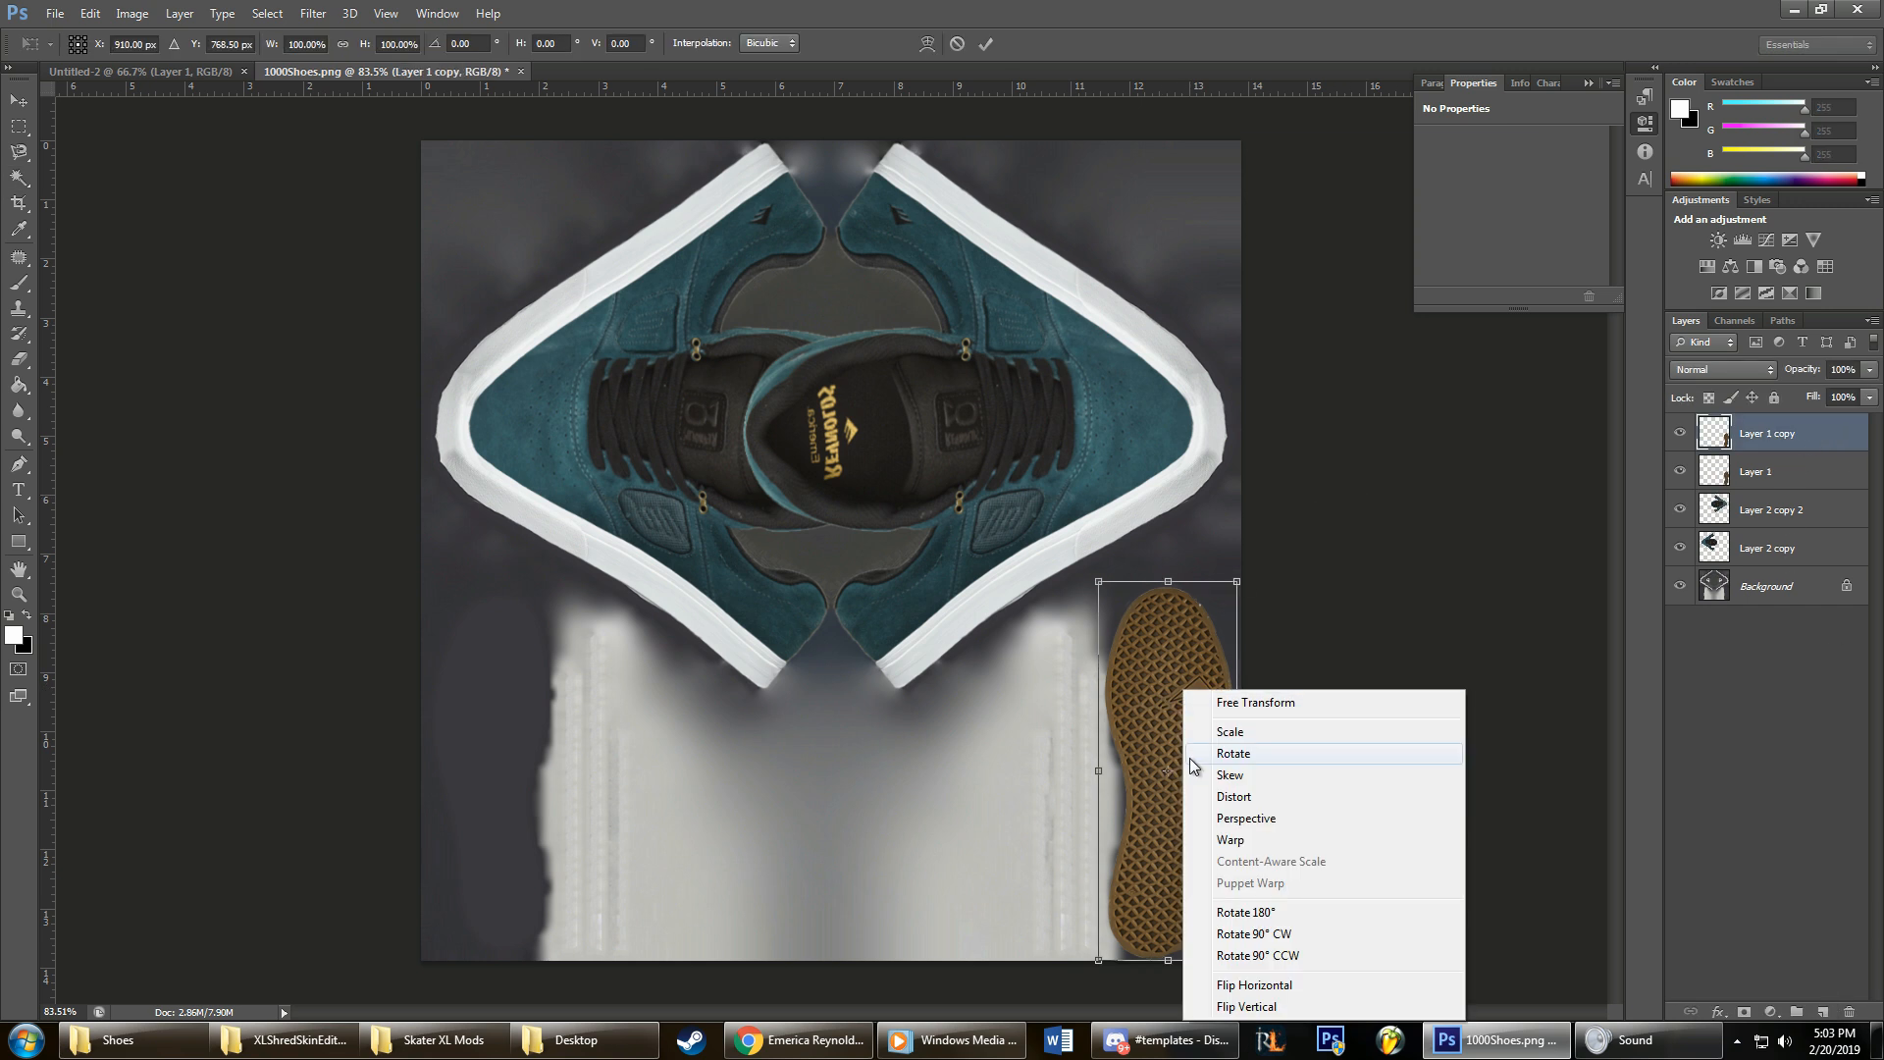
pyautogui.click(1256, 985)
pyautogui.moveTo(1185, 756); pyautogui.dragTo(509, 760)
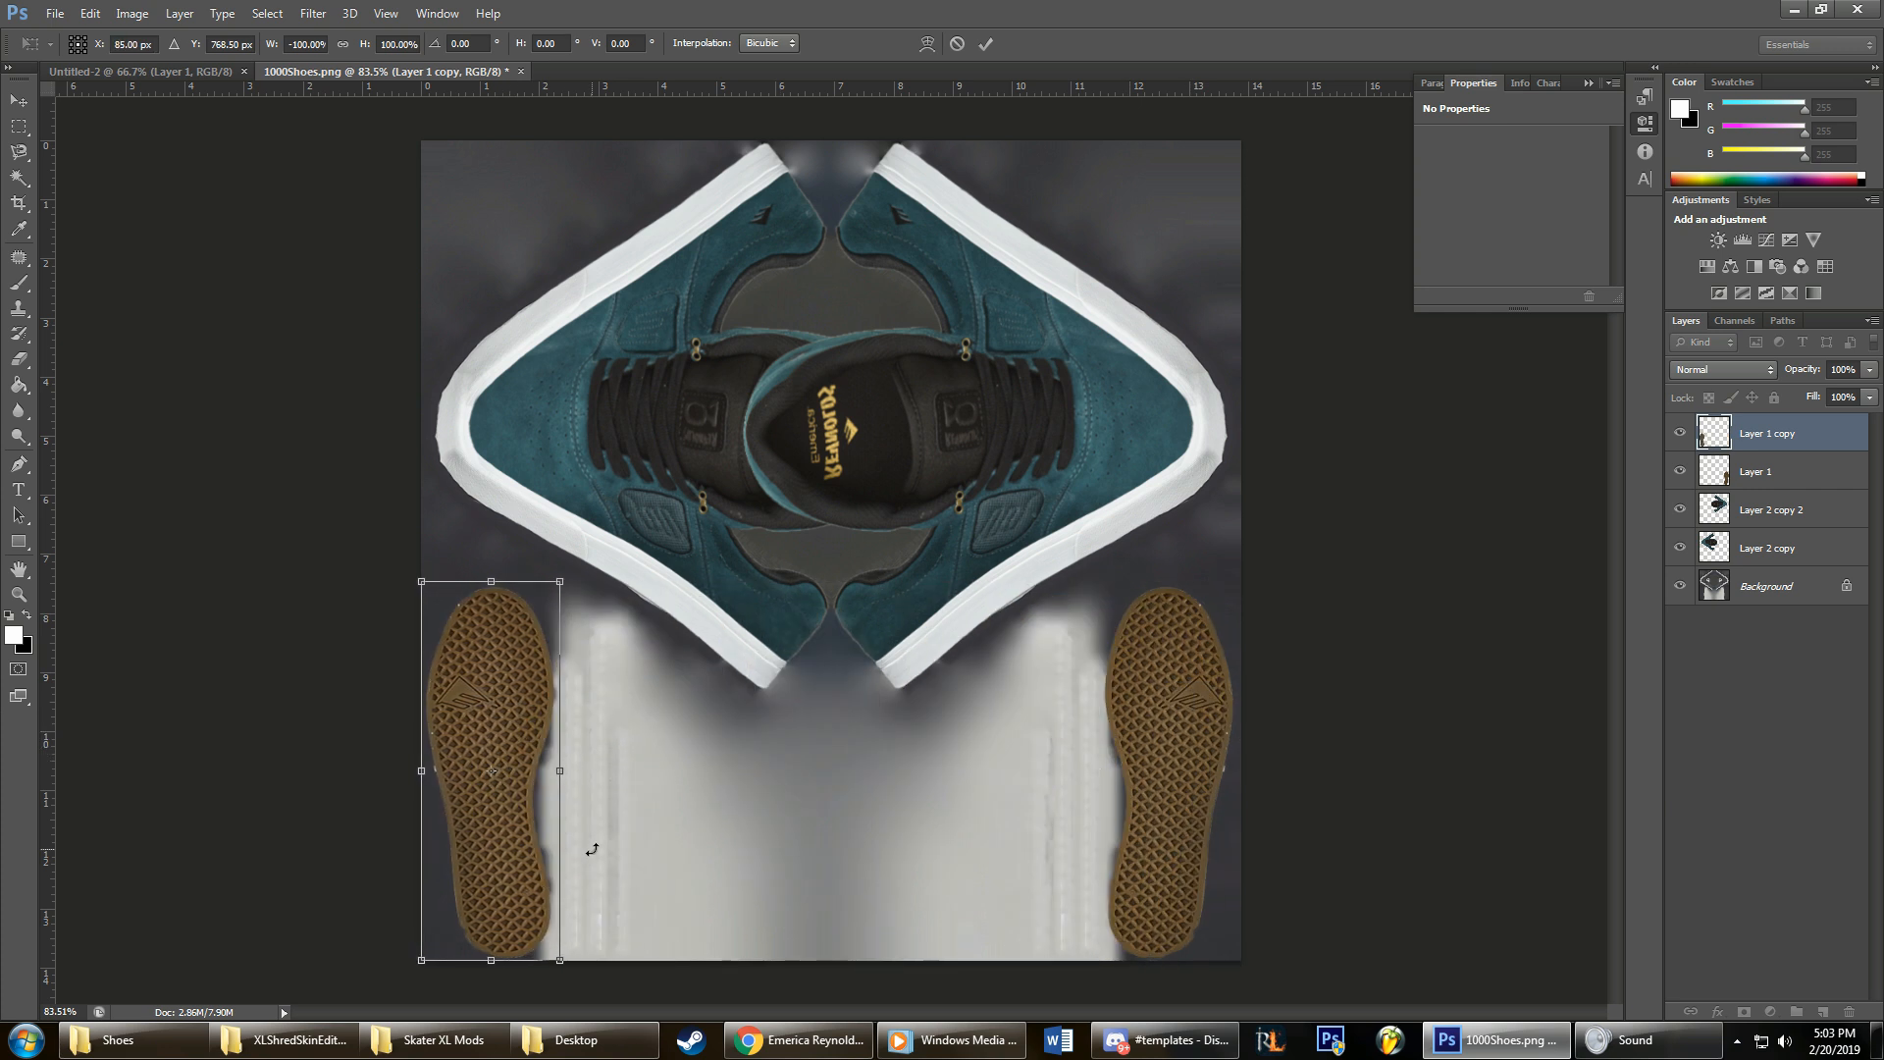
pyautogui.press('Right')
pyautogui.press('Return')
pyautogui.press('w')
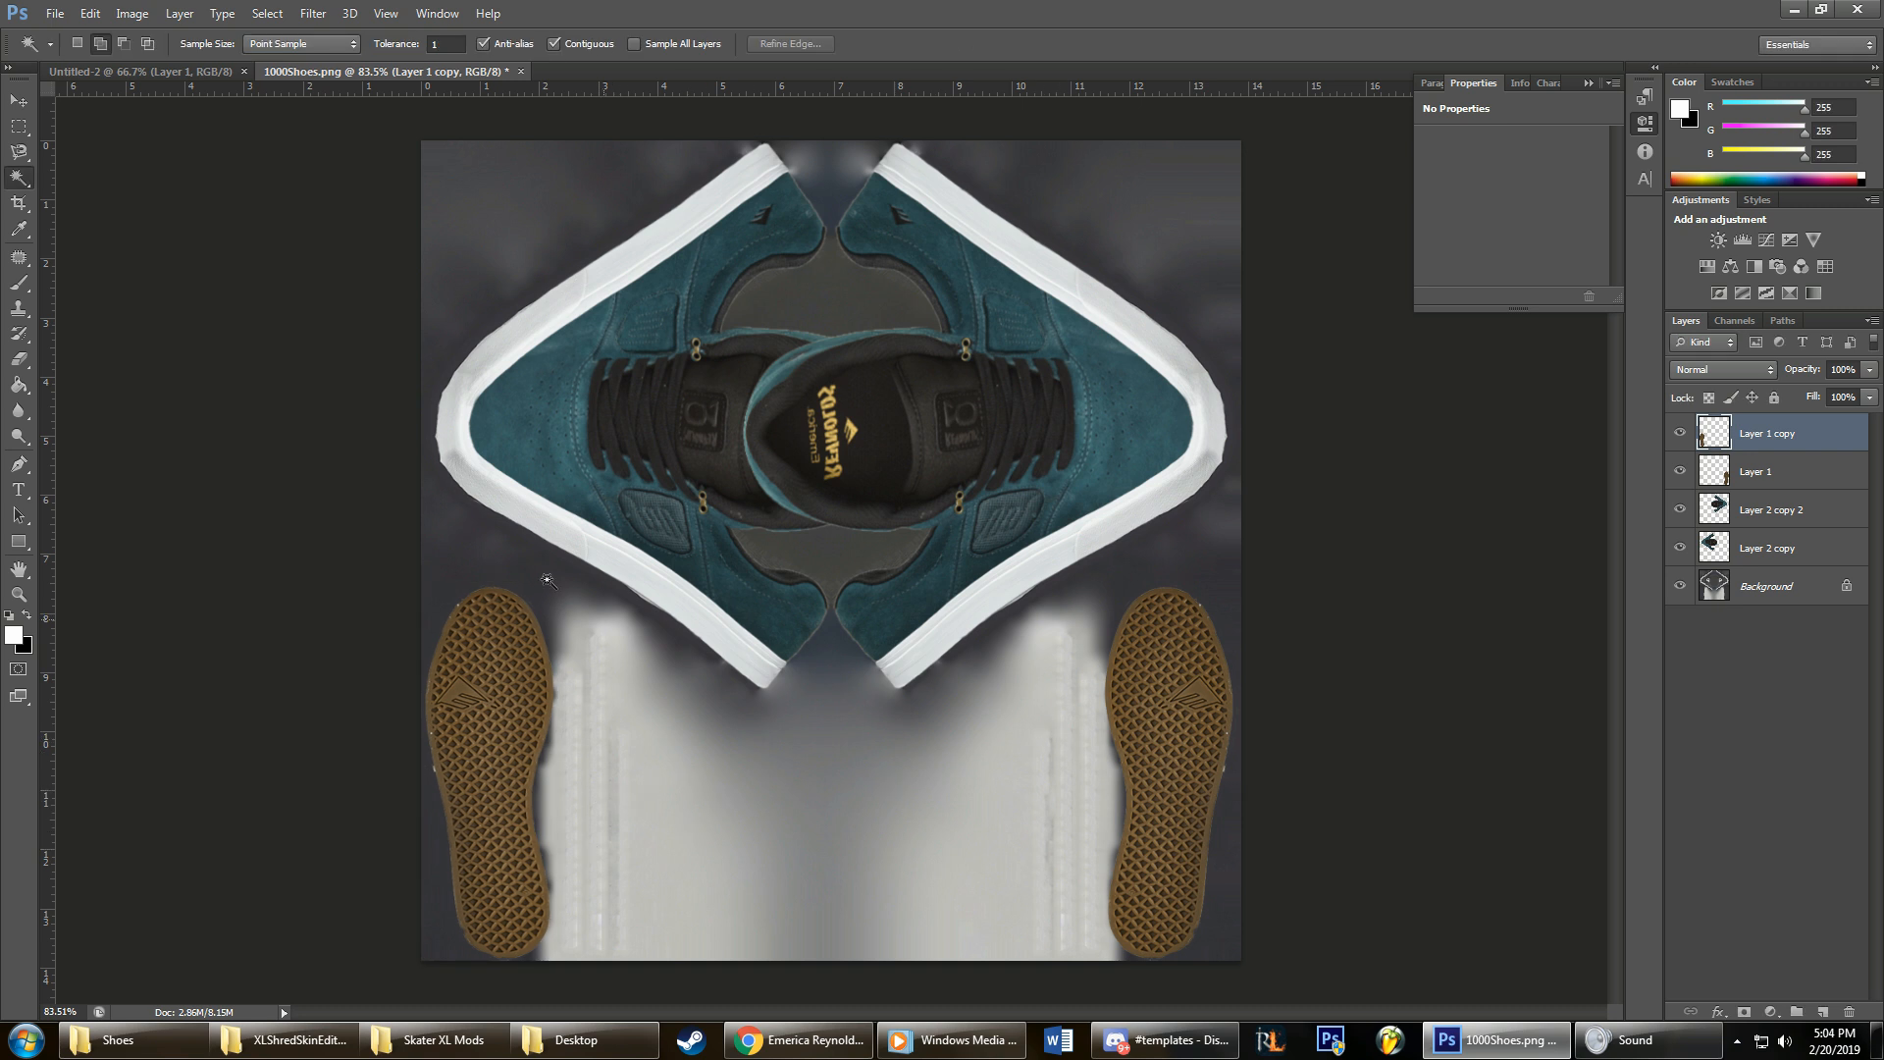
# Step: Select a tall rectangle on the Background over the light stitched strip beside the mirrored outsole, reaching the canvas's lower edge
pyautogui.click(19, 127)
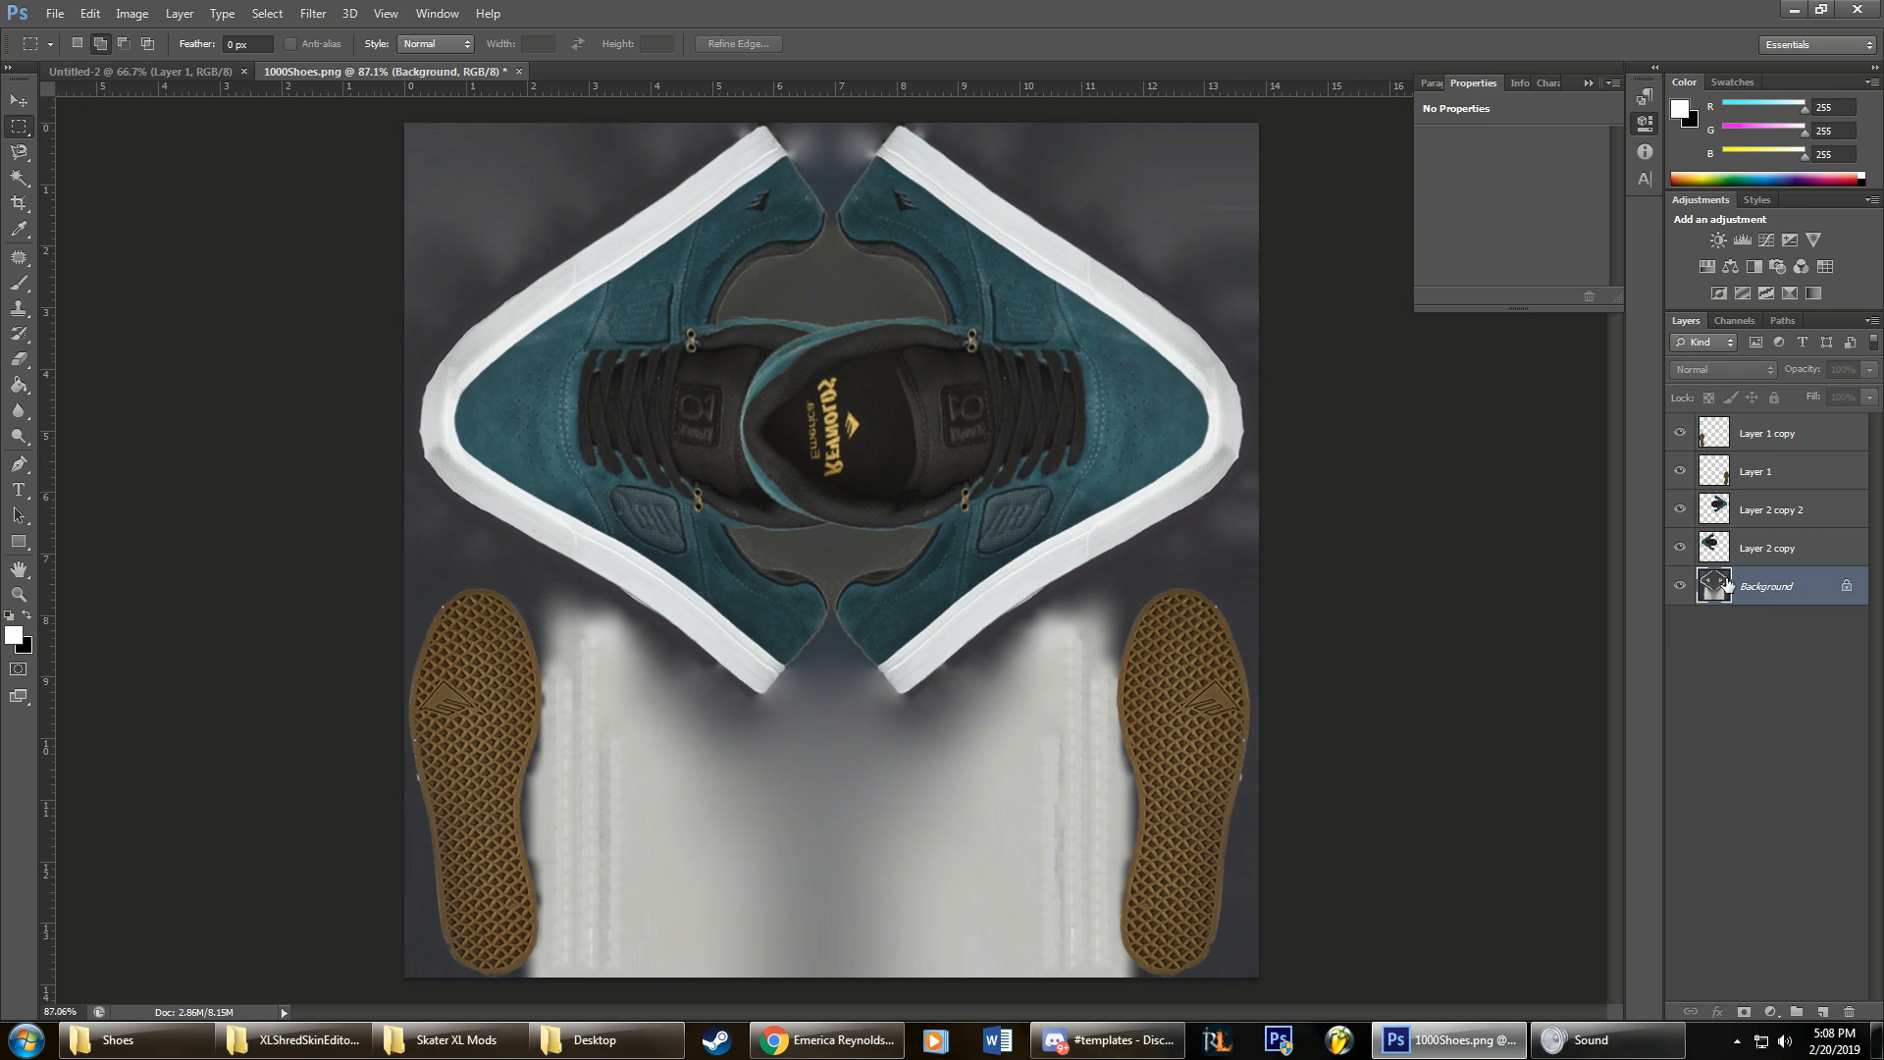
pyautogui.rightClick(22, 138)
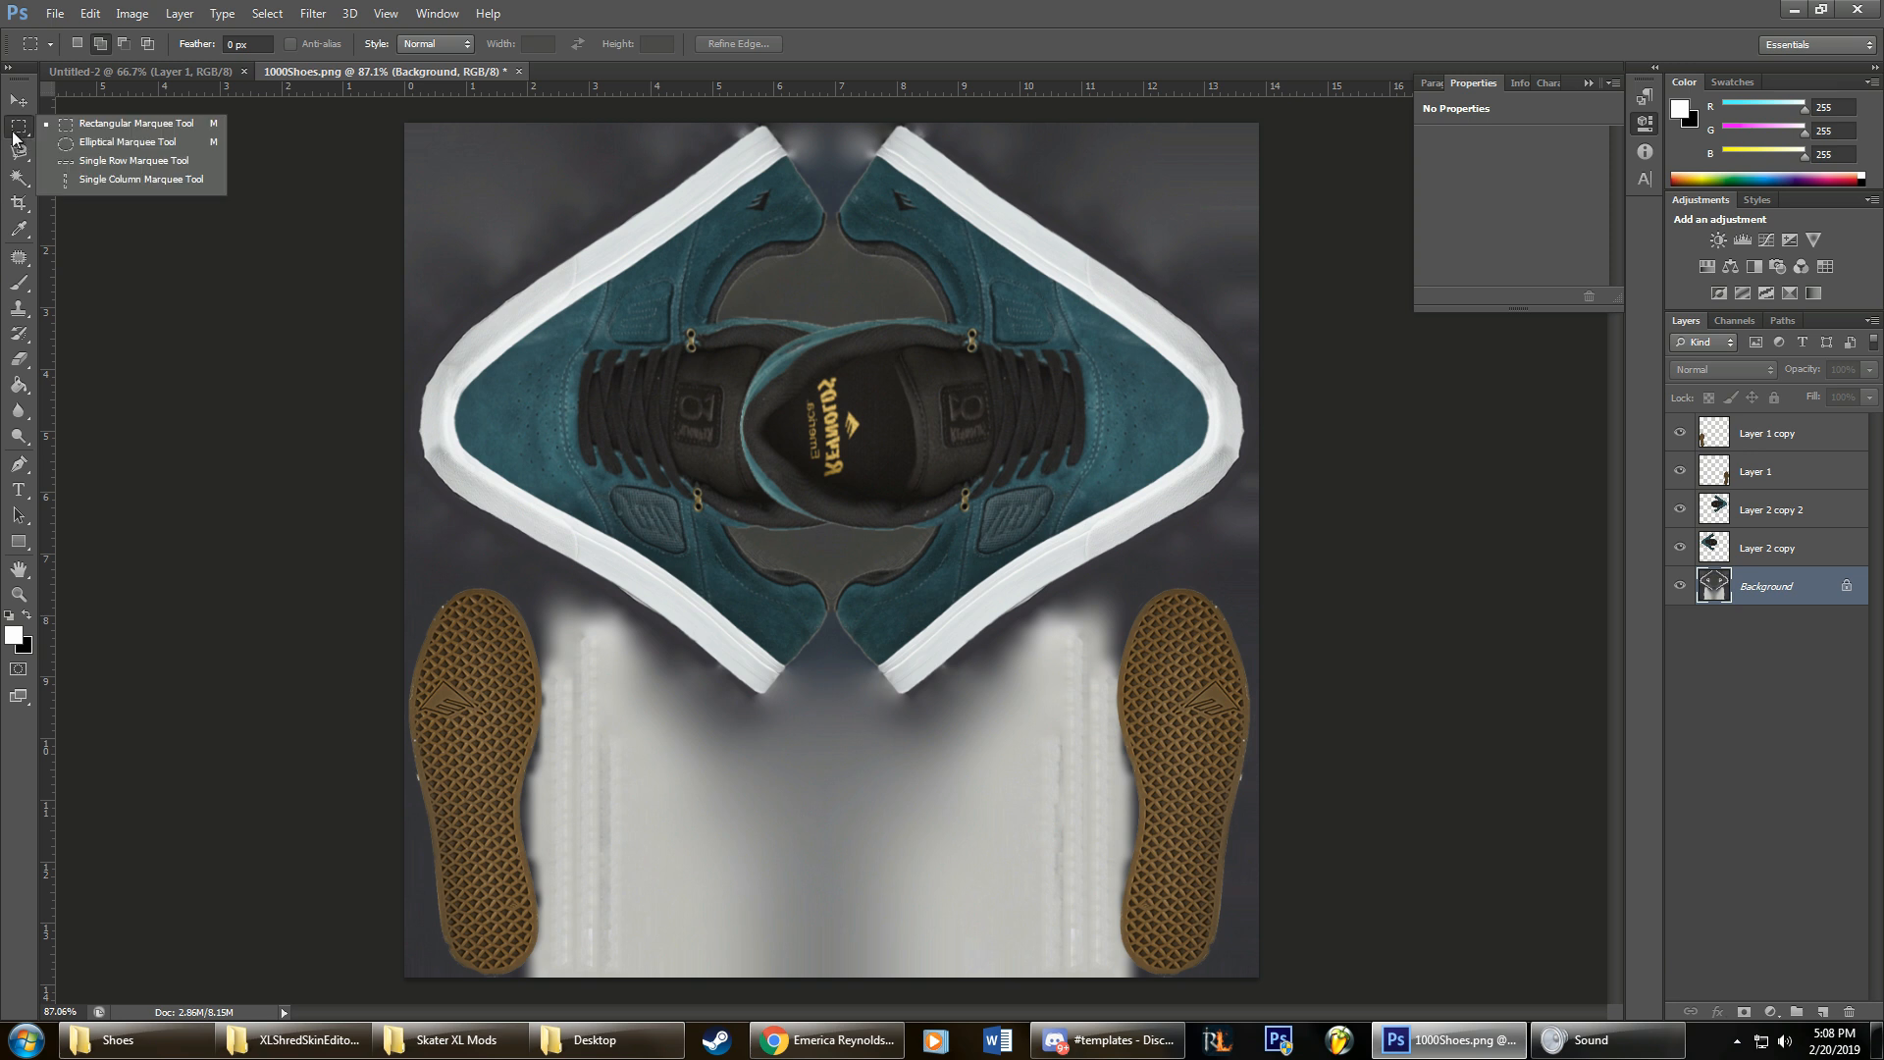
pyautogui.click(84, 123)
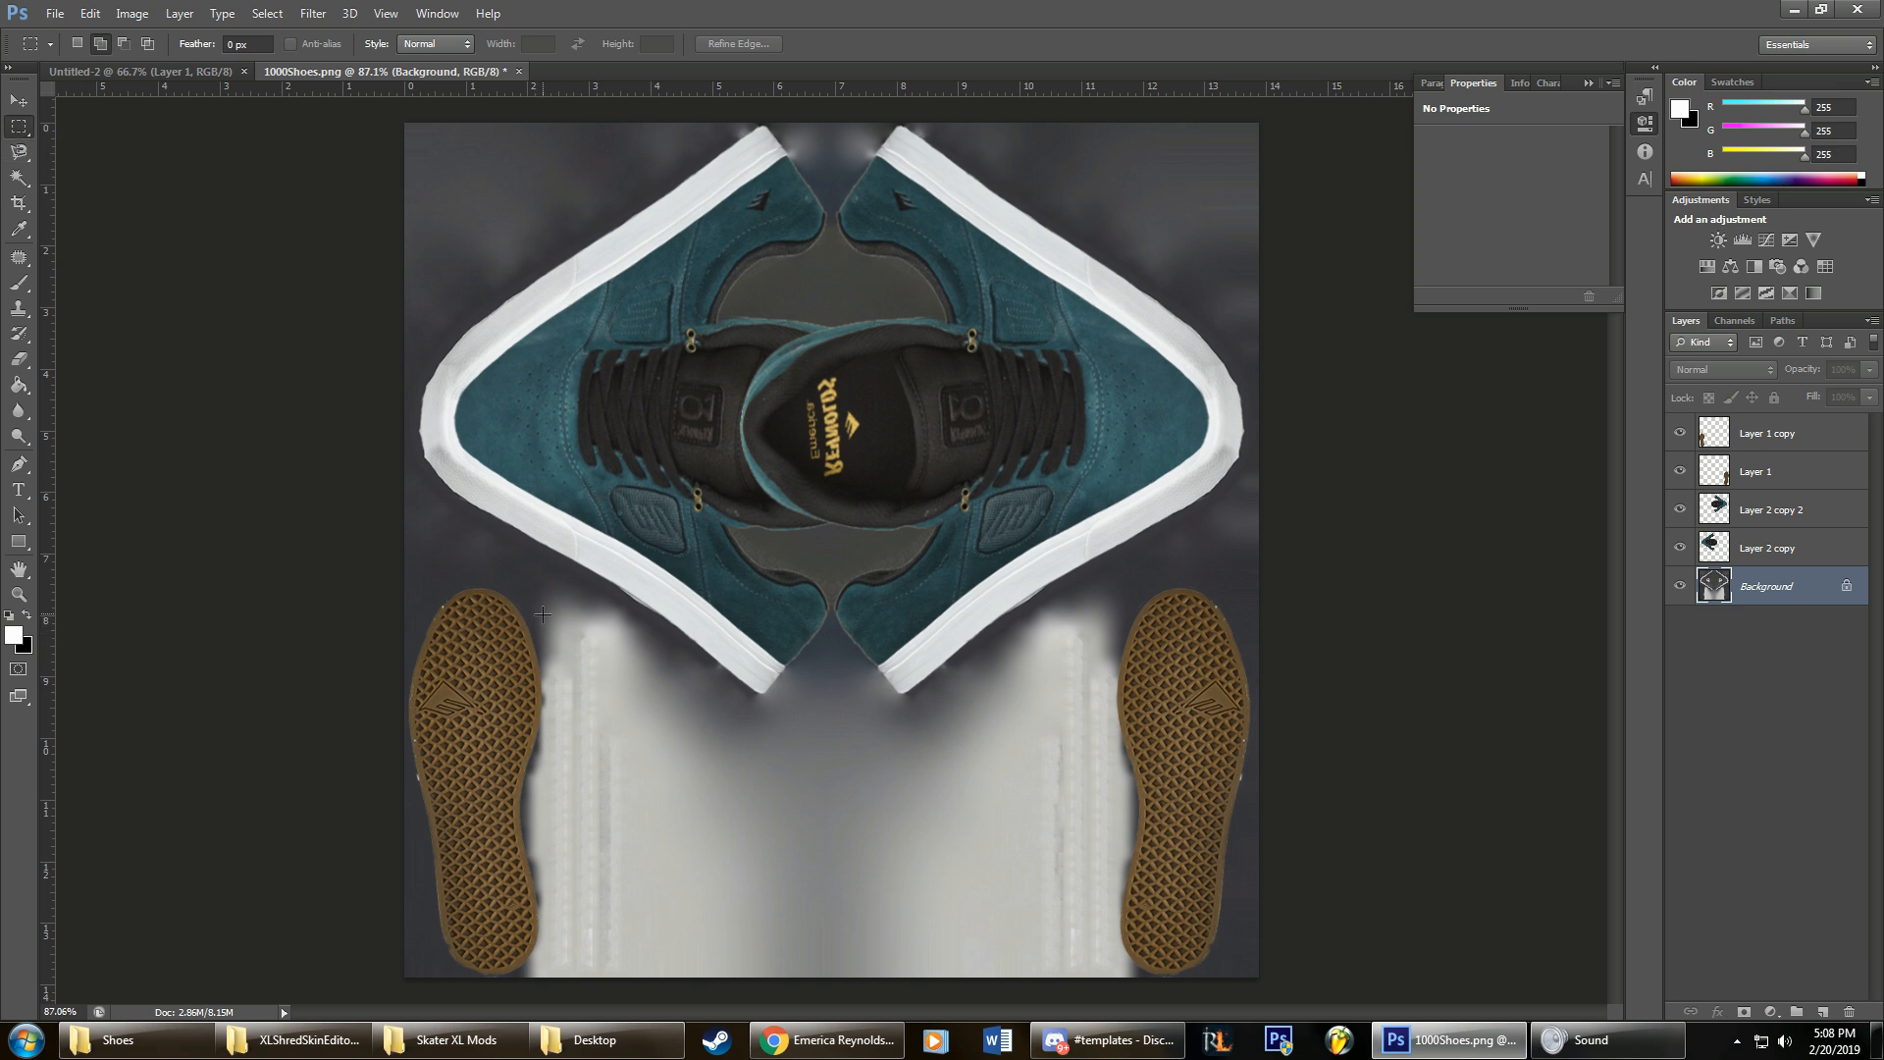
pyautogui.moveTo(543, 614); pyautogui.dragTo(631, 976)
pyautogui.press('Right')
pyautogui.press('Right')
pyautogui.press('Right')
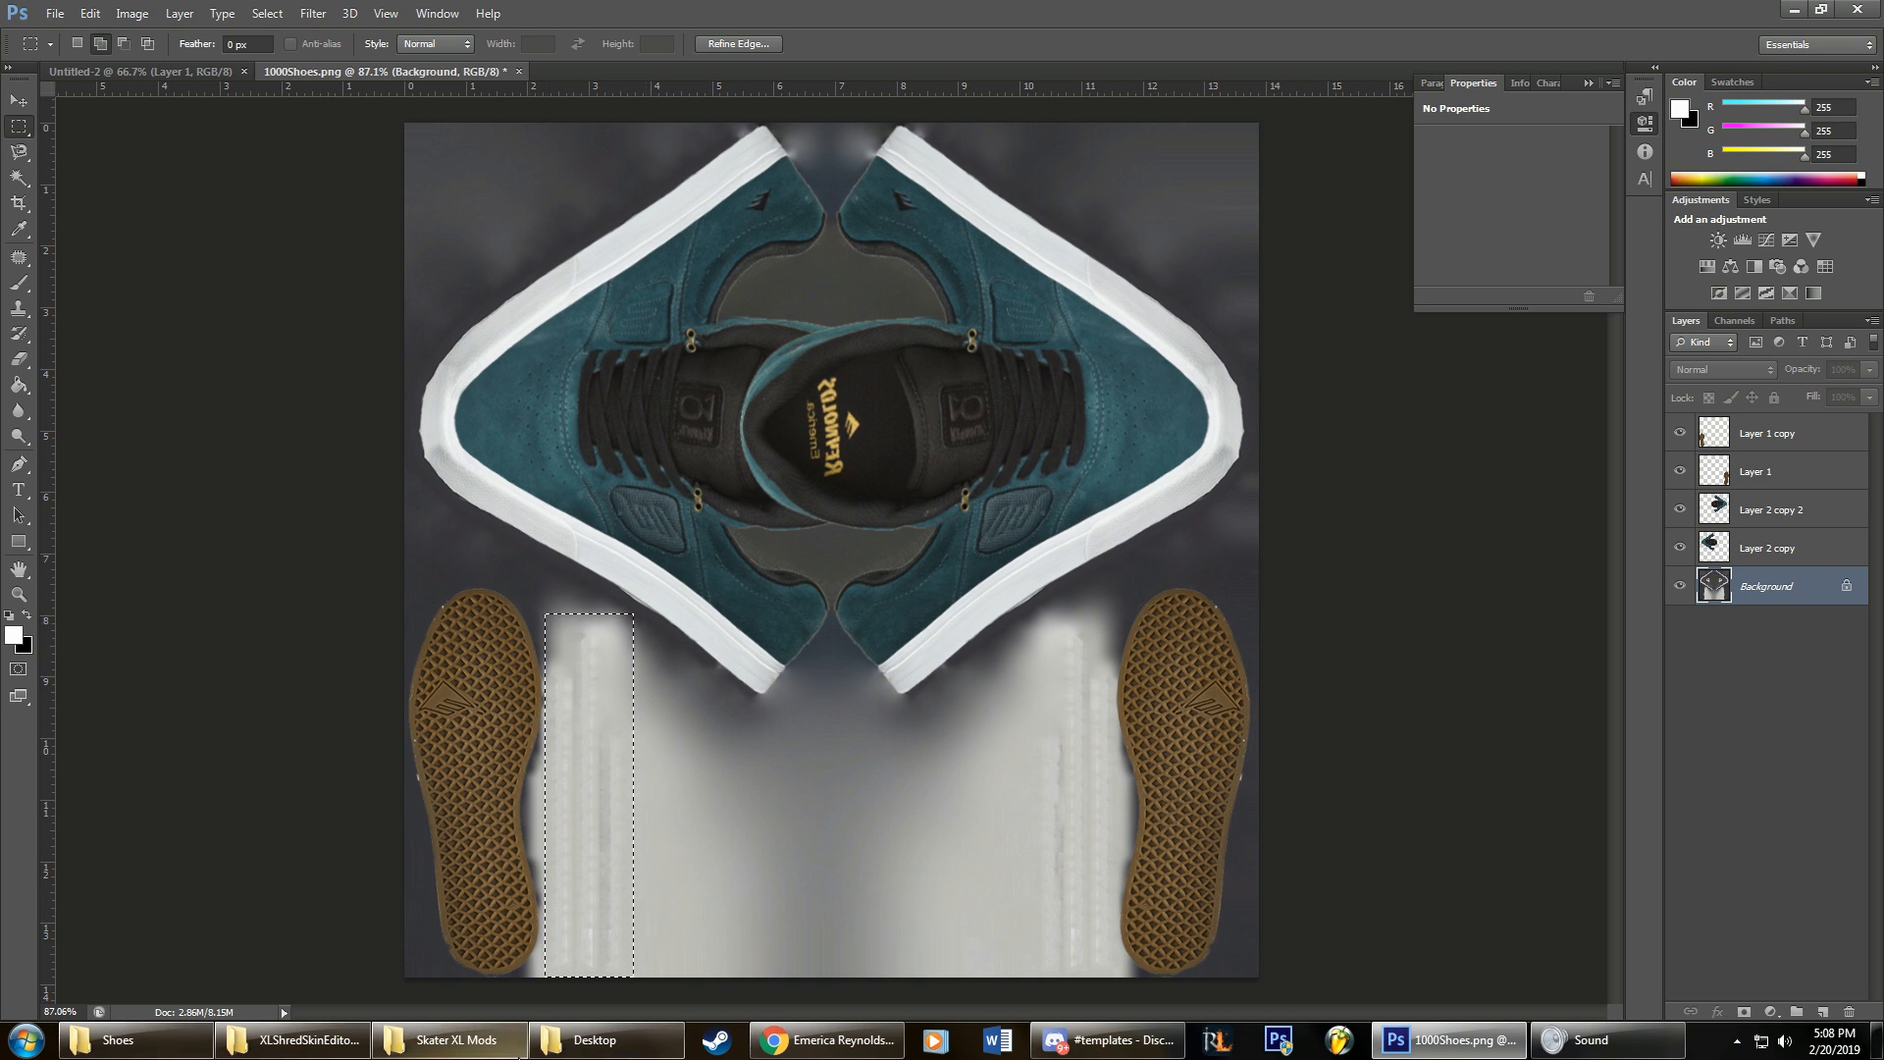
# Step: Darken the selected strip with a Hue/Saturation adjustment layer at Saturation -100 and Lightness -86
pyautogui.click(1710, 268)
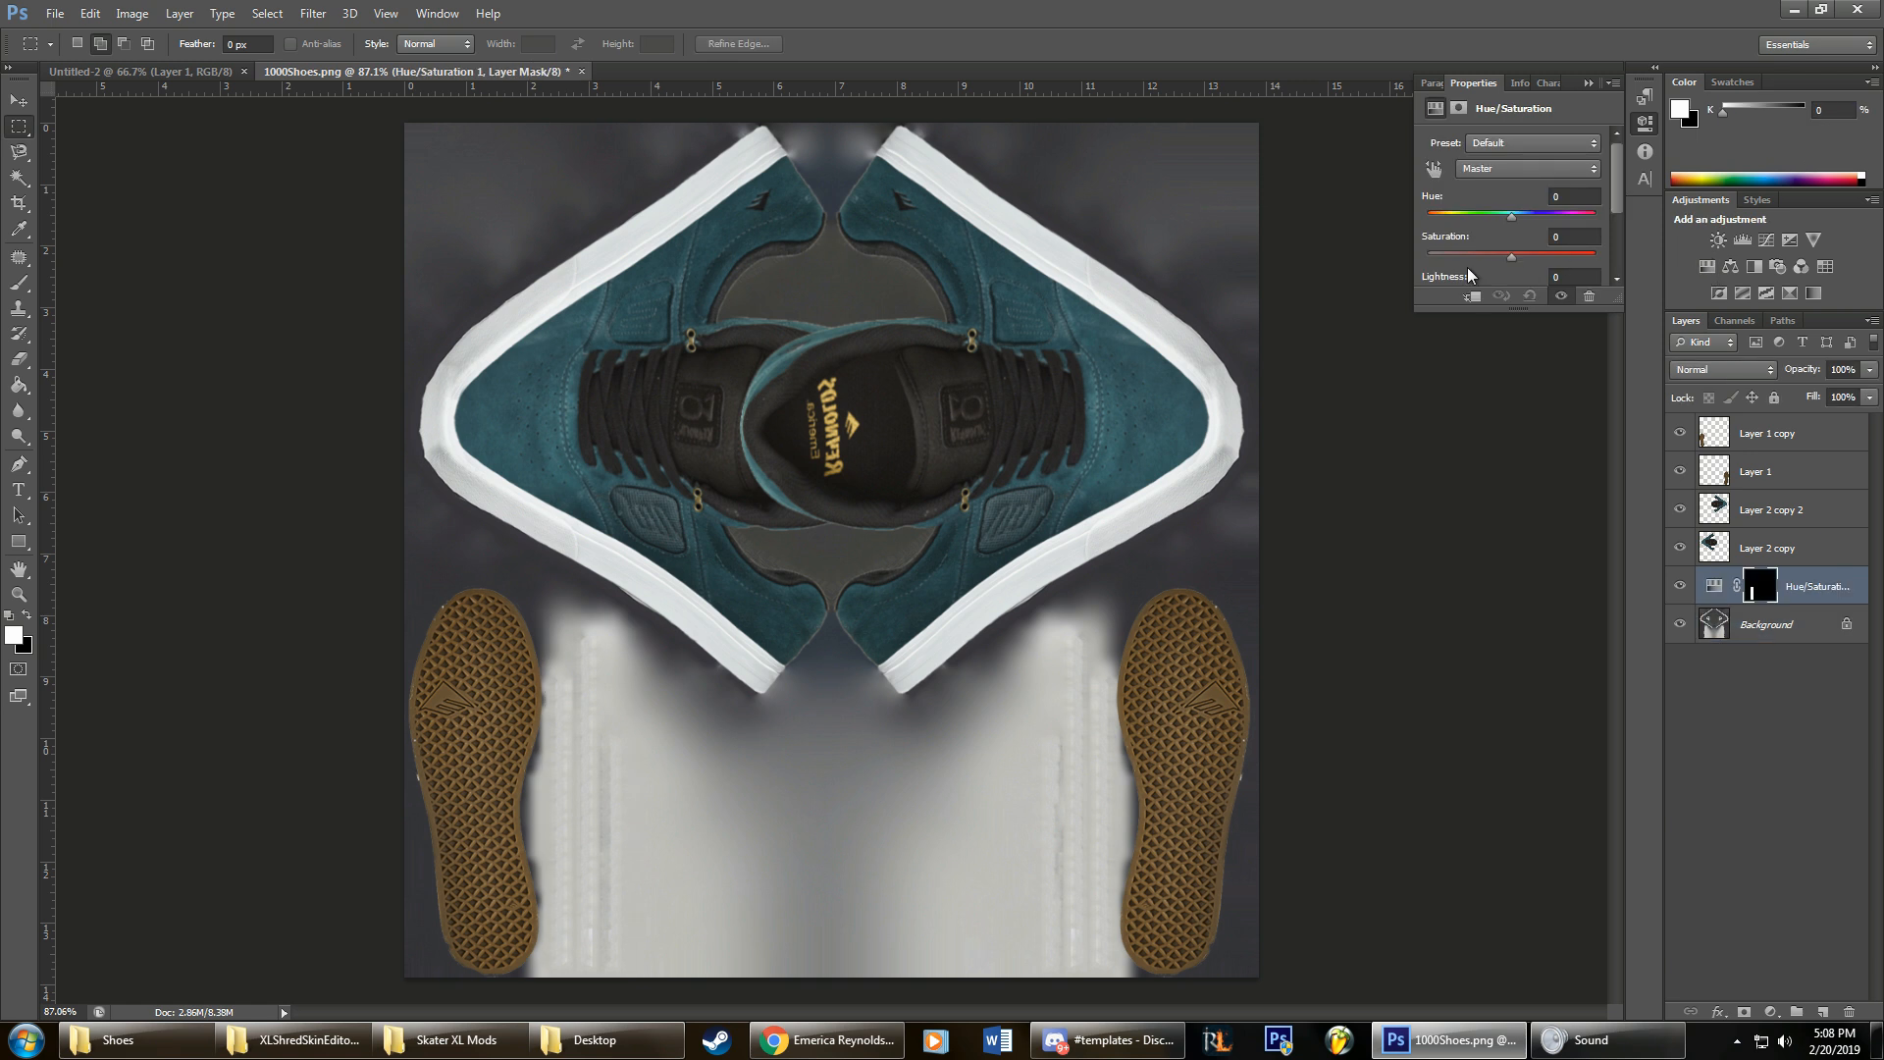
pyautogui.scroll(-1, 1536, 263)
pyautogui.moveTo(1511, 263); pyautogui.dragTo(1439, 260)
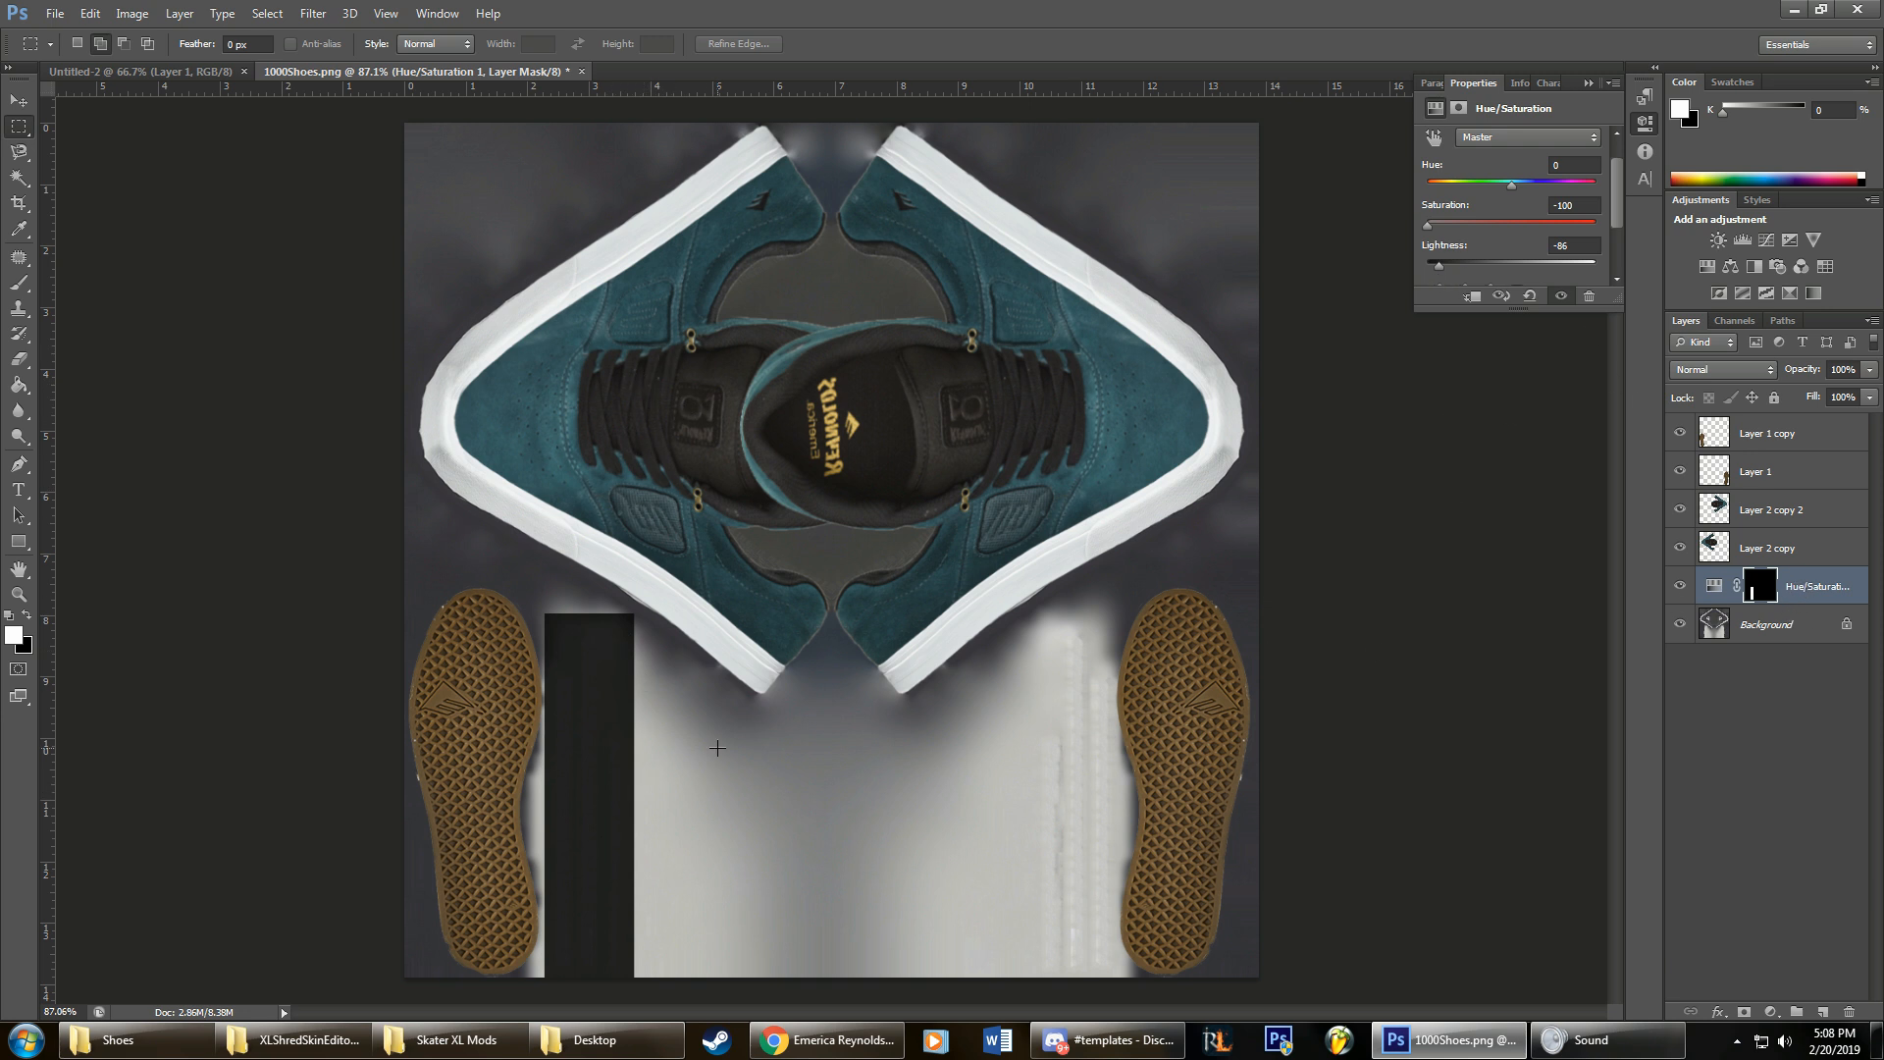
# Step: Duplicate the Hue/Saturation layer and move one mask over the matching strip beside the original outsole, at X 775.5 px, Y 787 px
pyautogui.moveTo(1810, 601); pyautogui.dragTo(1822, 1011)
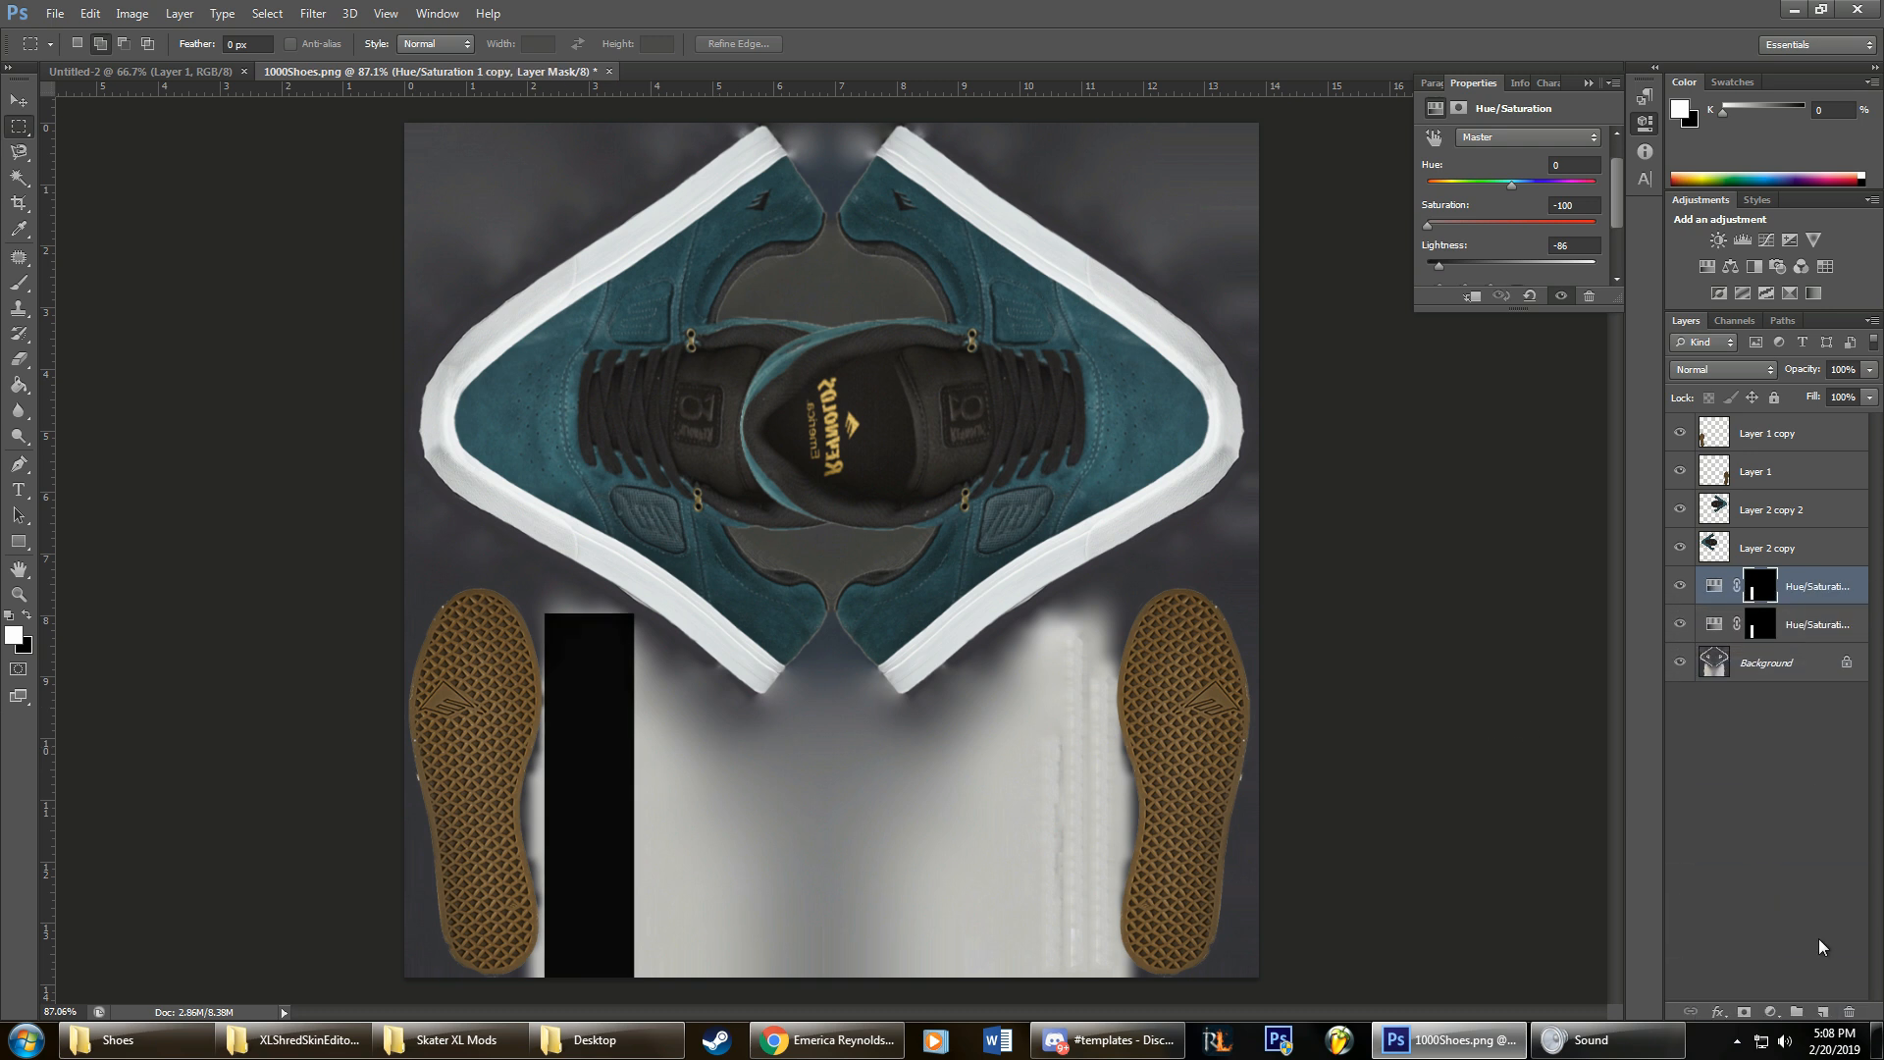
pyautogui.click(1790, 624)
pyautogui.hotkey('ctrl', 't')
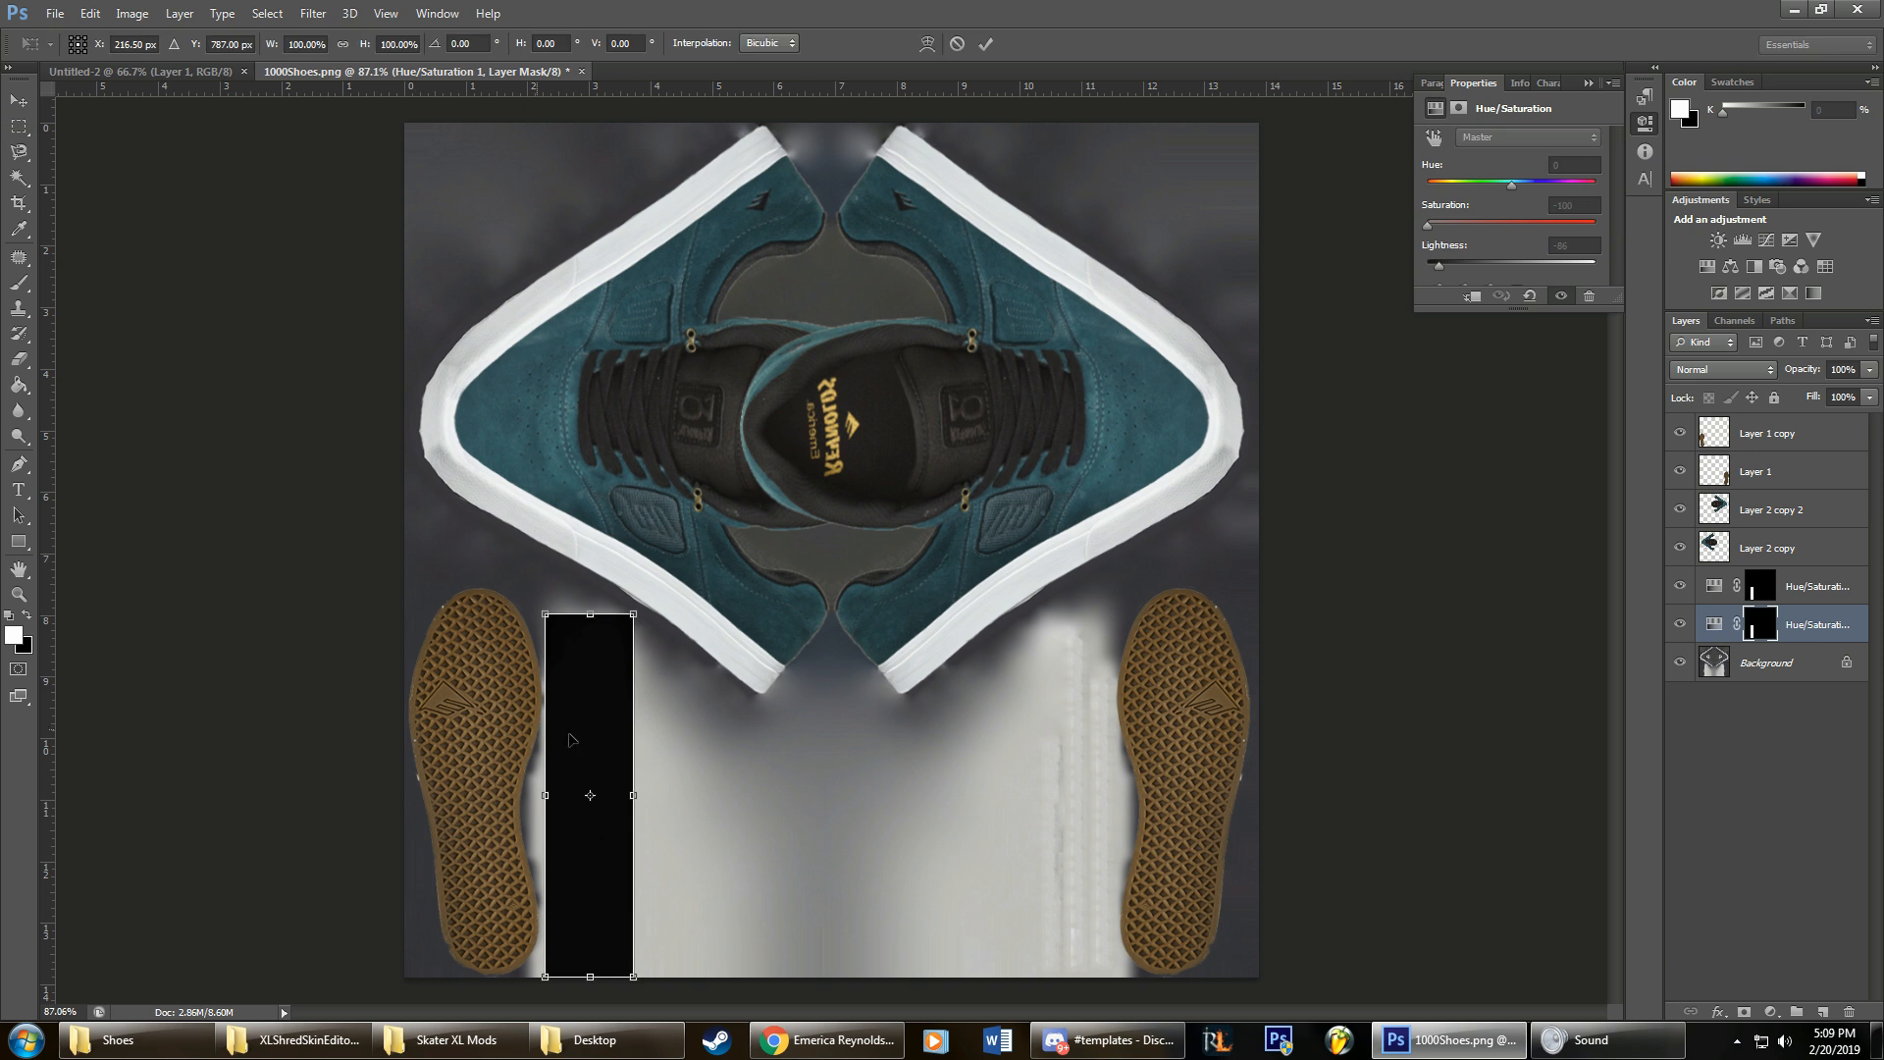
pyautogui.moveTo(593, 726); pyautogui.dragTo(1074, 710)
pyautogui.press('Right')
pyautogui.press('Right')
pyautogui.press('Right')
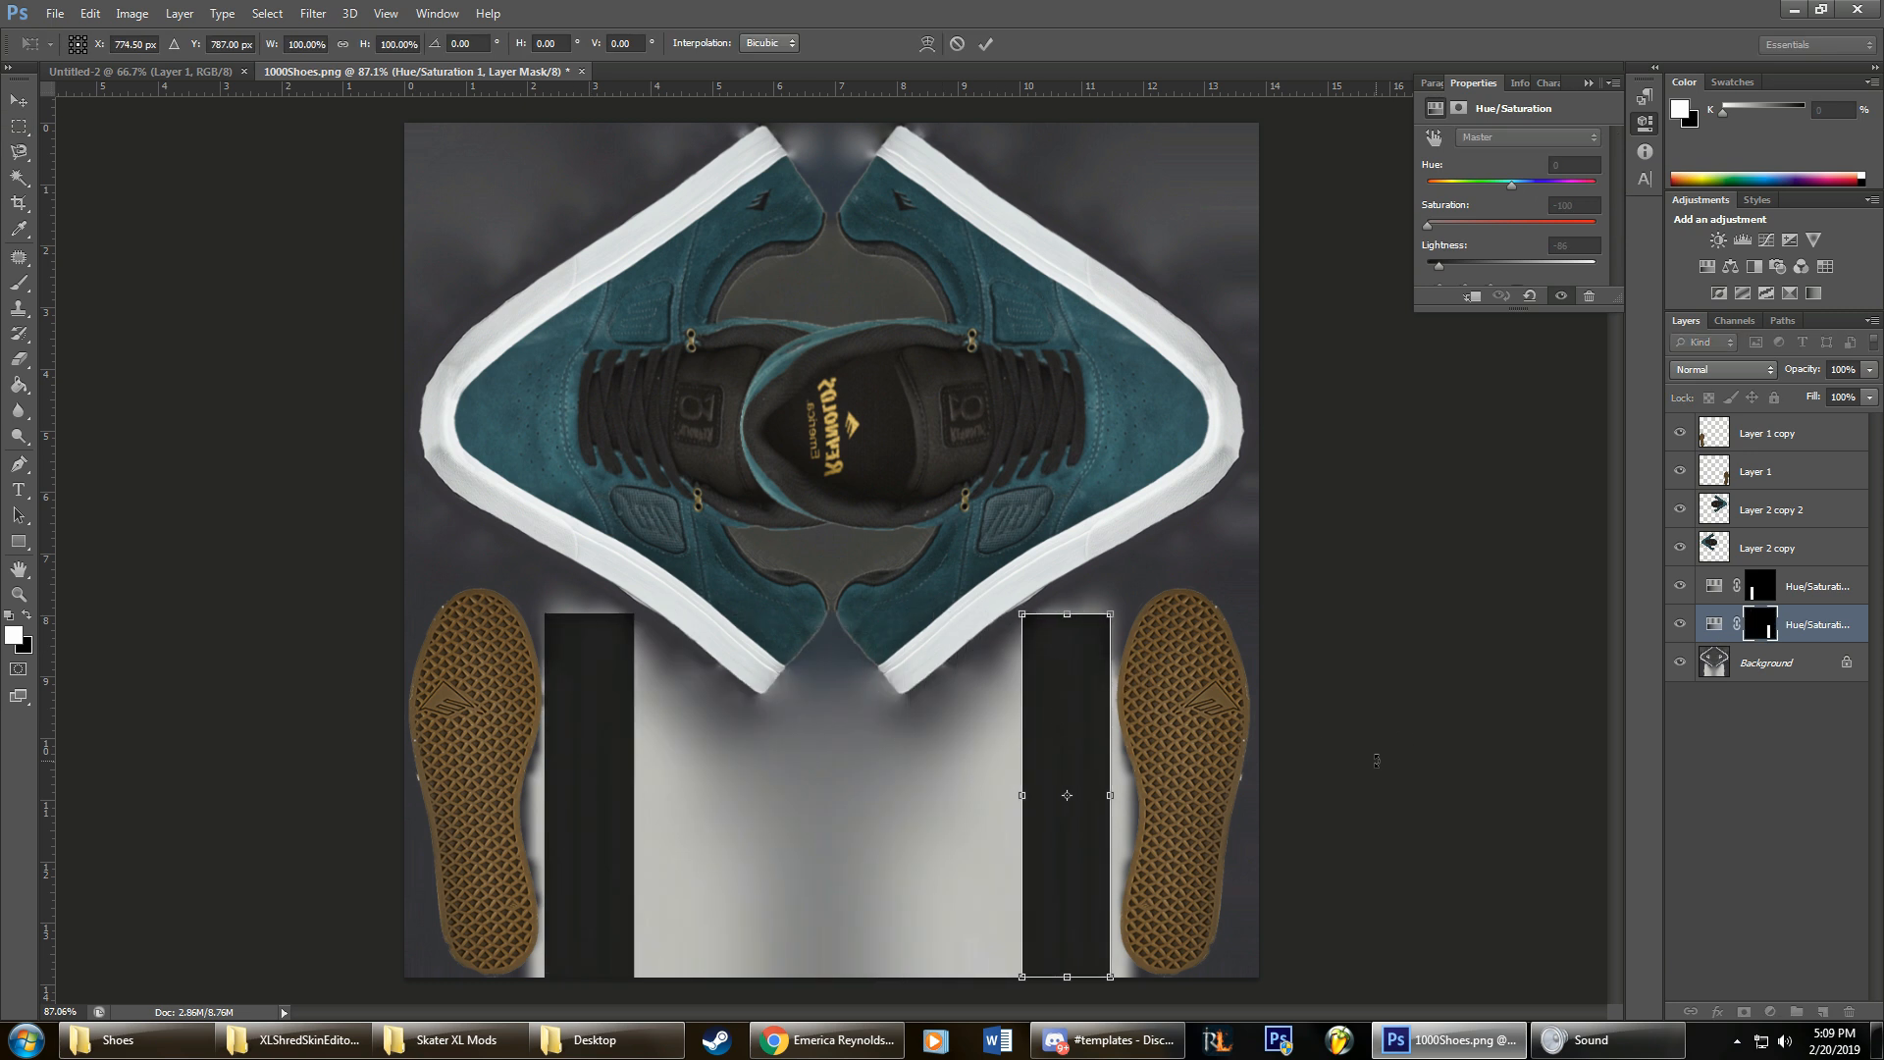
pyautogui.press('Left')
pyautogui.press('Left')
pyautogui.press('Right')
pyautogui.press('Right')
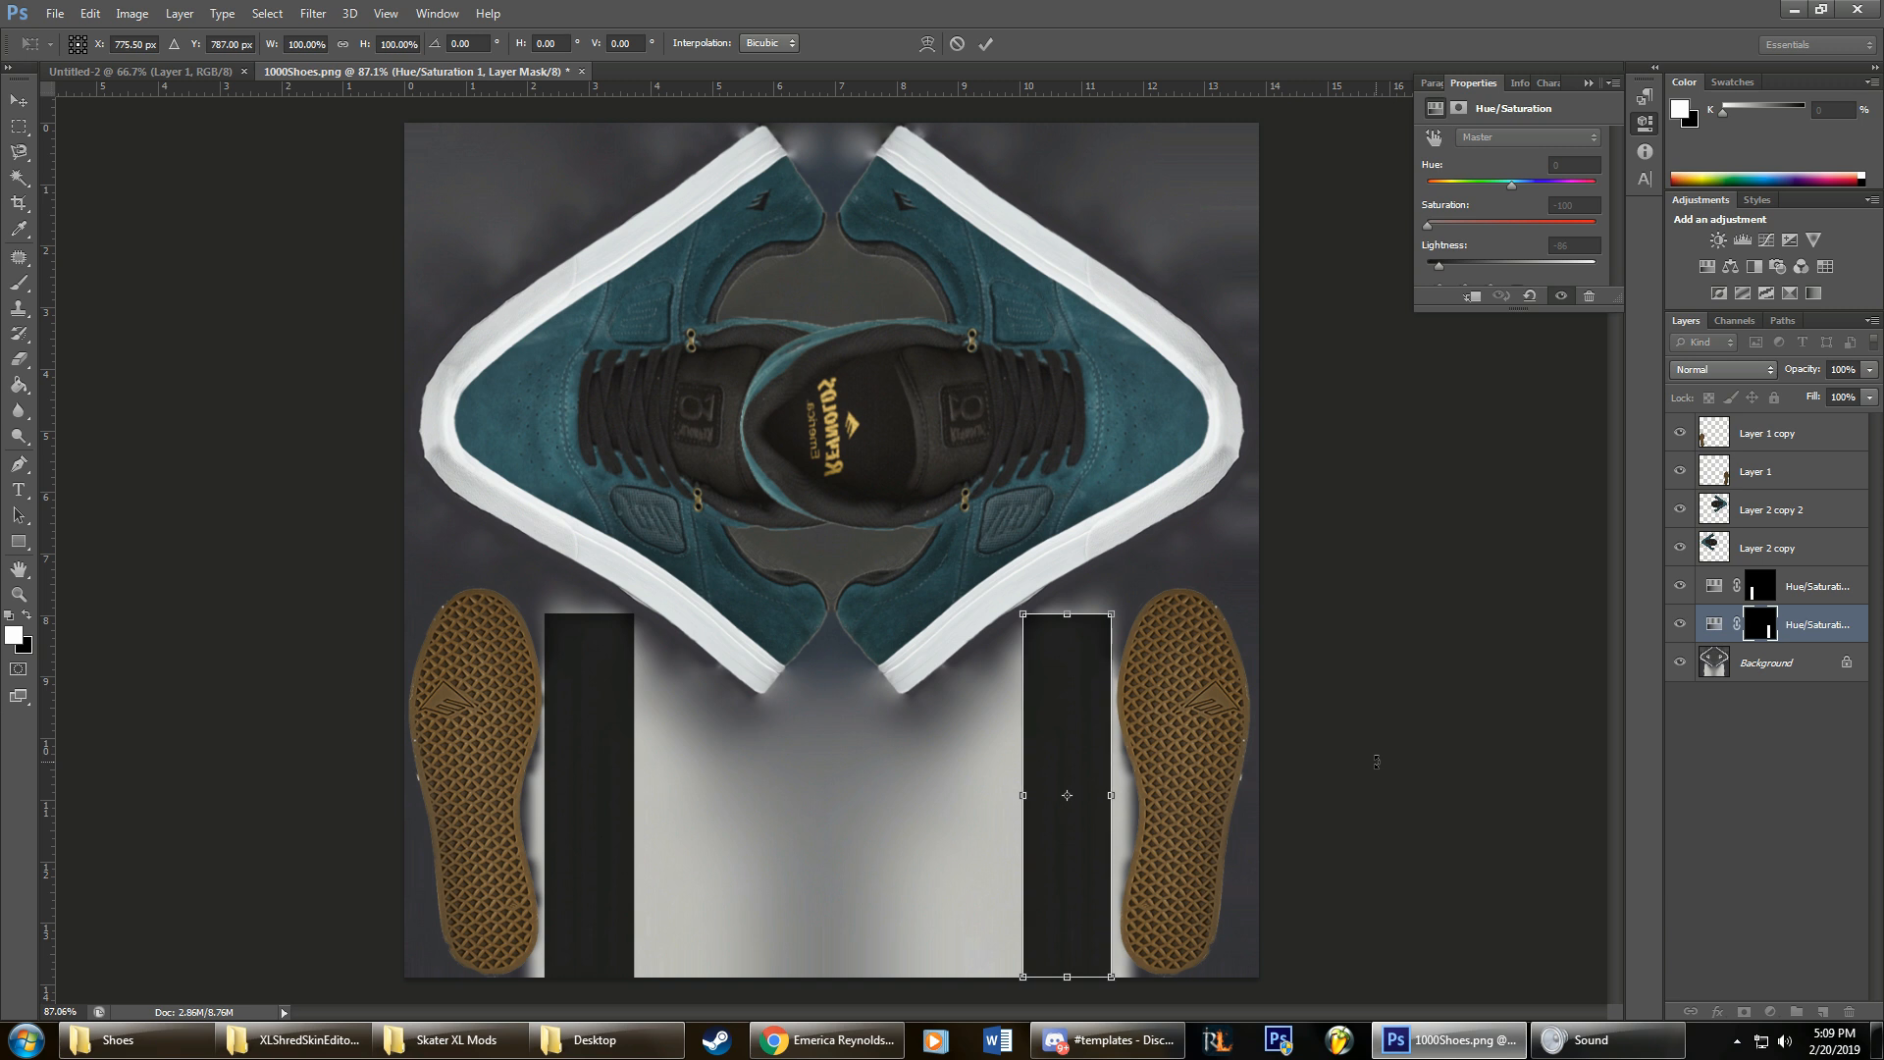
pyautogui.press('Return')
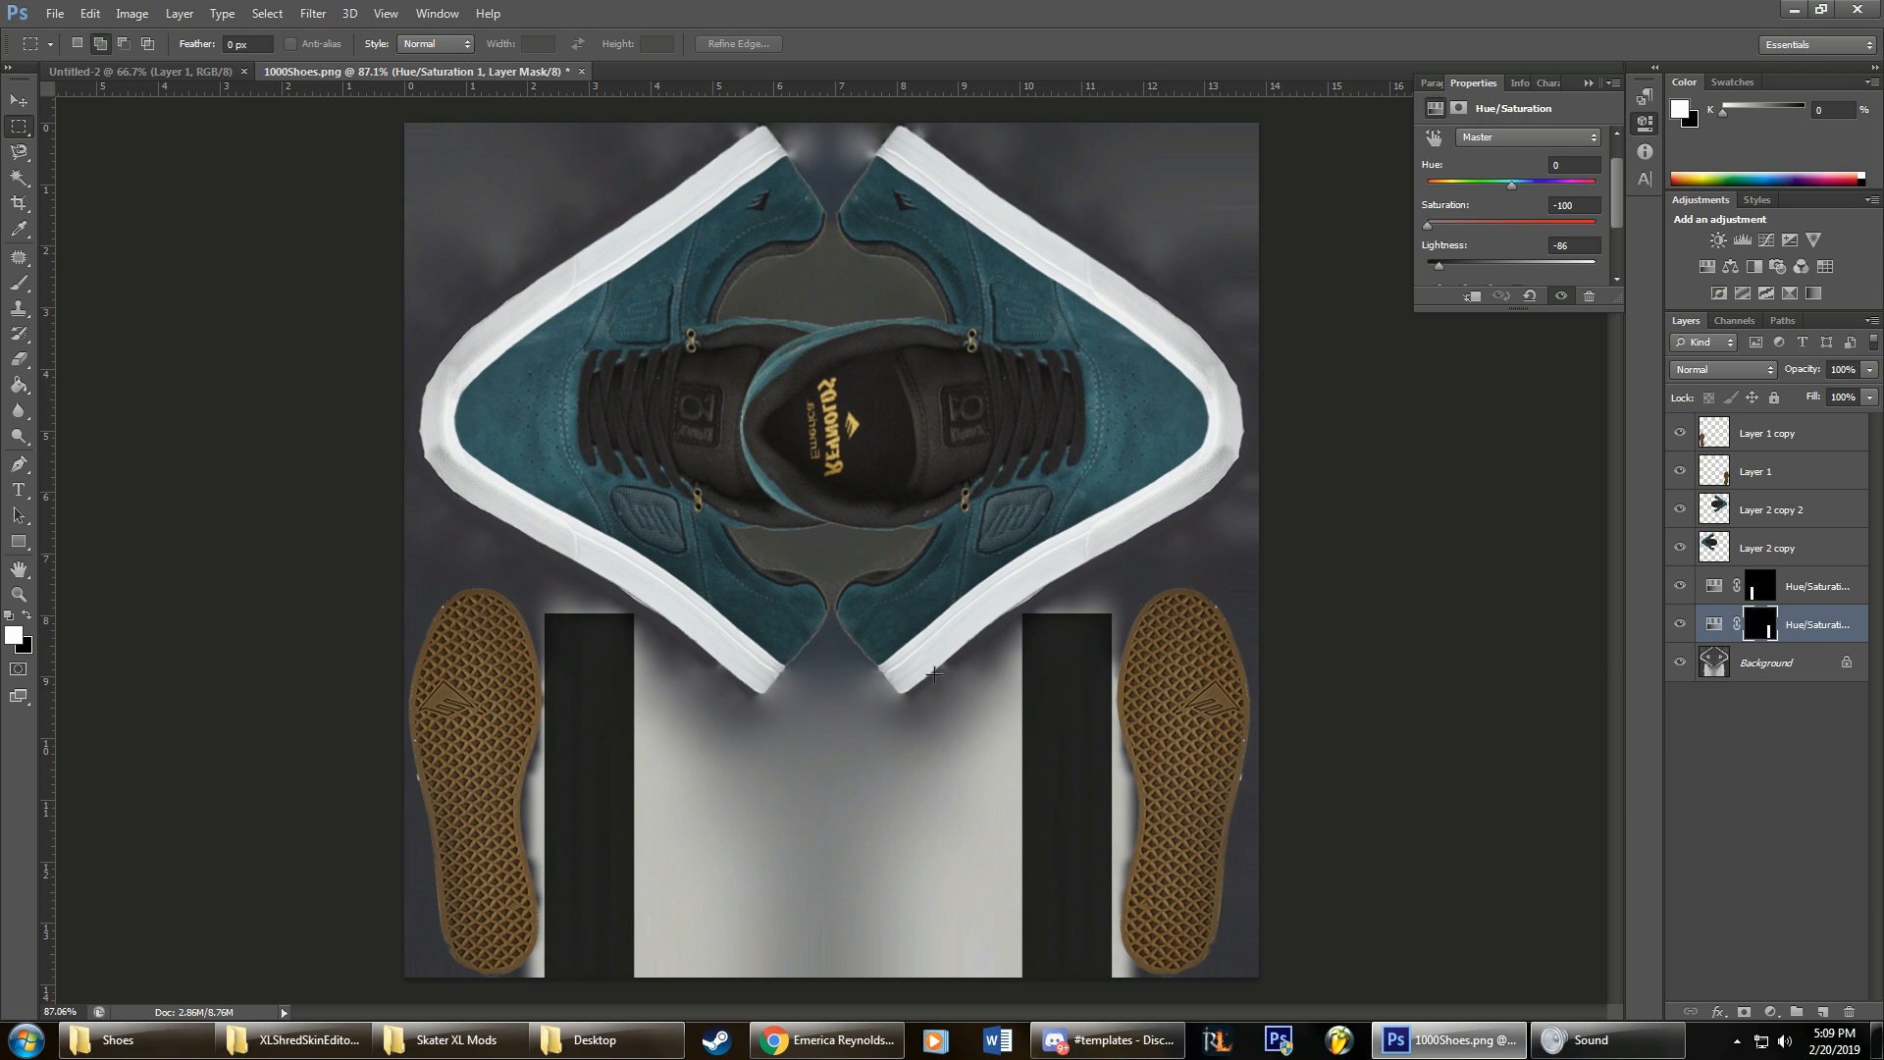
pyautogui.click(17, 594)
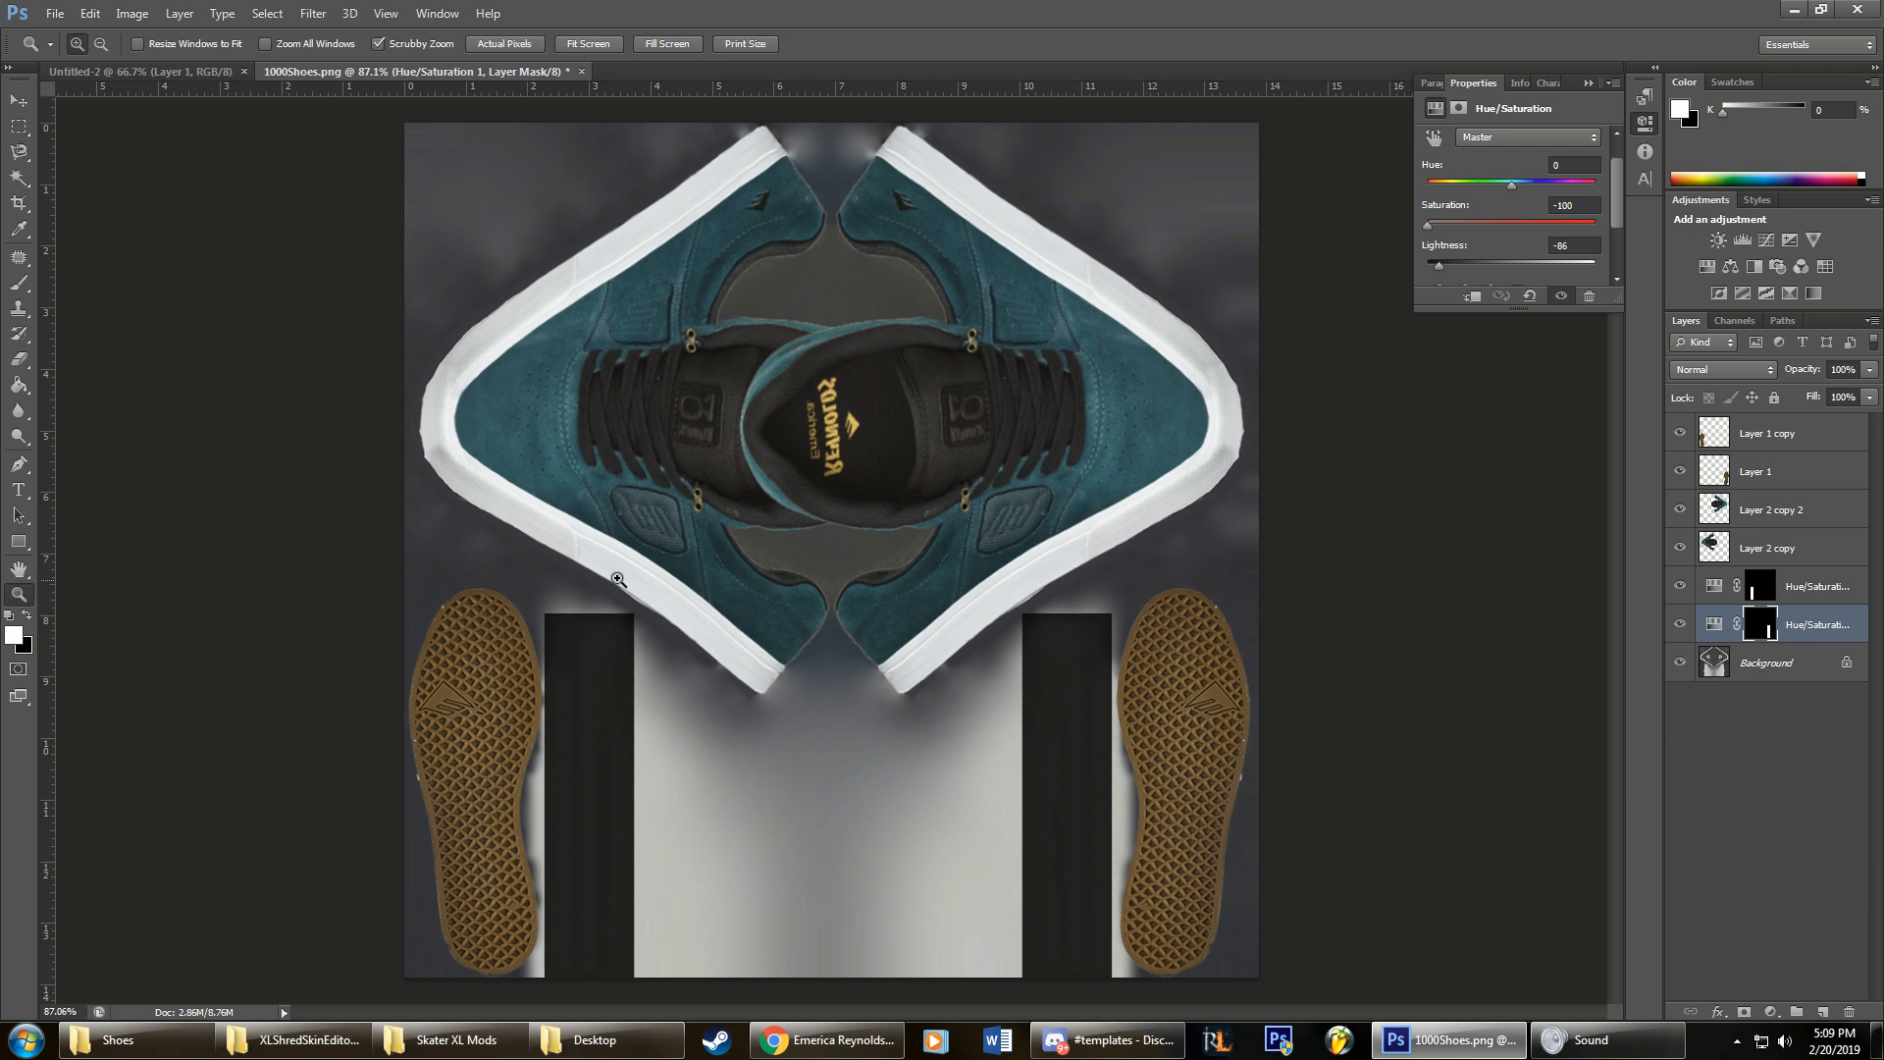
pyautogui.moveTo(853, 535); pyautogui.dragTo(867, 410)
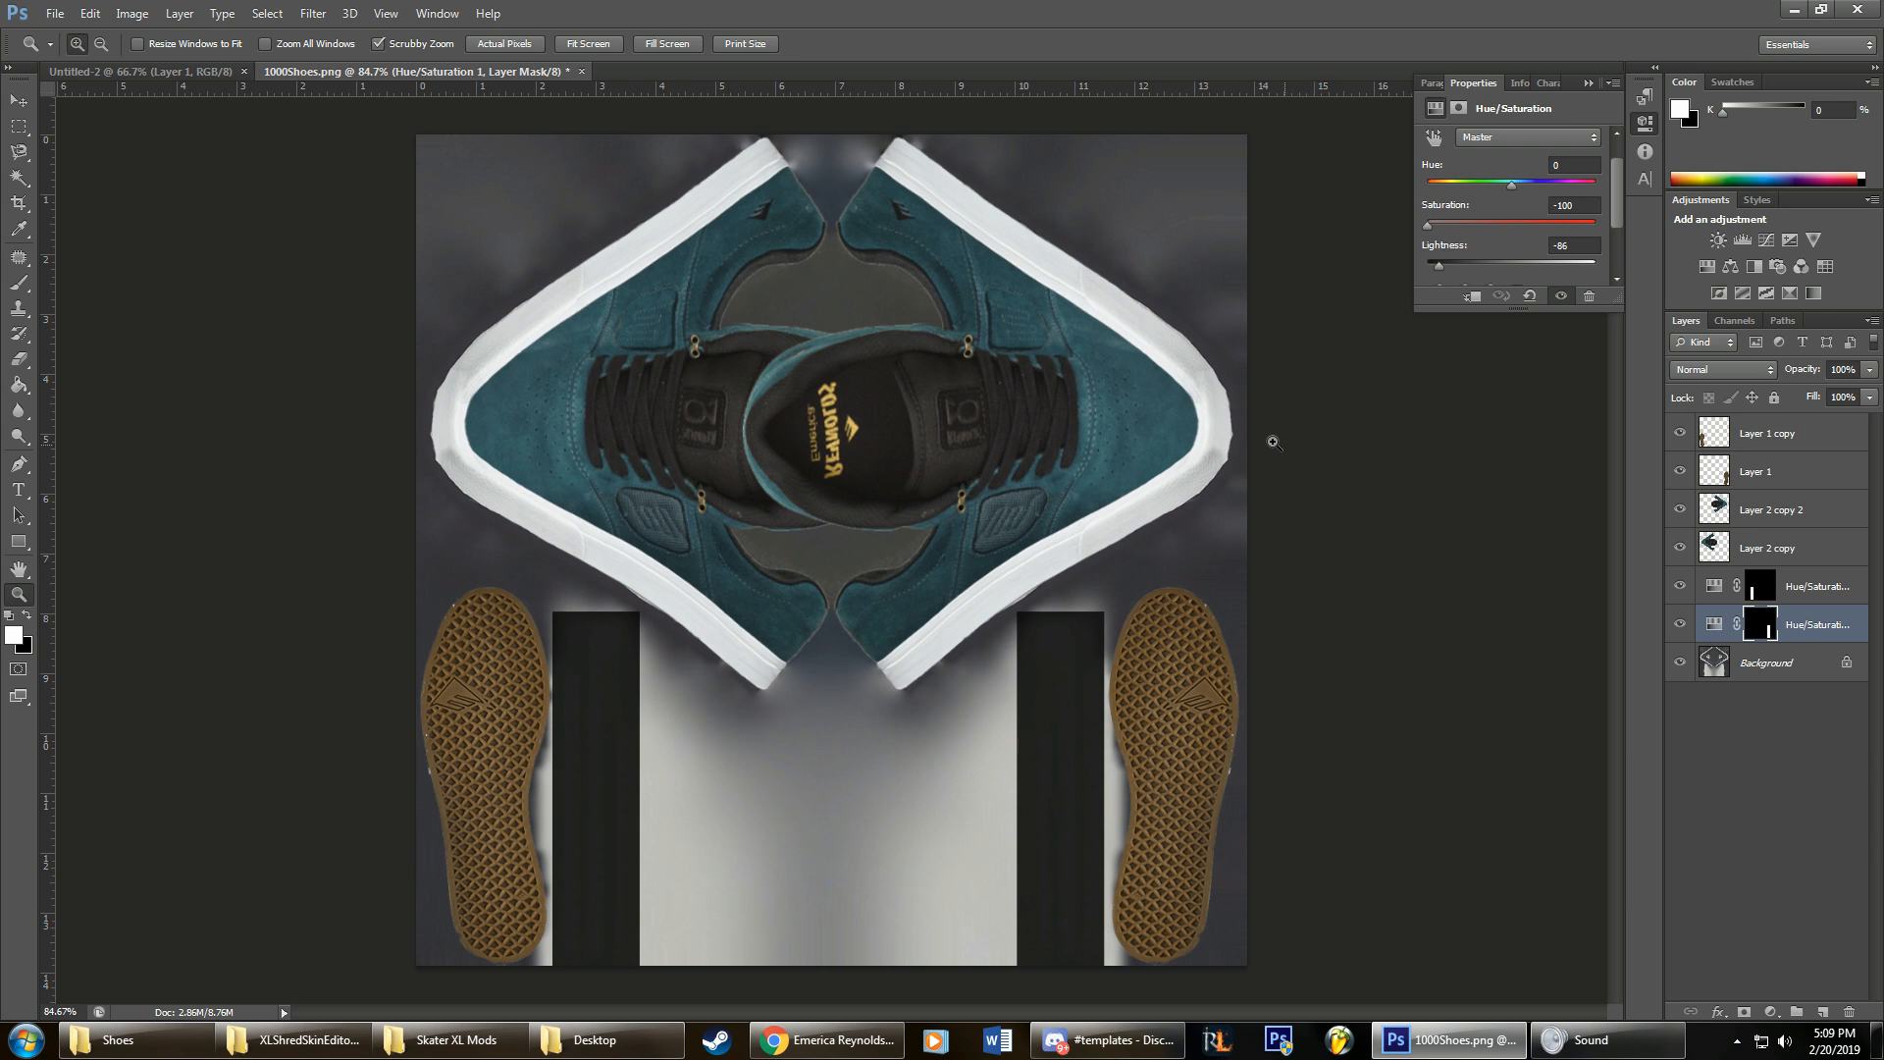
pyautogui.moveTo(846, 413); pyautogui.dragTo(958, 441)
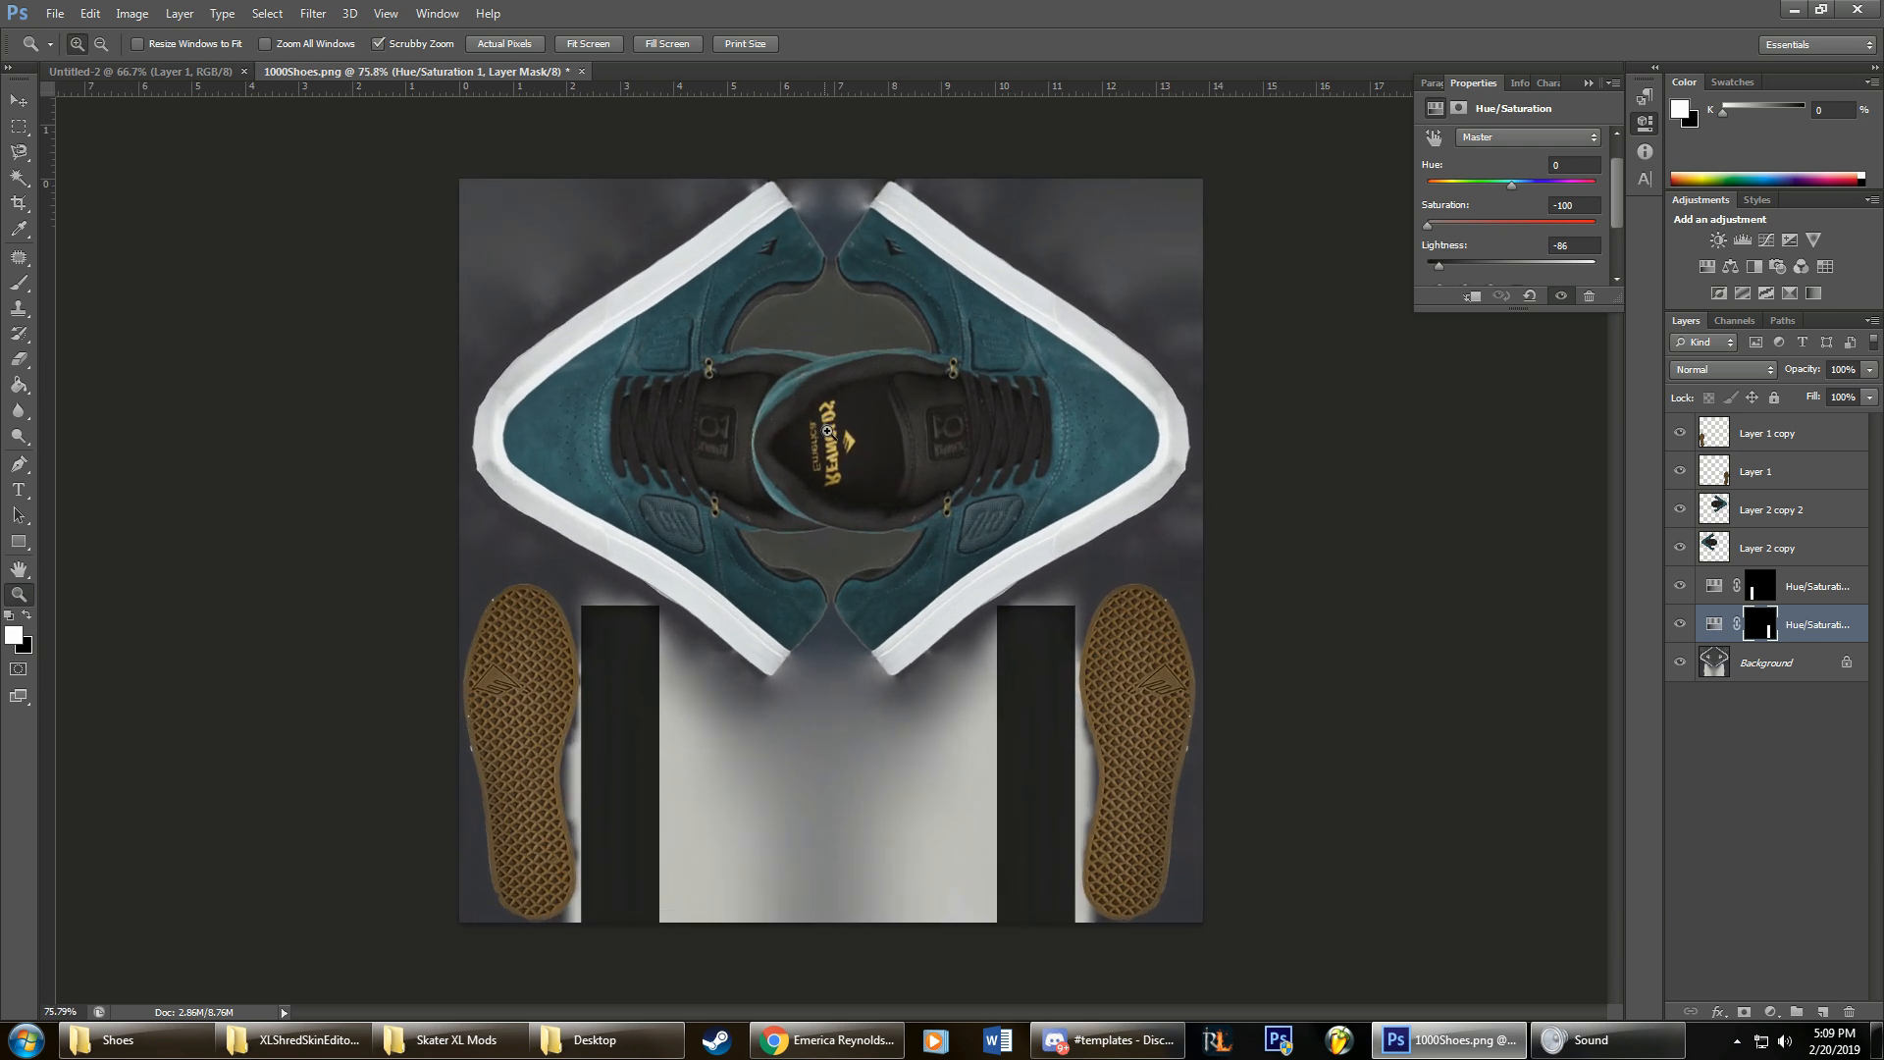